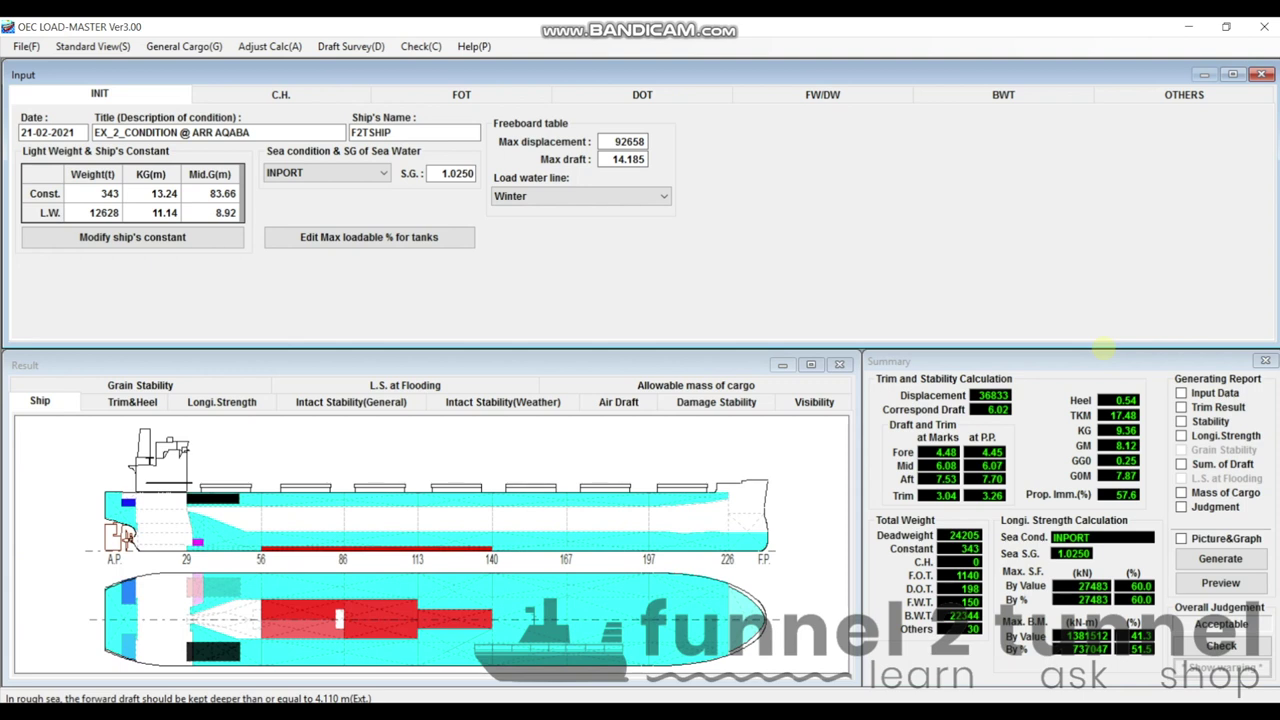
Step: Switch to the loading sequence workbook in Excel and review the ports, de-ballast pumping rate and draft limits in the plan header
{"action": "key", "text": "alt+Tab"}
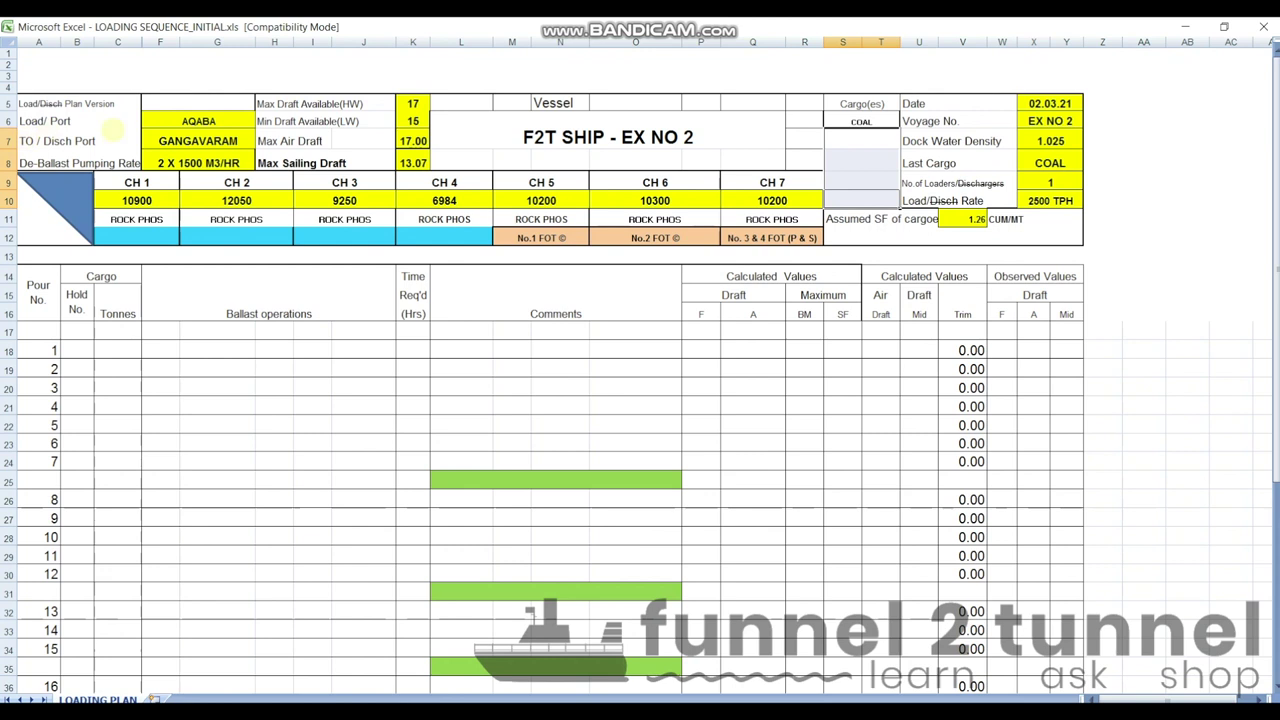
{"action": "left_click", "coordinate": [198, 121]}
{"action": "left_click", "coordinate": [185, 141]}
{"action": "key", "text": "Down"}
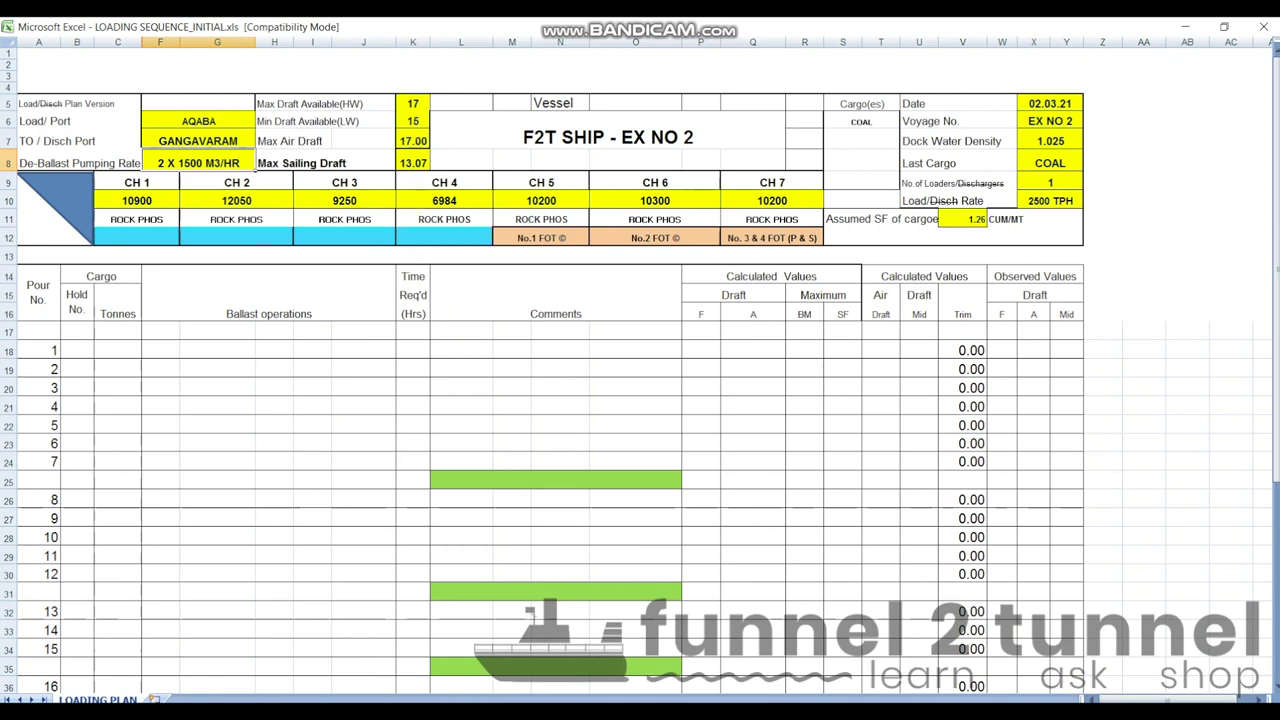
{"action": "left_click", "coordinate": [413, 103]}
{"action": "left_click", "coordinate": [410, 121]}
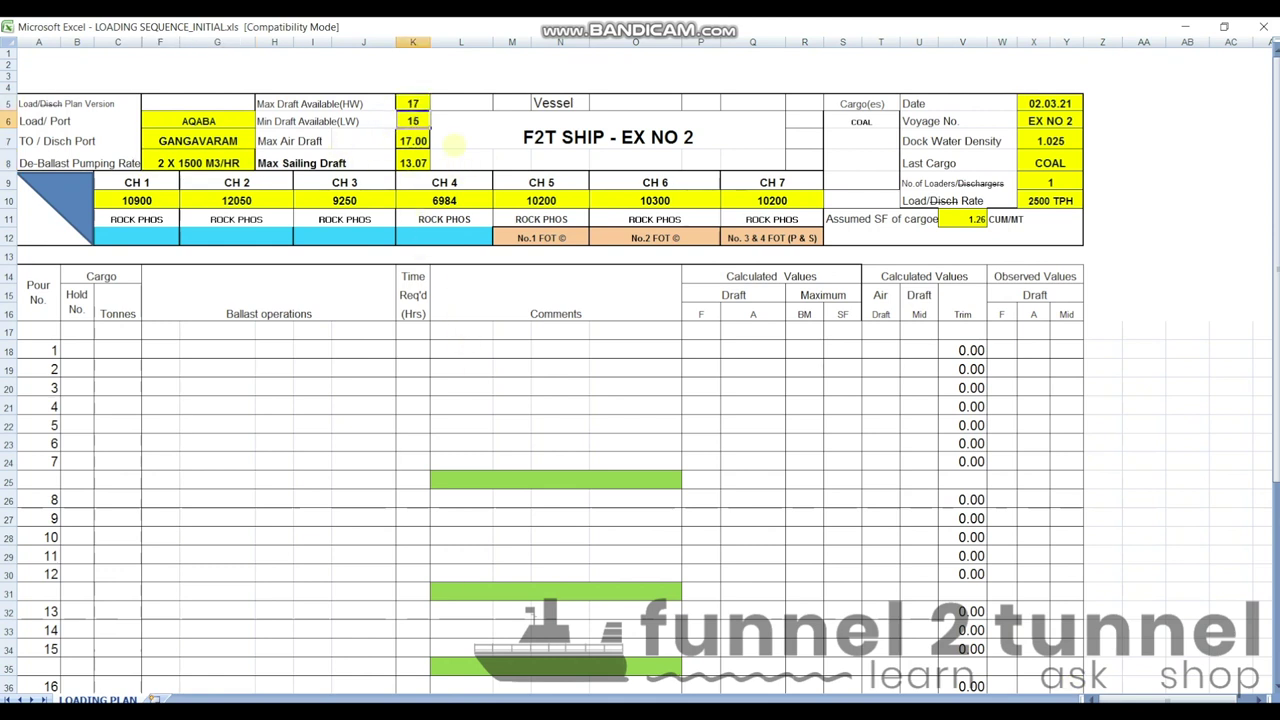
{"action": "left_click", "coordinate": [410, 141]}
{"action": "left_click", "coordinate": [408, 162]}
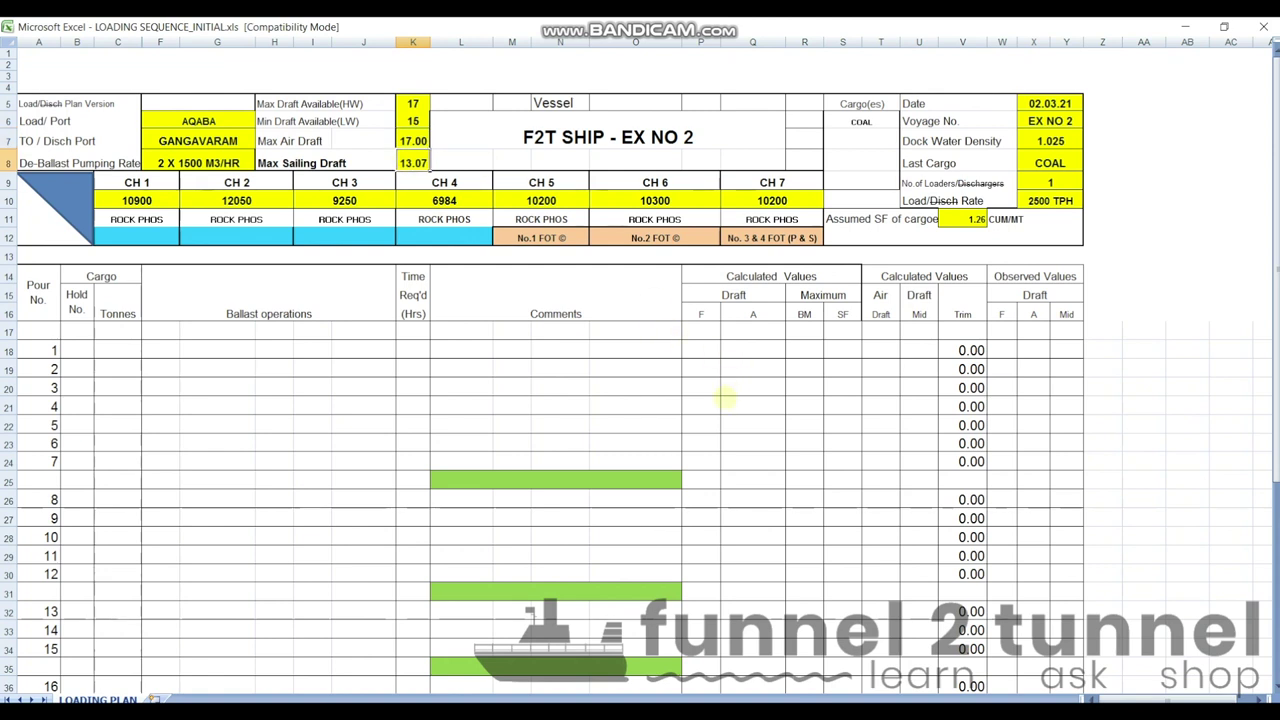
Step: Review the header's voyage details, dock water density, loader number, load rate, assumed stowage factor and planned cargo per hold
{"action": "key", "text": "ctrl+bracketleft"}
{"action": "key", "text": "Down"}
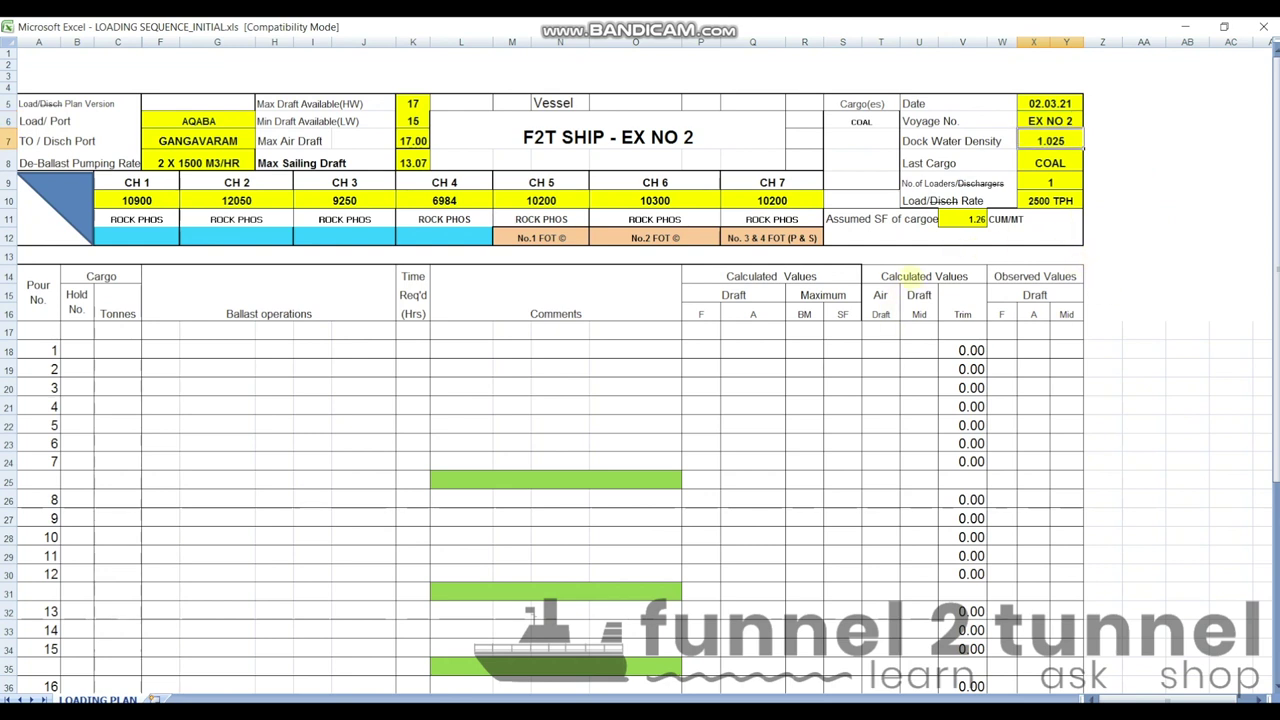
{"action": "key", "text": "Down"}
{"action": "key", "text": "Down"}
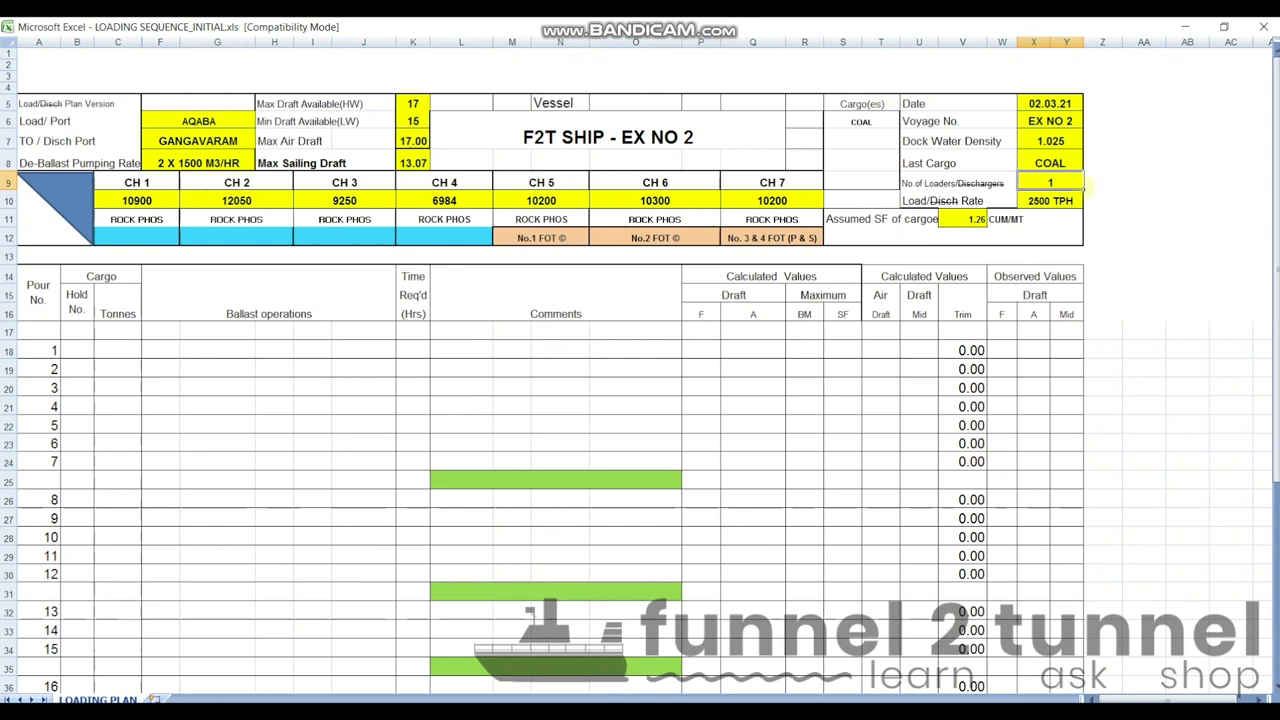
{"action": "key", "text": "Down"}
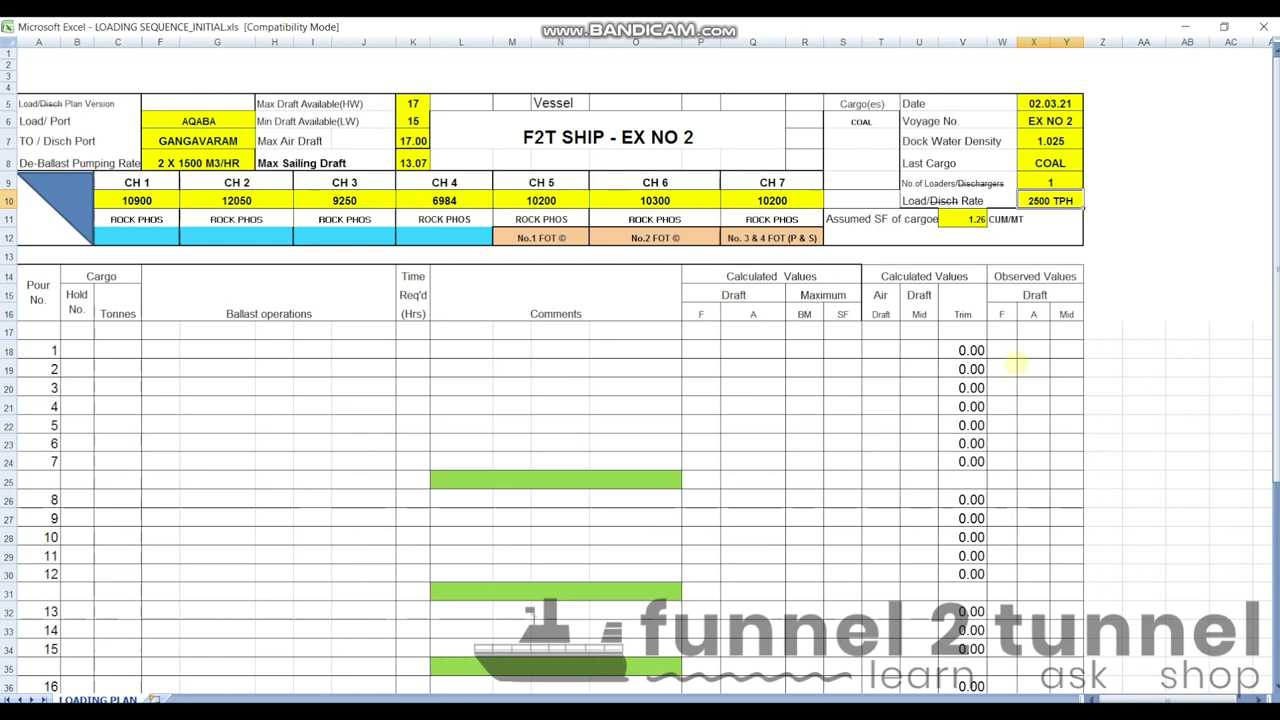
{"action": "key", "text": "Down"}
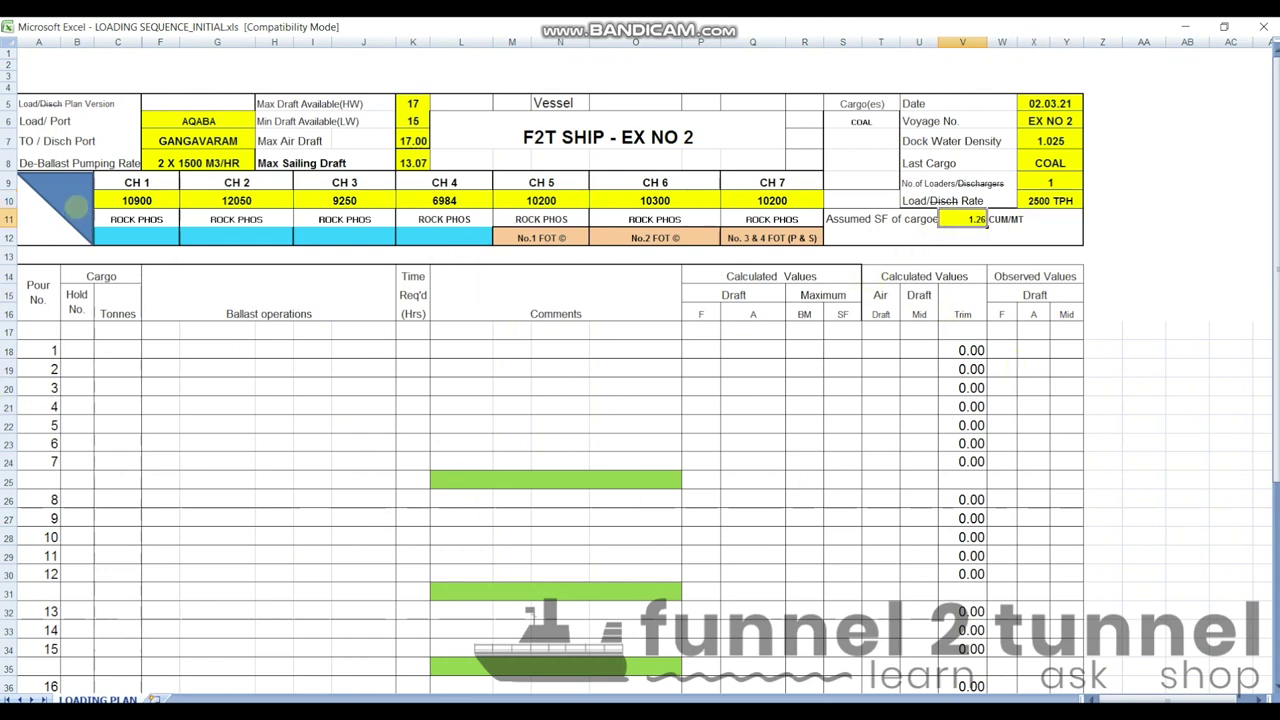
{"action": "left_click", "coordinate": [100, 200]}
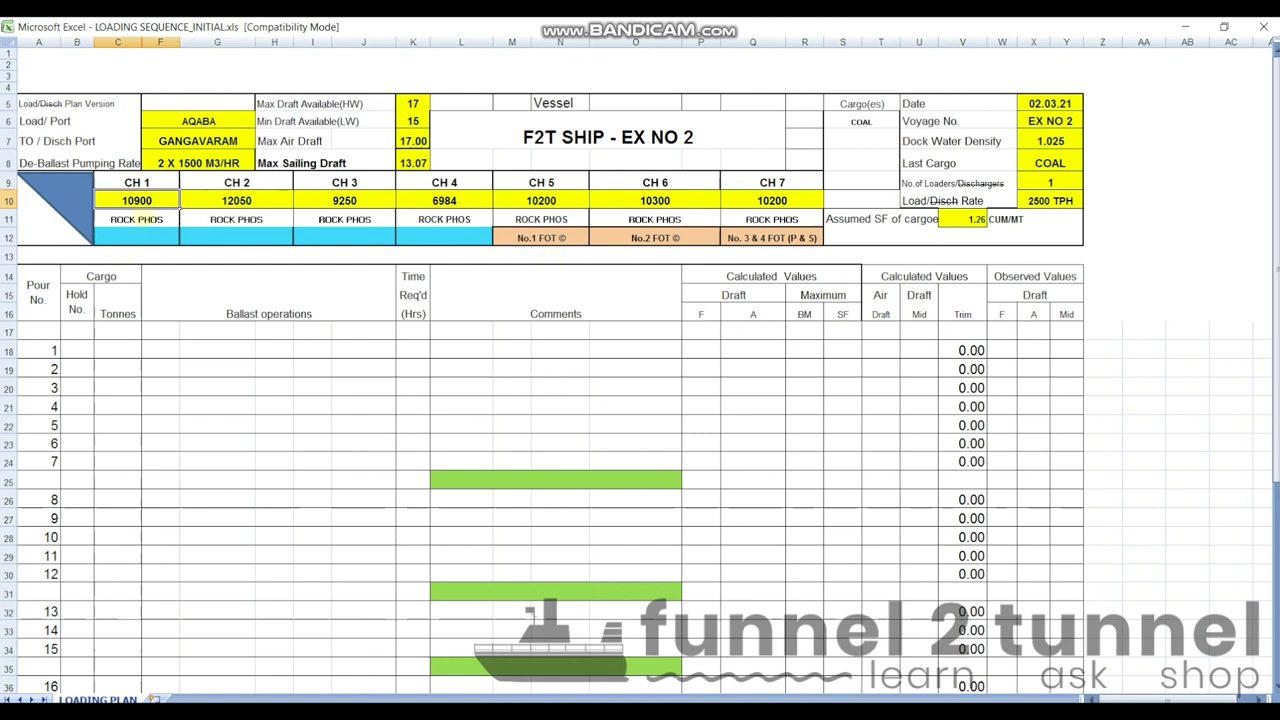
{"action": "left_click", "coordinate": [236, 202]}
{"action": "left_click", "coordinate": [120, 201]}
{"action": "left_click", "coordinate": [445, 201]}
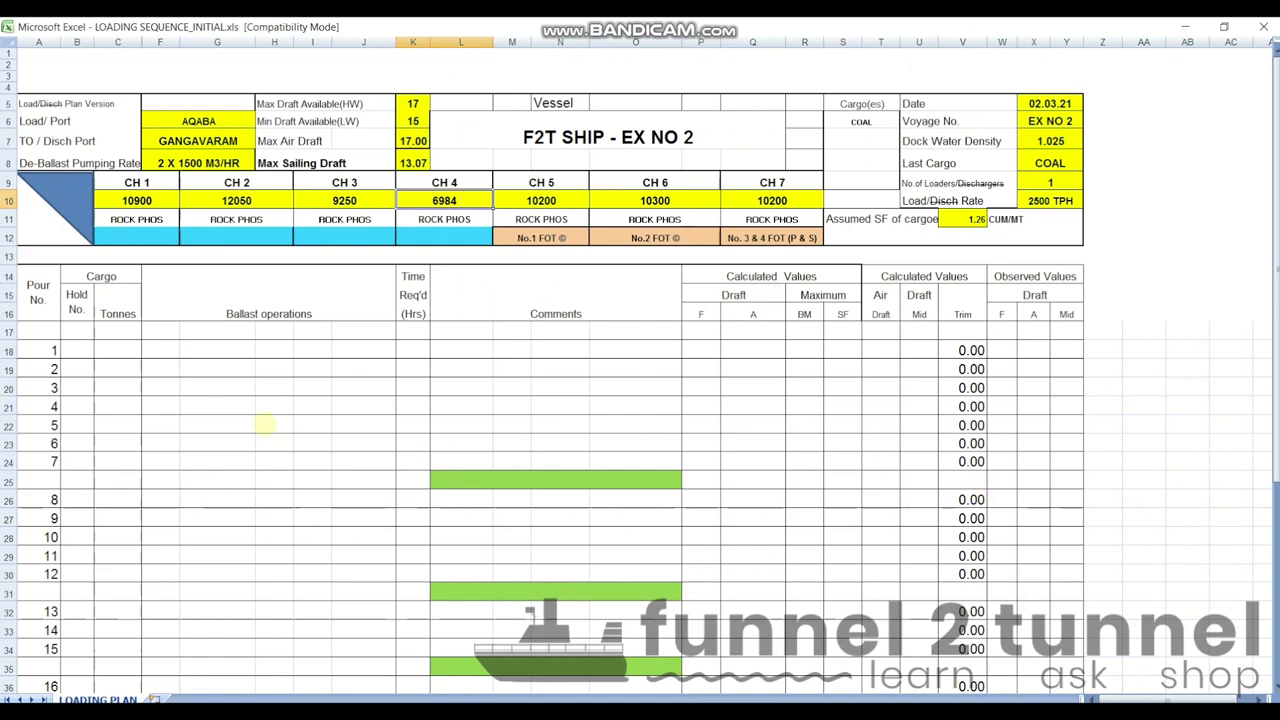
Step: Enter hold number 1 with 4000 tonnes of cargo for pour 1 in the loading plan
{"action": "scroll", "coordinate": [296, 327], "scroll_direction": "down", "scroll_amount": 2}
{"action": "scroll", "coordinate": [290, 325], "scroll_direction": "down", "scroll_amount": 1}
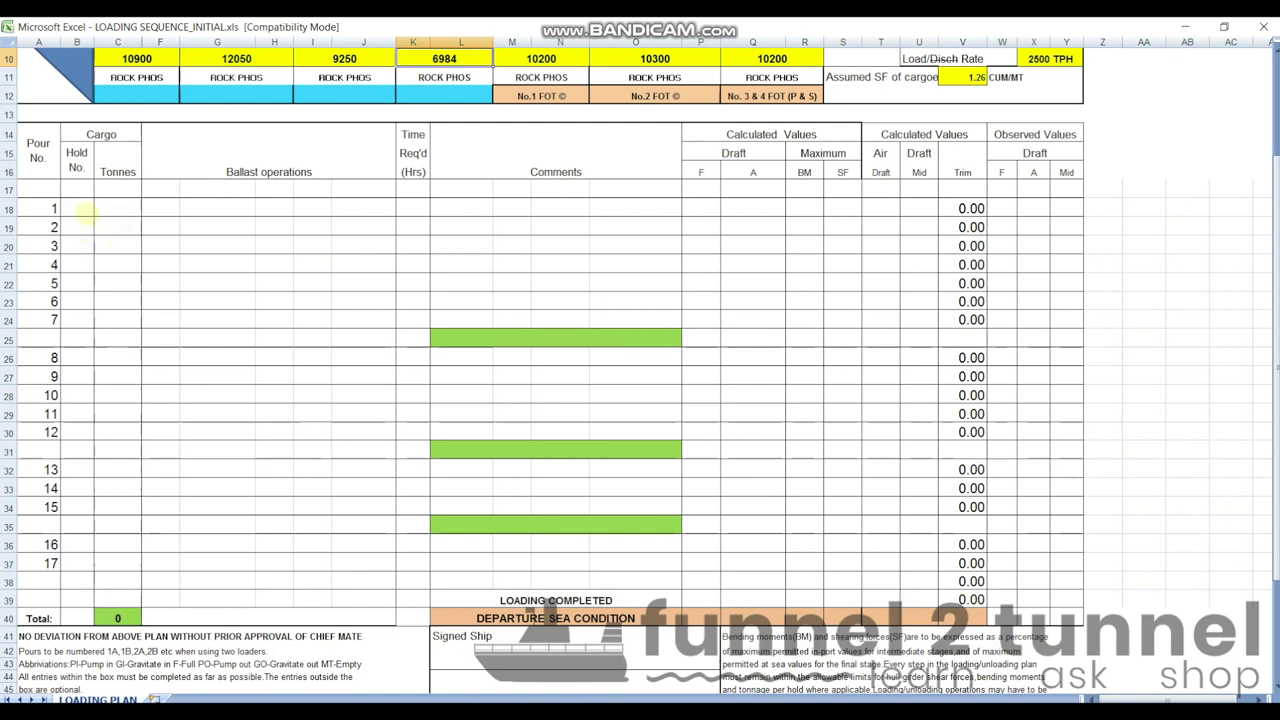
{"action": "left_click", "coordinate": [80, 209]}
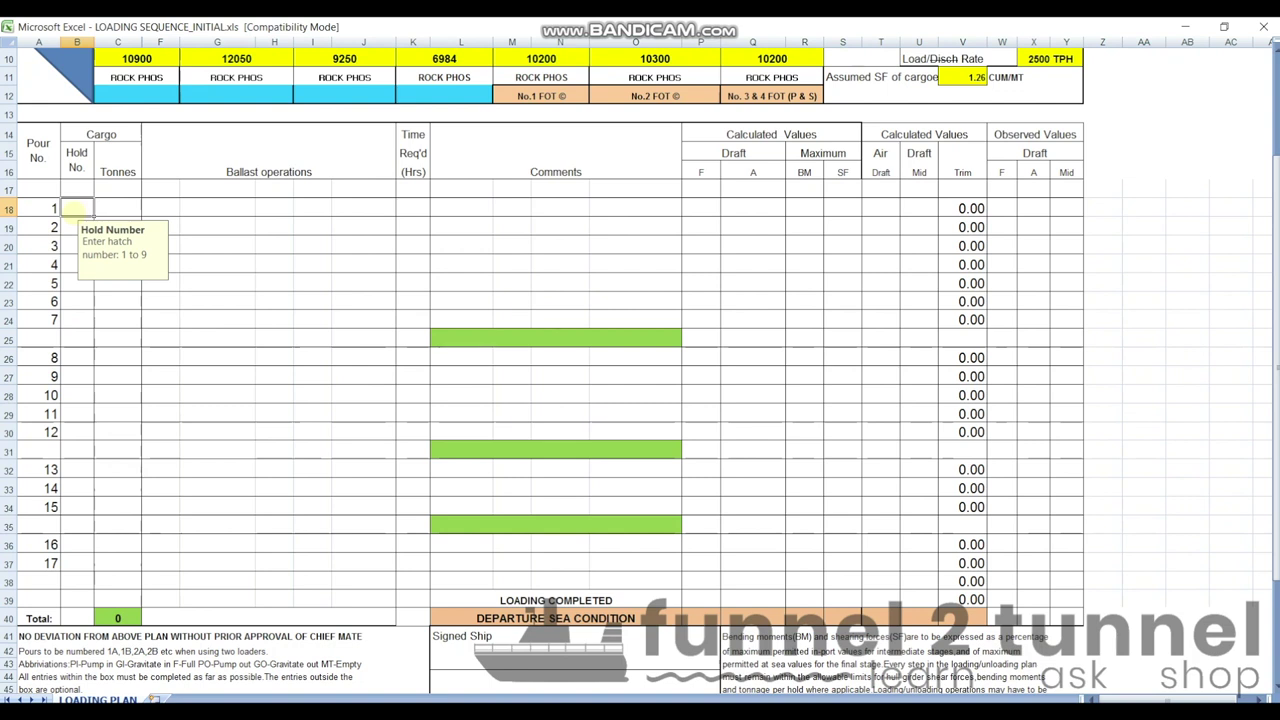
{"action": "type", "text": "1"}
{"action": "key", "text": "Right"}
{"action": "type", "text": "4000"}
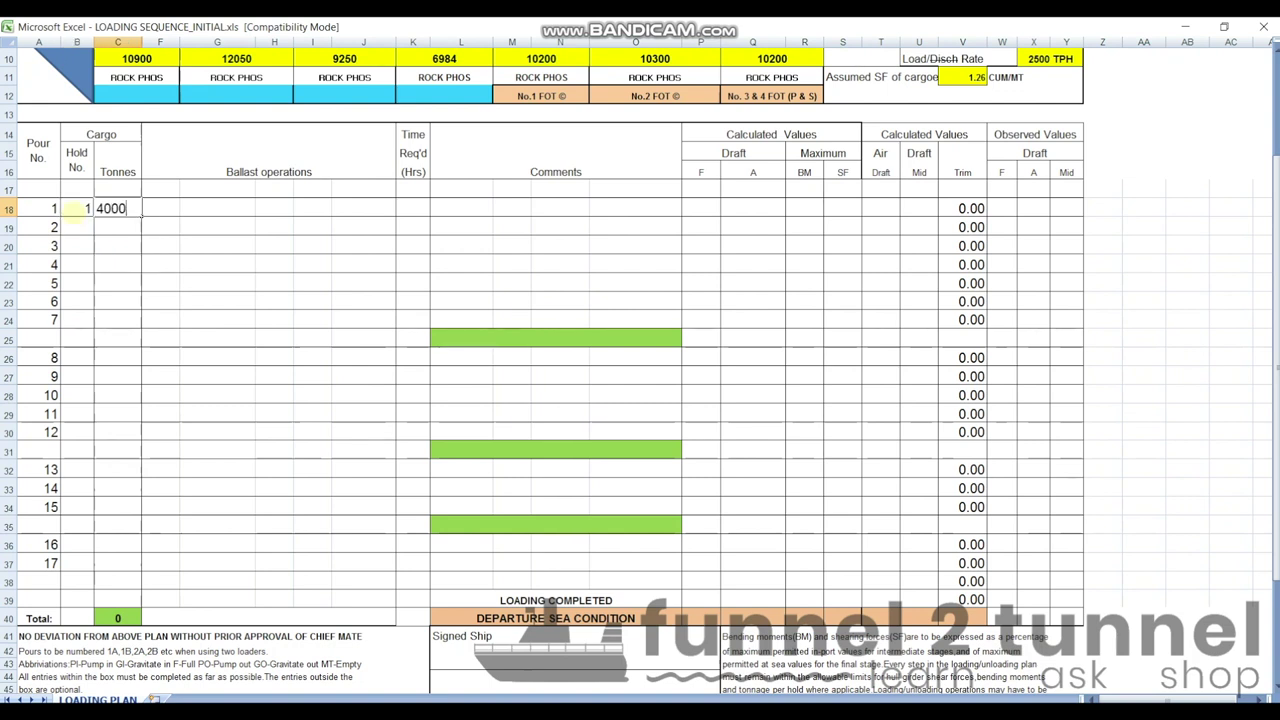
{"action": "key", "text": "Return"}
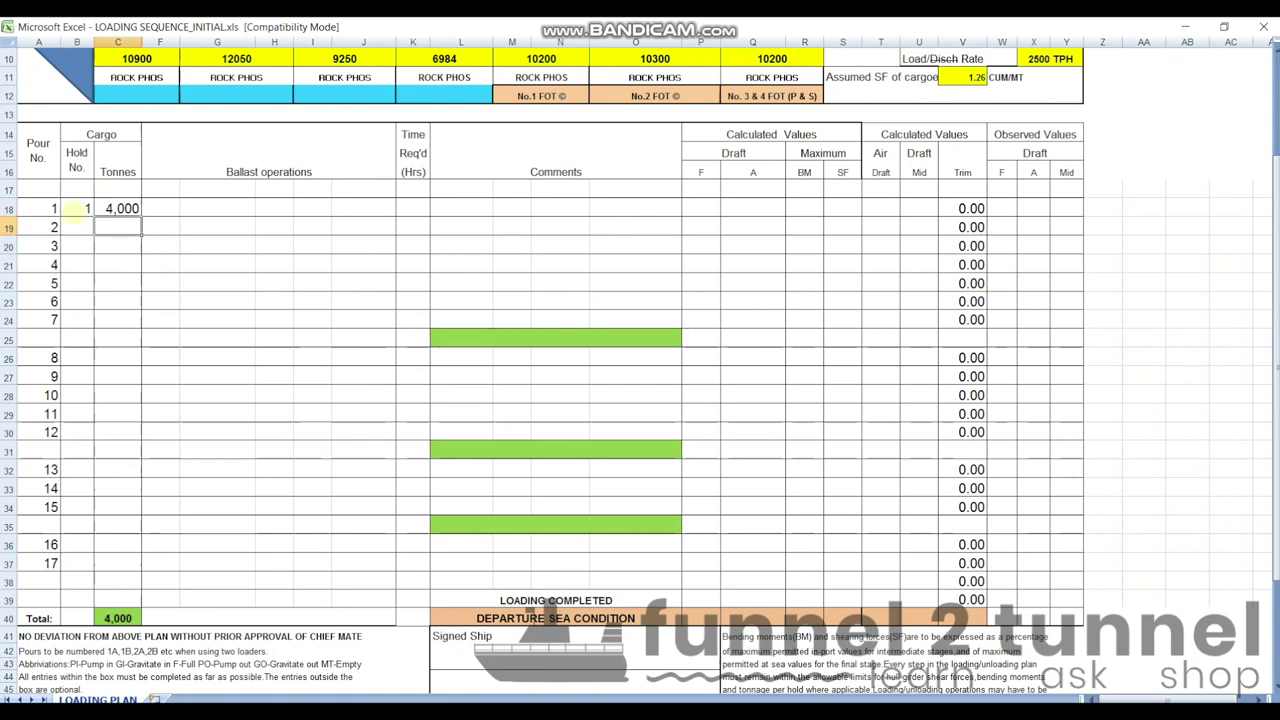
Step: Examine the tonnes, ballast operations and time required cells in the pour 1 row
{"action": "left_click", "coordinate": [113, 208]}
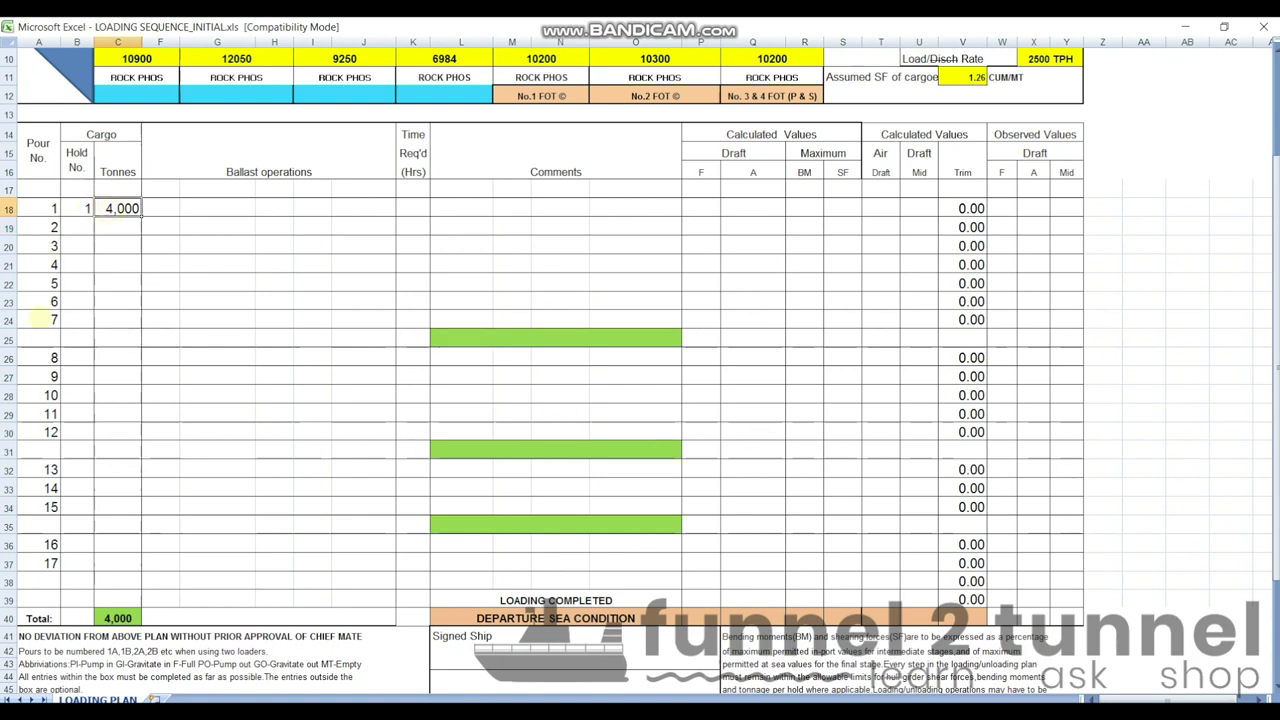
{"action": "left_click_drag", "start_coordinate": [160, 208], "coordinate": [202, 207]}
{"action": "left_click", "coordinate": [218, 208]}
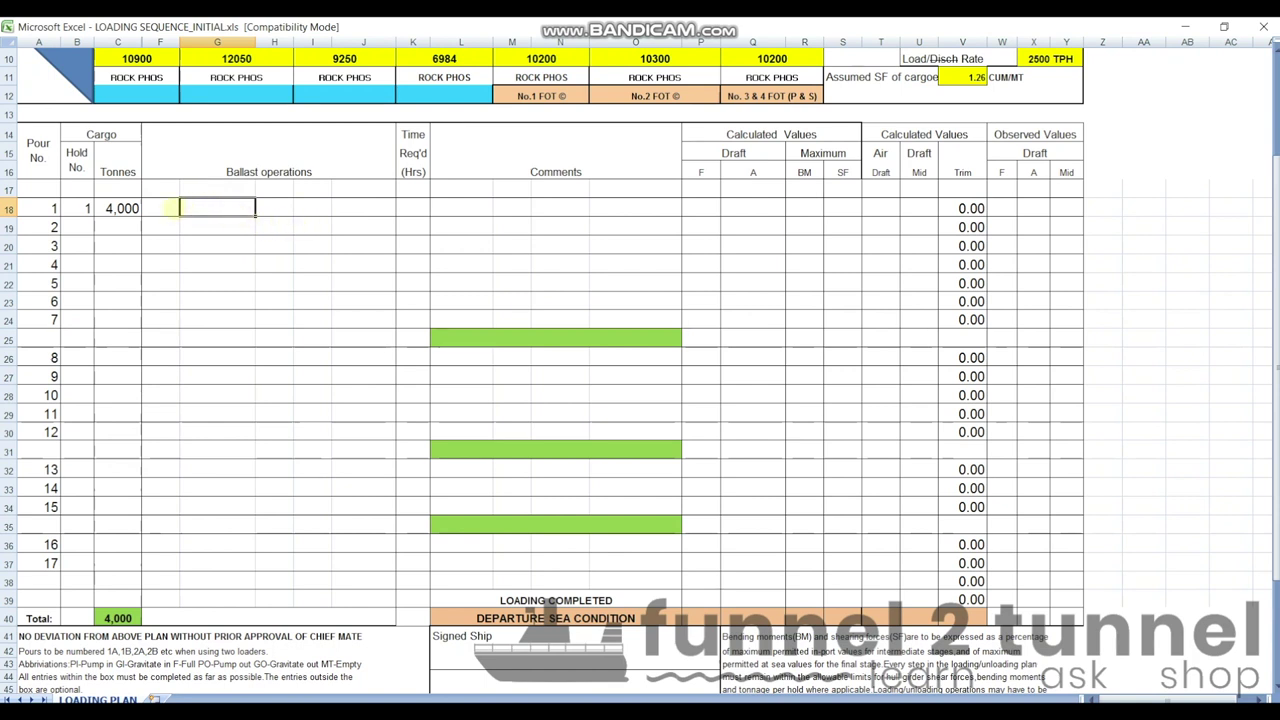
{"action": "key", "text": "Right"}
{"action": "key", "text": "Right"}
{"action": "key", "text": "Right"}
{"action": "left_click", "coordinate": [240, 210]}
{"action": "key", "text": "Right"}
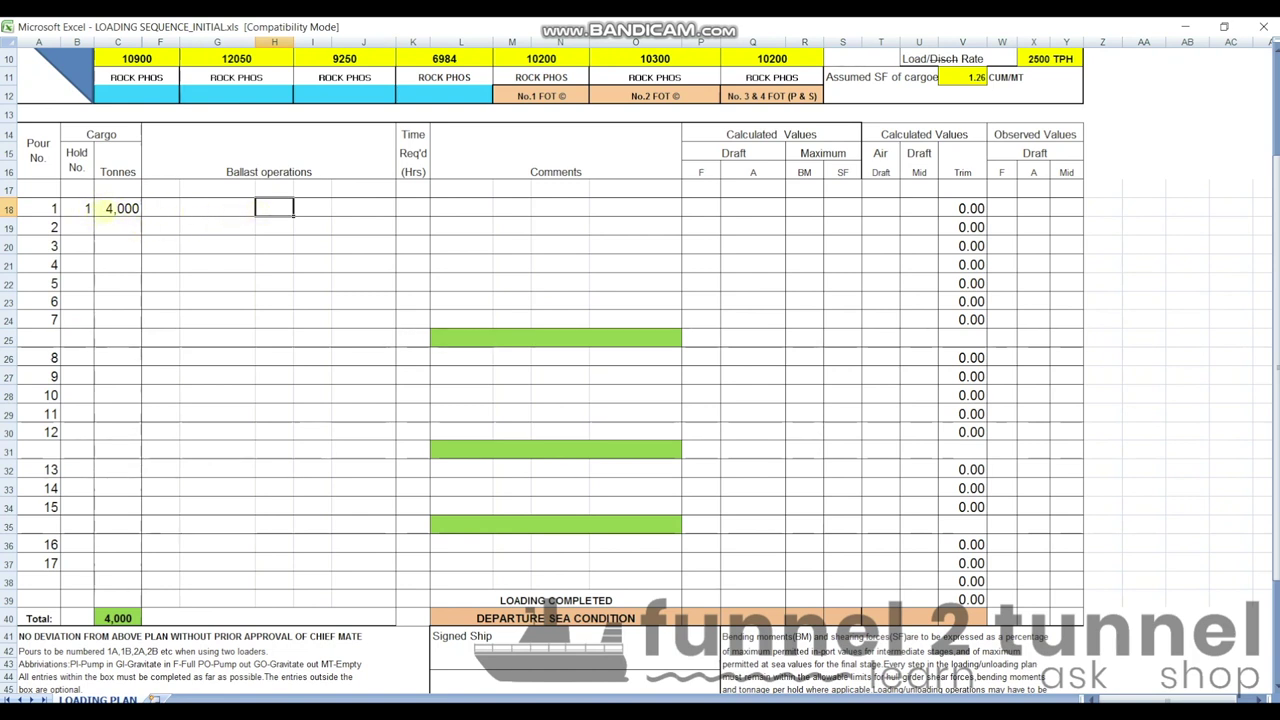
{"action": "left_click", "coordinate": [117, 208]}
{"action": "left_click", "coordinate": [215, 210]}
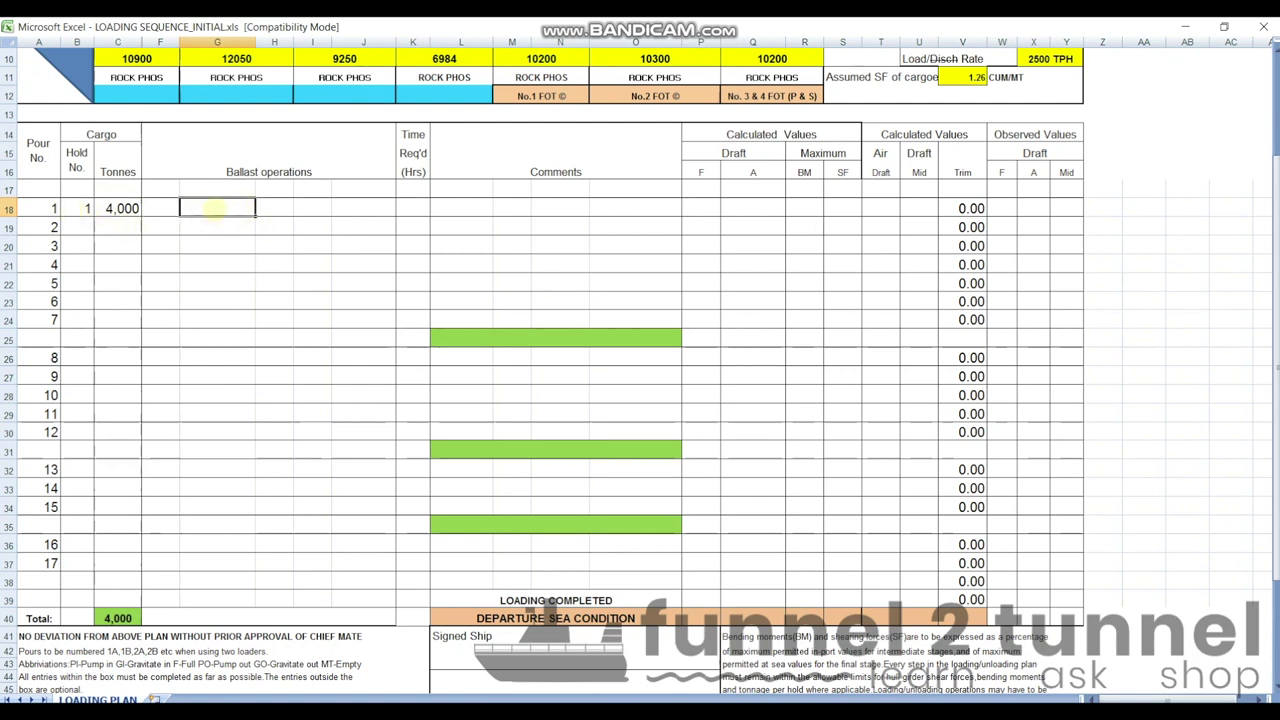
{"action": "key", "text": "Tab"}
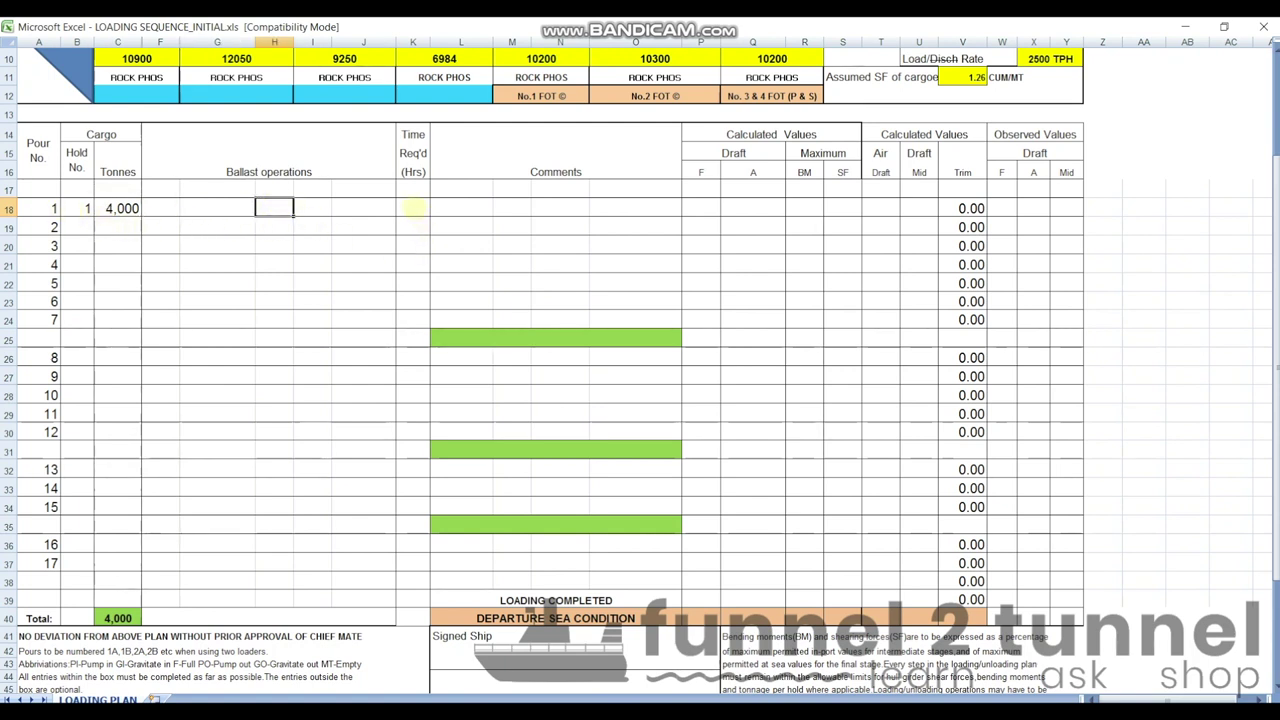
{"action": "left_click", "coordinate": [413, 207]}
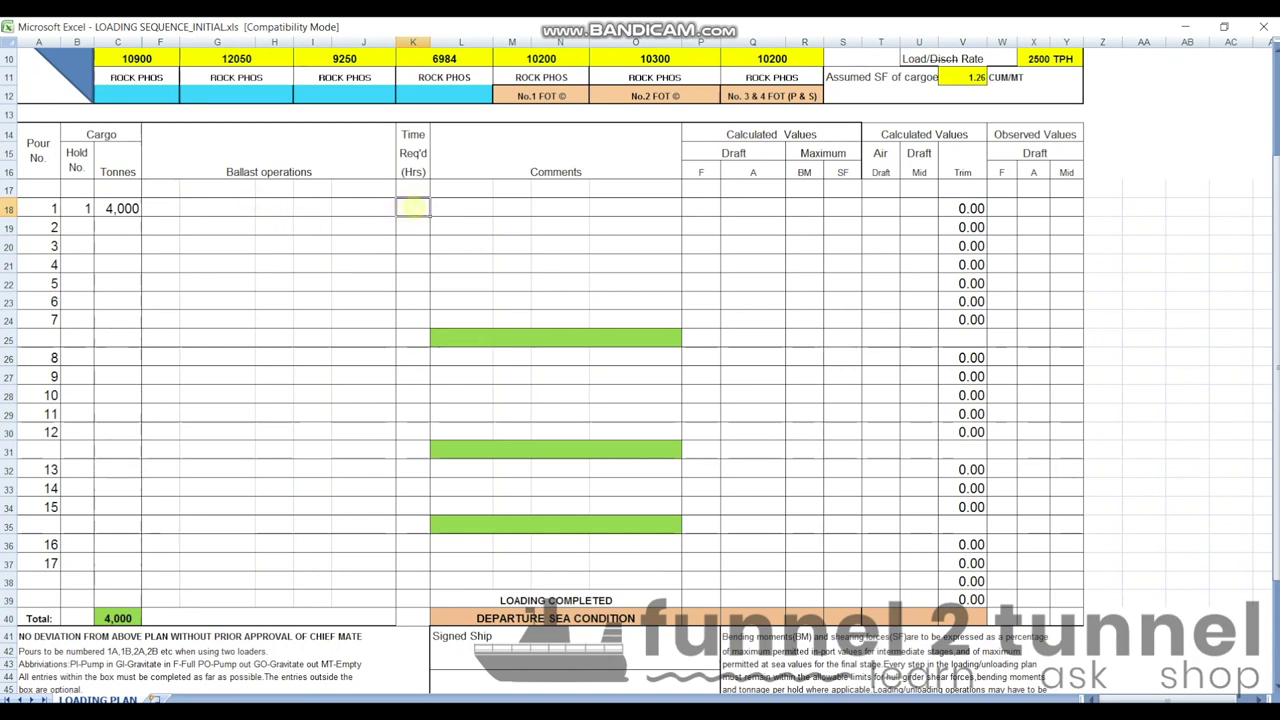
Step: Examine the comments cells and the calculated draft, bending moment and shear force columns for pour 1
{"action": "left_click_drag", "start_coordinate": [458, 208], "coordinate": [634, 205]}
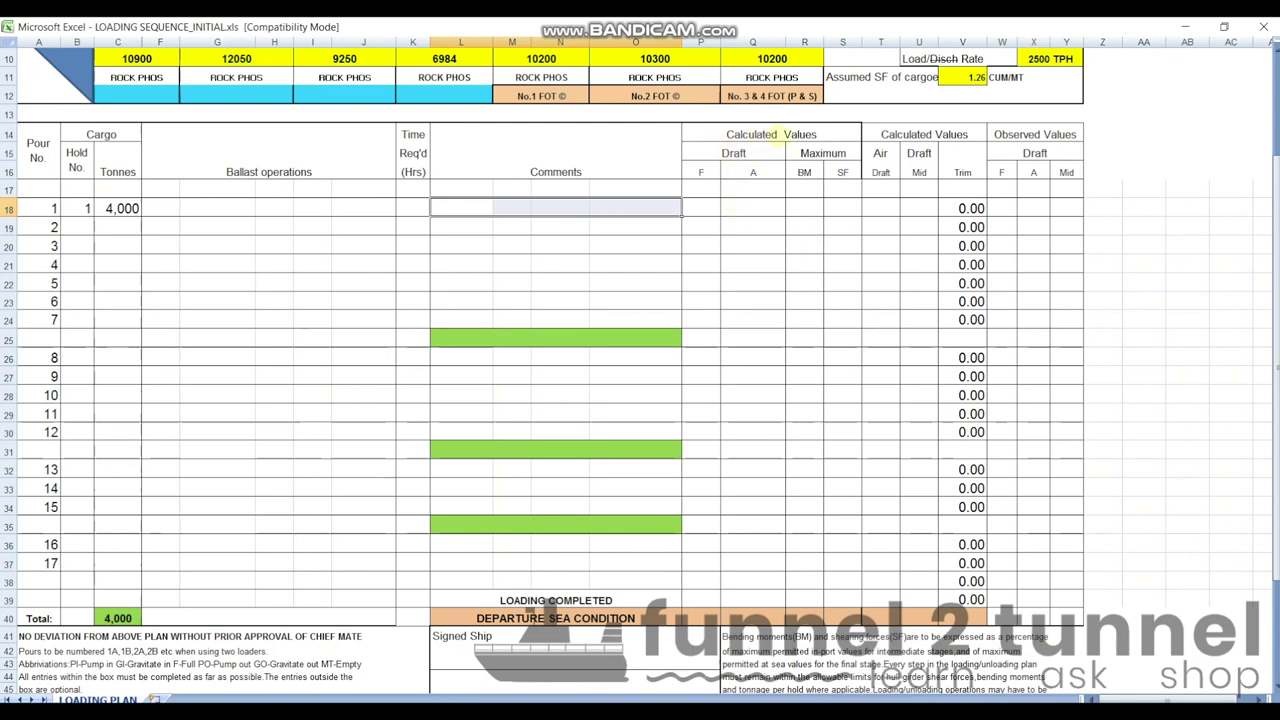
{"action": "left_click", "coordinate": [778, 137]}
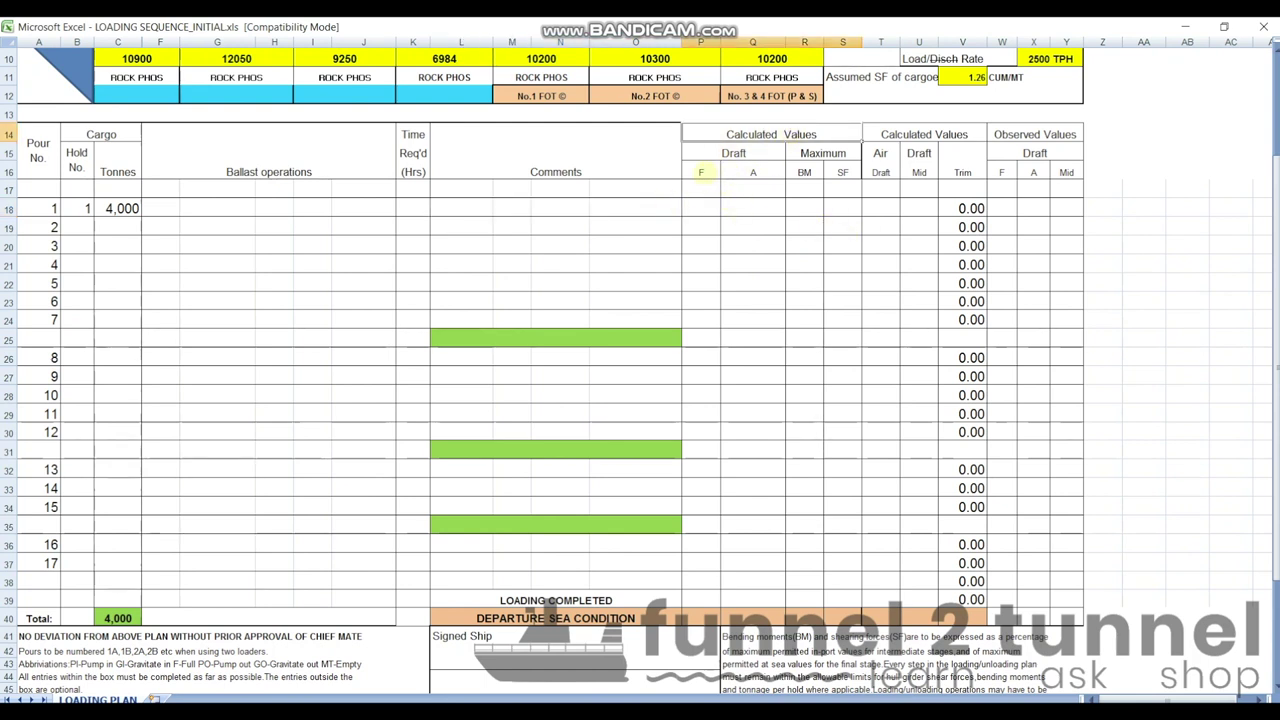
{"action": "left_click", "coordinate": [752, 171]}
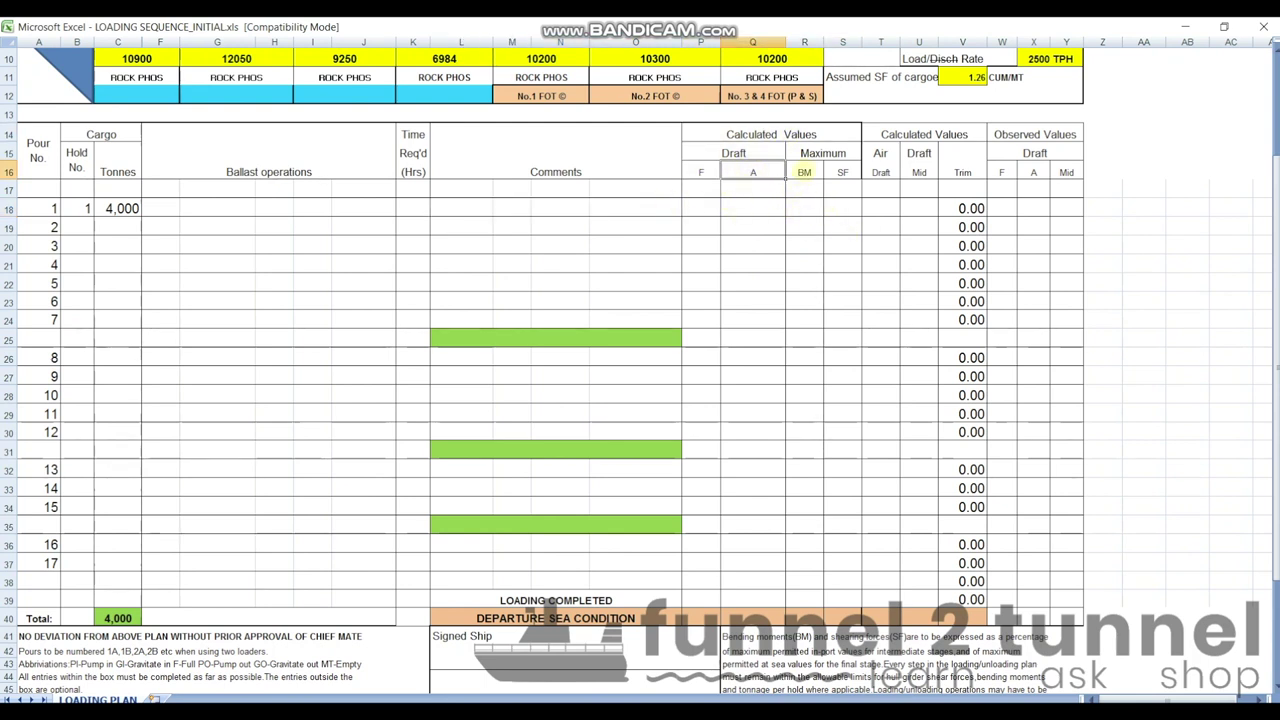
{"action": "left_click", "coordinate": [804, 172]}
{"action": "left_click", "coordinate": [842, 172]}
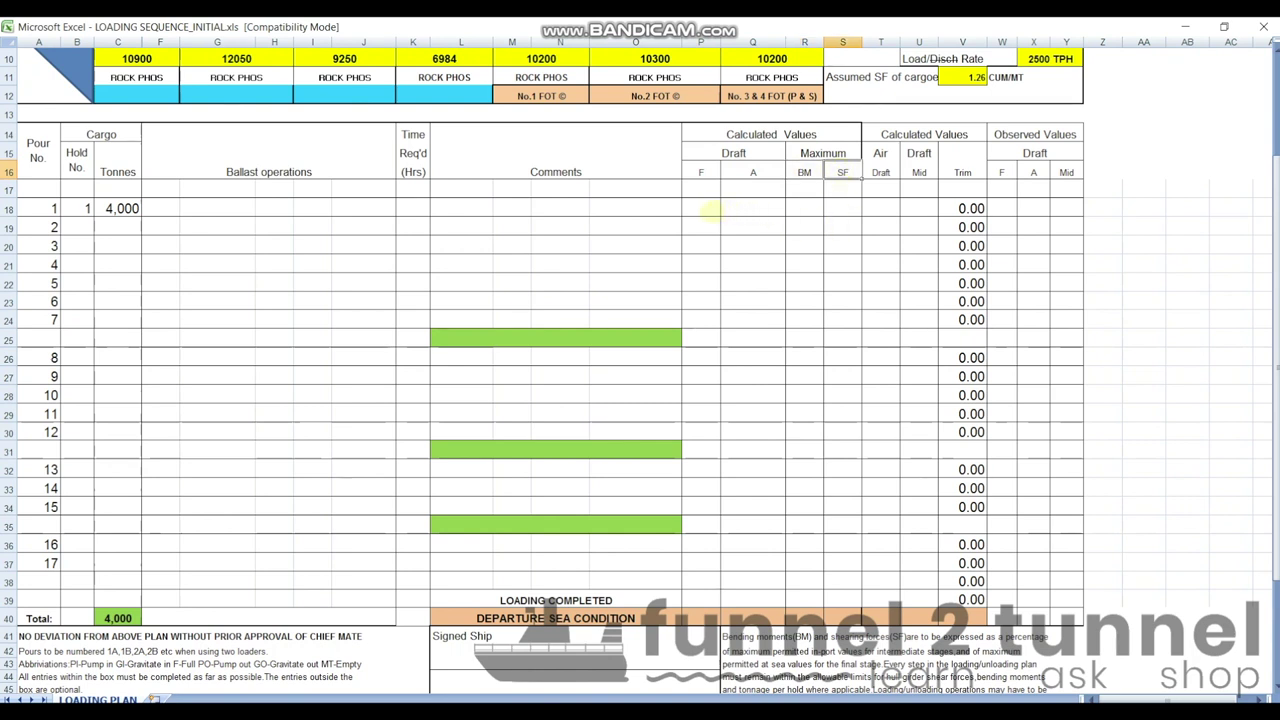
{"action": "left_click", "coordinate": [710, 210]}
{"action": "key", "text": "Right"}
{"action": "key", "text": "Right"}
{"action": "key", "text": "Right"}
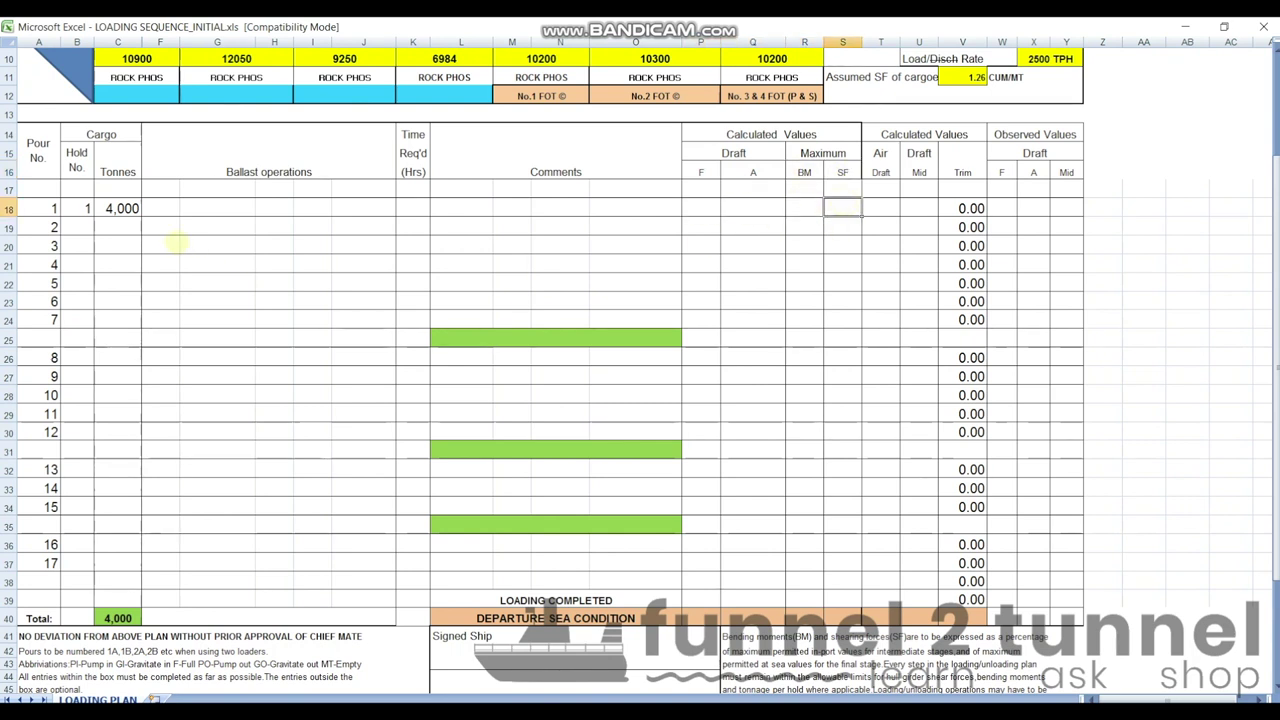
{"action": "left_click", "coordinate": [85, 208]}
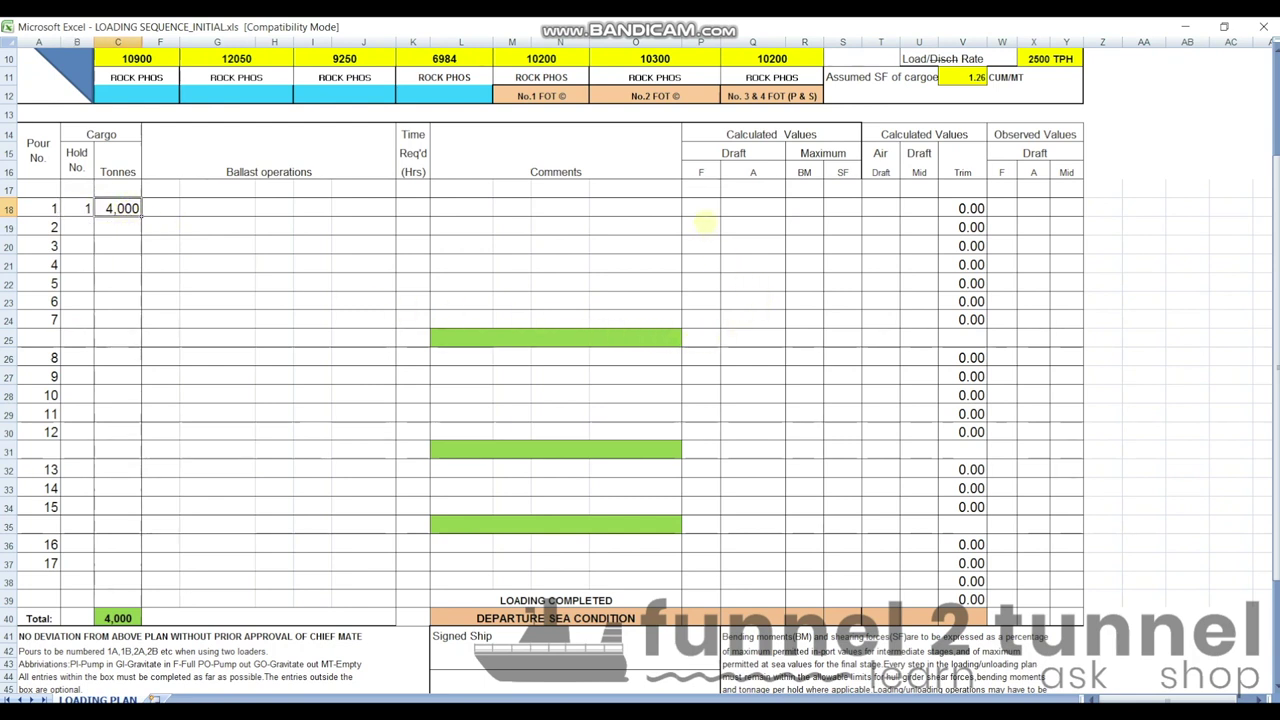
Step: Enter pour 1's calculated forward draft 7.4, aft draft 8.8, maximum BM 75 and maximum SF 80
{"action": "left_click", "coordinate": [701, 212]}
{"action": "type", "text": "7.4"}
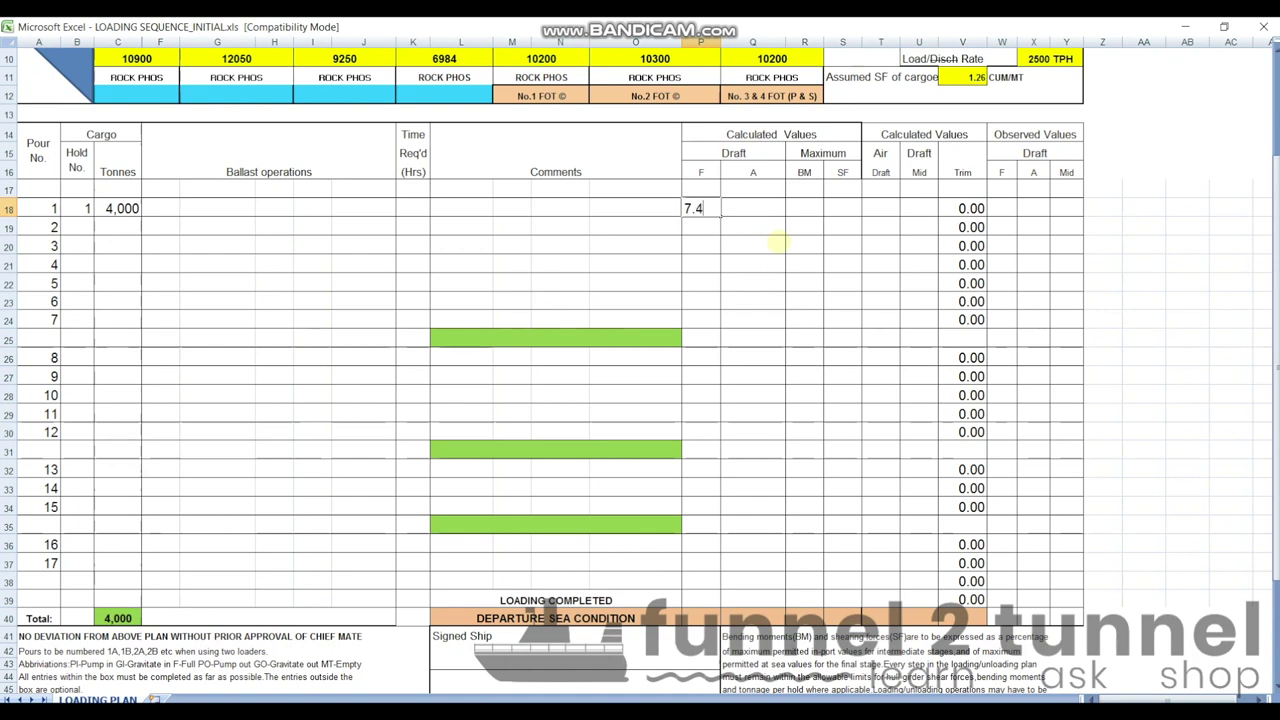
{"action": "key", "text": "Tab"}
{"action": "type", "text": "8.8"}
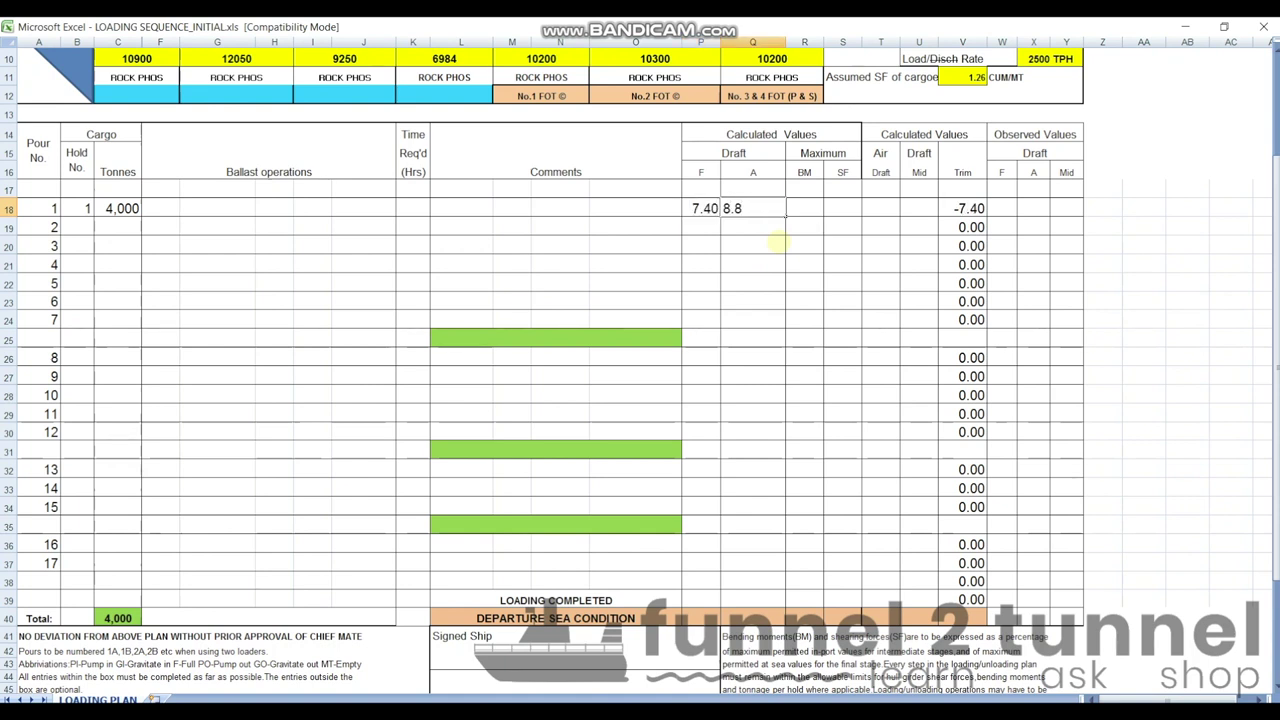
{"action": "key", "text": "Tab"}
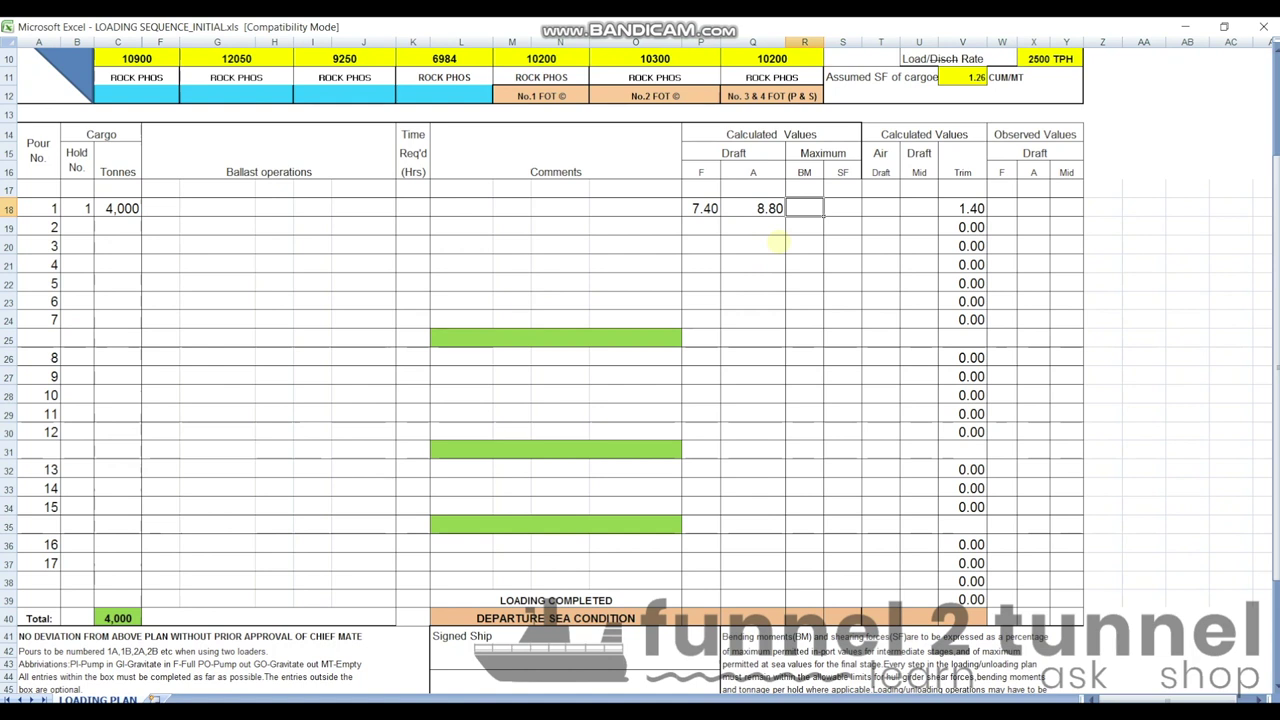
{"action": "type", "text": "75"}
{"action": "key", "text": "Tab"}
{"action": "type", "text": "80"}
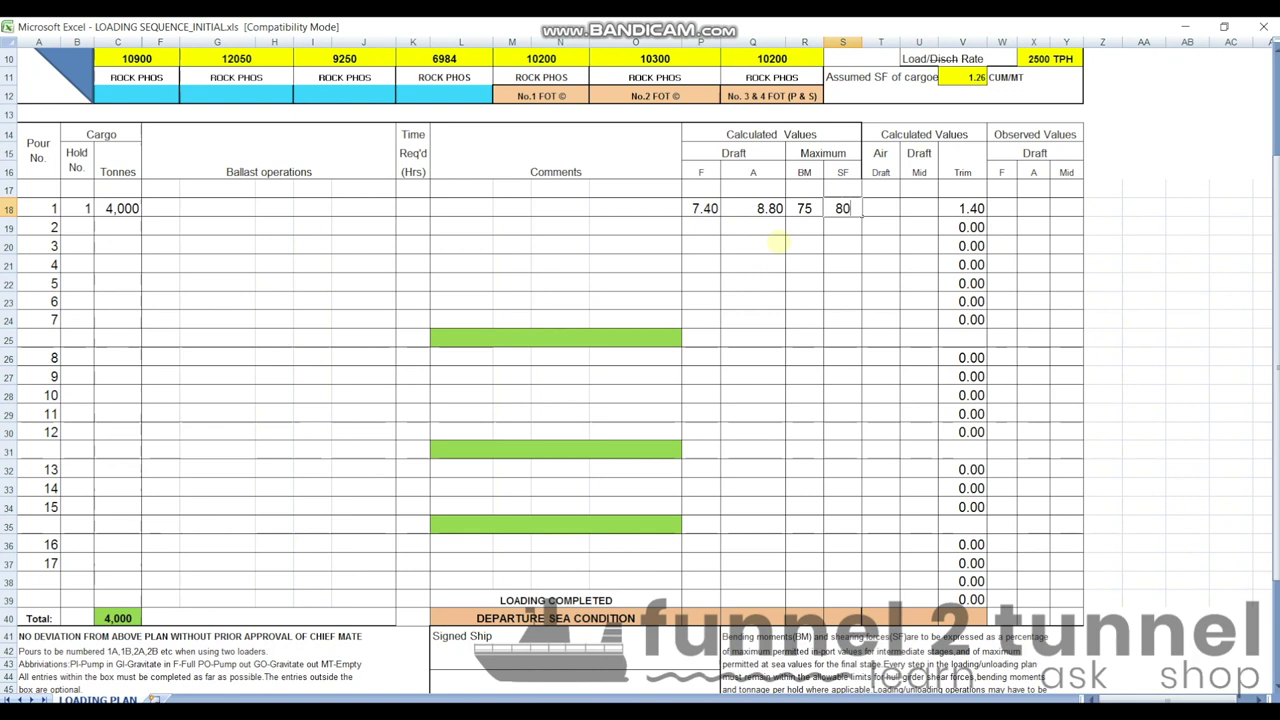
{"action": "key", "text": "Tab"}
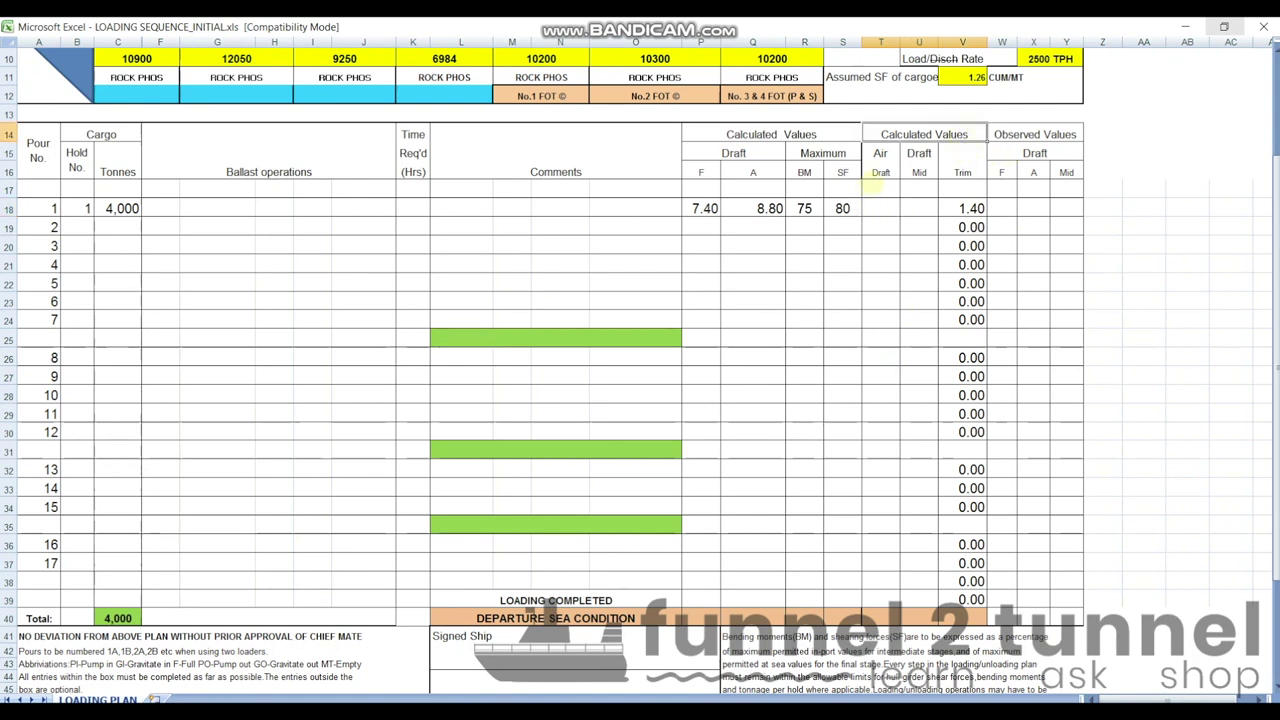
Step: Set the calculated mid draft for pour 1 to 8.2
{"action": "left_click", "coordinate": [911, 206]}
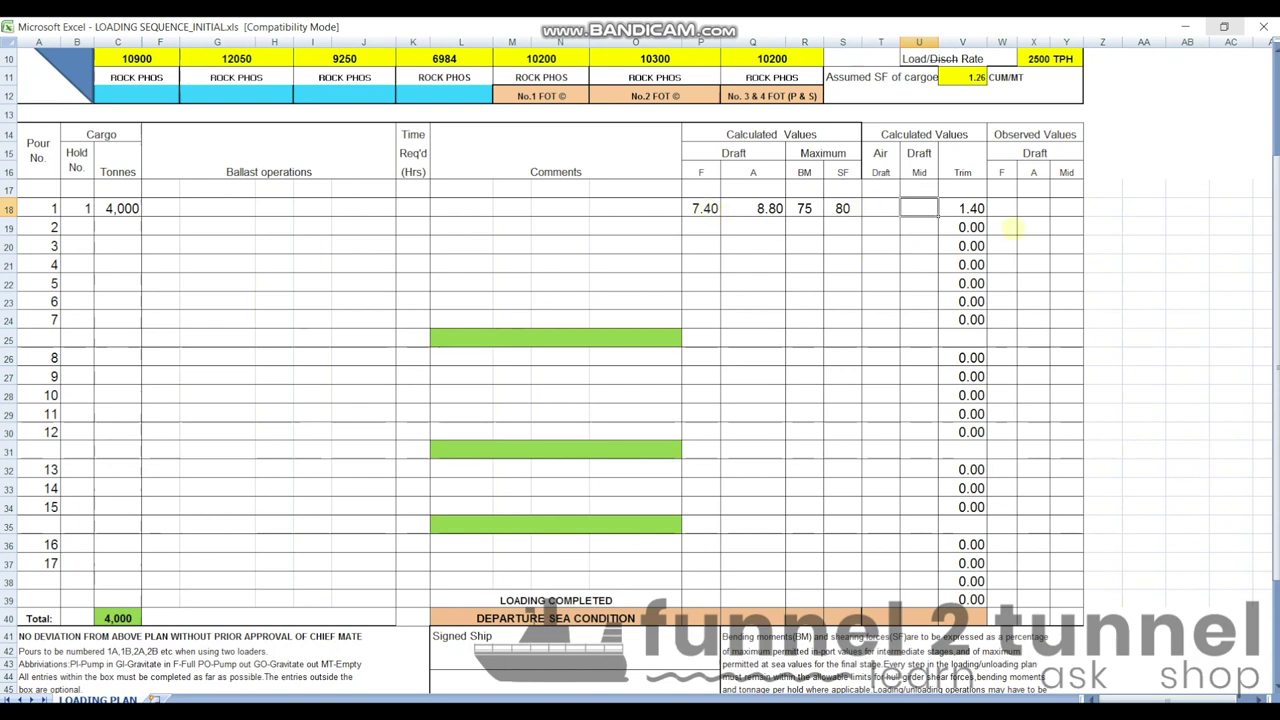
{"action": "type", "text": "8.2"}
{"action": "key", "text": "Return"}
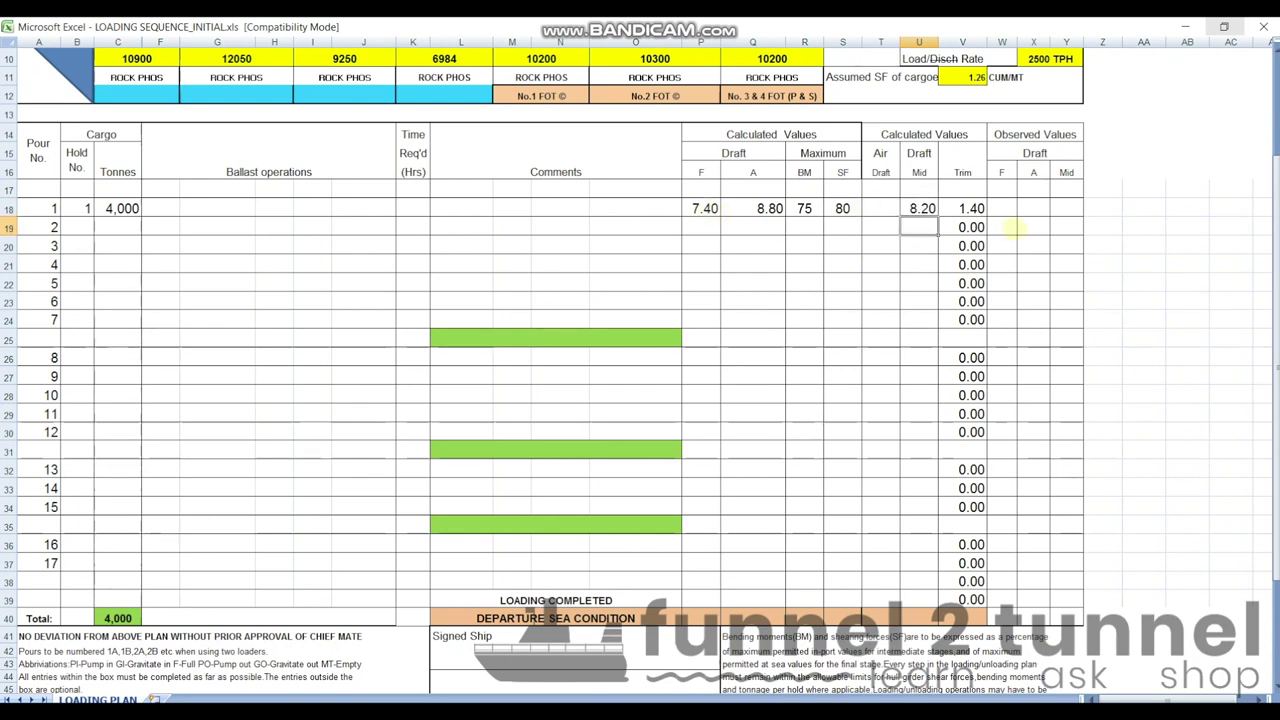
Step: Examine the observed forward, aft and mid draft columns from pour 1 down to pour 8
{"action": "left_click", "coordinate": [1004, 211]}
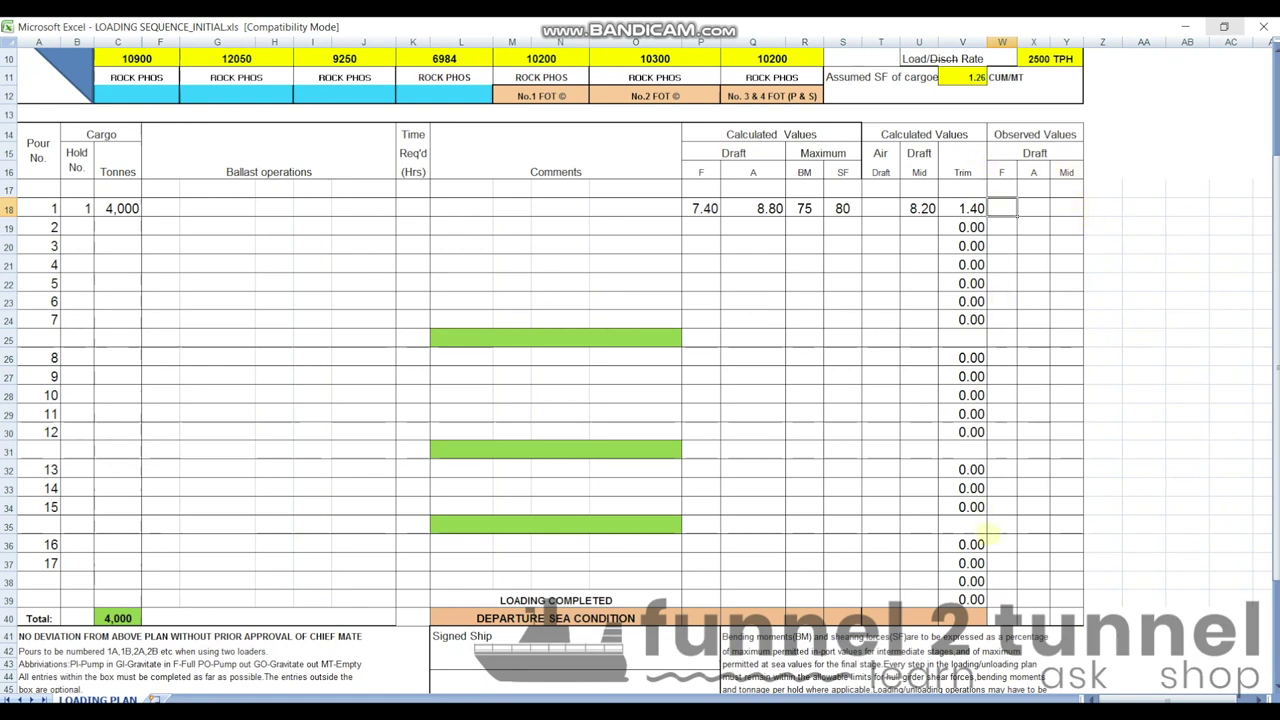
{"action": "left_click", "coordinate": [1034, 208]}
{"action": "key", "text": "Right"}
{"action": "key", "text": "Down"}
{"action": "key", "text": "Down"}
{"action": "key", "text": "Down"}
{"action": "key", "text": "Down"}
{"action": "key", "text": "Down"}
{"action": "key", "text": "Down"}
{"action": "key", "text": "Down"}
{"action": "key", "text": "Down"}
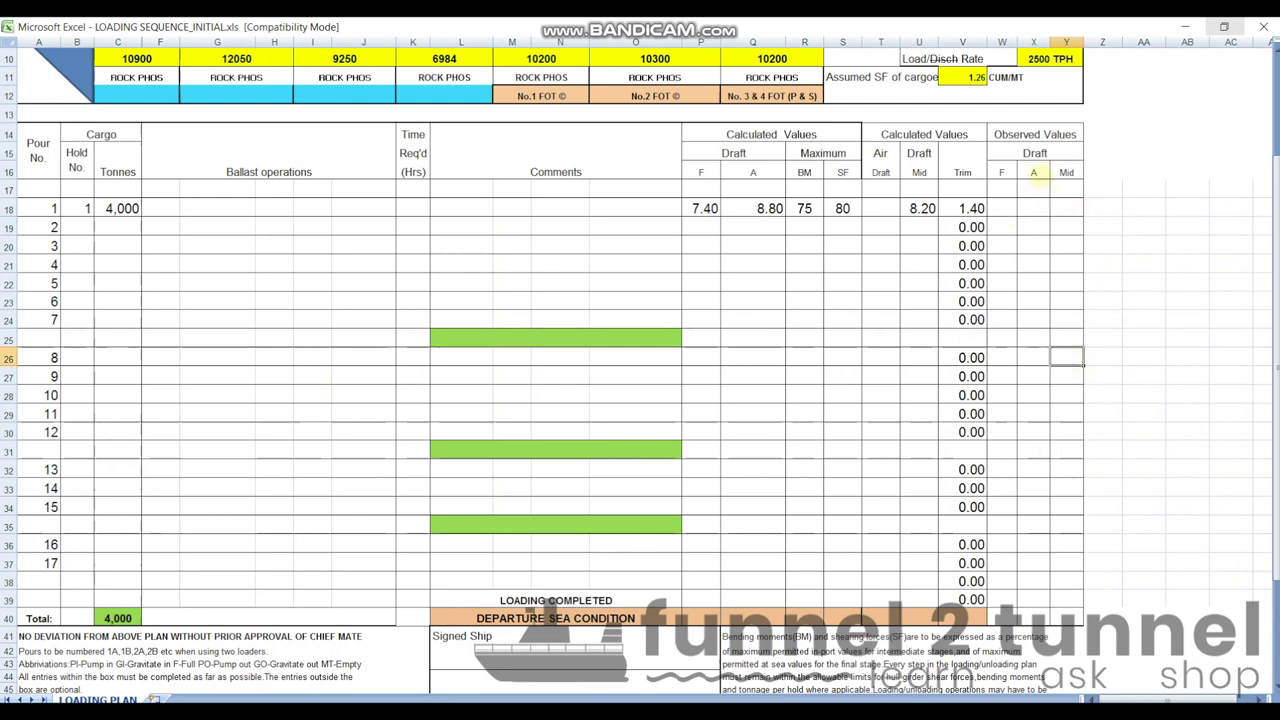
Step: Examine pour 1's observed forward, aft and mid draft cells in relation to its hold number, tonnage and calculated values
{"action": "left_click", "coordinate": [1001, 208]}
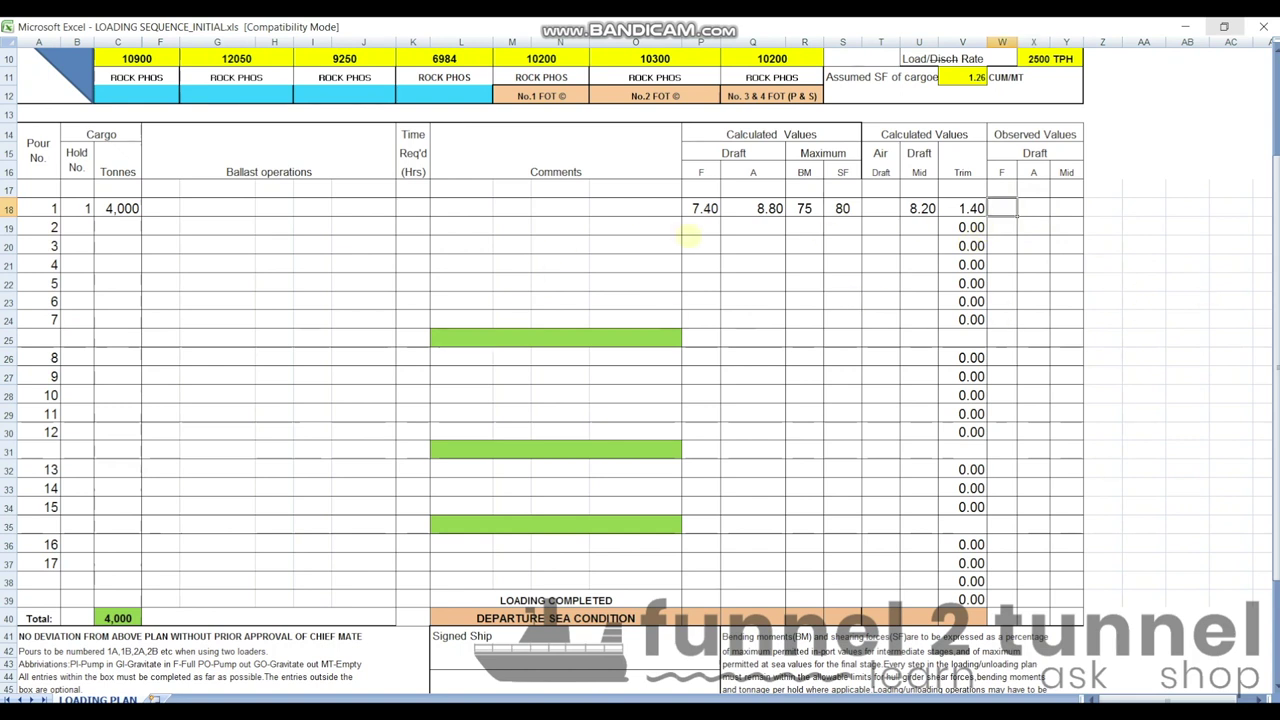
{"action": "left_click", "coordinate": [120, 208]}
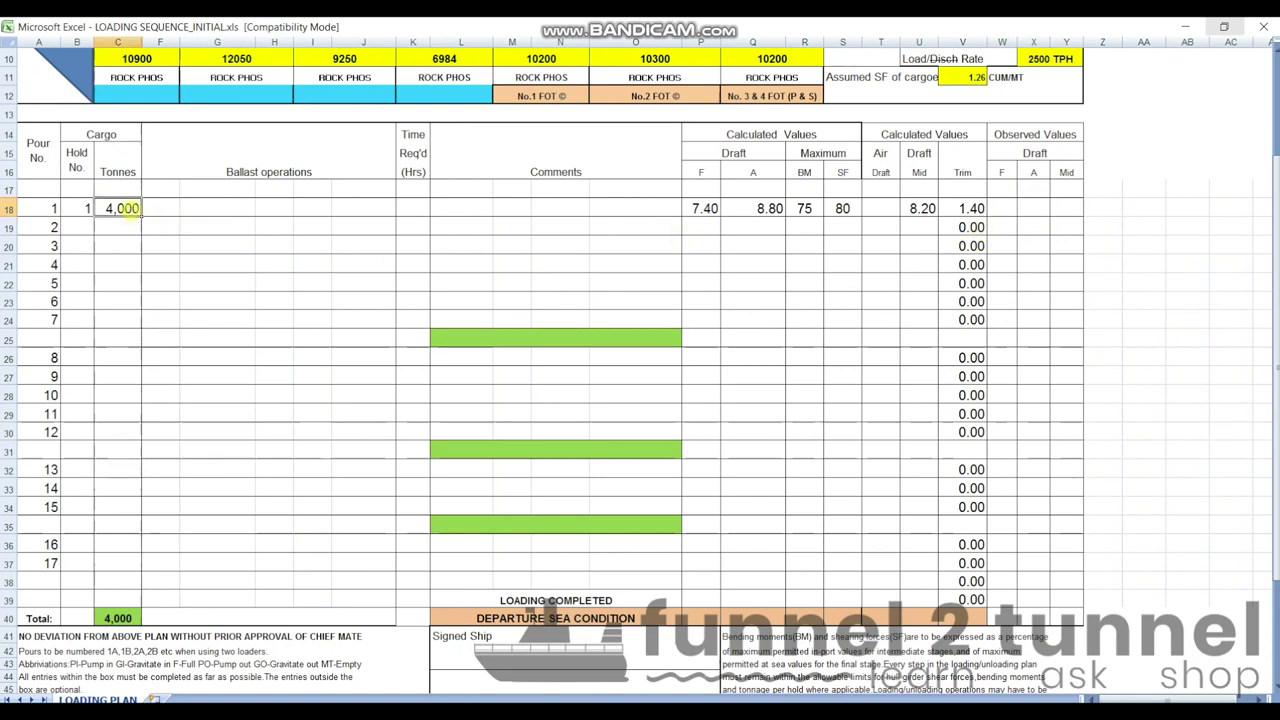
{"action": "left_click", "coordinate": [86, 208]}
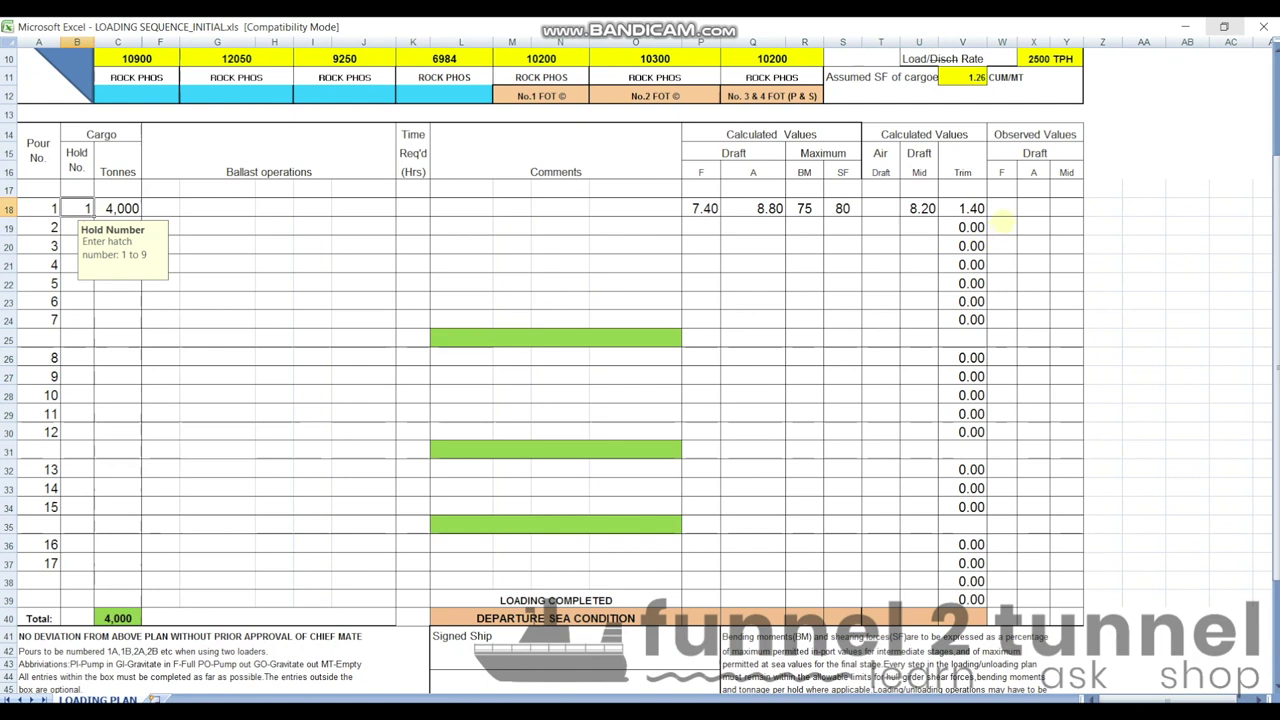
{"action": "left_click", "coordinate": [1002, 208]}
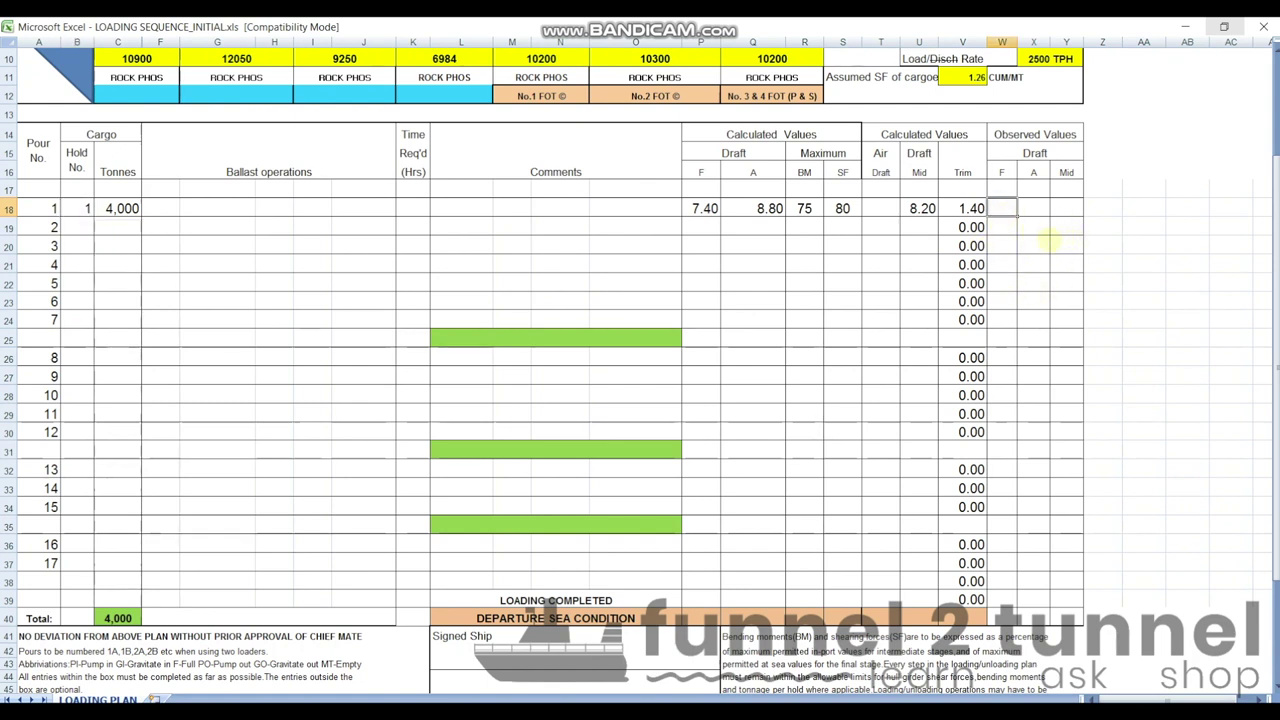
{"action": "left_click", "coordinate": [1033, 204]}
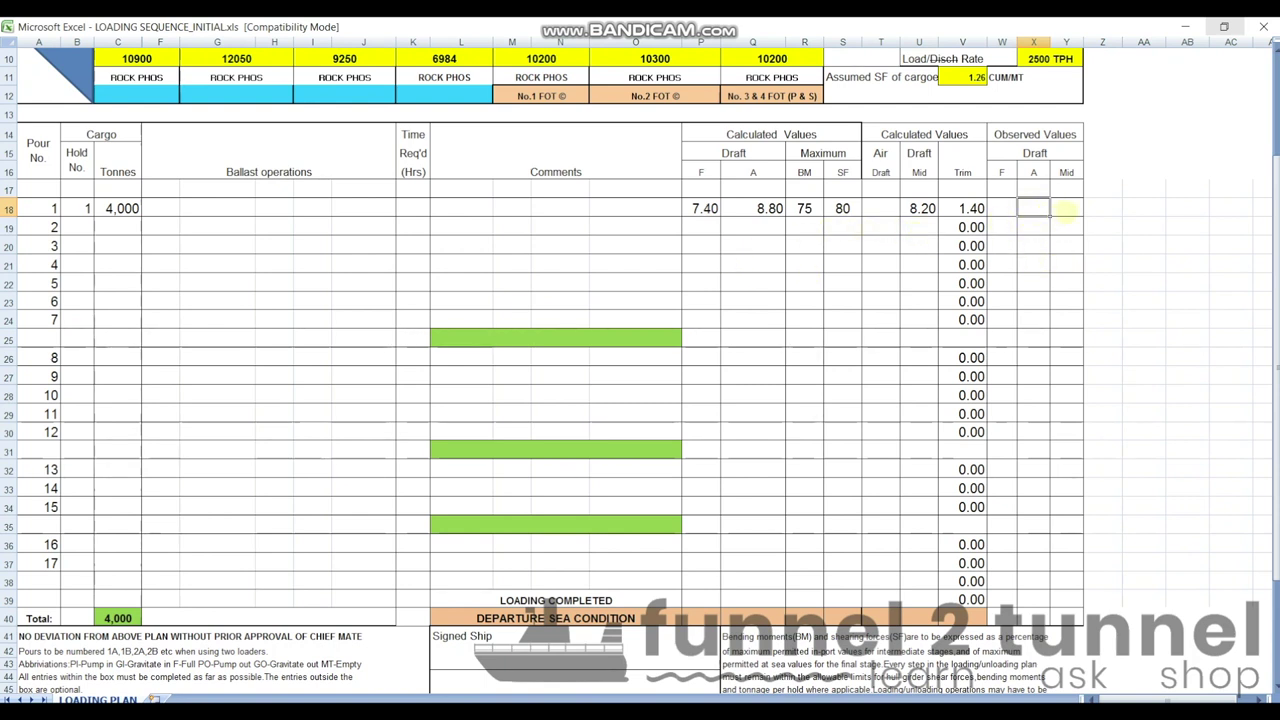
{"action": "left_click", "coordinate": [1066, 208]}
{"action": "left_click", "coordinate": [1055, 134]}
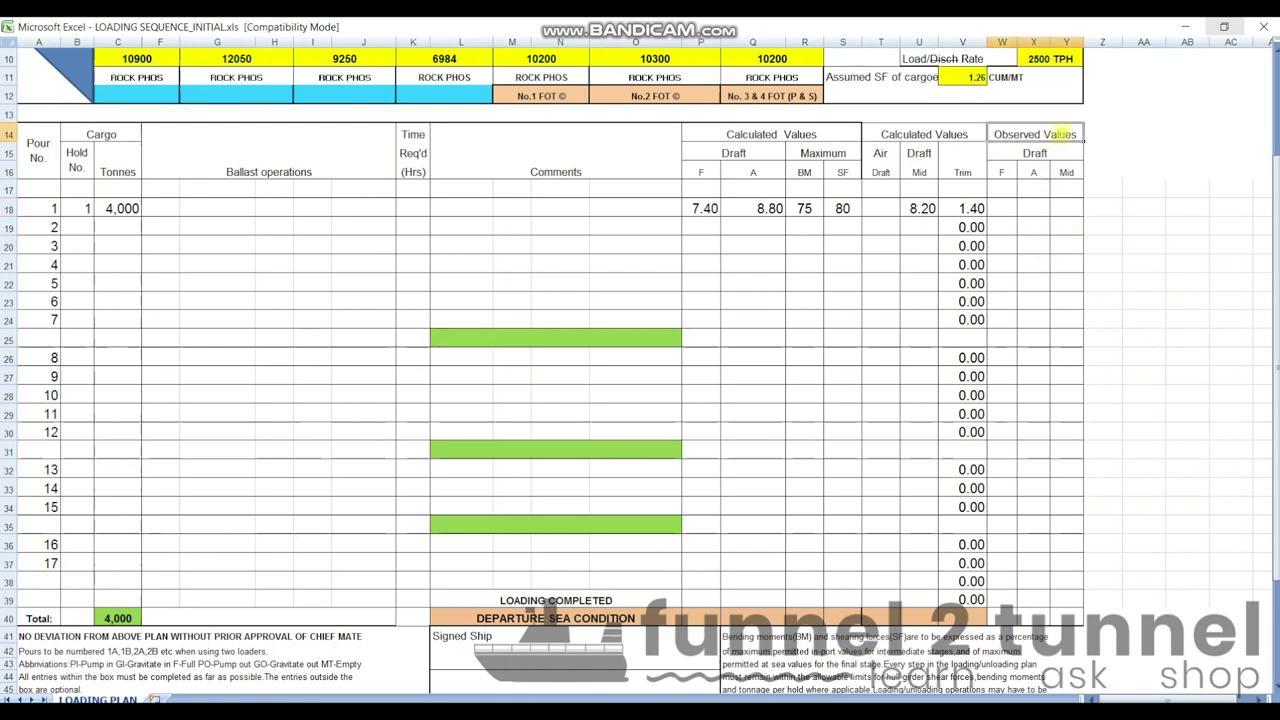
{"action": "left_click", "coordinate": [800, 134]}
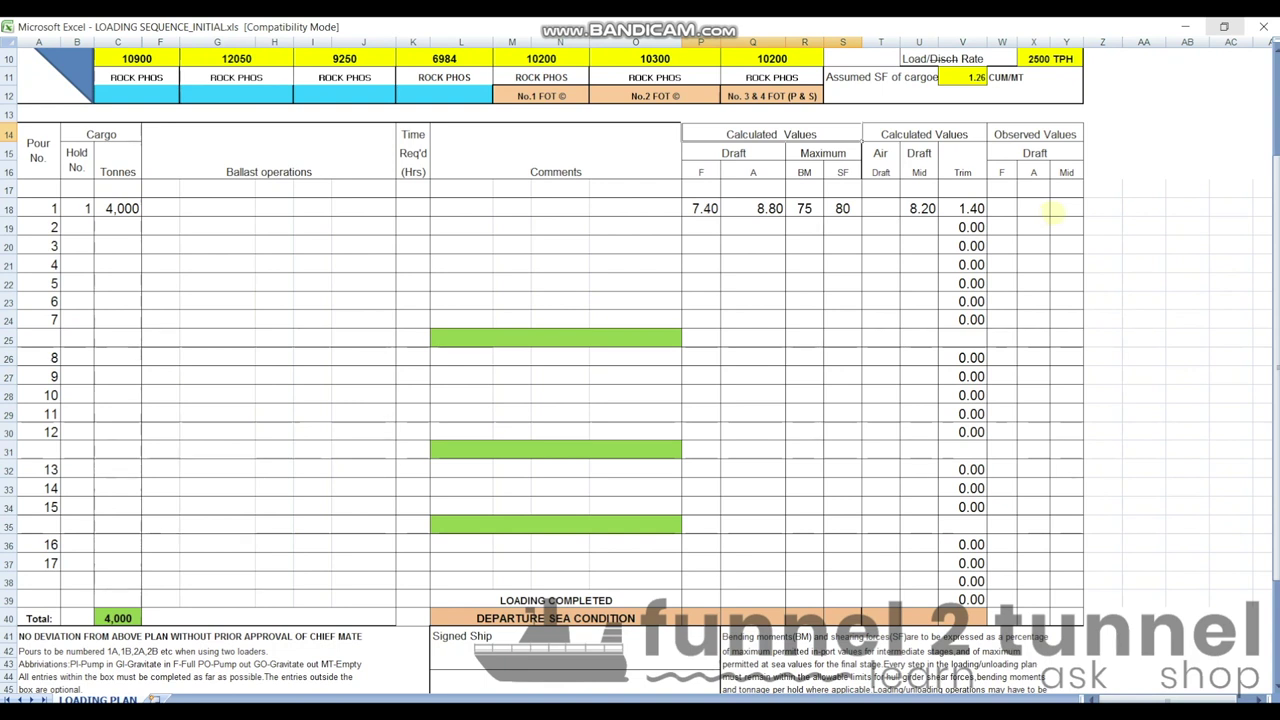
{"action": "left_click", "coordinate": [1035, 227]}
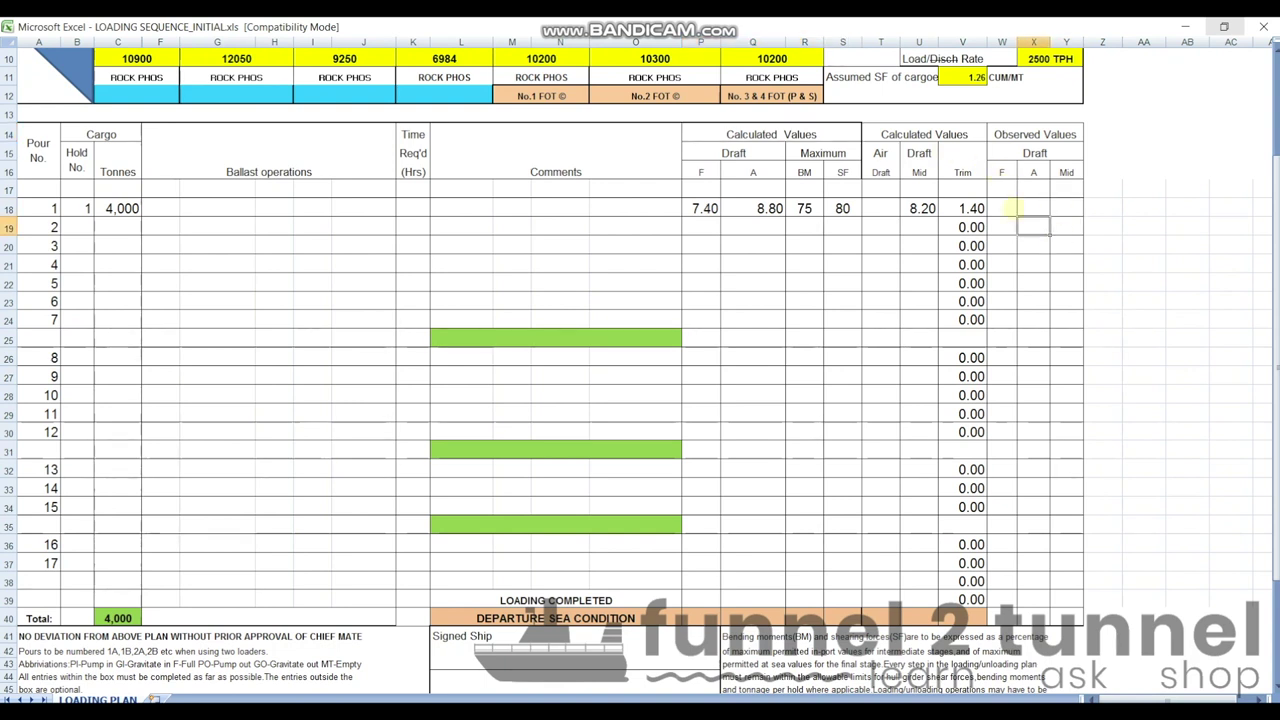
{"action": "left_click", "coordinate": [1003, 206]}
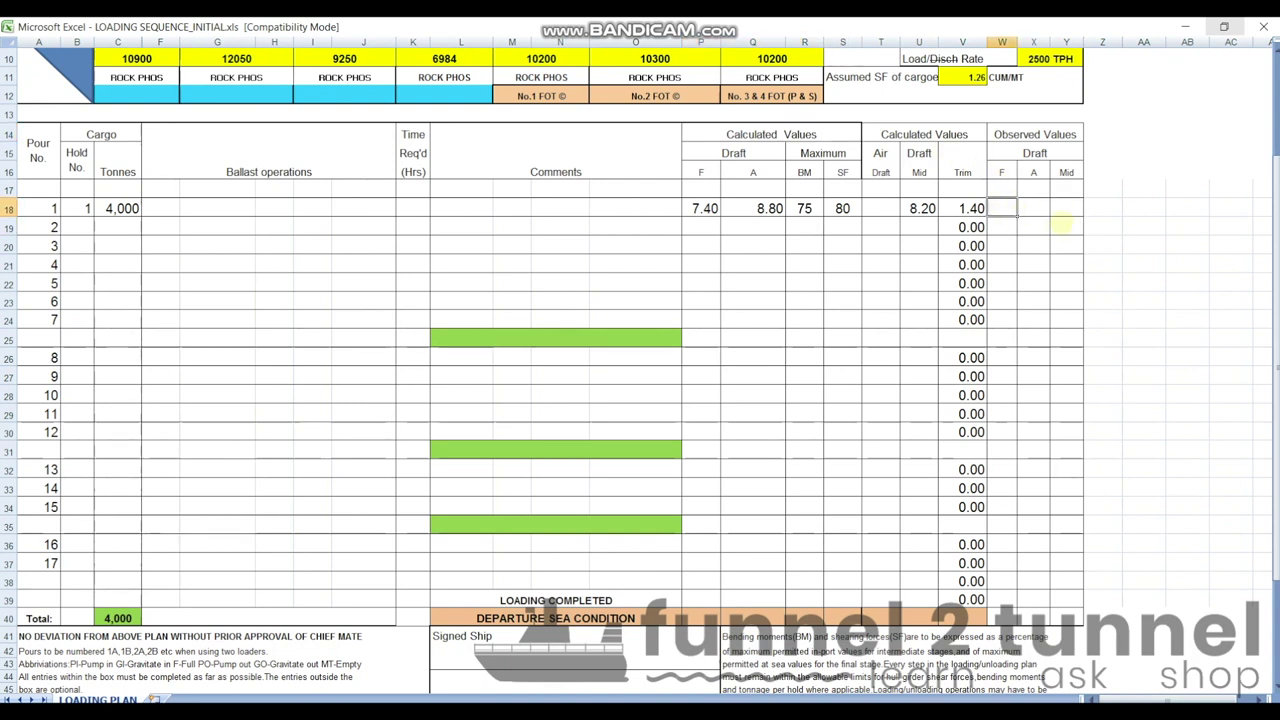
{"action": "left_click", "coordinate": [1038, 208]}
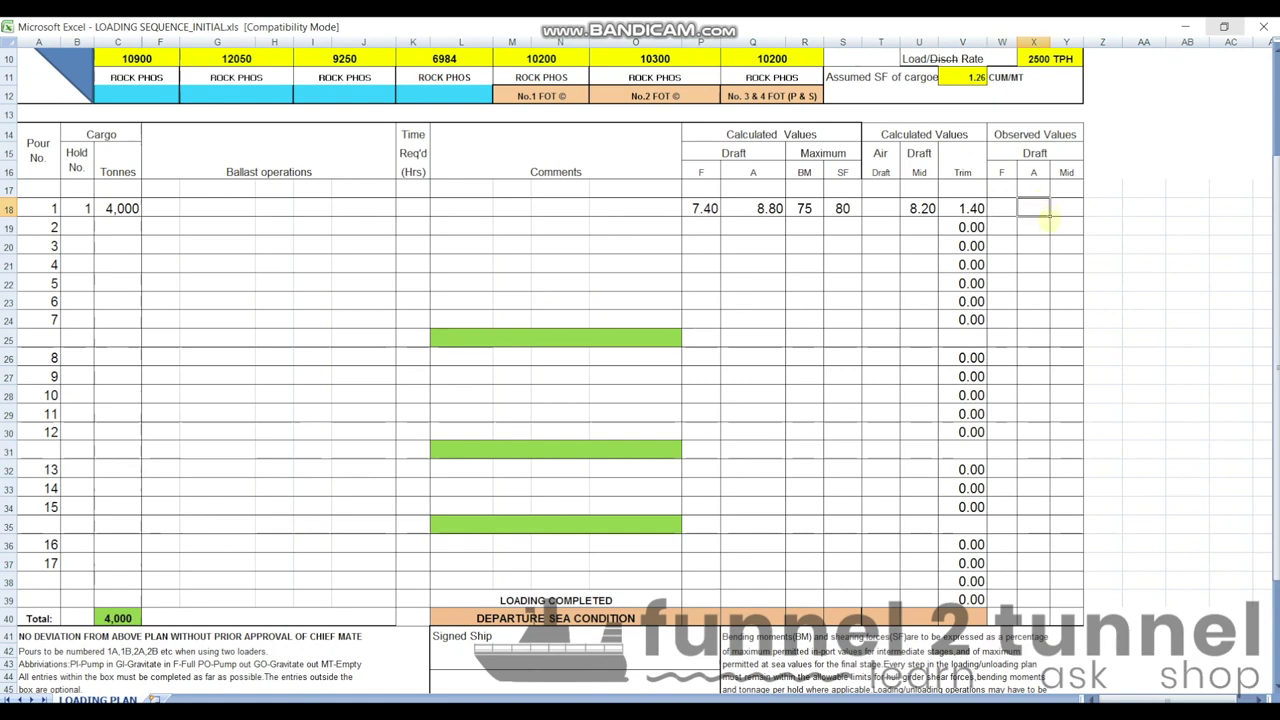
Step: Examine the notes beneath the pour table and the signature boxes for the ship and the terminal
{"action": "scroll", "coordinate": [220, 496], "scroll_direction": "down", "scroll_amount": 5}
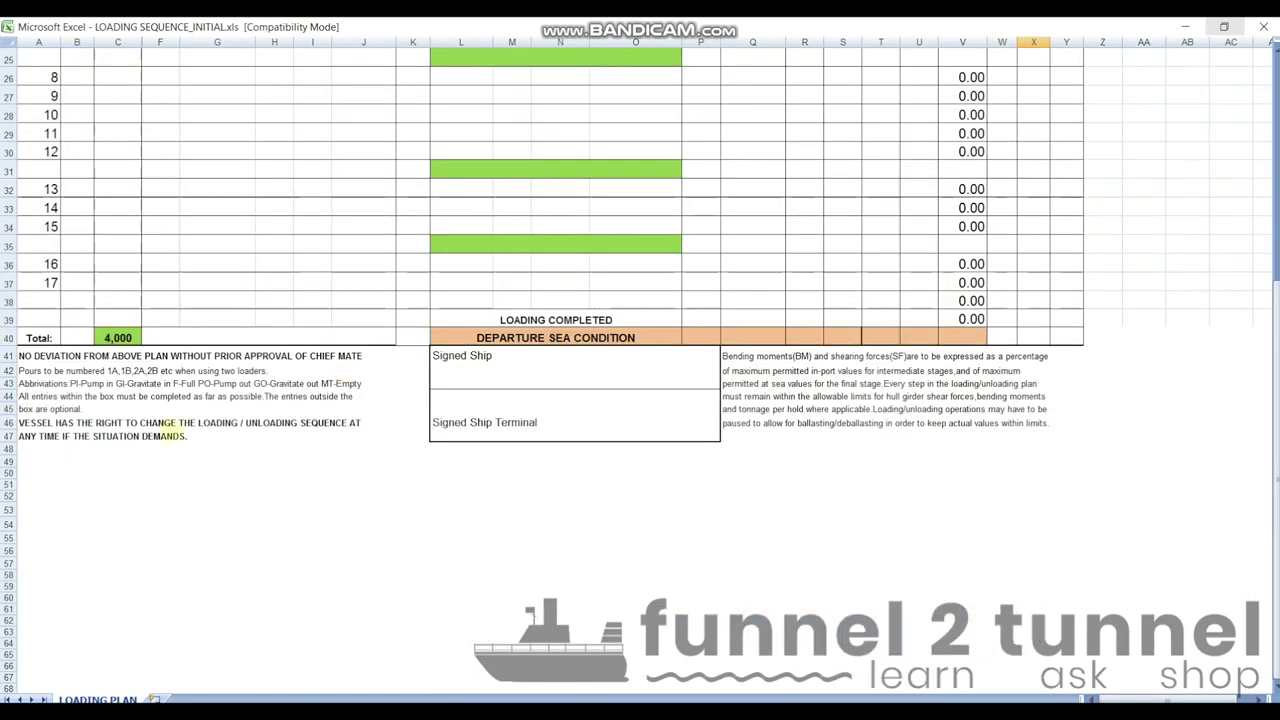
{"action": "left_click", "coordinate": [160, 356]}
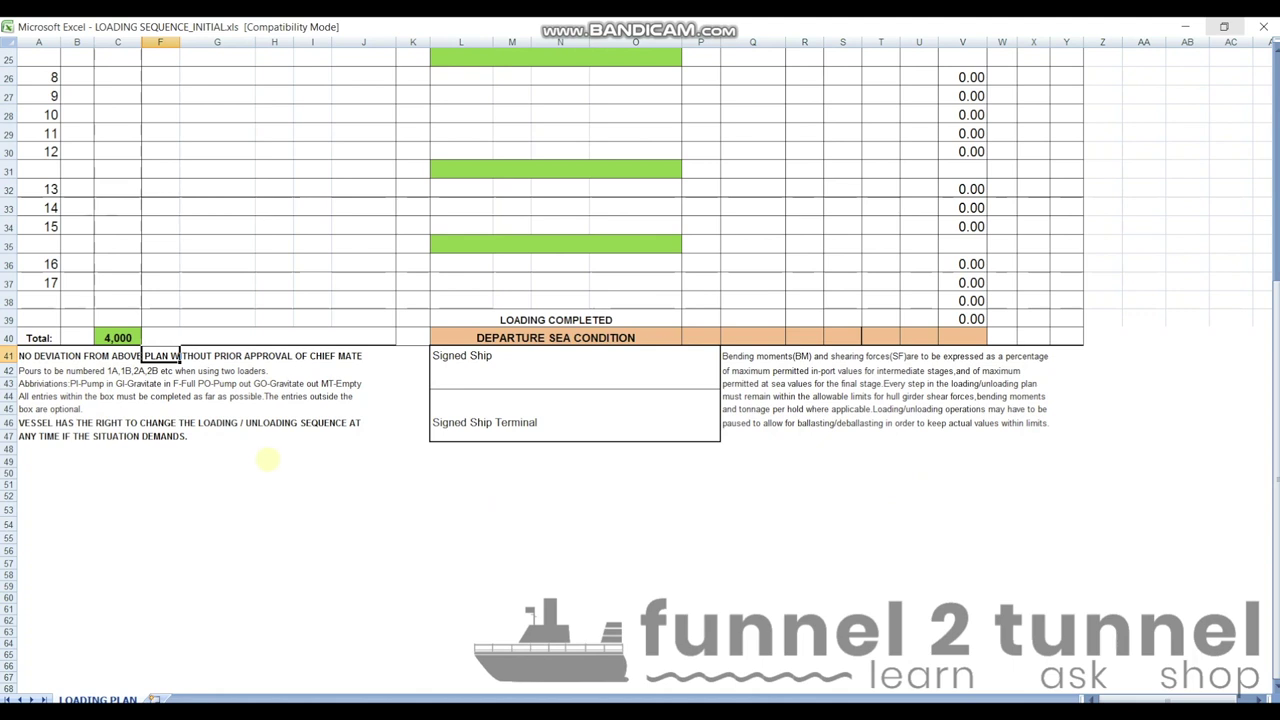
{"action": "left_click", "coordinate": [540, 484]}
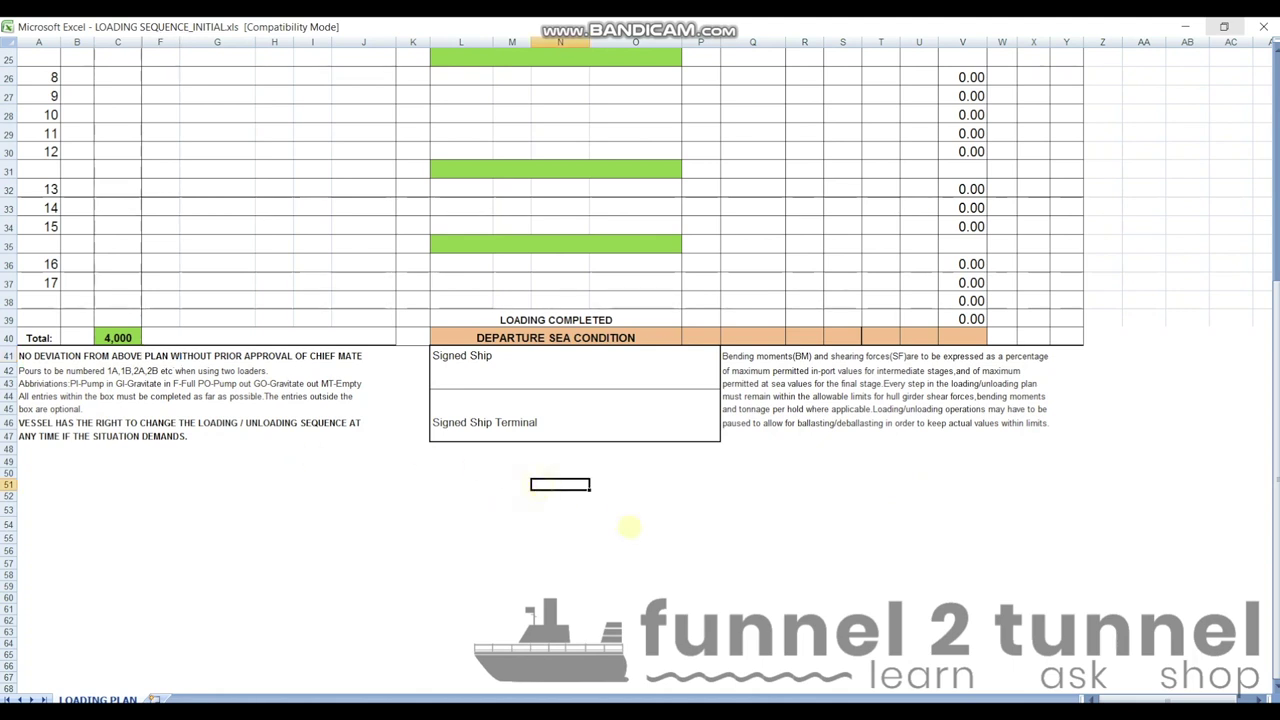
{"action": "left_click", "coordinate": [1066, 396]}
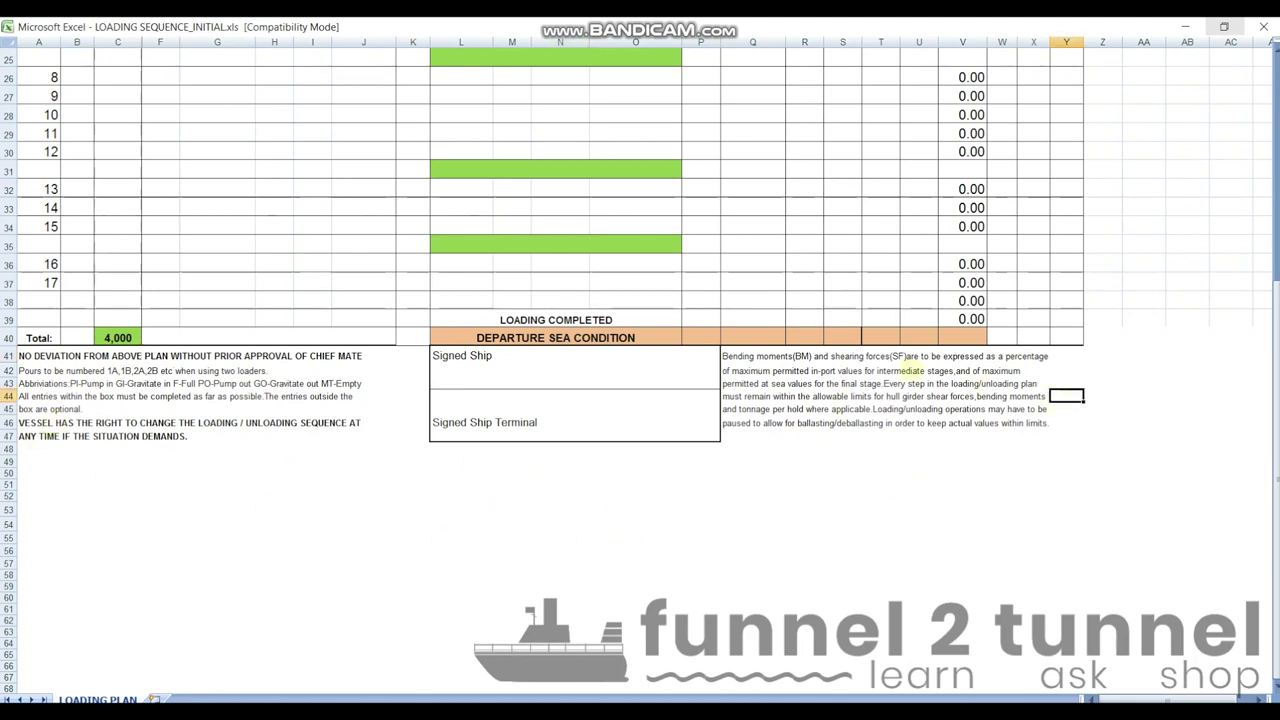
{"action": "left_click", "coordinate": [1102, 408]}
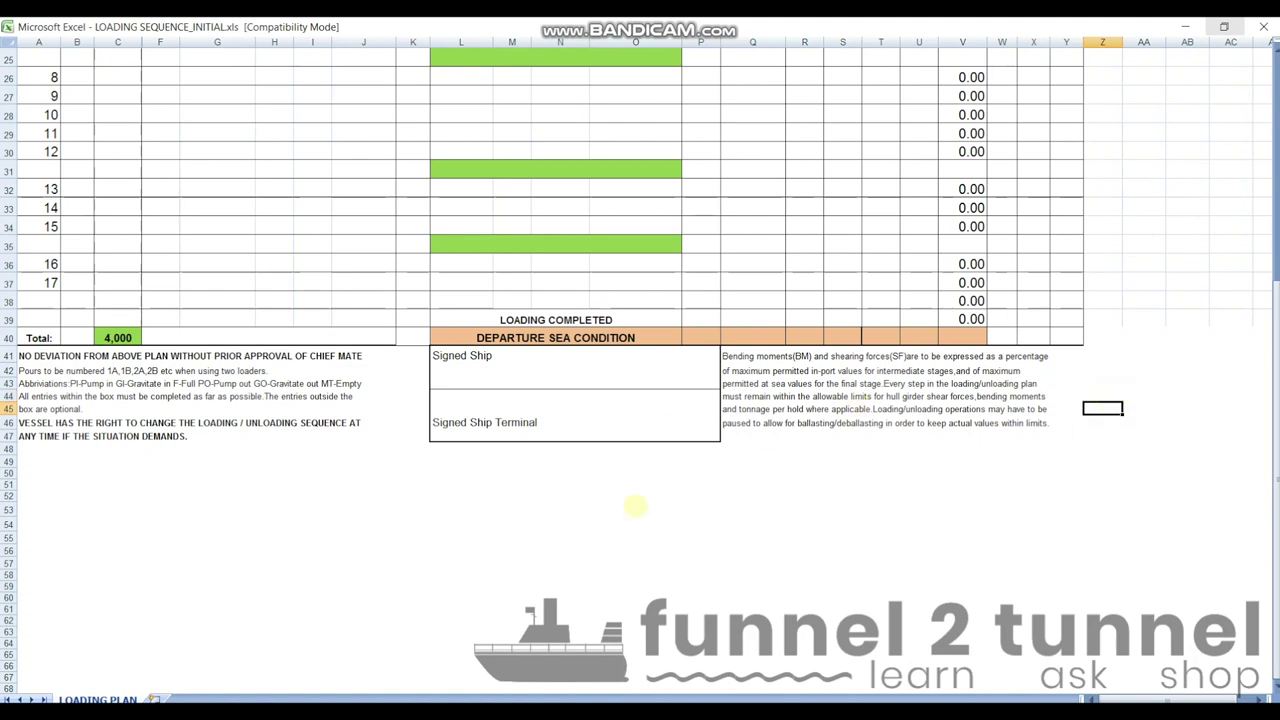
{"action": "left_click", "coordinate": [558, 370]}
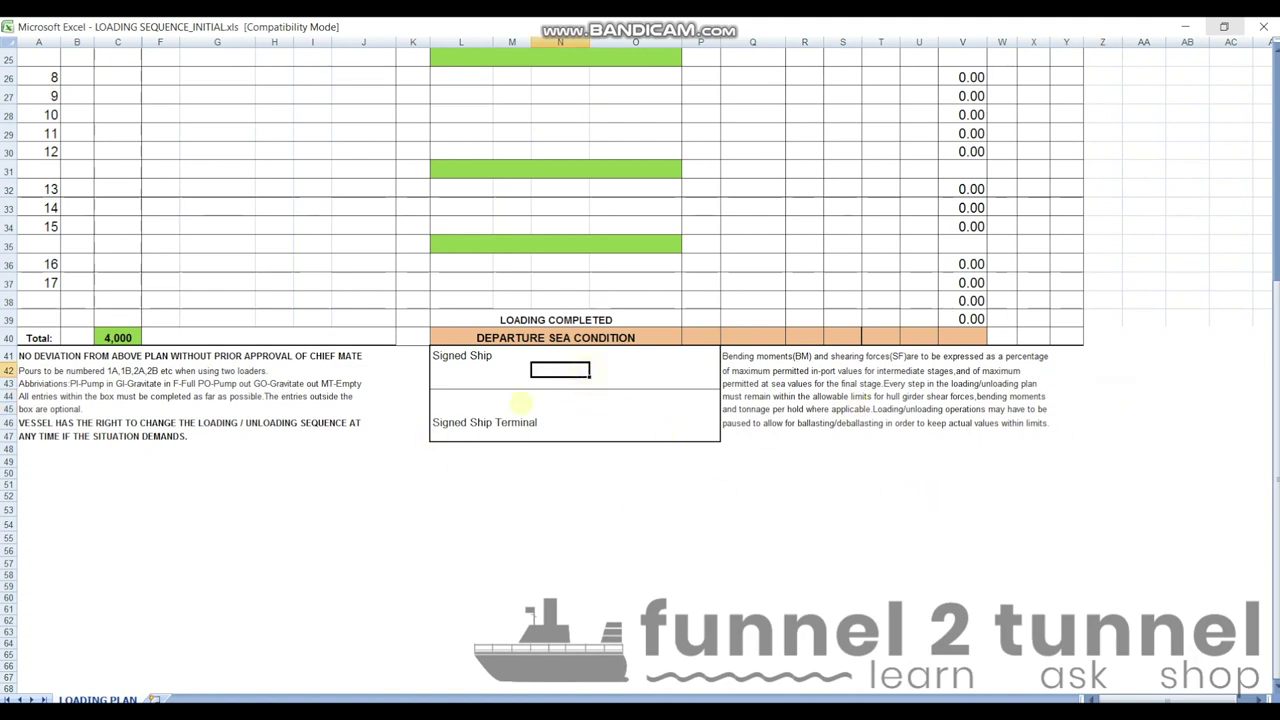
{"action": "left_click", "coordinate": [558, 422]}
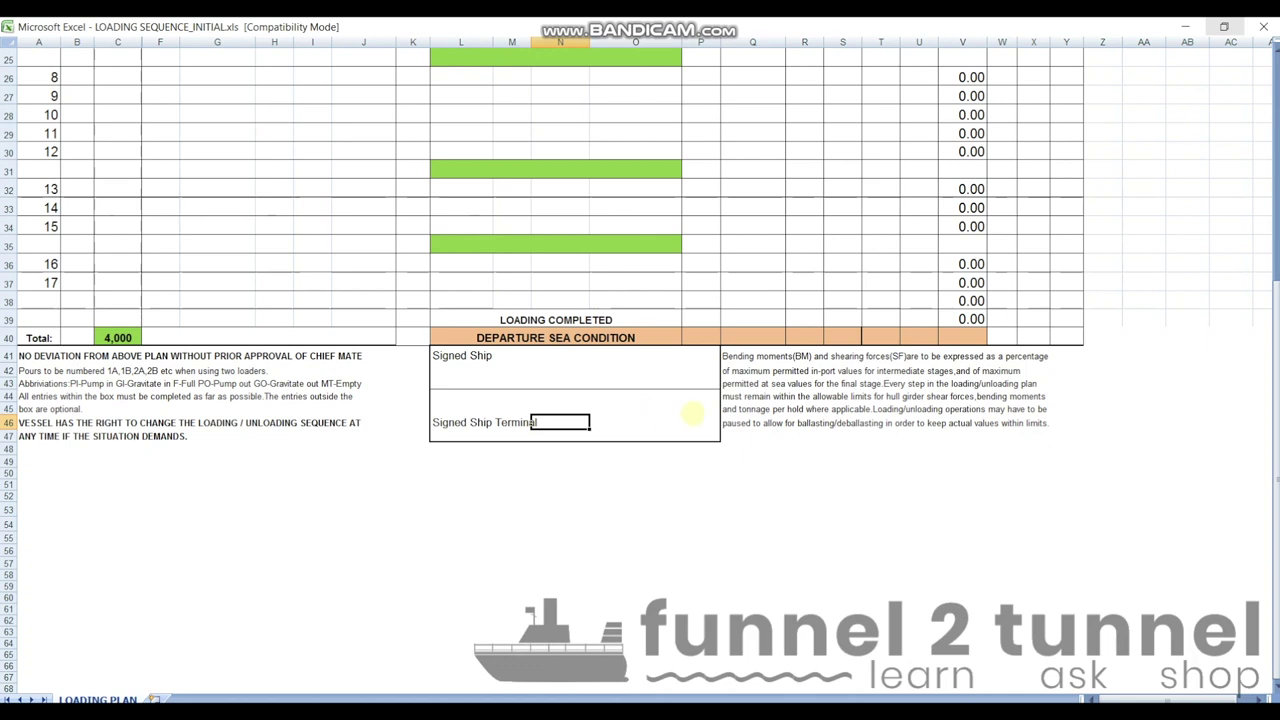
{"action": "scroll", "coordinate": [693, 413], "scroll_direction": "up", "scroll_amount": 1}
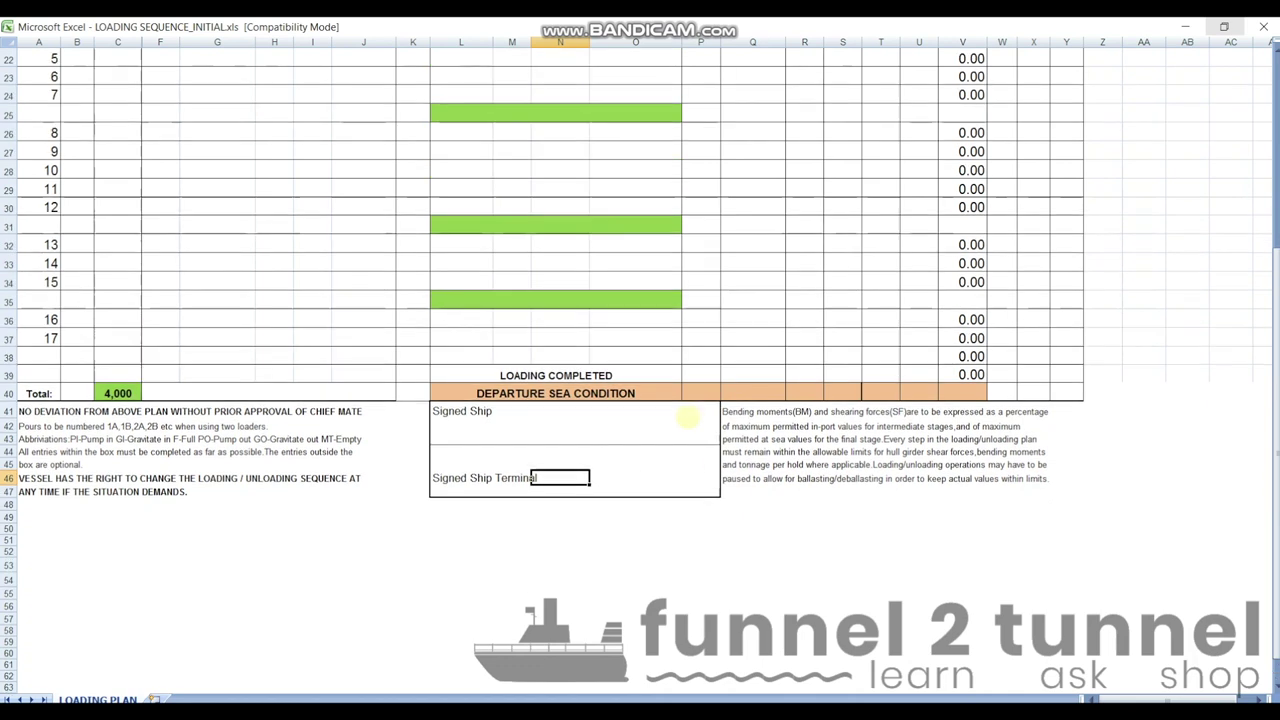
{"action": "left_click", "coordinate": [676, 452]}
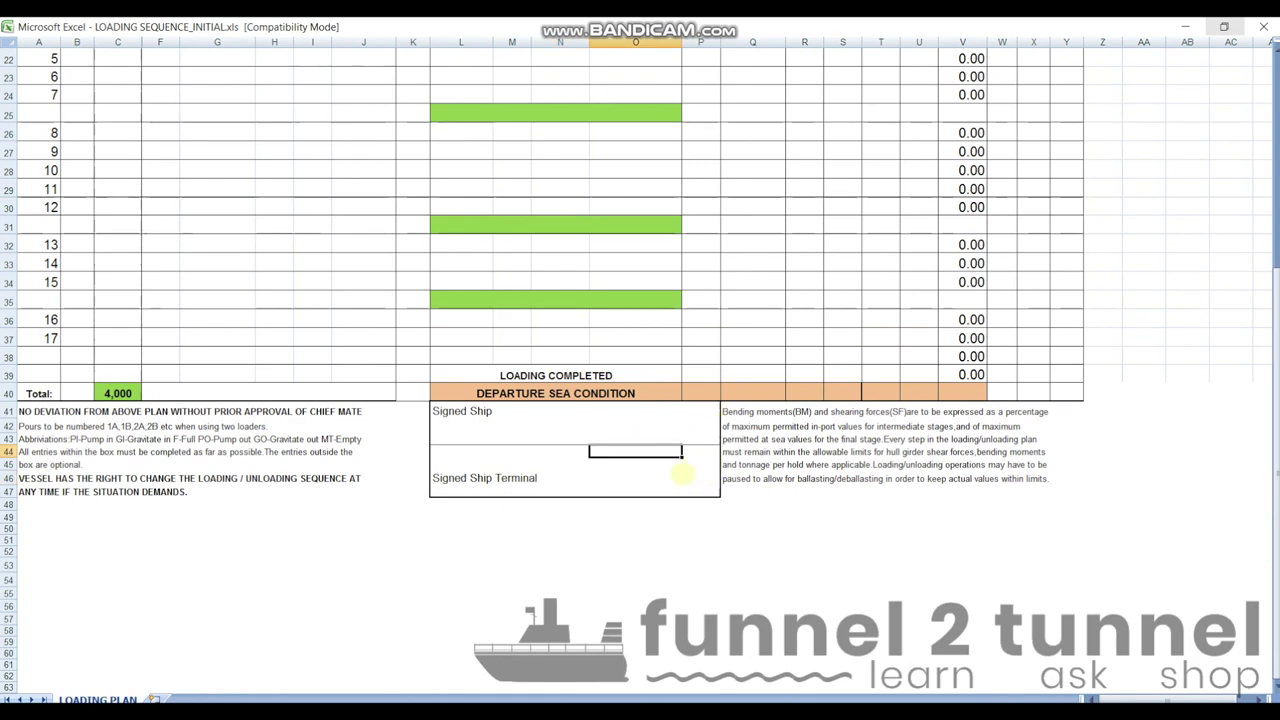
{"action": "left_click", "coordinate": [621, 480]}
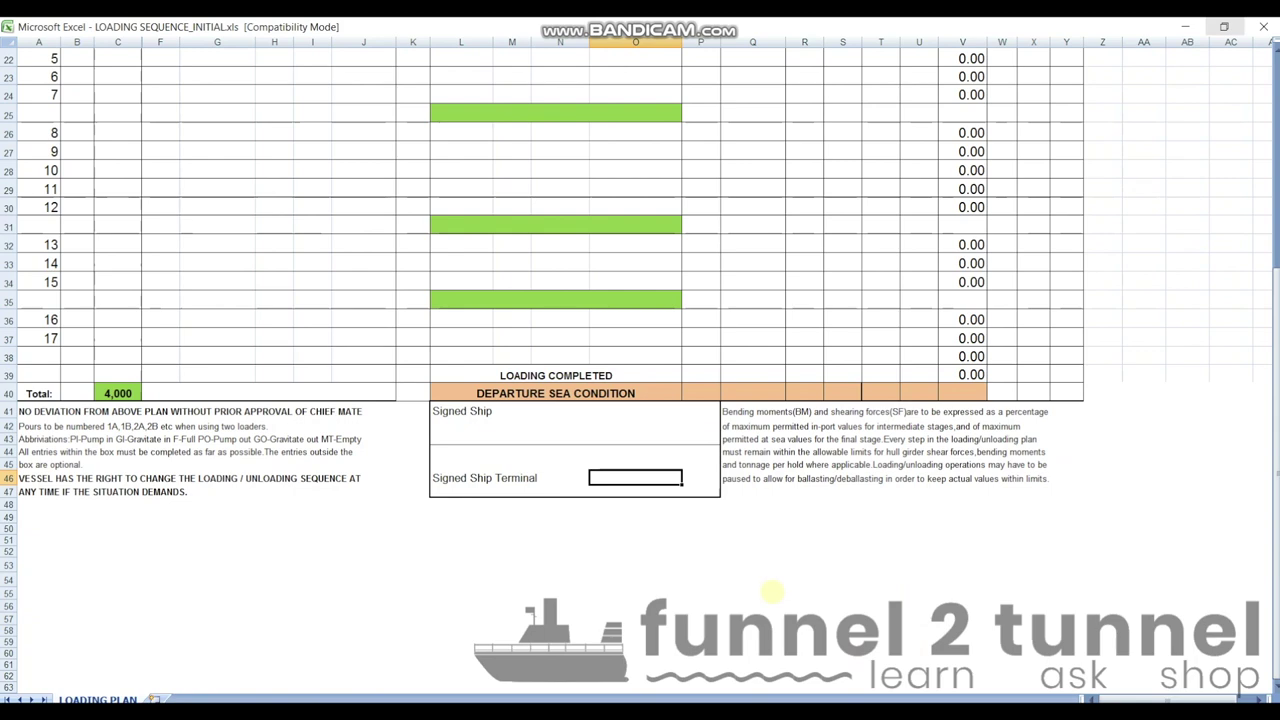
Step: Return to the plan's header and pour table, and switch to the OEC LOAD-MASTER loading program
{"action": "scroll", "coordinate": [772, 592], "scroll_direction": "up", "scroll_amount": 7}
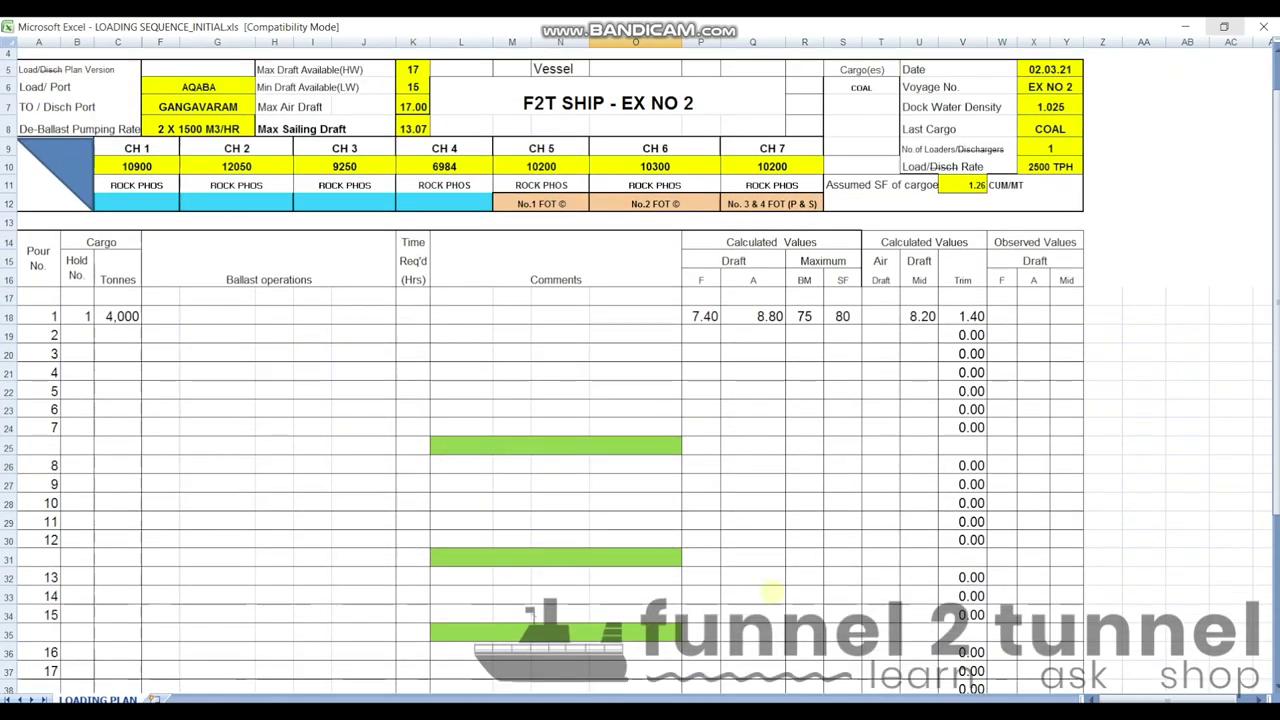
{"action": "scroll", "coordinate": [772, 592], "scroll_direction": "down", "scroll_amount": 1}
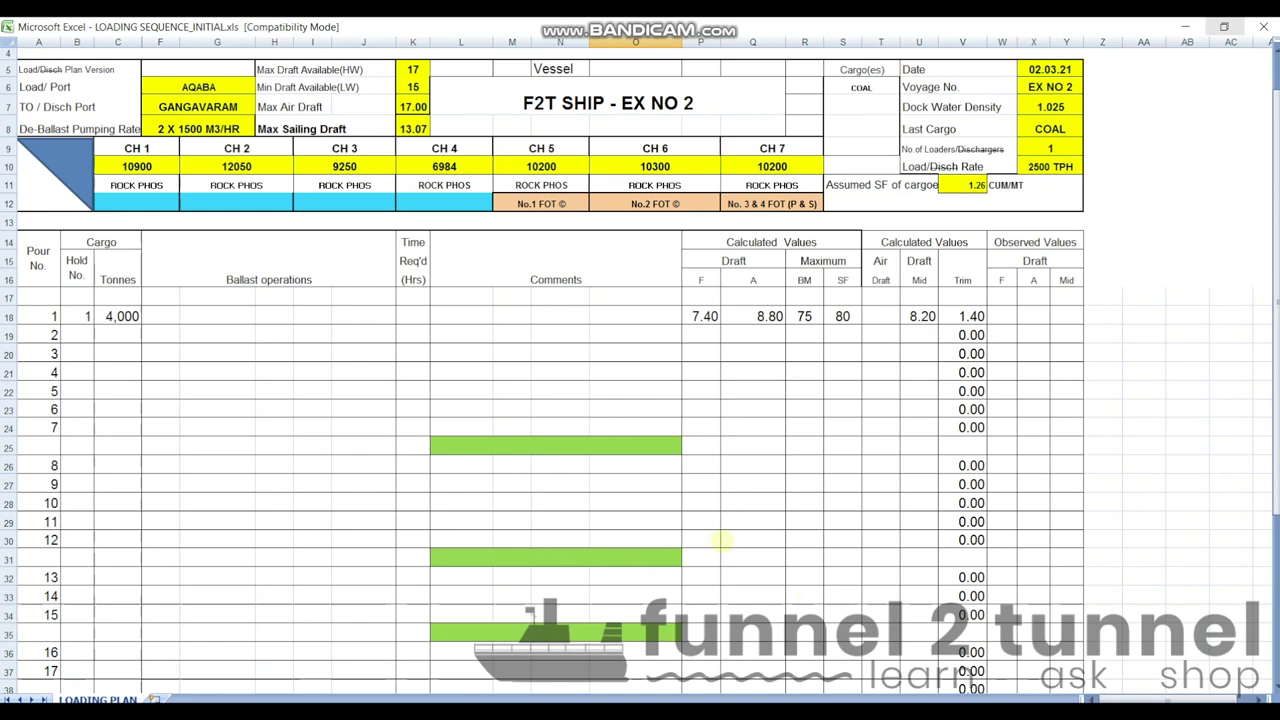
{"action": "scroll", "coordinate": [722, 540], "scroll_direction": "down", "scroll_amount": 1}
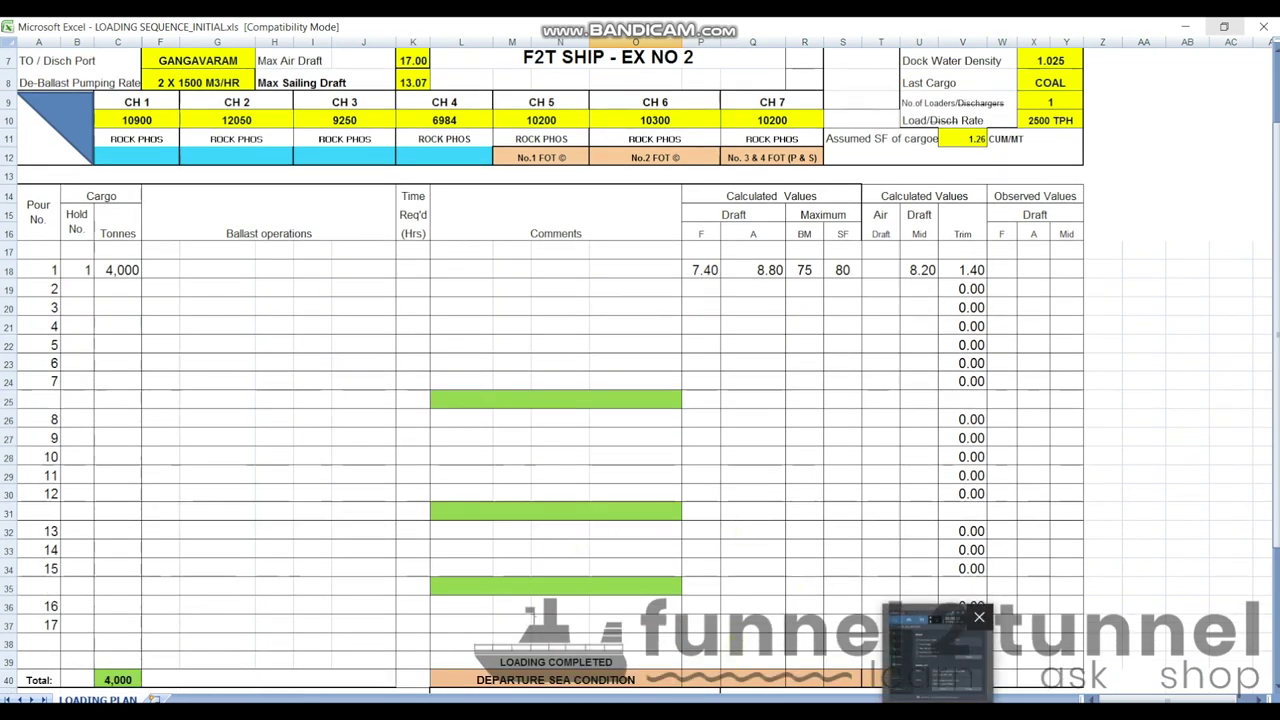
{"action": "left_click", "coordinate": [804, 344]}
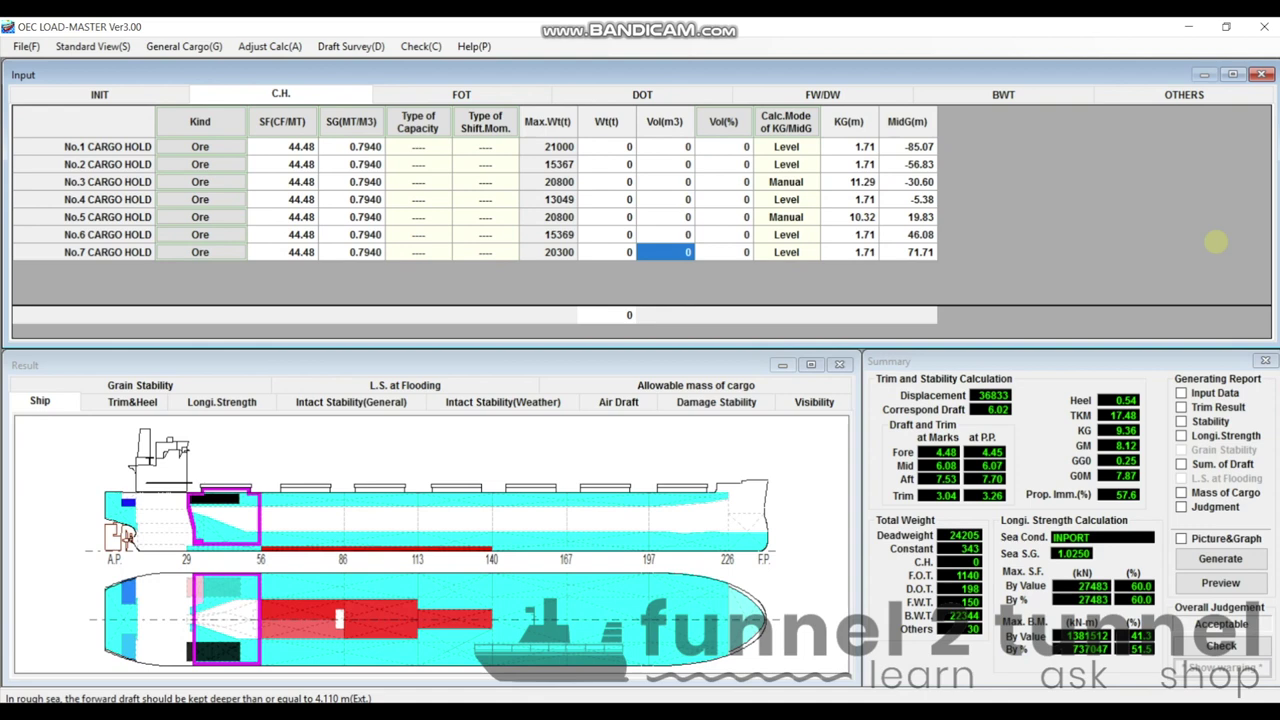
Step: In the initial condition data, check the sea condition and sea water S.G., and set the load water line to Summer
{"action": "left_click", "coordinate": [40, 94]}
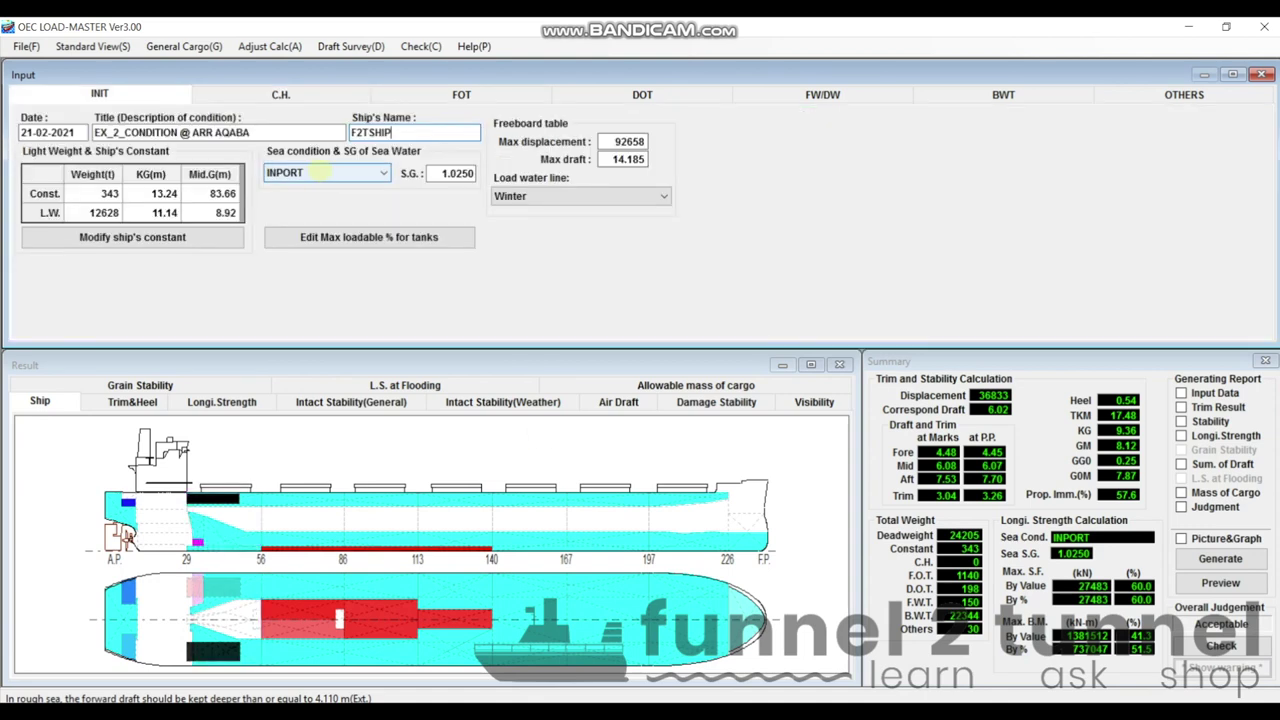
{"action": "left_click", "coordinate": [322, 172]}
{"action": "left_click", "coordinate": [321, 172]}
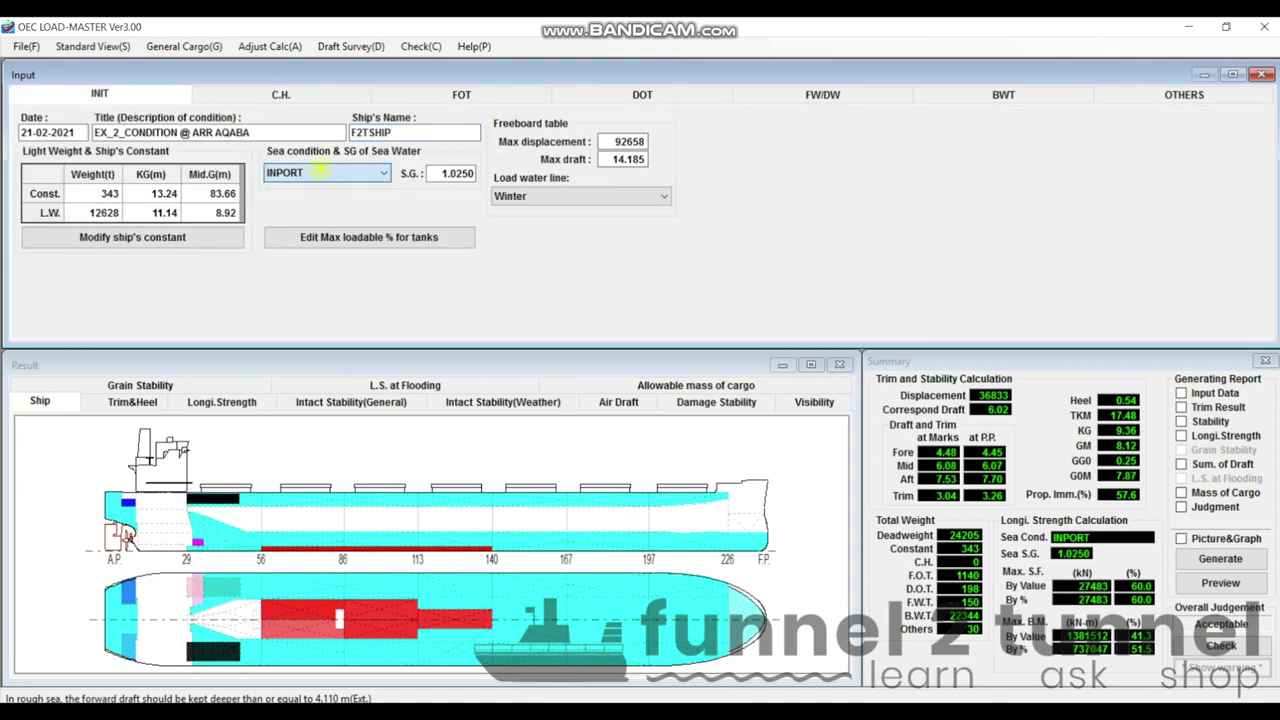
{"action": "left_click", "coordinate": [443, 173]}
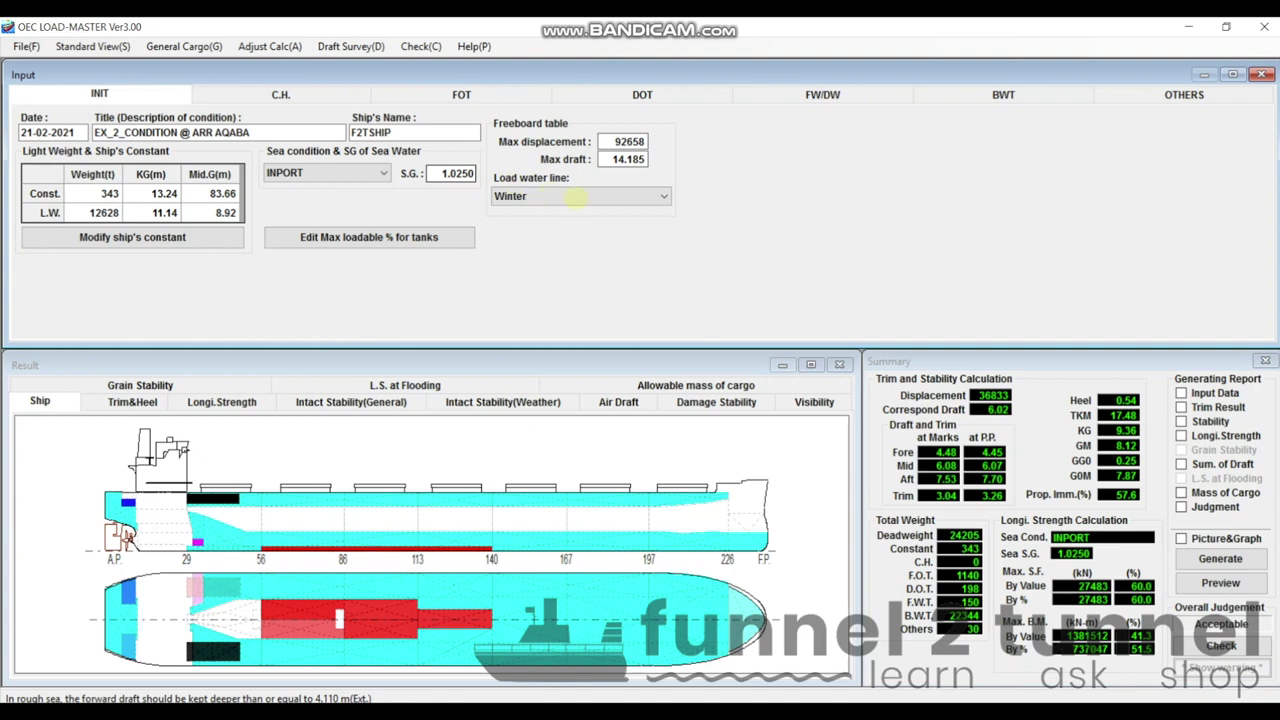
{"action": "left_click", "coordinate": [560, 196]}
{"action": "left_click", "coordinate": [566, 211]}
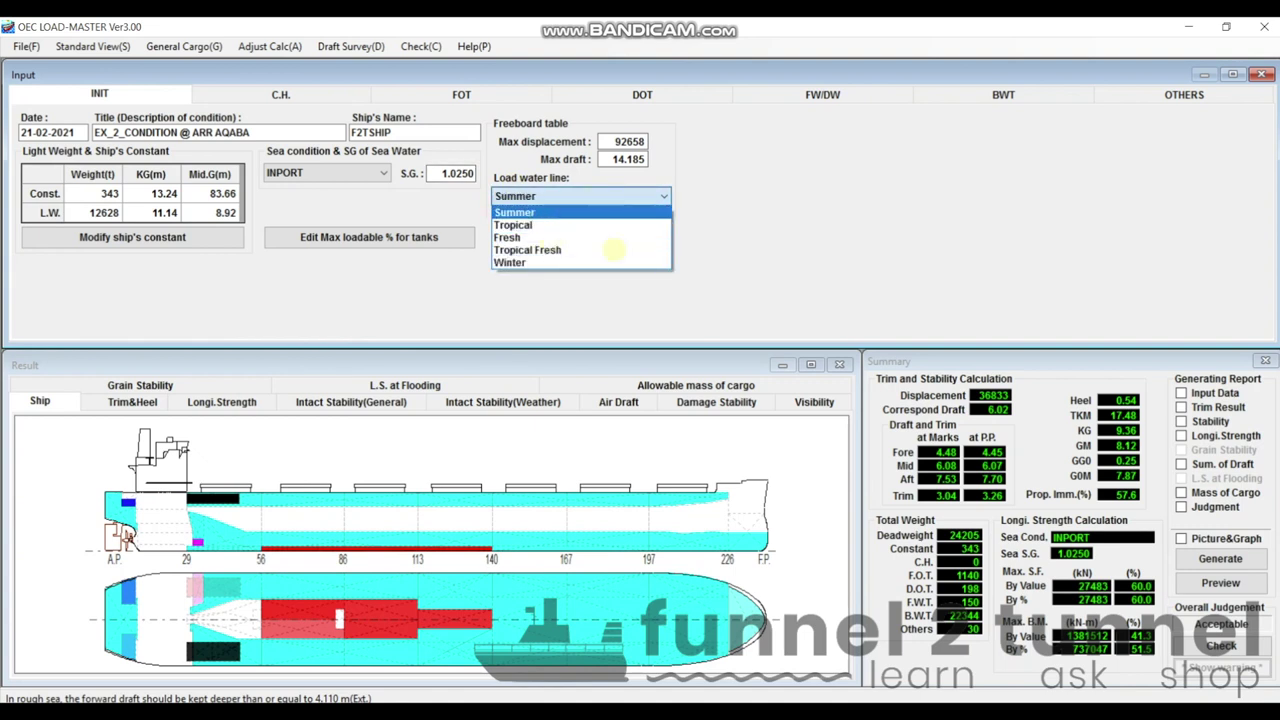
{"action": "key", "text": "Return"}
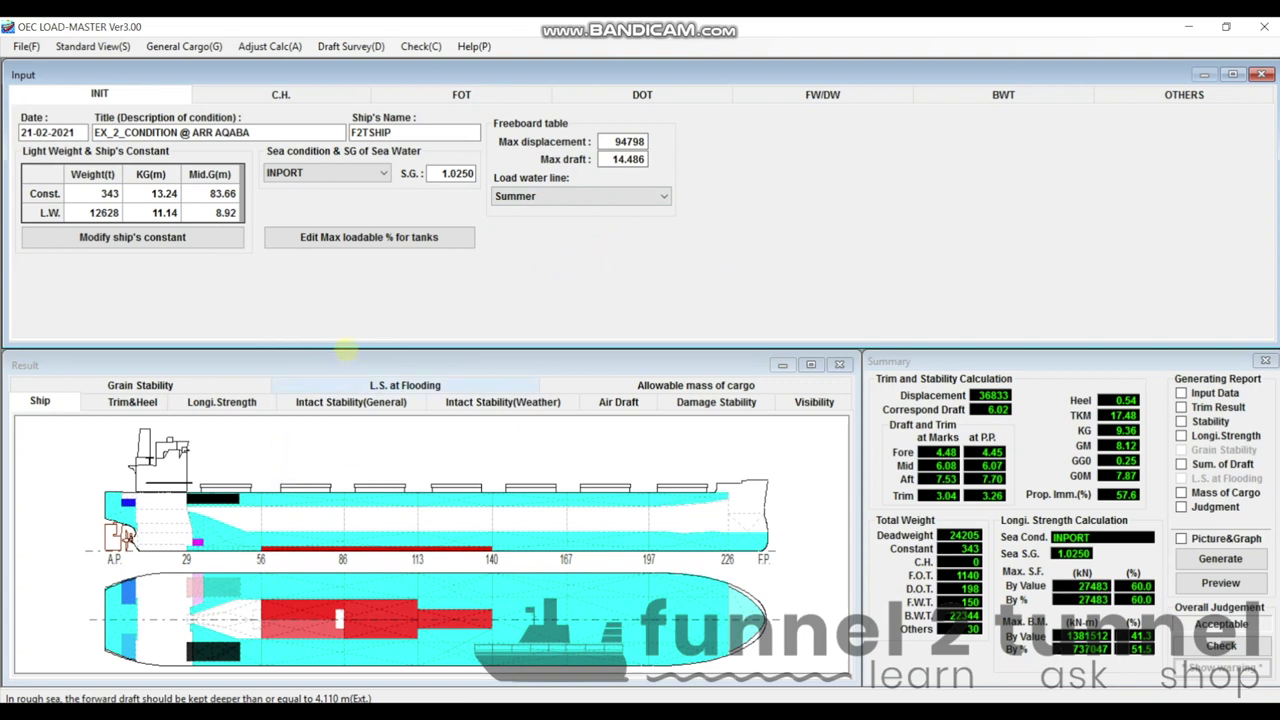
Step: Examine the weights entered for the cargo holds and the fuel oil, diesel oil, fresh water and drinking water tanks
{"action": "key", "text": "ctrl+Tab"}
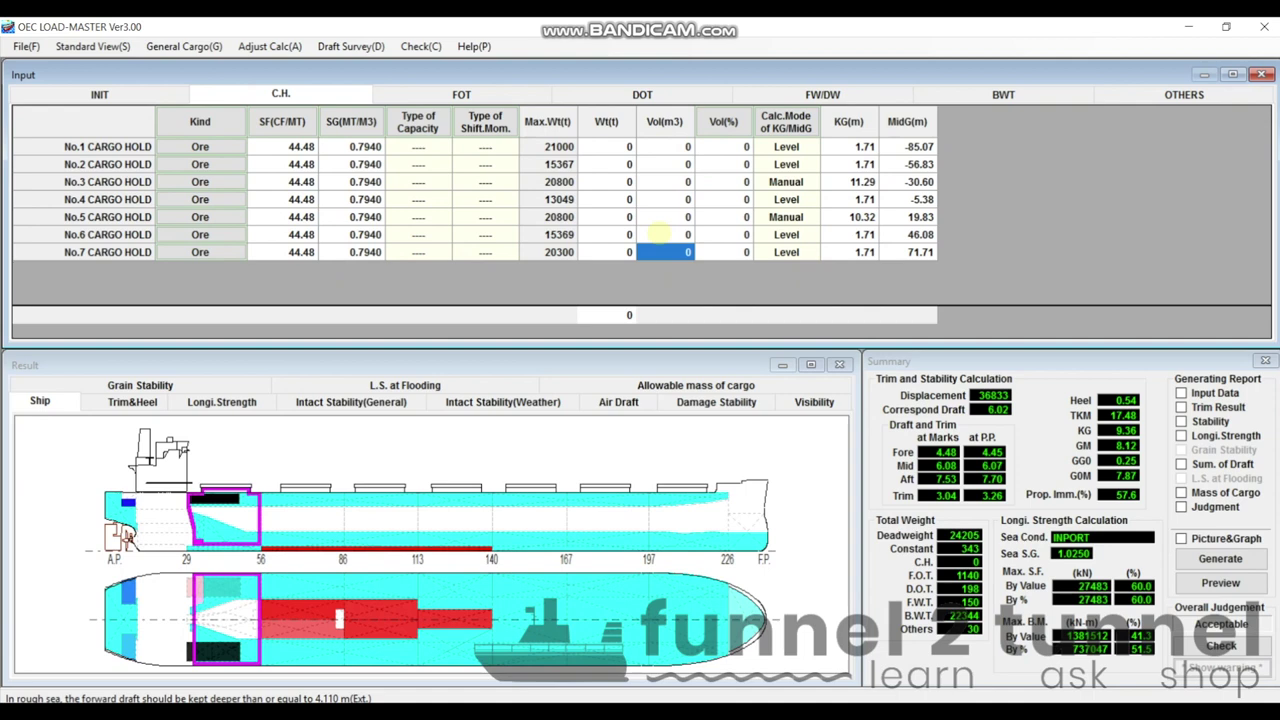
{"action": "left_click", "coordinate": [461, 94]}
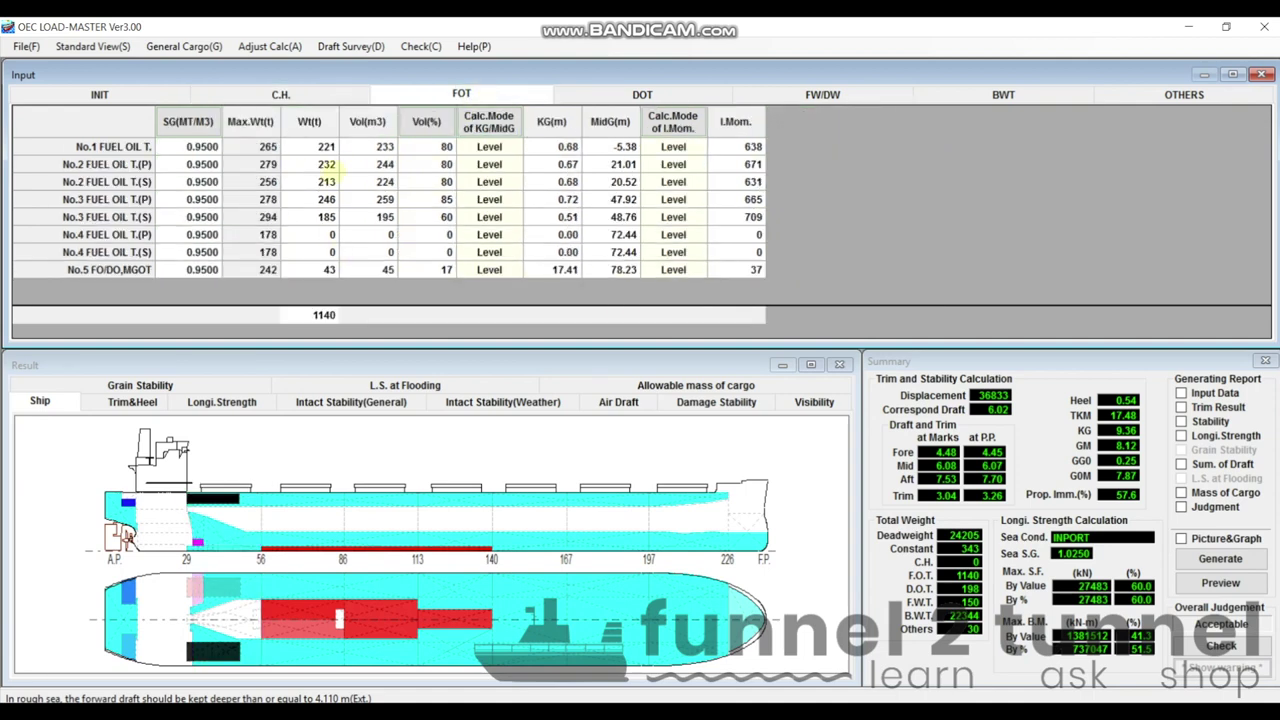
{"action": "left_click", "coordinate": [328, 148]}
{"action": "left_click", "coordinate": [328, 164]}
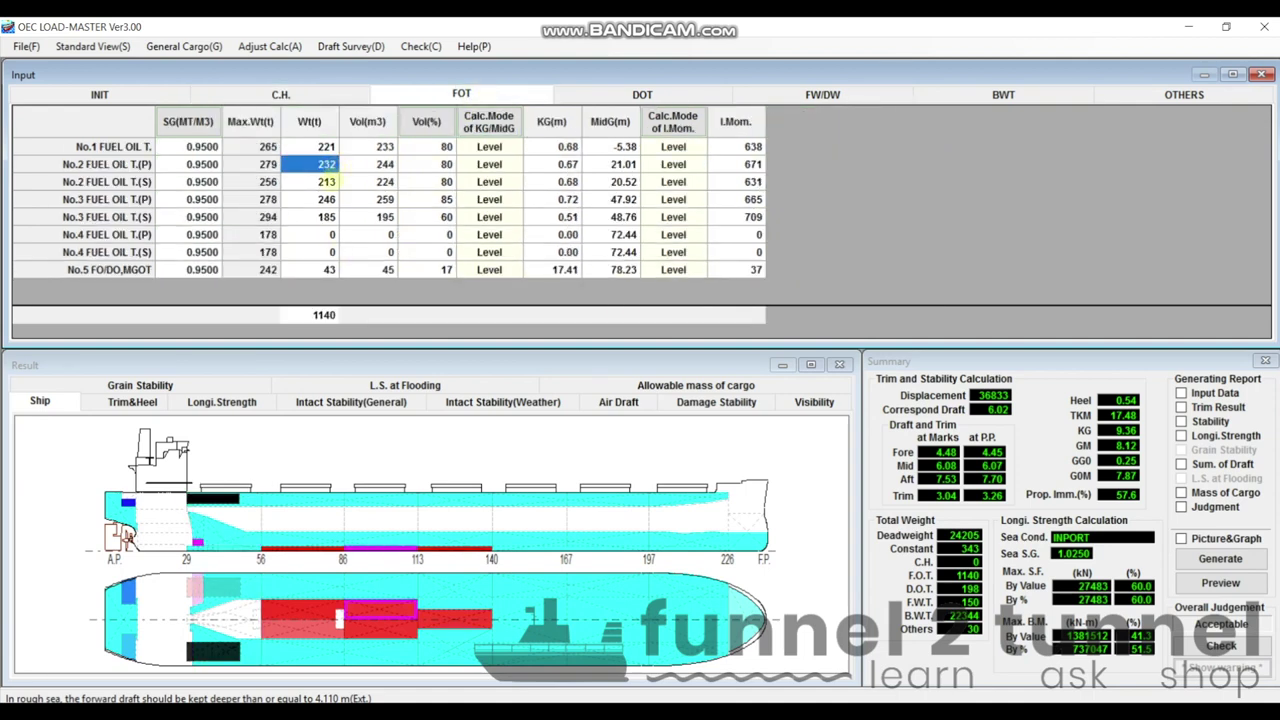
{"action": "key", "text": "ctrl+Tab"}
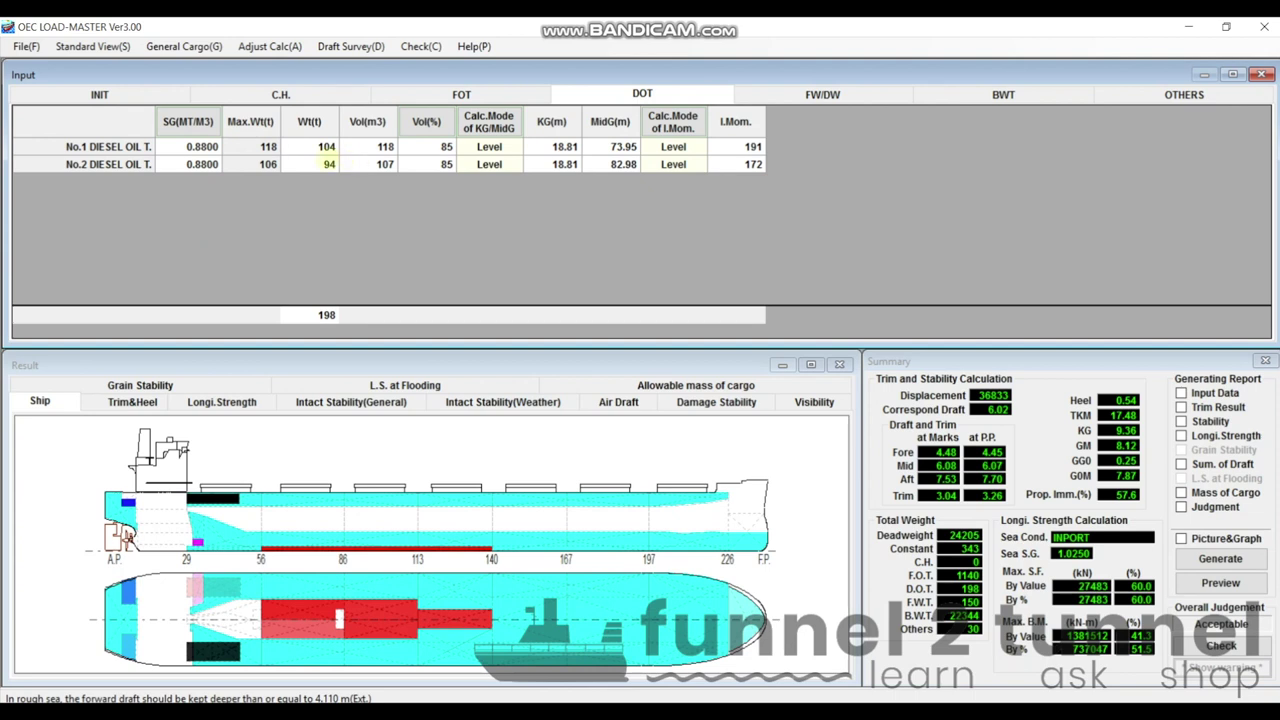
{"action": "key", "text": "Down"}
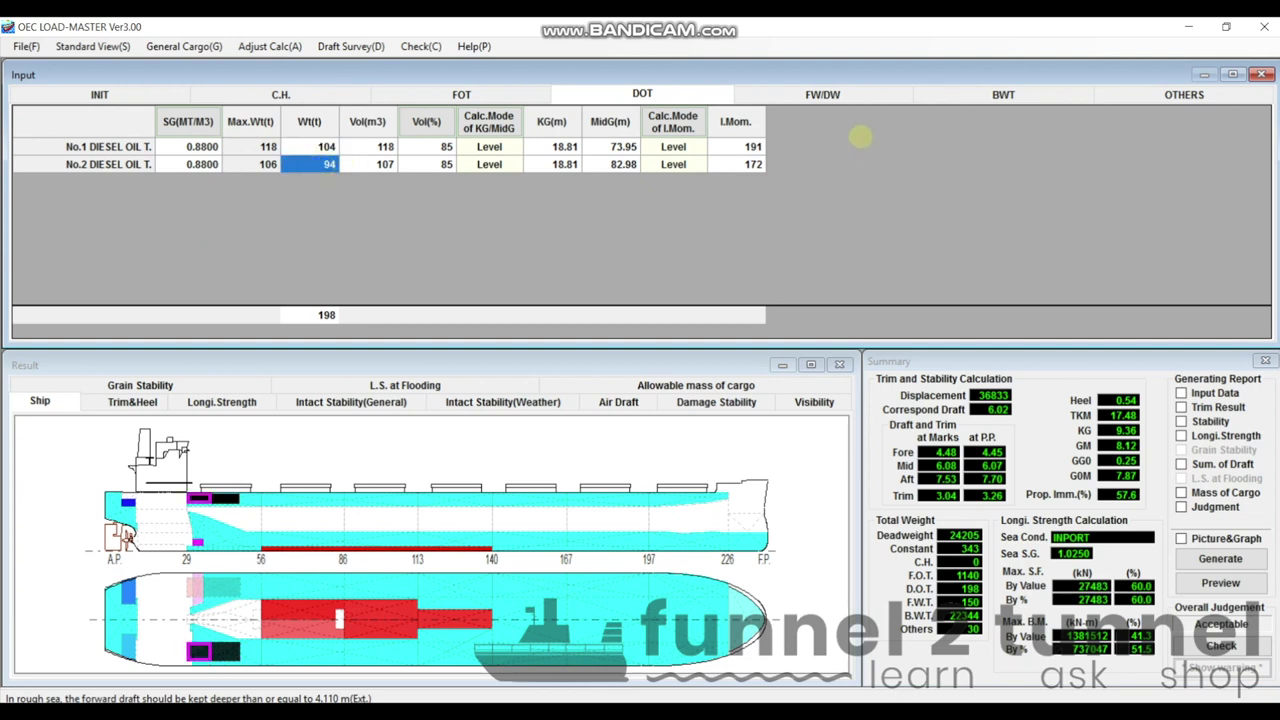
{"action": "key", "text": "ctrl+Tab"}
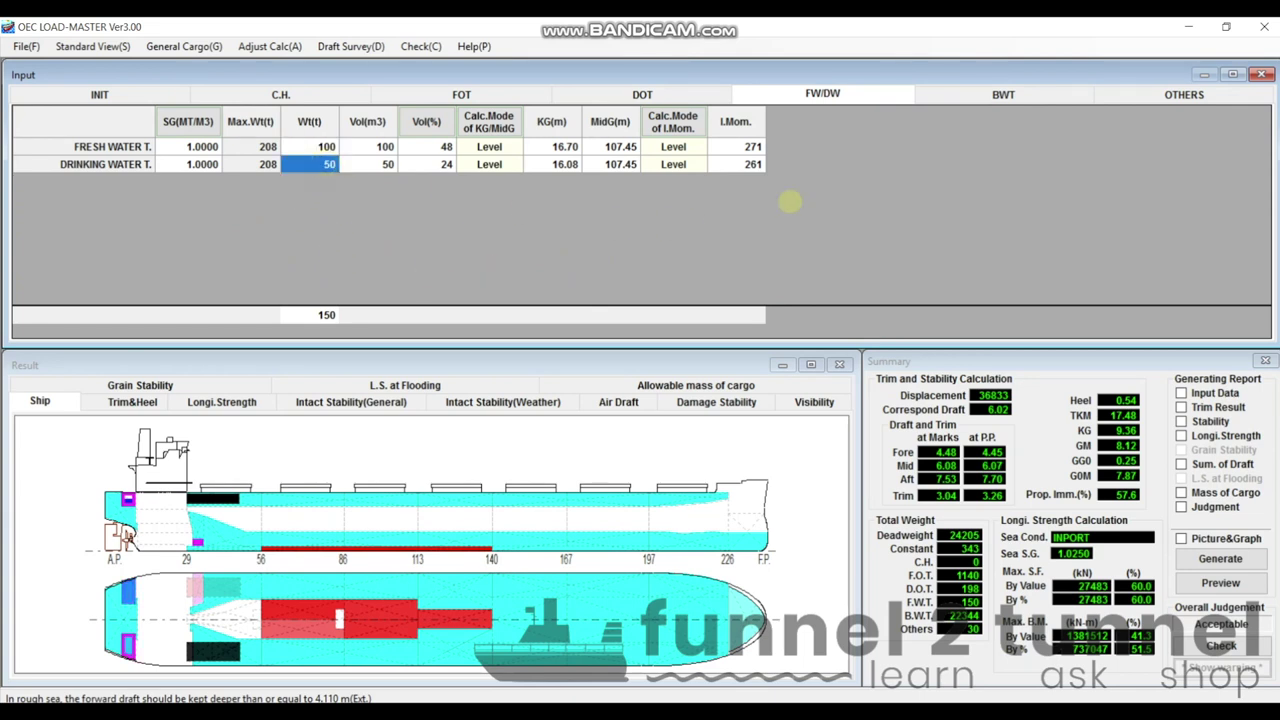
Step: Examine the weights entered for the water ballast tanks, including the fore peak tank, and for the gray water tank
{"action": "left_click", "coordinate": [980, 95]}
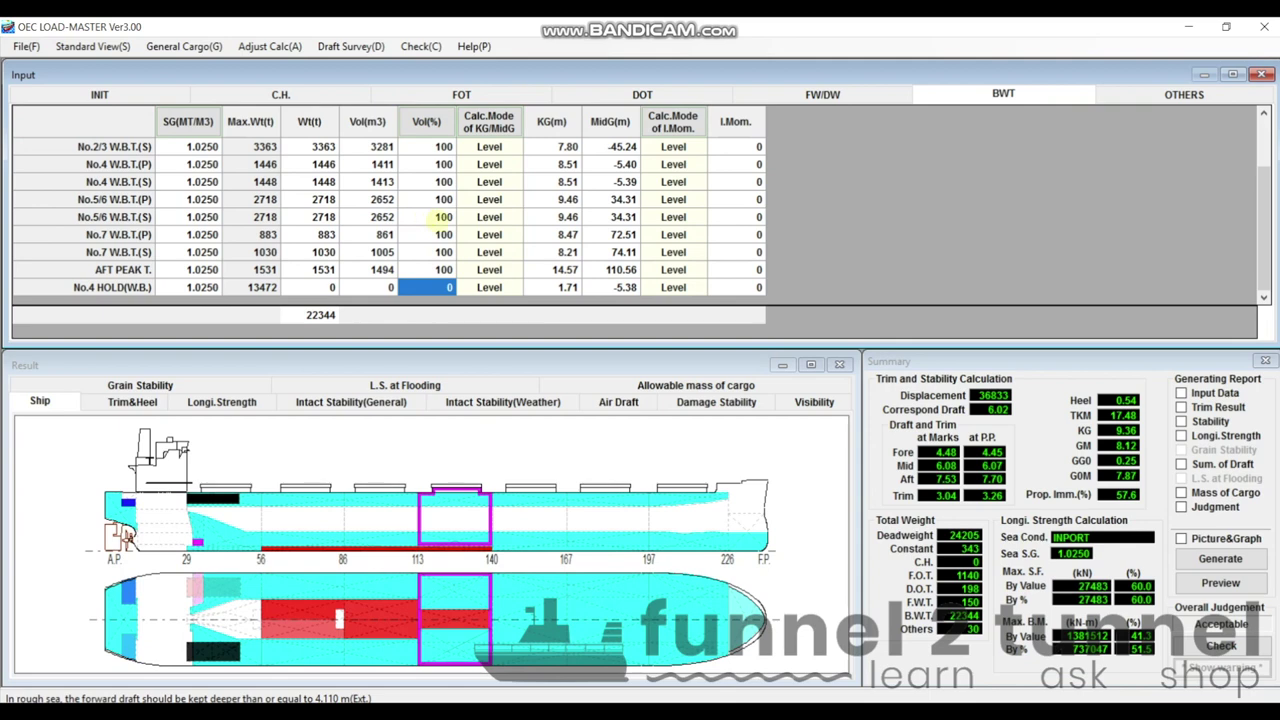
{"action": "scroll", "coordinate": [440, 222], "scroll_direction": "up", "scroll_amount": 3}
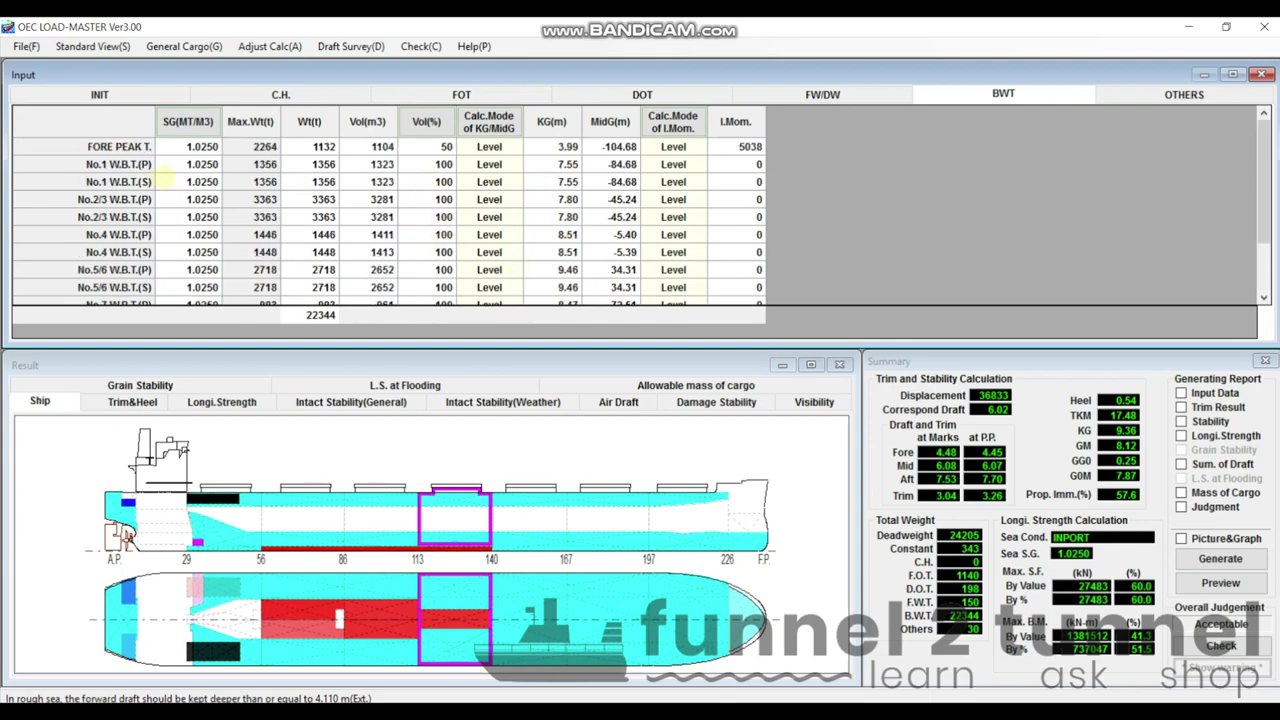
{"action": "left_click", "coordinate": [118, 147]}
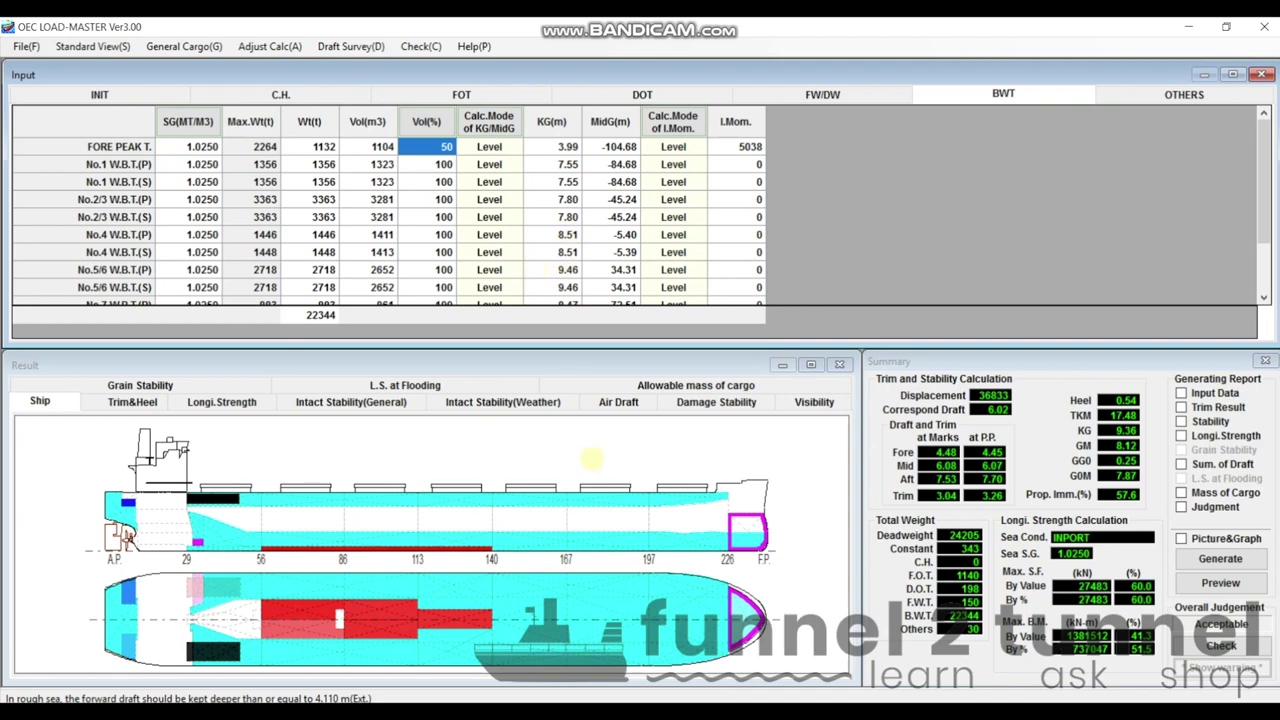
{"action": "left_click", "coordinate": [1184, 95]}
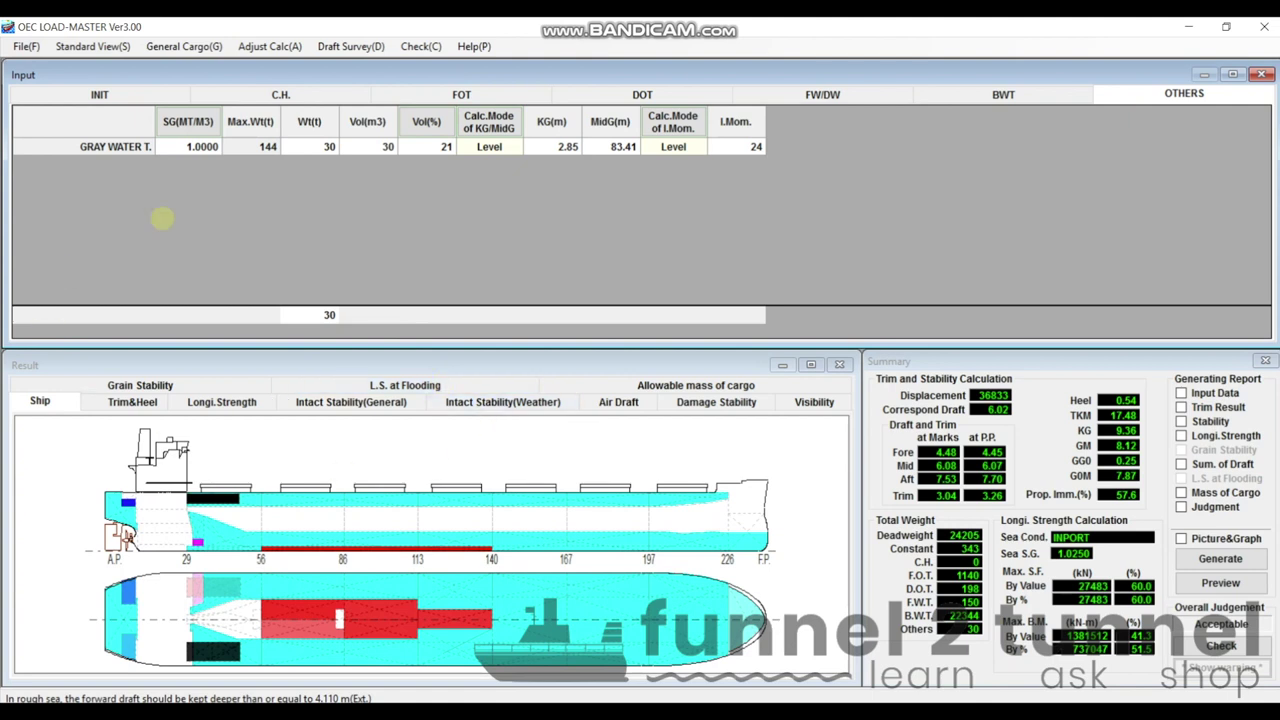
Step: Return to the cargo hold data and select the weight entry for the No.4 cargo hold
{"action": "left_click", "coordinate": [282, 94]}
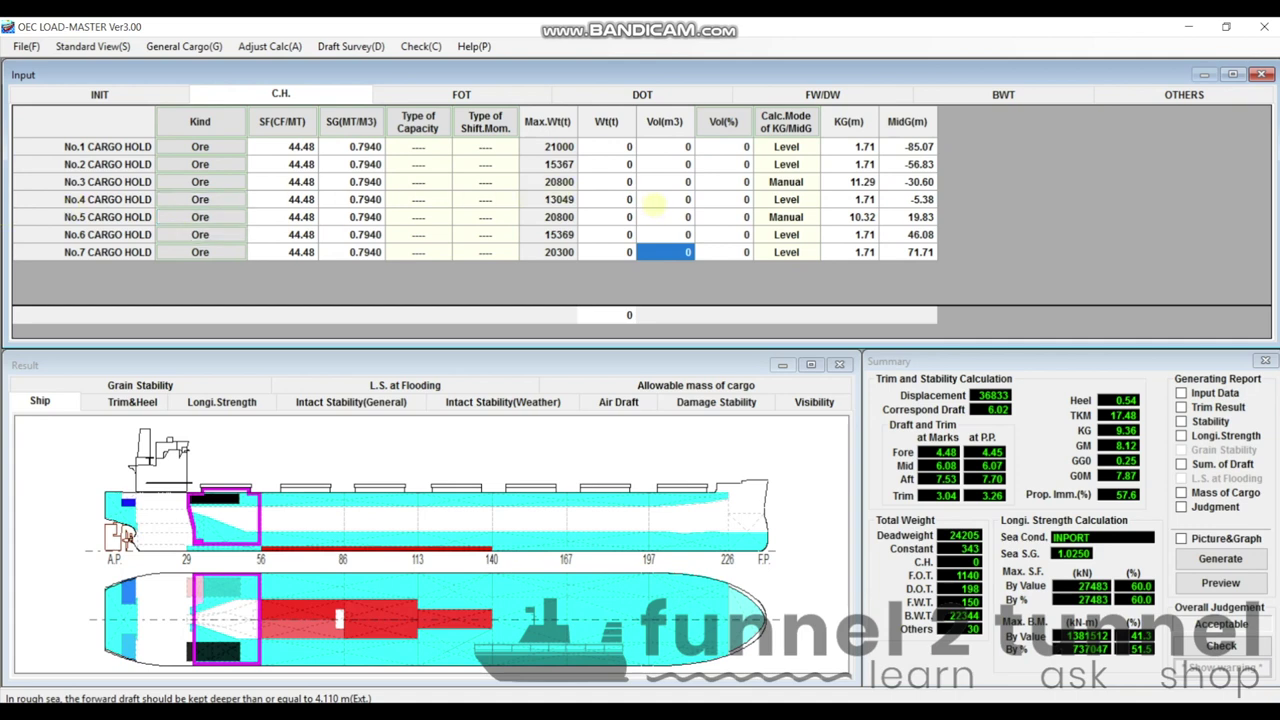
{"action": "left_click", "coordinate": [652, 204]}
{"action": "key", "text": "Left"}
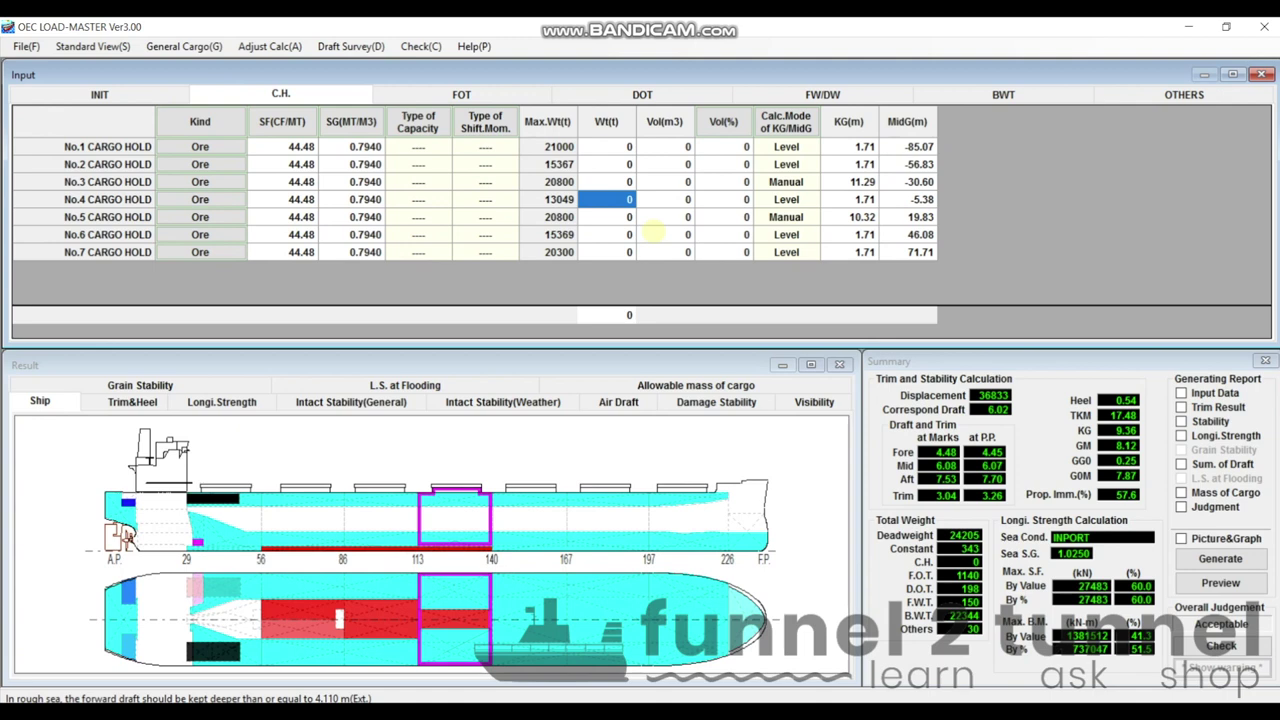
{"action": "key", "text": "Delete"}
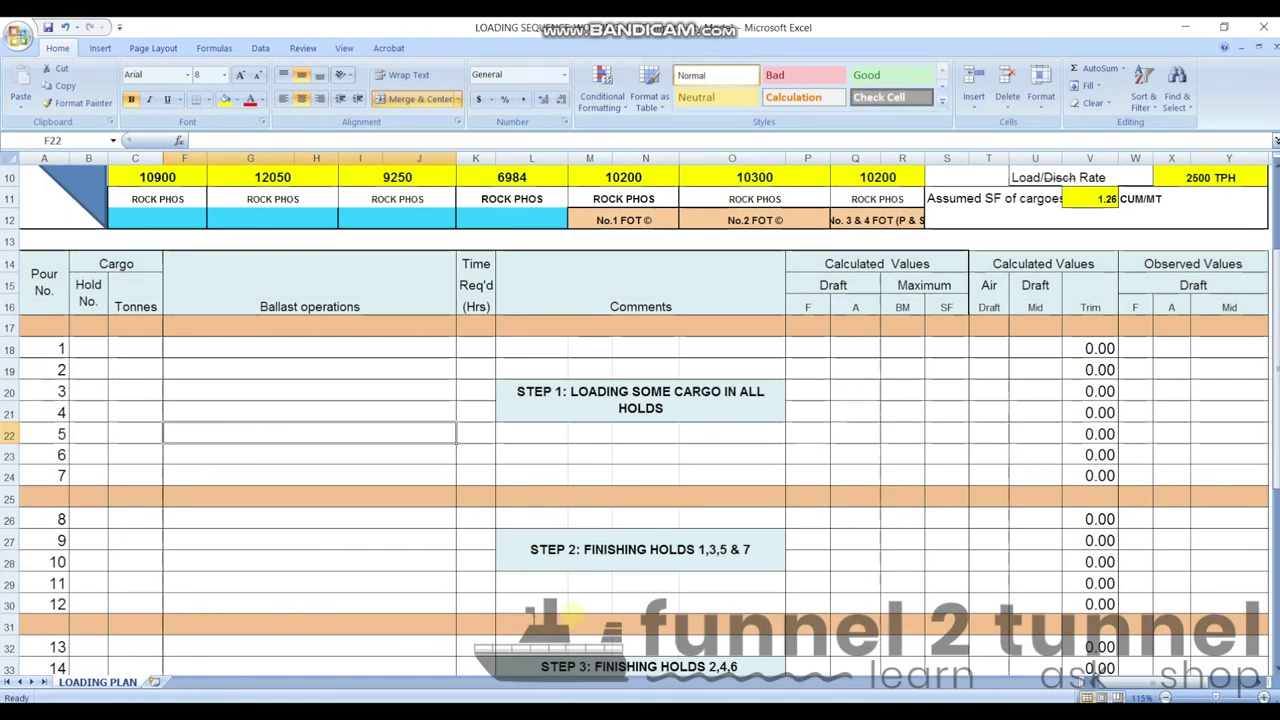
Step: In the Excel loading plan, examine the pour stages for loading all holds, finishing holds 1,3,5 & 7, finishing holds 2,4,6, and trimming
{"action": "scroll", "coordinate": [640, 400], "scroll_direction": "down", "scroll_amount": 2}
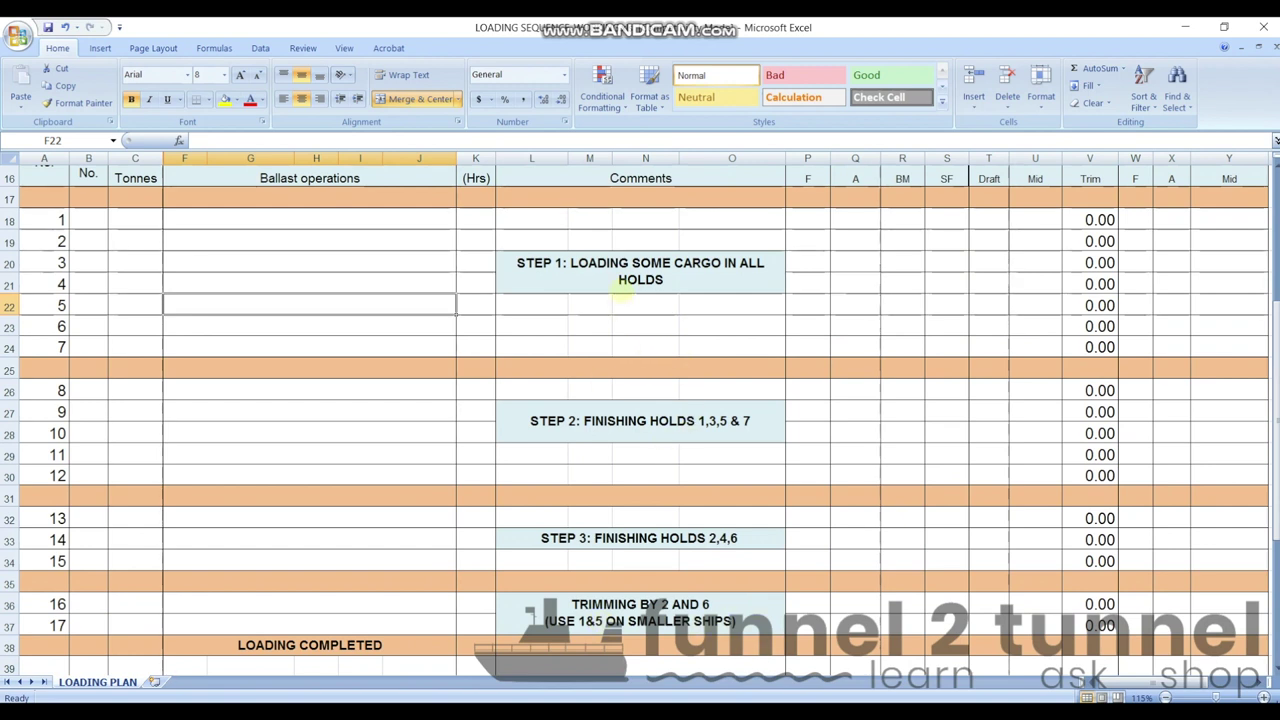
{"action": "left_click", "coordinate": [595, 272]}
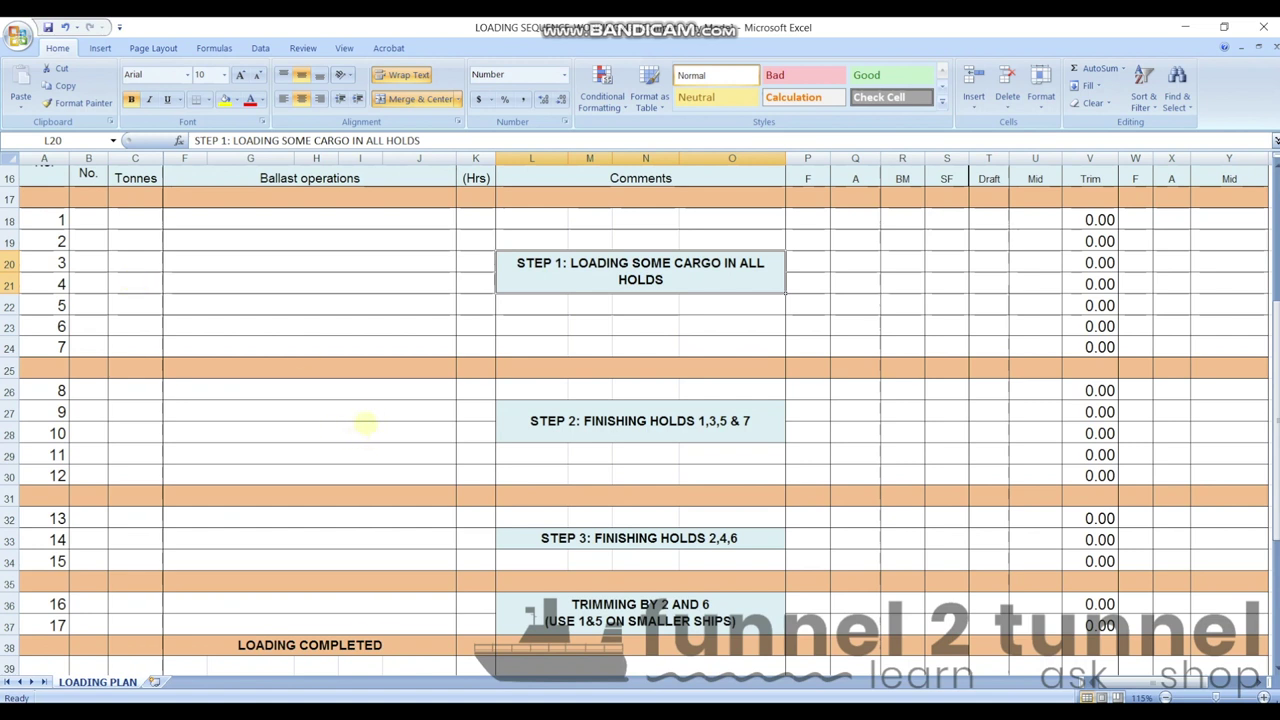
{"action": "left_click_drag", "start_coordinate": [45, 220], "coordinate": [35, 347]}
{"action": "left_click", "coordinate": [251, 286]}
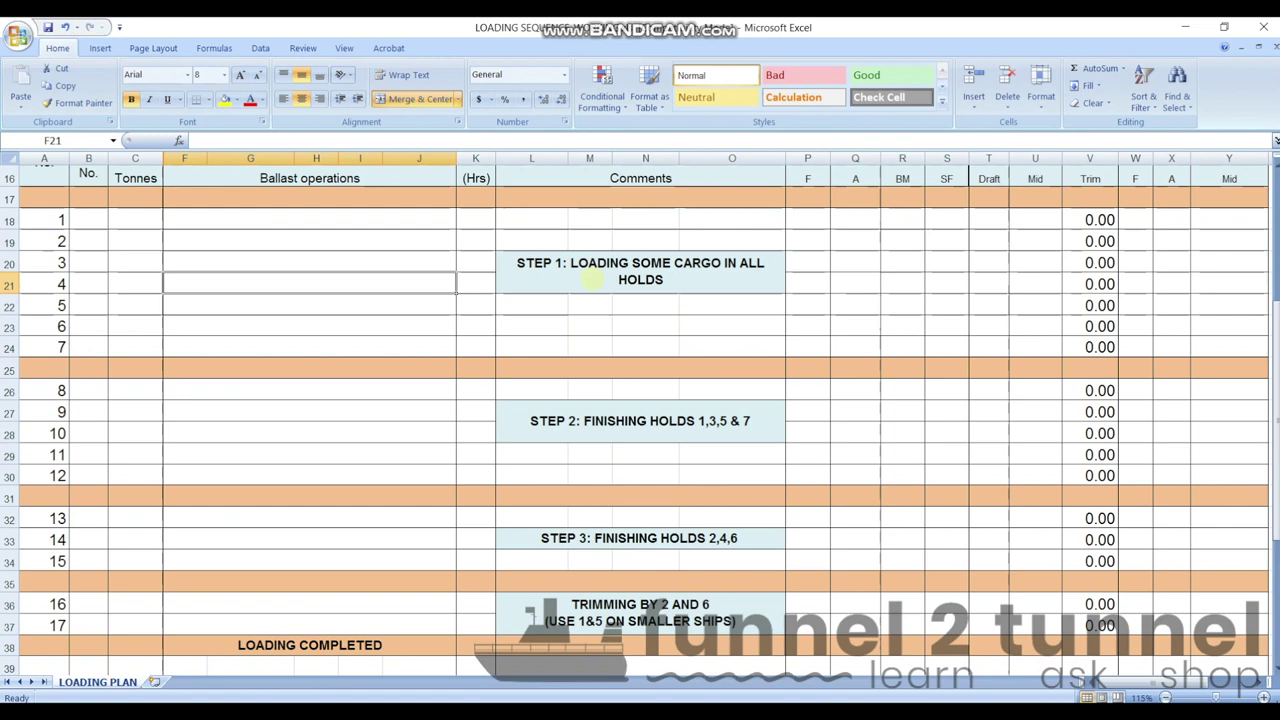
{"action": "left_click", "coordinate": [592, 279]}
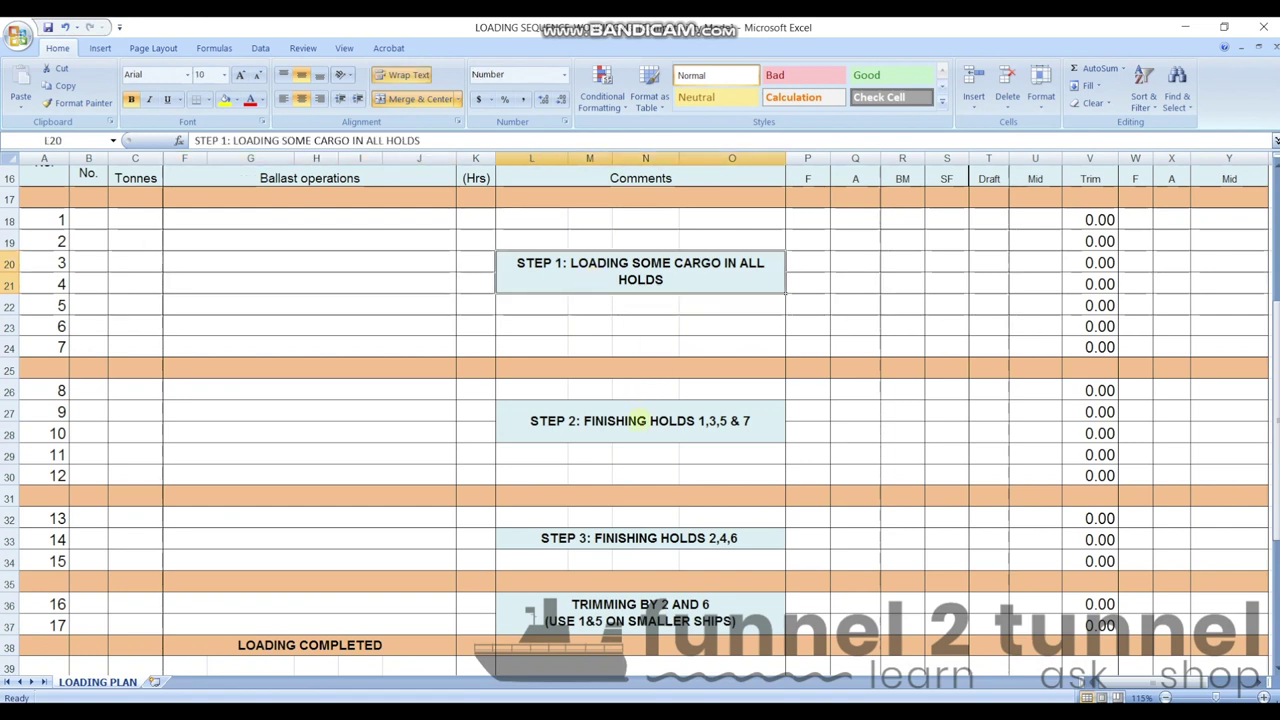
{"action": "left_click", "coordinate": [640, 421]}
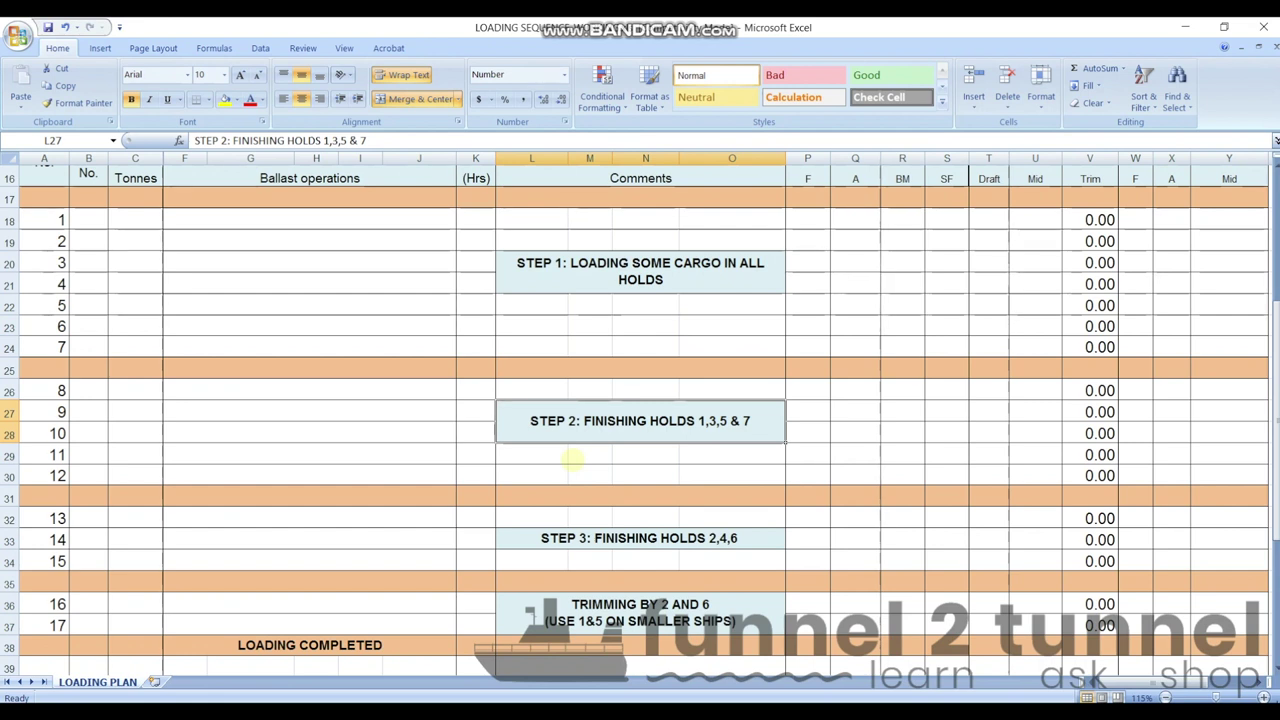
{"action": "left_click", "coordinate": [560, 538]}
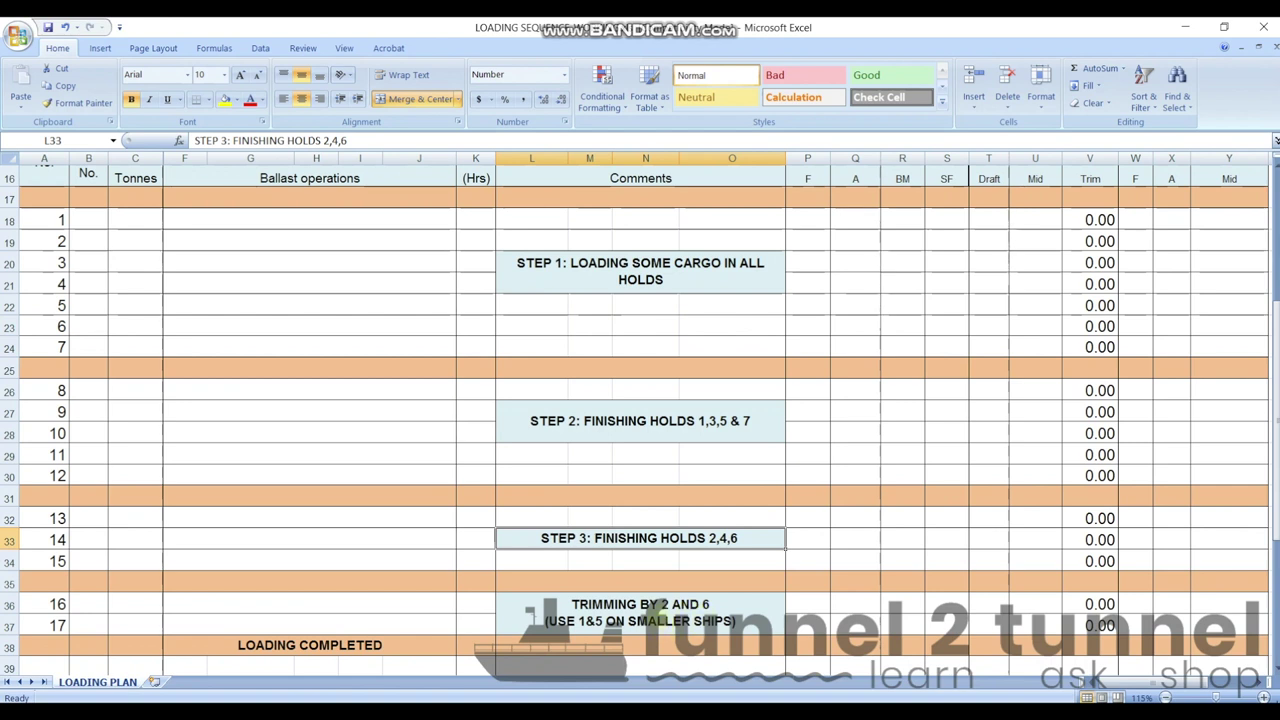
{"action": "left_click", "coordinate": [640, 612]}
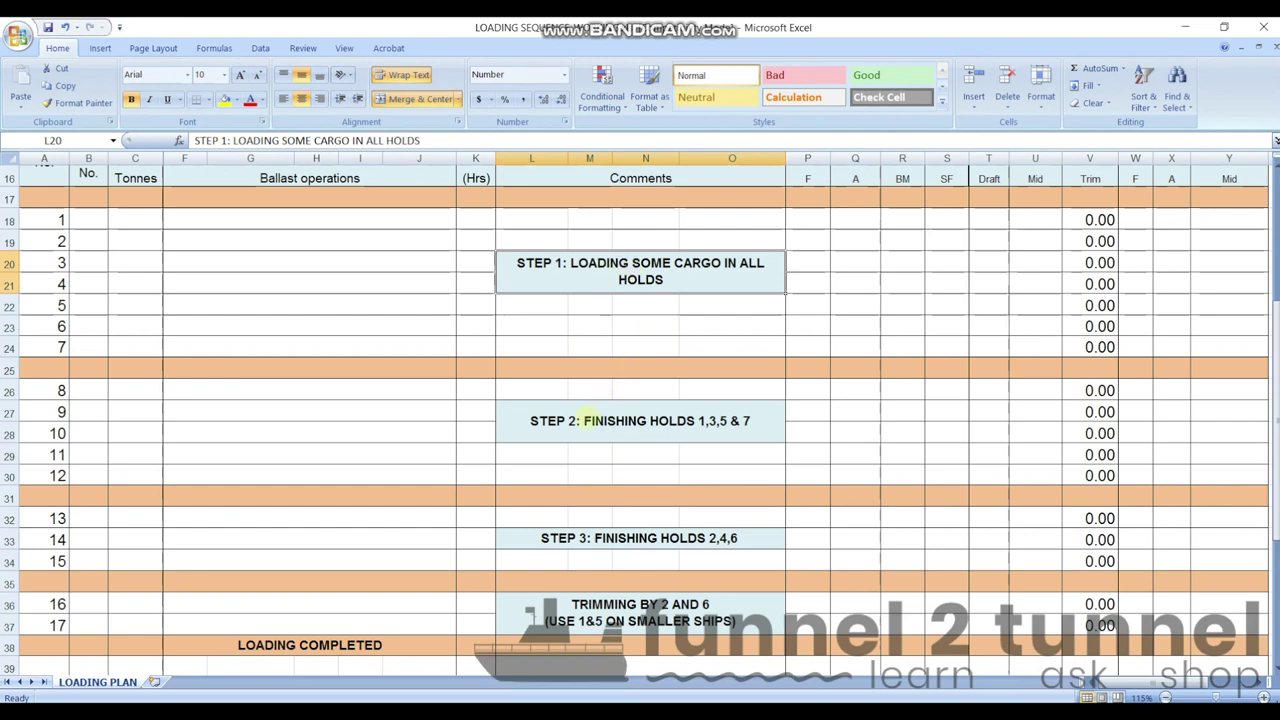
{"action": "left_click", "coordinate": [606, 415]}
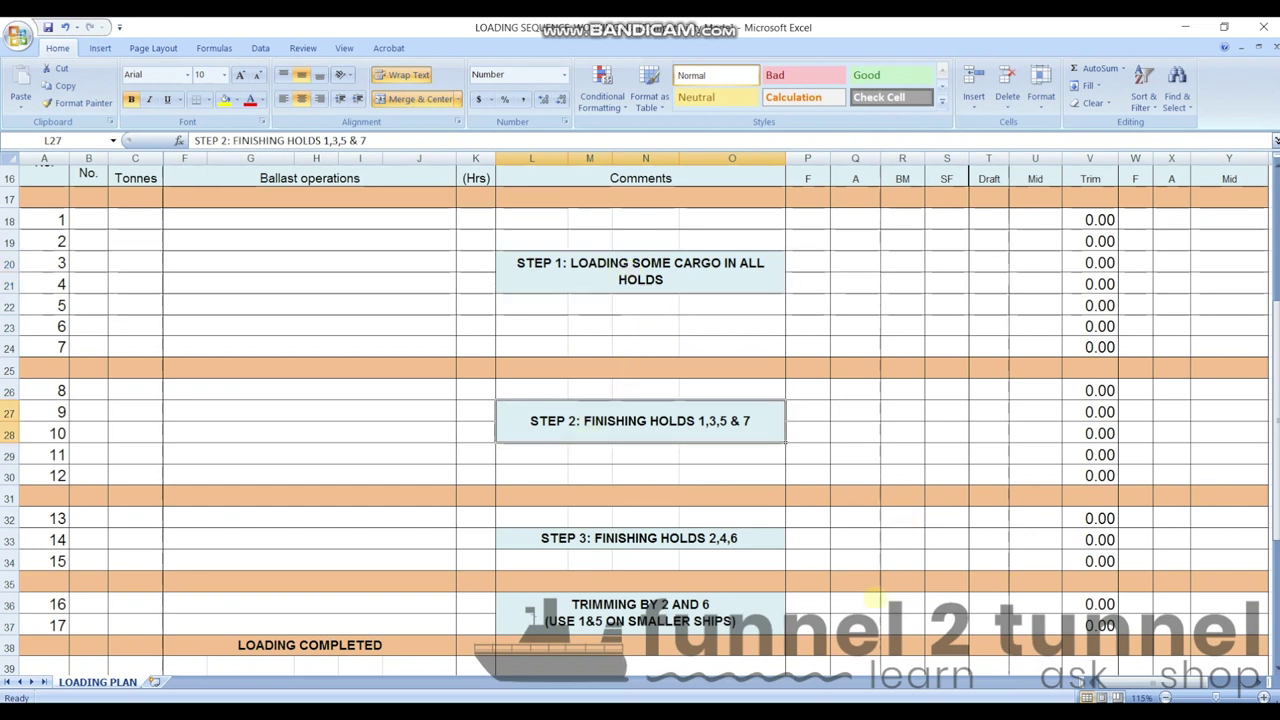
{"action": "left_click", "coordinate": [748, 538]}
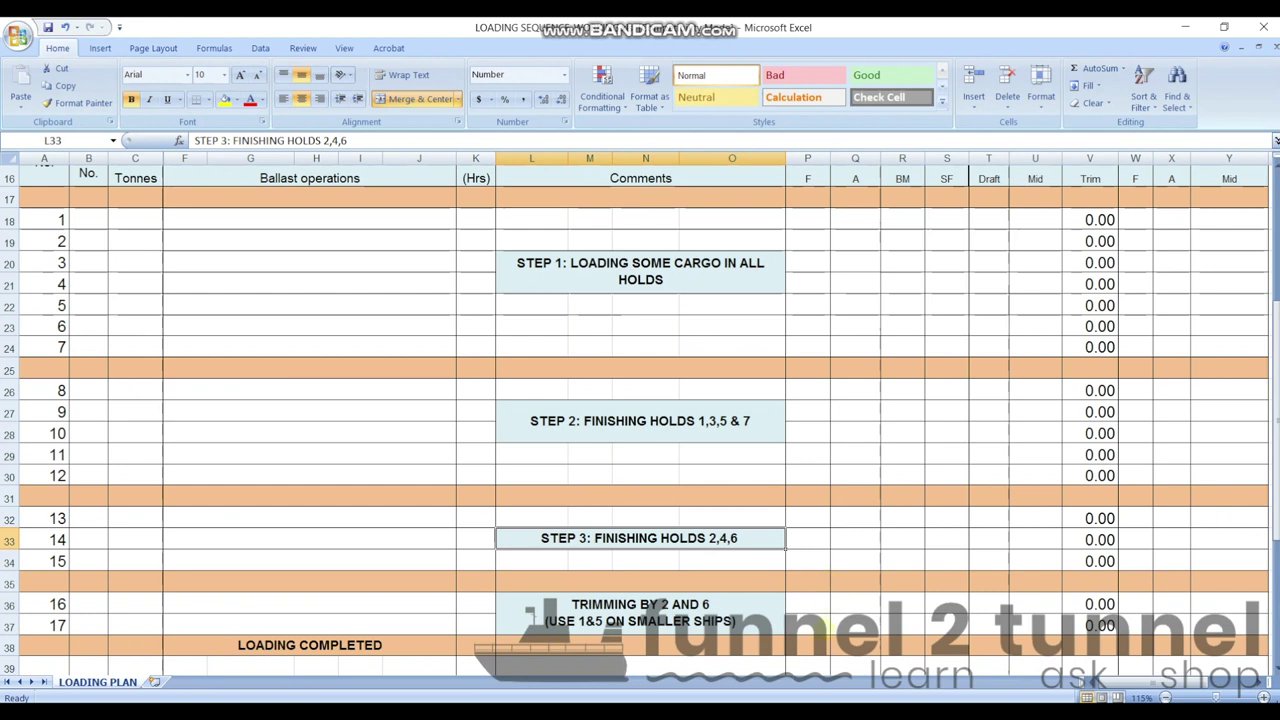
{"action": "left_click", "coordinate": [733, 610]}
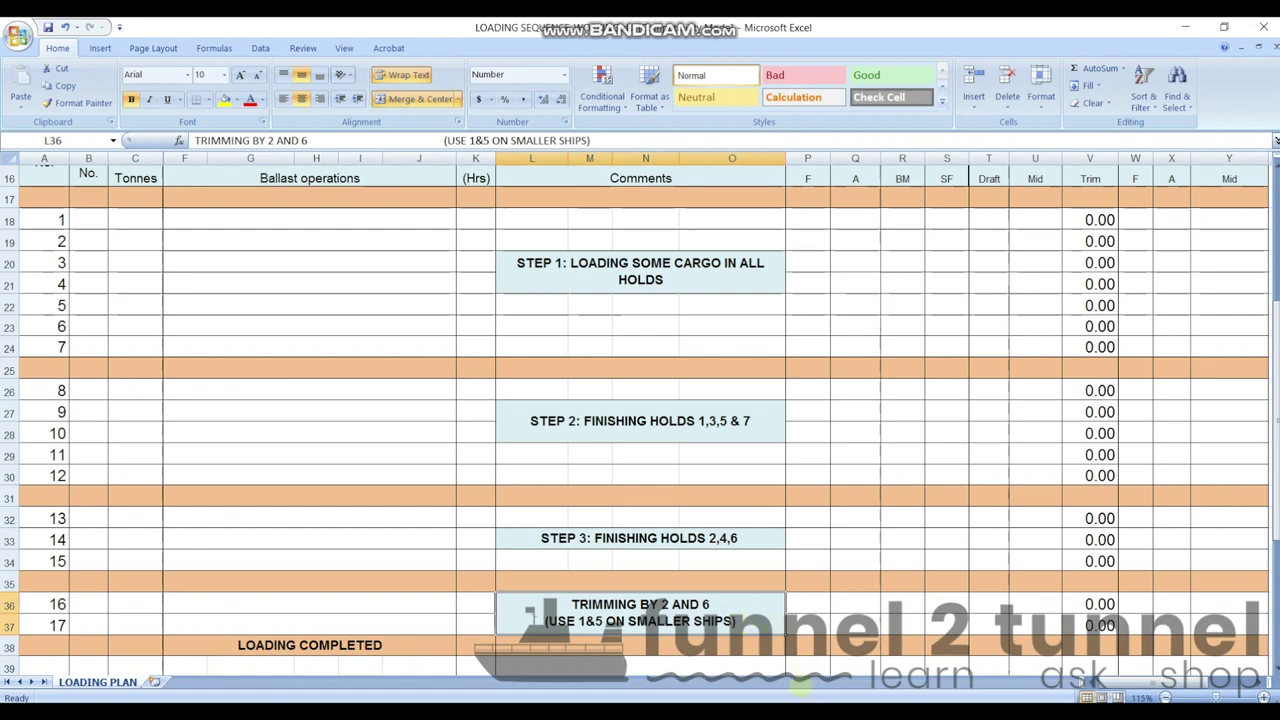
Step: Switch to OEC LOAD-MASTER and set the No.4 cargo hold's weight to 5000 t
{"action": "key", "text": "alt+Tab"}
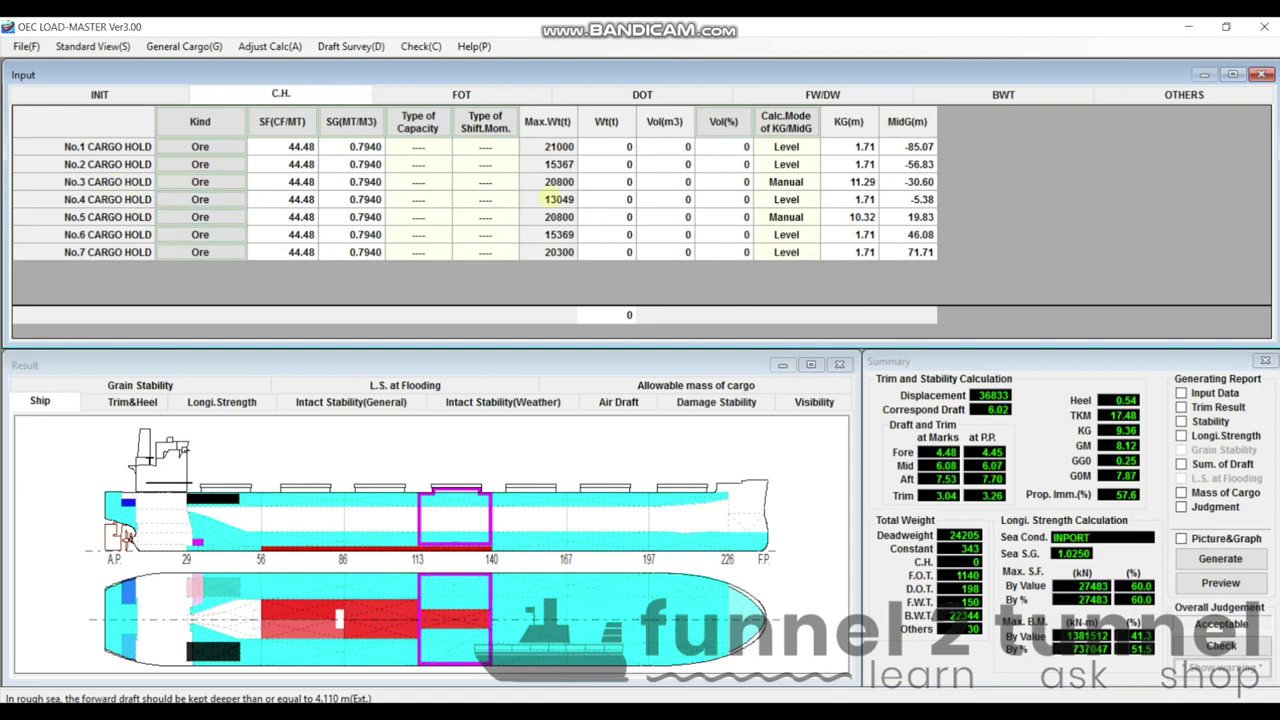
{"action": "left_click", "coordinate": [607, 199]}
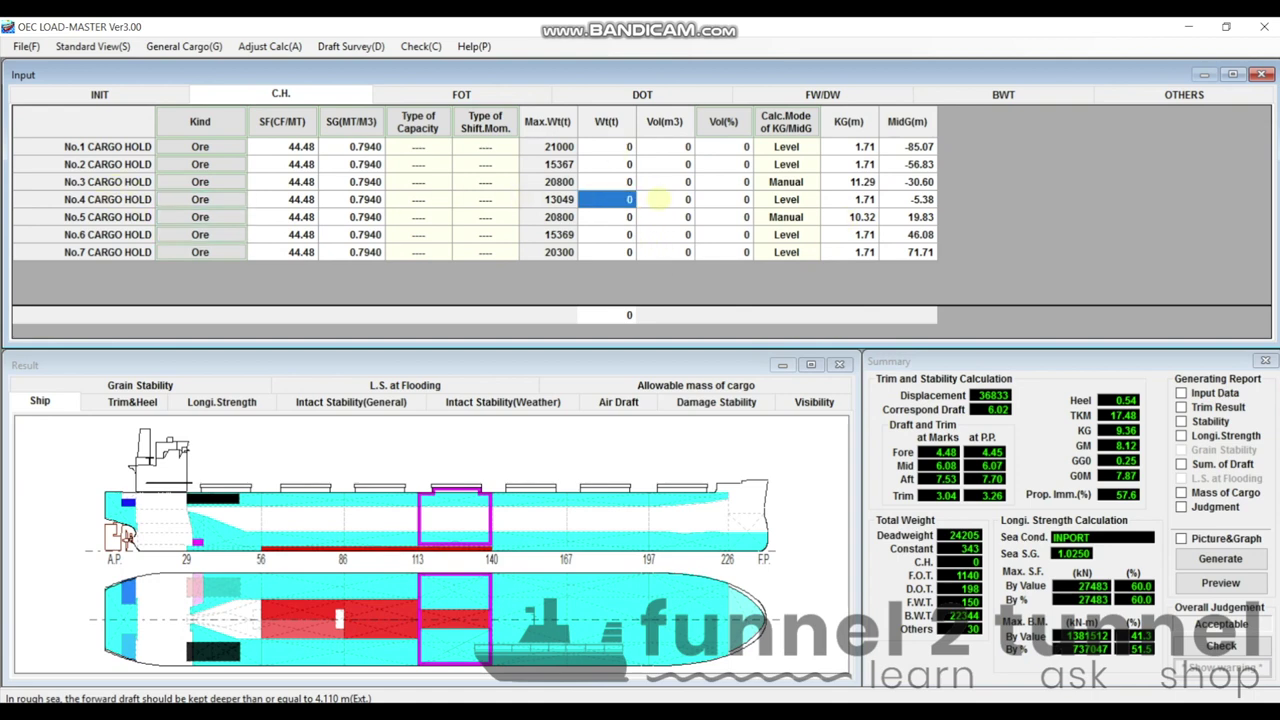
{"action": "type", "text": "5"}
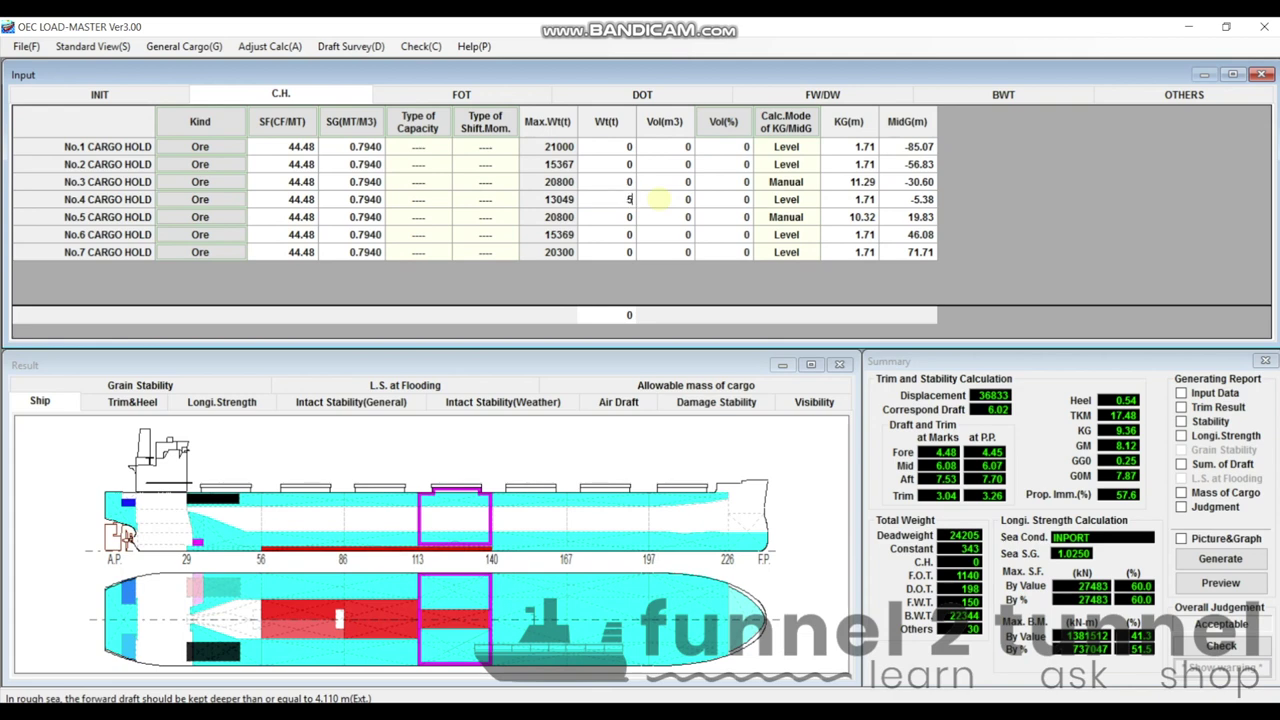
{"action": "type", "text": "000"}
{"action": "left_click", "coordinate": [657, 199]}
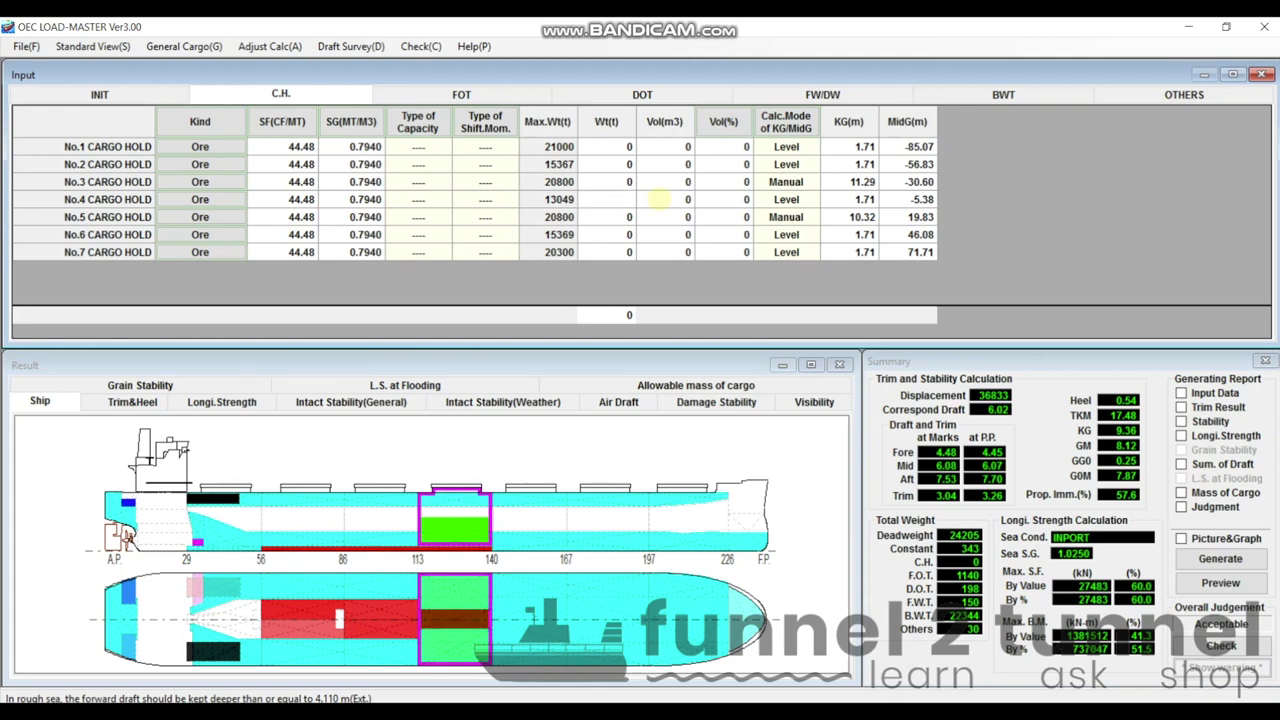
{"action": "key", "text": "Return"}
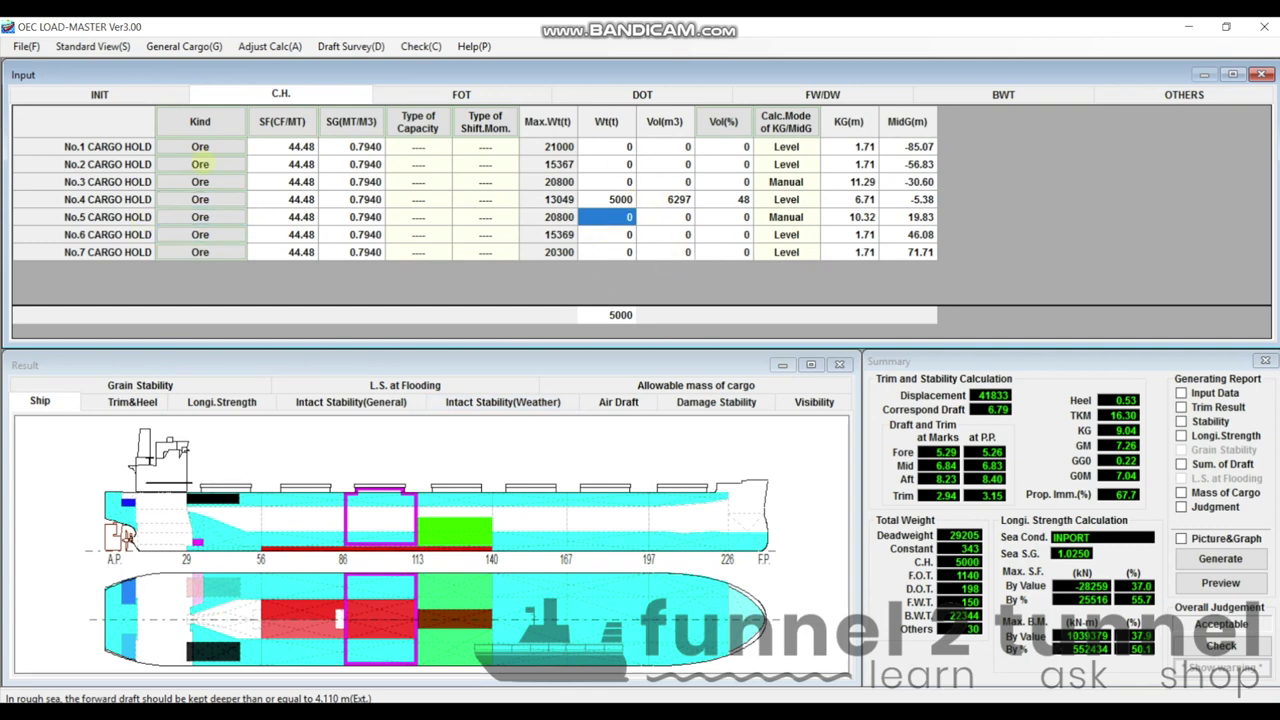
Step: Set the weights of the No.4 port and starboard water ballast tanks to 10 t each
{"action": "left_click", "coordinate": [1003, 94]}
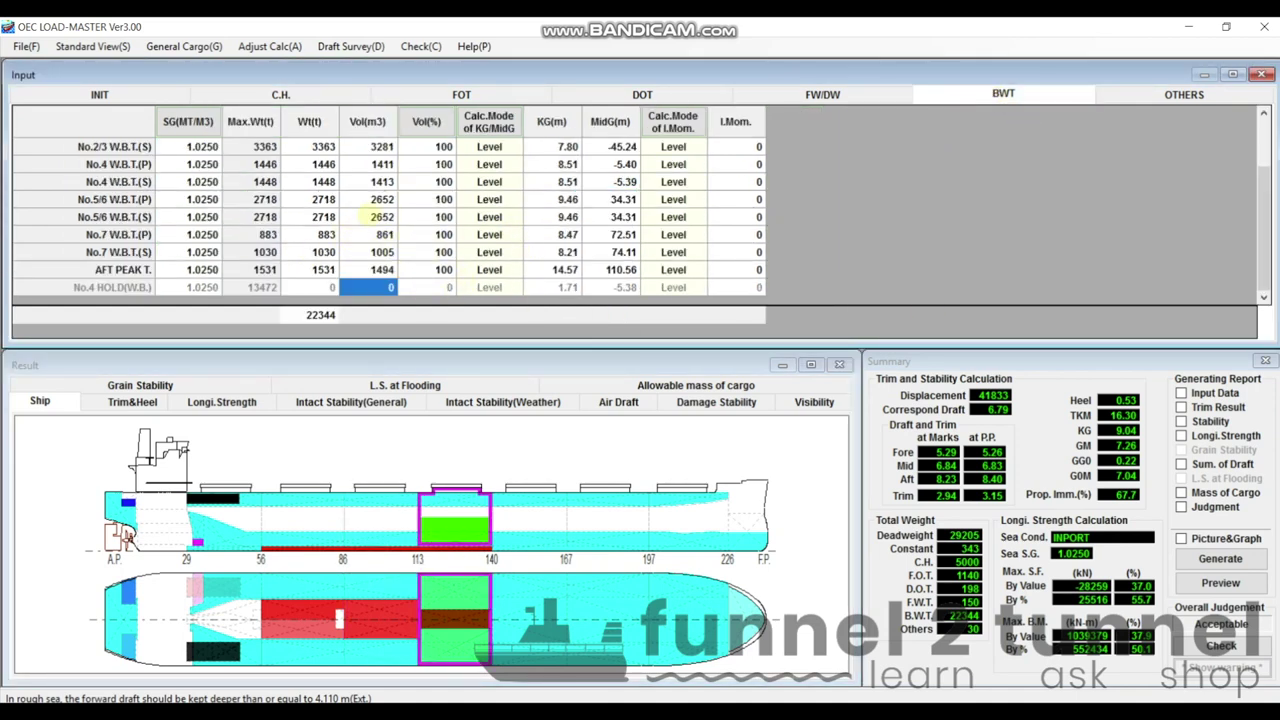
{"action": "left_click", "coordinate": [323, 164]}
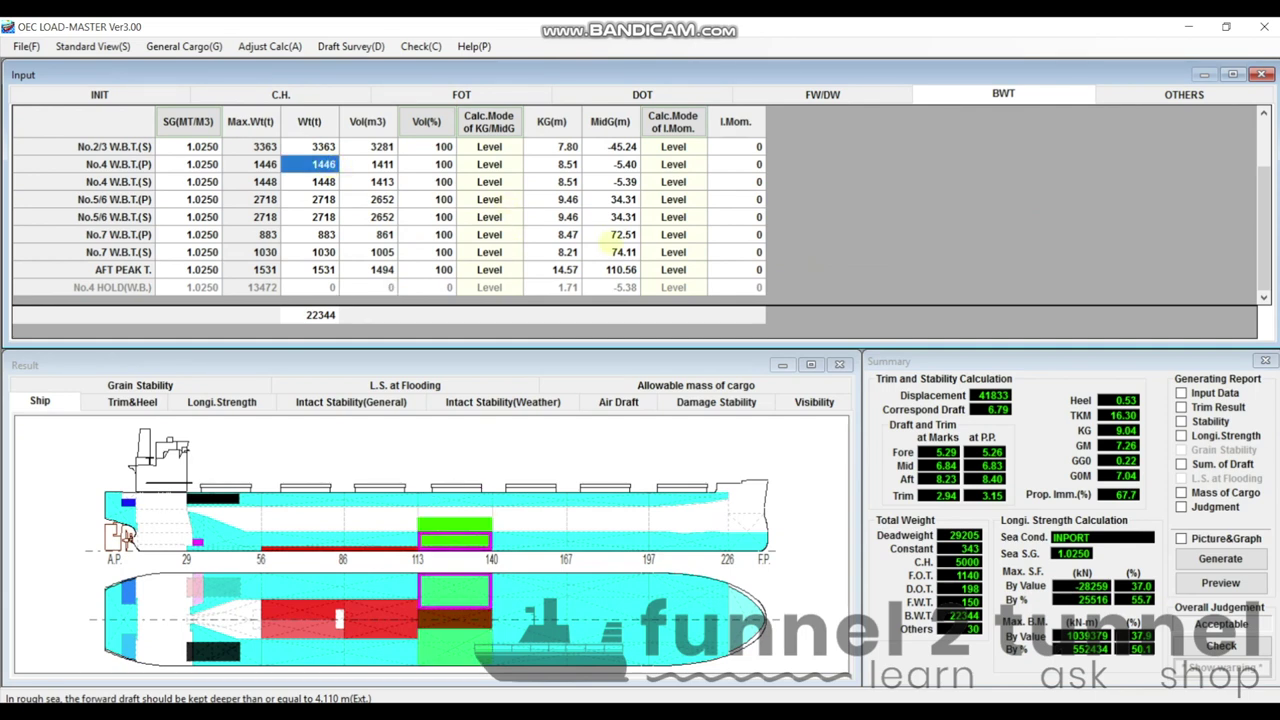
{"action": "type", "text": "10"}
{"action": "key", "text": "BackSpace"}
{"action": "key", "text": "BackSpace"}
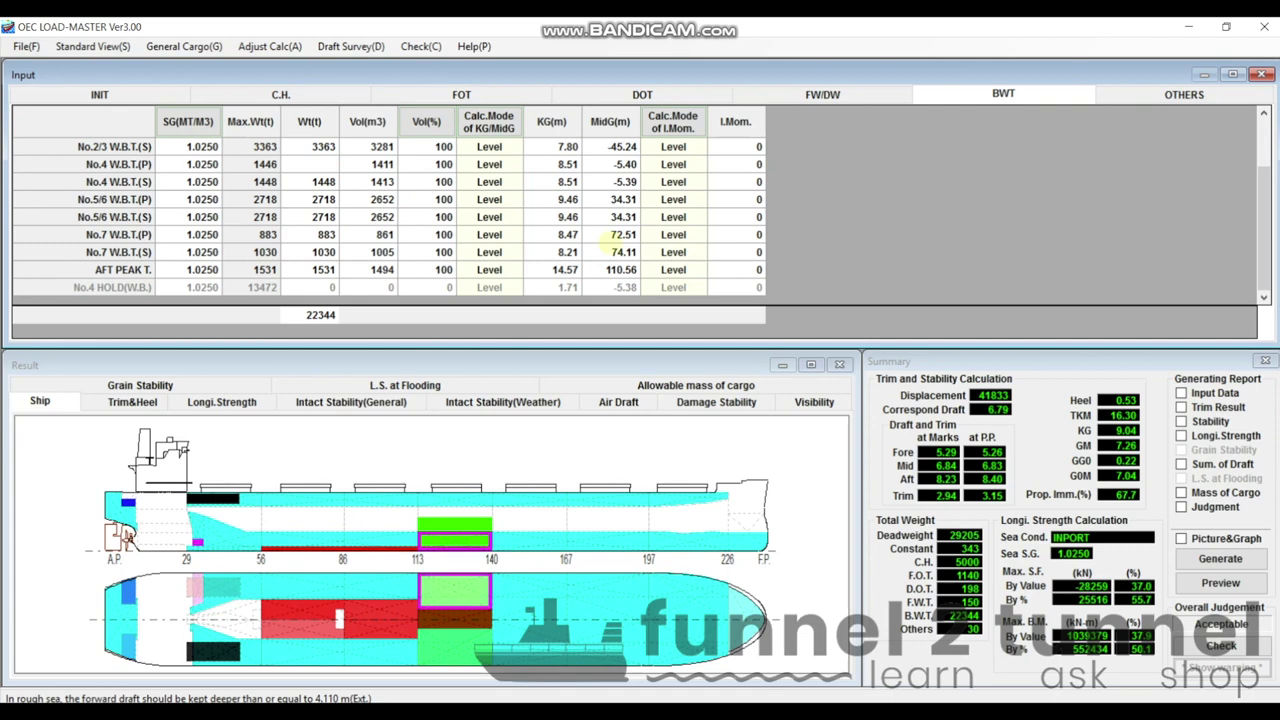
{"action": "type", "text": "10"}
{"action": "key", "text": "Return"}
{"action": "type", "text": "10"}
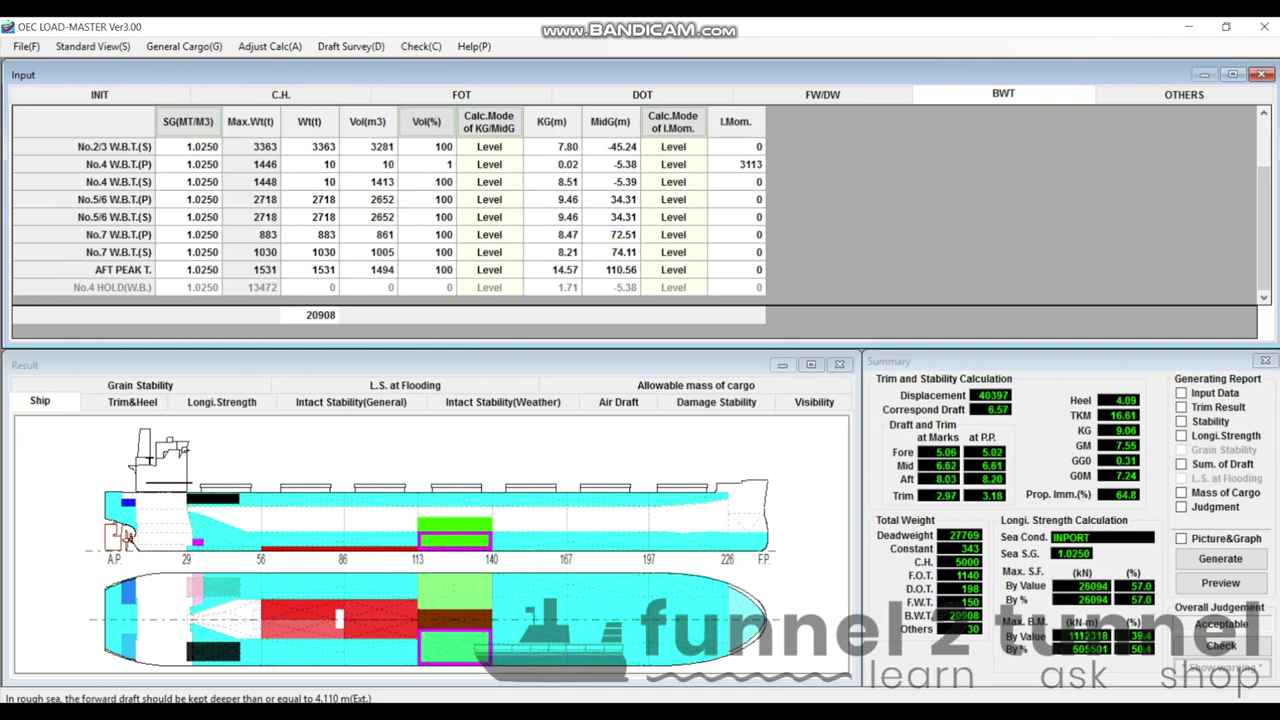
{"action": "key", "text": "BackSpace"}
{"action": "key", "text": "BackSpace"}
{"action": "type", "text": "10"}
{"action": "key", "text": "Return"}
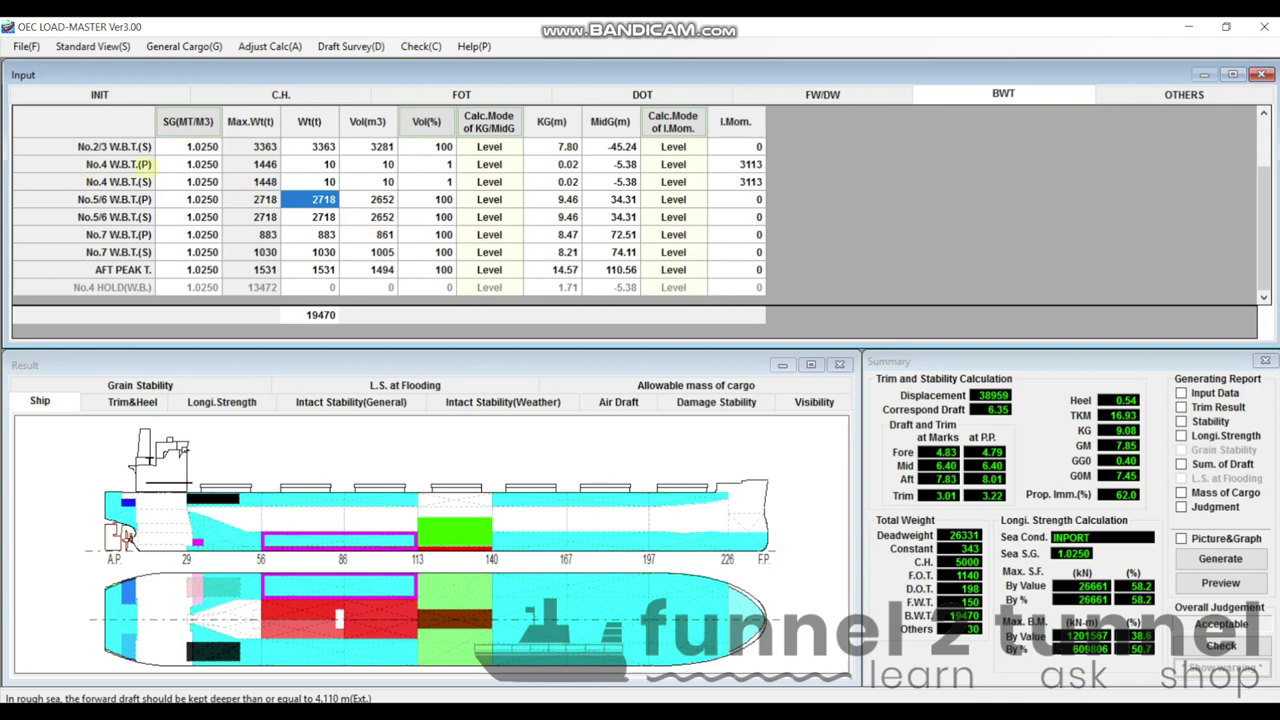
Step: Return to the cargo hold data and check the summary drafts and the air draft results for the first pour
{"action": "left_click", "coordinate": [303, 94]}
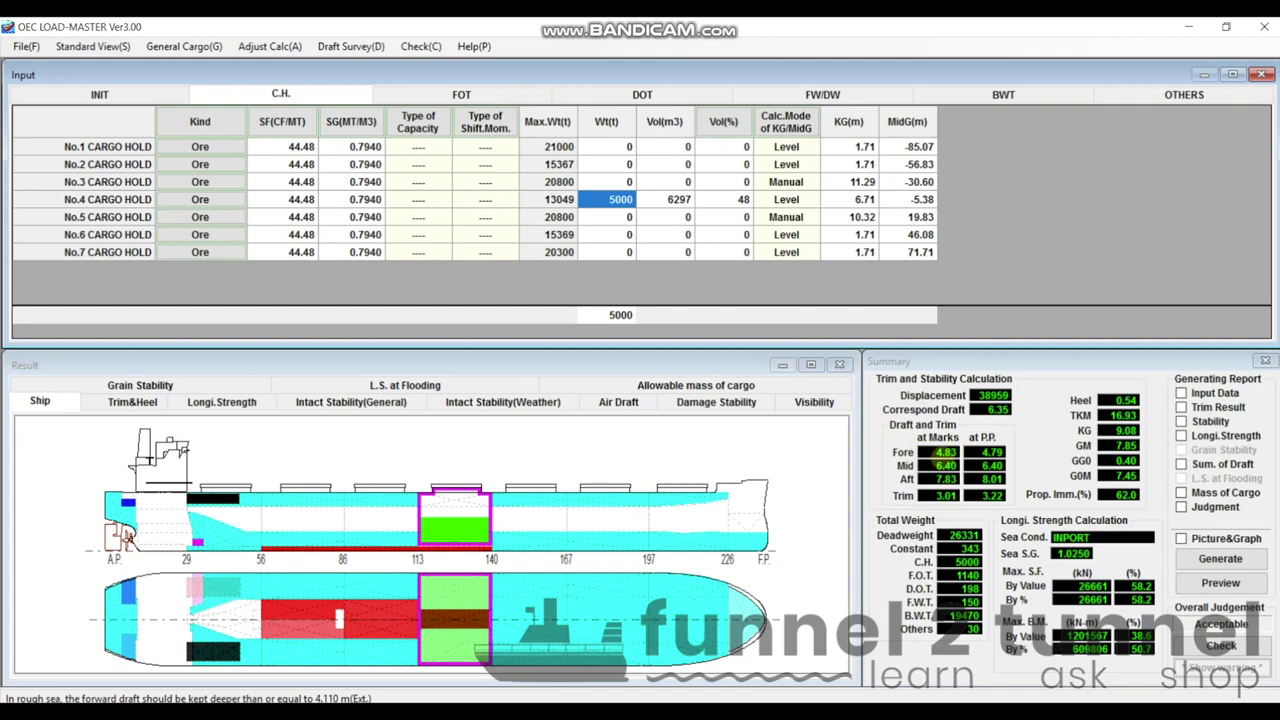
{"action": "left_click", "coordinate": [945, 460]}
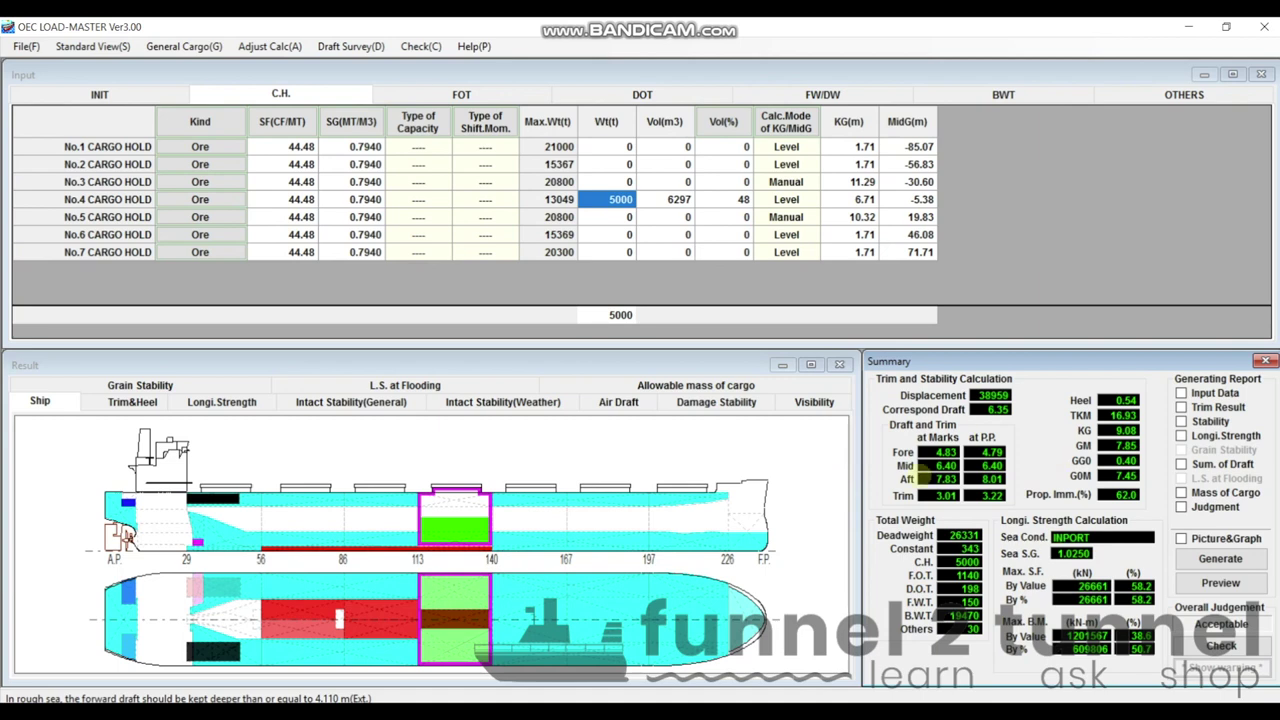
{"action": "left_click", "coordinate": [620, 401]}
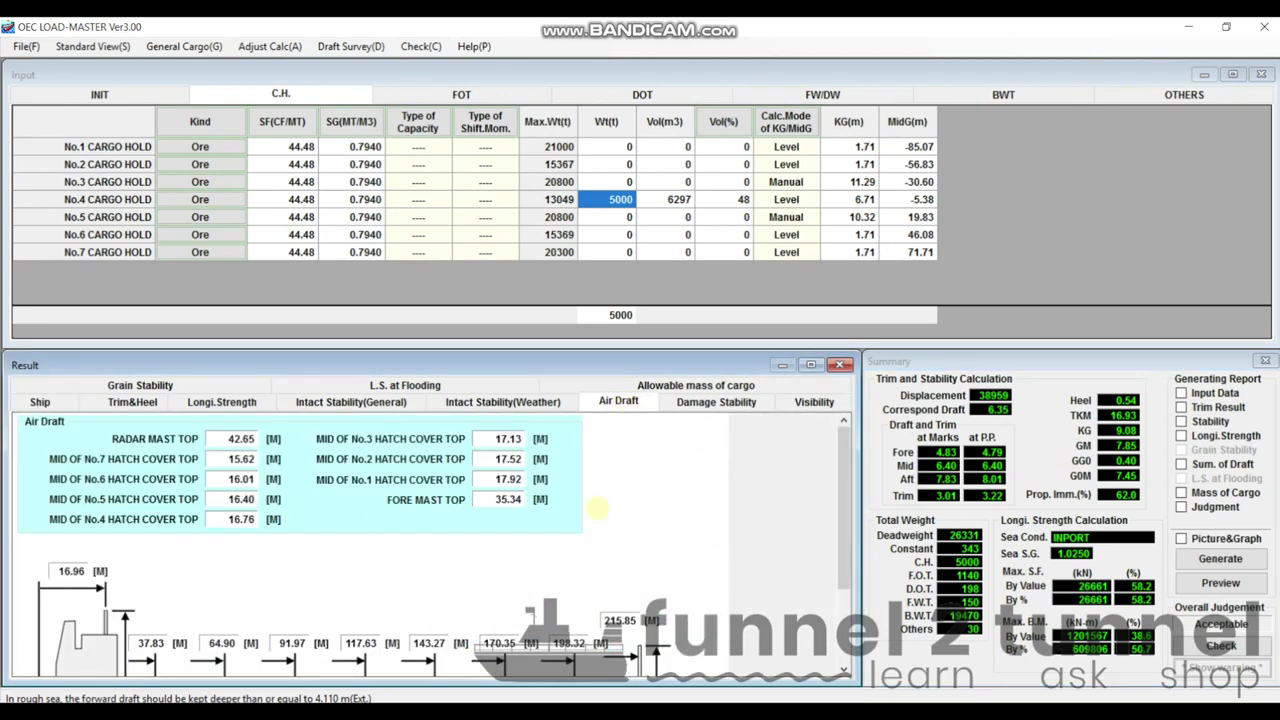
{"action": "mouse_move", "coordinate": [845, 470]}
{"action": "left_mouse_down"}
{"action": "mouse_move", "coordinate": [838, 535]}
{"action": "mouse_move", "coordinate": [843, 445]}
{"action": "left_mouse_up"}
{"action": "scroll", "coordinate": [845, 455], "scroll_direction": "down", "scroll_amount": 5}
{"action": "scroll", "coordinate": [840, 452], "scroll_direction": "up", "scroll_amount": 5}
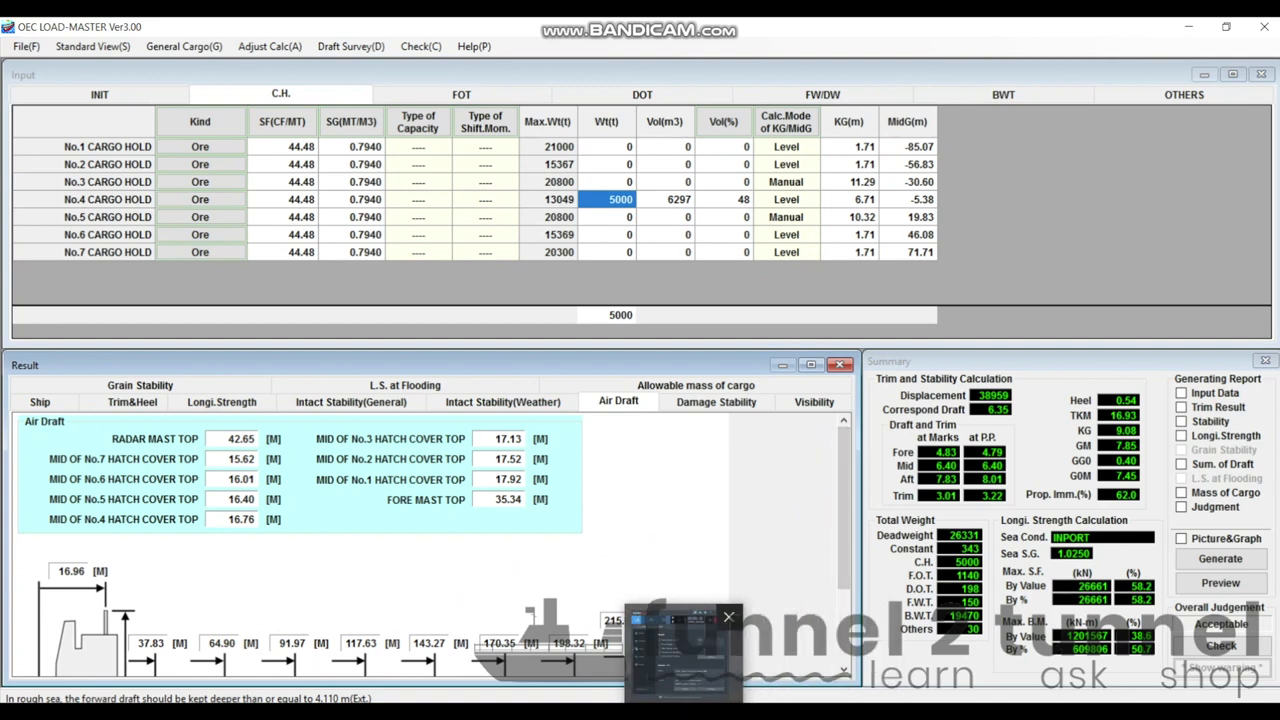
Step: Switch to the Excel loading plan and enter hold 4 with 5,000 tonnes of cargo for pour 1
{"action": "key", "text": "alt+Tab"}
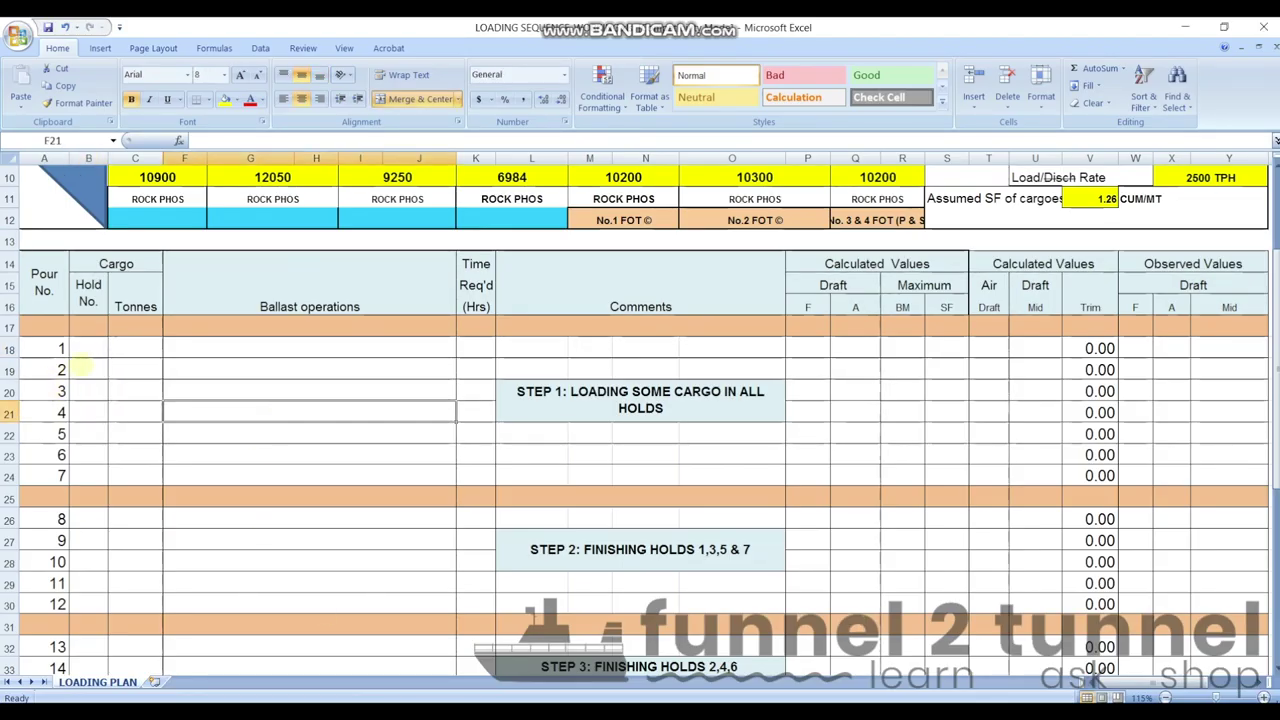
{"action": "type", "text": "4"}
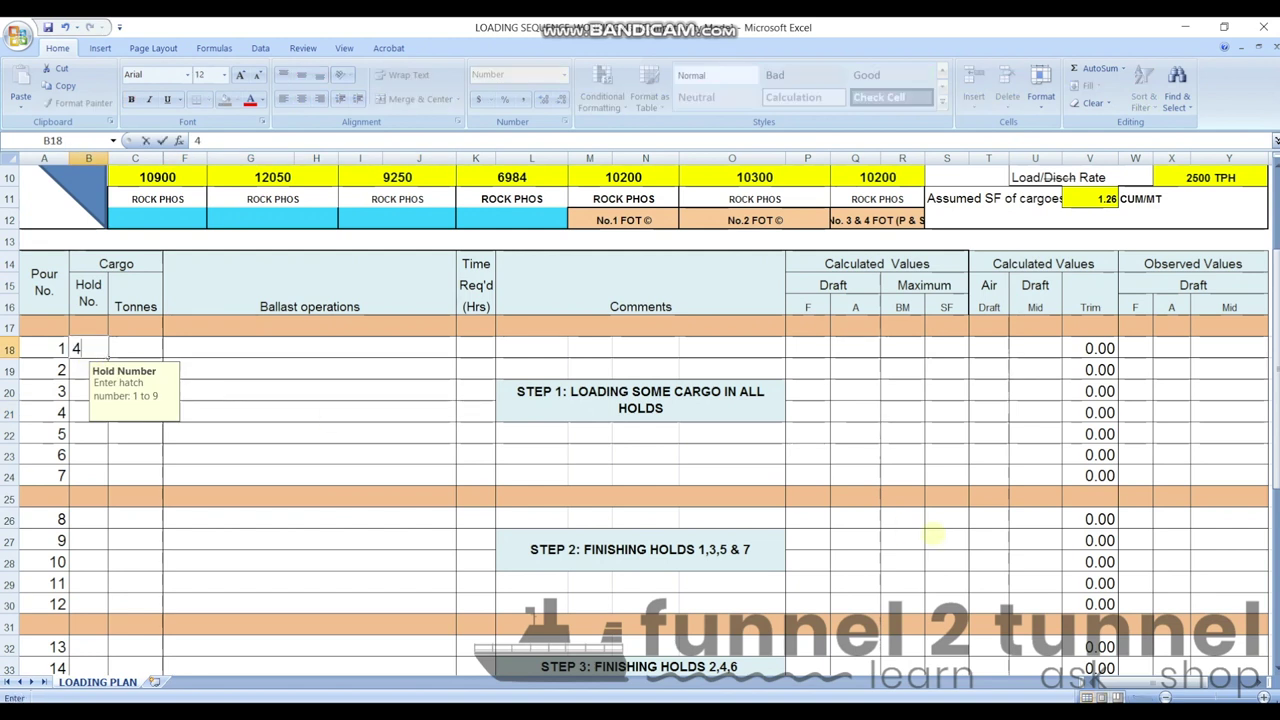
{"action": "key", "text": "Tab"}
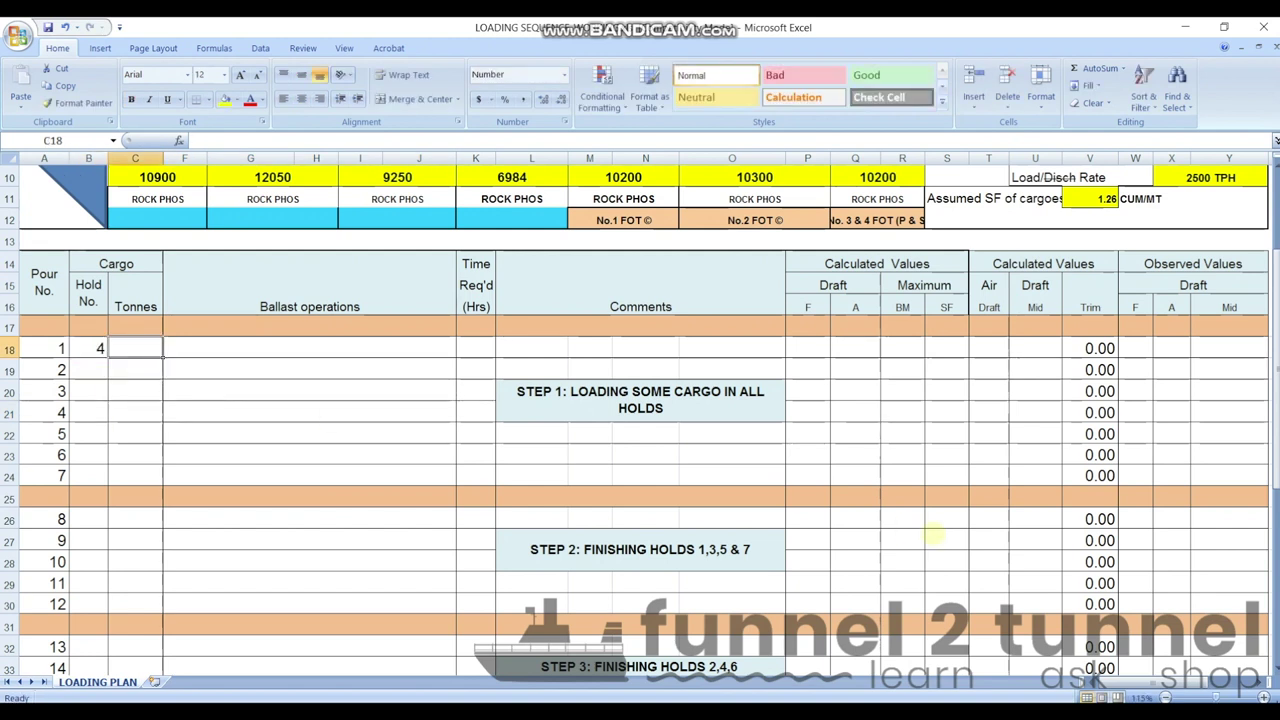
{"action": "type", "text": "50009"}
{"action": "key", "text": "BackSpace"}
{"action": "key", "text": "Tab"}
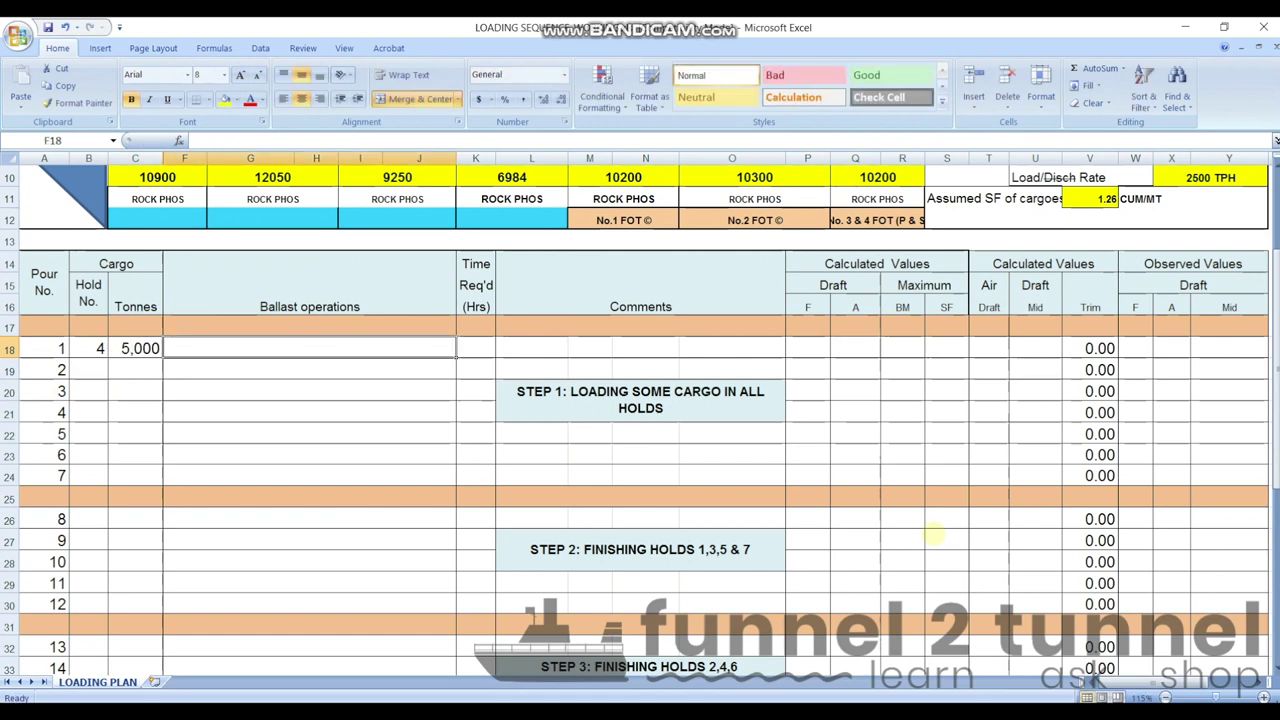
Step: Enter "pump out WBT NO 4 (P&S) to 100%" as the ballast operation for pour 1
{"action": "type", "text": "pump out ballast tak"}
{"action": "key", "text": "BackSpace"}
{"action": "type", "text": "nk no "}
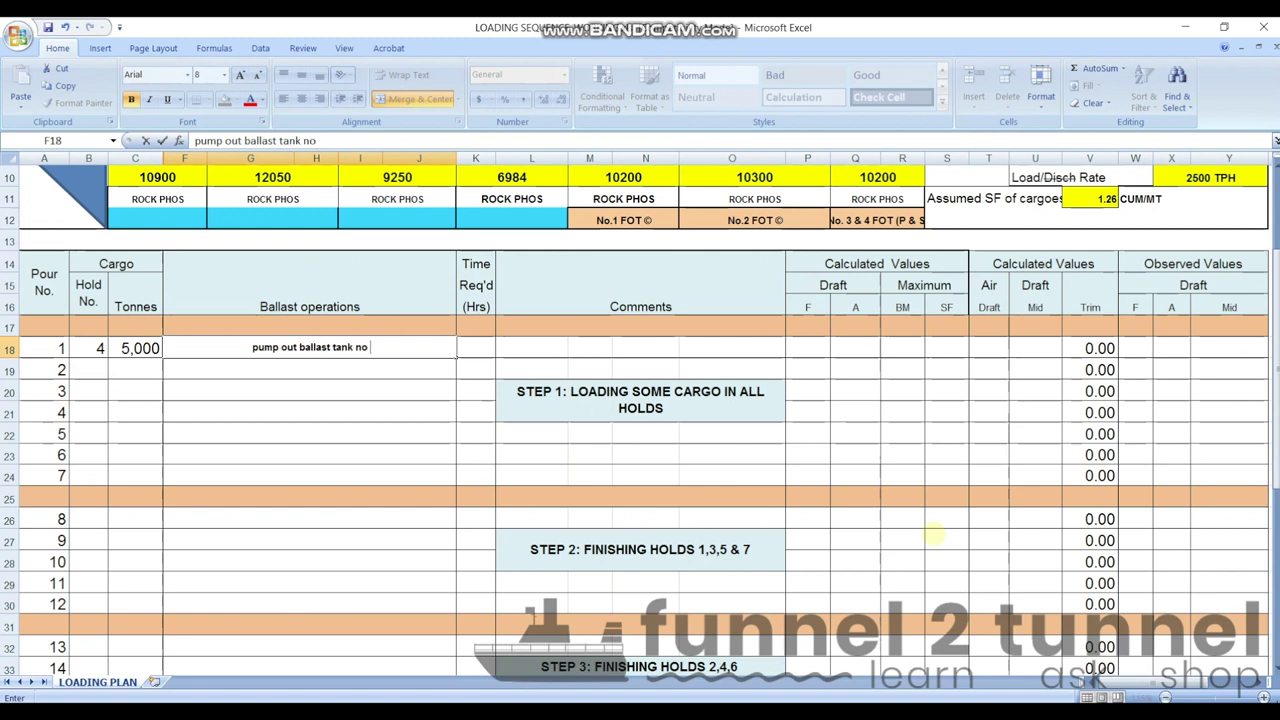
{"action": "type", "text": "4\\"}
{"action": "key", "text": "BackSpace"}
{"action": "key", "text": "BackSpace"}
{"action": "key", "text": "BackSpace"}
{"action": "key", "text": "BackSpace"}
{"action": "key", "text": "BackSpace"}
{"action": "key", "text": "BackSpace"}
{"action": "key", "text": "BackSpace"}
{"action": "key", "text": "BackSpace"}
{"action": "key", "text": "BackSpace"}
{"action": "key", "text": "BackSpace"}
{"action": "key", "text": "BackSpace"}
{"action": "key", "text": "BackSpace"}
{"action": "key", "text": "BackSpace"}
{"action": "key", "text": "BackSpace"}
{"action": "key", "text": "BackSpace"}
{"action": "key", "text": "BackSpace"}
{"action": "key", "text": "BackSpace"}
{"action": "key", "text": "BackSpace"}
{"action": "type", "text": "WBT NO 4 "}
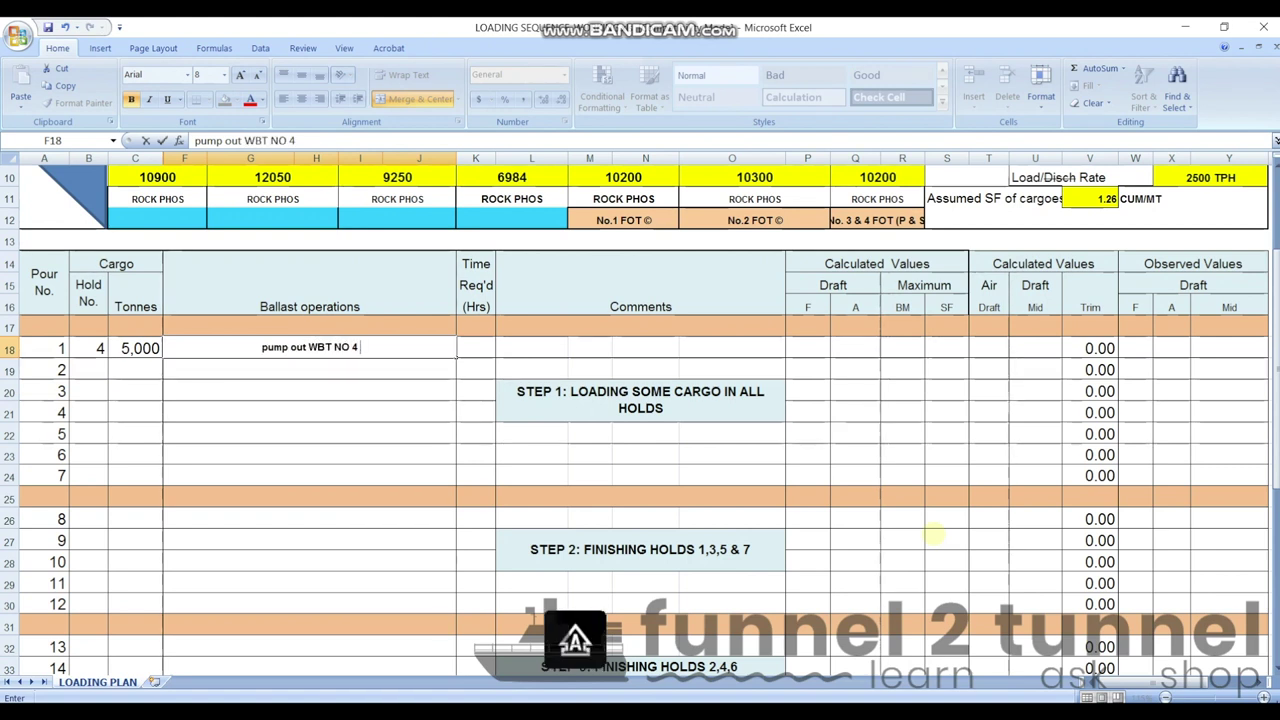
{"action": "type", "text": "(P"}
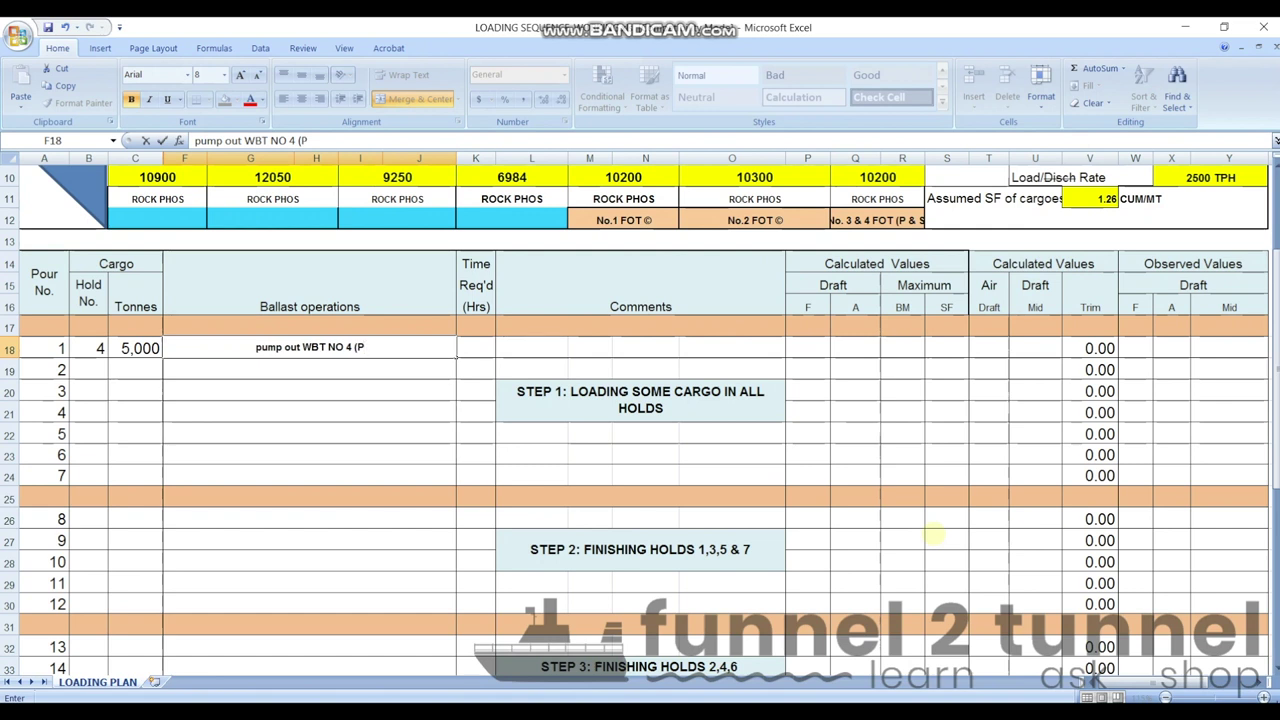
{"action": "type", "text": "&S)"}
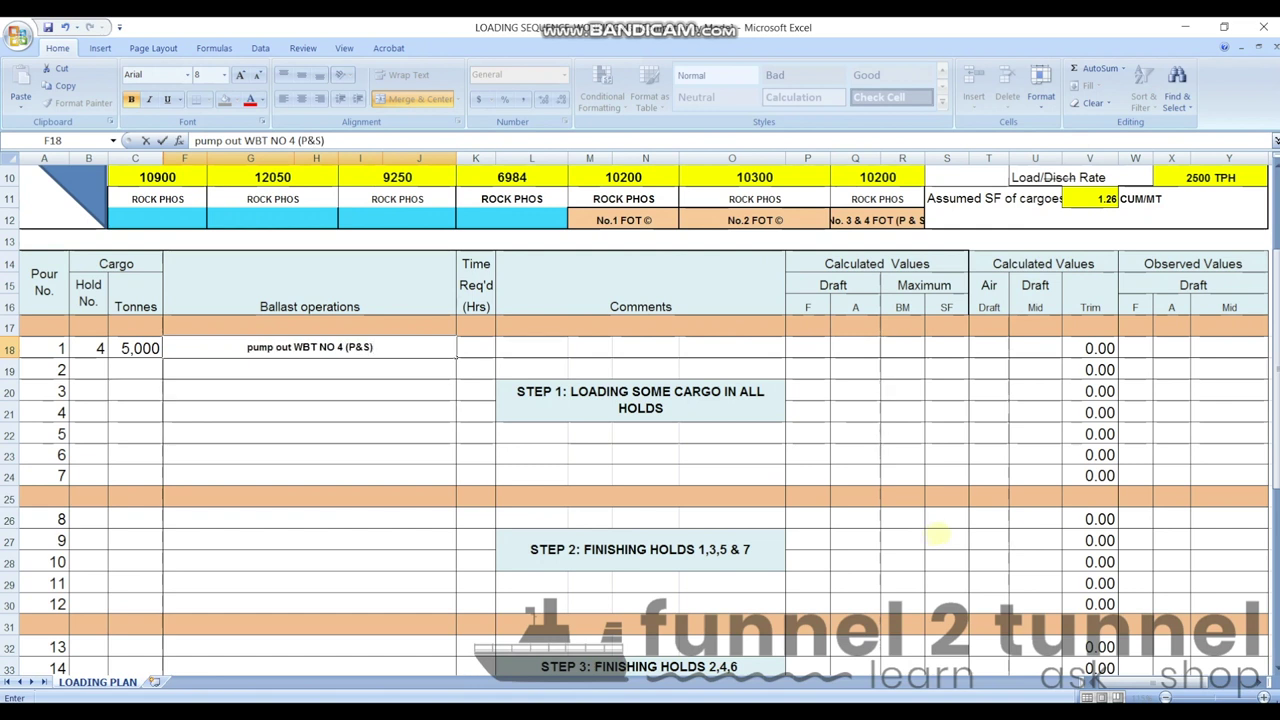
{"action": "type", "text": " TO"}
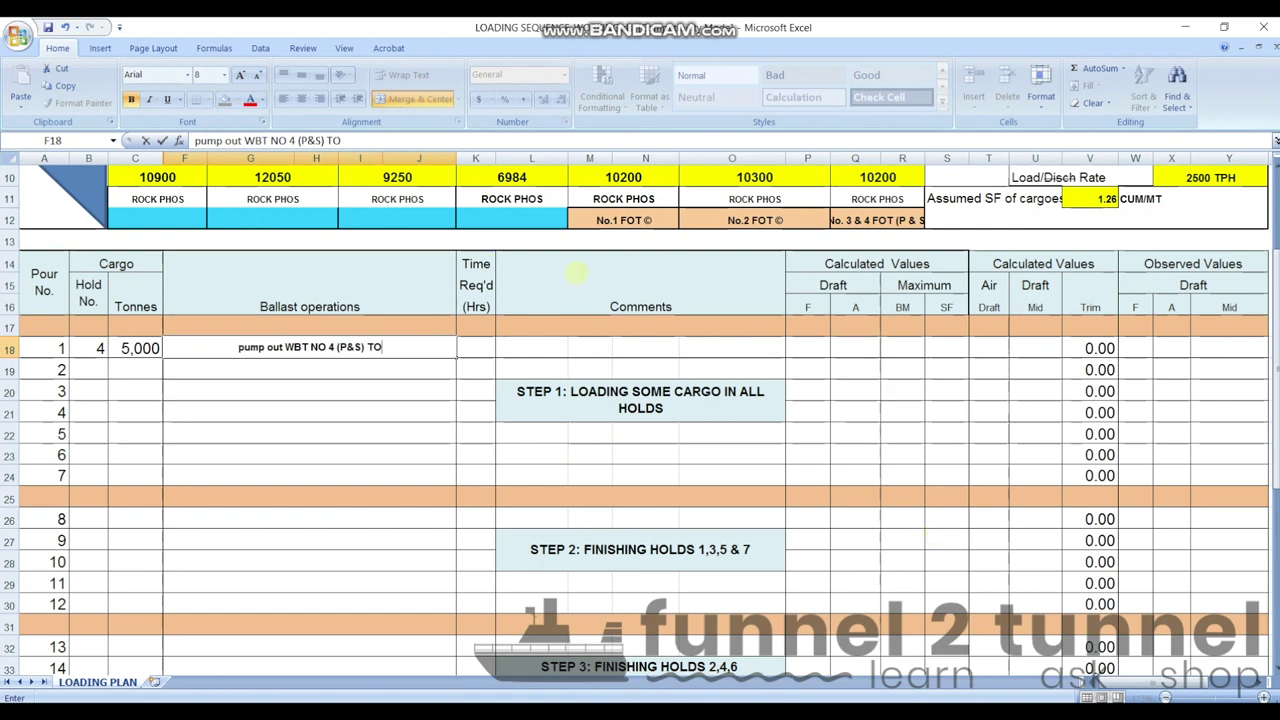
{"action": "key", "text": "BackSpace"}
{"action": "key", "text": "BackSpace"}
{"action": "type", "text": "to 100"}
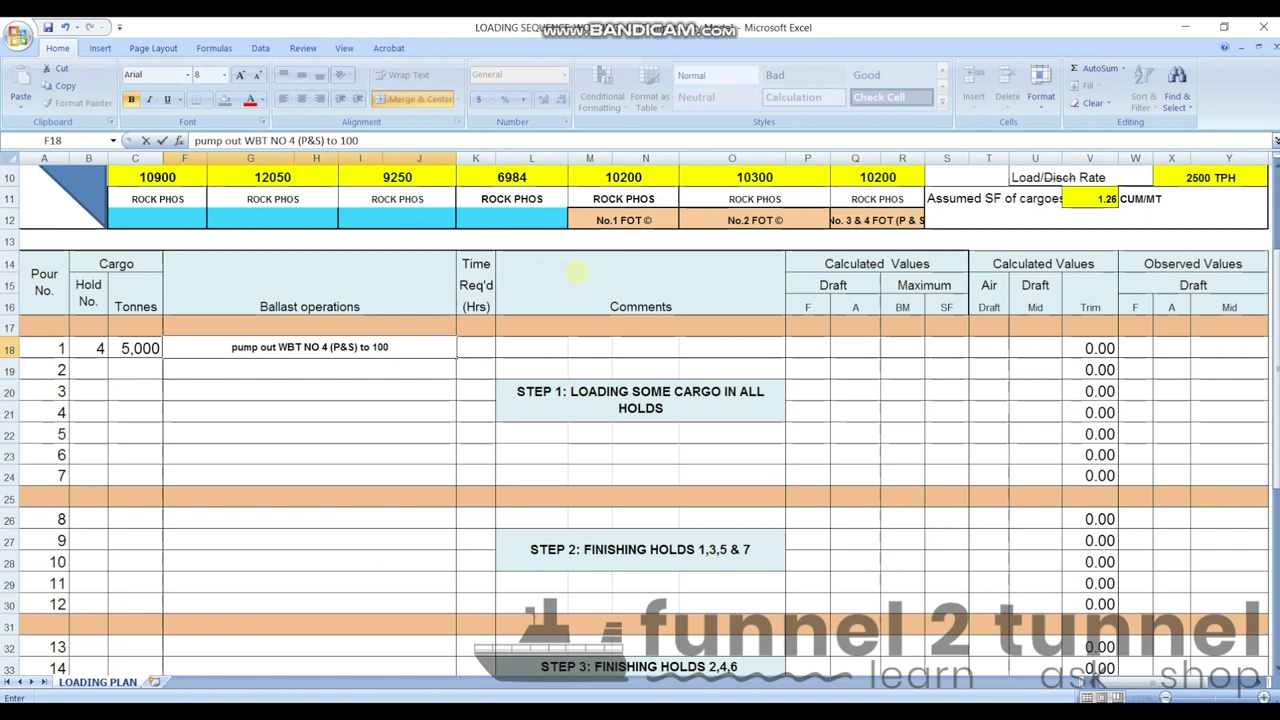
{"action": "type", "text": "%"}
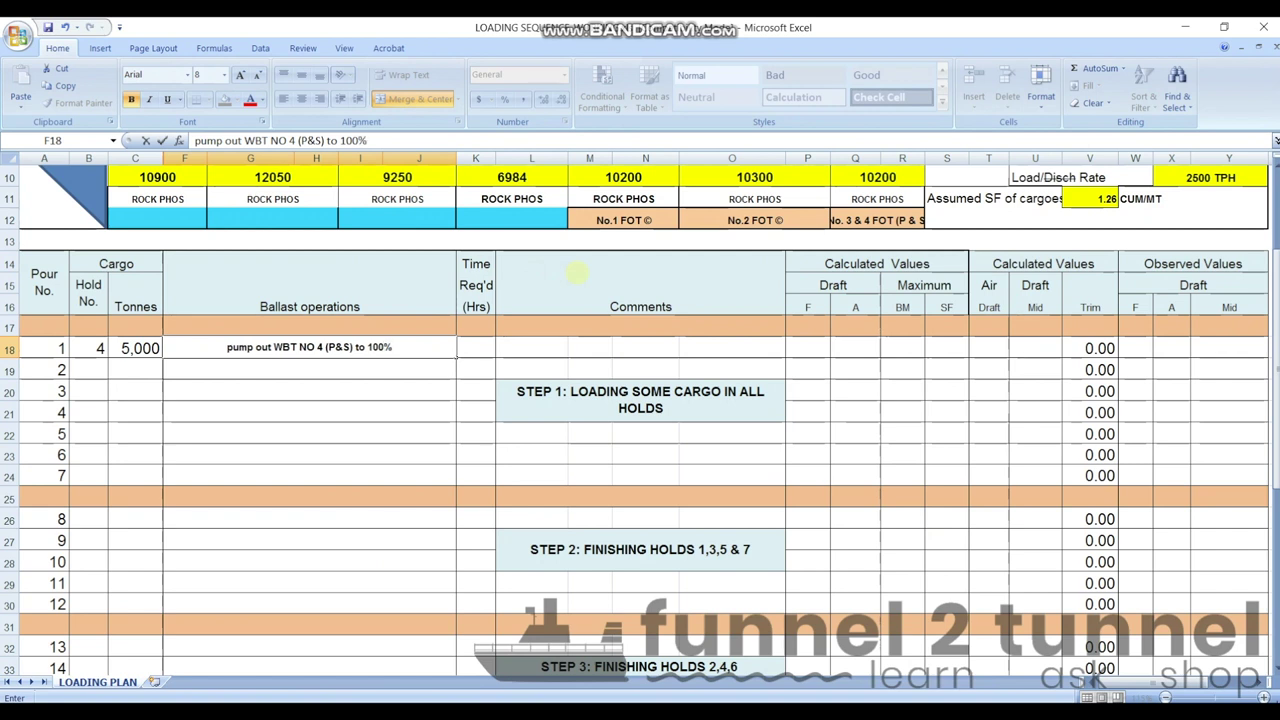
{"action": "left_click", "coordinate": [595, 347]}
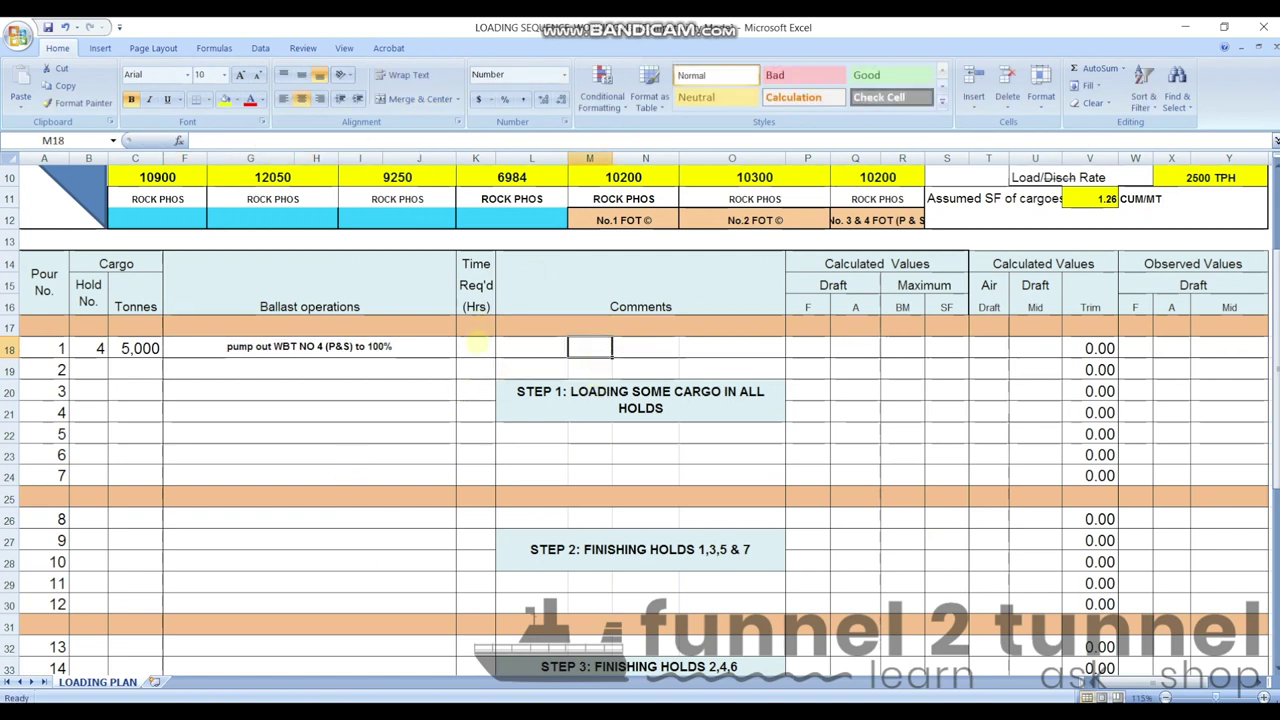
Step: Switch to OEC LOAD-MASTER and check the fore and aft drafts at marks for pour 1
{"action": "left_click", "coordinate": [476, 347]}
{"action": "scroll", "coordinate": [336, 452], "scroll_direction": "up", "scroll_amount": 1}
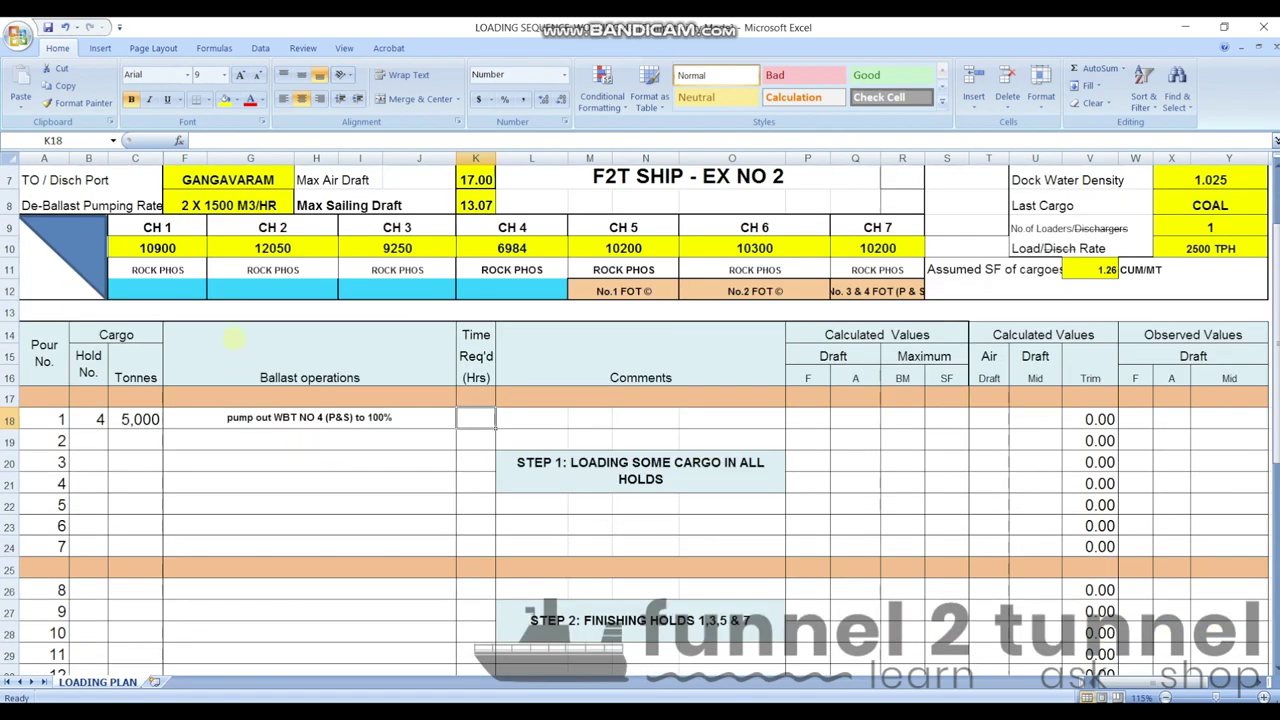
{"action": "key", "text": "Right"}
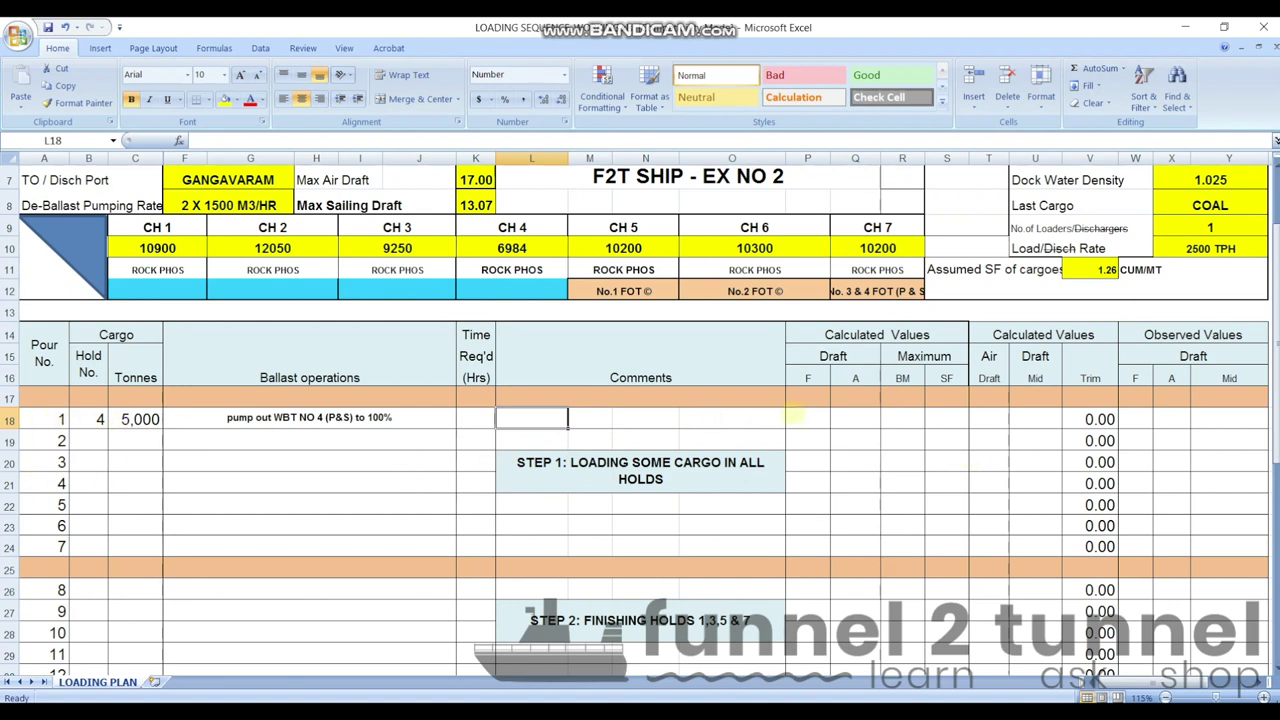
{"action": "left_click", "coordinate": [795, 416]}
{"action": "key", "text": "alt+Tab"}
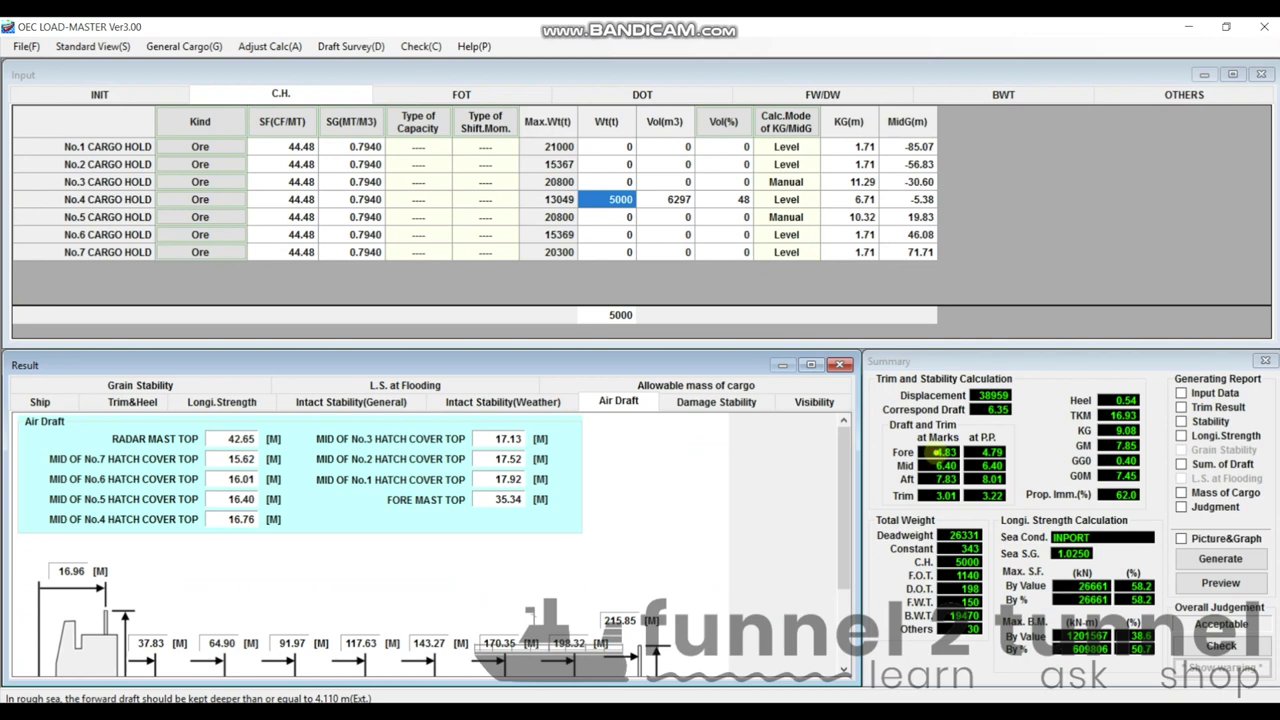
{"action": "left_click", "coordinate": [940, 452]}
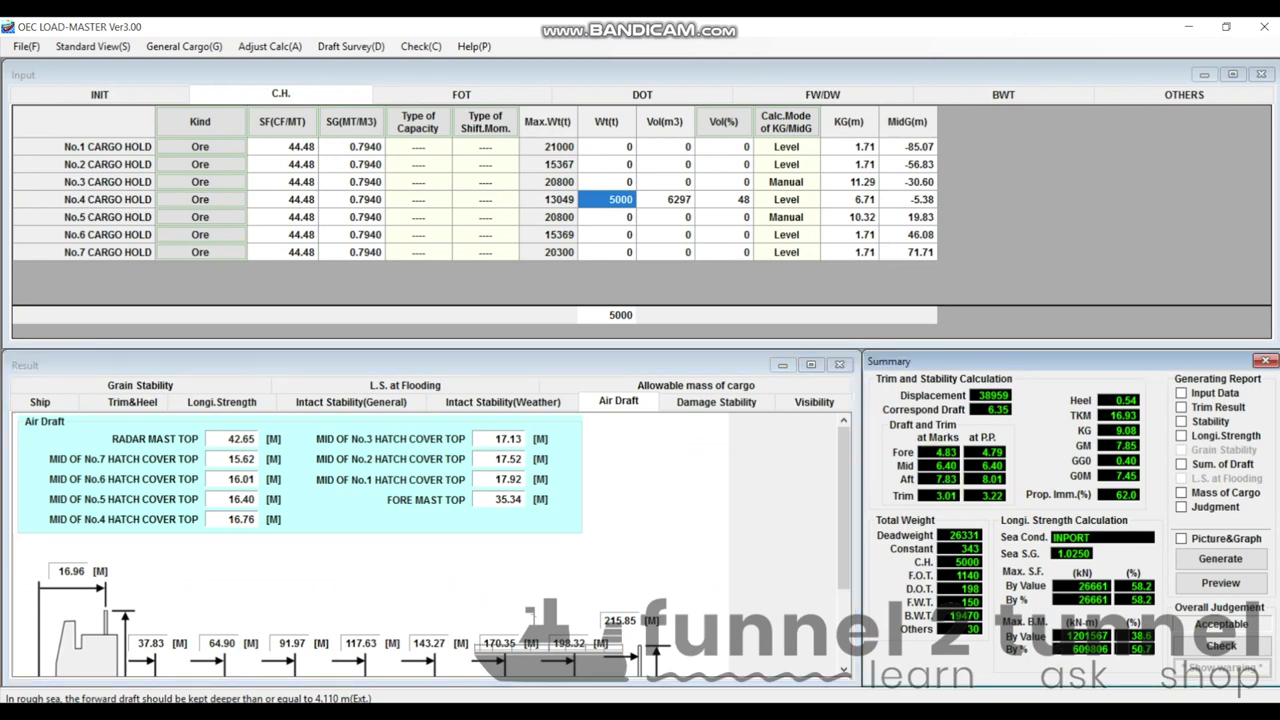
Step: Return to the Excel loading plan and enter calculated drafts of 4.83 forward and 7.83 aft for pour 1
{"action": "key", "text": "alt+Tab"}
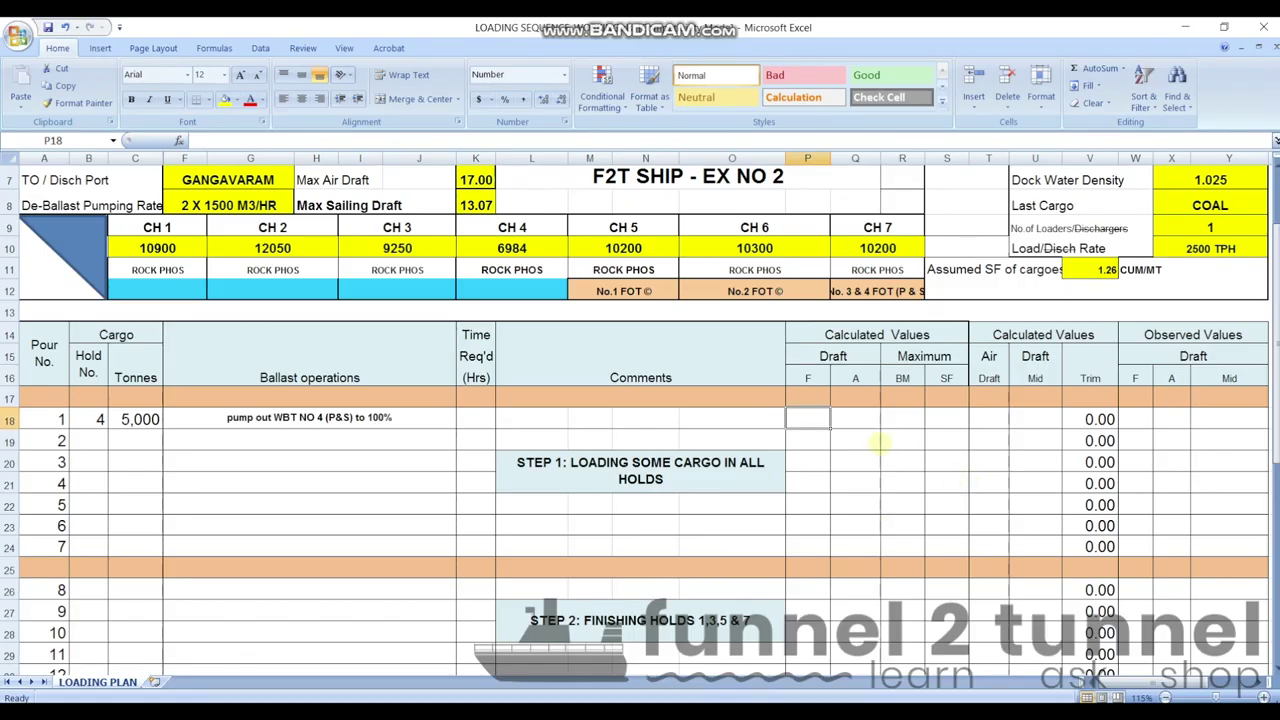
{"action": "type", "text": "4."}
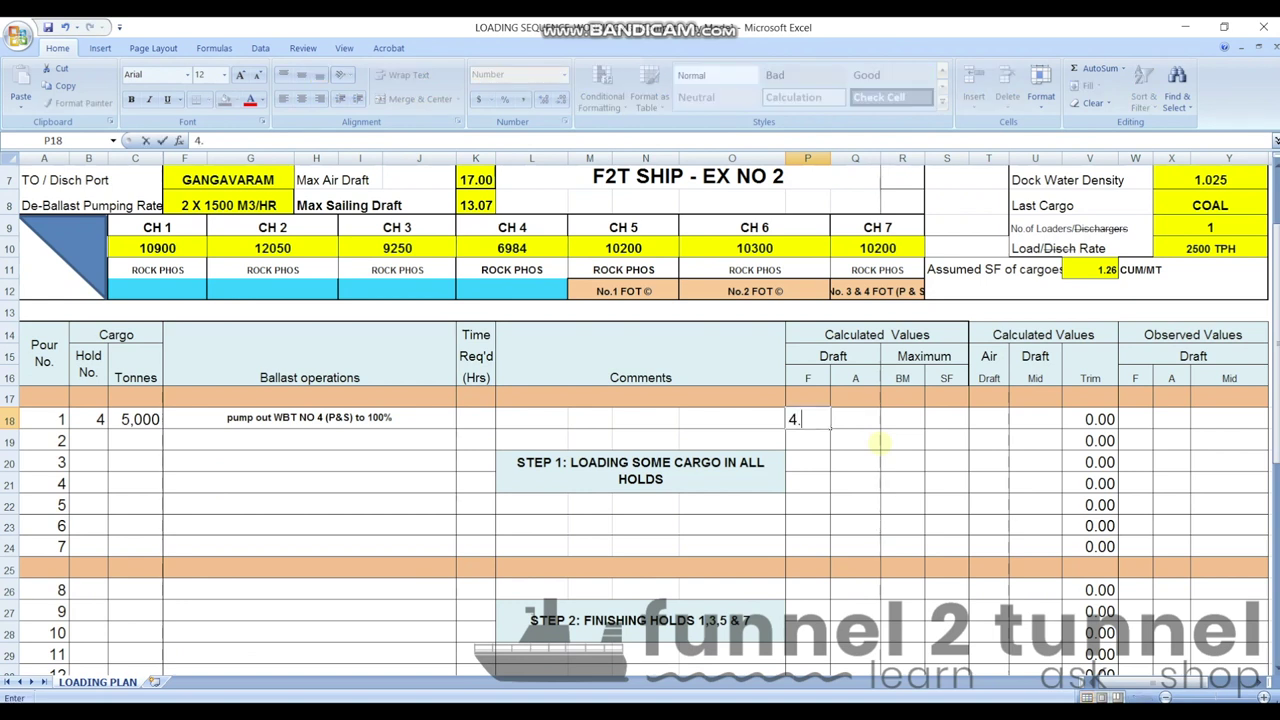
{"action": "type", "text": "83"}
{"action": "key", "text": "Tab"}
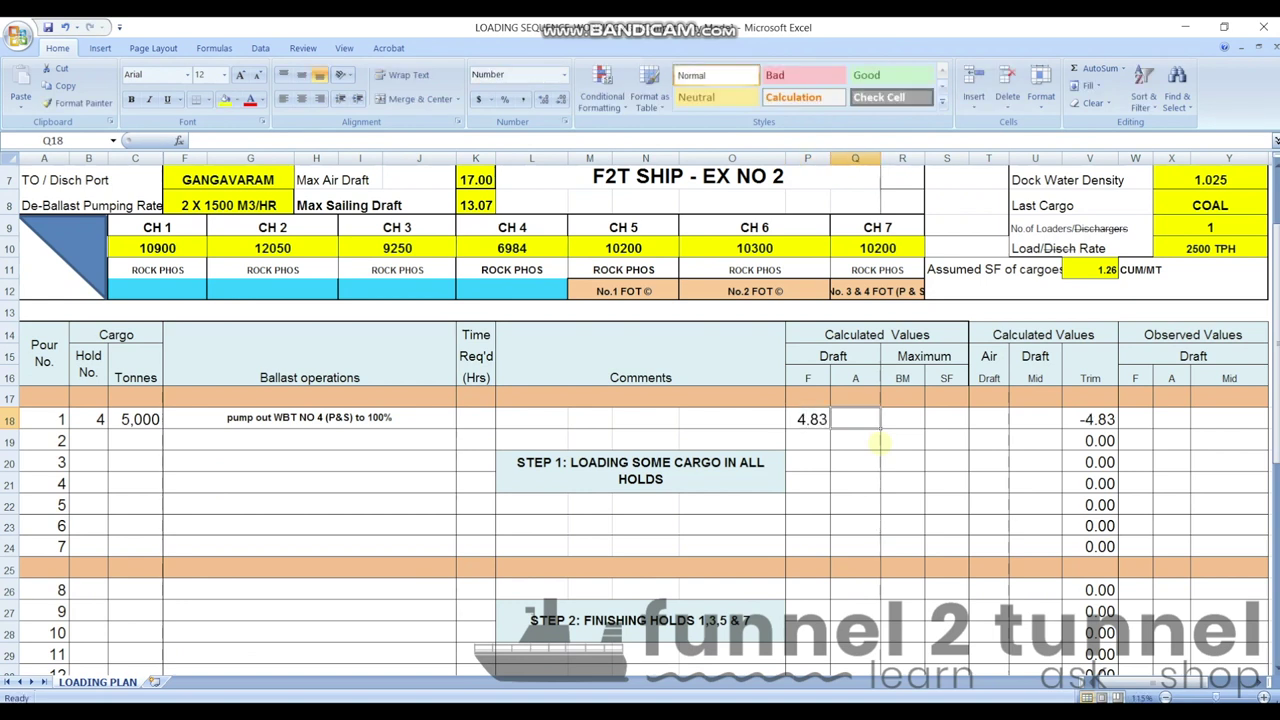
{"action": "type", "text": "7.83"}
{"action": "key", "text": "Return"}
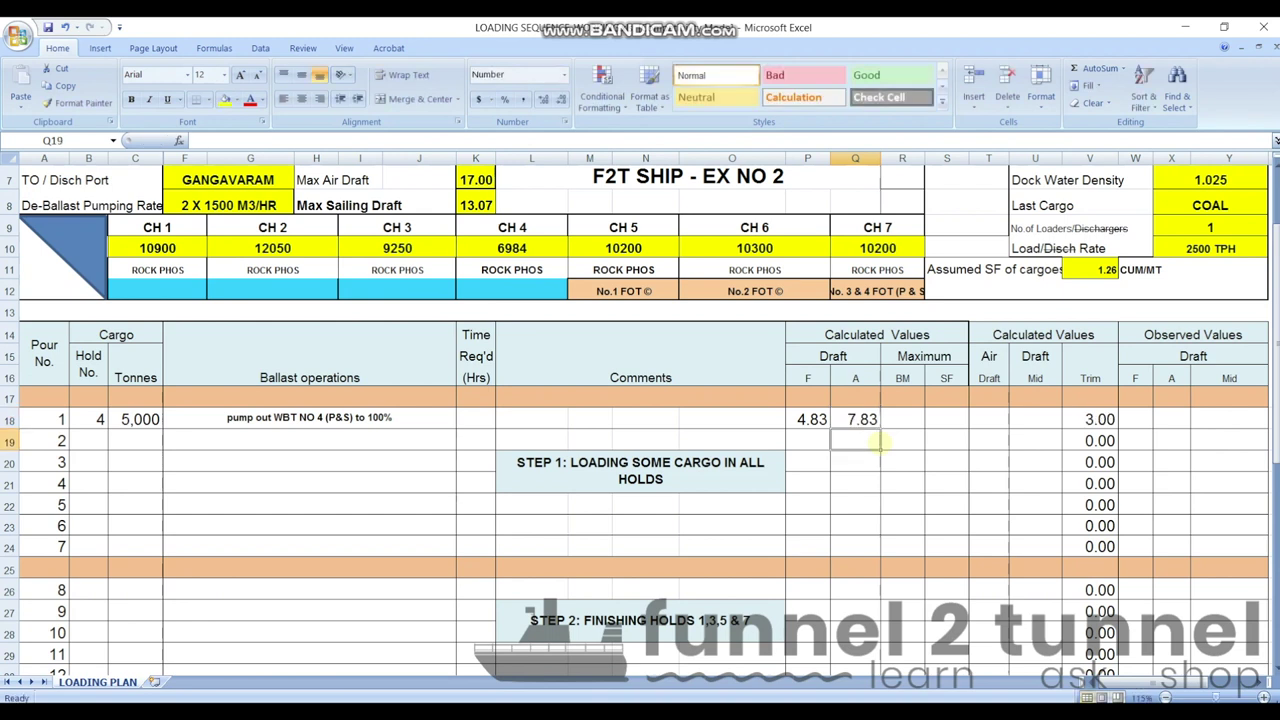
{"action": "left_click", "coordinate": [1097, 419]}
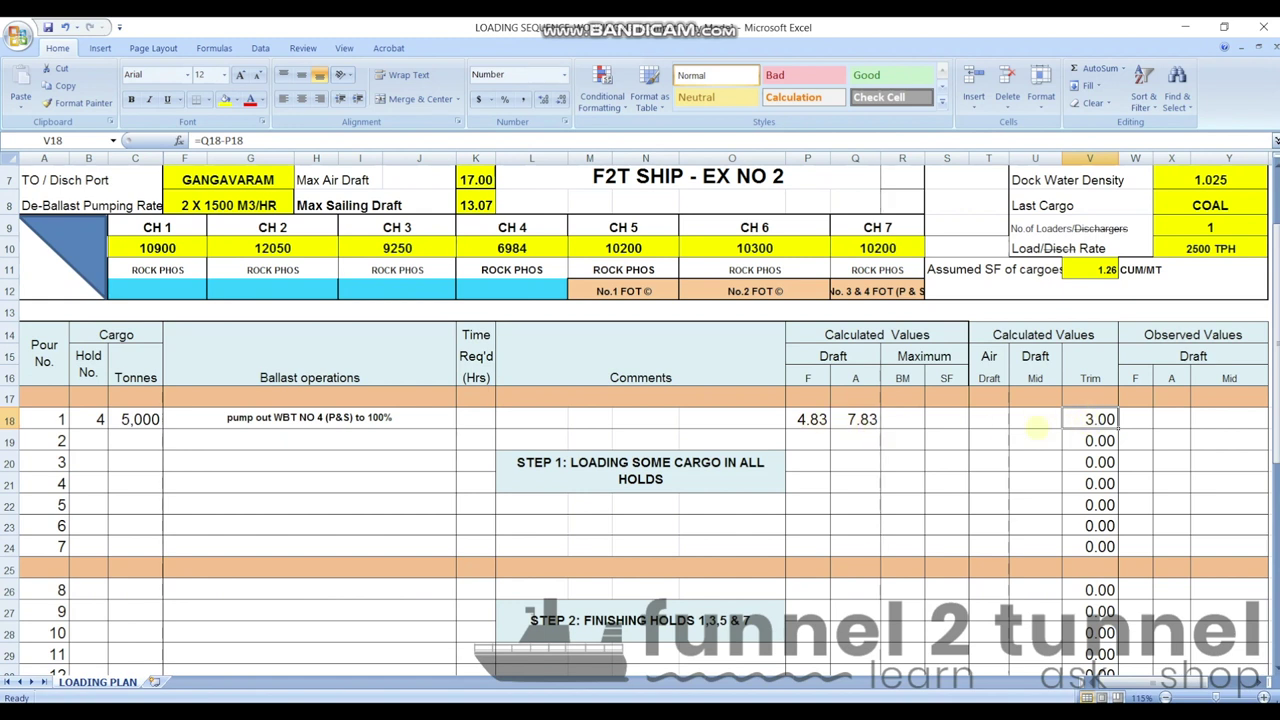
Step: Enter 58 and 51 in the two Maximum columns of the calculated values for pour 1
{"action": "left_click", "coordinate": [912, 420]}
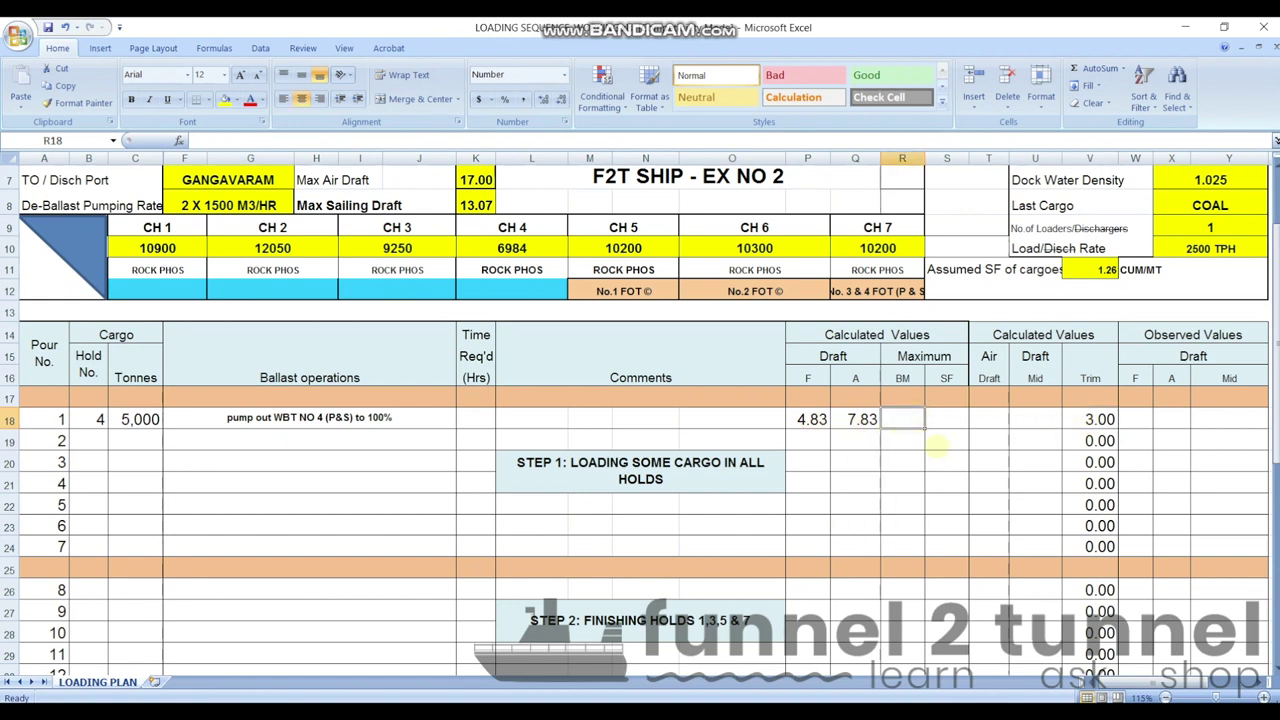
{"action": "type", "text": "58"}
{"action": "key", "text": "Tab"}
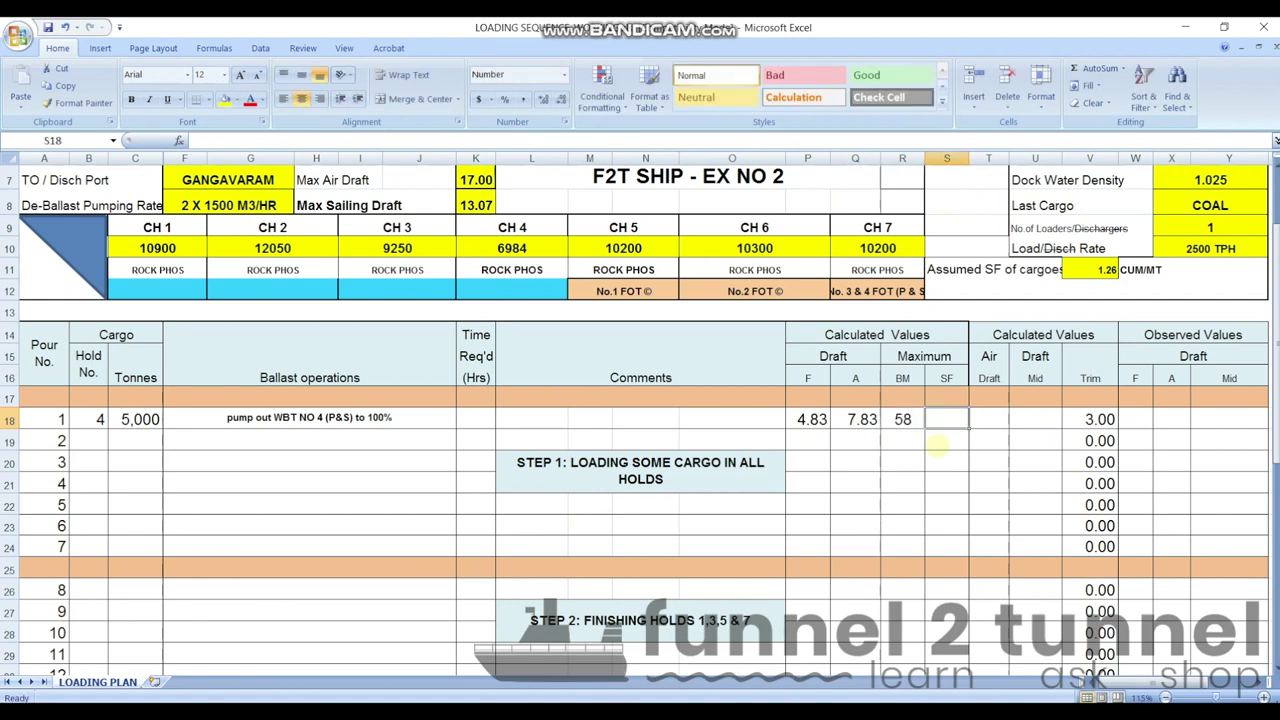
{"action": "type", "text": "51"}
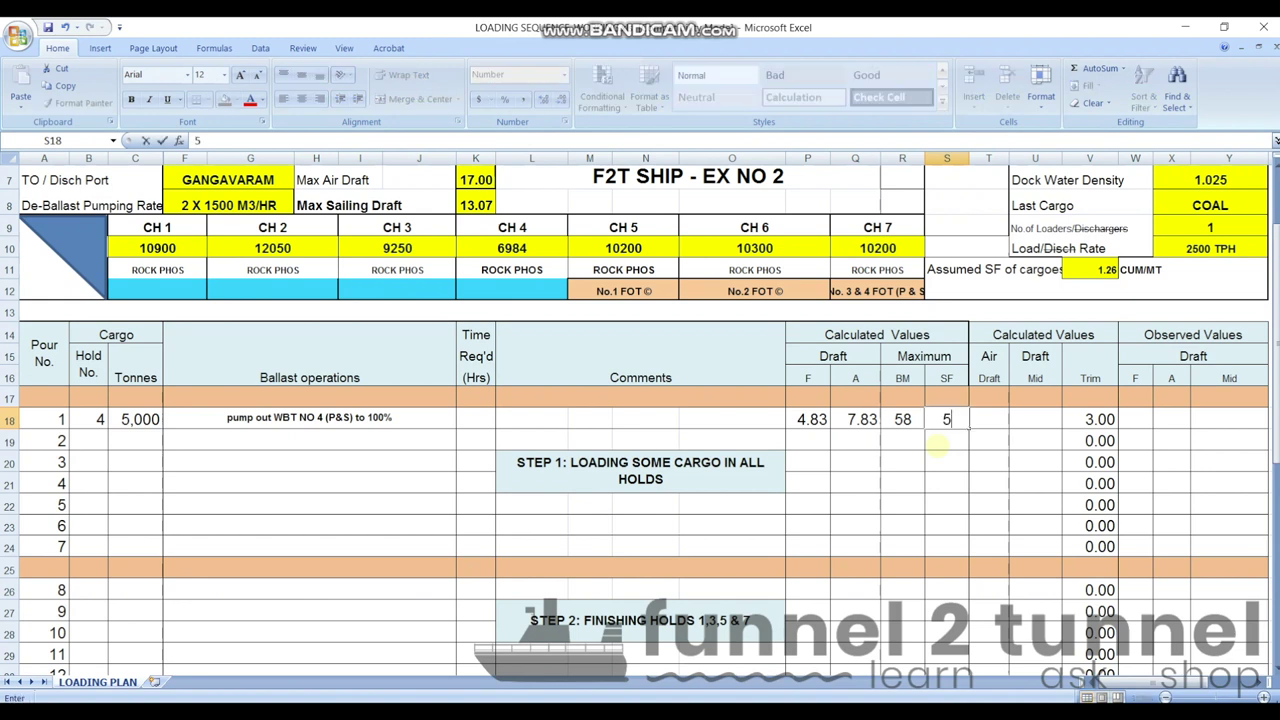
{"action": "left_click", "coordinate": [1007, 455]}
Step: Swap the two column headings under Maximum so that SF comes first and BM second
{"action": "left_click", "coordinate": [902, 377]}
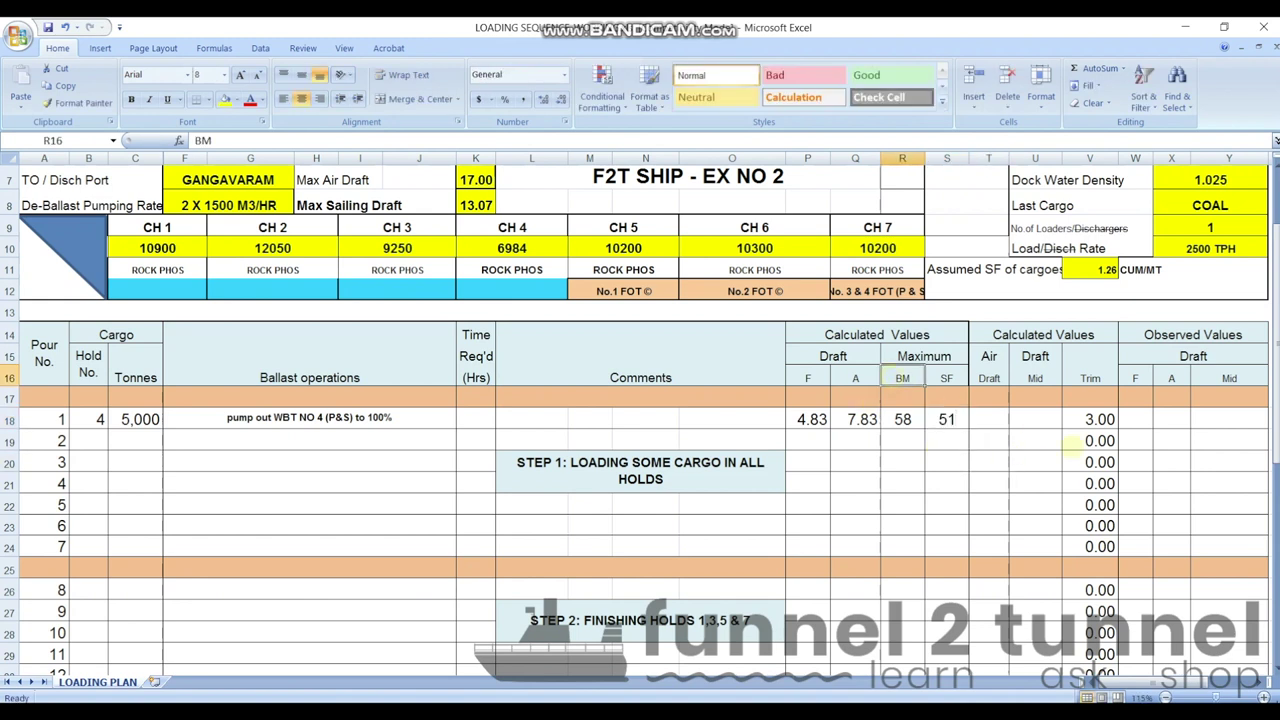
{"action": "type", "text": "sf"}
{"action": "key", "text": "BackSpace"}
{"action": "key", "text": "BackSpace"}
{"action": "type", "text": "SF"}
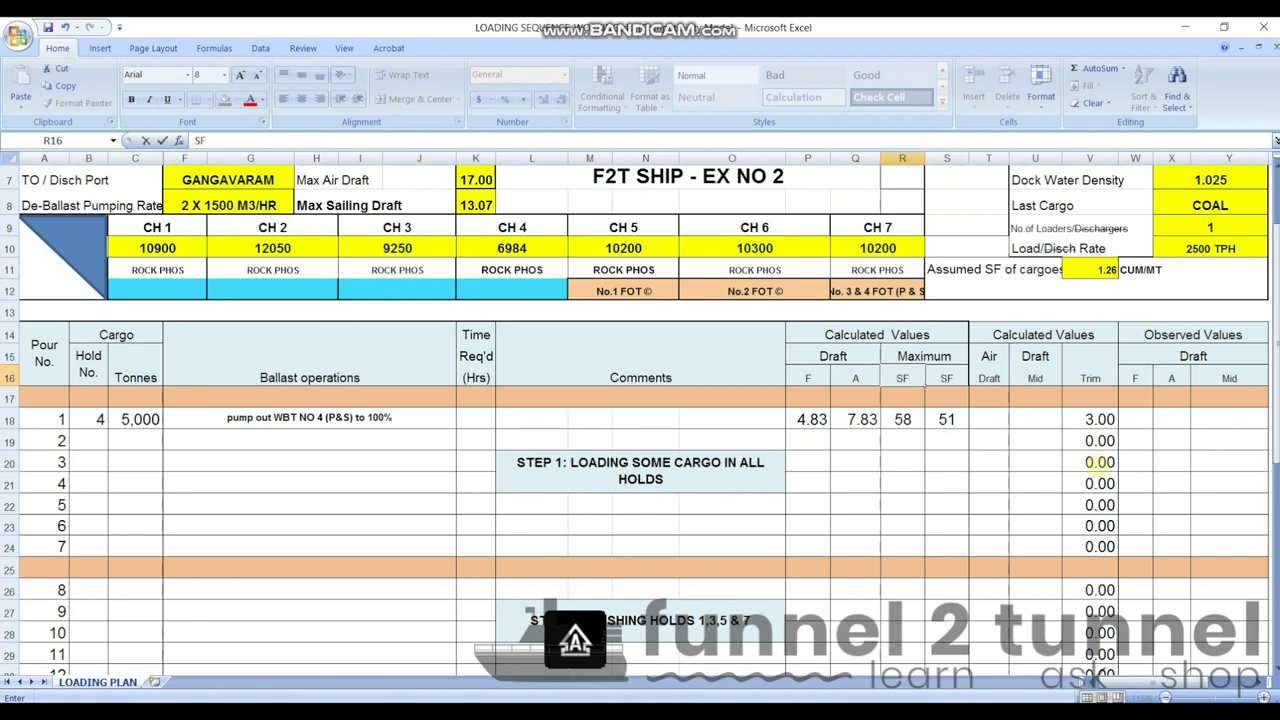
{"action": "left_click", "coordinate": [946, 377]}
{"action": "type", "text": "BM"}
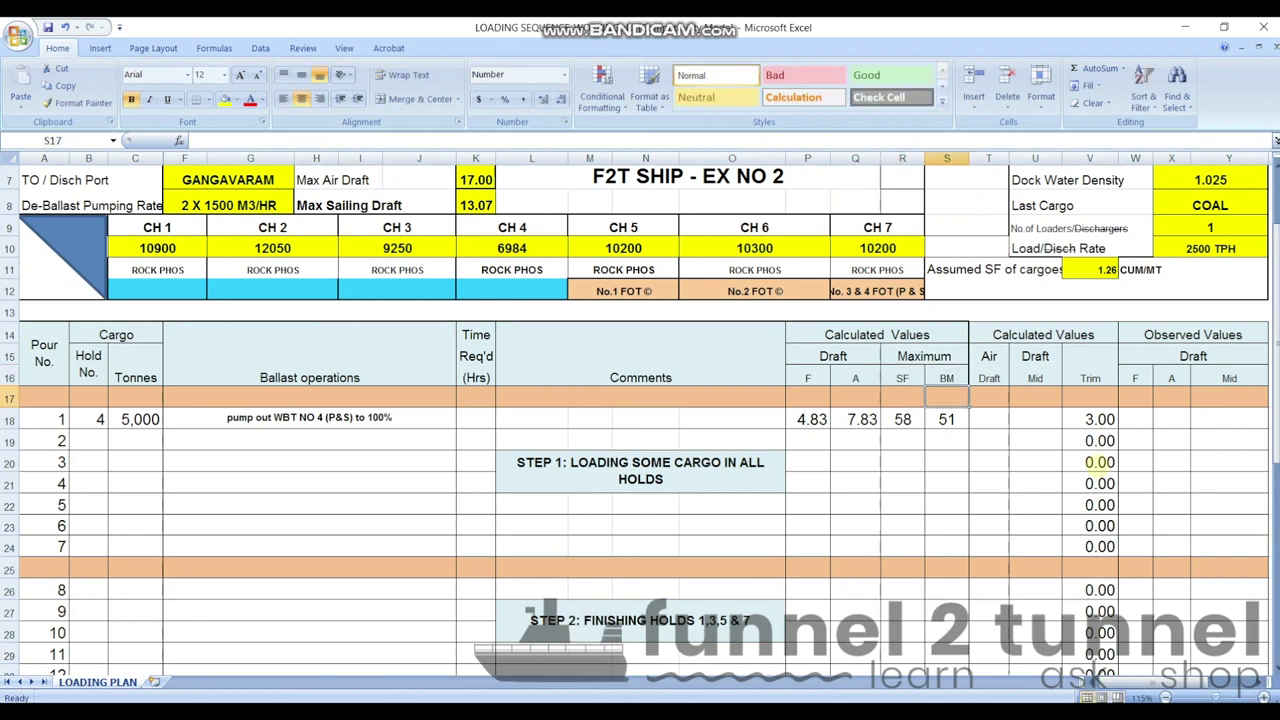
{"action": "left_click", "coordinate": [915, 422]}
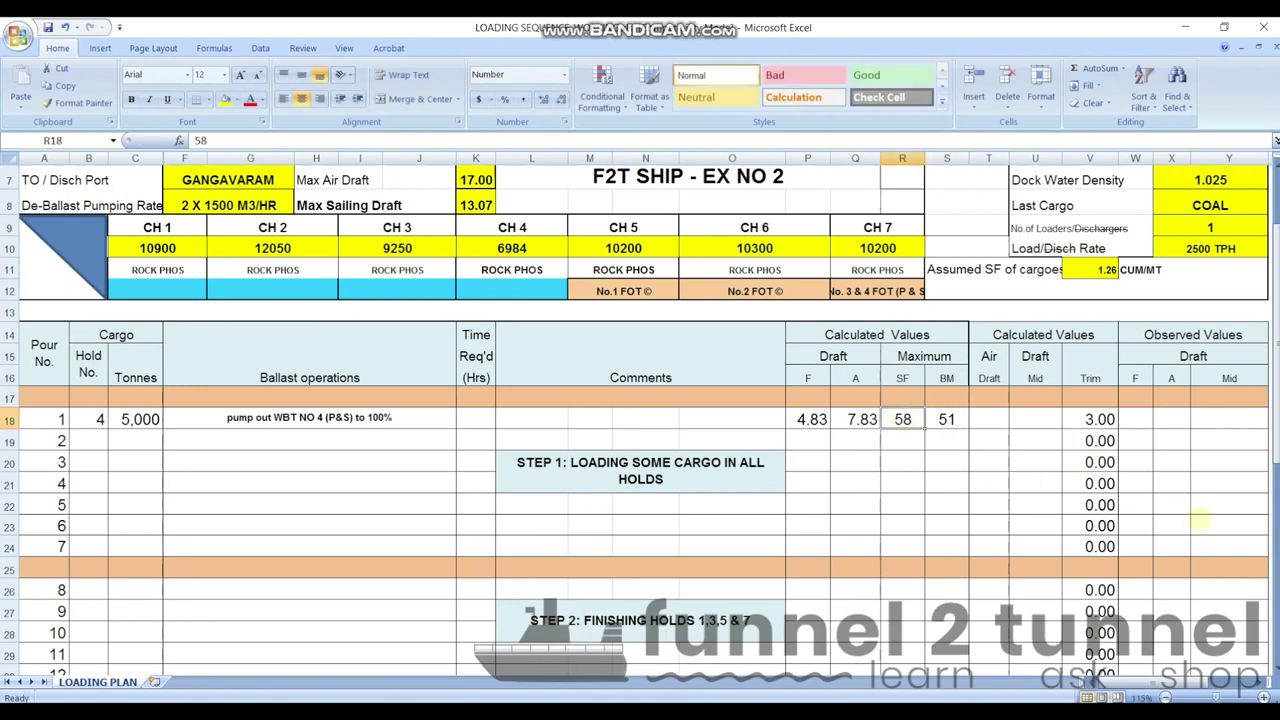
{"action": "left_click", "coordinate": [1013, 485]}
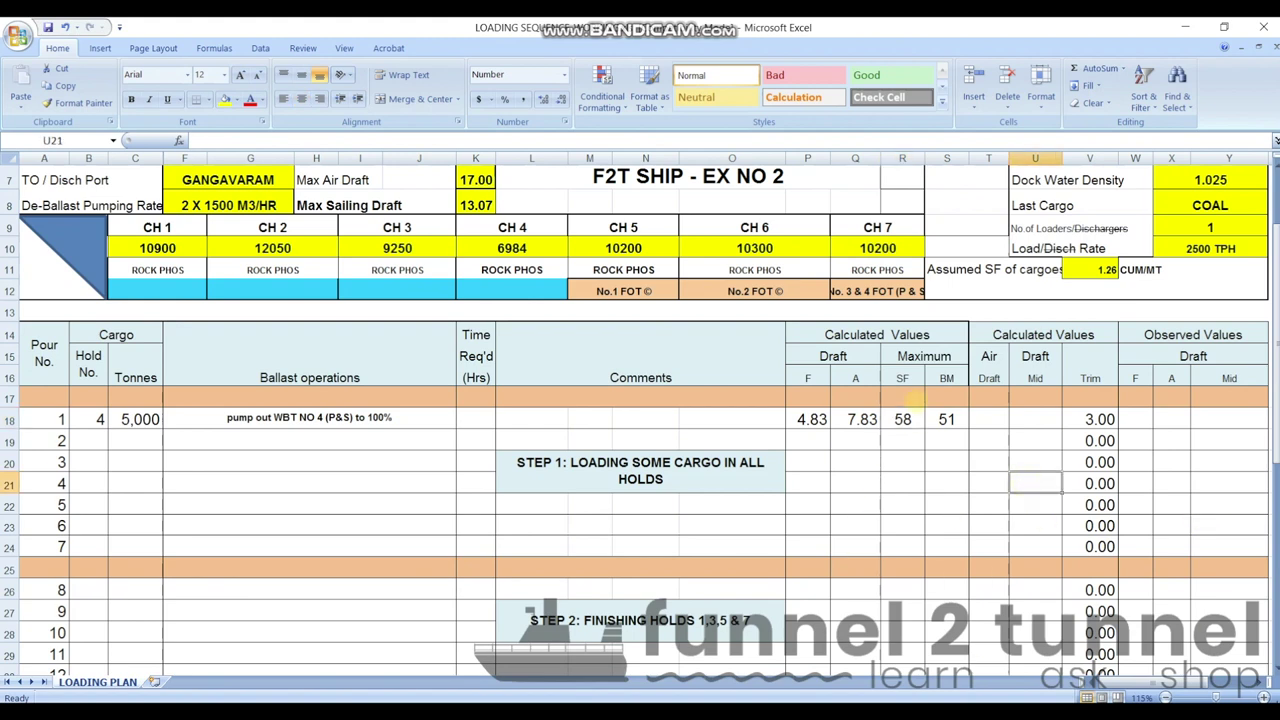
Step: Compare the maximum shear force and bending moment percentages in OEC LOAD-MASTER with the pour 1 entries in Excel
{"action": "key", "text": "alt+Tab"}
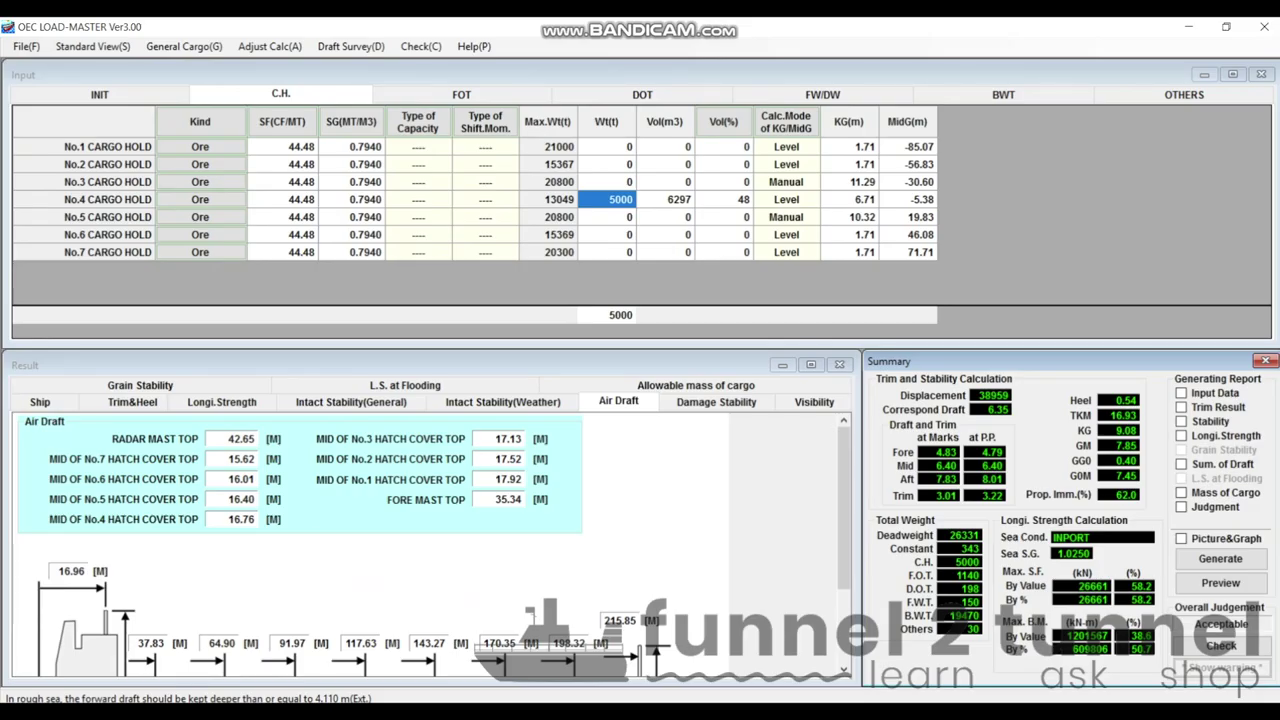
{"action": "key", "text": "alt+Tab"}
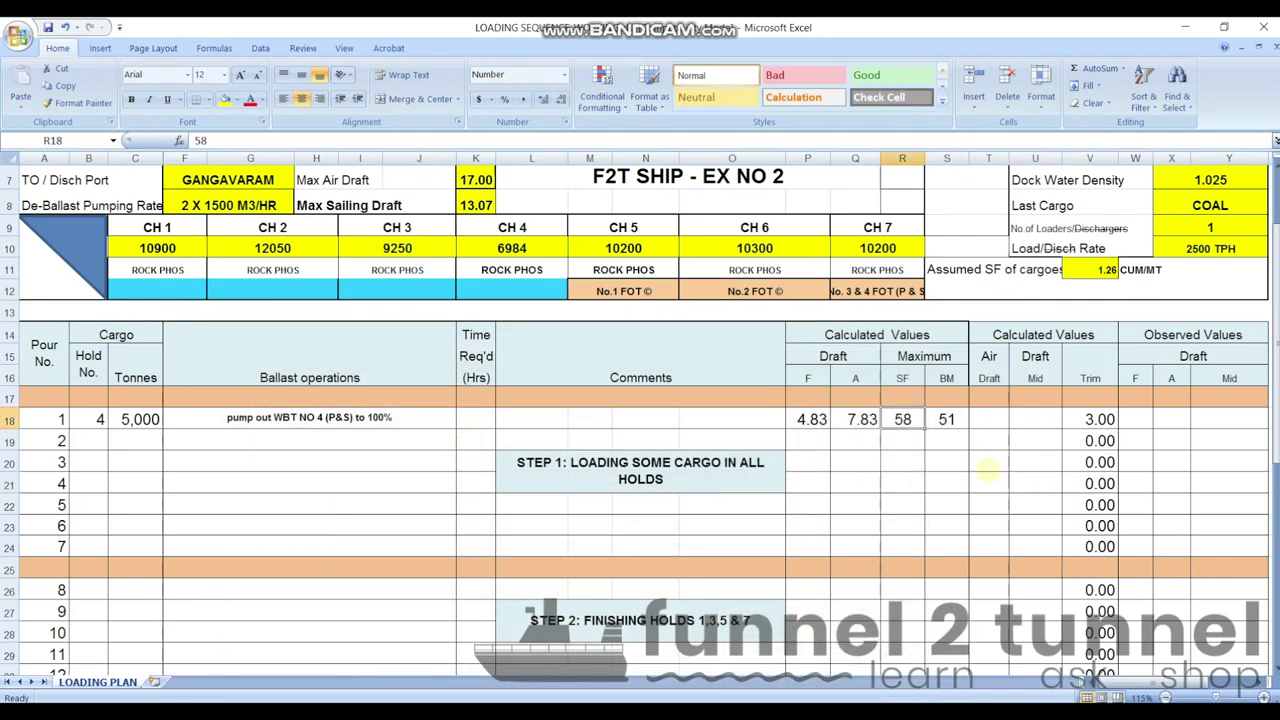
{"action": "key", "text": "Right"}
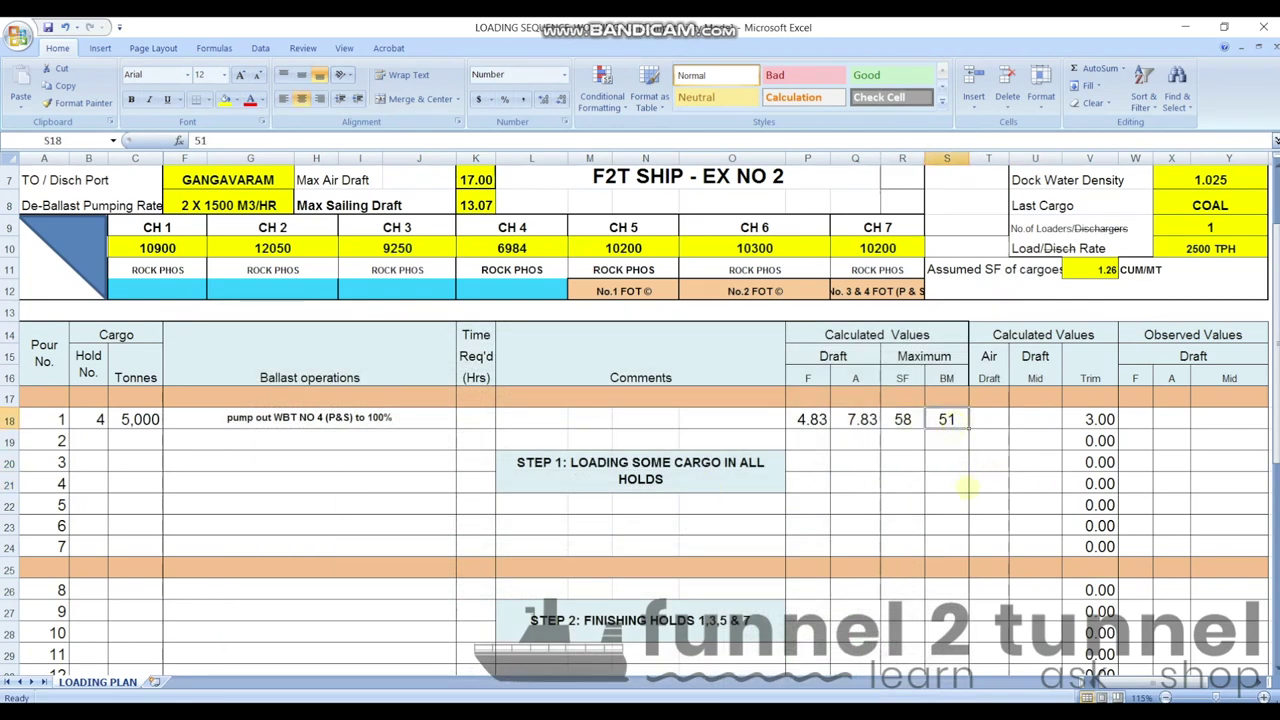
{"action": "key", "text": "Right"}
{"action": "key", "text": "Down"}
{"action": "key", "text": "Down"}
{"action": "key", "text": "Down"}
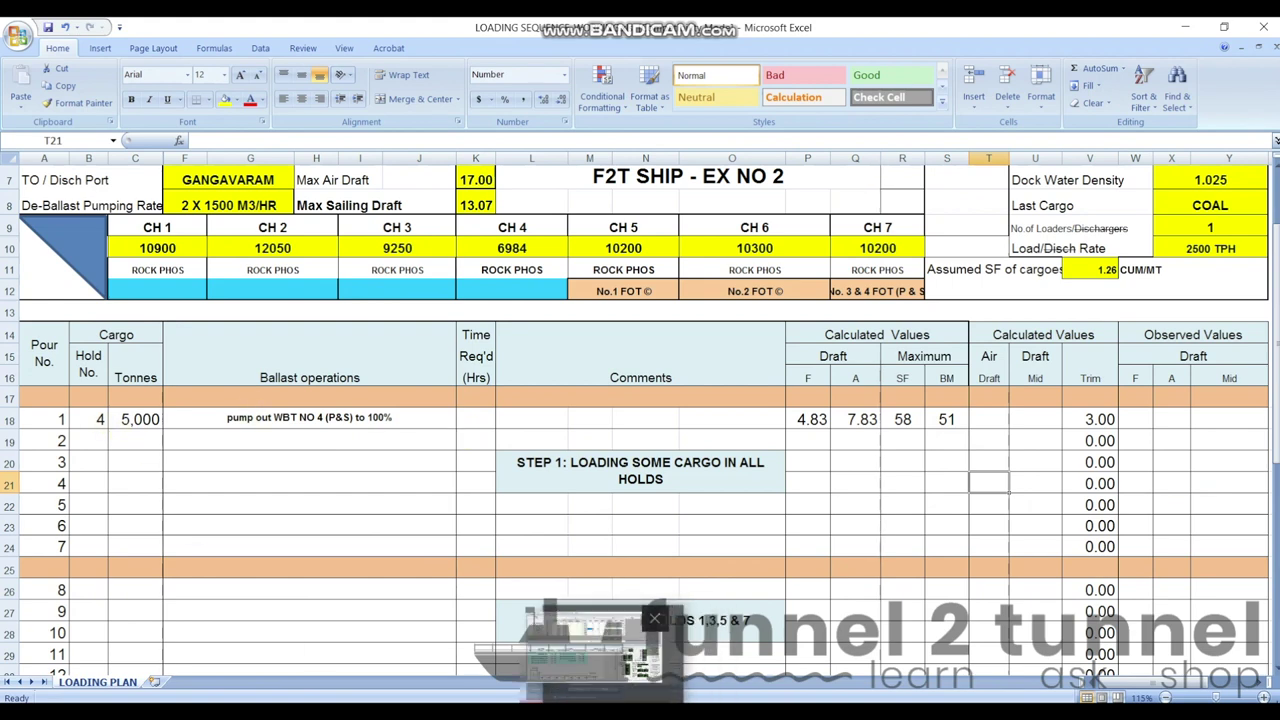
Step: Switch to OEC LOAD-MASTER and set the No.2 cargo hold's weight to 6000 t
{"action": "key", "text": "alt+Tab"}
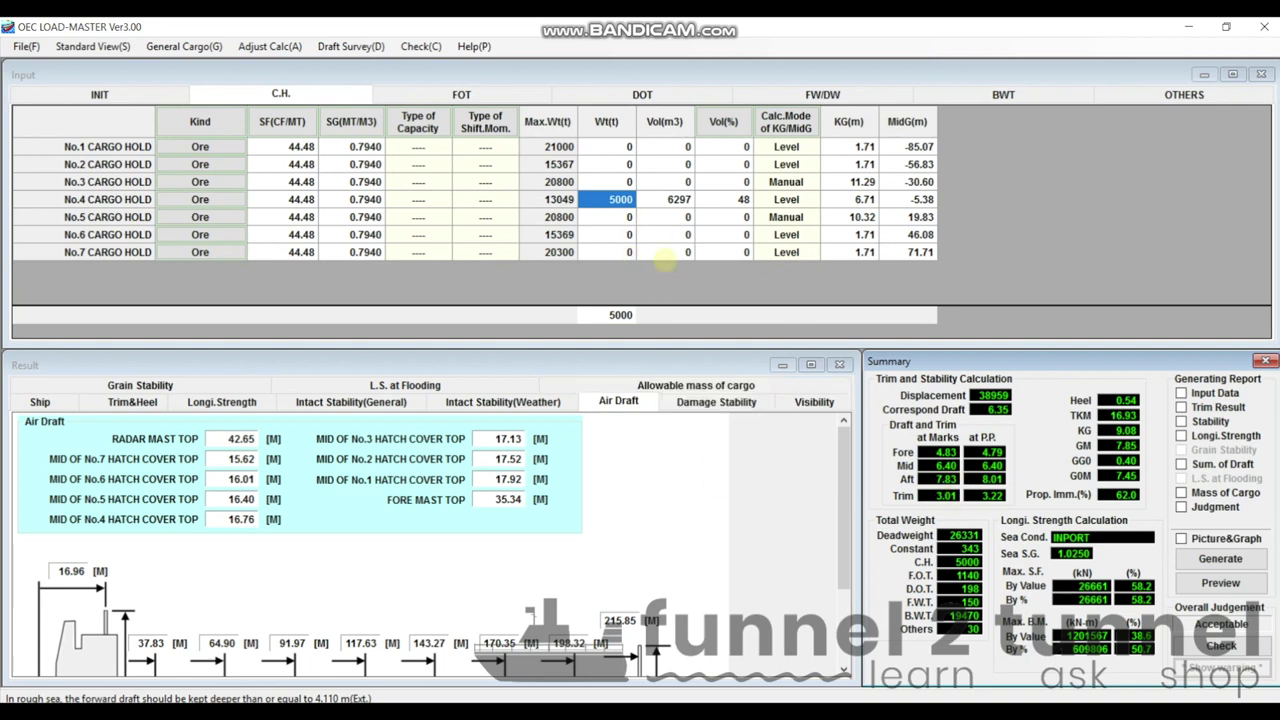
{"action": "left_click", "coordinate": [647, 291]}
{"action": "key", "text": "Up"}
{"action": "key", "text": "Up"}
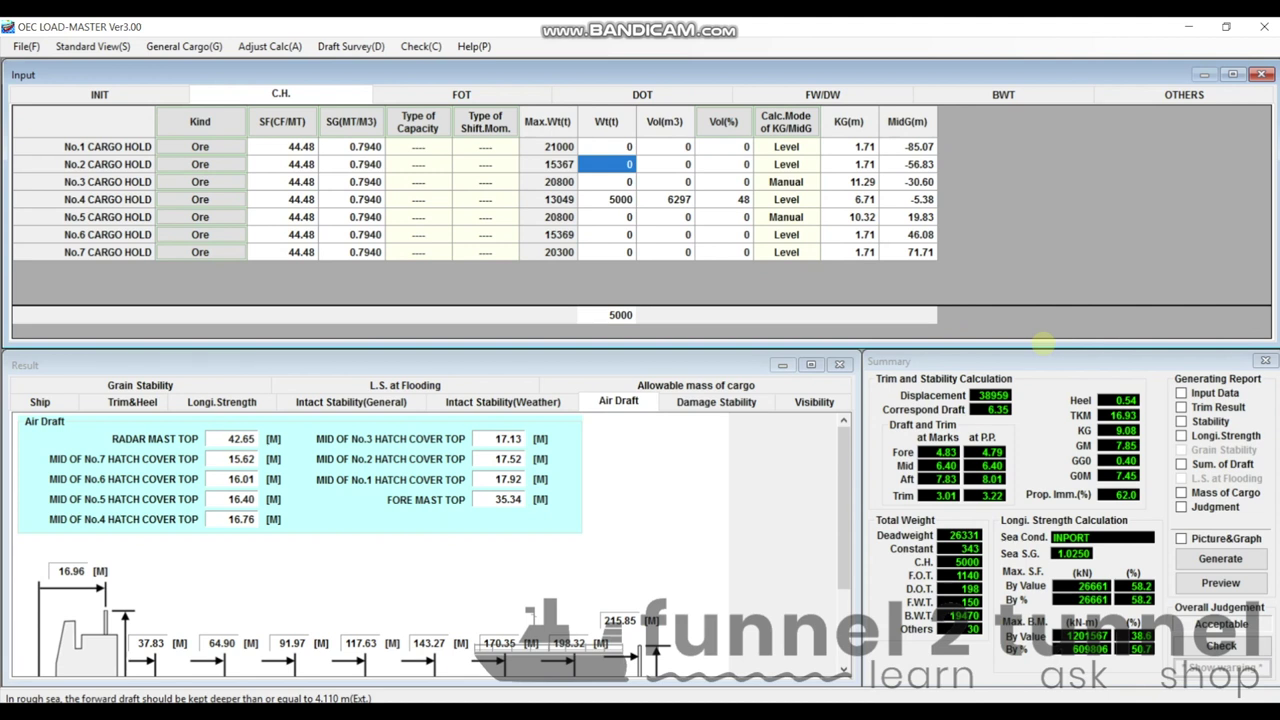
{"action": "type", "text": "6000"}
{"action": "key", "text": "BackSpace"}
{"action": "key", "text": "BackSpace"}
{"action": "key", "text": "BackSpace"}
{"action": "key", "text": "BackSpace"}
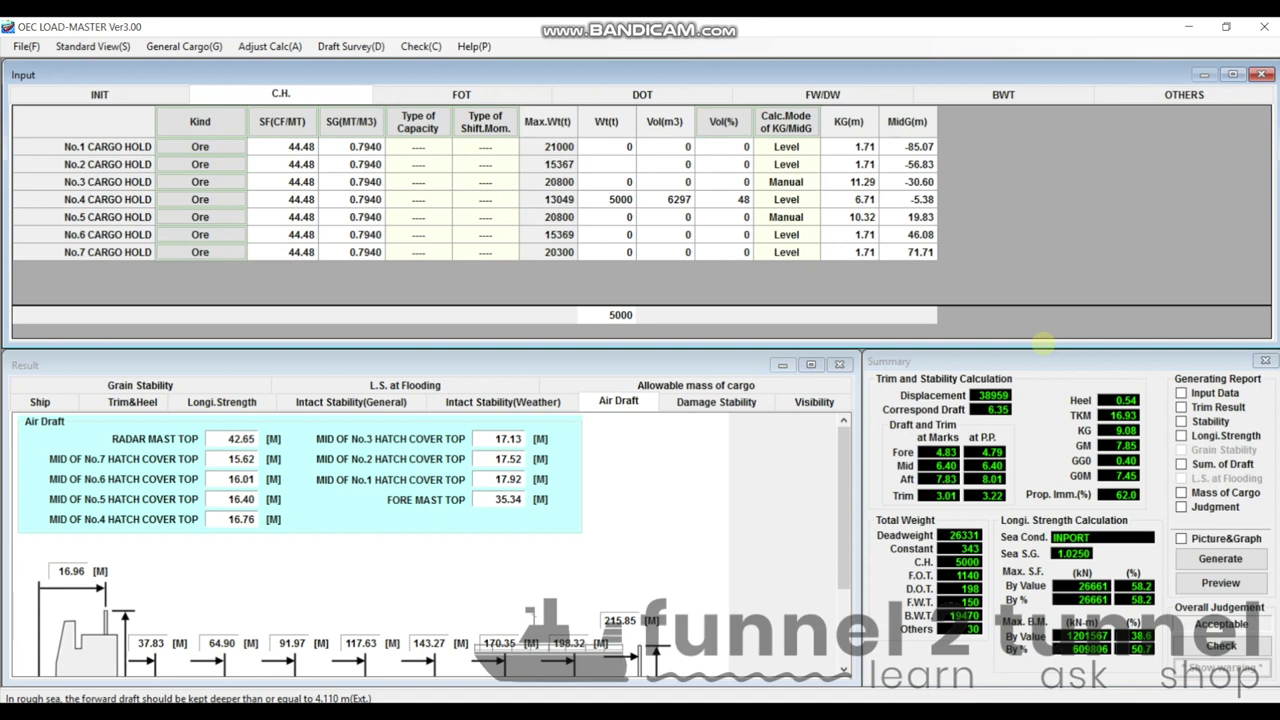
{"action": "type", "text": "6000"}
{"action": "key", "text": "Return"}
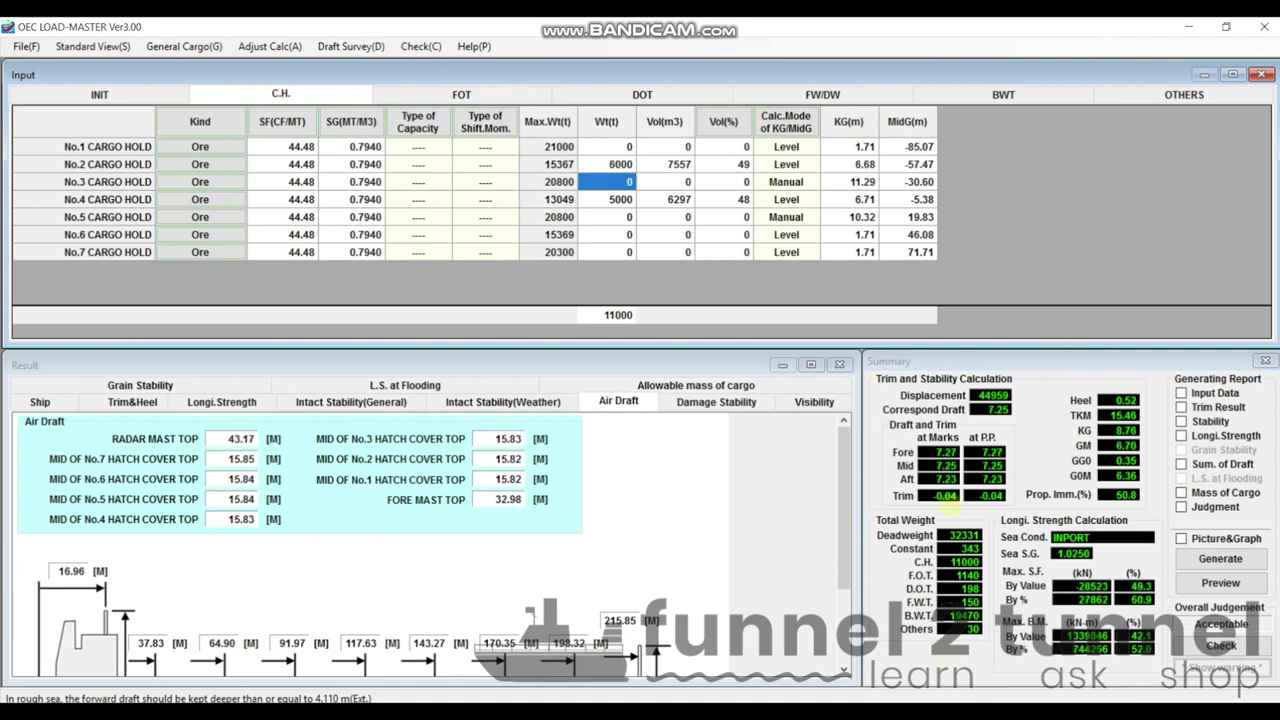
Step: Set the ballast weights of the No.2/3 W.B.T. port and starboard tanks to 20 t each and check the resulting drafts
{"action": "left_click", "coordinate": [945, 495]}
{"action": "left_click_drag", "start_coordinate": [903, 497], "coordinate": [948, 496]}
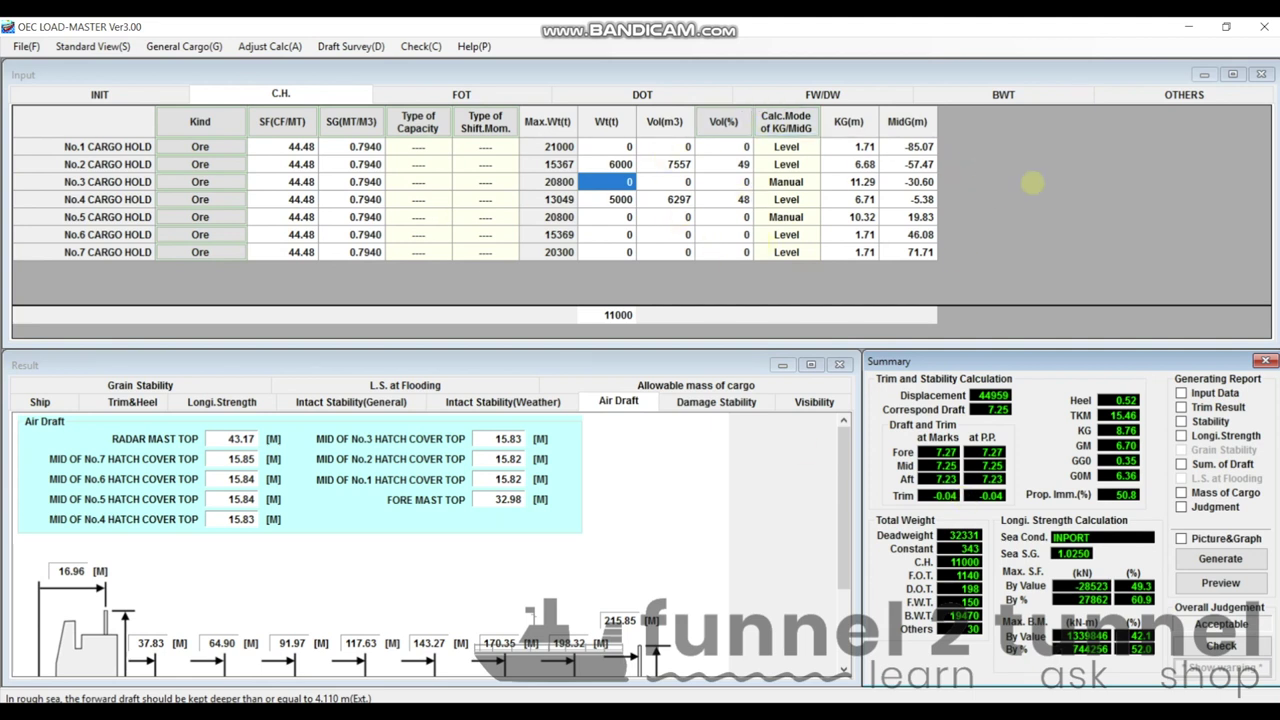
{"action": "left_click", "coordinate": [1004, 94]}
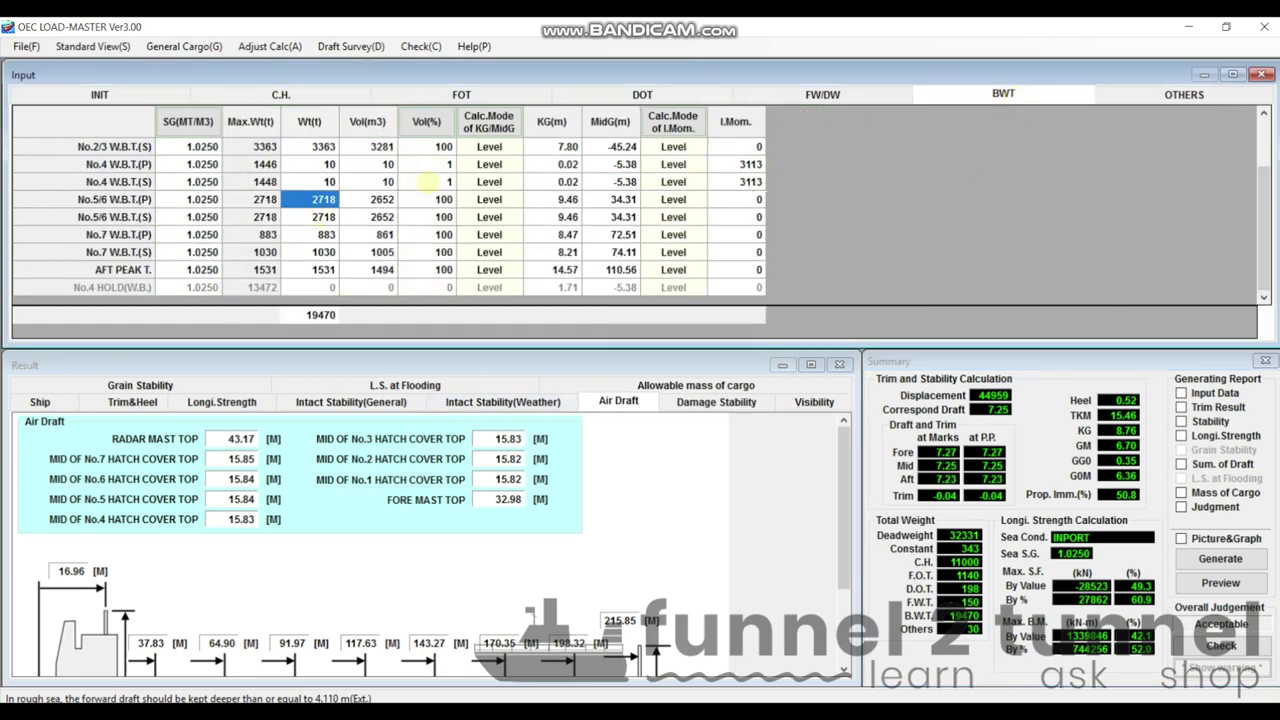
{"action": "scroll", "coordinate": [424, 265], "scroll_direction": "up", "scroll_amount": 1}
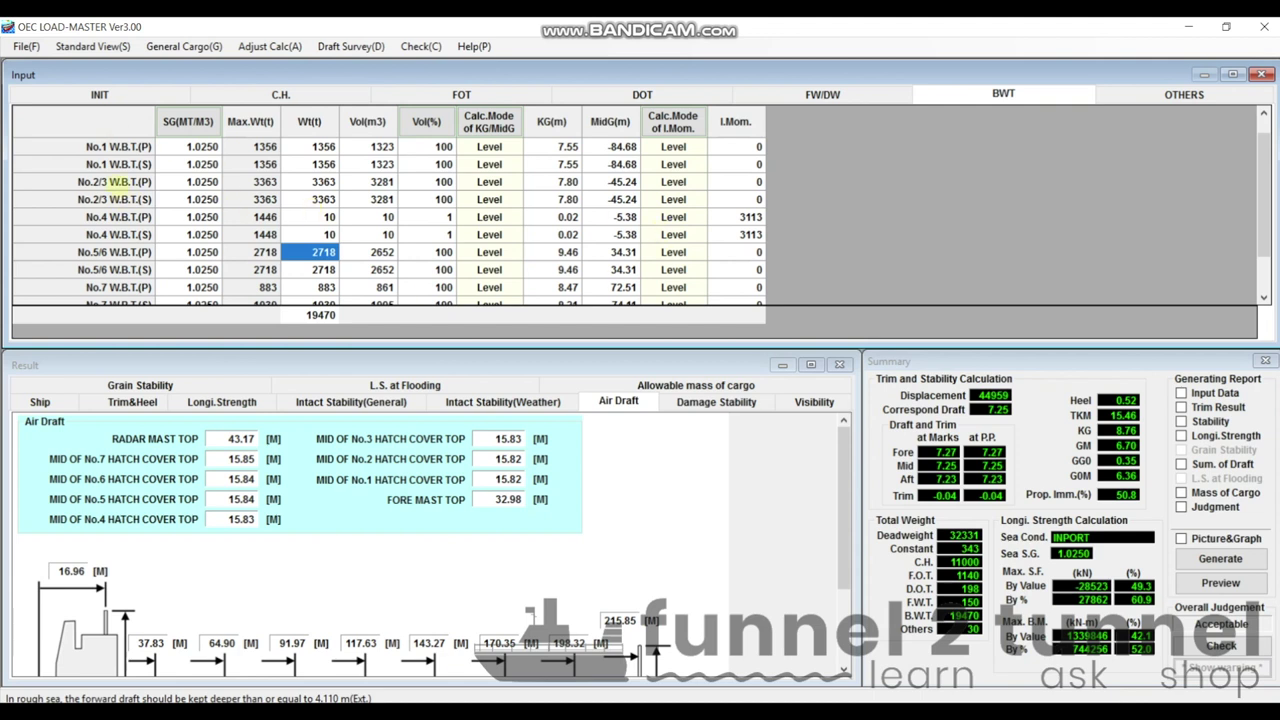
{"action": "left_click", "coordinate": [120, 182]}
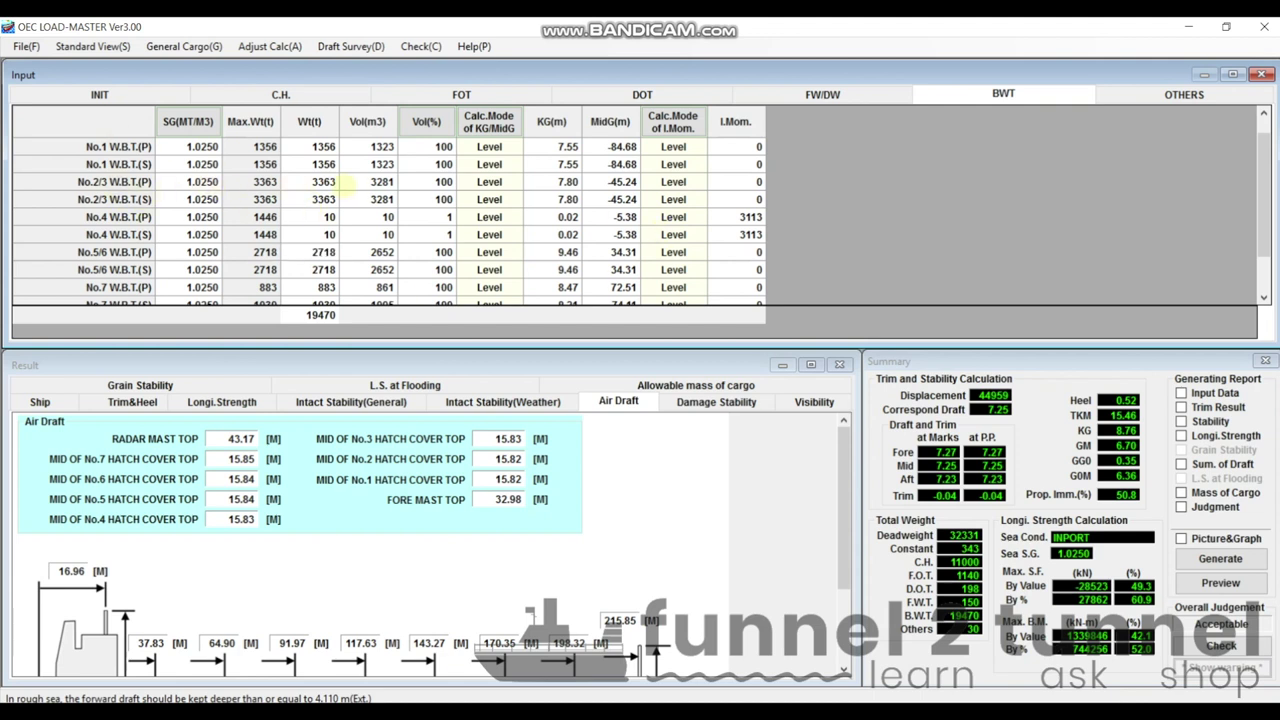
{"action": "left_click", "coordinate": [325, 182]}
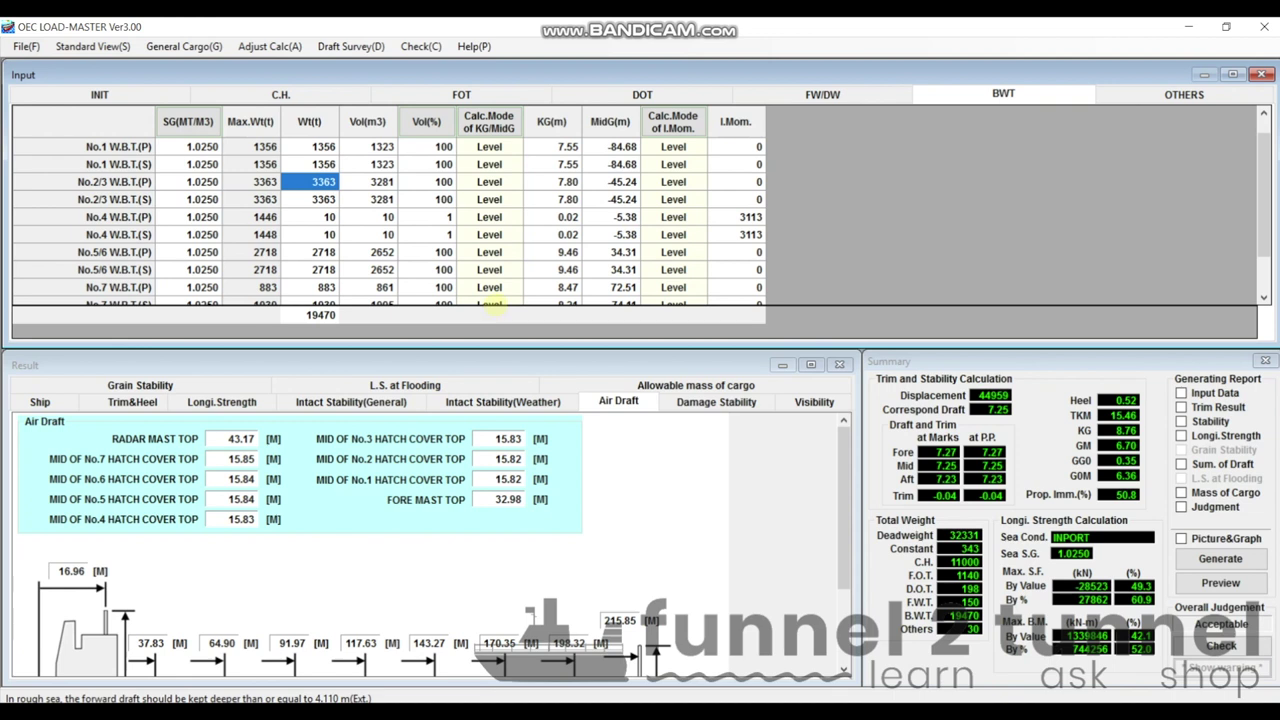
{"action": "key", "text": "BackSpace"}
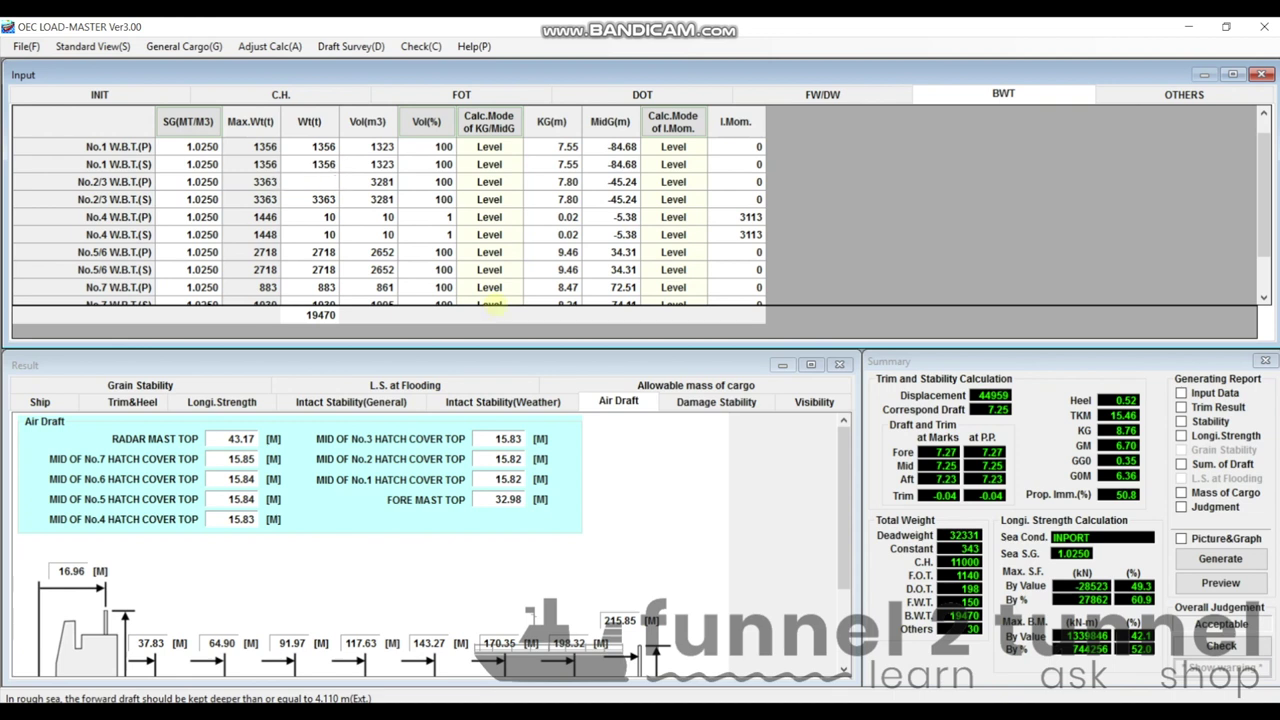
{"action": "type", "text": "20"}
{"action": "key", "text": "Return"}
{"action": "key", "text": "BackSpace"}
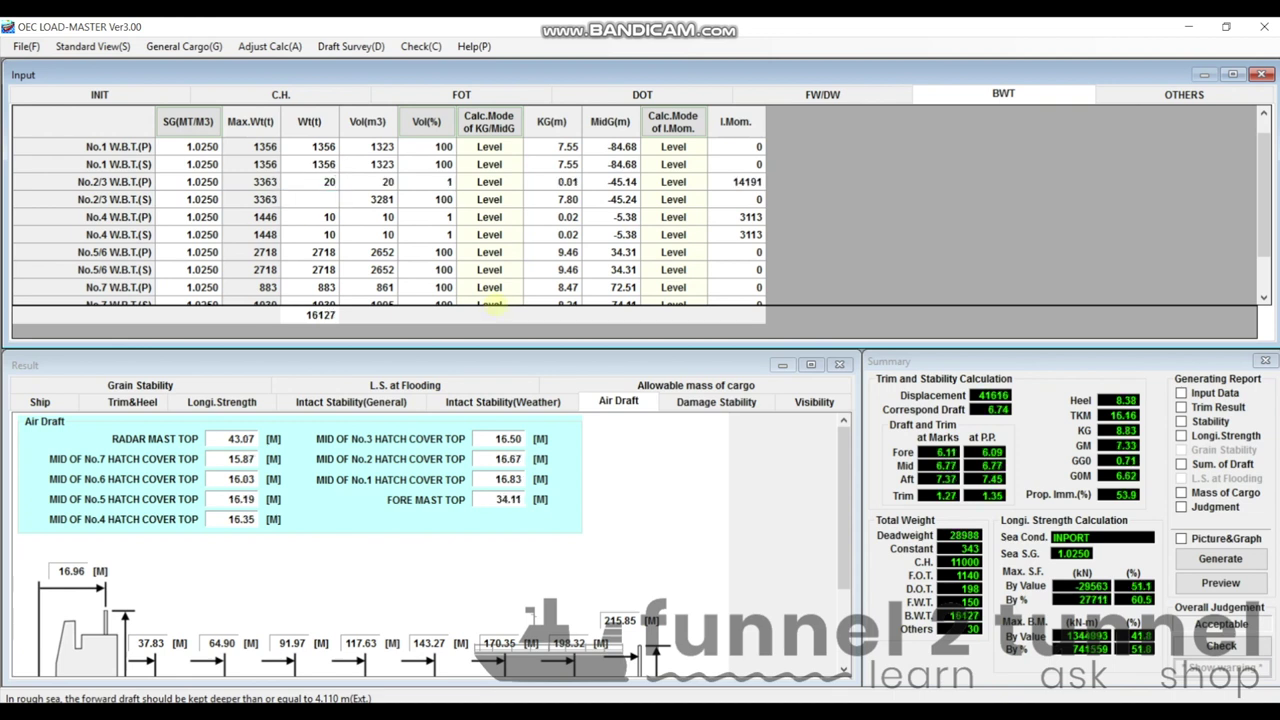
{"action": "type", "text": "20"}
{"action": "key", "text": "Return"}
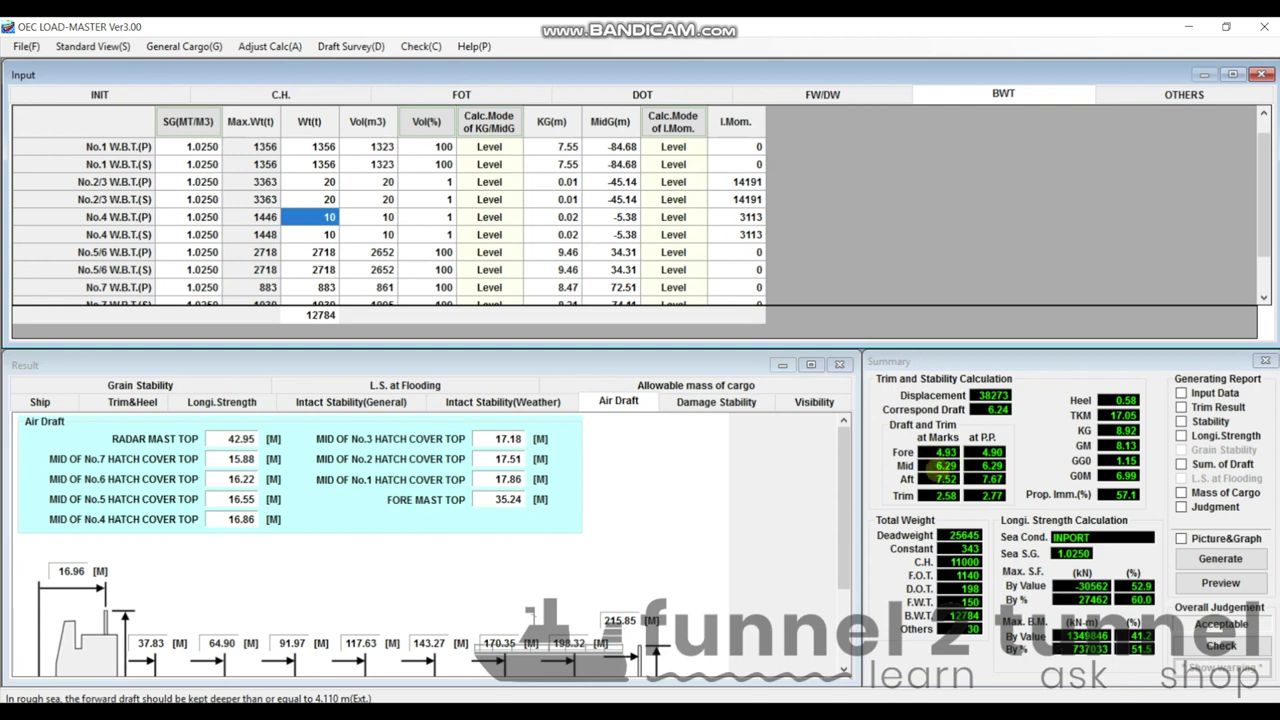
{"action": "left_click", "coordinate": [933, 471]}
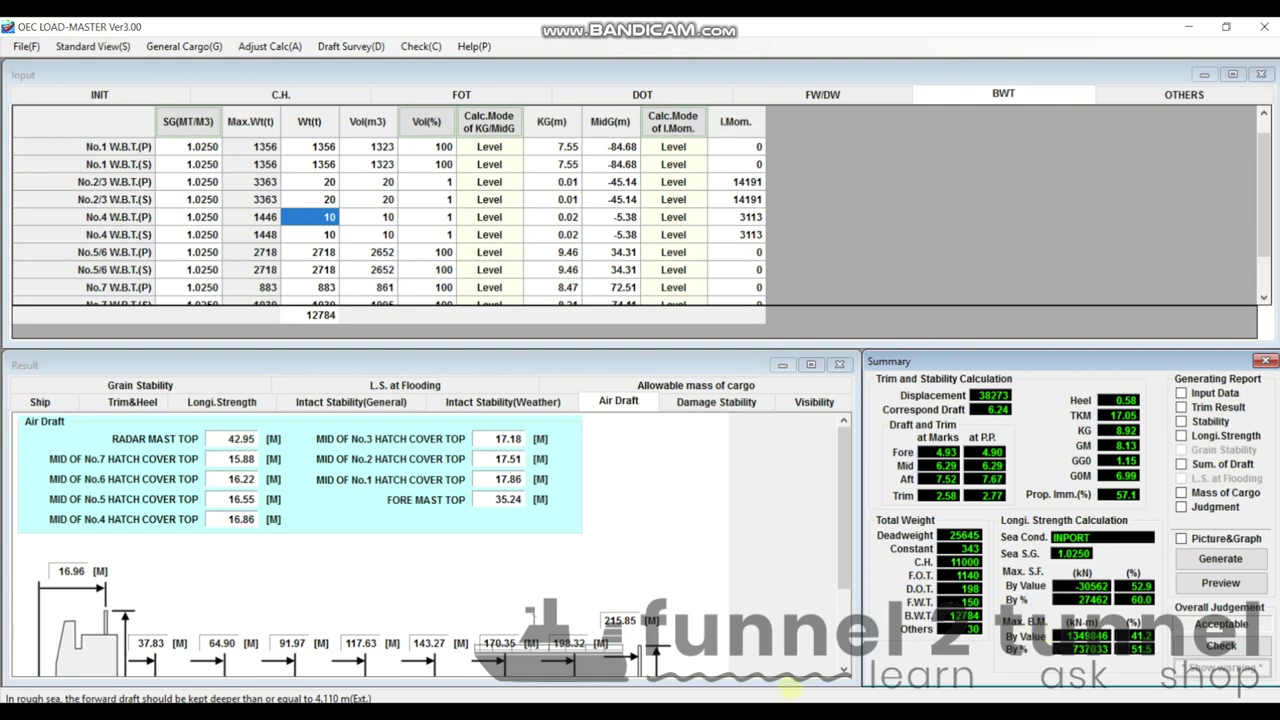
Step: Switch to Excel and record pour 2 as hold 2, 6000 tonnes, with the ballast operation "PUMP OUT WBT NO 2/3 (P&S) TO 100%"
{"action": "key", "text": "alt+Tab"}
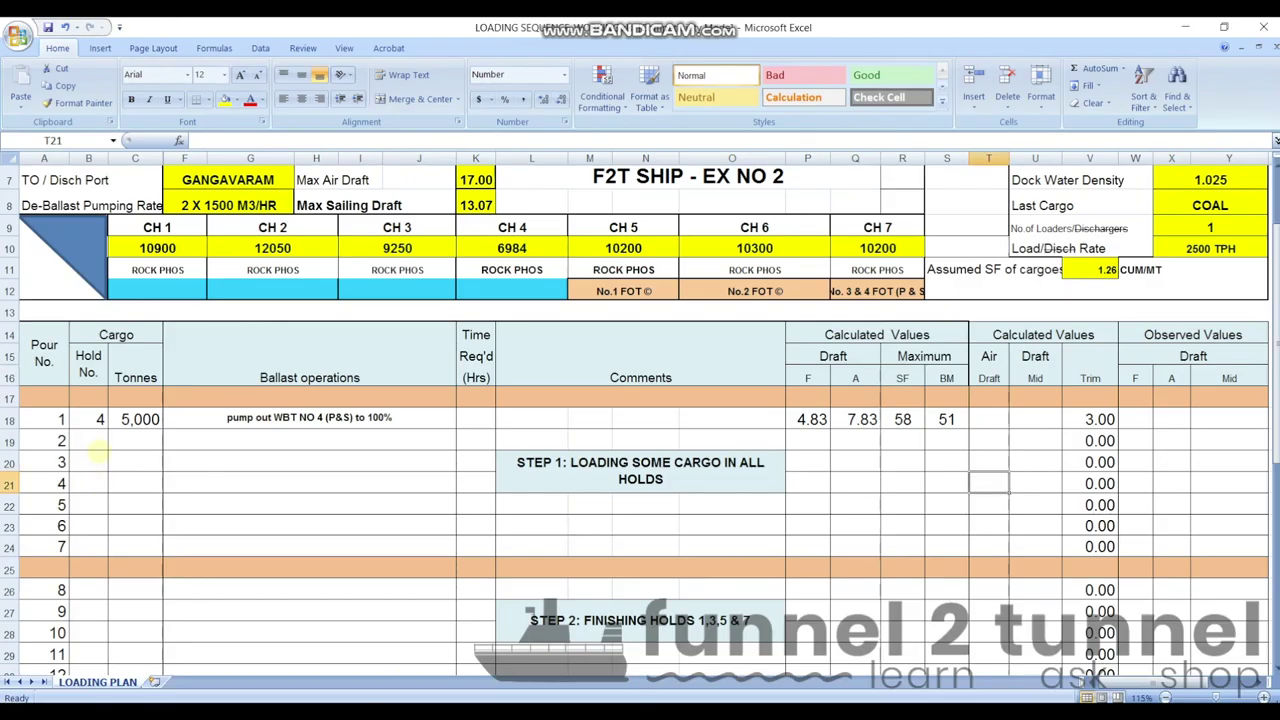
{"action": "type", "text": "2"}
{"action": "key", "text": "Tab"}
{"action": "type", "text": "6000"}
{"action": "key", "text": "Tab"}
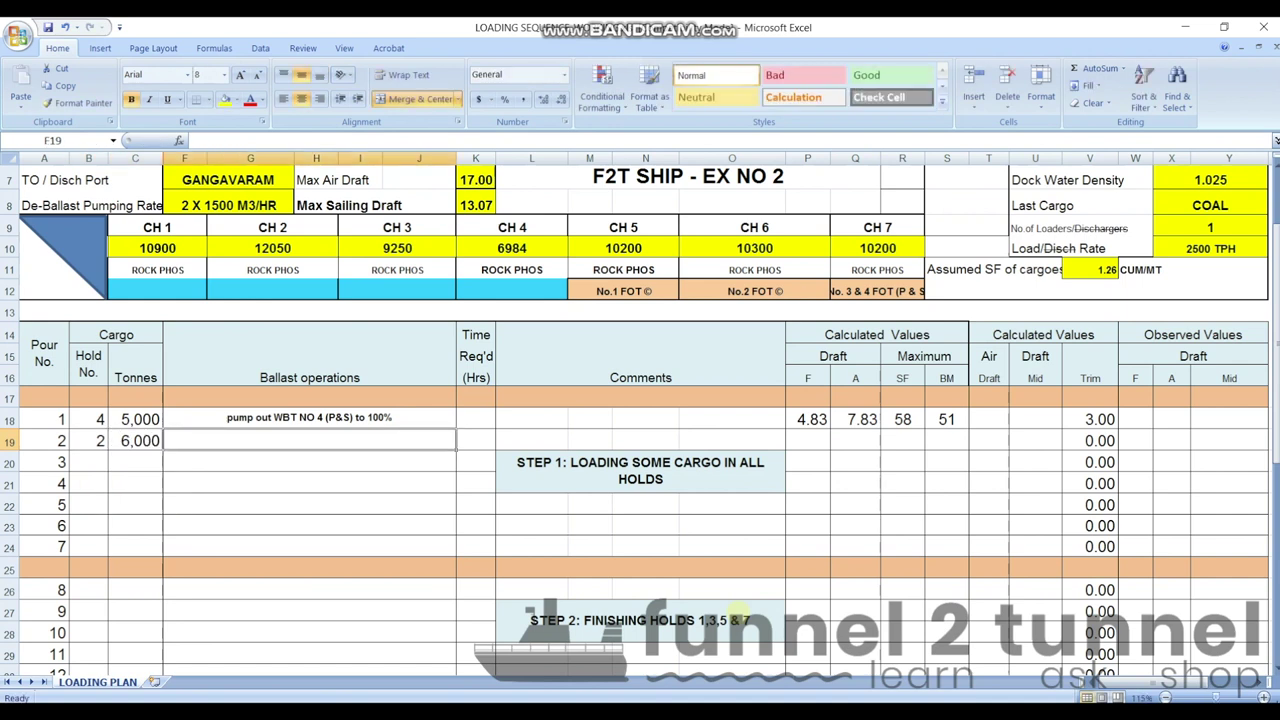
{"action": "type", "text": "PUMP OUT WBT "}
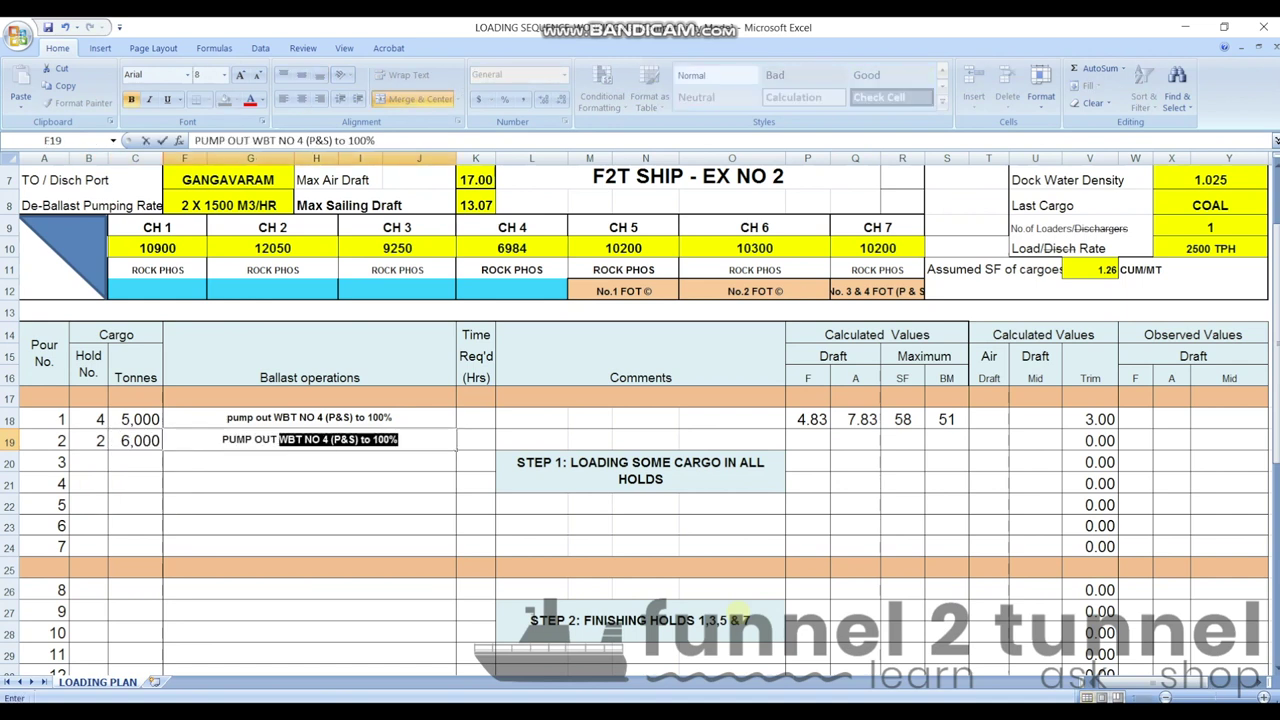
{"action": "type", "text": "NO 2/3 (P&S) TO 100%"}
Step: Enter pour 2's calculated forward draft 4.93, aft draft 7.52, maximum SF 60 and maximum BM 52
{"action": "left_click", "coordinate": [808, 440]}
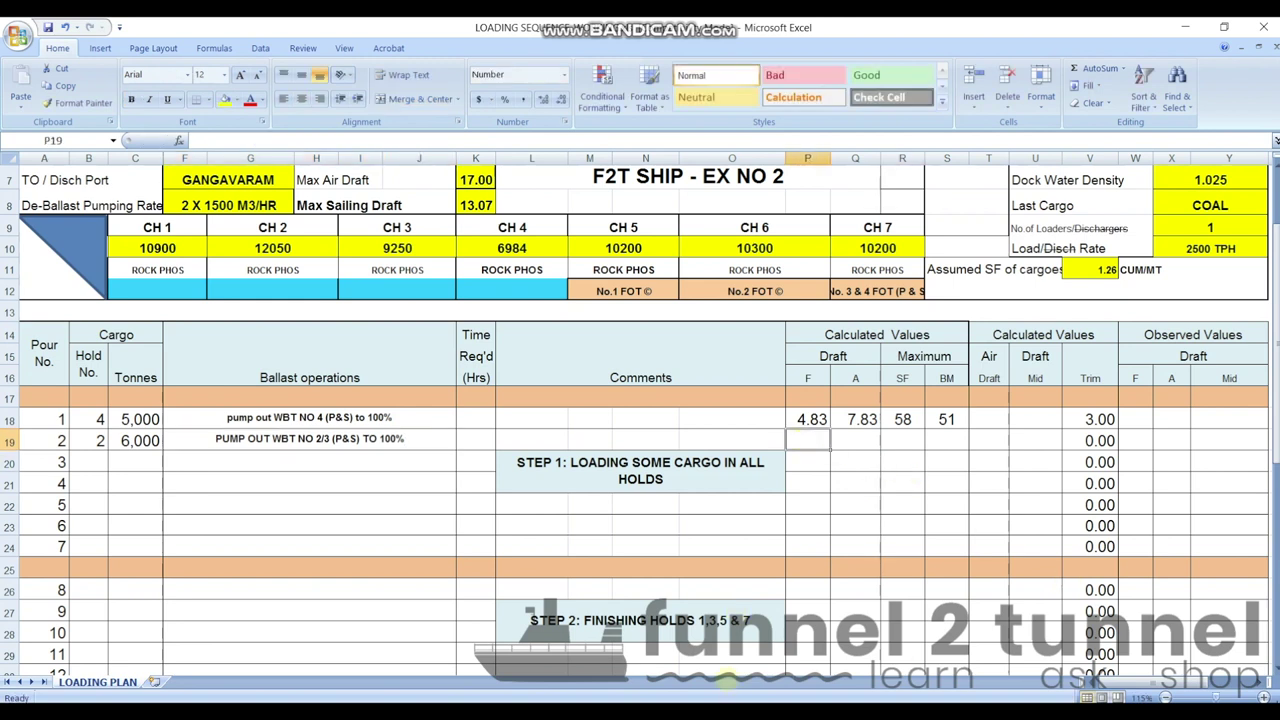
{"action": "type", "text": "4.93"}
{"action": "key", "text": "Tab"}
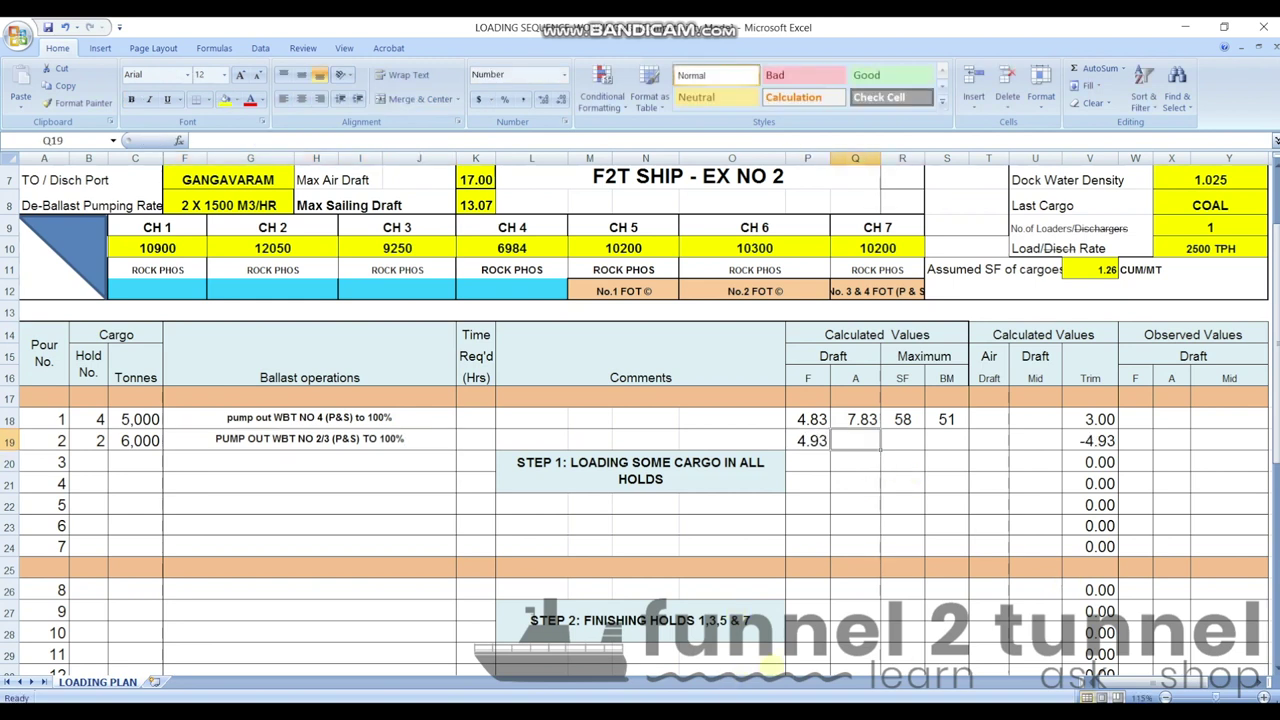
{"action": "type", "text": "7.52"}
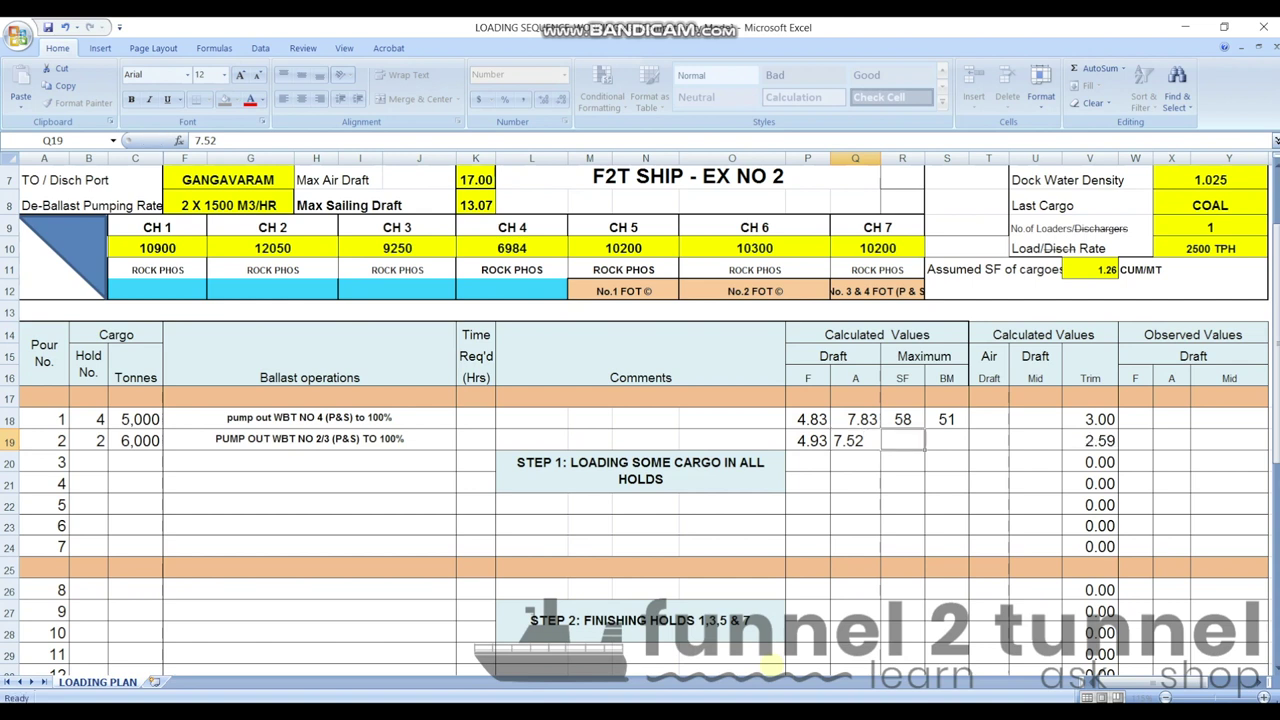
{"action": "key", "text": "Tab"}
{"action": "type", "text": "60"}
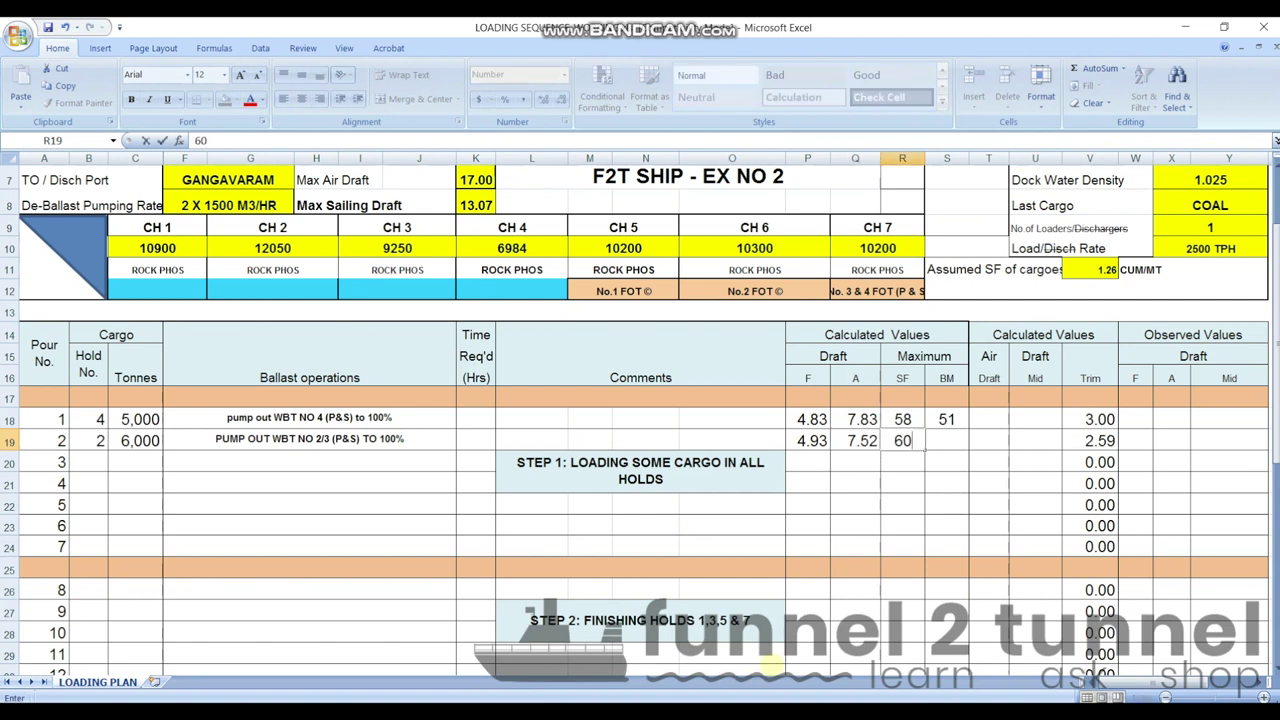
{"action": "key", "text": "Tab"}
{"action": "type", "text": "52"}
{"action": "key", "text": "Tab"}
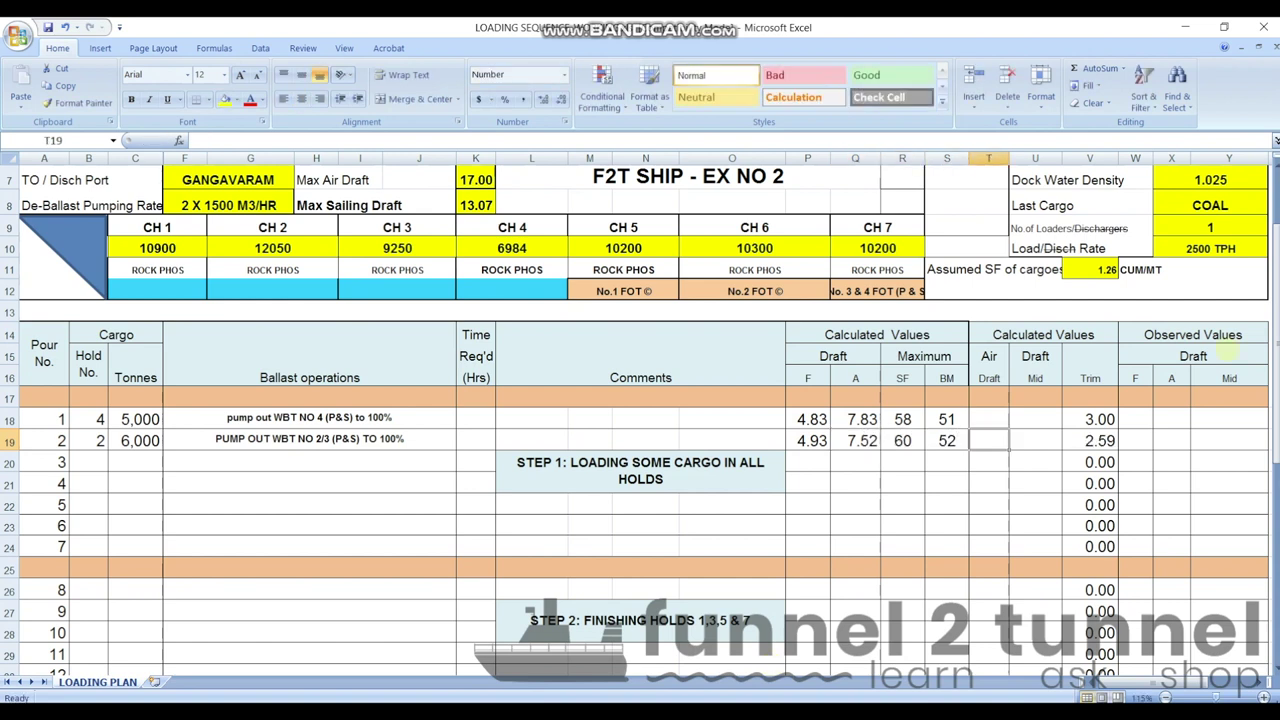
Step: Enter an air draft of 17.9 for pour 1 and widen the Air Draft column to fit the value
{"action": "key", "text": "Up"}
{"action": "type", "text": "17.9"}
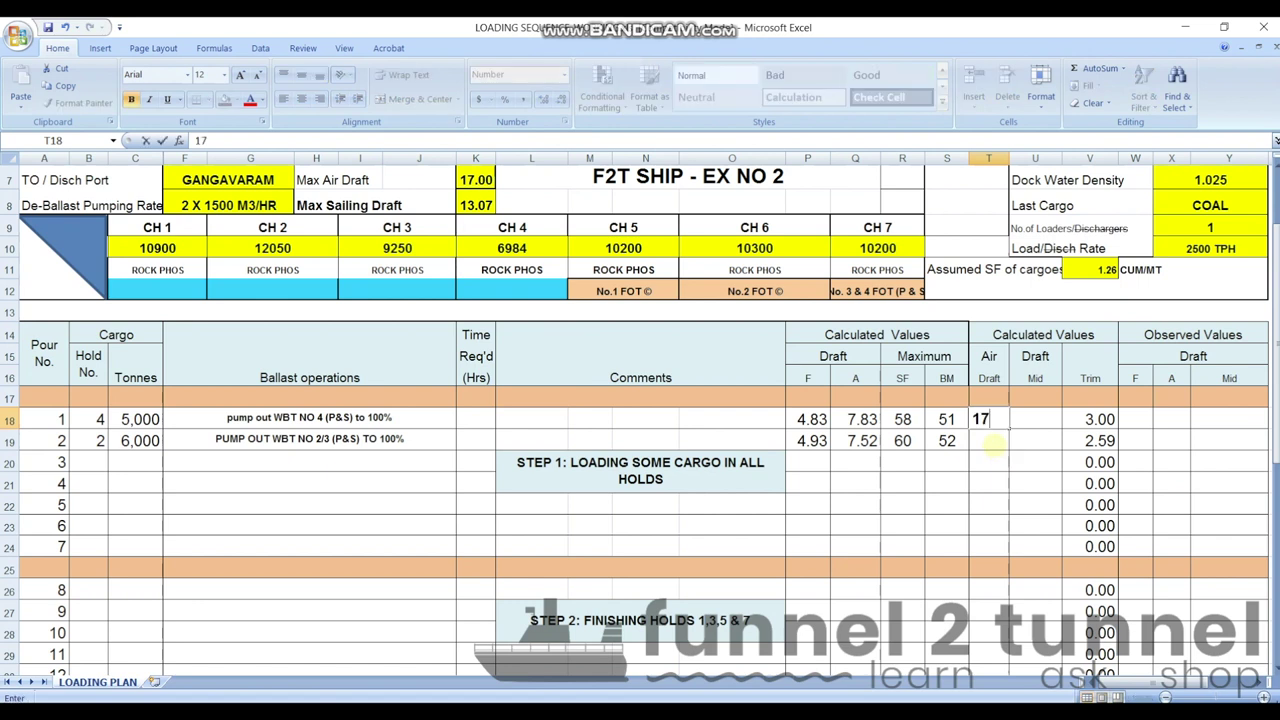
{"action": "key", "text": "Return"}
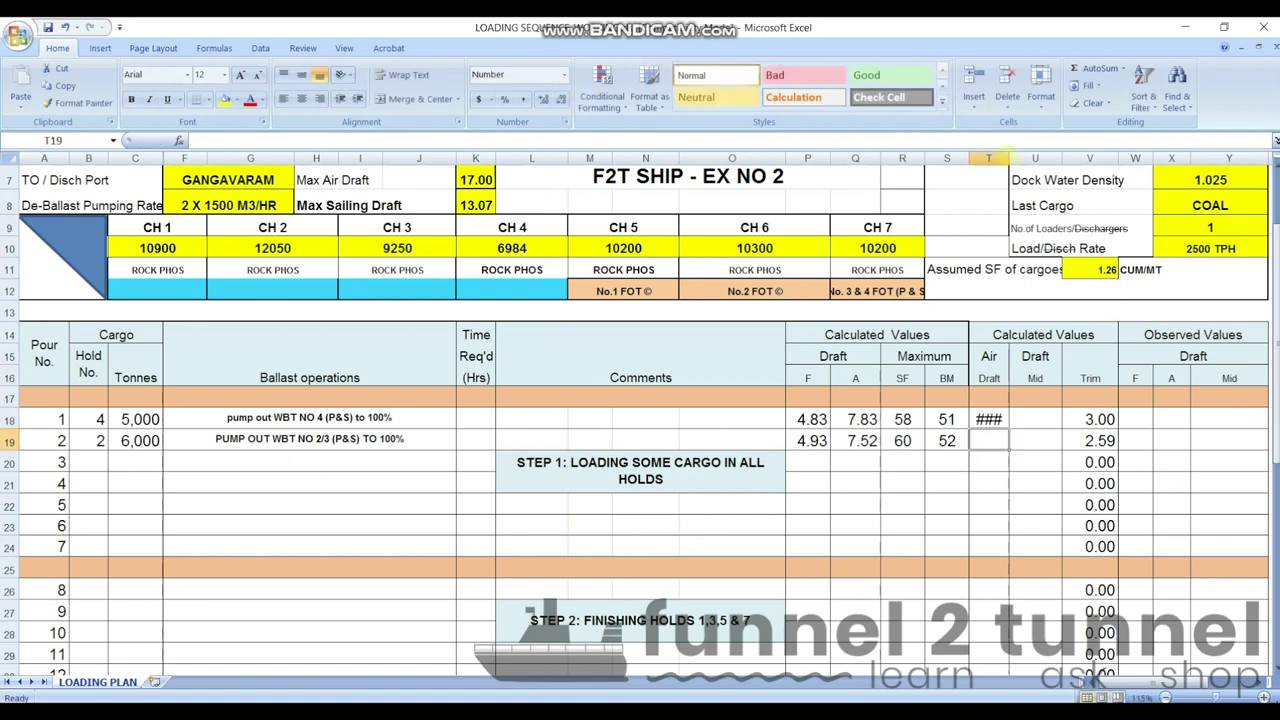
{"action": "double_click", "coordinate": [1010, 158]}
{"action": "left_click", "coordinate": [993, 419]}
{"action": "left_click", "coordinate": [1000, 446]}
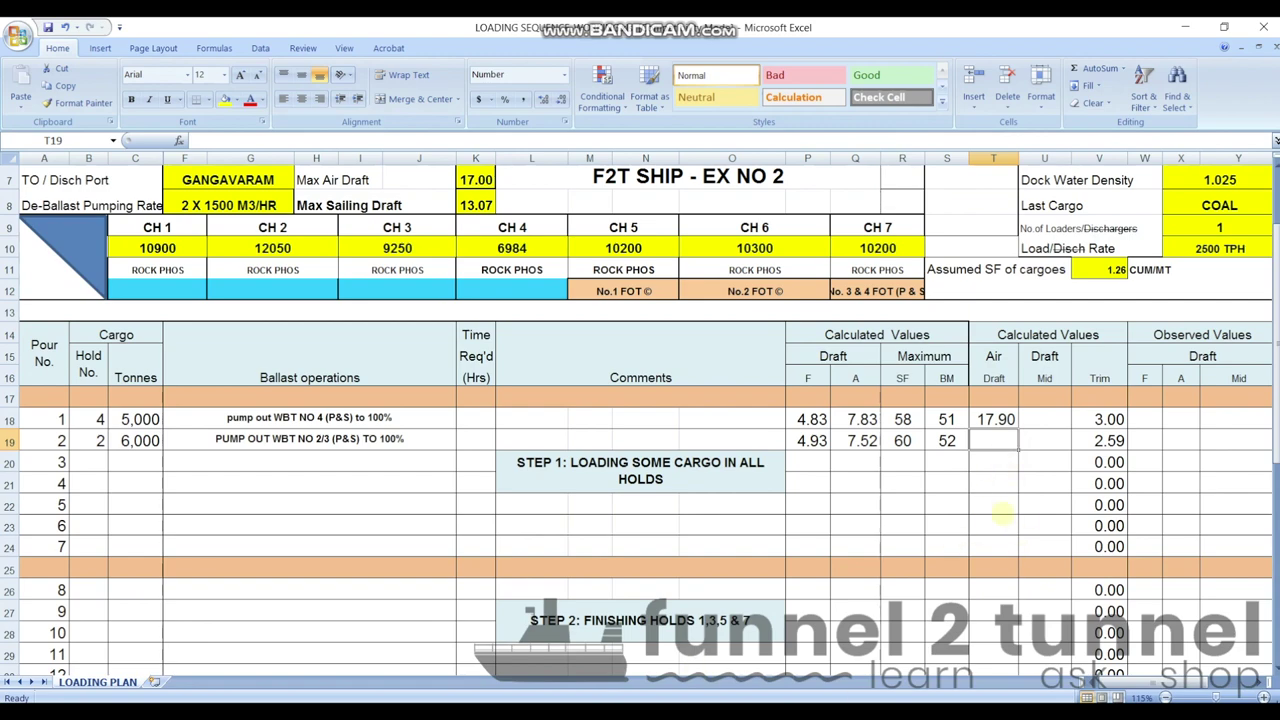
Step: Check the hatch cover air drafts in OEC LOAD-MASTER, and enter 17.86 as pour 2's air draft in Excel
{"action": "key", "text": "alt+Tab"}
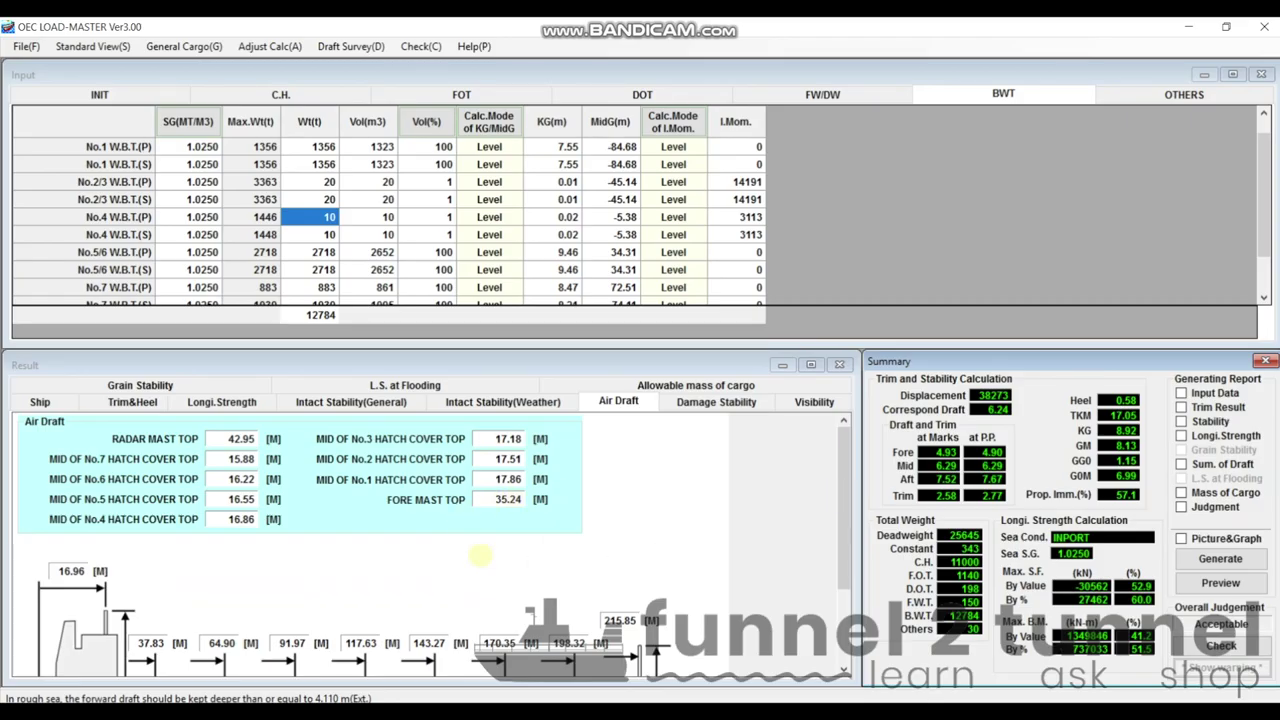
{"action": "key", "text": "alt+Tab"}
{"action": "type", "text": "17.86"}
{"action": "key", "text": "Return"}
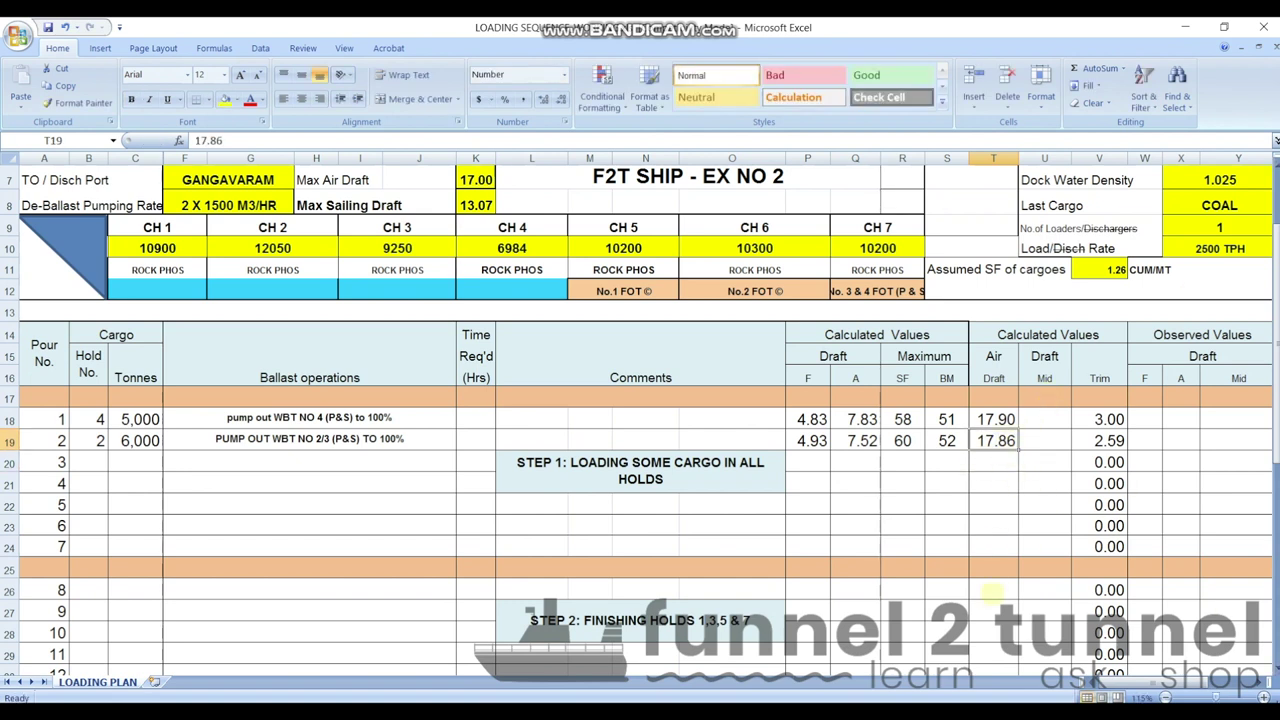
{"action": "left_click", "coordinate": [1005, 464]}
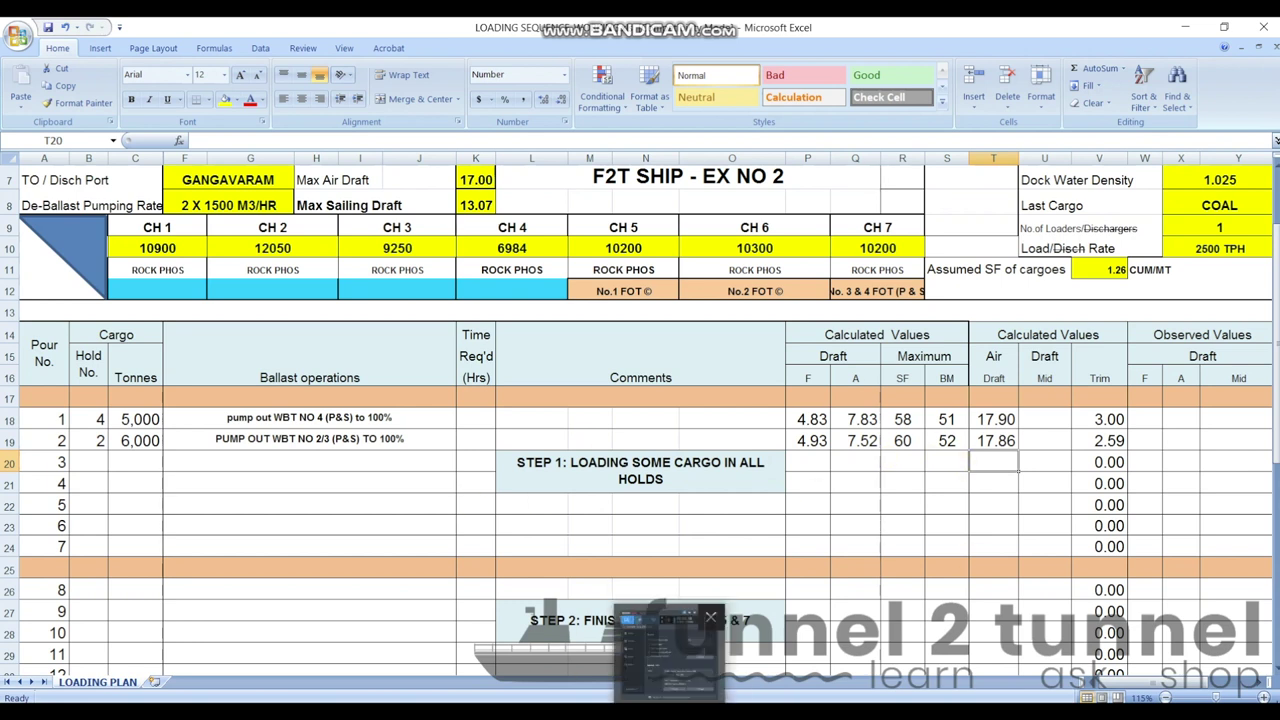
{"action": "key", "text": "Left"}
{"action": "left_click", "coordinate": [98, 462]}
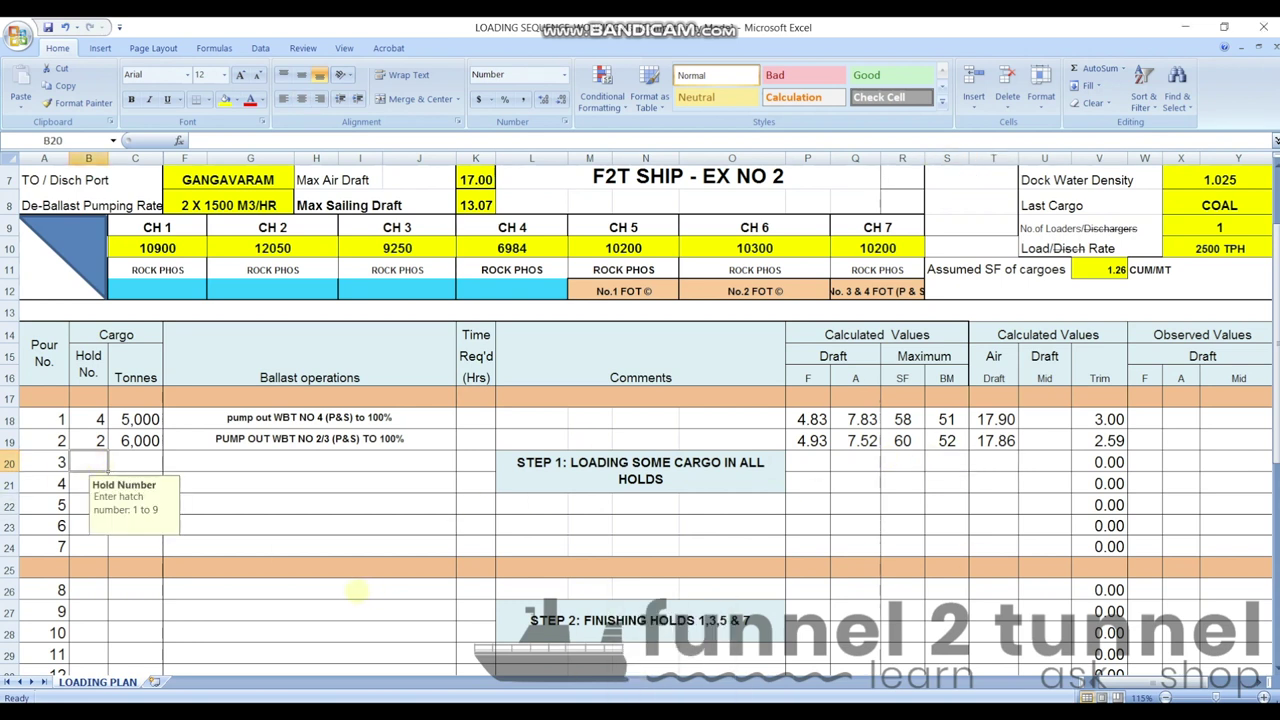
{"action": "key", "text": "Tab"}
{"action": "left_click", "coordinate": [98, 455]}
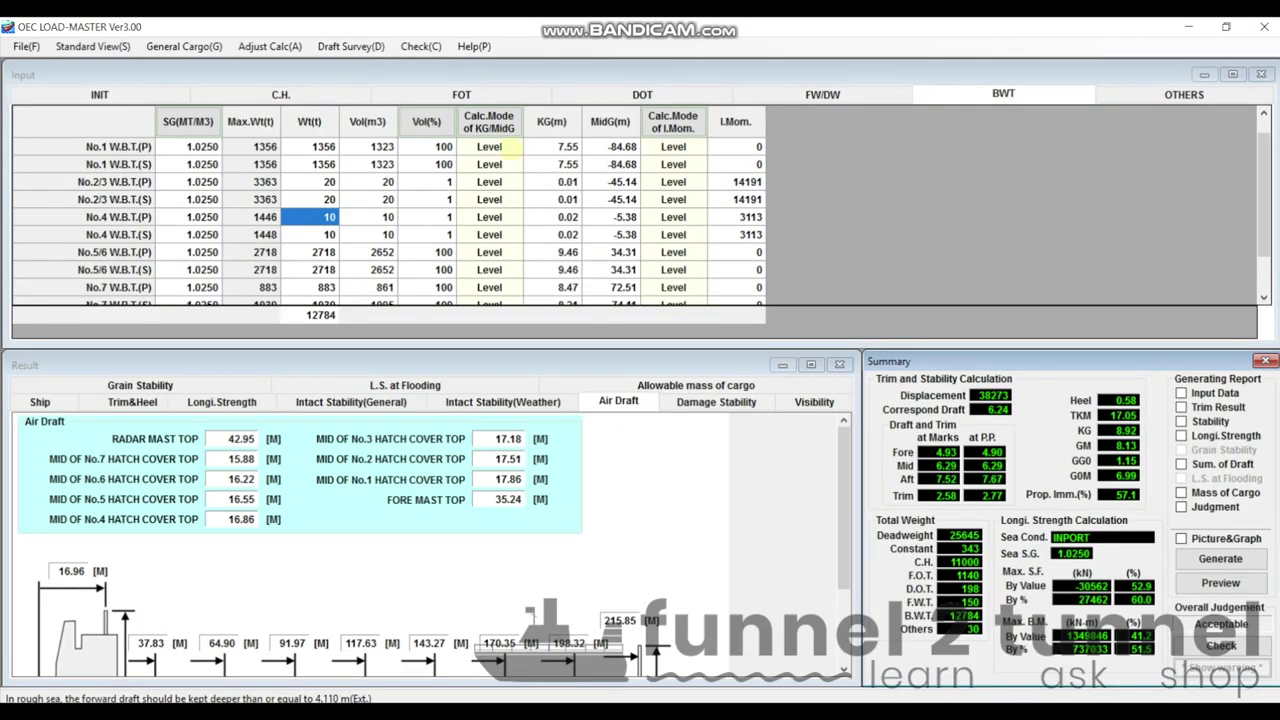
Step: Set the No.6 cargo hold's weight to 5000 t in OEC LOAD-MASTER
{"action": "left_click", "coordinate": [335, 94]}
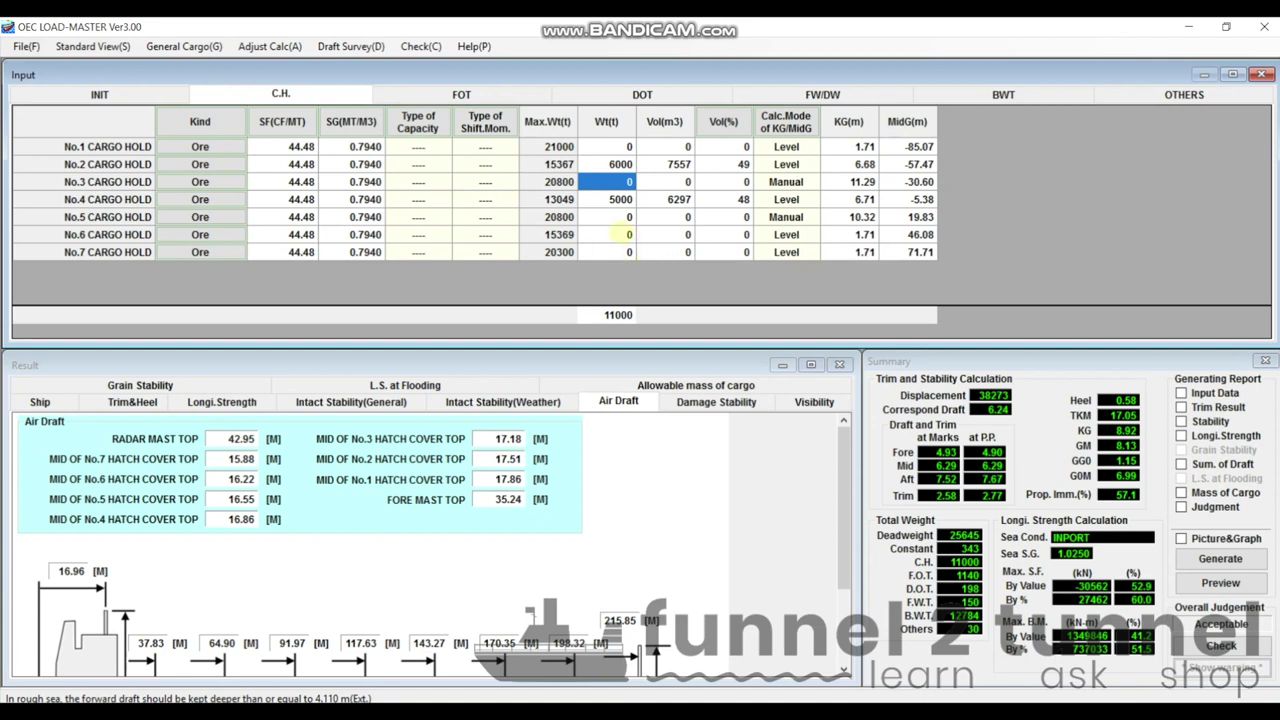
{"action": "left_click", "coordinate": [622, 234]}
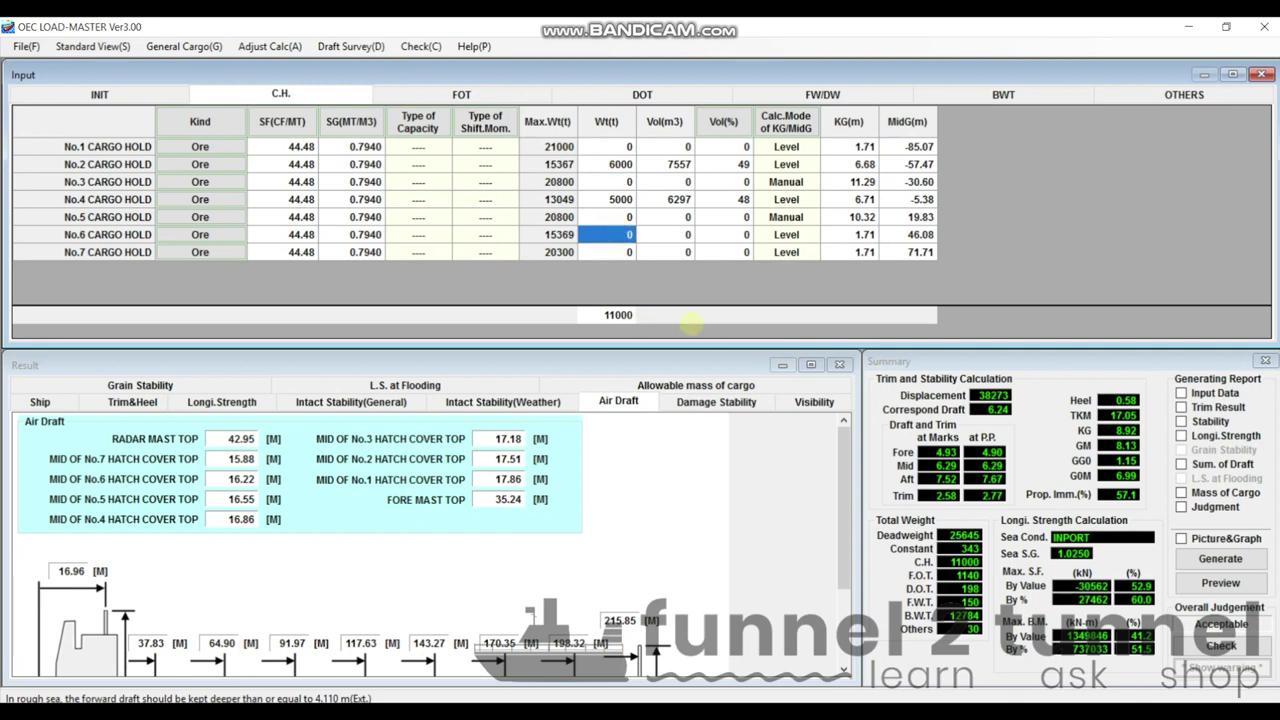
{"action": "key", "text": "BackSpace"}
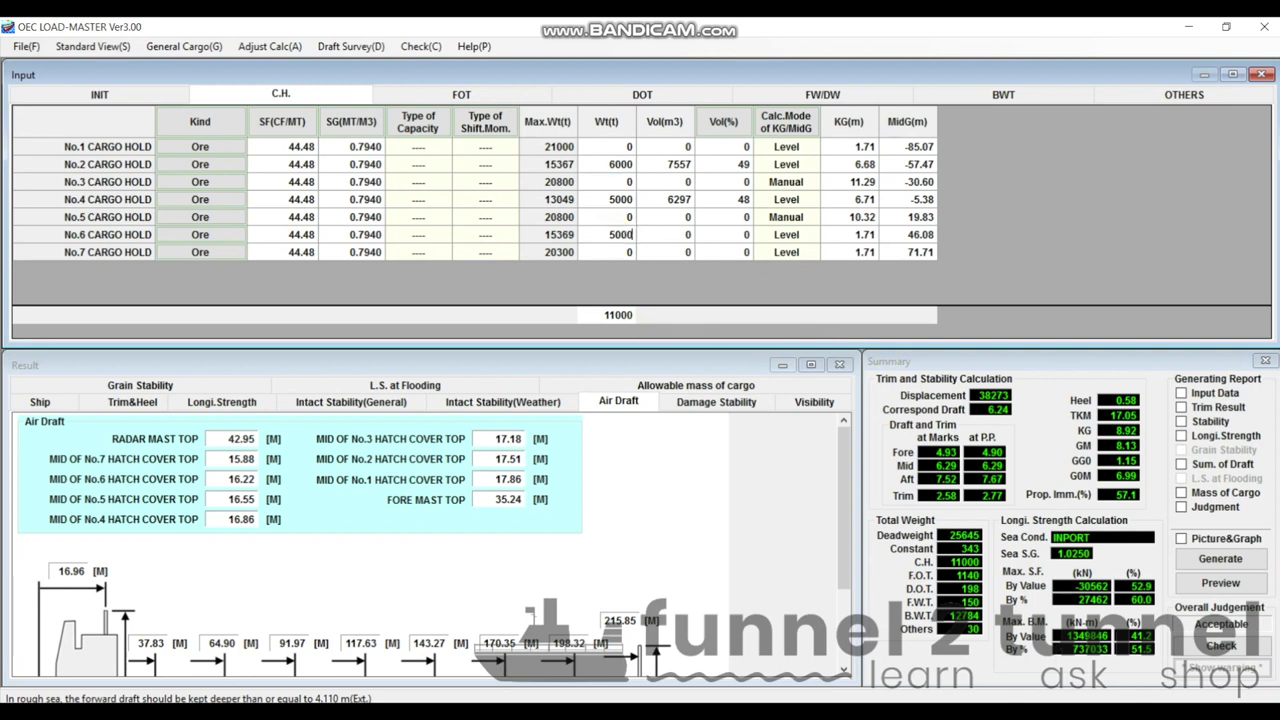
{"action": "type", "text": "5000"}
{"action": "key", "text": "Return"}
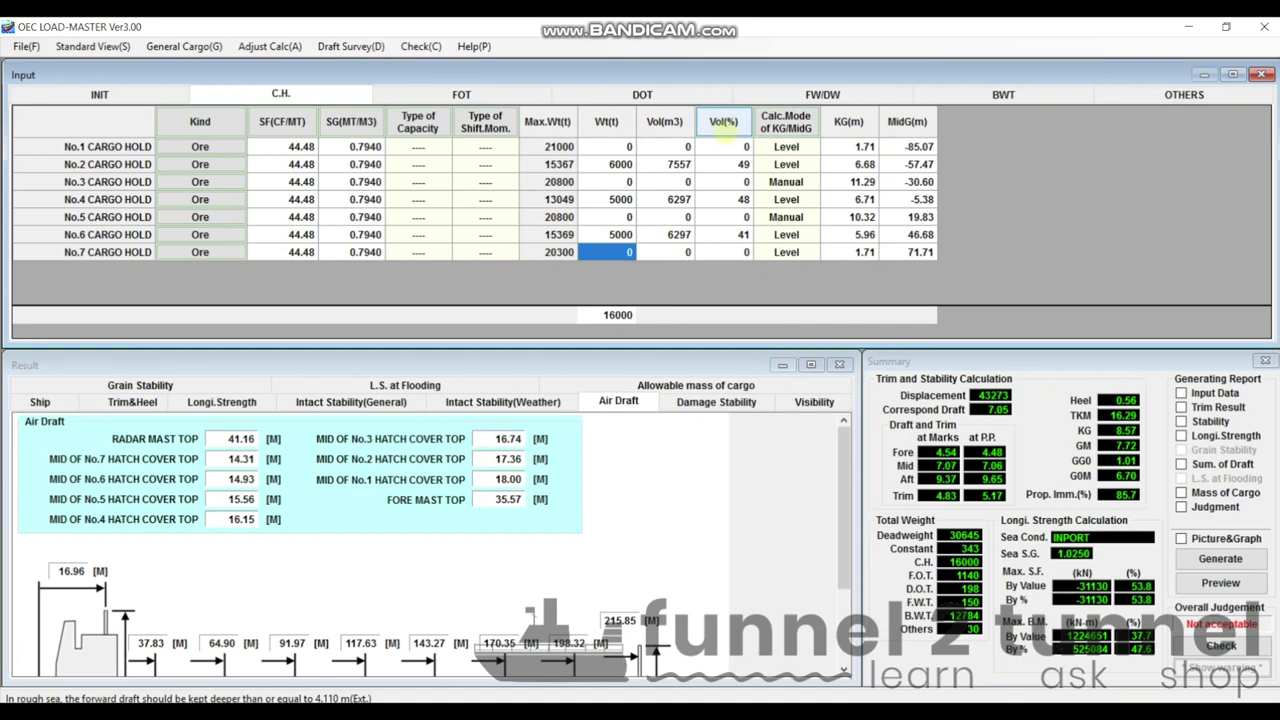
Step: Set the weights of both No.5/6 water ballast tanks, port and starboard, to 15 t
{"action": "left_click", "coordinate": [1003, 94]}
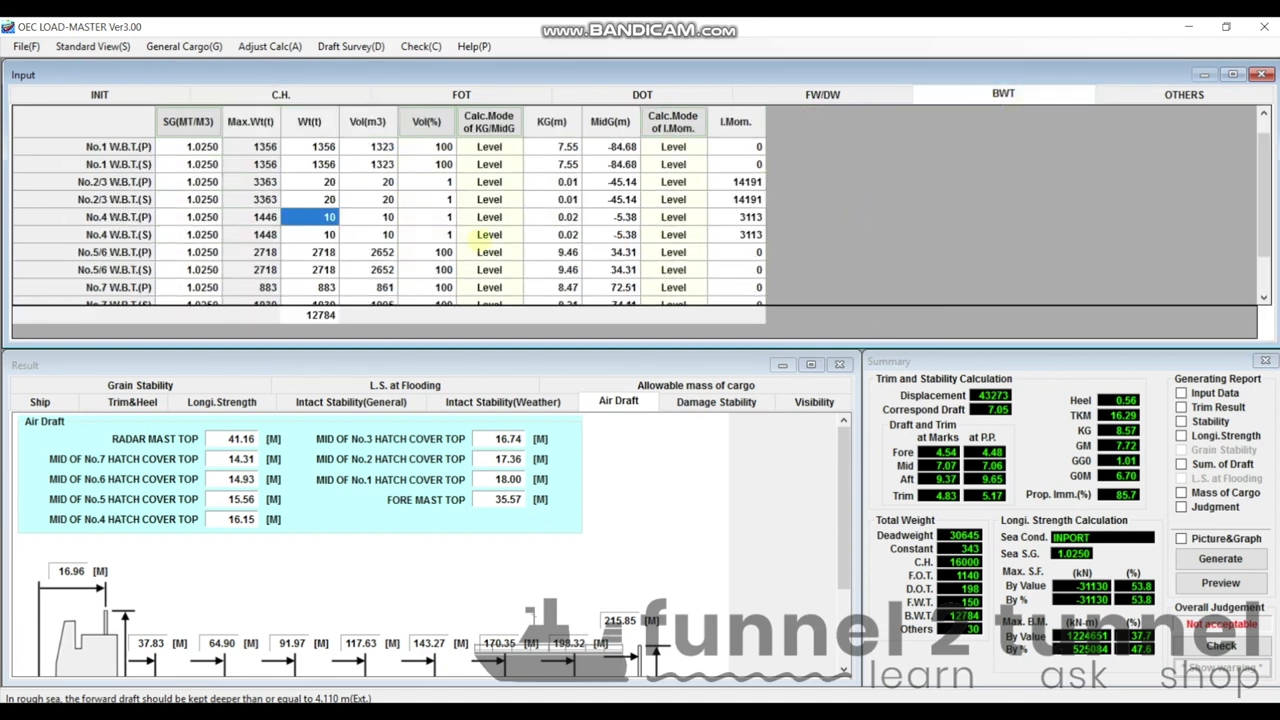
{"action": "scroll", "coordinate": [420, 230], "scroll_direction": "down", "scroll_amount": 1}
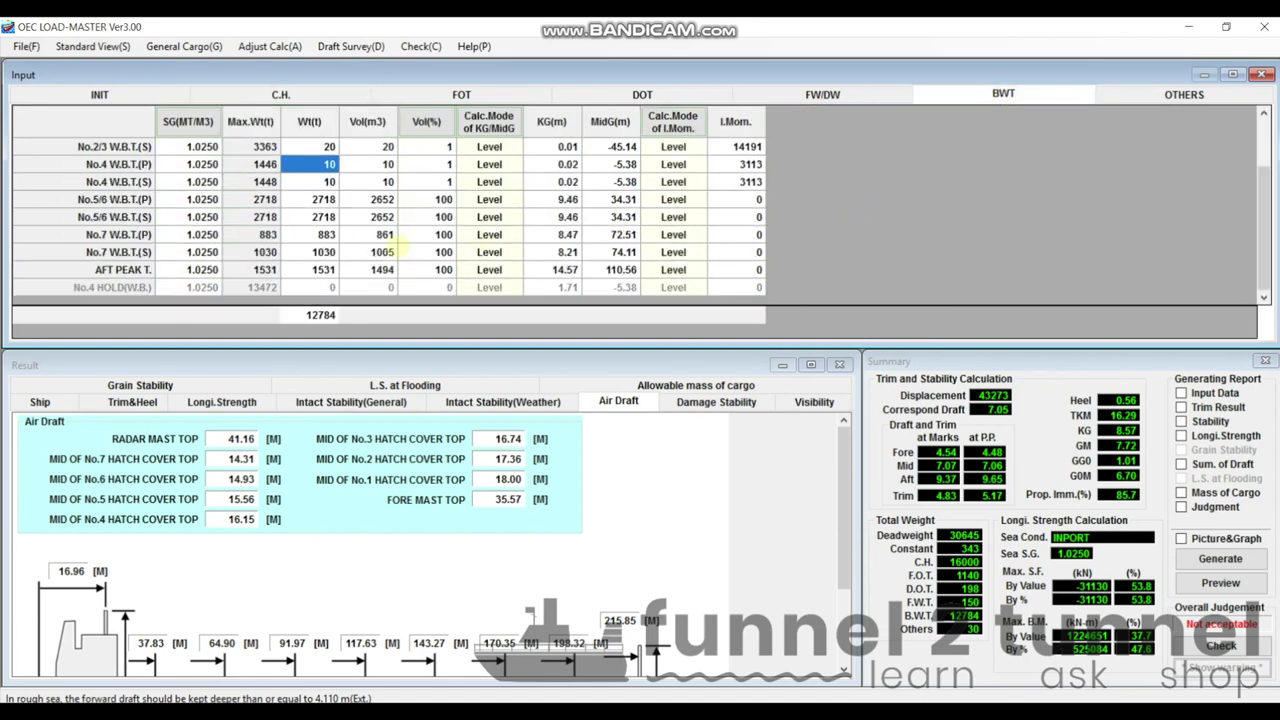
{"action": "scroll", "coordinate": [400, 250], "scroll_direction": "up", "scroll_amount": 1}
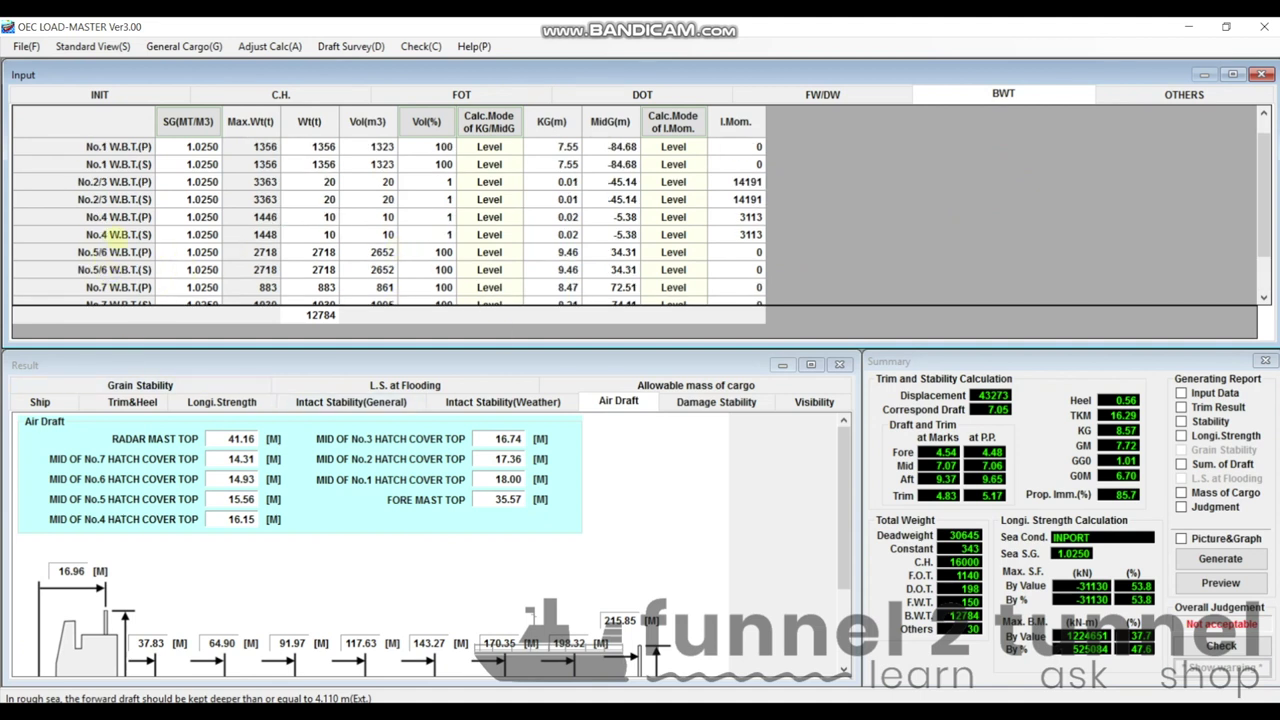
{"action": "left_click", "coordinate": [325, 252]}
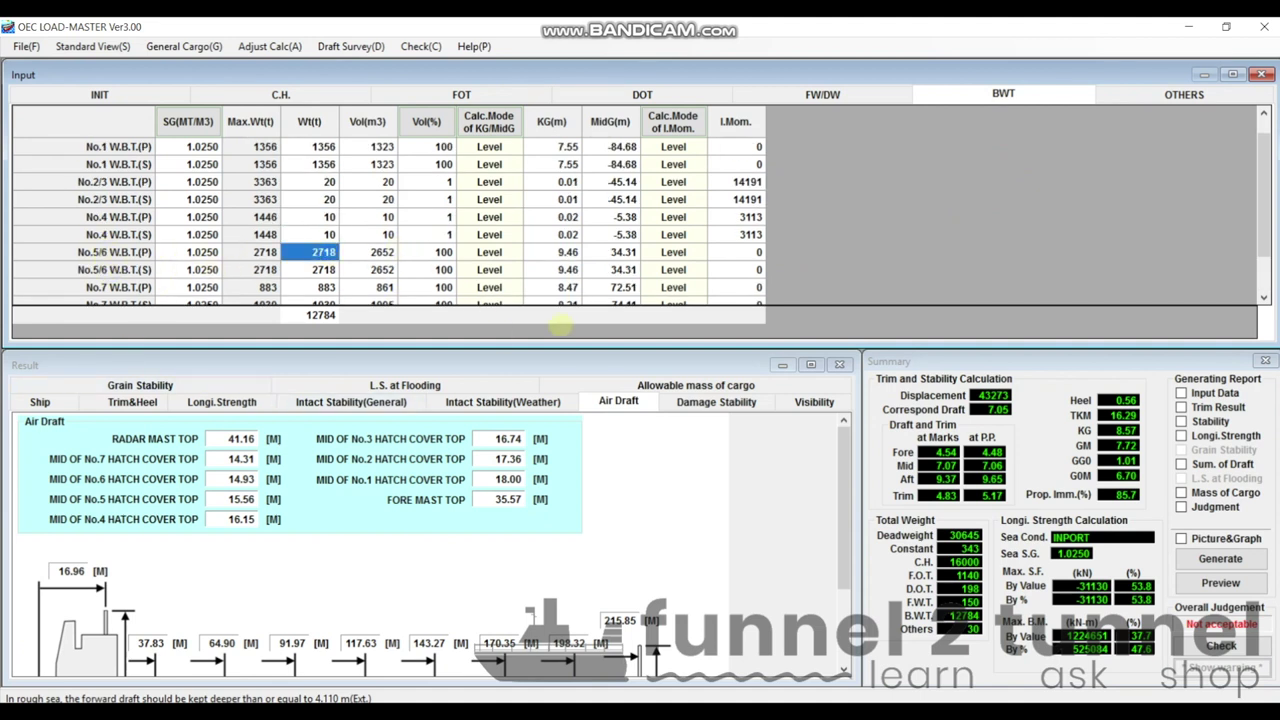
{"action": "type", "text": "15"}
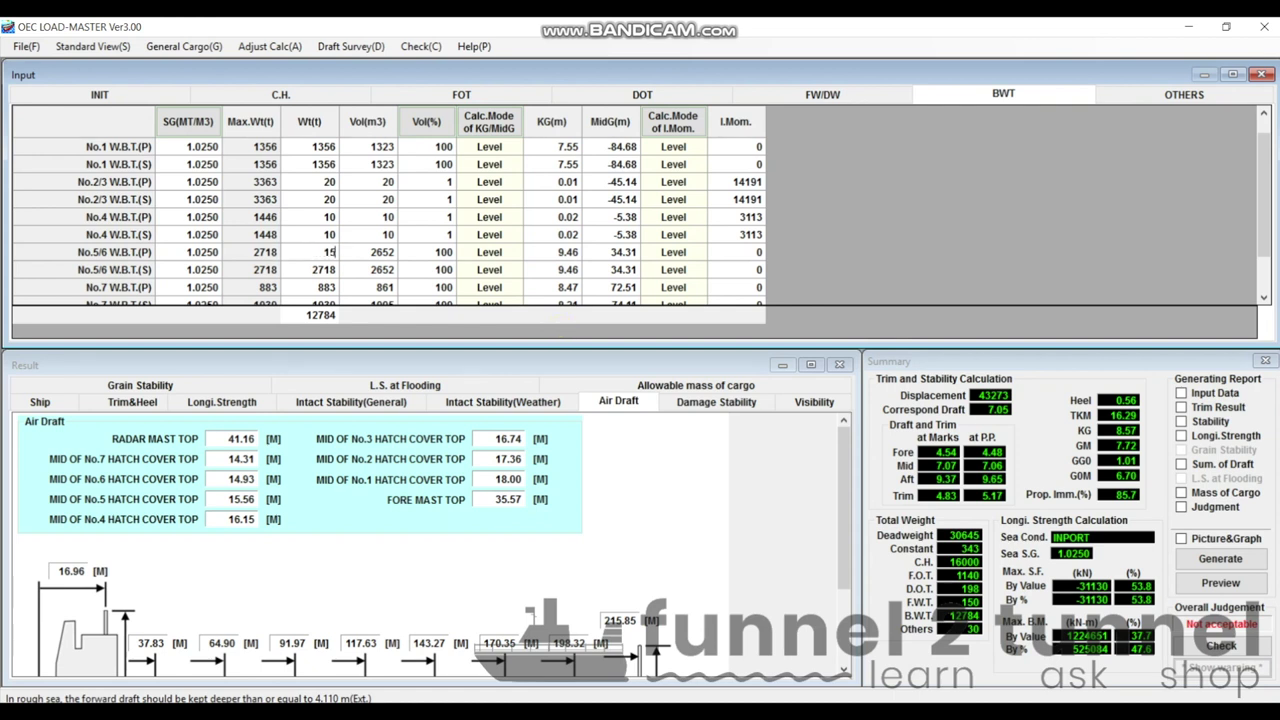
{"action": "key", "text": "BackSpace"}
{"action": "key", "text": "BackSpace"}
{"action": "type", "text": "15"}
{"action": "key", "text": "Return"}
{"action": "key", "text": "BackSpace"}
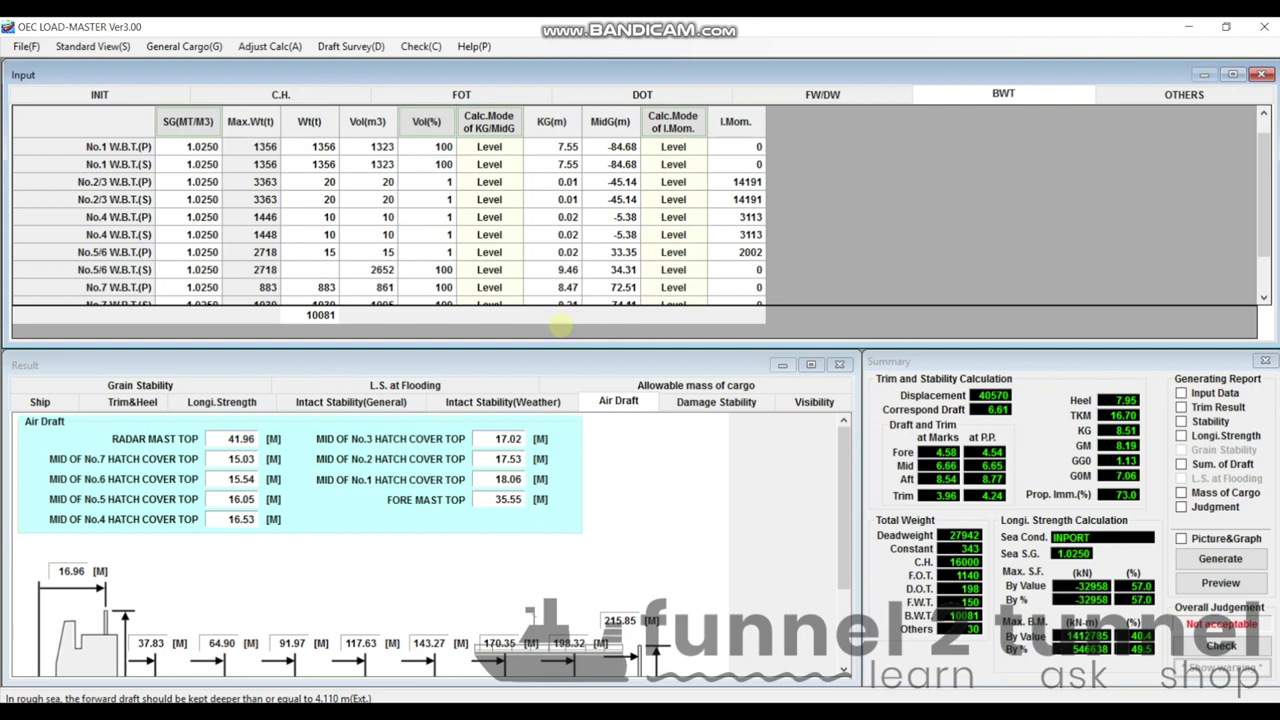
{"action": "type", "text": "15"}
{"action": "key", "text": "Return"}
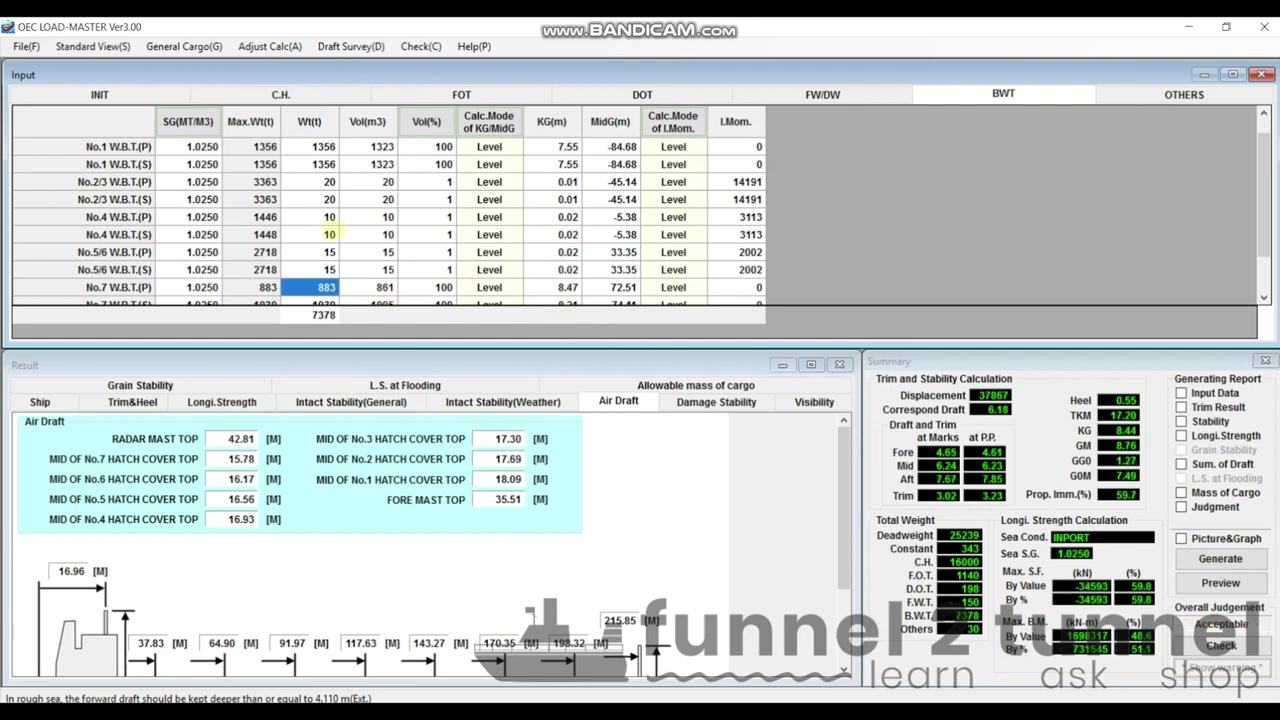
Step: Switch to the Excel loading plan and record pour 3 with hold 6, 5000 tonnes and ballast operation "pump out wbt no 5/6 (p&s) to 100%"
{"action": "left_click", "coordinate": [280, 94]}
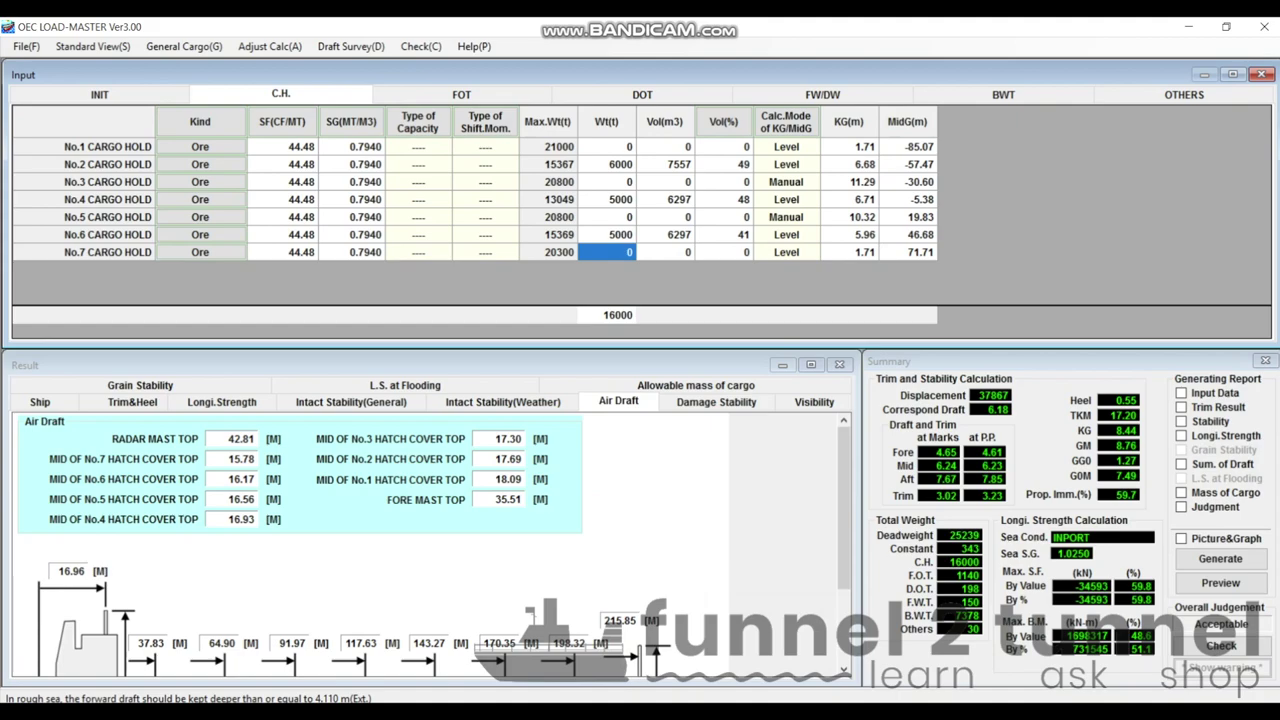
{"action": "mouse_move", "coordinate": [805, 712]}
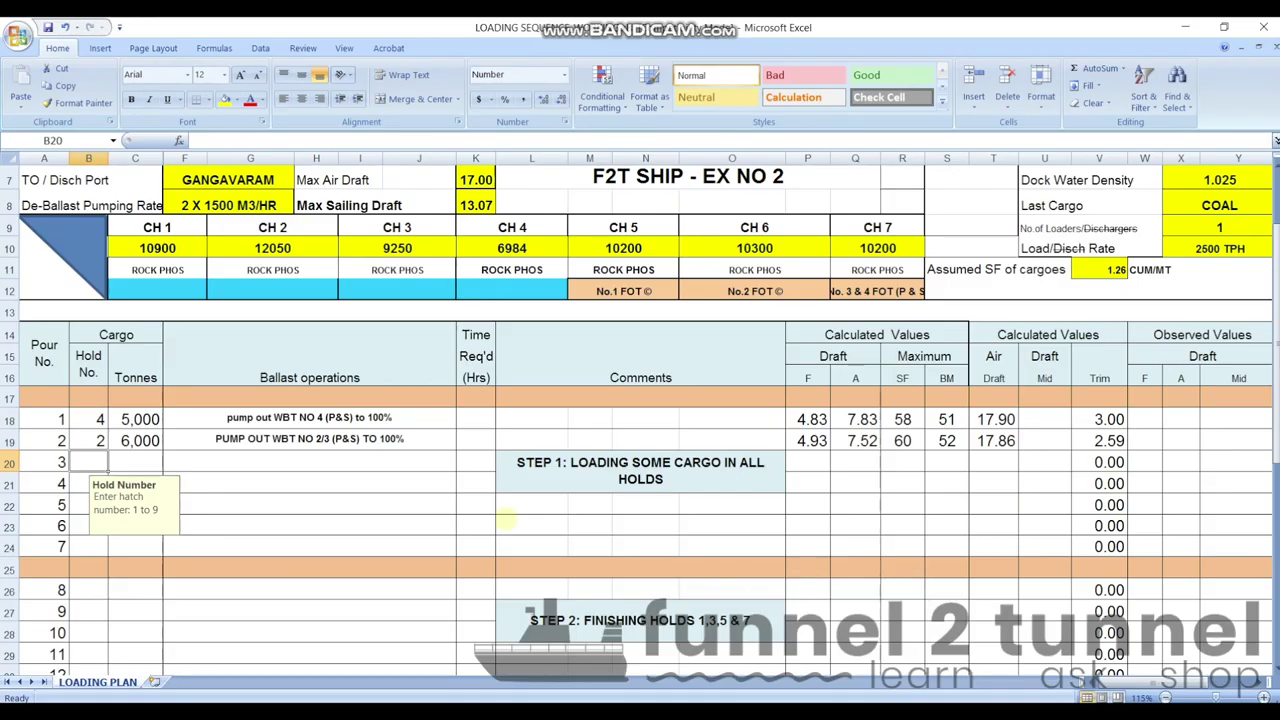
{"action": "type", "text": "6"}
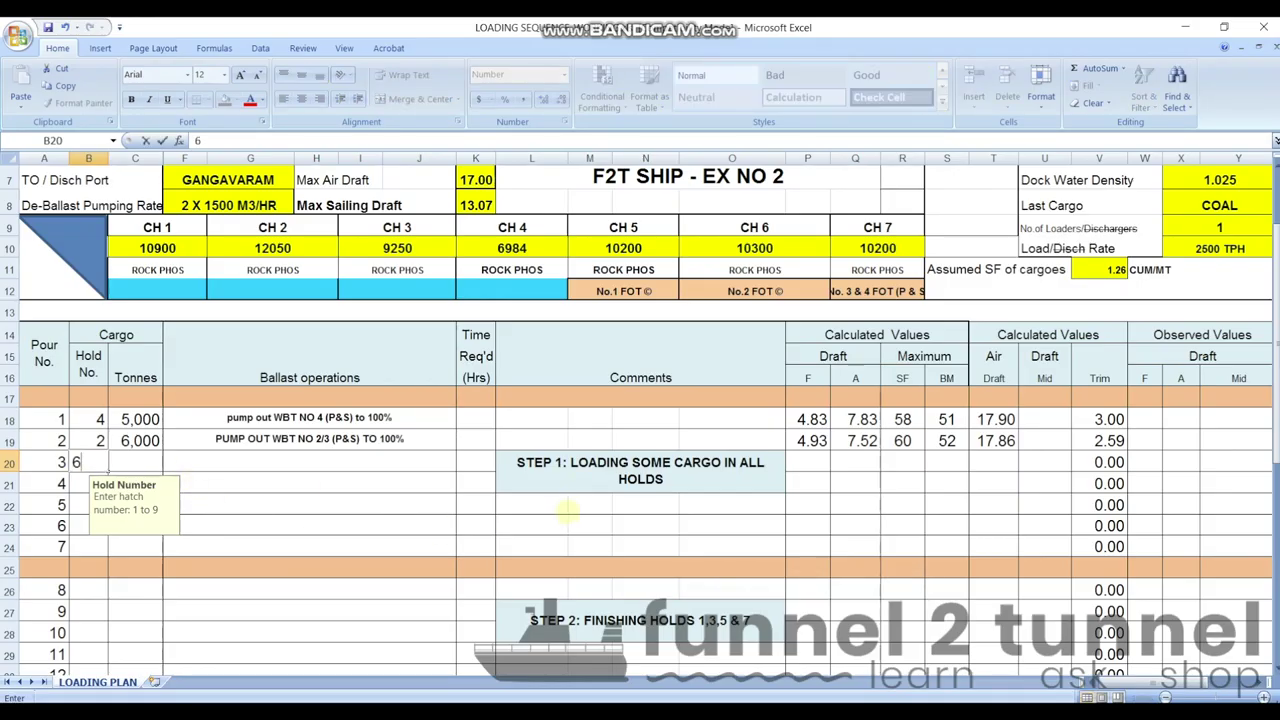
{"action": "key", "text": "Tab"}
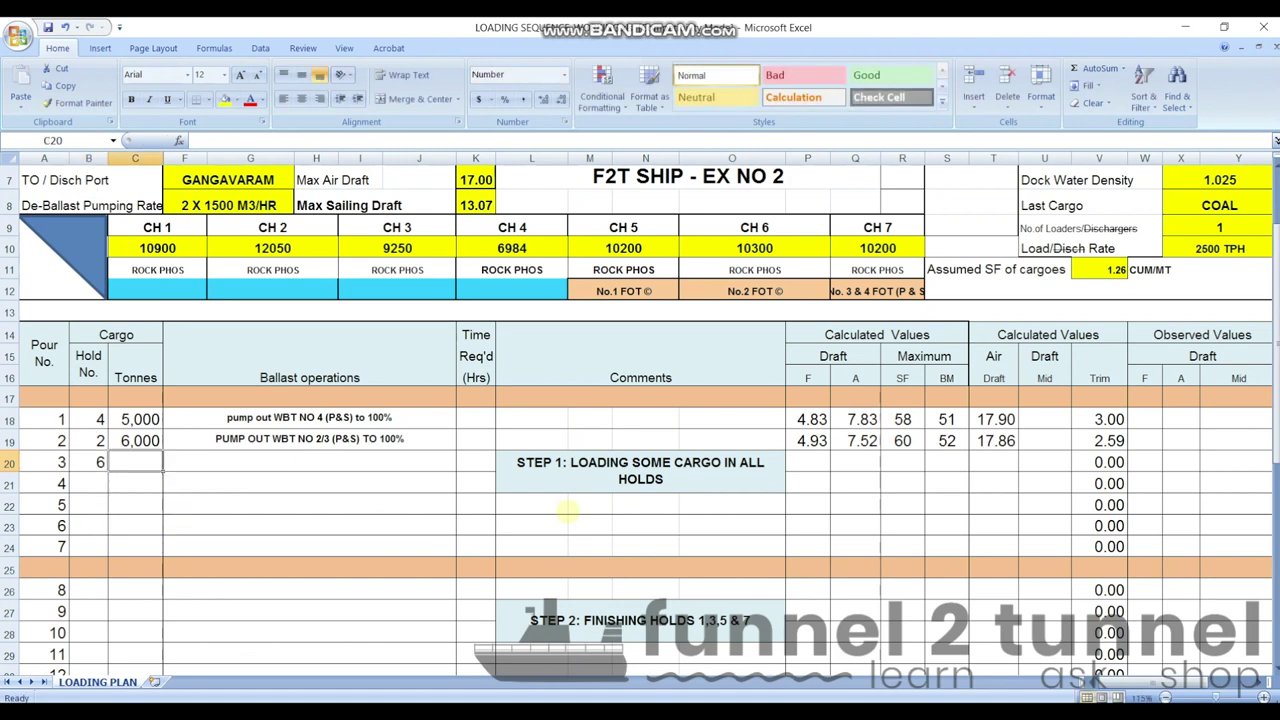
{"action": "type", "text": "5000"}
{"action": "key", "text": "Tab"}
{"action": "type", "text": "pump out wbt no "}
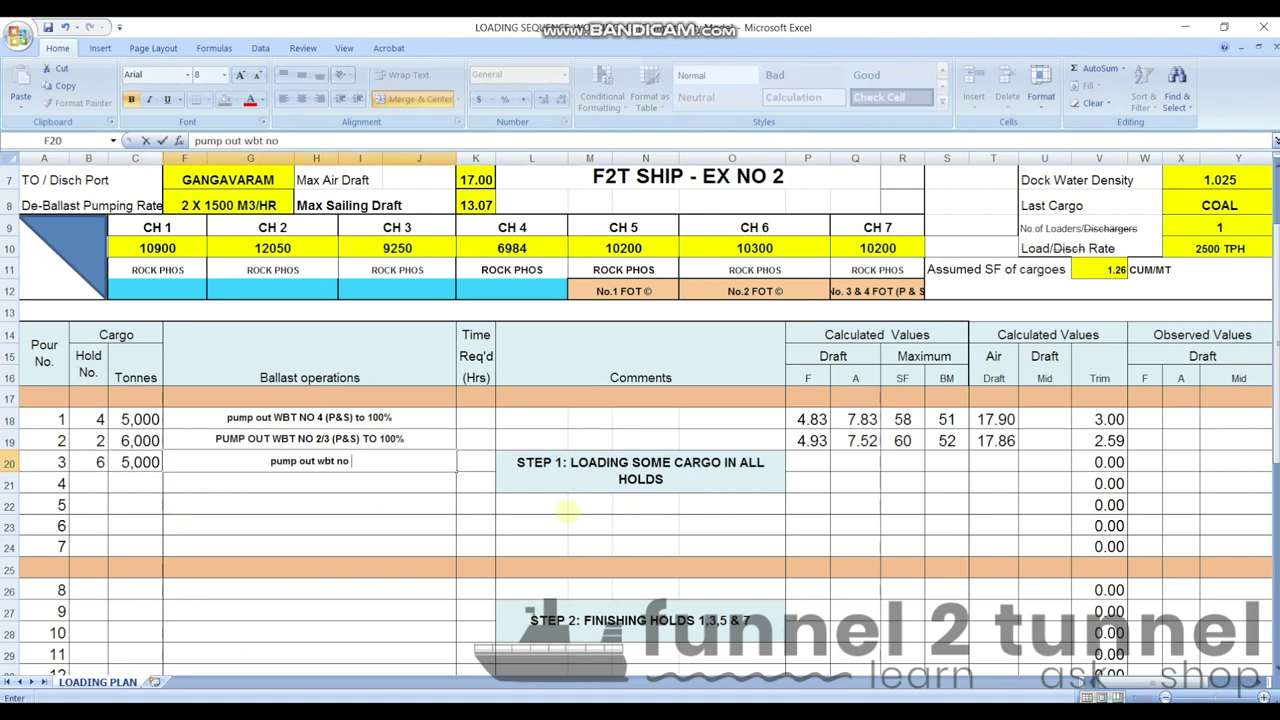
{"action": "type", "text": "5/6 (p&s) to 100%"}
Step: Enter pour 3's calculated forward draft 4.65, aft draft 7.67, maximum SF 60 and maximum BM 51
{"action": "left_click", "coordinate": [808, 462]}
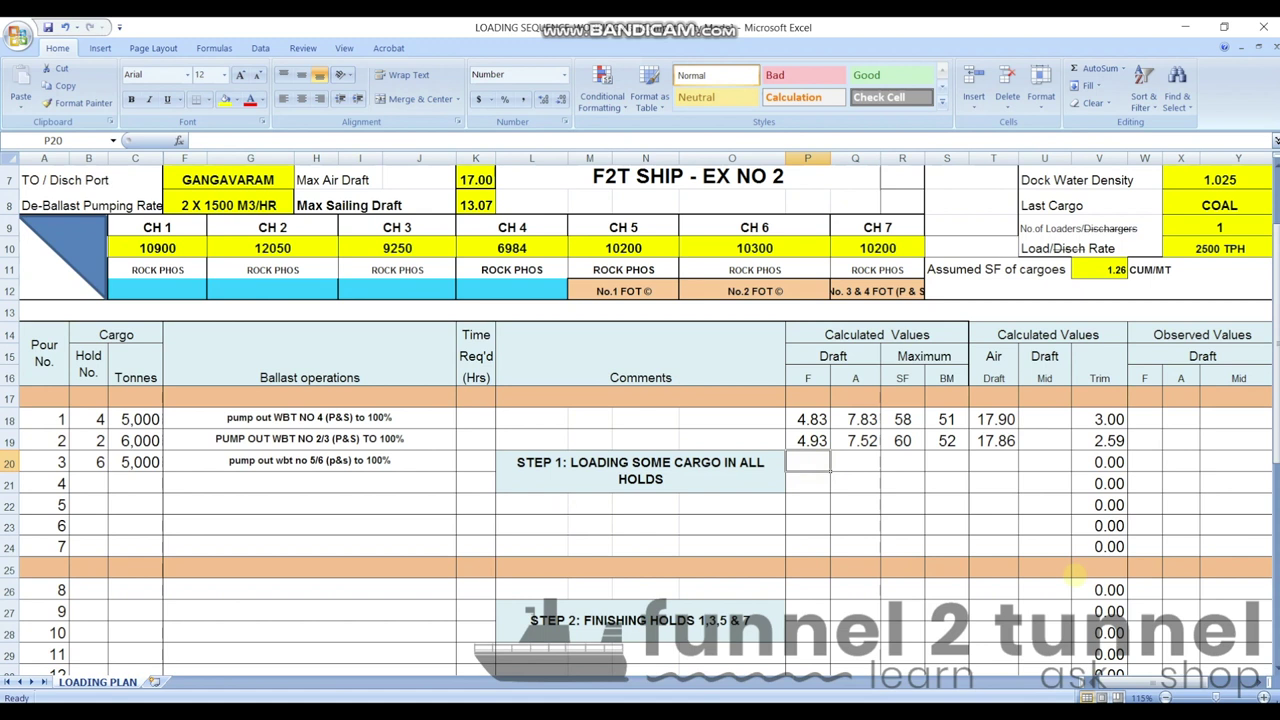
{"action": "type", "text": "4.65"}
{"action": "key", "text": "Tab"}
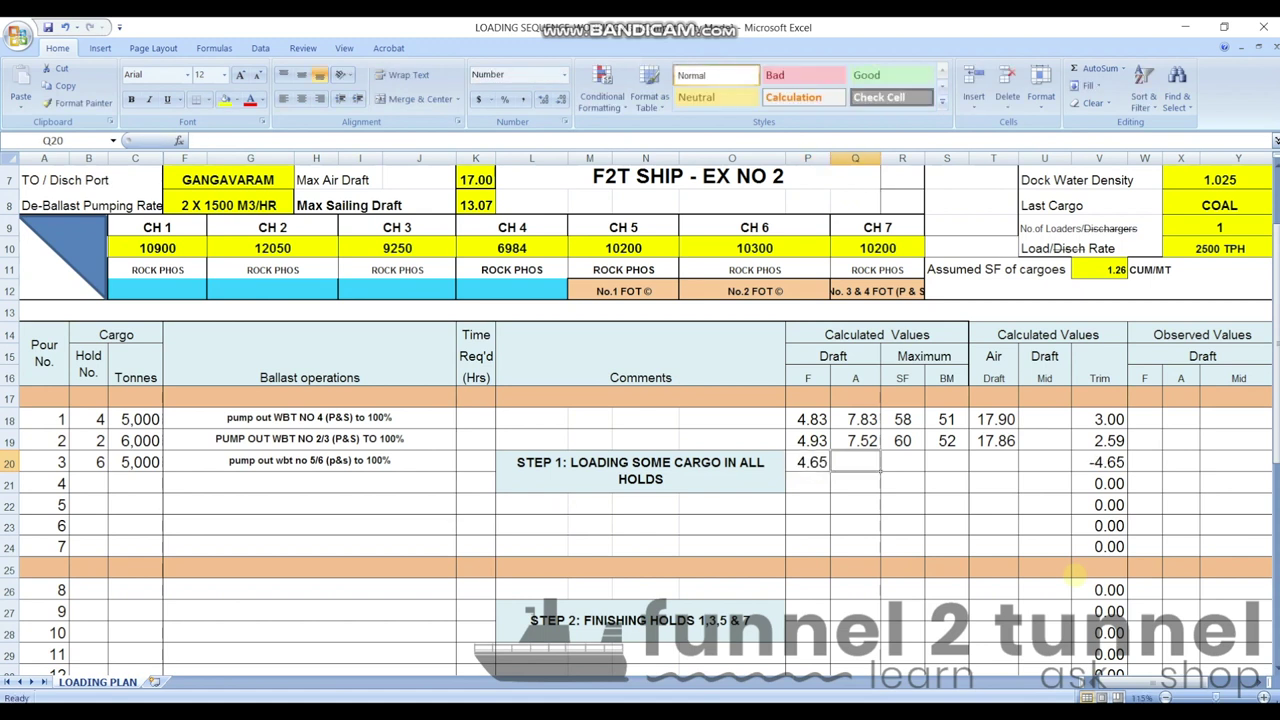
{"action": "type", "text": "7.67"}
{"action": "key", "text": "Tab"}
{"action": "type", "text": "60"}
{"action": "key", "text": "Tab"}
{"action": "type", "text": "51"}
{"action": "key", "text": "Tab"}
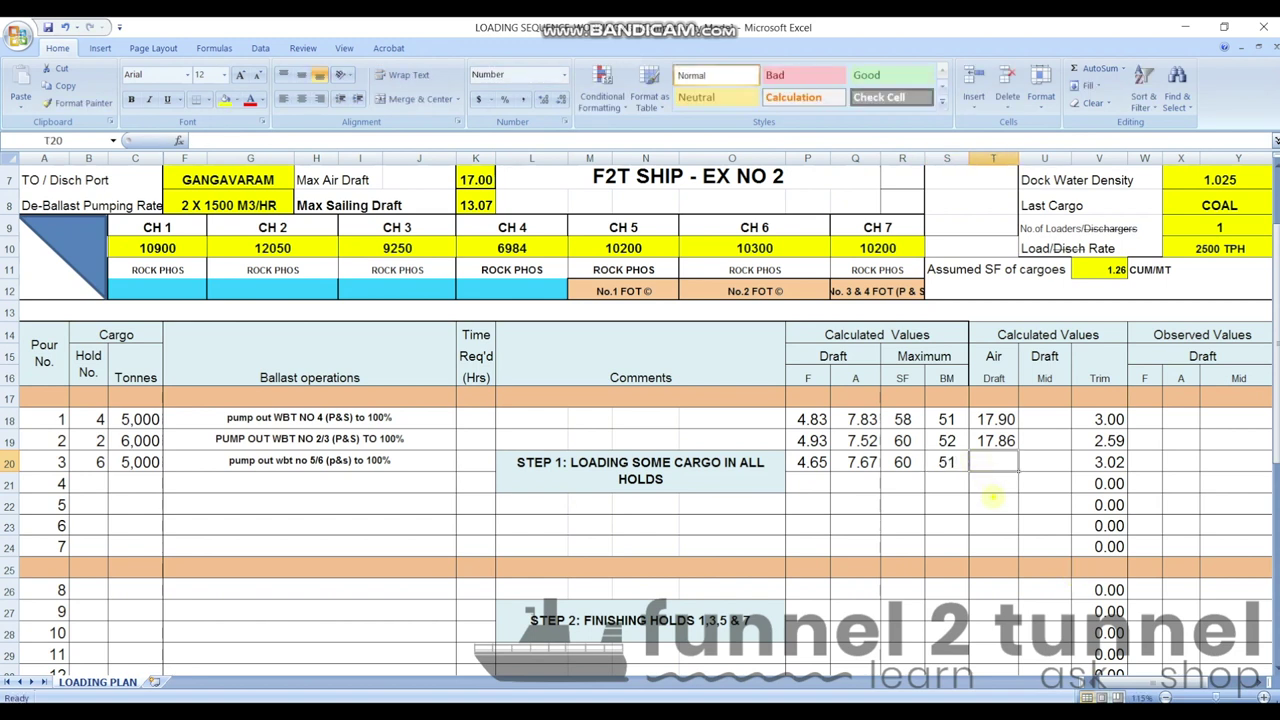
Step: Switch to OEC LOAD-MASTER and set the No.1 cargo hold's weight to 5500 t
{"action": "left_click", "coordinate": [1008, 500]}
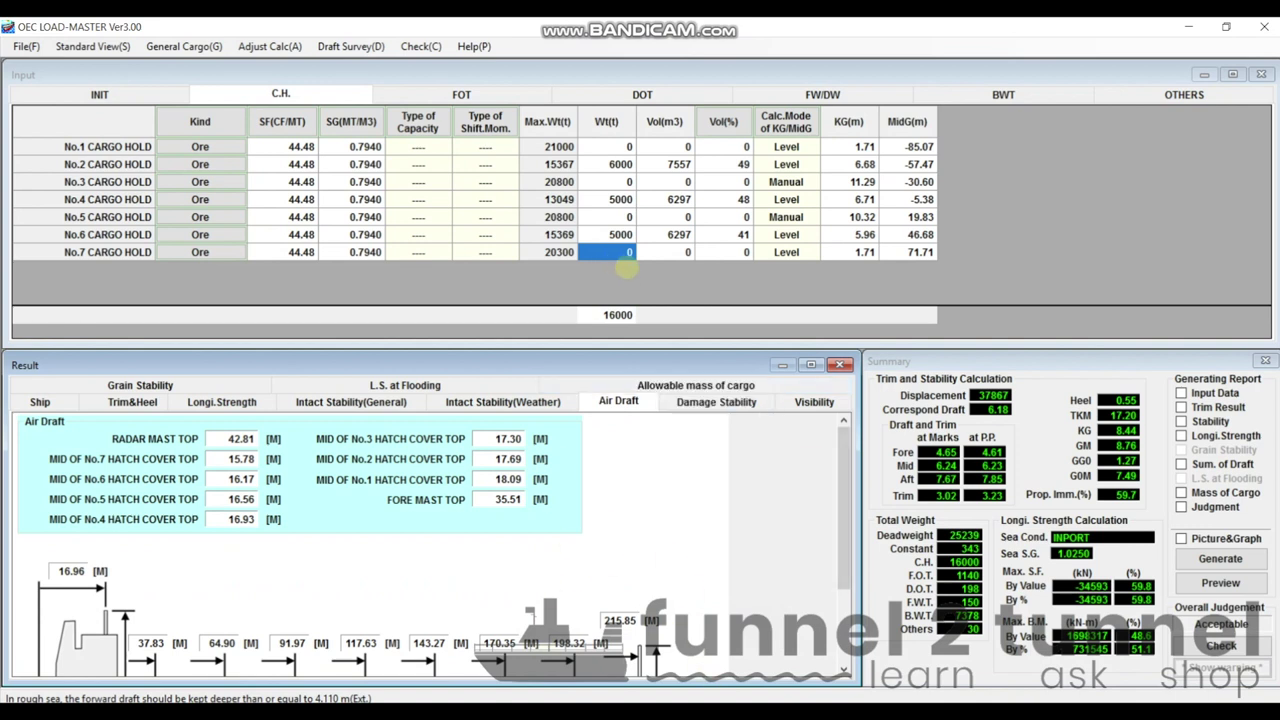
{"action": "left_click", "coordinate": [632, 268]}
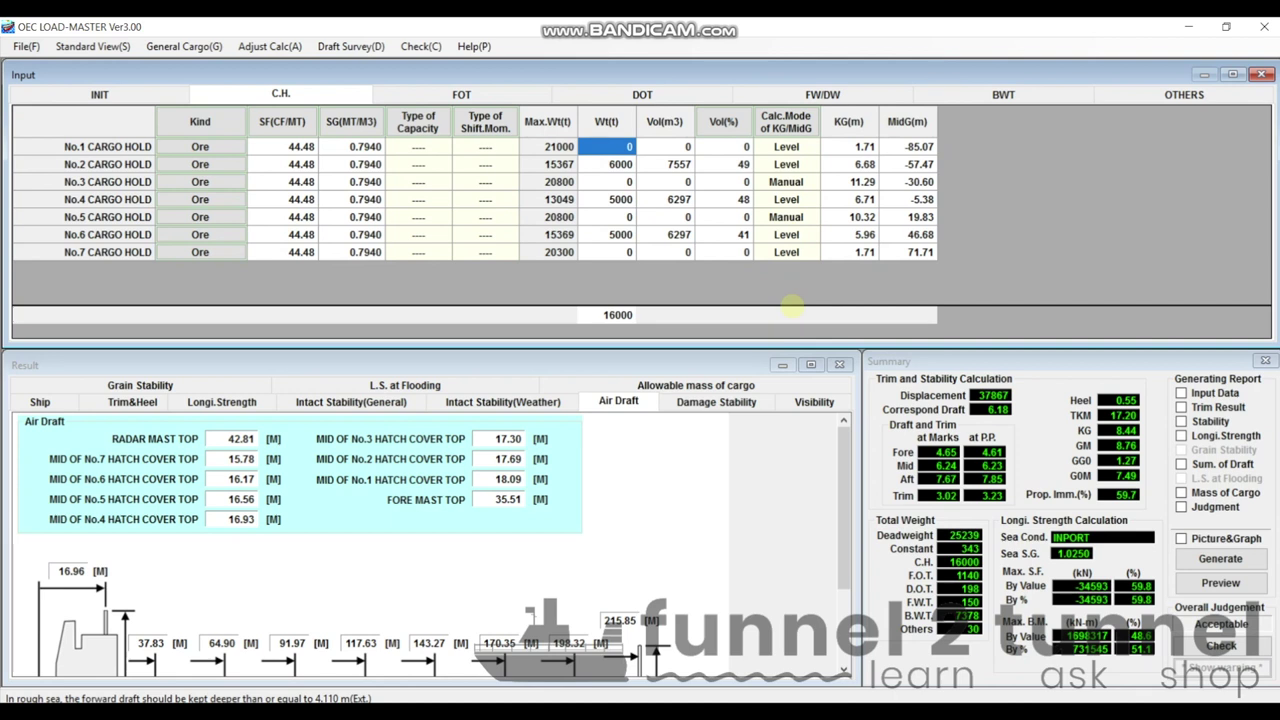
{"action": "type", "text": "5500"}
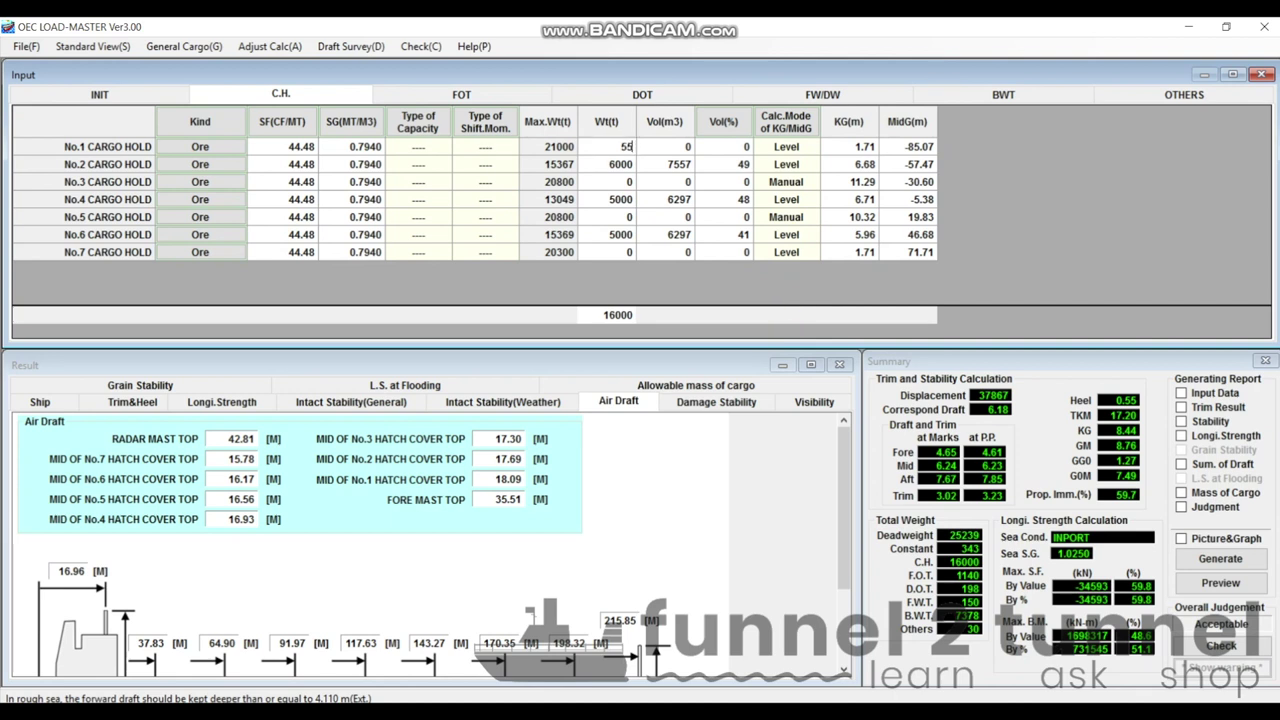
{"action": "key", "text": "BackSpace"}
{"action": "key", "text": "BackSpace"}
{"action": "key", "text": "BackSpace"}
{"action": "key", "text": "BackSpace"}
{"action": "key", "text": "Return"}
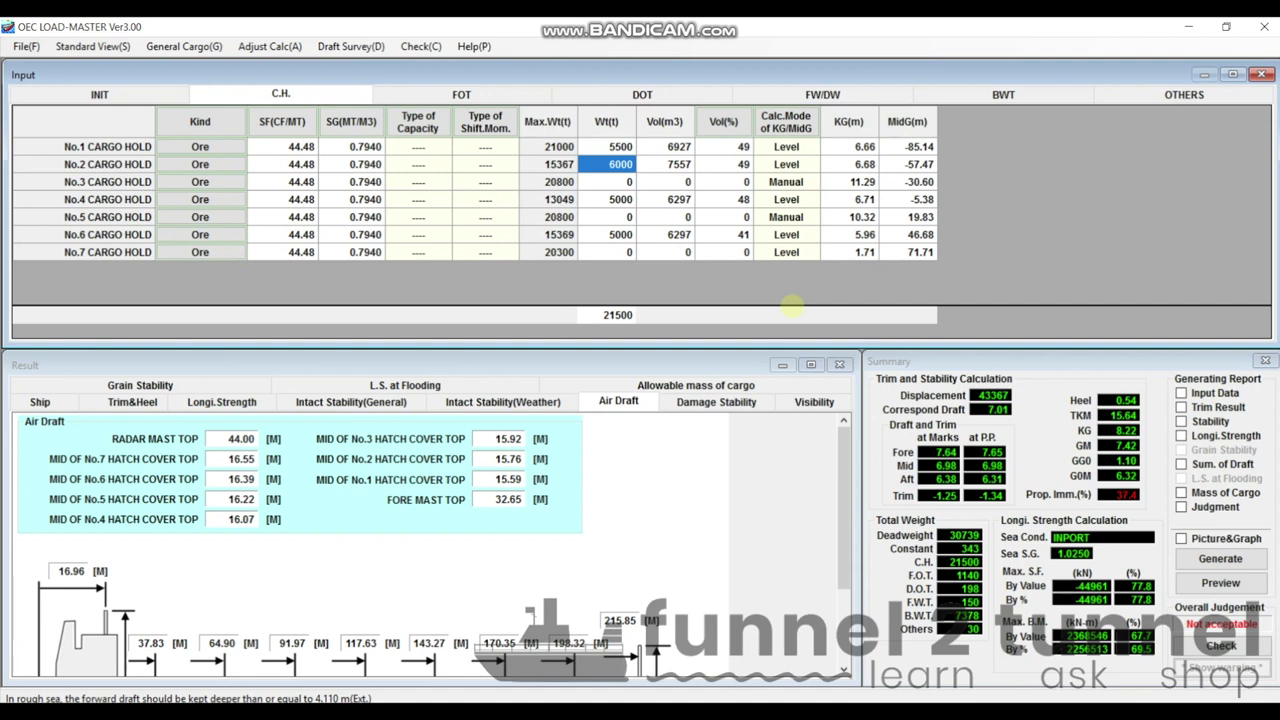
{"action": "key", "text": "Delete"}
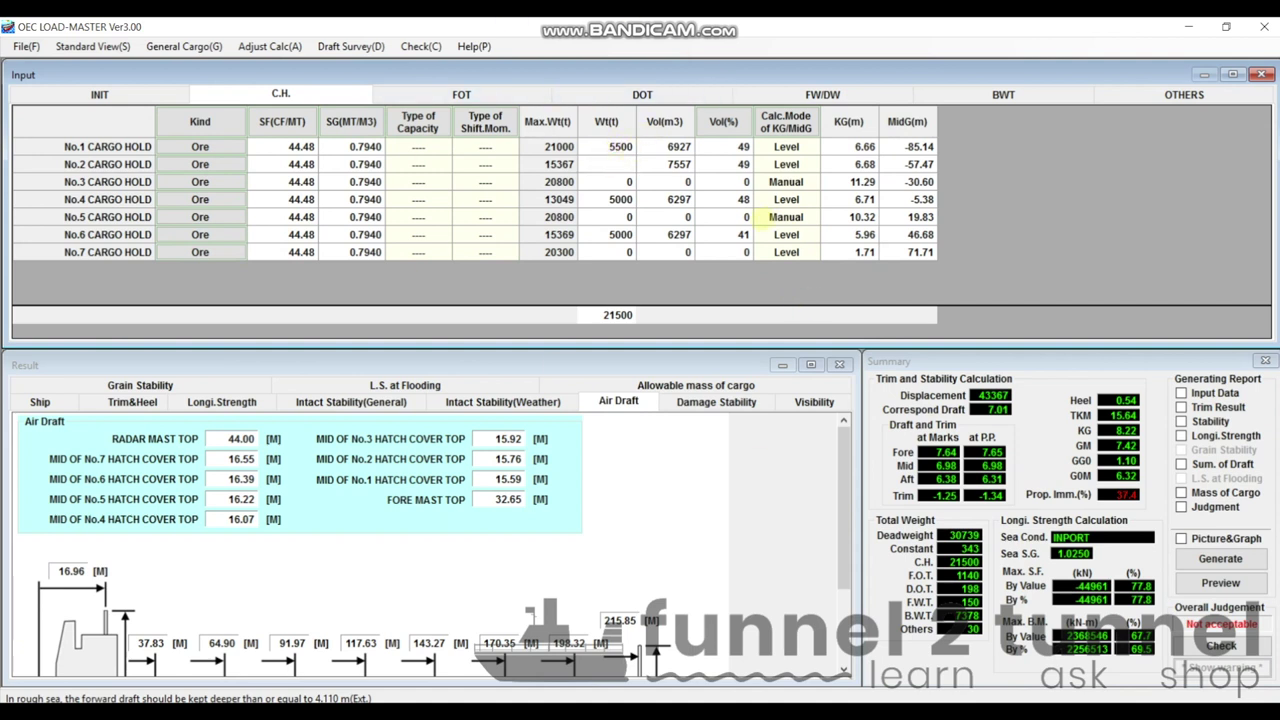
{"action": "key", "text": "Up"}
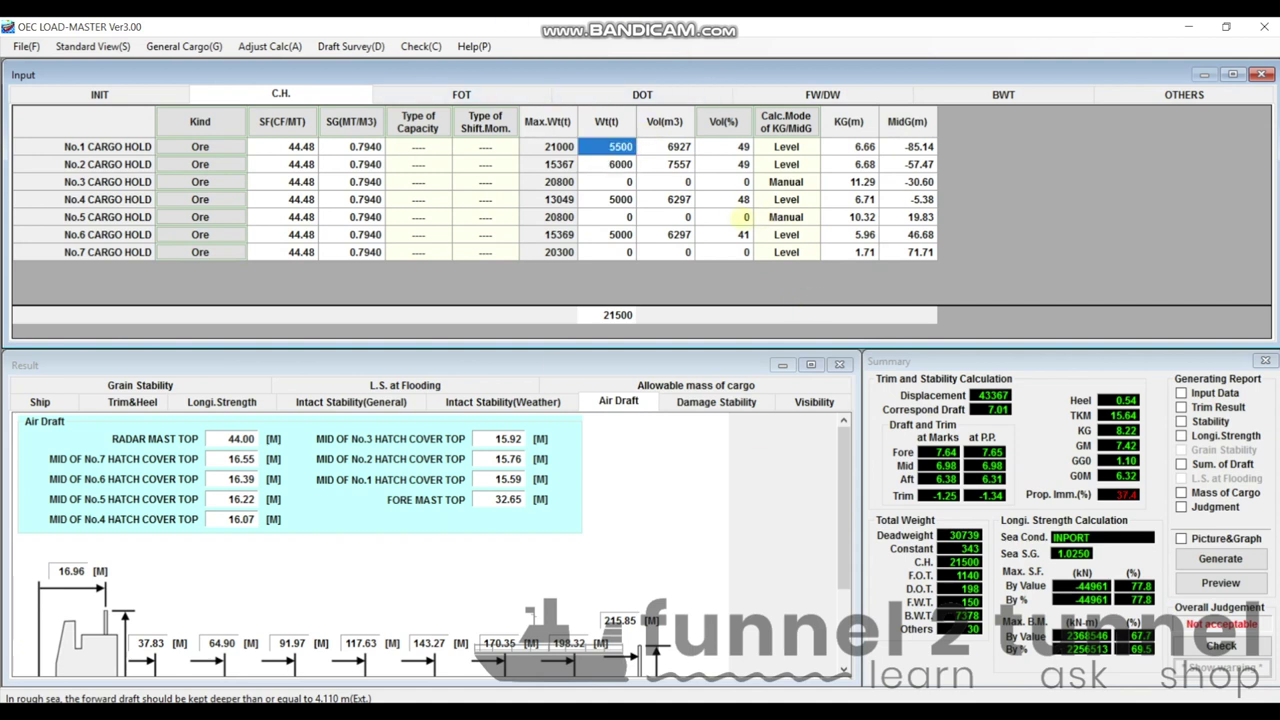
{"action": "left_click", "coordinate": [627, 163]}
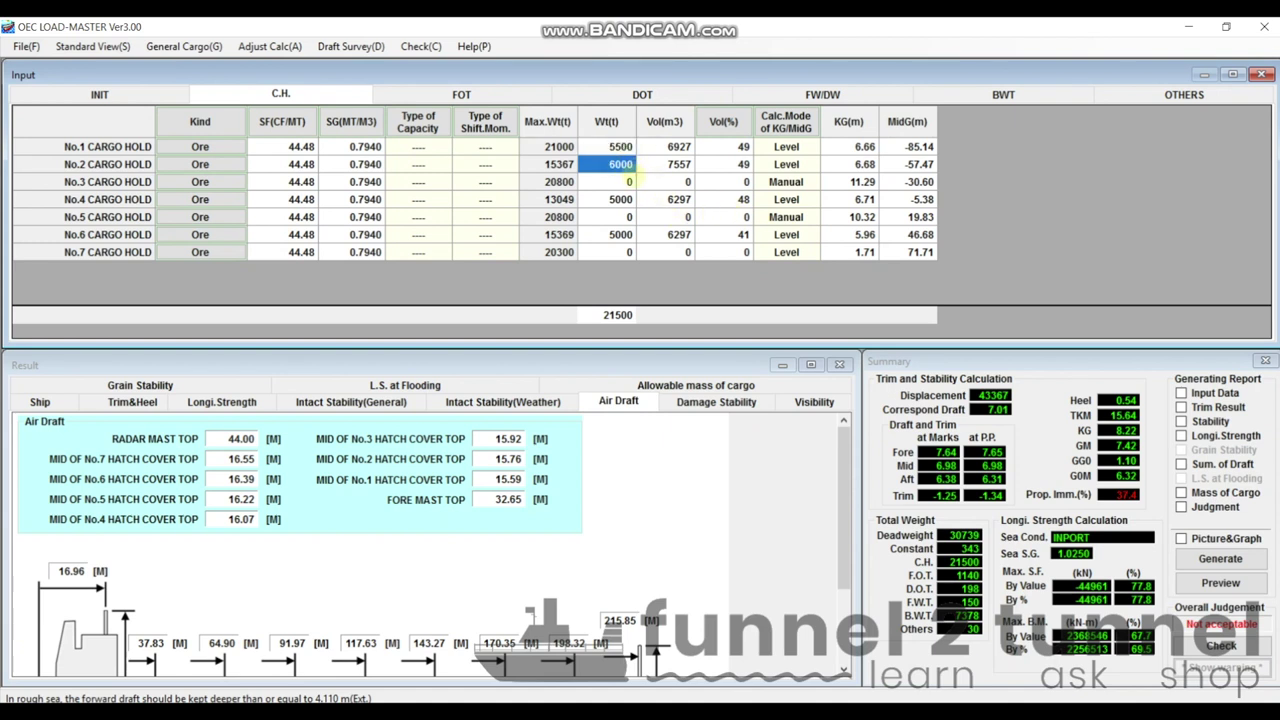
{"action": "key", "text": "Up"}
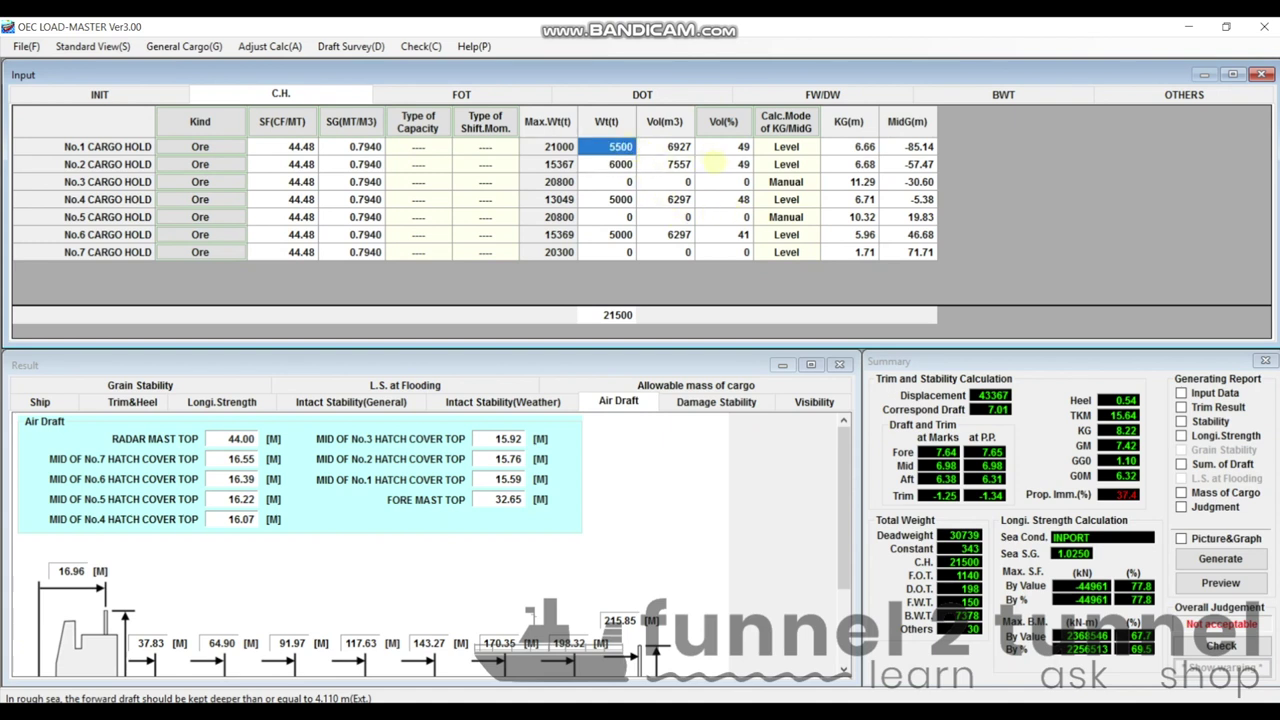
{"action": "key", "text": "Down"}
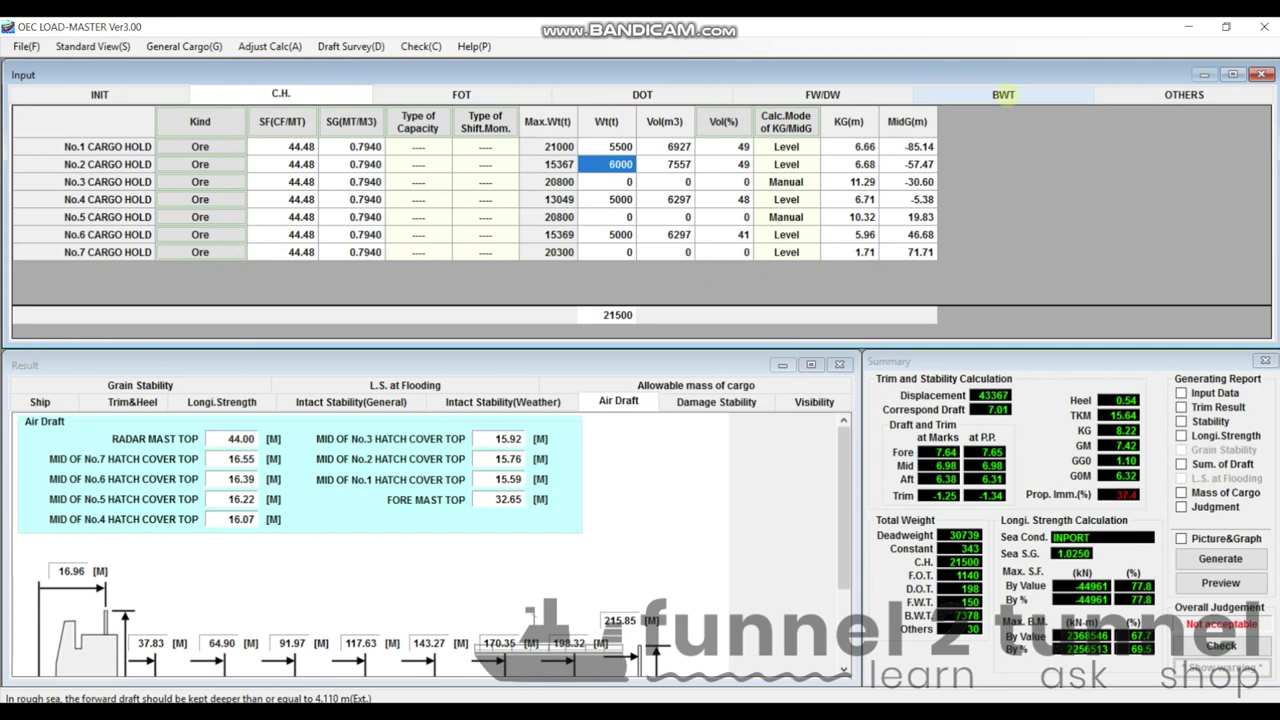
Step: Set the fore peak ballast tank's weight to 10 t
{"action": "left_click", "coordinate": [1003, 94]}
{"action": "scroll", "coordinate": [415, 183], "scroll_direction": "up", "scroll_amount": 1}
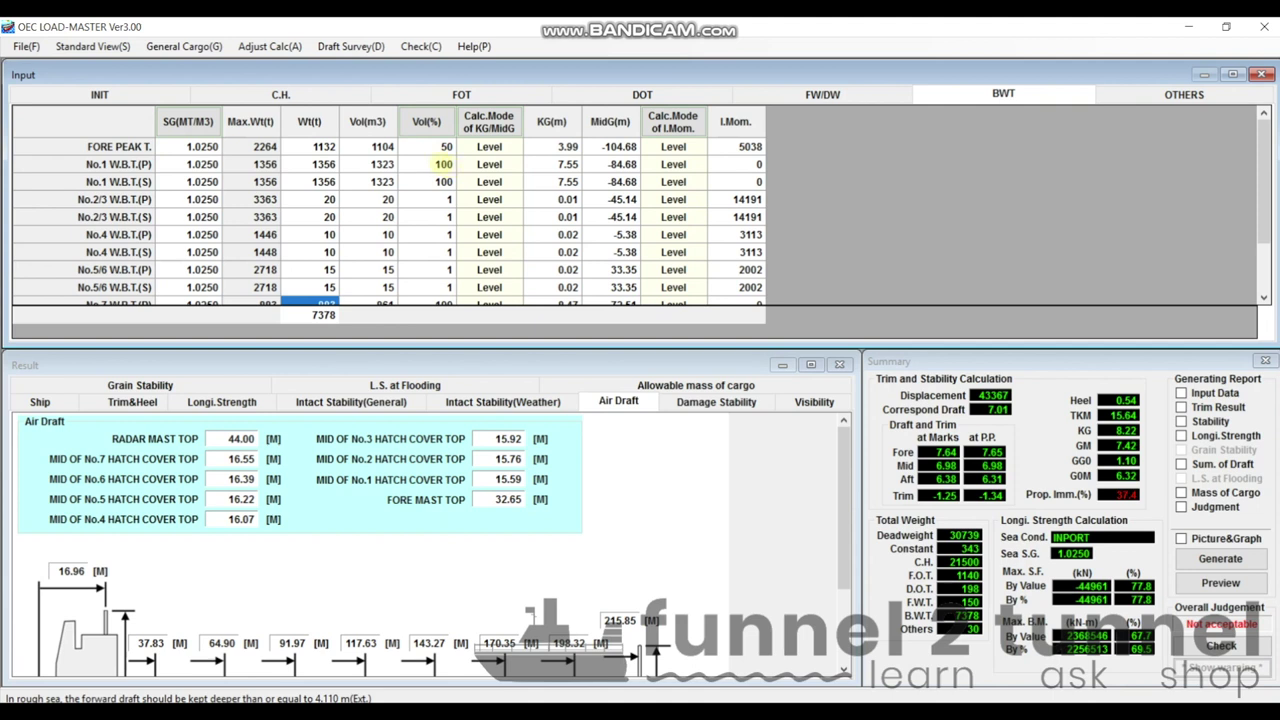
{"action": "left_click", "coordinate": [438, 148]}
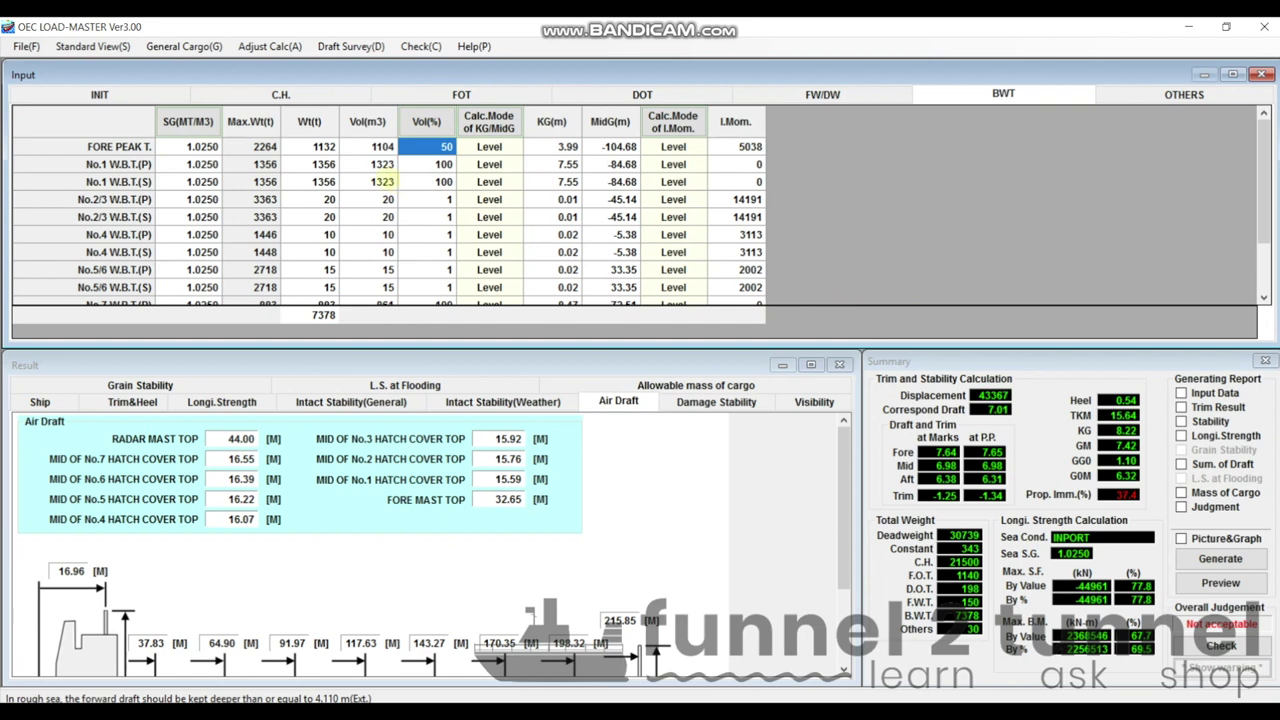
{"action": "left_click", "coordinate": [328, 147]}
{"action": "type", "text": "10"}
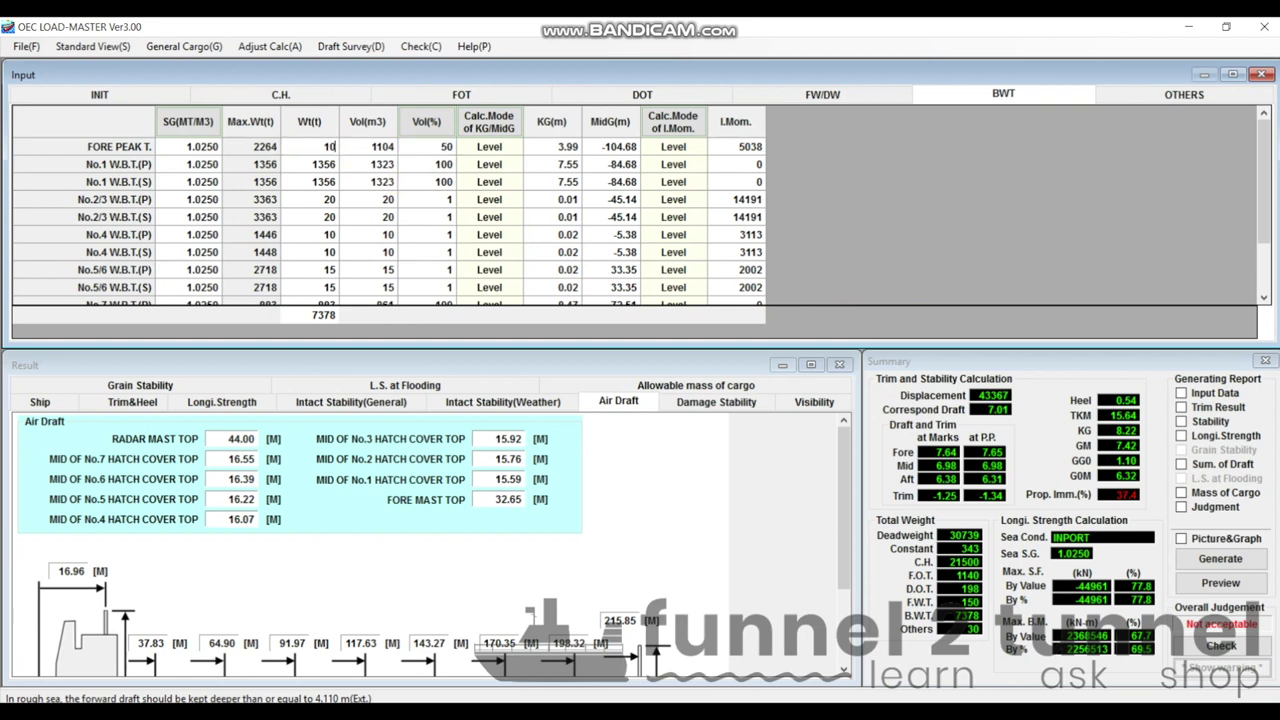
{"action": "key", "text": "BackSpace"}
{"action": "key", "text": "BackSpace"}
{"action": "type", "text": "10"}
{"action": "key", "text": "Return"}
Step: Set the weights of the port and starboard No.1 water ballast tanks to 10 t each
{"action": "key", "text": "BackSpace"}
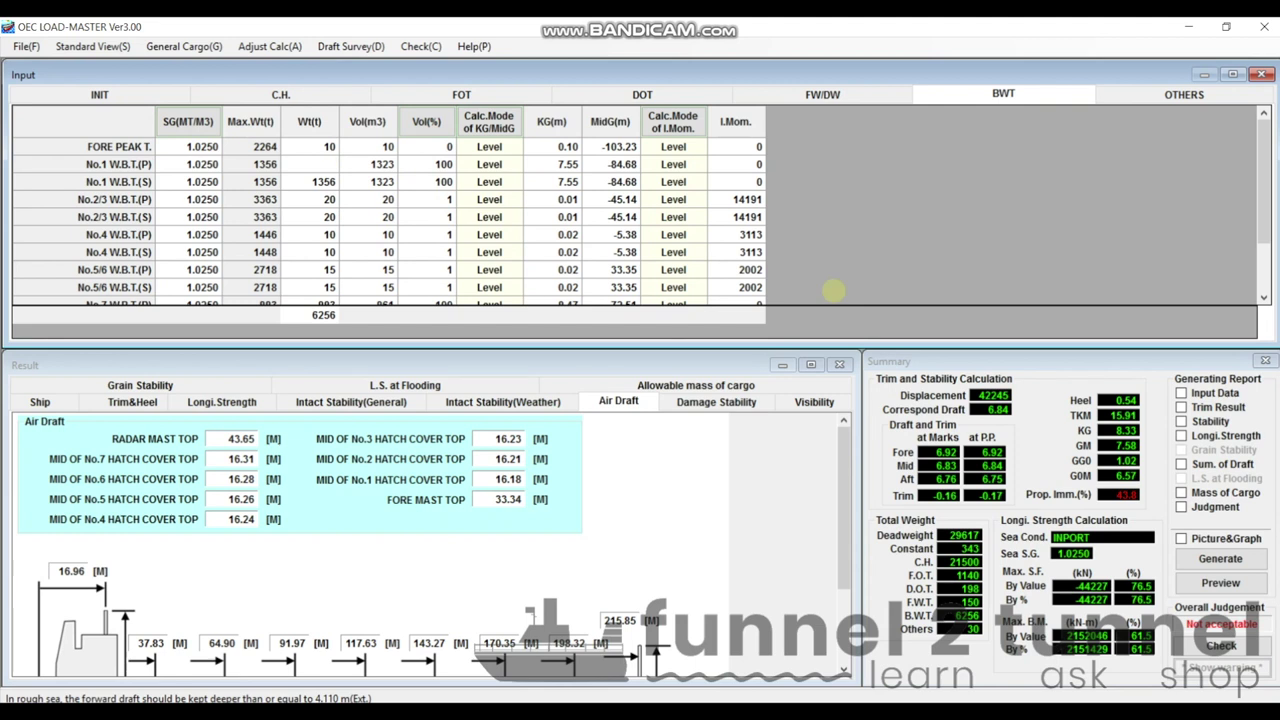
{"action": "type", "text": "10"}
{"action": "key", "text": "Return"}
{"action": "key", "text": "BackSpace"}
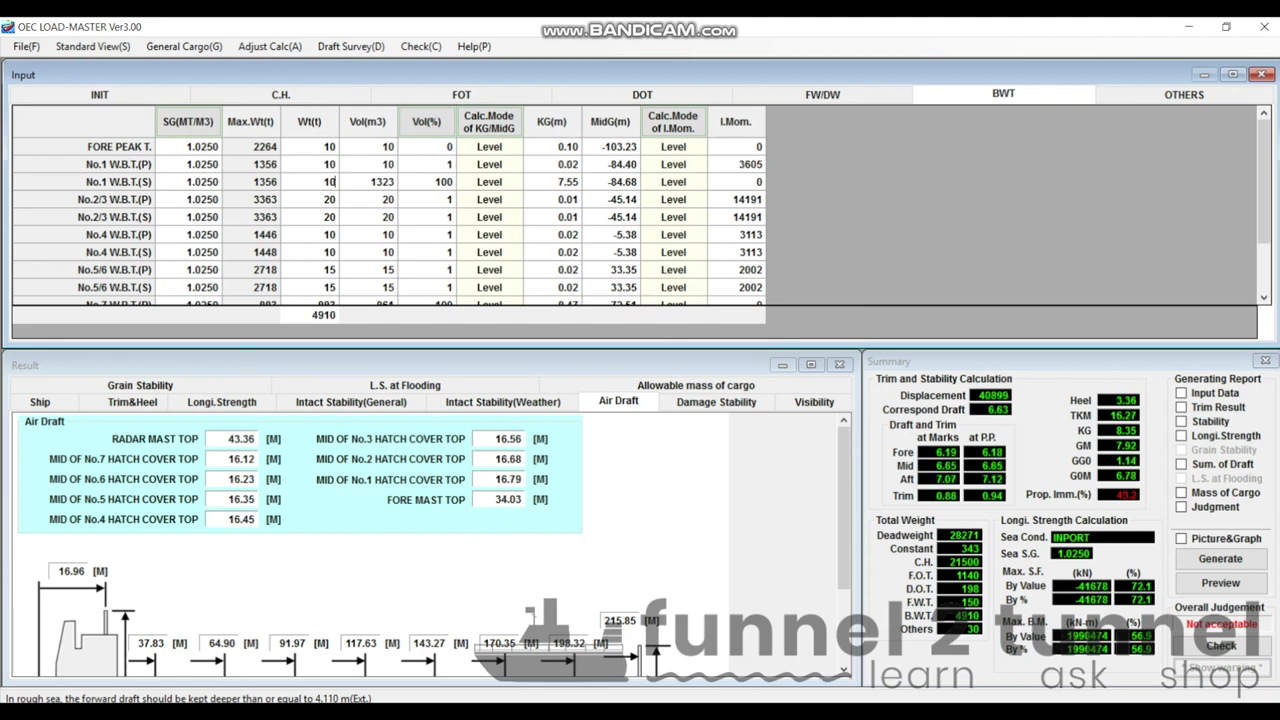
{"action": "type", "text": "10"}
{"action": "key", "text": "Return"}
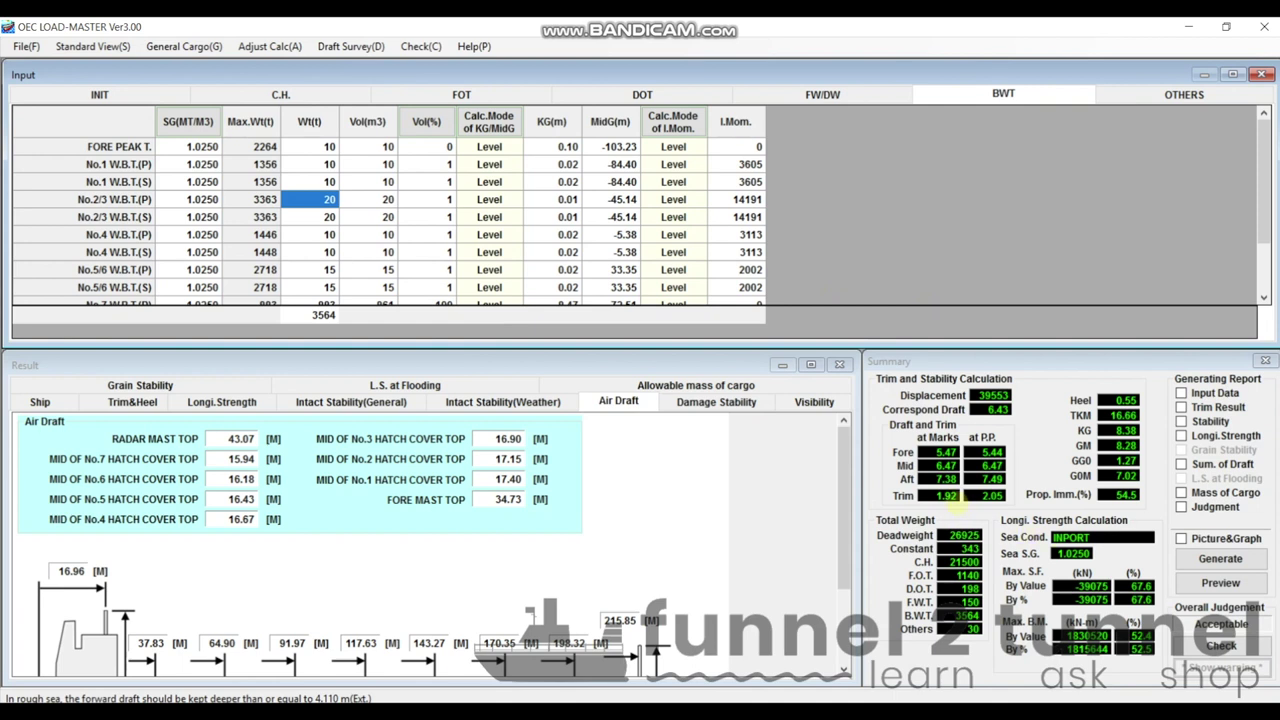
{"action": "left_click", "coordinate": [950, 496]}
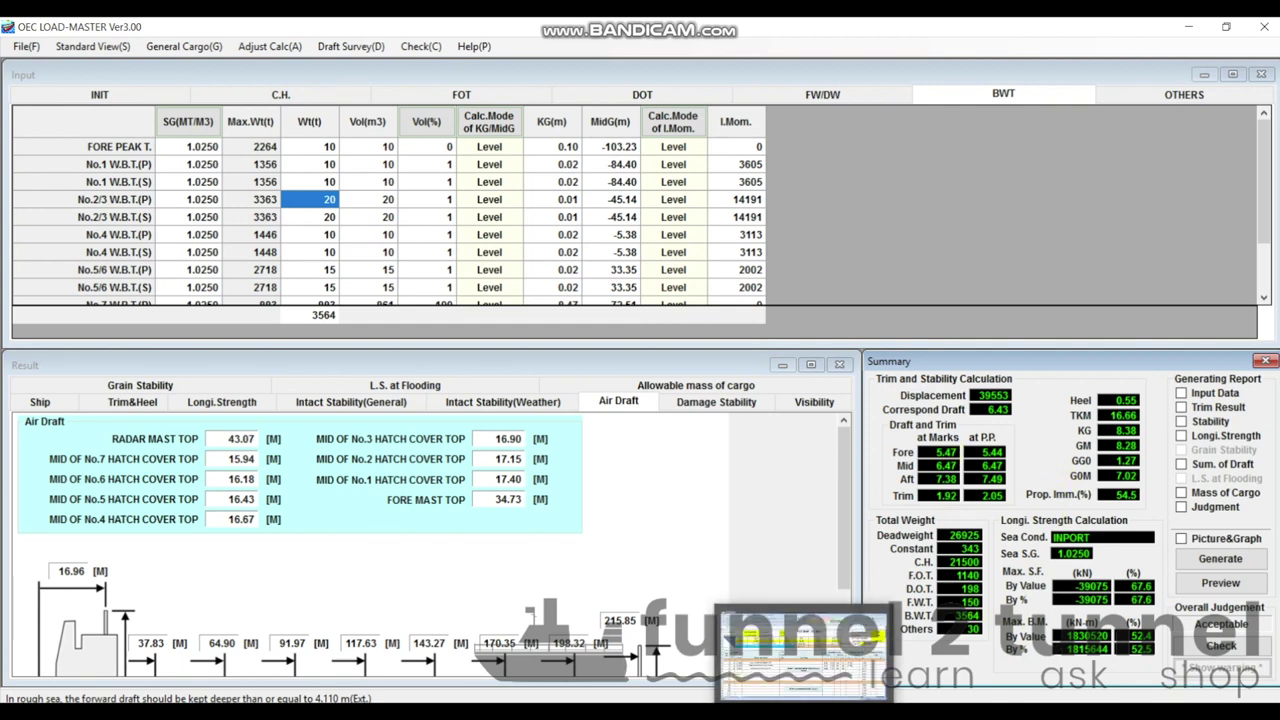
Step: Switch to the Excel loading plan and record pour 4 as hold number 1 with 5500 tonnes
{"action": "key", "text": "alt+Tab"}
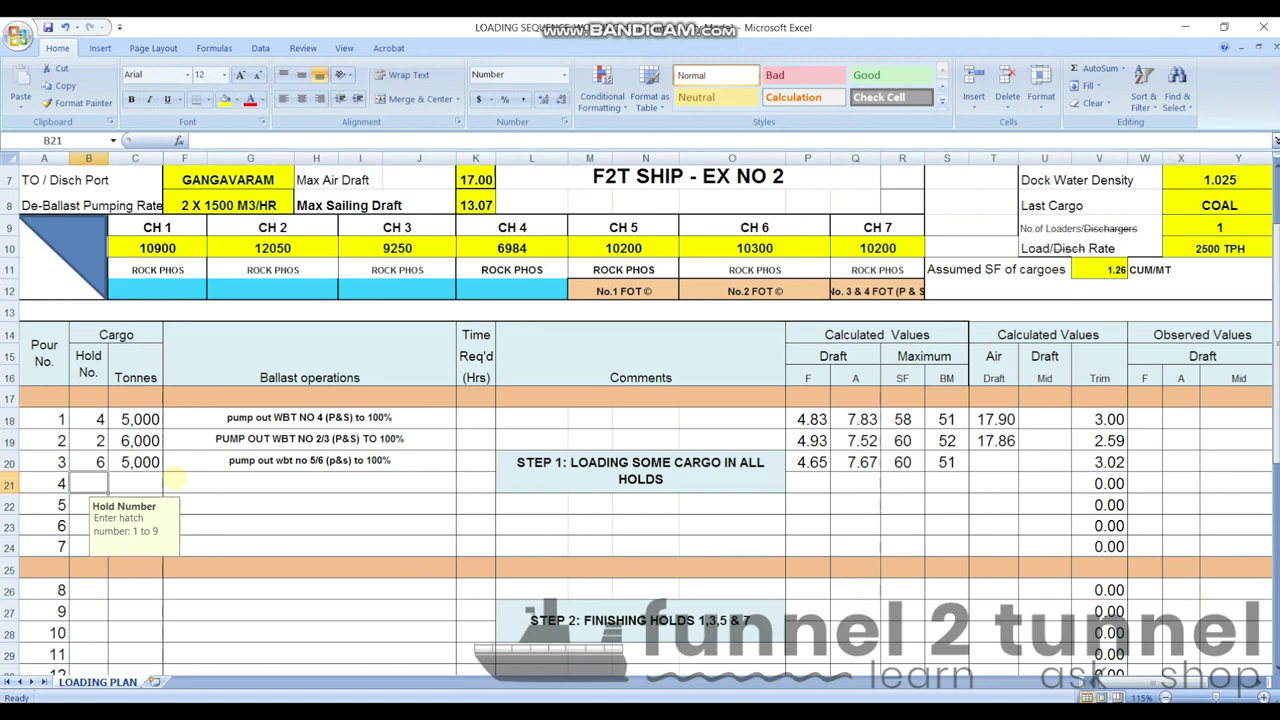
{"action": "type", "text": "1"}
{"action": "key", "text": "Tab"}
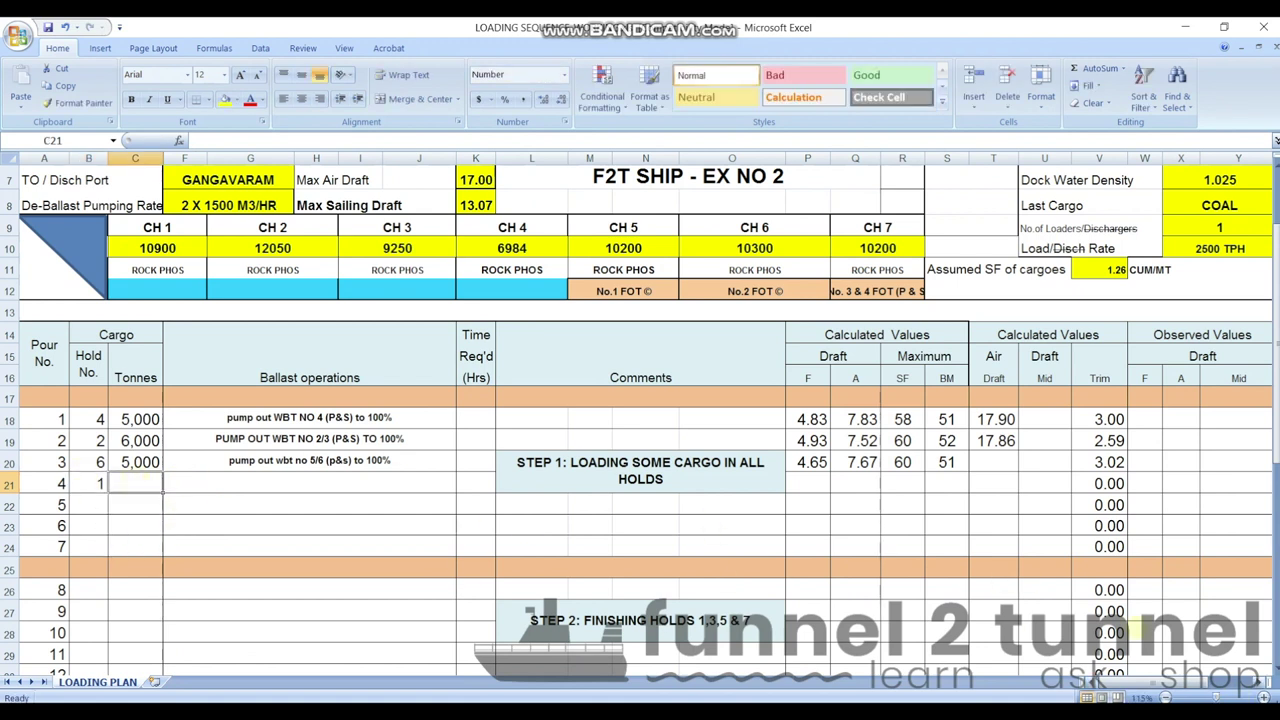
{"action": "type", "text": "5500"}
{"action": "key", "text": "Tab"}
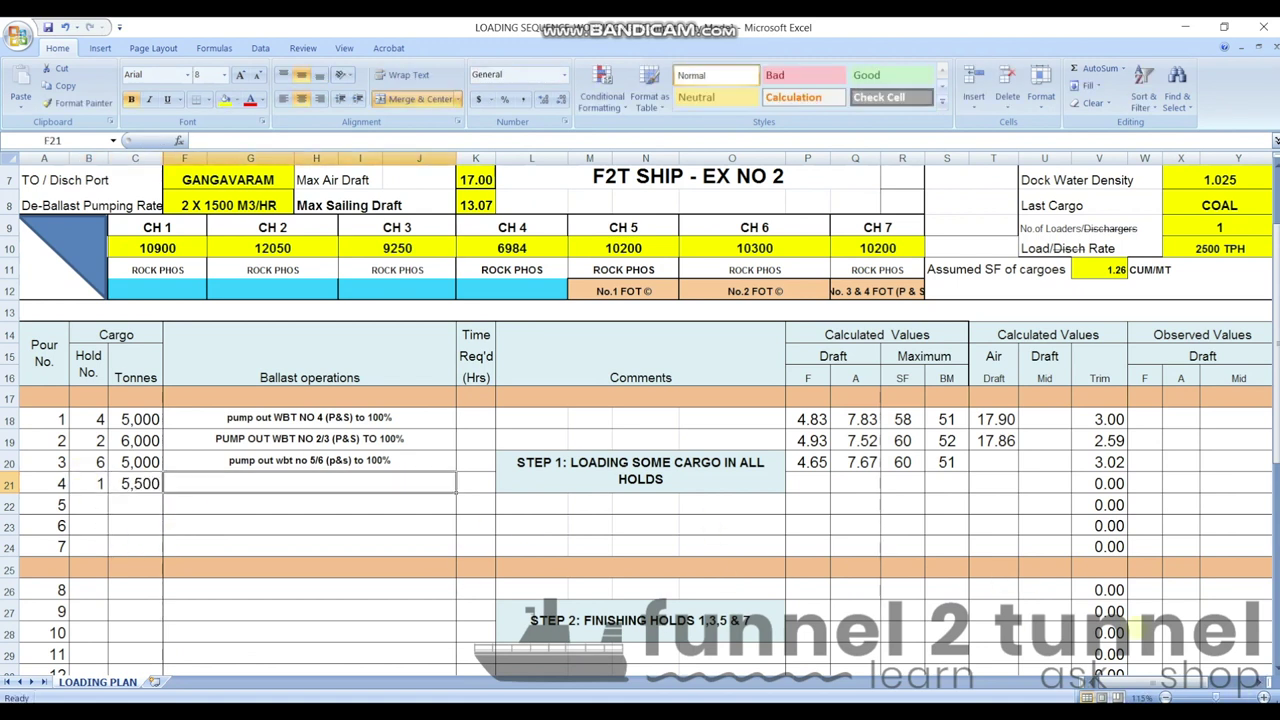
Step: Enter pour 4's ballast operation as "pump out wbt 1(p&s) + fpk tk to 100%"
{"action": "type", "text": "pump out"}
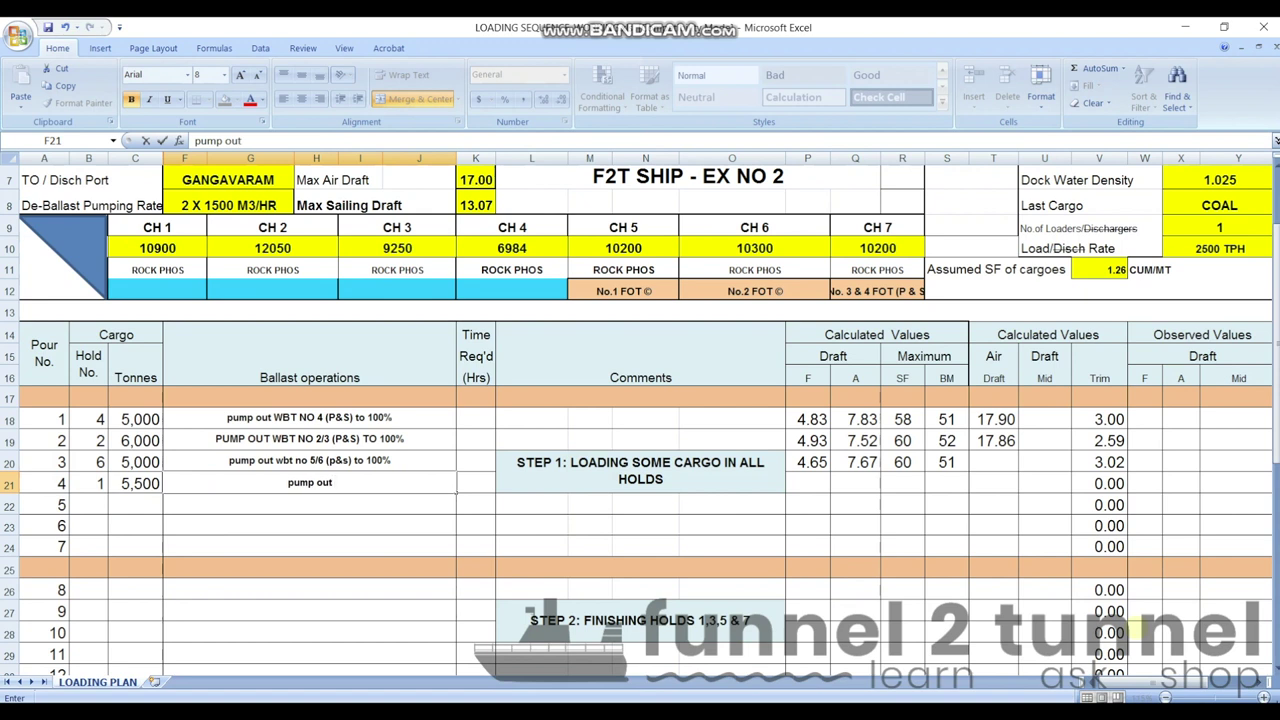
{"action": "type", "text": " wbt 1(p&"}
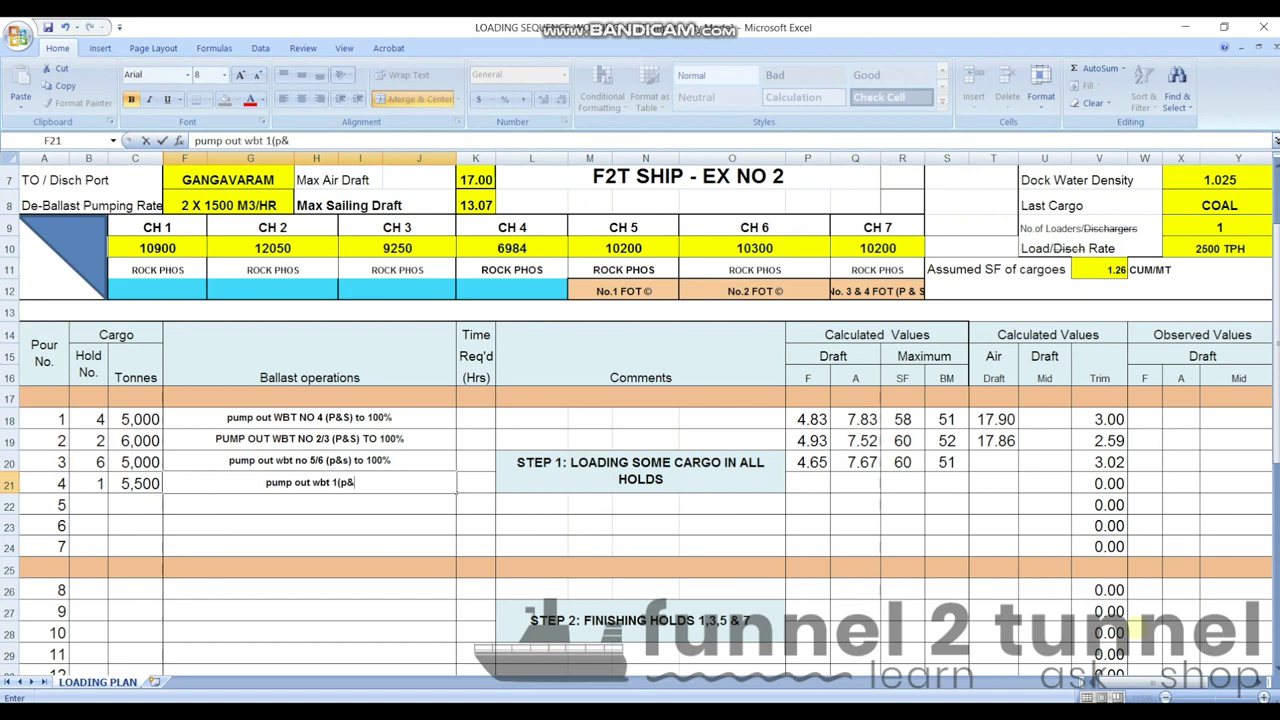
{"action": "type", "text": "s) + fpk"}
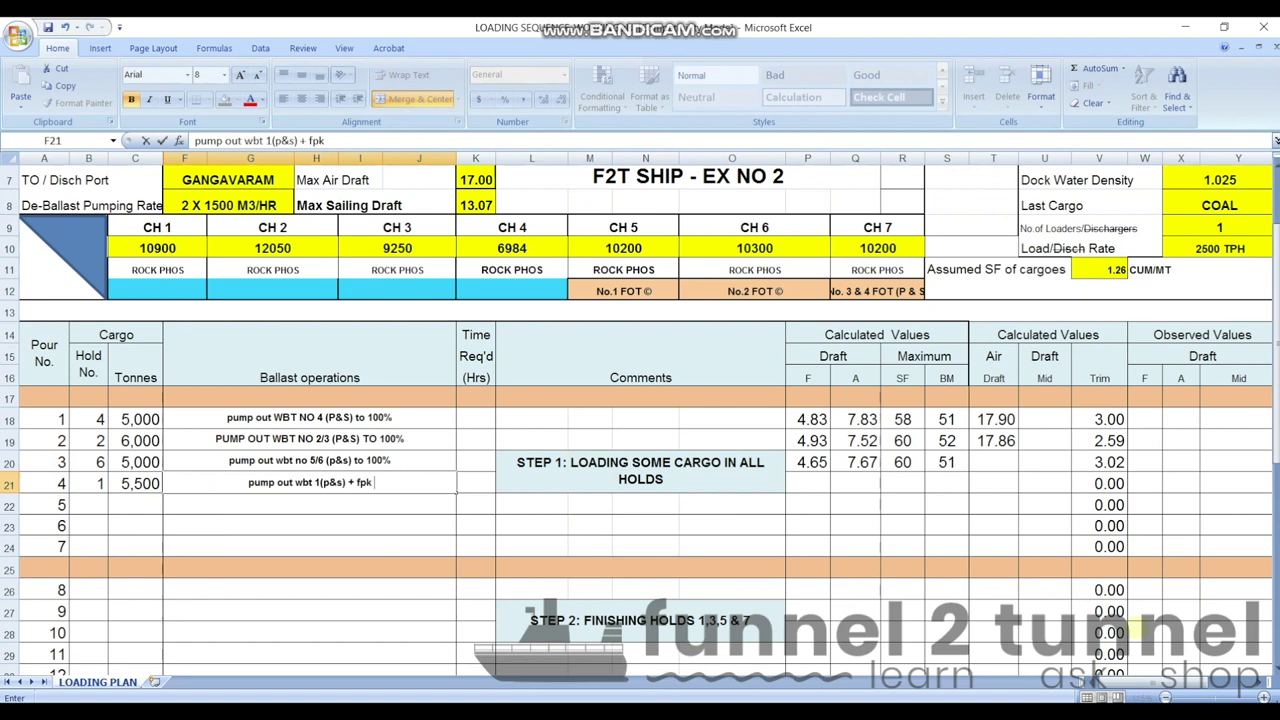
{"action": "type", "text": " tk to 100%"}
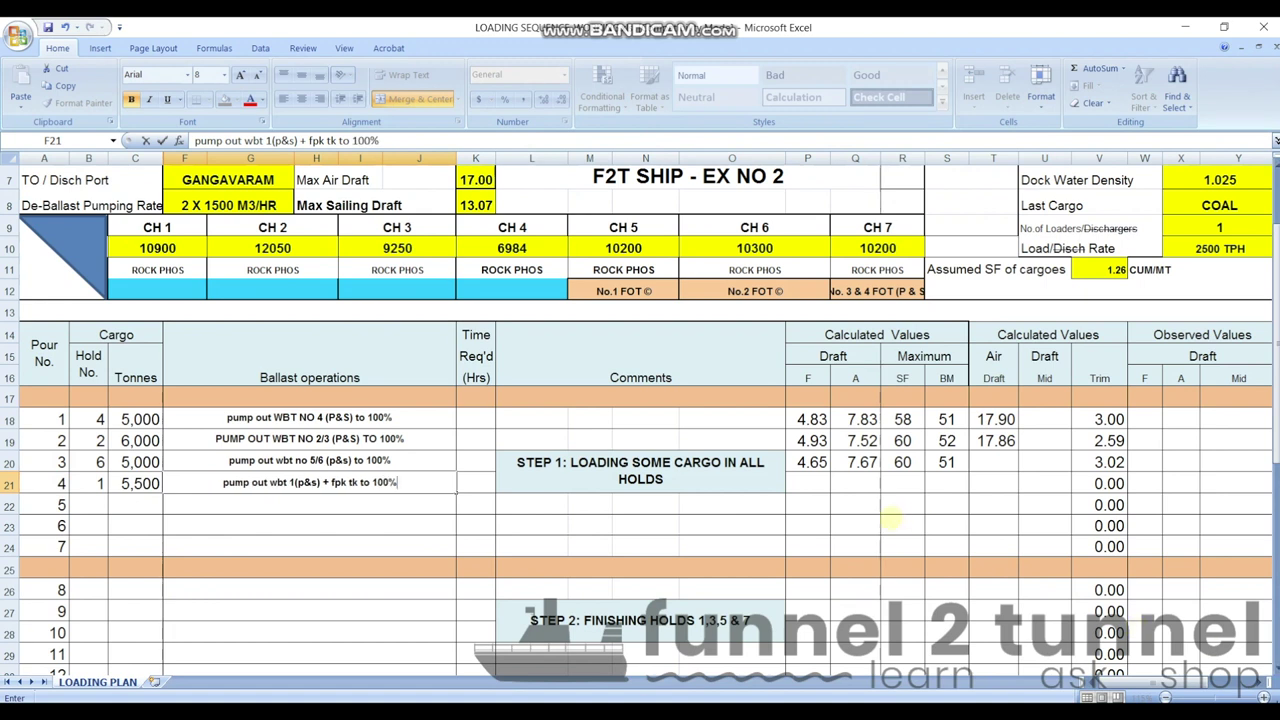
Step: Enter pour 4's calculated forward draft 5.47, aft draft 7.38 and maximum SF 68
{"action": "left_click", "coordinate": [812, 480]}
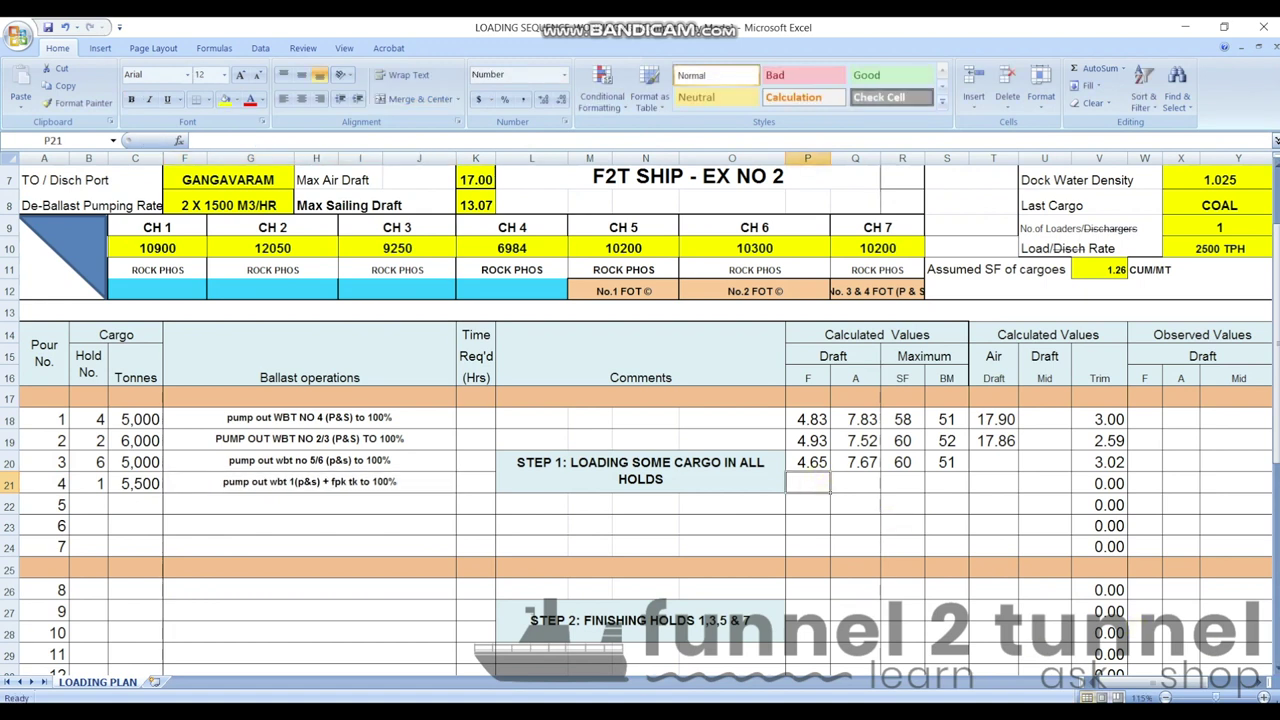
{"action": "type", "text": "5.47"}
{"action": "key", "text": "Tab"}
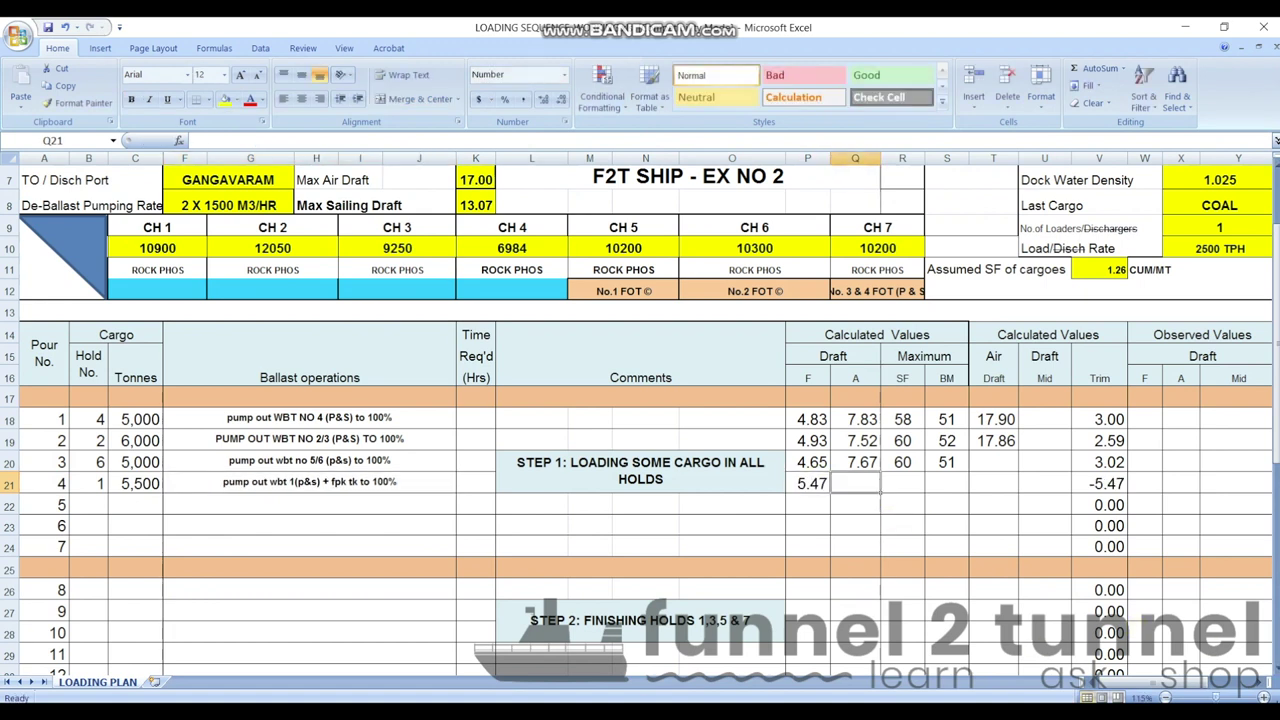
{"action": "type", "text": "7.38"}
{"action": "key", "text": "Tab"}
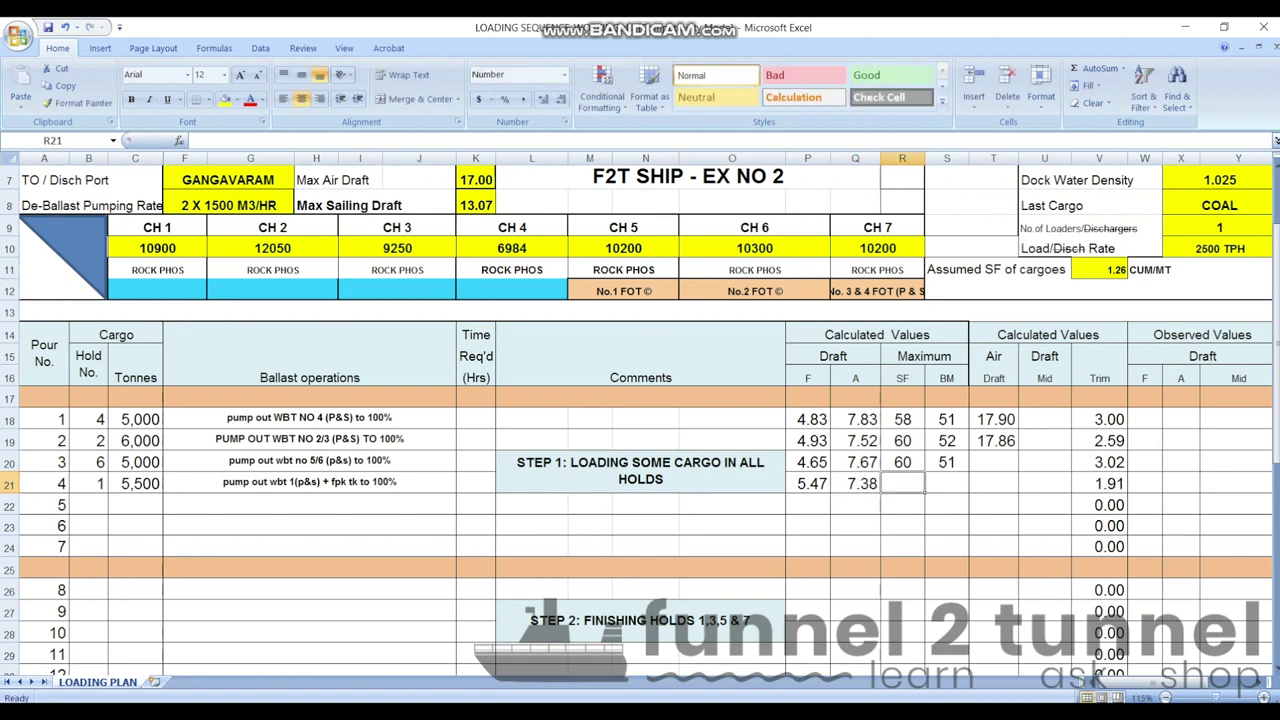
{"action": "type", "text": "68"}
{"action": "key", "text": "Tab"}
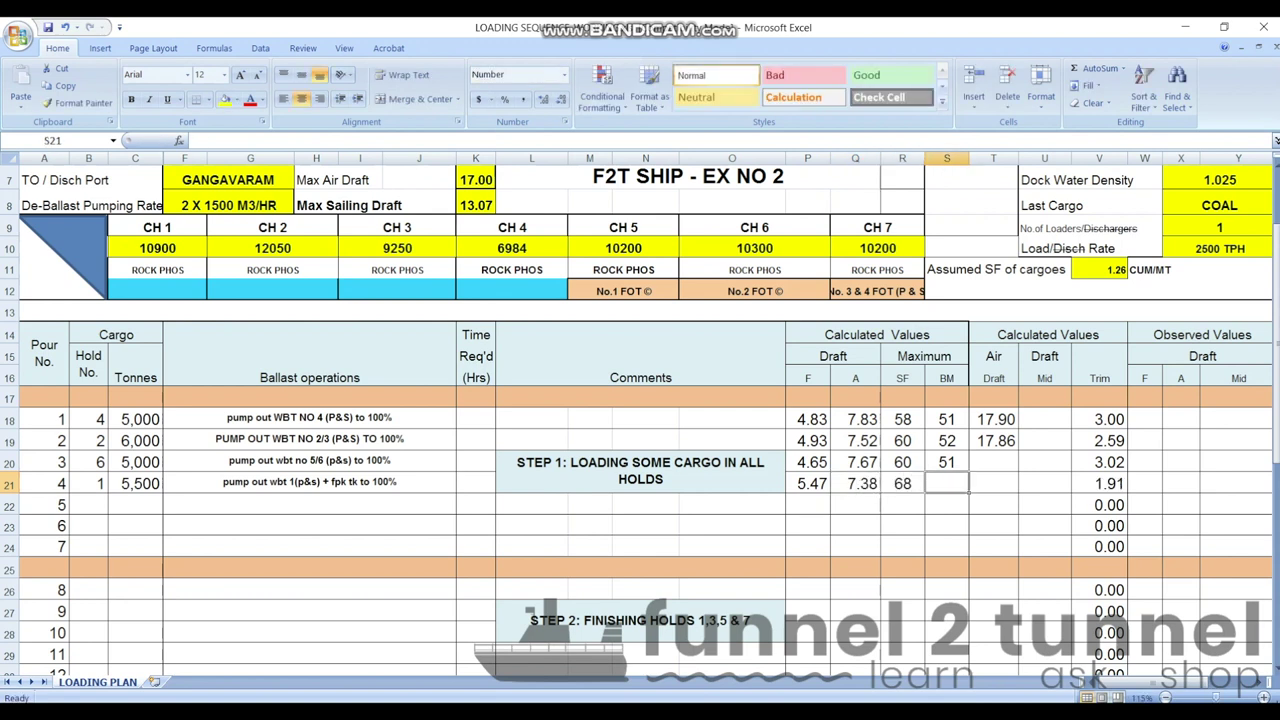
Step: Switch to OEC LOAD-MASTER and display the cargo hold weight inputs
{"action": "key", "text": "alt+Tab"}
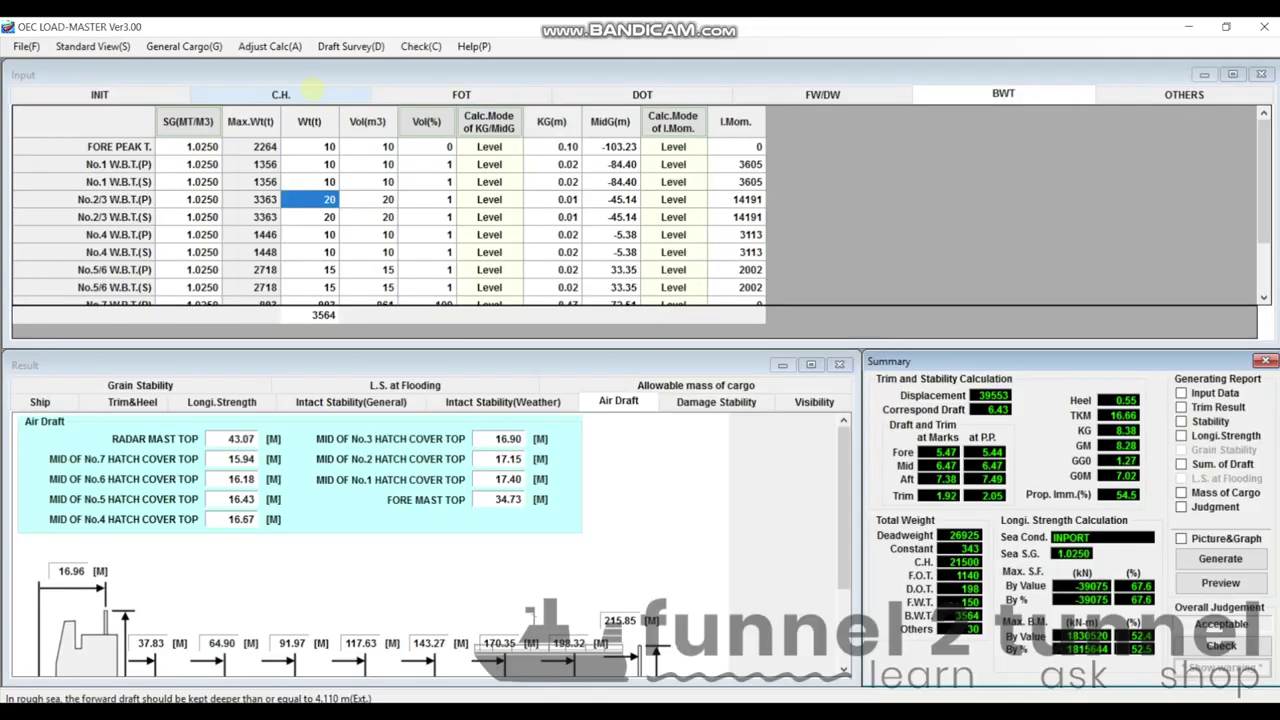
{"action": "left_click", "coordinate": [313, 92]}
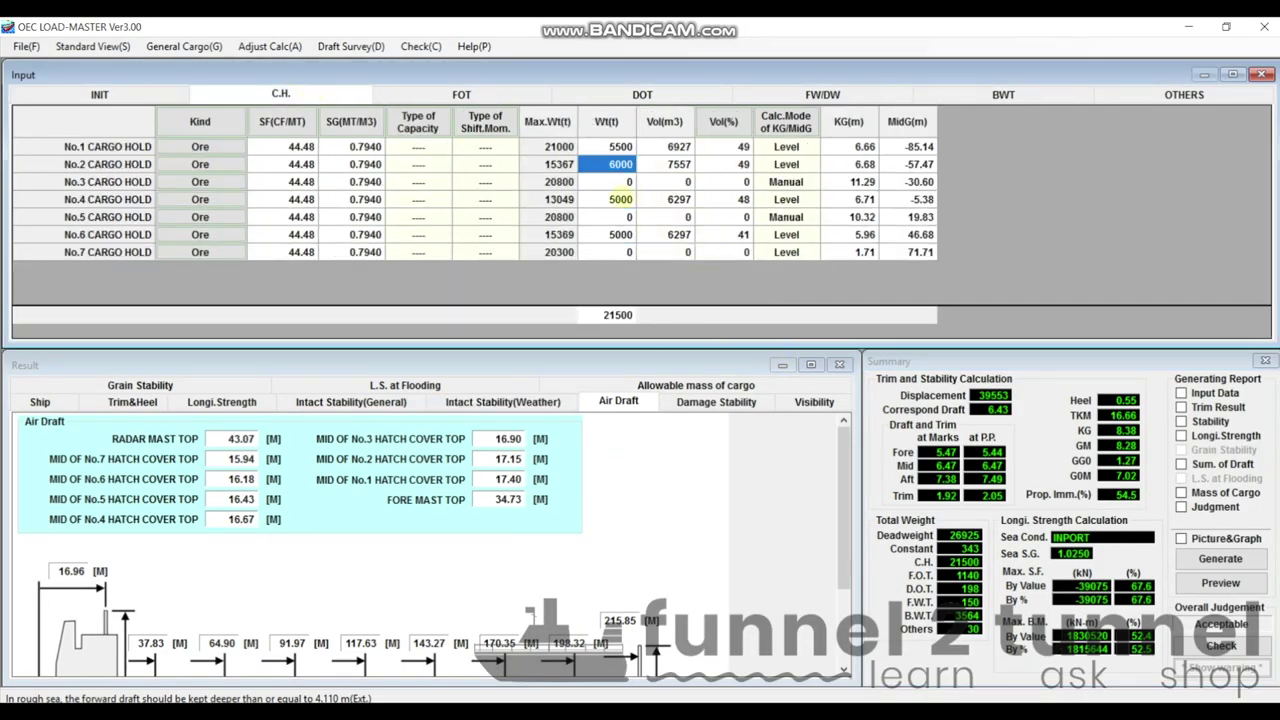
Step: Examine the cargo weights of holds 3, 5 and 7 and the weights in the water ballast tanks
{"action": "left_click", "coordinate": [620, 181]}
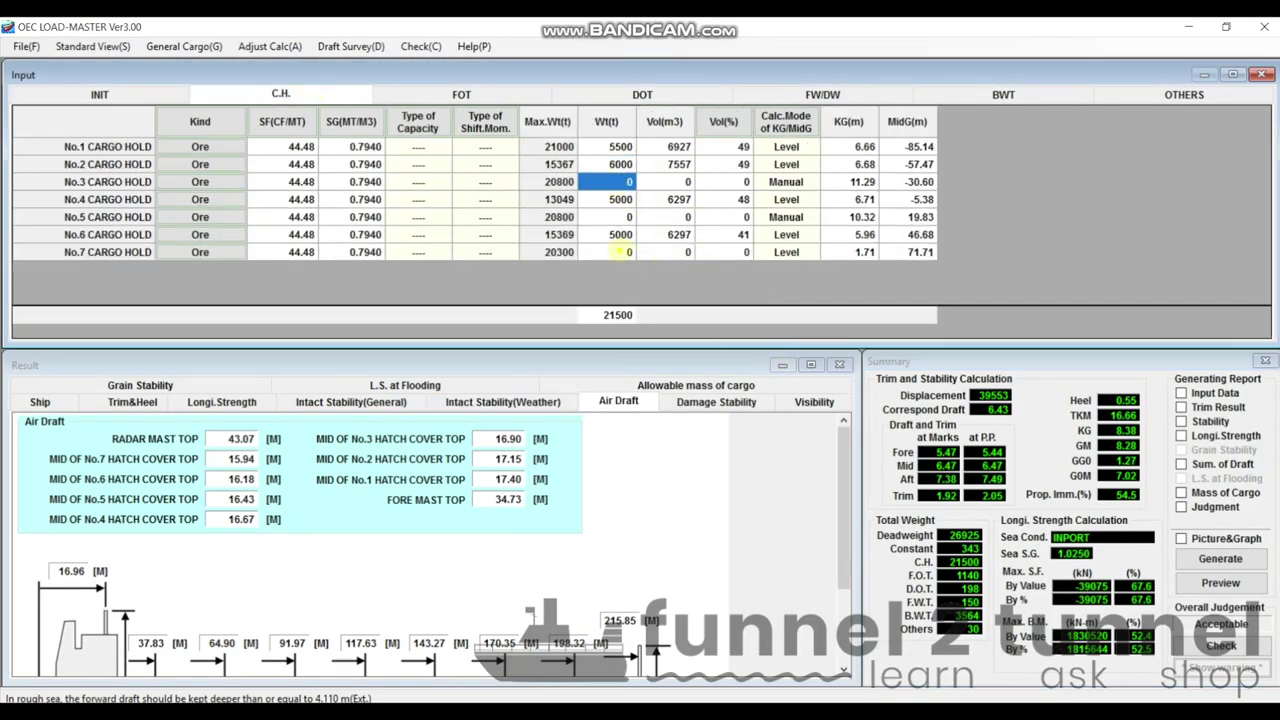
{"action": "left_click", "coordinate": [621, 252]}
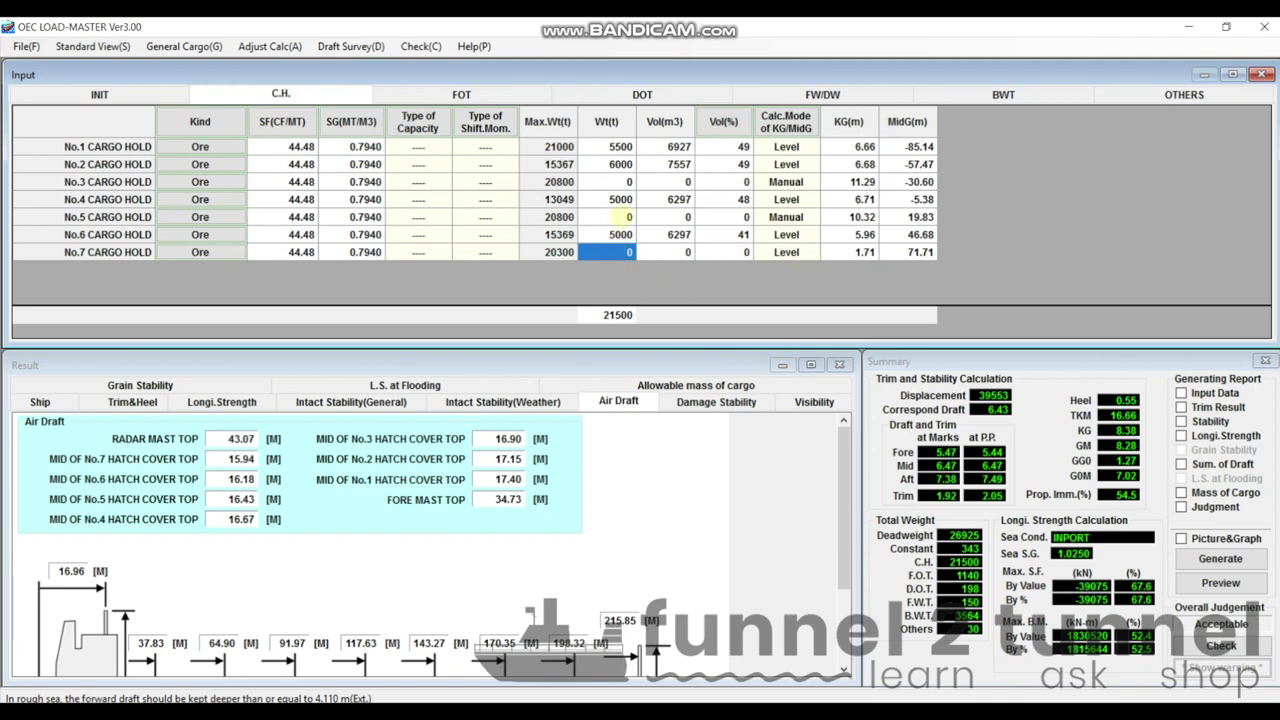
{"action": "left_click", "coordinate": [617, 217]}
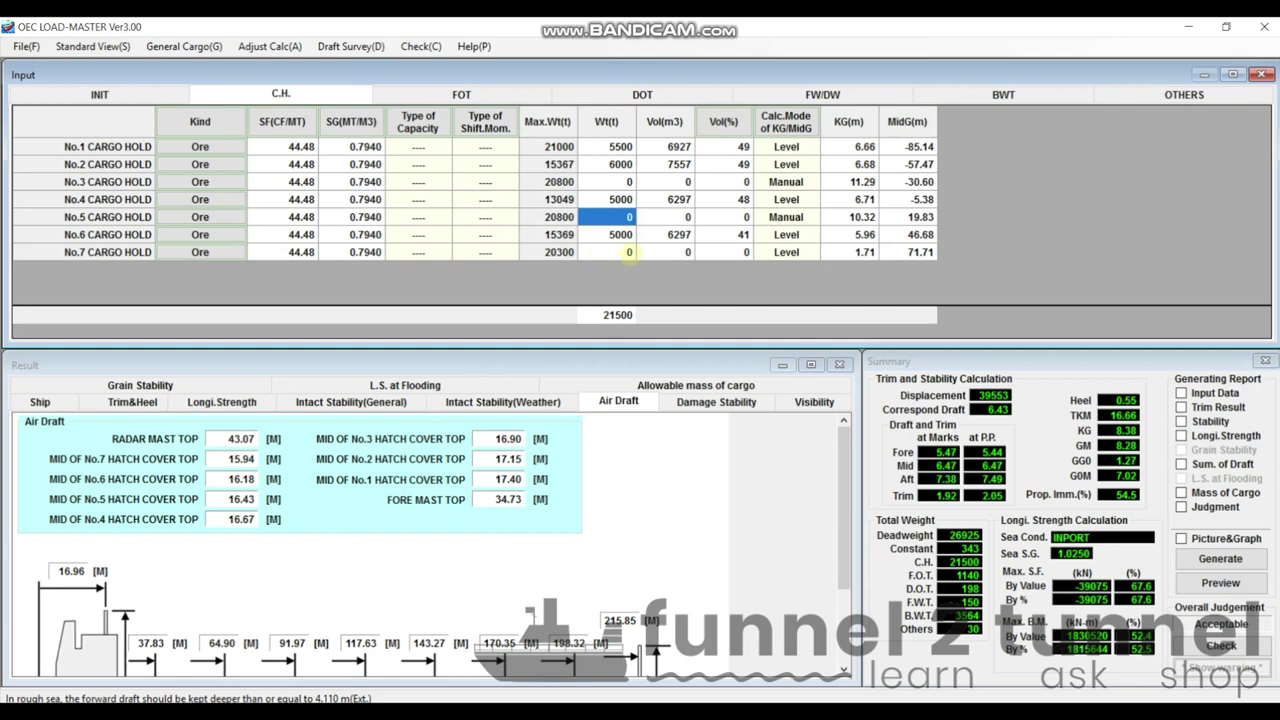
{"action": "key", "text": "ctrl+Tab"}
{"action": "key", "text": "ctrl+Tab"}
{"action": "key", "text": "ctrl+Tab"}
{"action": "key", "text": "ctrl+Tab"}
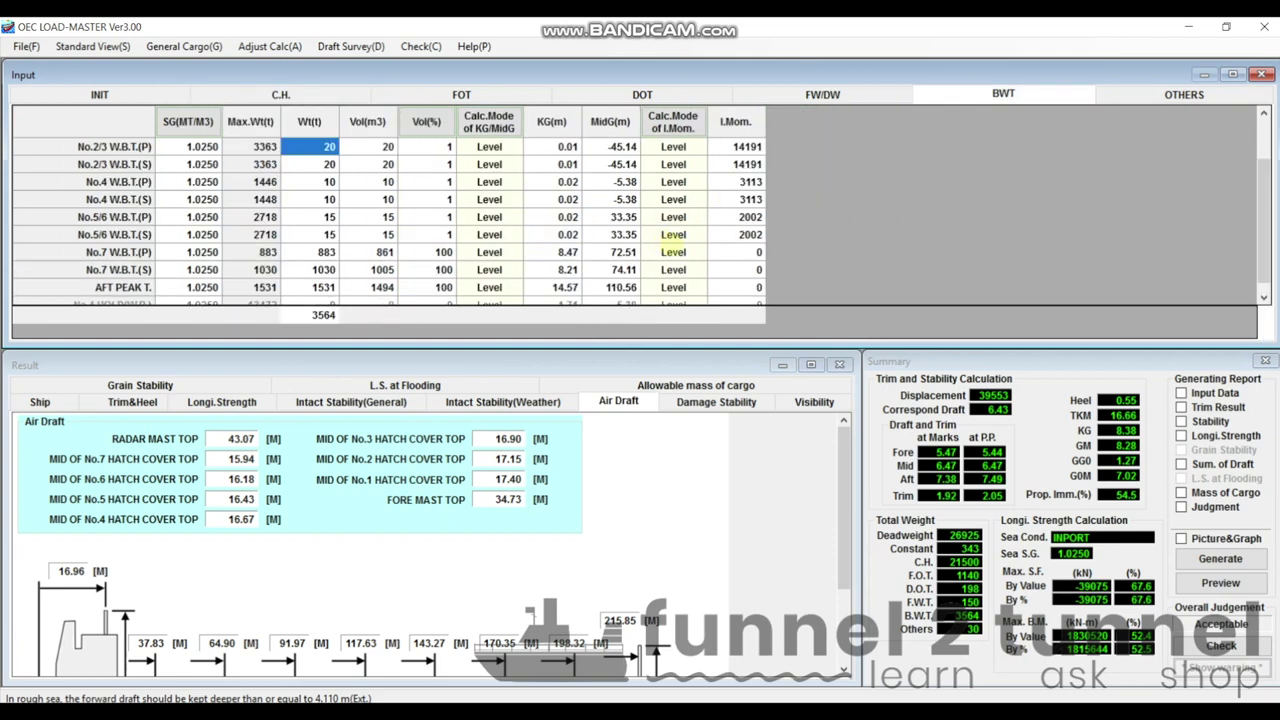
{"action": "scroll", "coordinate": [391, 288], "scroll_direction": "down", "scroll_amount": 1}
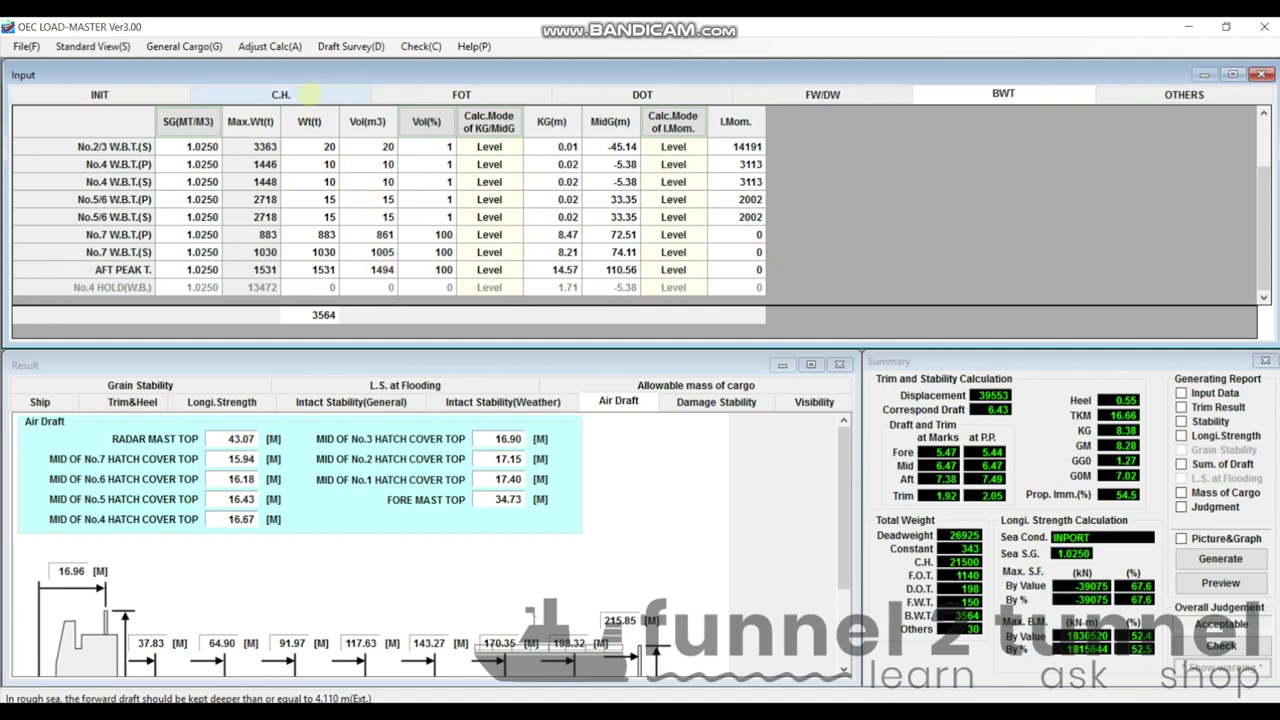
Step: Set the weight of No.5 cargo hold to 5000 t in the cargo hold data
{"action": "left_click", "coordinate": [310, 93]}
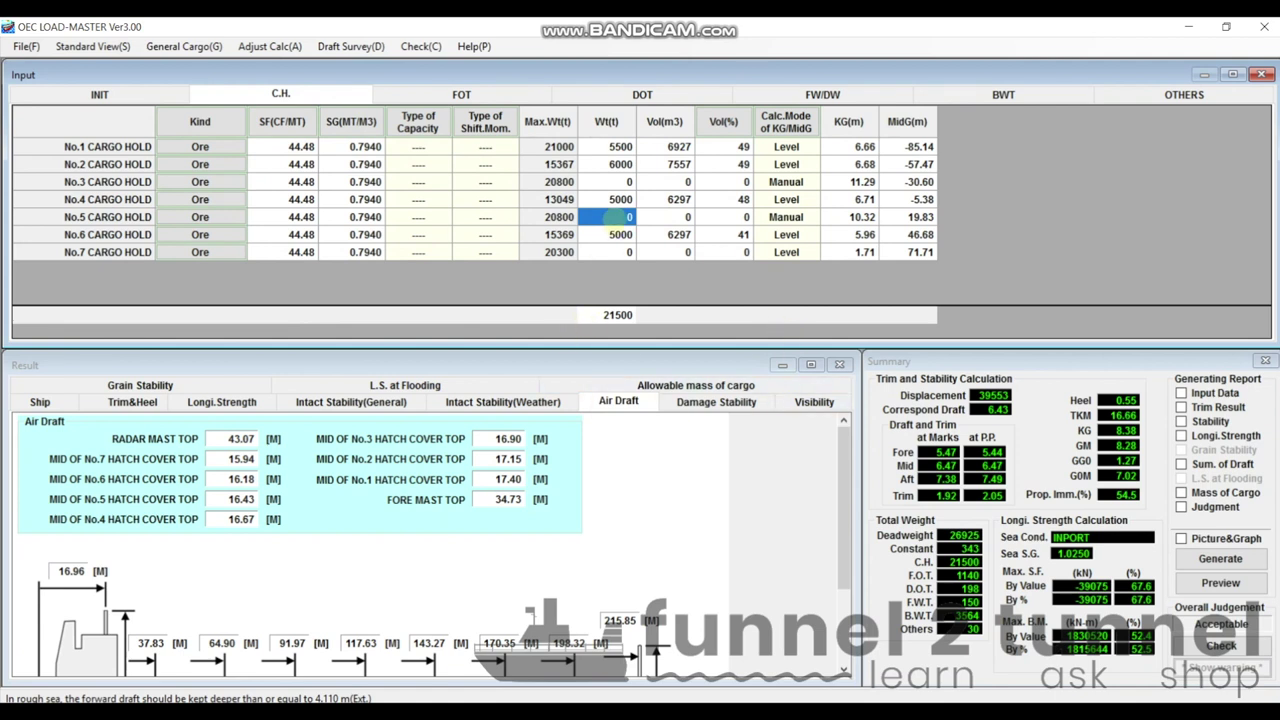
{"action": "double_click", "coordinate": [625, 217]}
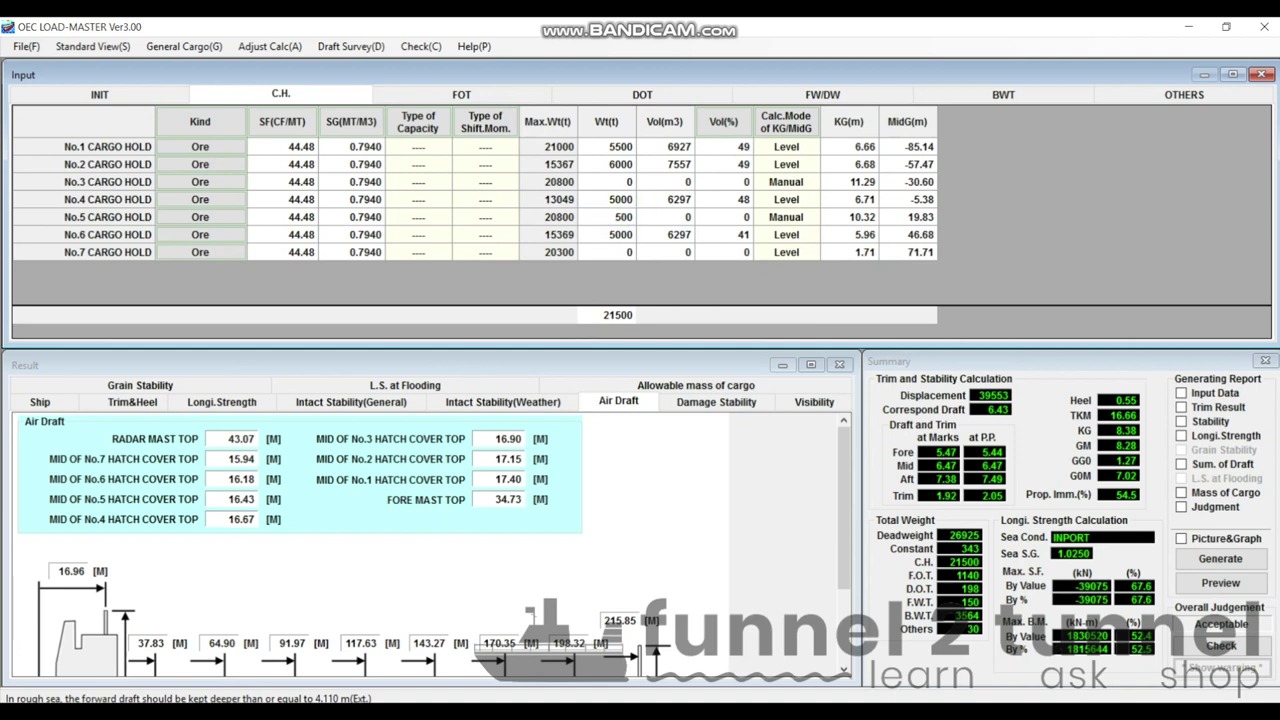
{"action": "key", "text": "BackSpace"}
{"action": "key", "text": "BackSpace"}
{"action": "key", "text": "BackSpace"}
{"action": "key", "text": "BackSpace"}
{"action": "type", "text": "5000"}
{"action": "key", "text": "Return"}
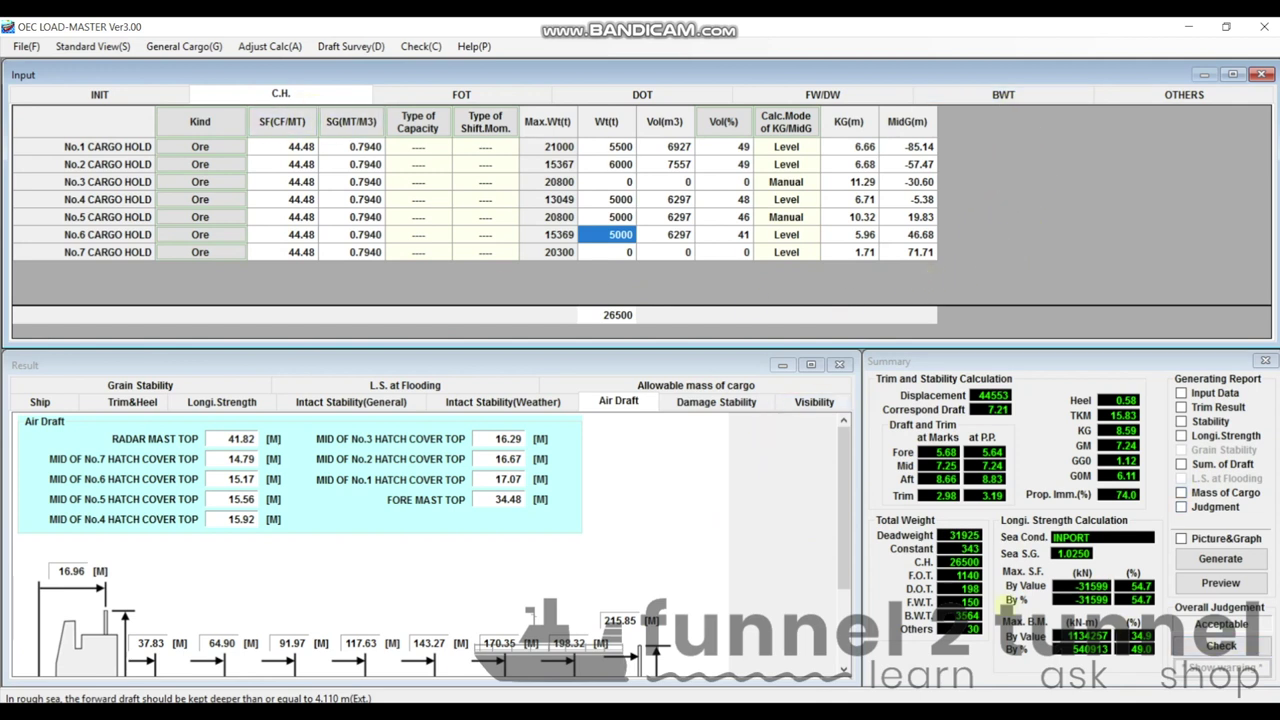
Step: Switch to the Excel loading plan and record pour 5 as hold 5 with 5,000 tonnes
{"action": "key", "text": "alt+Tab"}
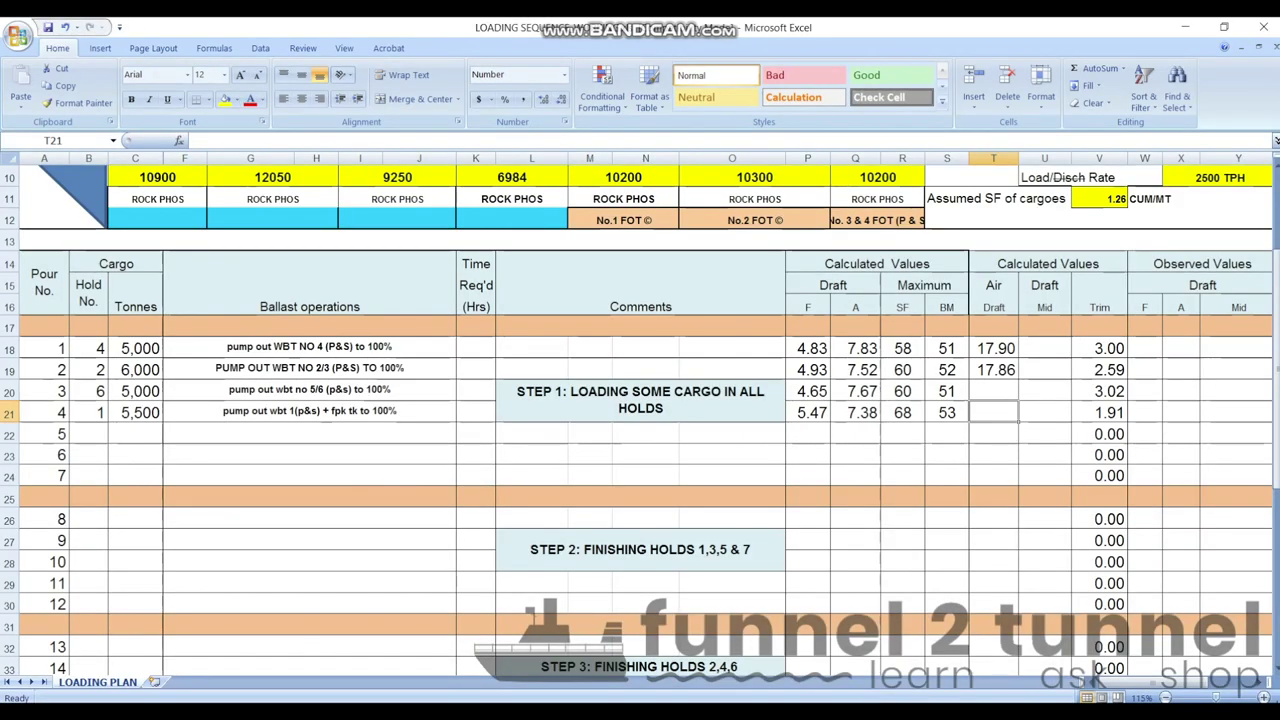
{"action": "left_click", "coordinate": [88, 433]}
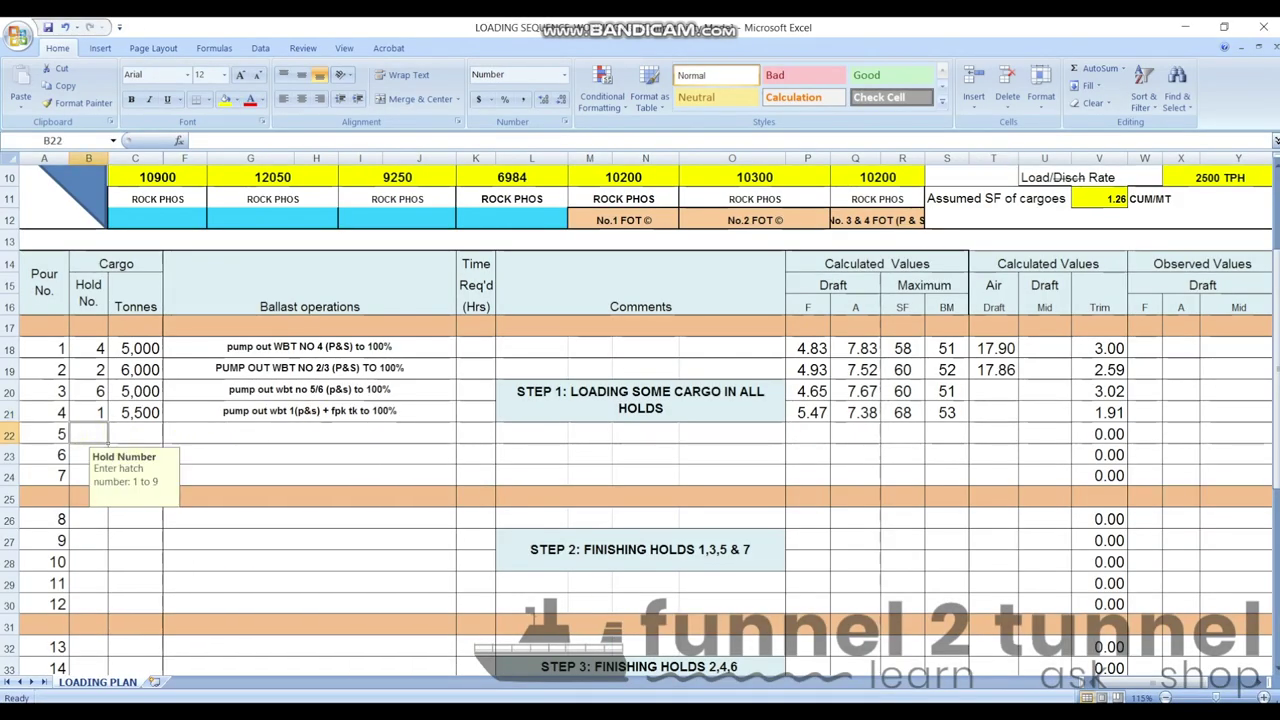
{"action": "type", "text": "5"}
{"action": "key", "text": "Tab"}
{"action": "type", "text": "5000"}
{"action": "key", "text": "Tab"}
{"action": "key", "text": "Tab"}
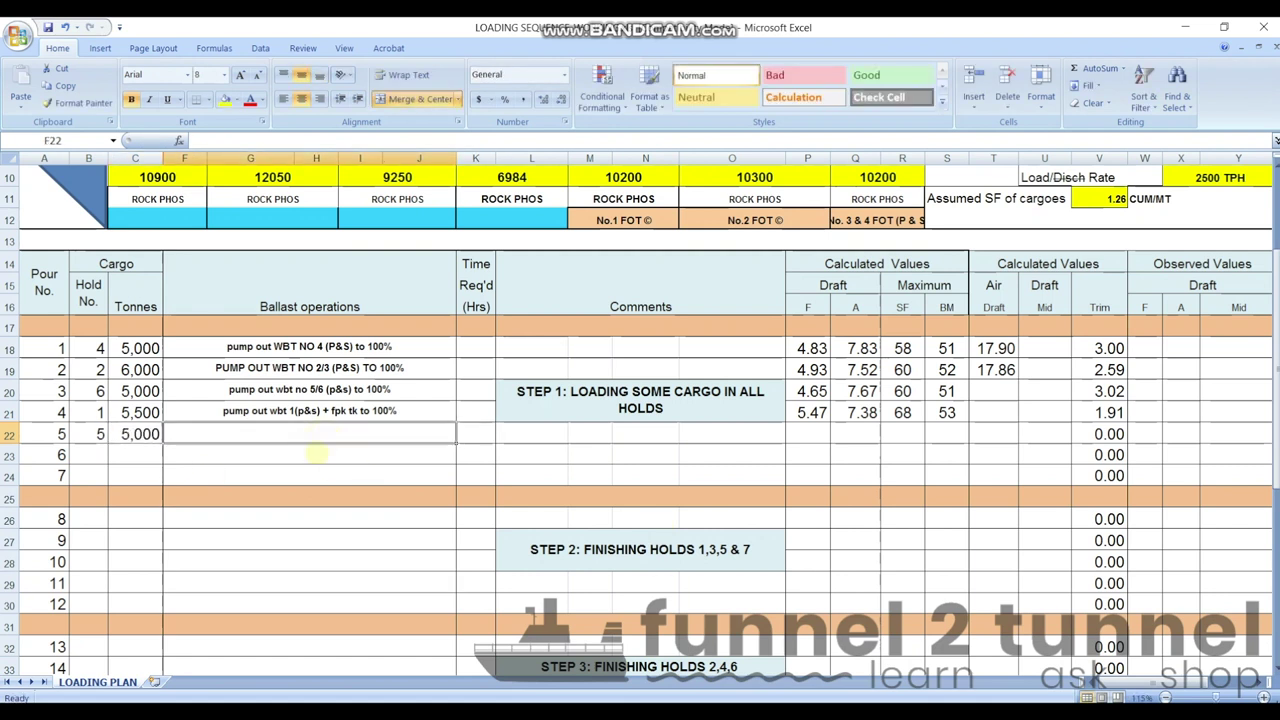
Step: Enter pour 5's calculated values: forward draft 5.68, aft draft 8.66, maximum SF 55 and BM 49
{"action": "left_click", "coordinate": [808, 436]}
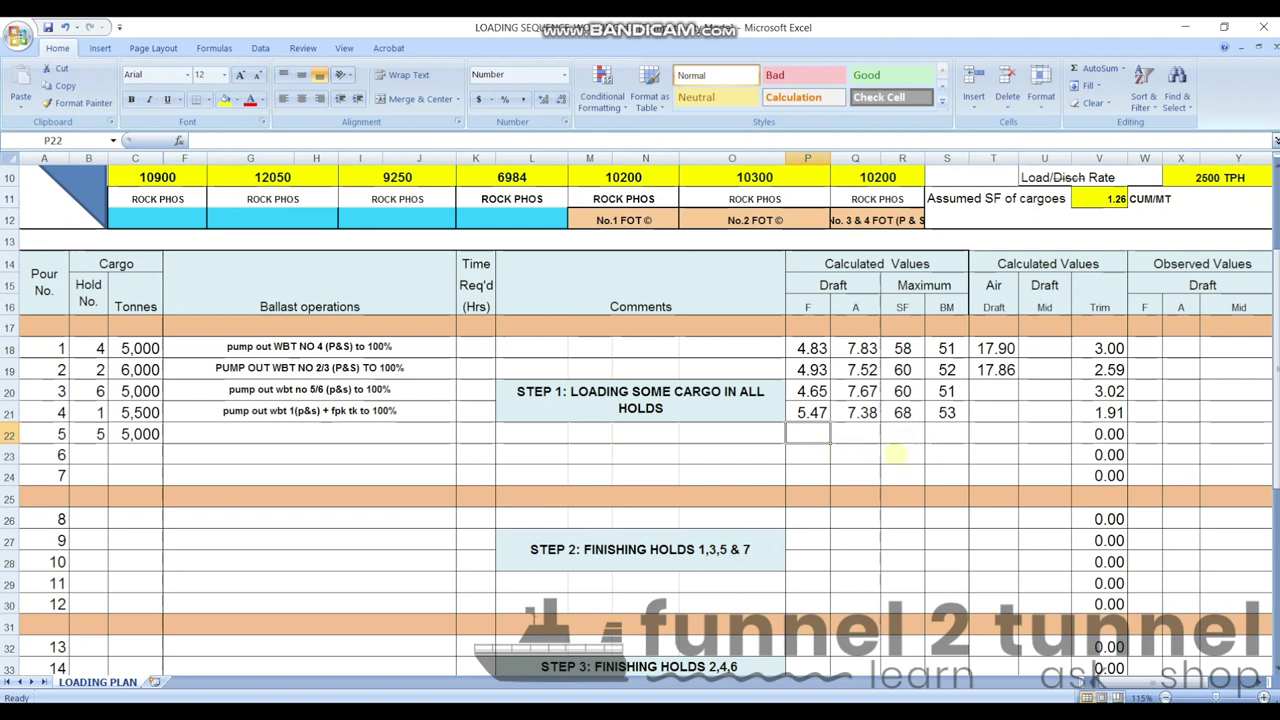
{"action": "type", "text": "5.68"}
{"action": "key", "text": "Tab"}
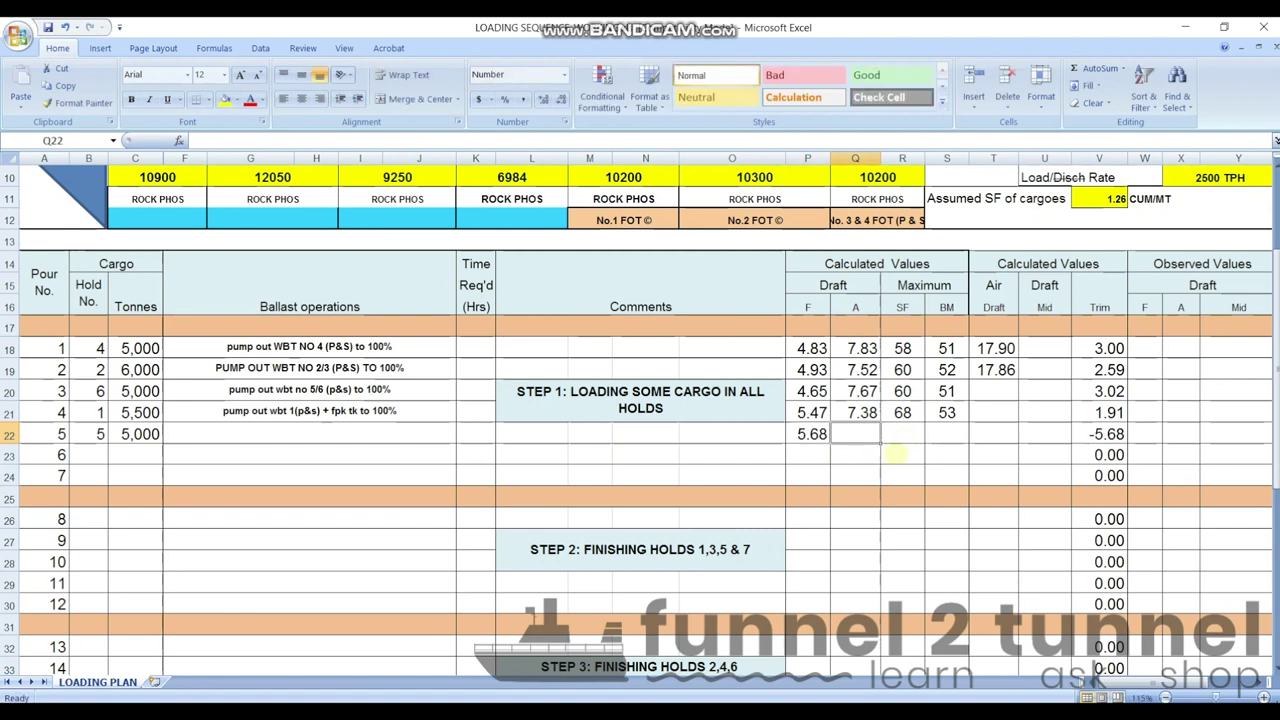
{"action": "type", "text": "8.66"}
{"action": "key", "text": "ctrl+Return"}
{"action": "key", "text": "Tab"}
{"action": "type", "text": "55"}
{"action": "key", "text": "Tab"}
{"action": "type", "text": "49"}
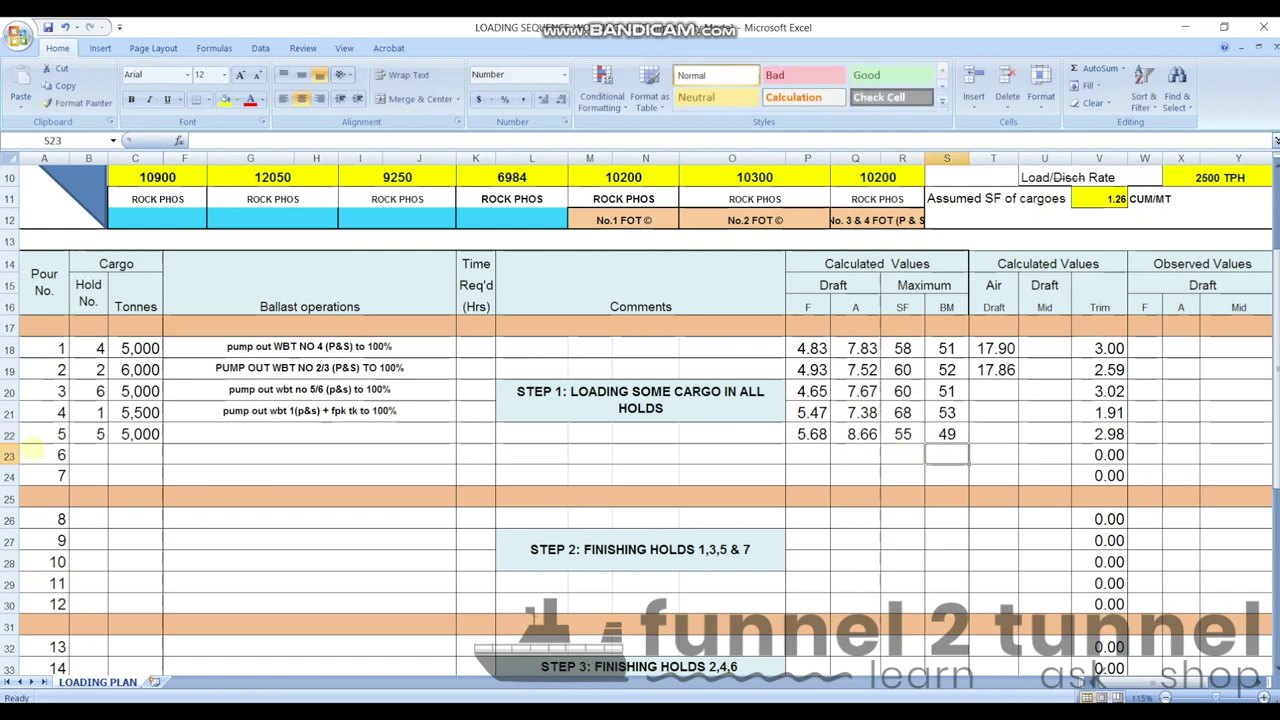
{"action": "key", "text": "Return"}
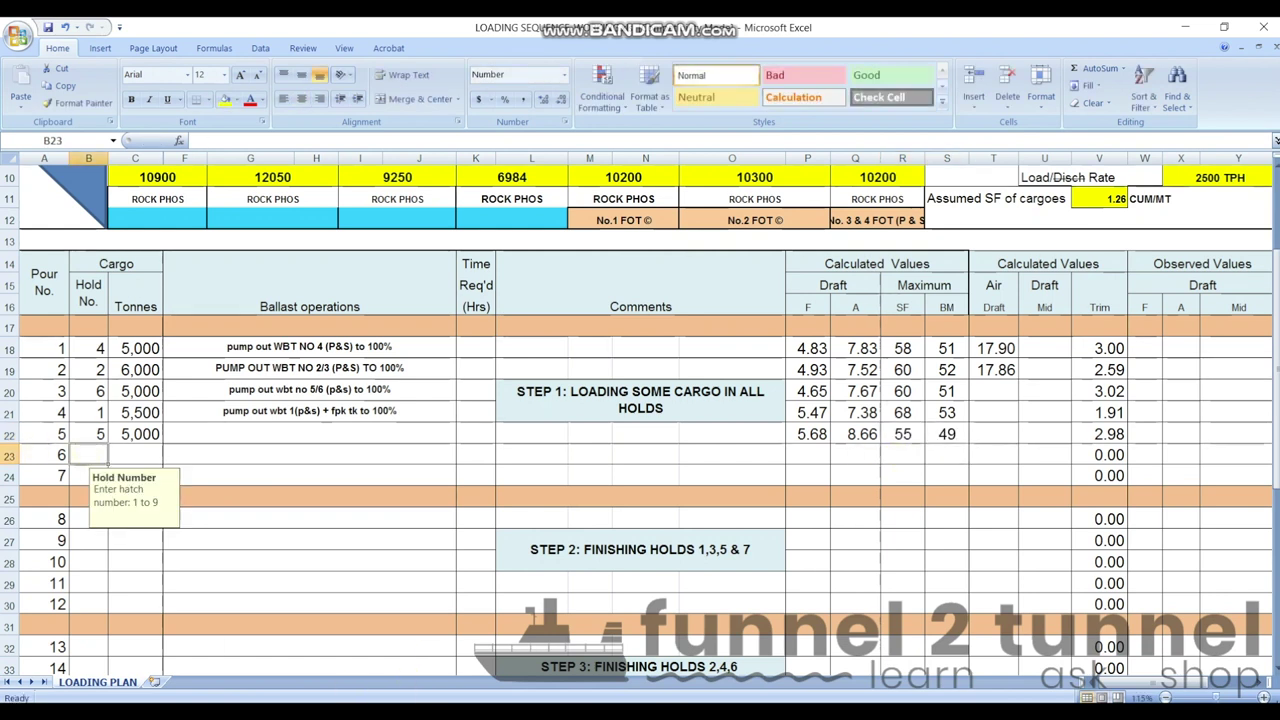
Step: Return to OEC LOAD-MASTER and set the weight of No.3 cargo hold to 5000 t
{"action": "key", "text": "alt+Tab"}
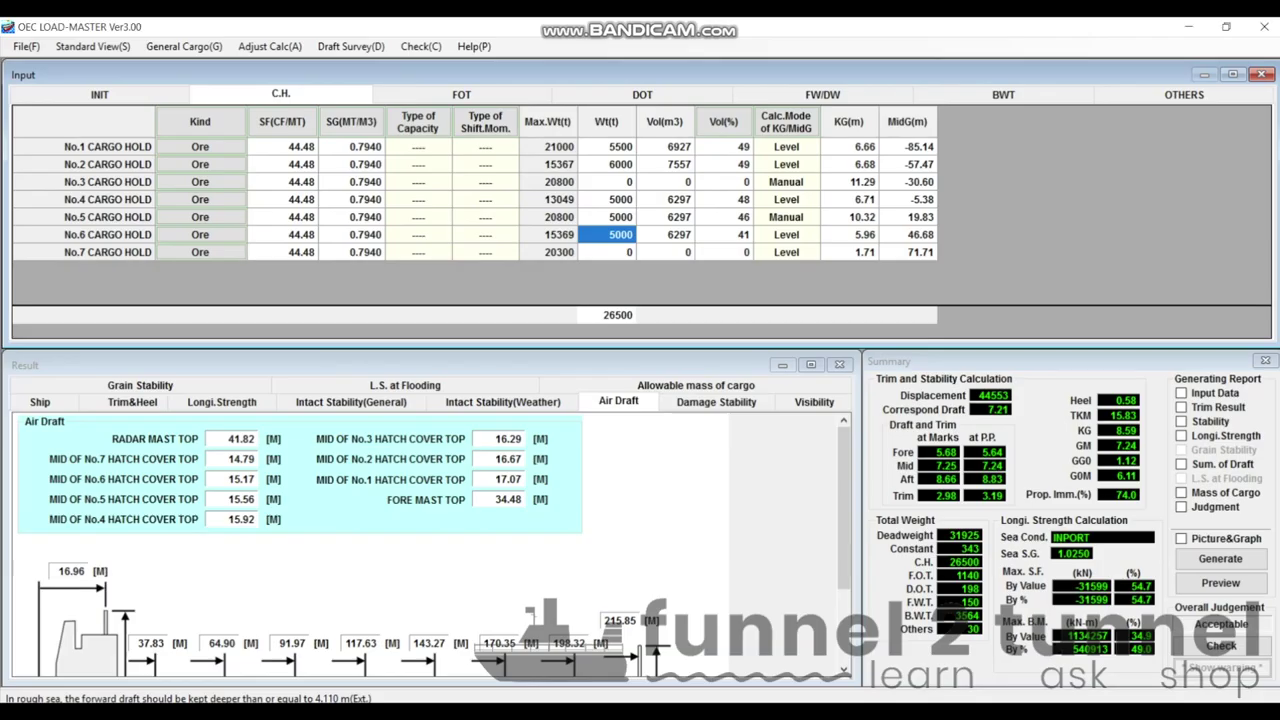
{"action": "left_click", "coordinate": [629, 181]}
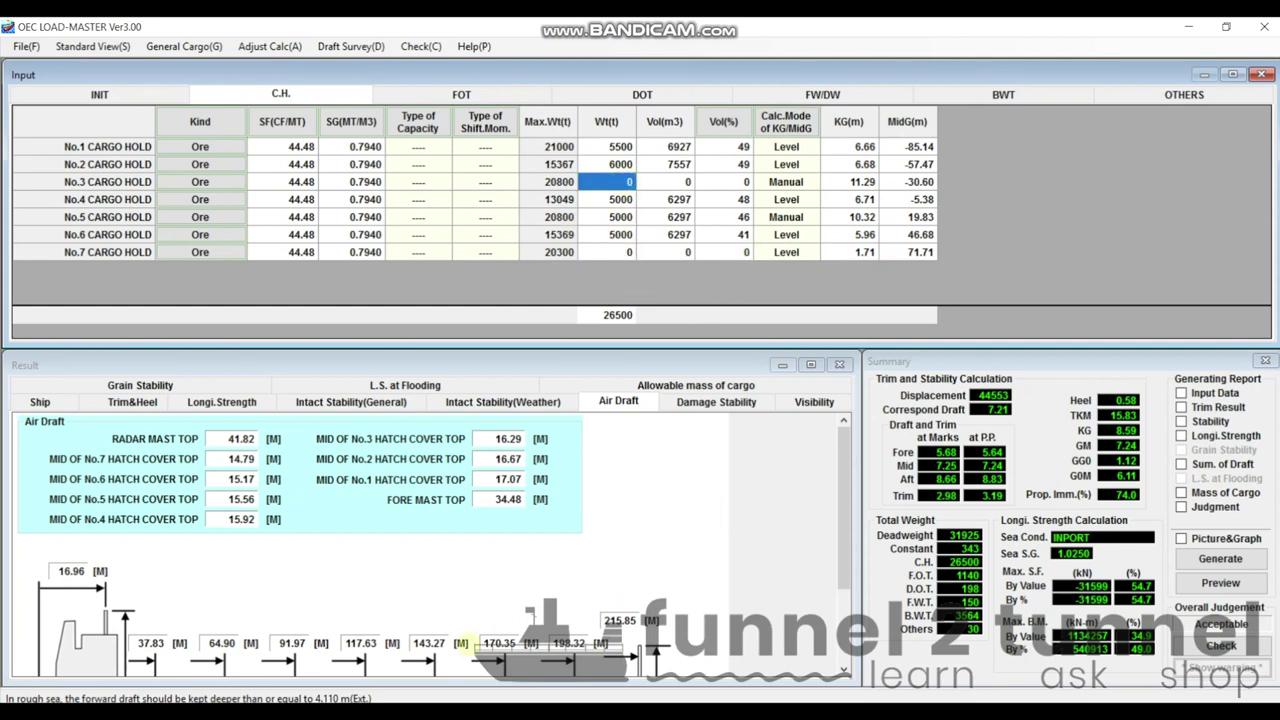
{"action": "key", "text": "alt+Tab"}
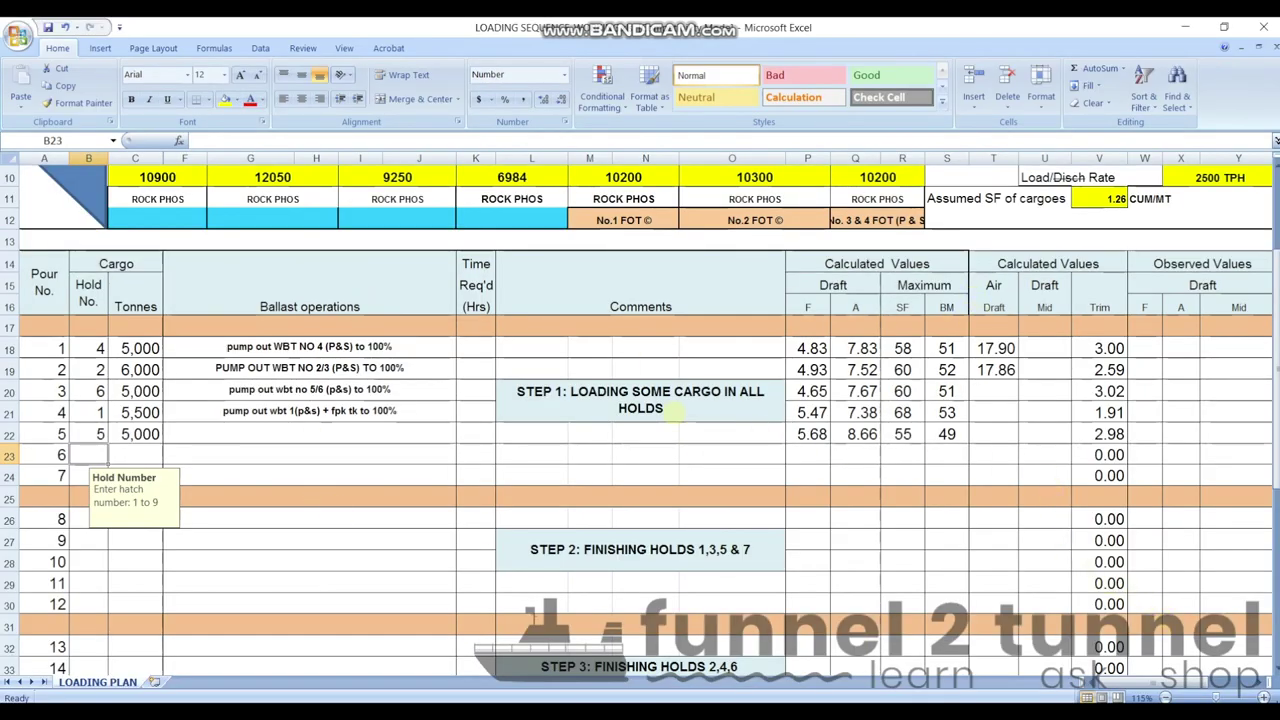
{"action": "left_click", "coordinate": [772, 416]}
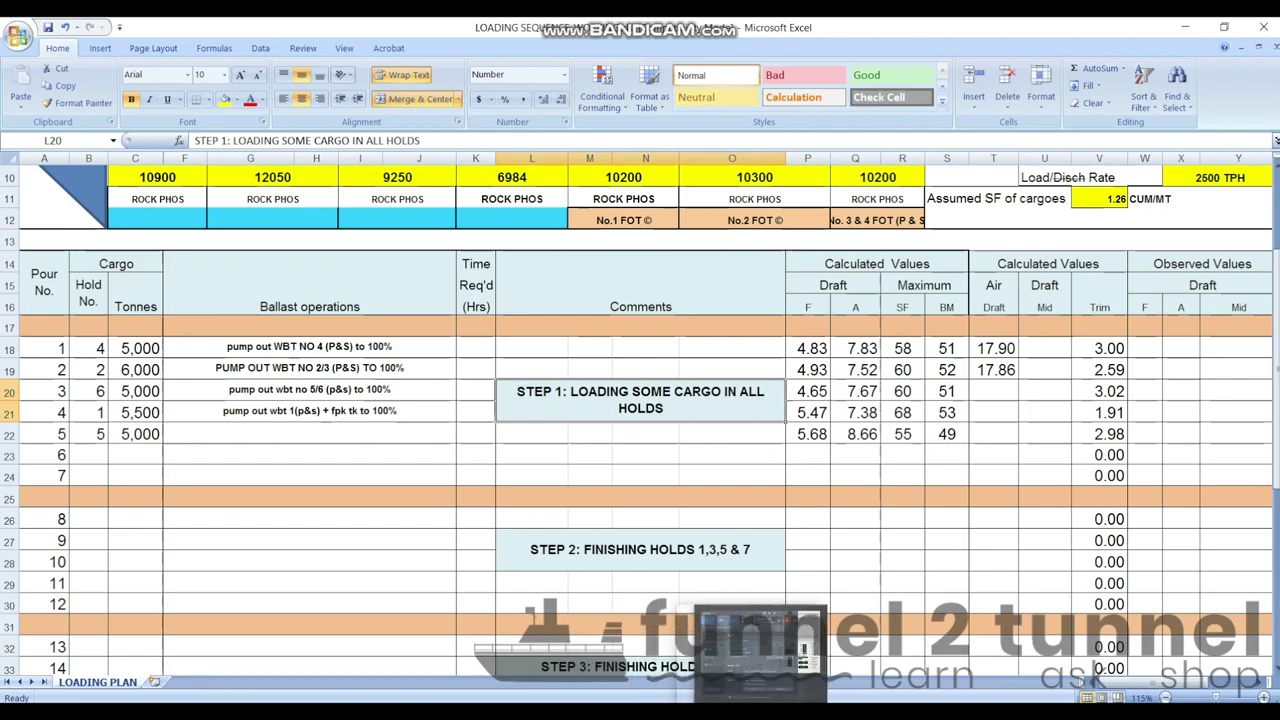
{"action": "left_click", "coordinate": [803, 648]}
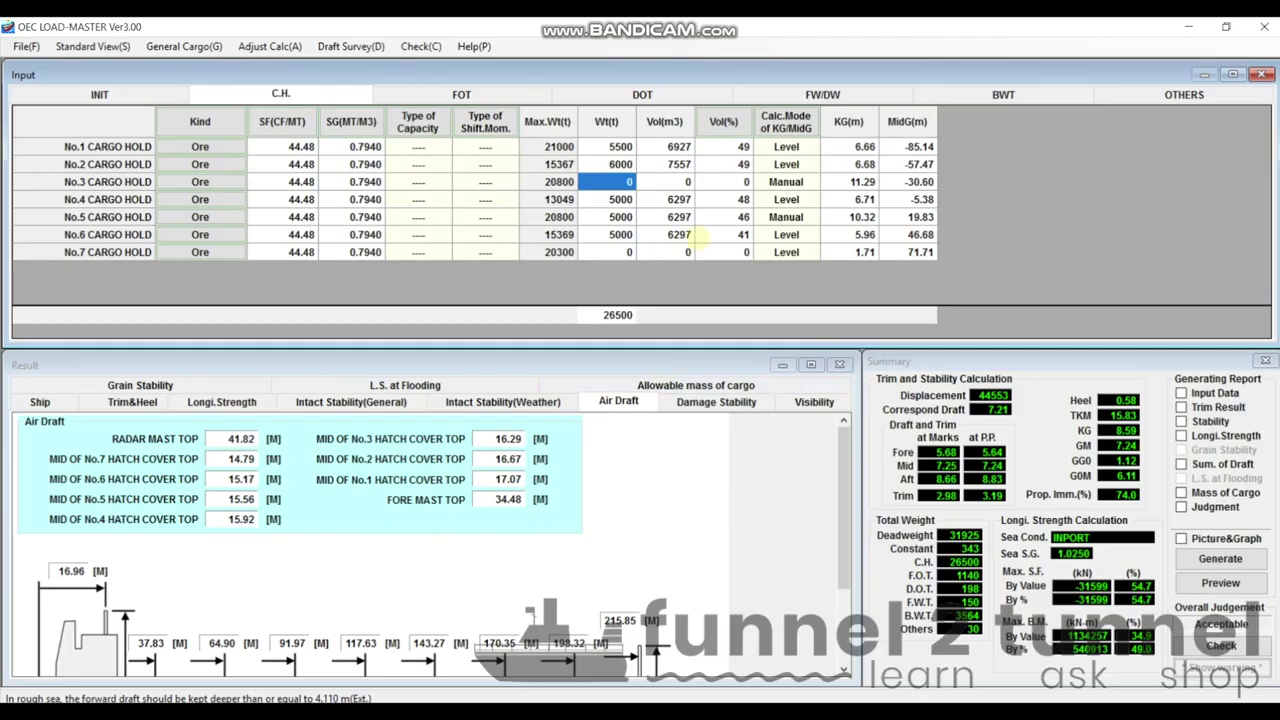
{"action": "left_click", "coordinate": [612, 181]}
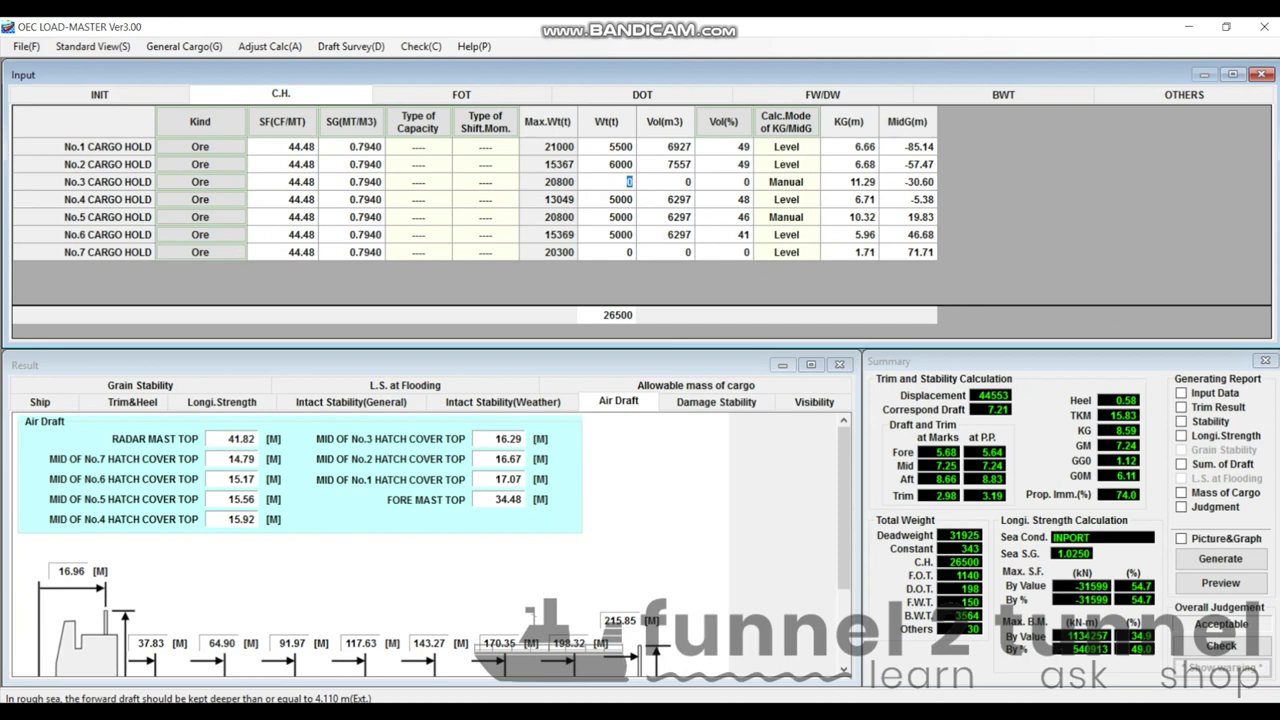
{"action": "key", "text": "BackSpace"}
{"action": "key", "text": "BackSpace"}
{"action": "key", "text": "BackSpace"}
{"action": "key", "text": "BackSpace"}
{"action": "type", "text": "5000"}
{"action": "key", "text": "Return"}
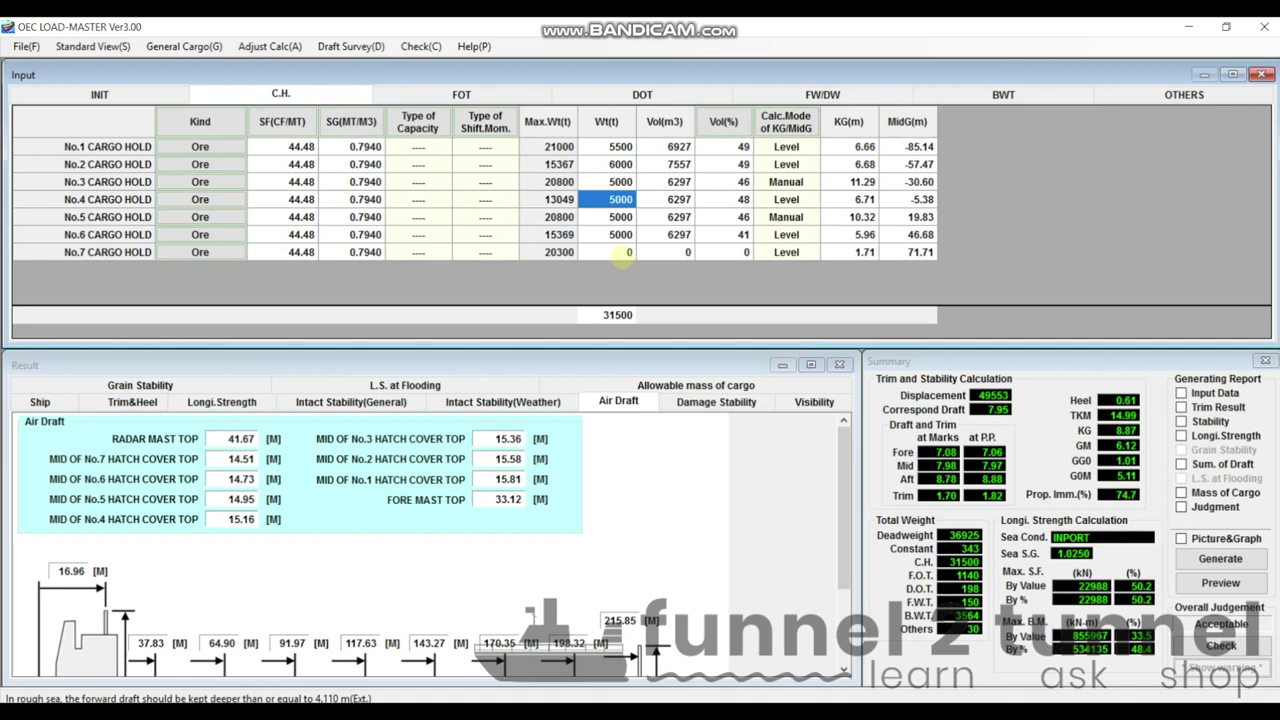
{"action": "left_click", "coordinate": [620, 253]}
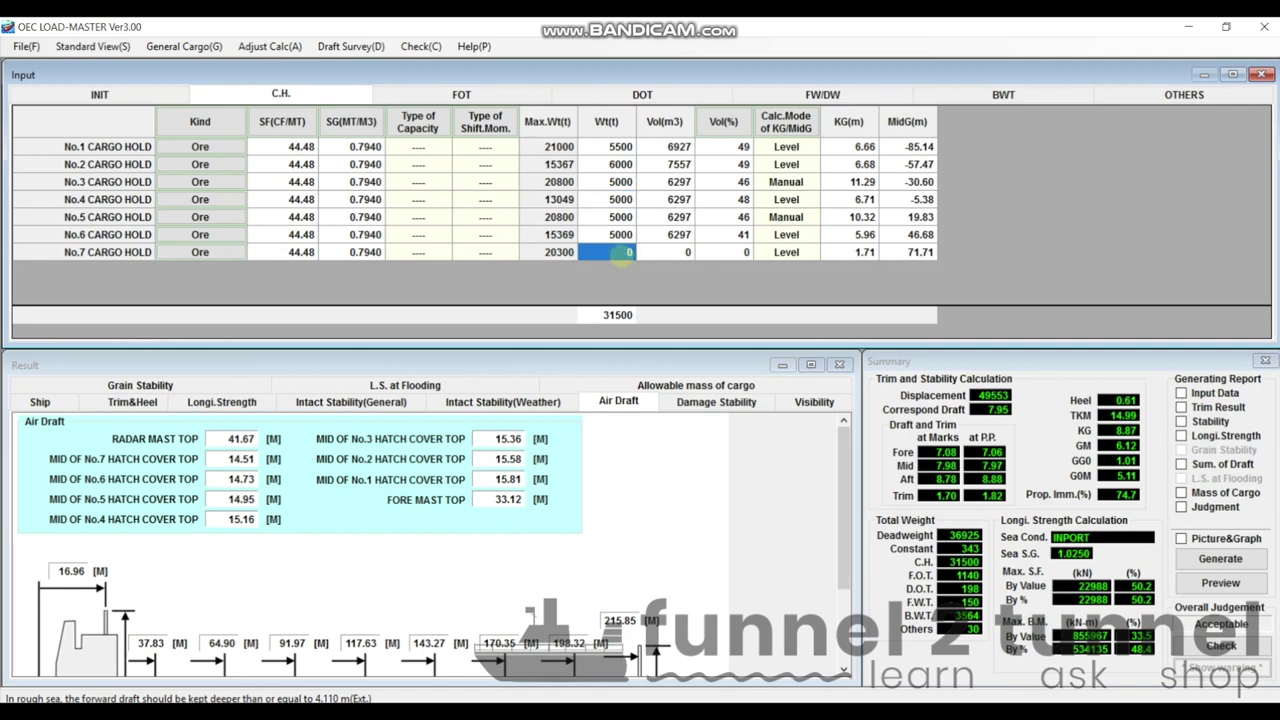
{"action": "left_click", "coordinate": [622, 255]}
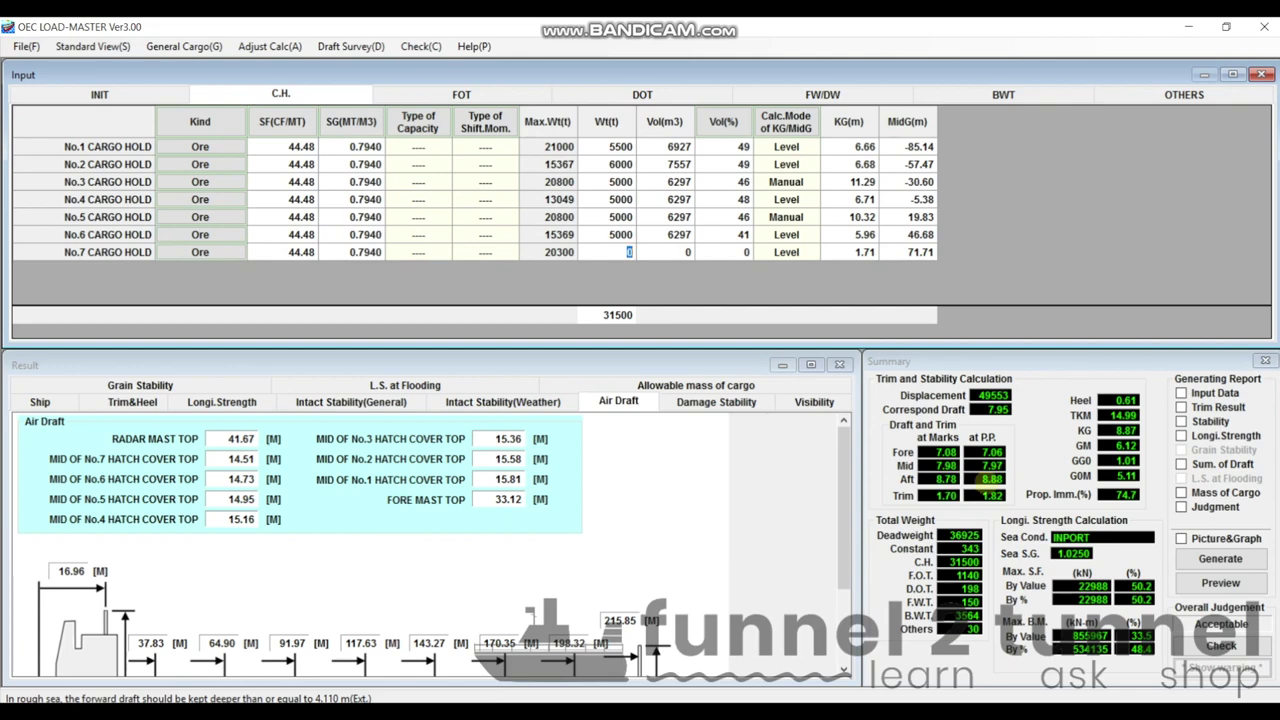
{"action": "left_click", "coordinate": [986, 480]}
Step: Switch to the Excel loading plan and record pour 6 as hold 3 with 5,000 tonnes
{"action": "key", "text": "alt+Tab"}
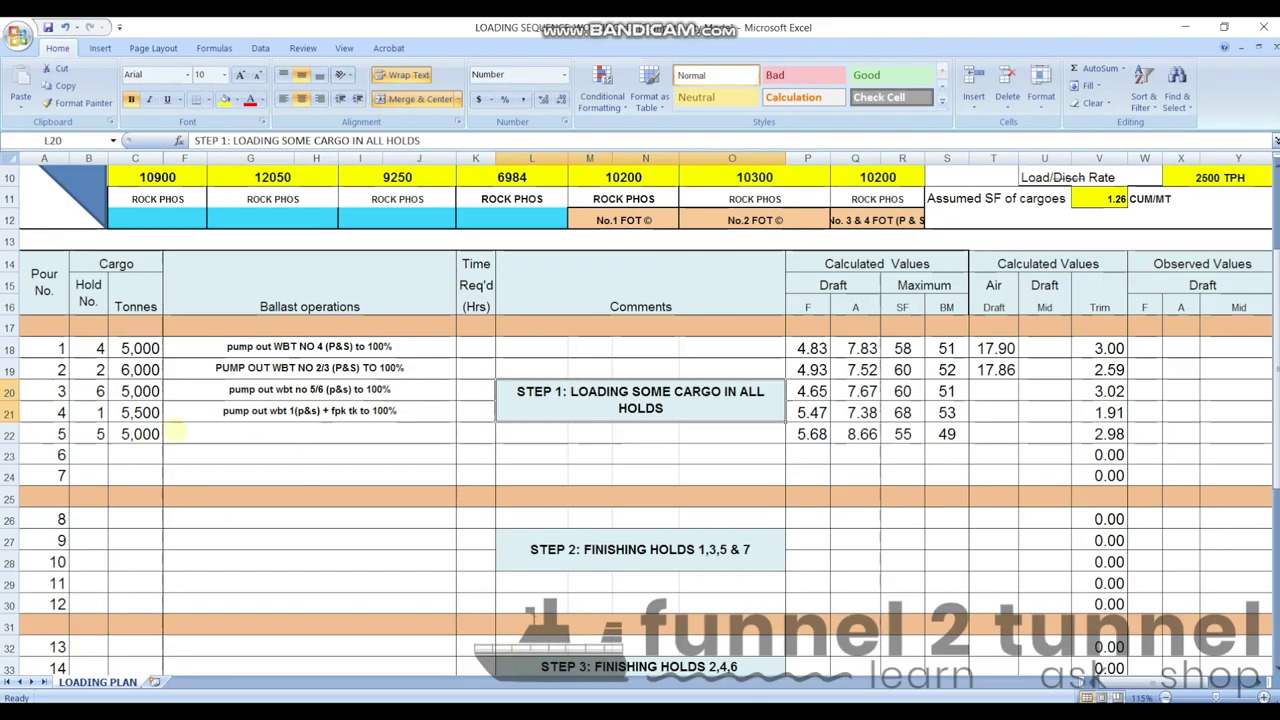
{"action": "left_click", "coordinate": [88, 455]}
{"action": "type", "text": "3"}
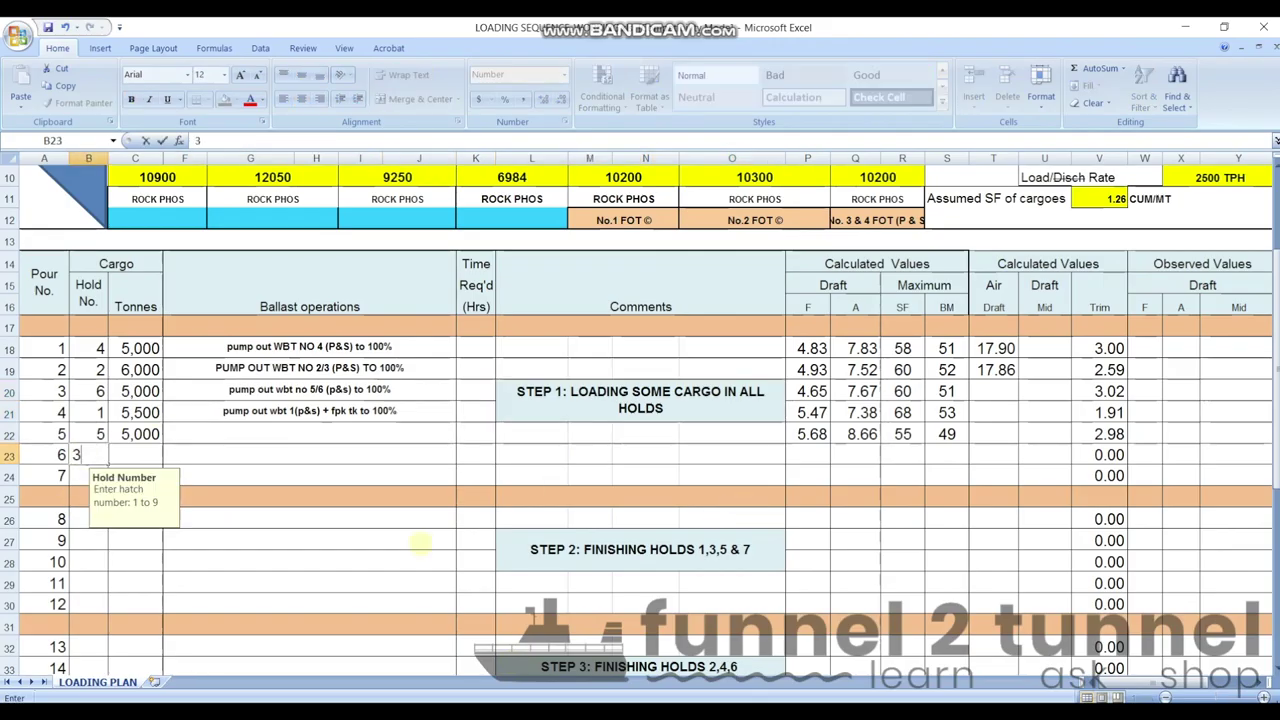
{"action": "key", "text": "Tab"}
{"action": "type", "text": "5,000"}
{"action": "key", "text": "Tab"}
{"action": "key", "text": "Tab"}
{"action": "key", "text": "Tab"}
{"action": "key", "text": "Tab"}
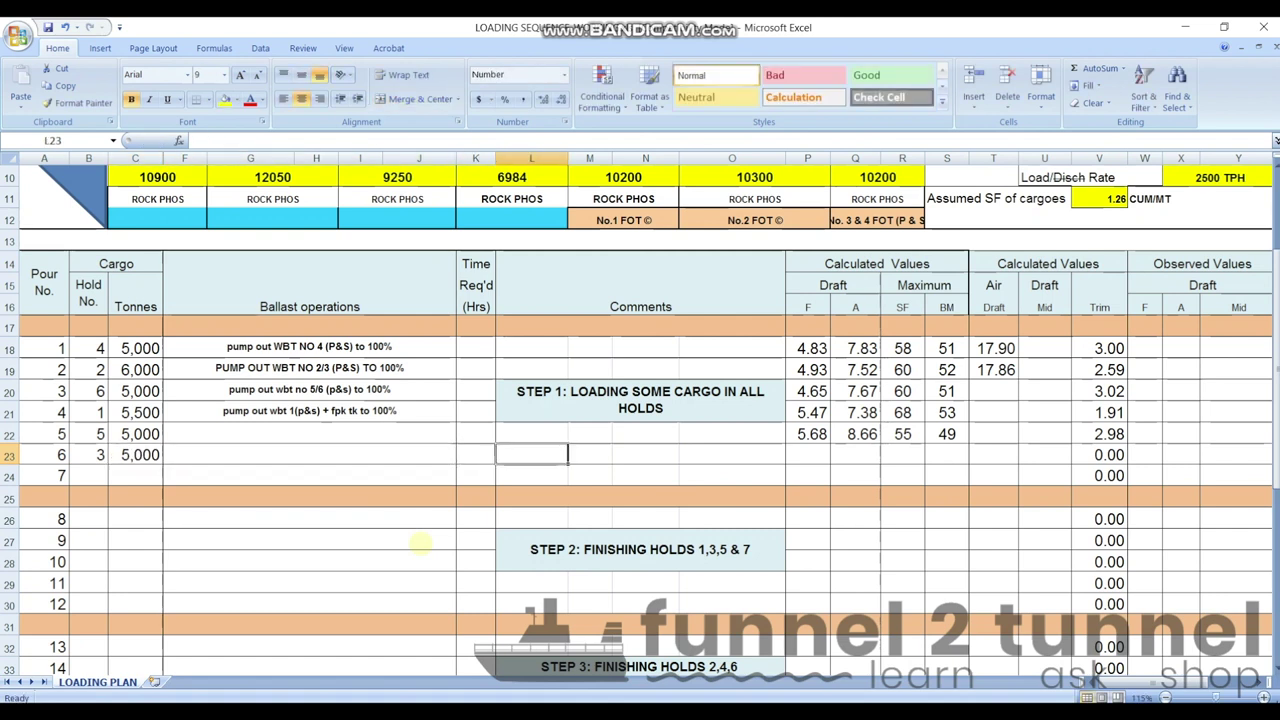
Step: Enter pour 6's calculated values: forward draft 7.08, aft draft 8.78, maximum SF 50 and BM 48
{"action": "type", "text": "7.08"}
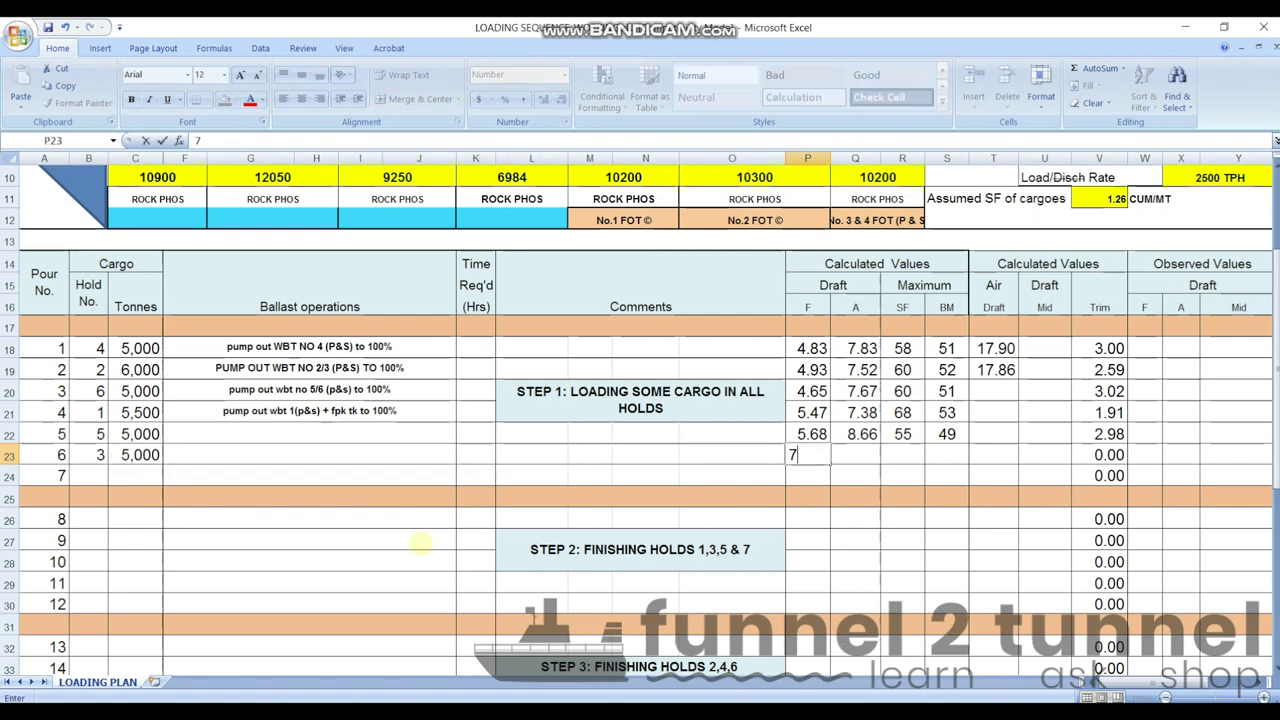
{"action": "key", "text": "Tab"}
{"action": "type", "text": "8.78"}
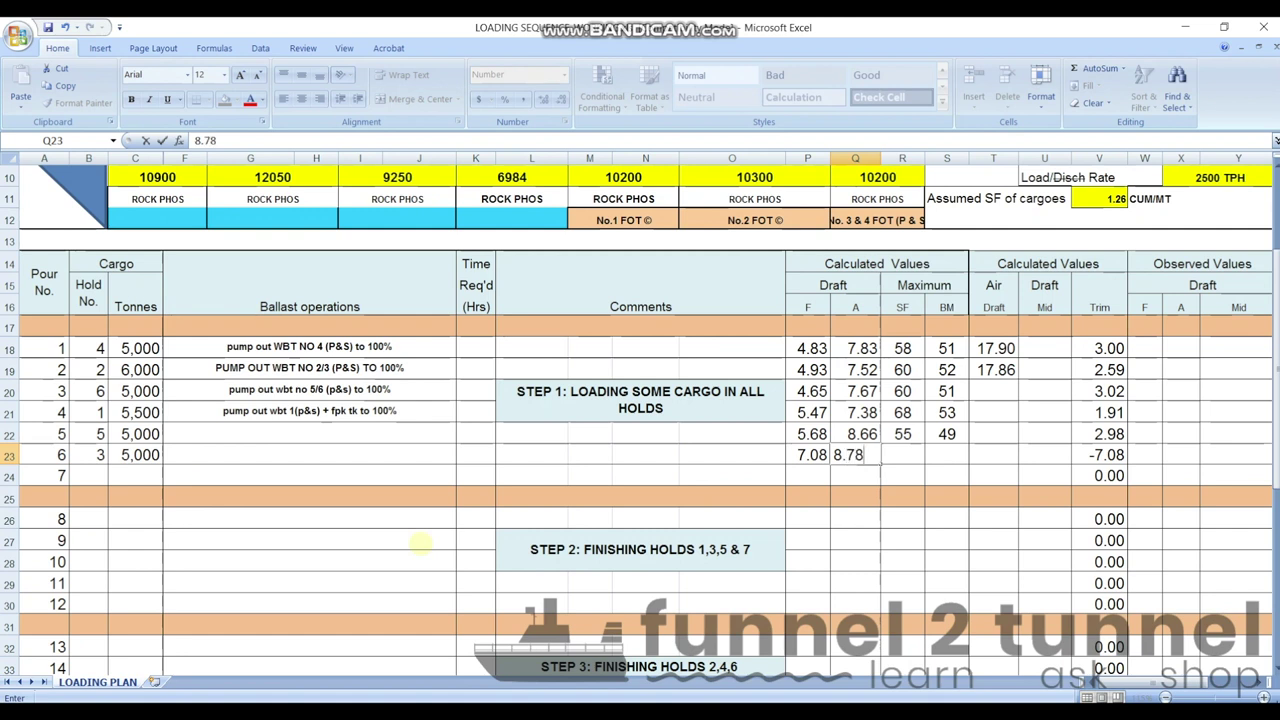
{"action": "key", "text": "Tab"}
{"action": "type", "text": "50"}
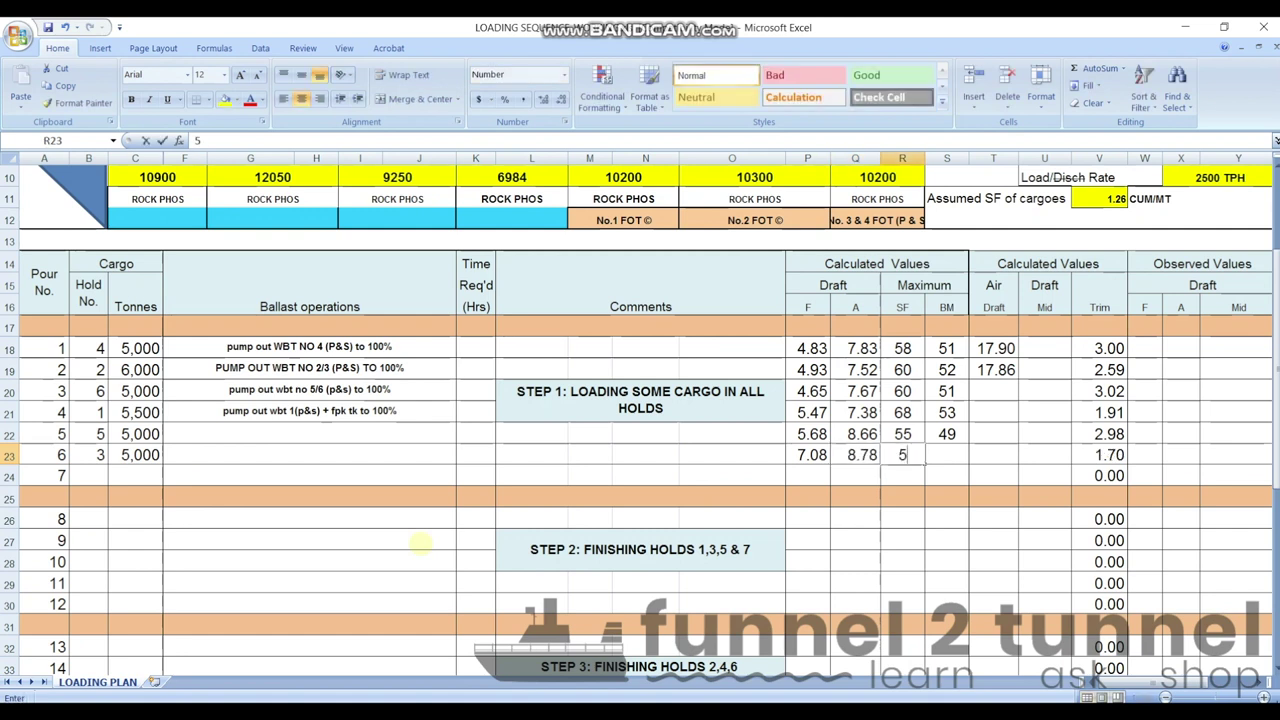
{"action": "key", "text": "Tab"}
{"action": "type", "text": "48"}
{"action": "key", "text": "Return"}
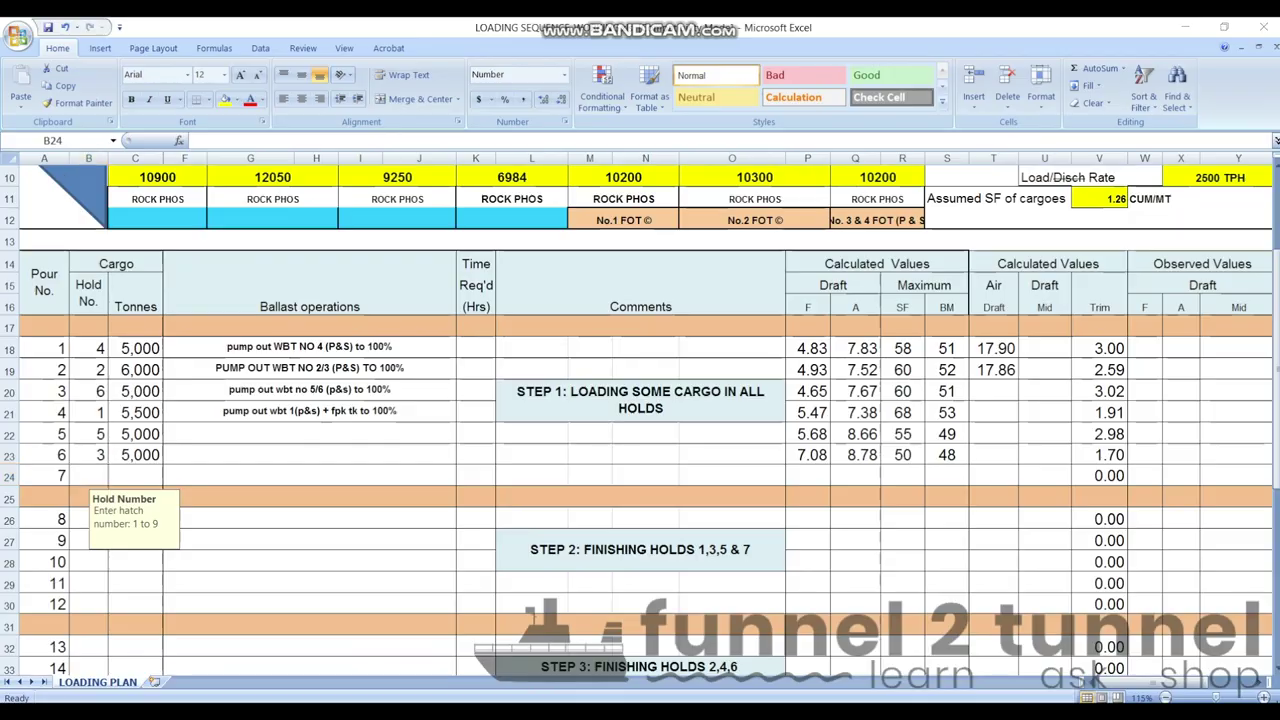
Step: Return to OEC LOAD-MASTER, set the weight of No.7 cargo hold to 5000 t and check the overall judgement
{"action": "key", "text": "alt+Tab"}
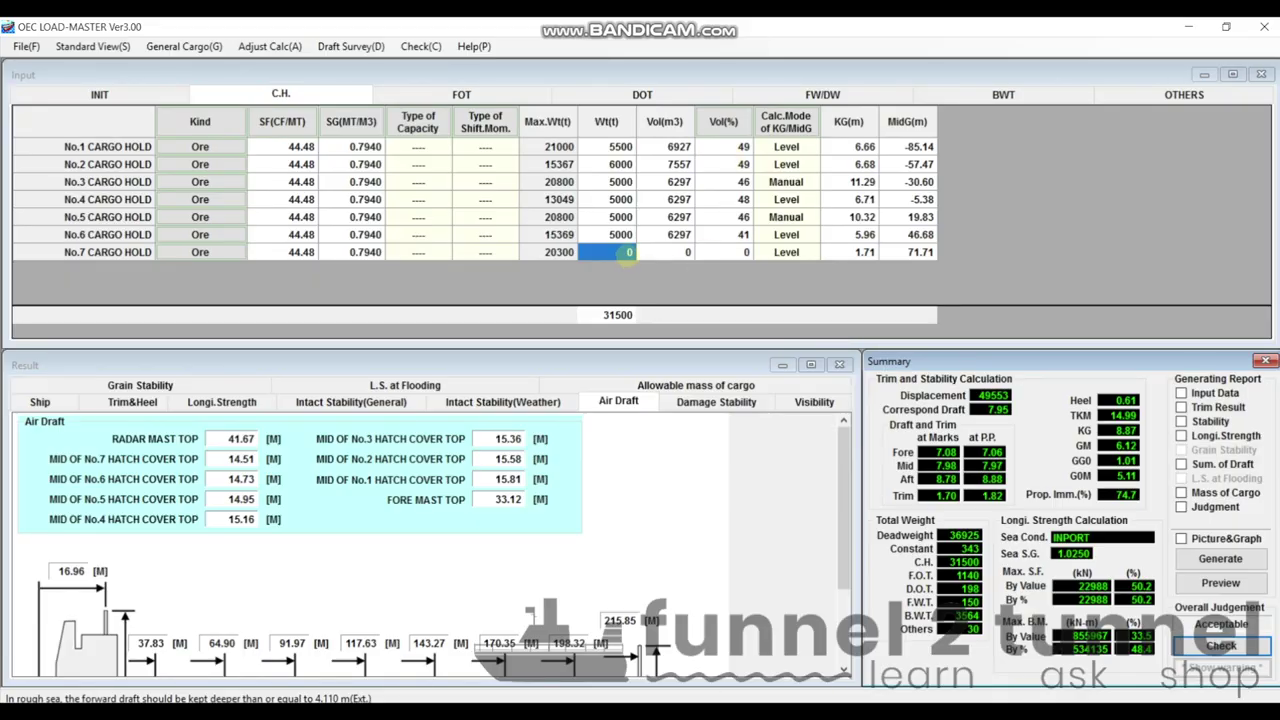
{"action": "double_click", "coordinate": [625, 252]}
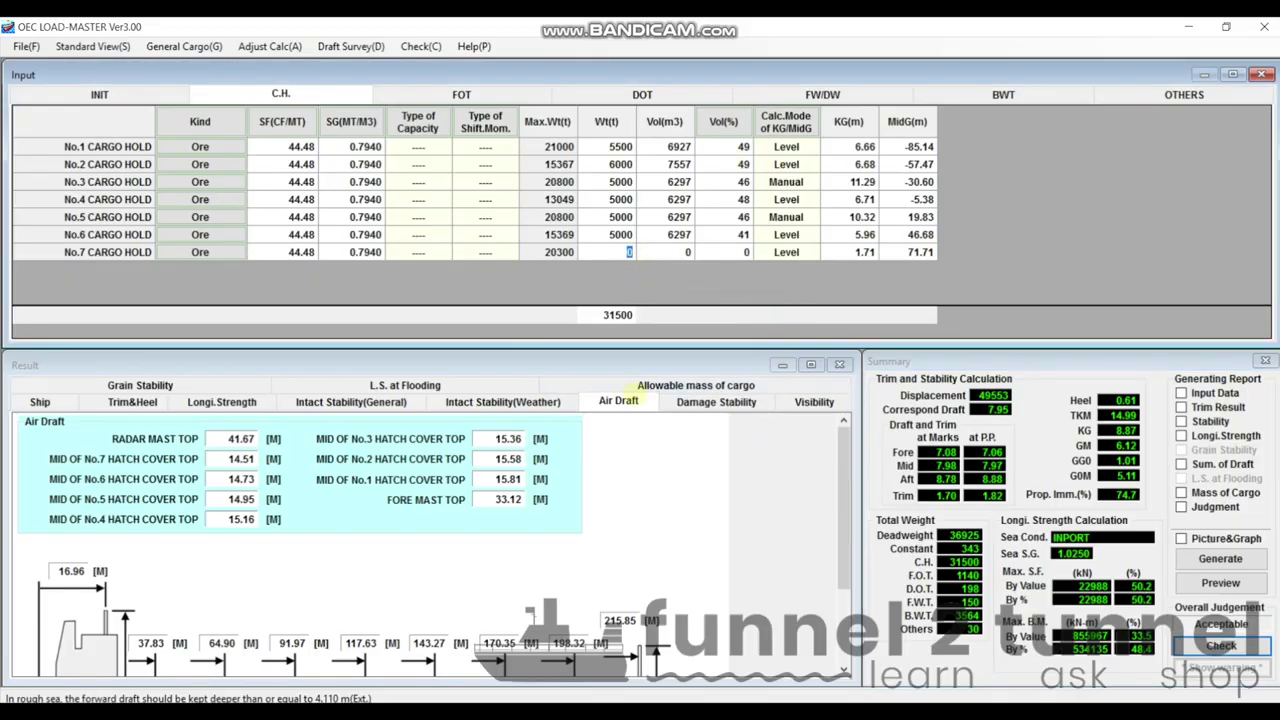
{"action": "type", "text": "5000"}
{"action": "left_click", "coordinate": [676, 271]}
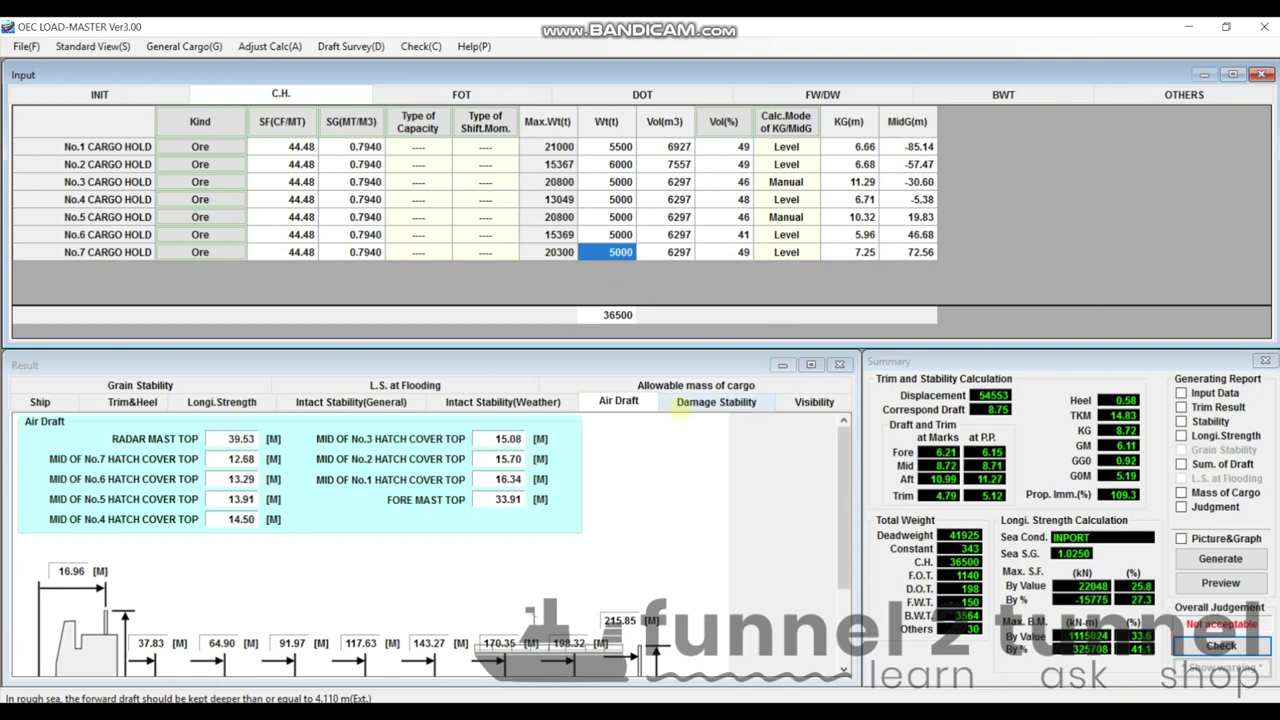
{"action": "left_click", "coordinate": [1221, 645]}
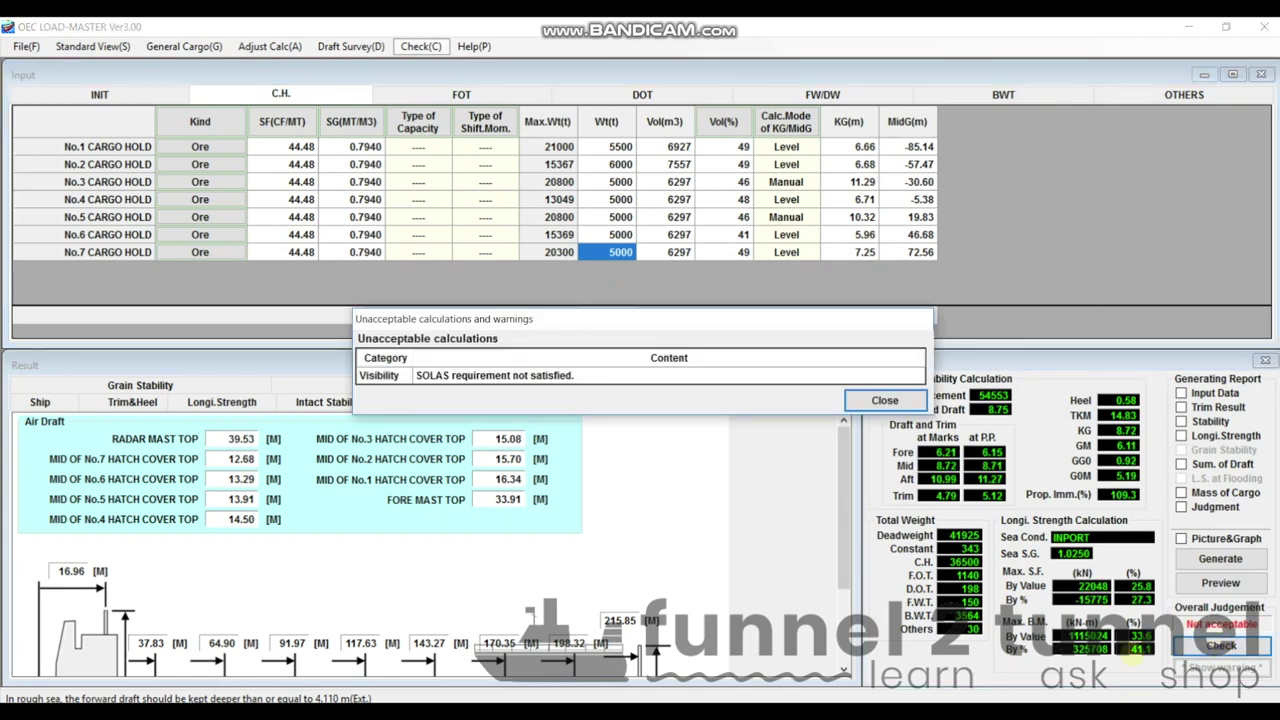
Step: Close the warnings and set the weights of the No.7 W.B.T. port and starboard ballast tanks to 10 t each
{"action": "key", "text": "Return"}
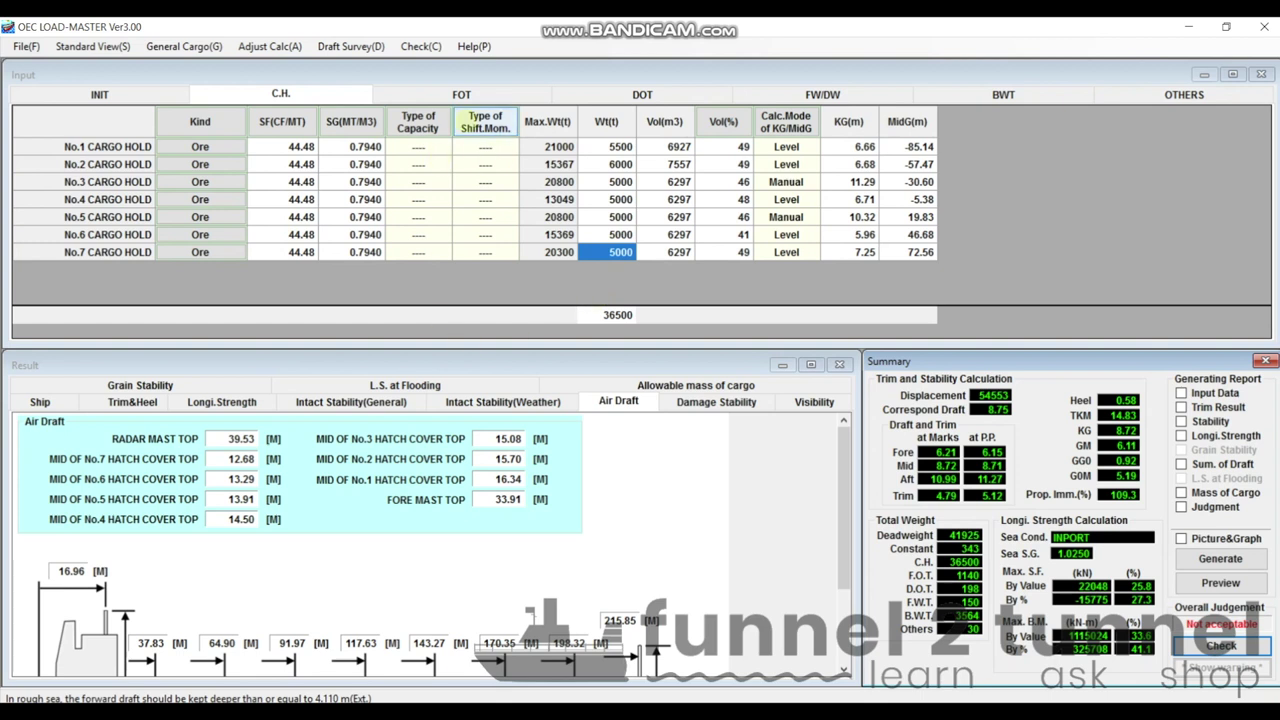
{"action": "left_click", "coordinate": [1003, 94]}
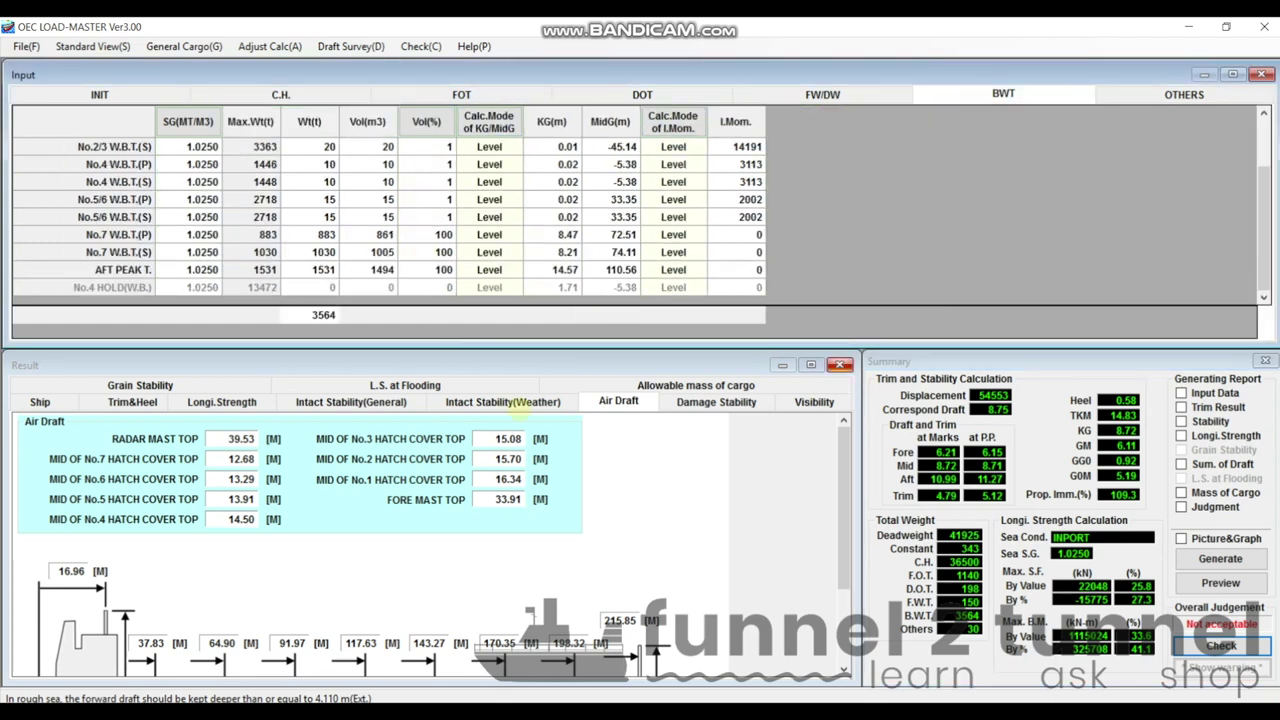
{"action": "left_click", "coordinate": [329, 235]}
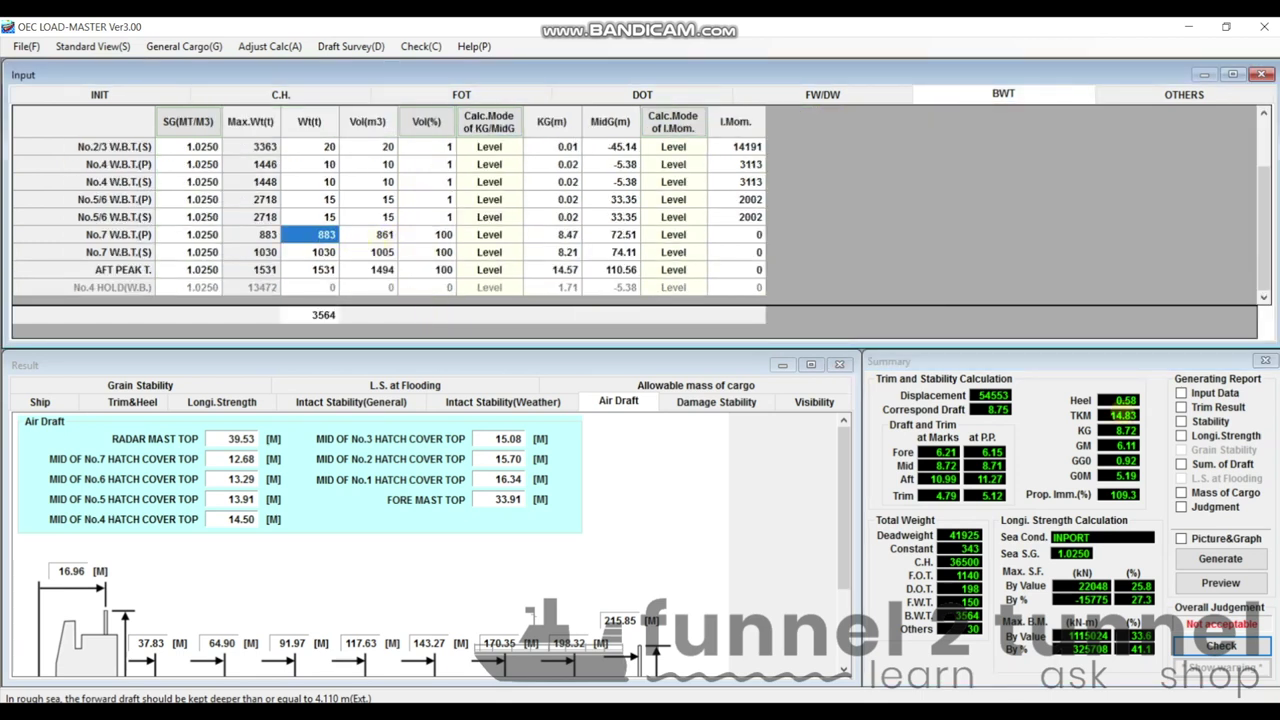
{"action": "type", "text": "10"}
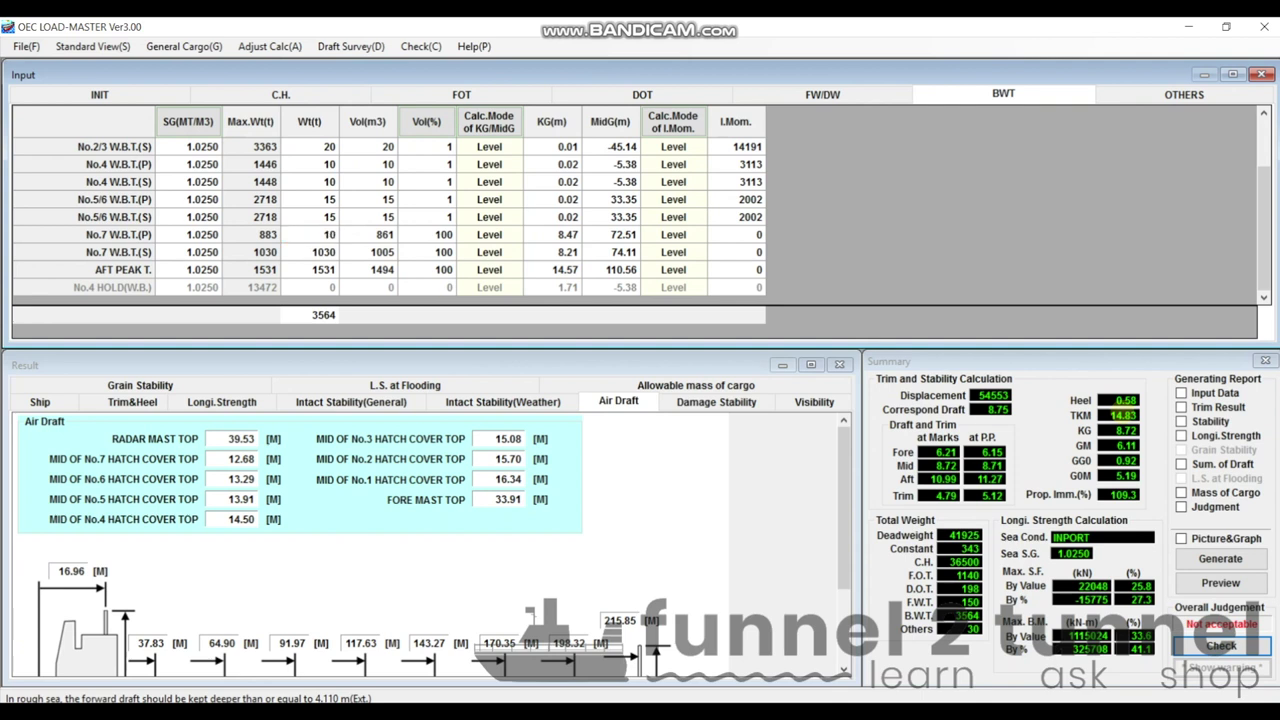
{"action": "key", "text": "Return"}
{"action": "key", "text": "BackSpace"}
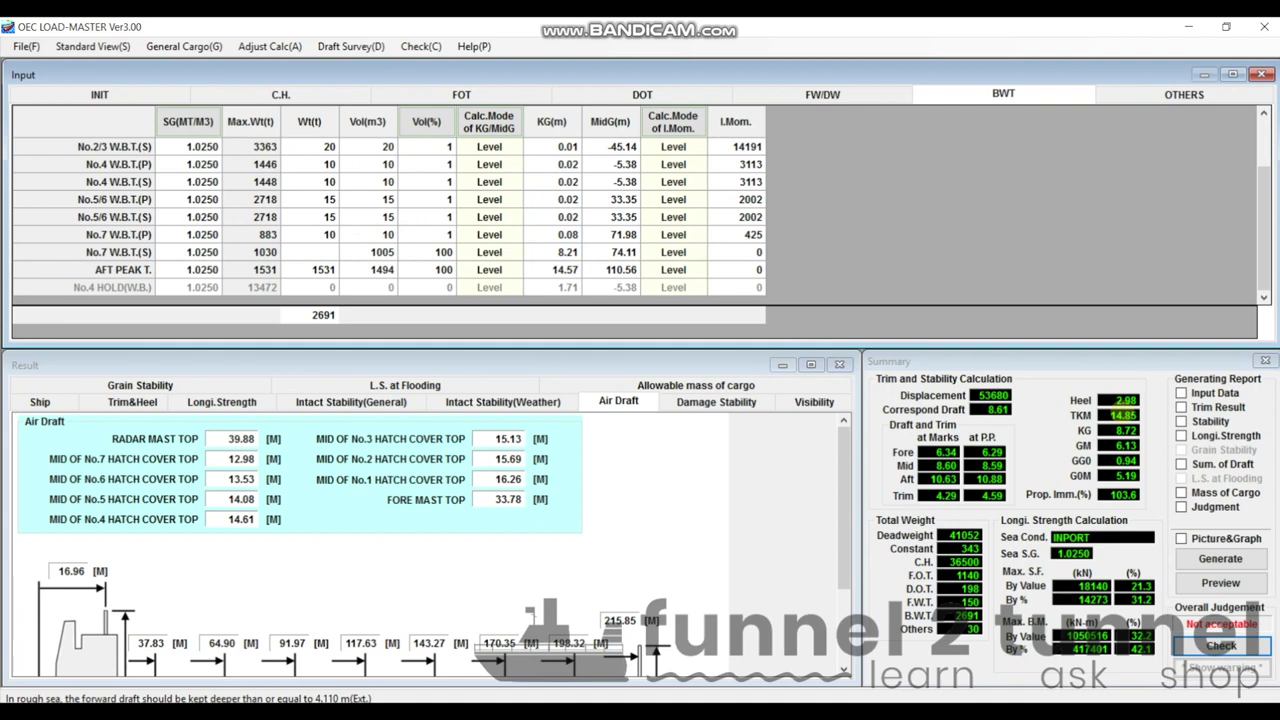
{"action": "type", "text": "10"}
{"action": "key", "text": "Return"}
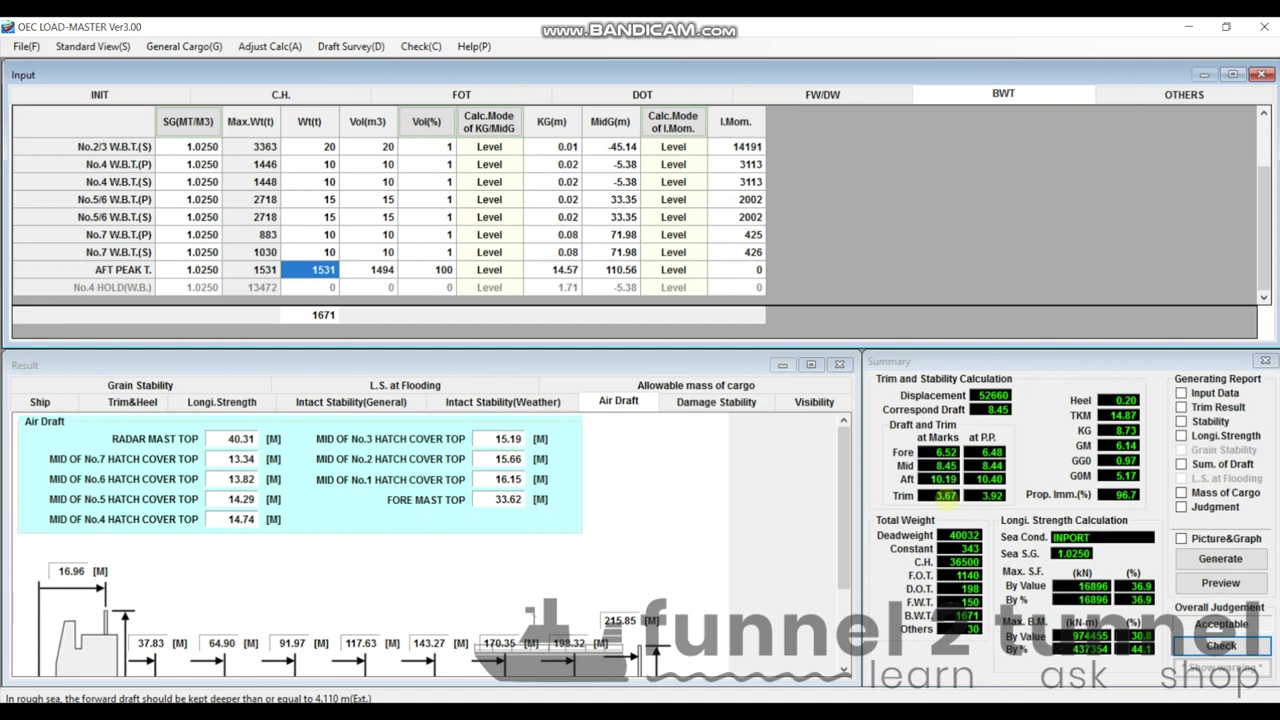
Step: Set the aft peak tank's volume to 50% and check the overall judgement of the loading condition
{"action": "left_click", "coordinate": [440, 270]}
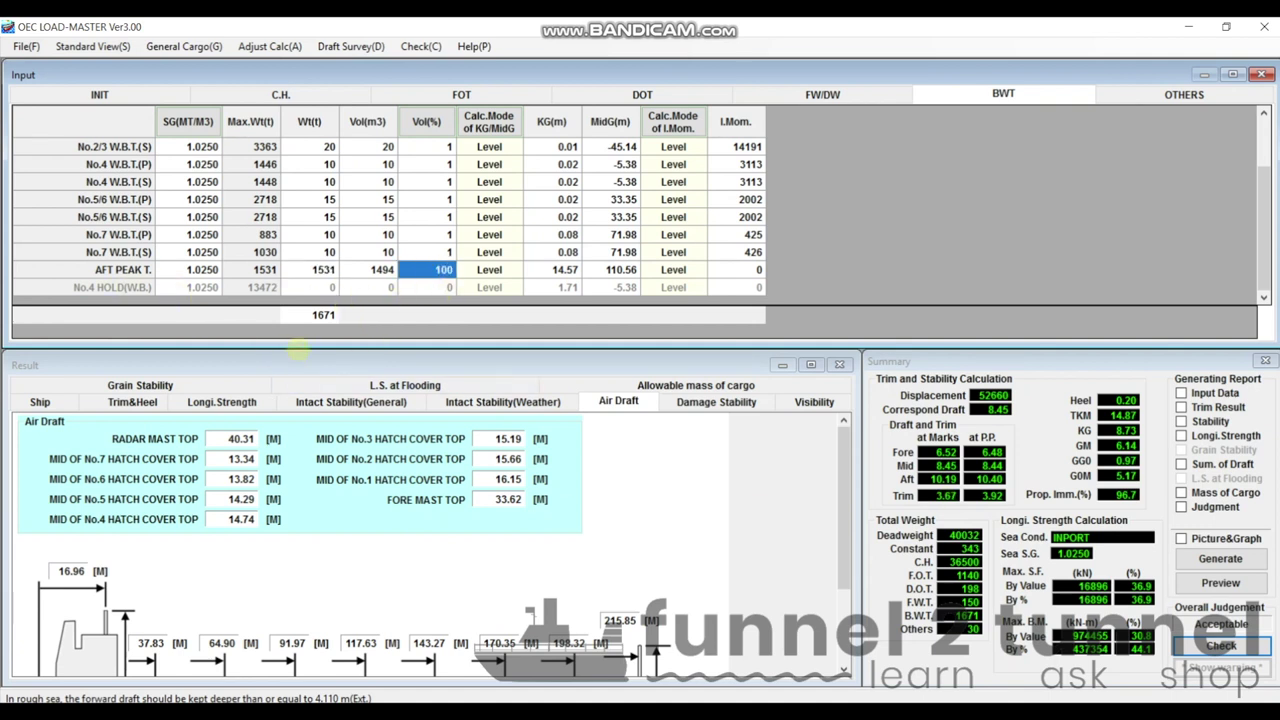
{"action": "type", "text": "50"}
{"action": "key", "text": "BackSpace"}
{"action": "key", "text": "BackSpace"}
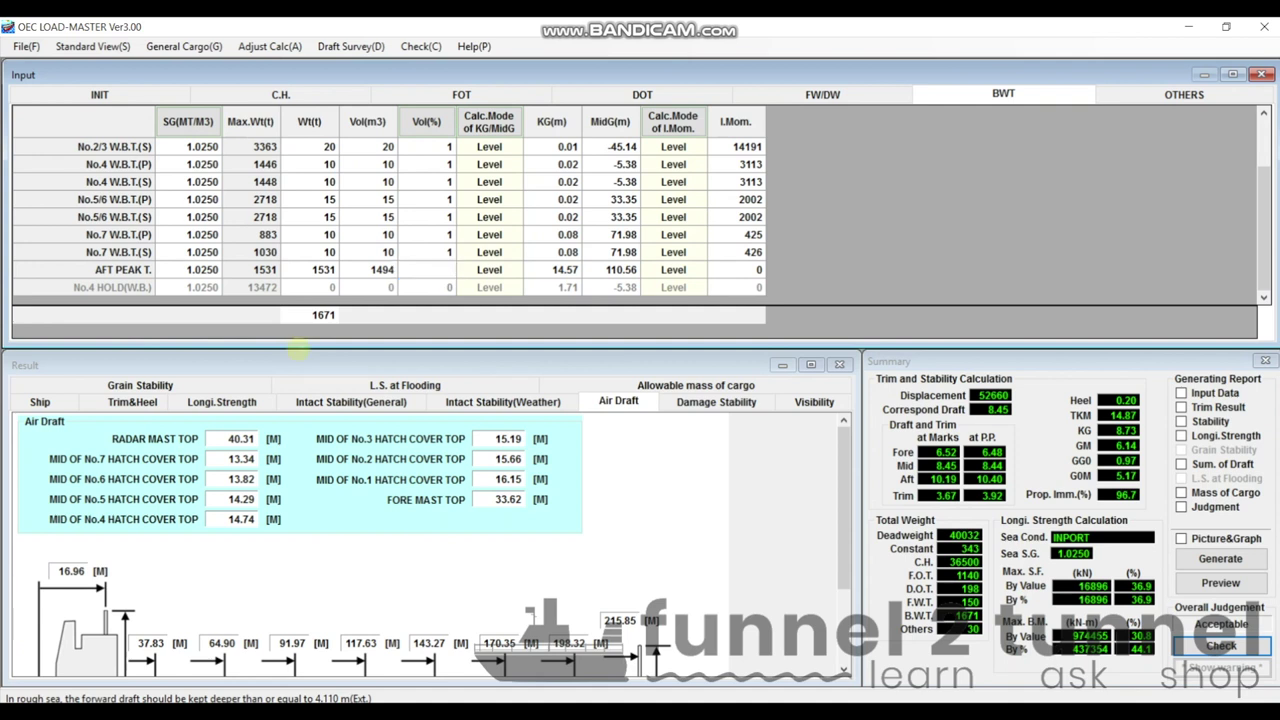
{"action": "type", "text": "50"}
{"action": "key", "text": "Return"}
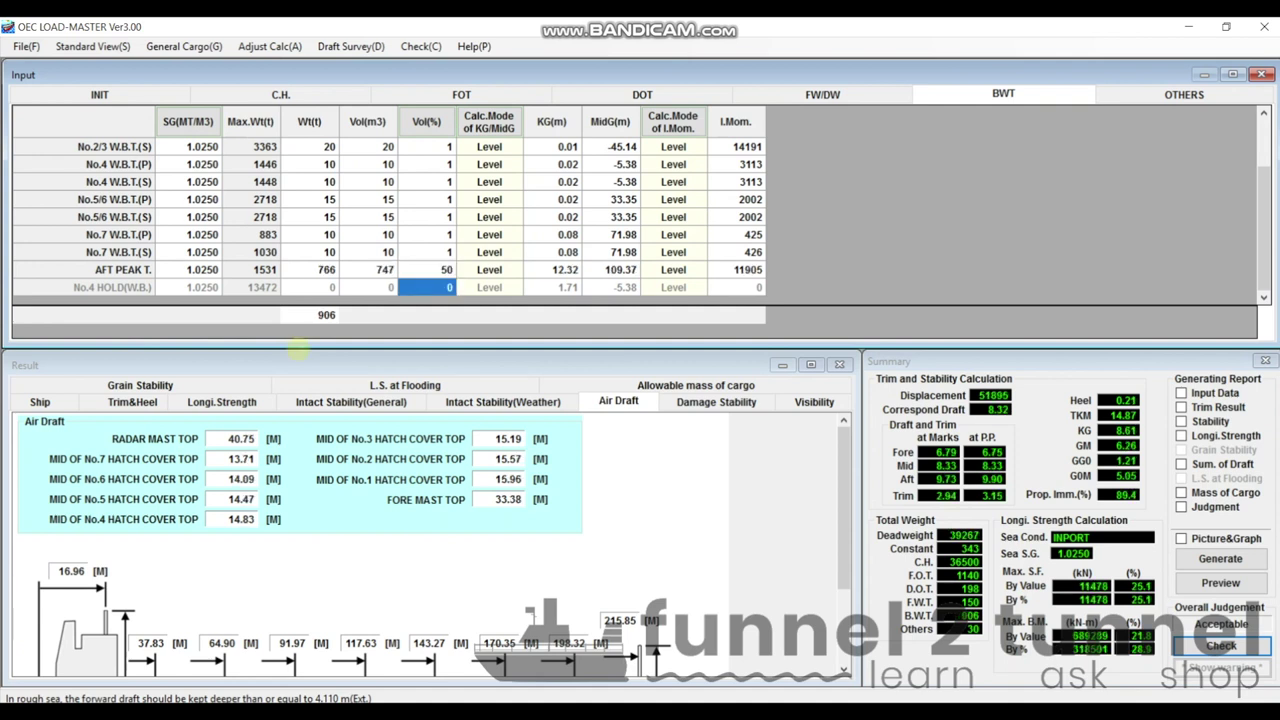
{"action": "left_click", "coordinate": [940, 497]}
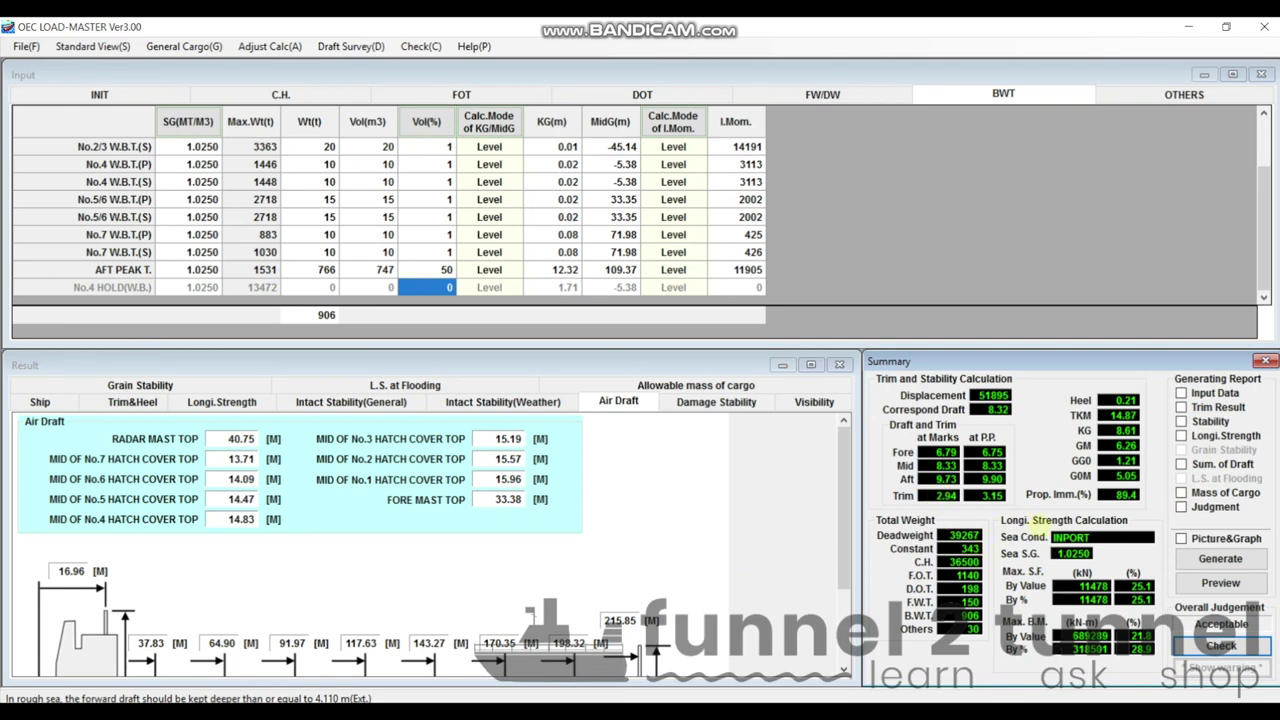
{"action": "left_click", "coordinate": [1220, 645]}
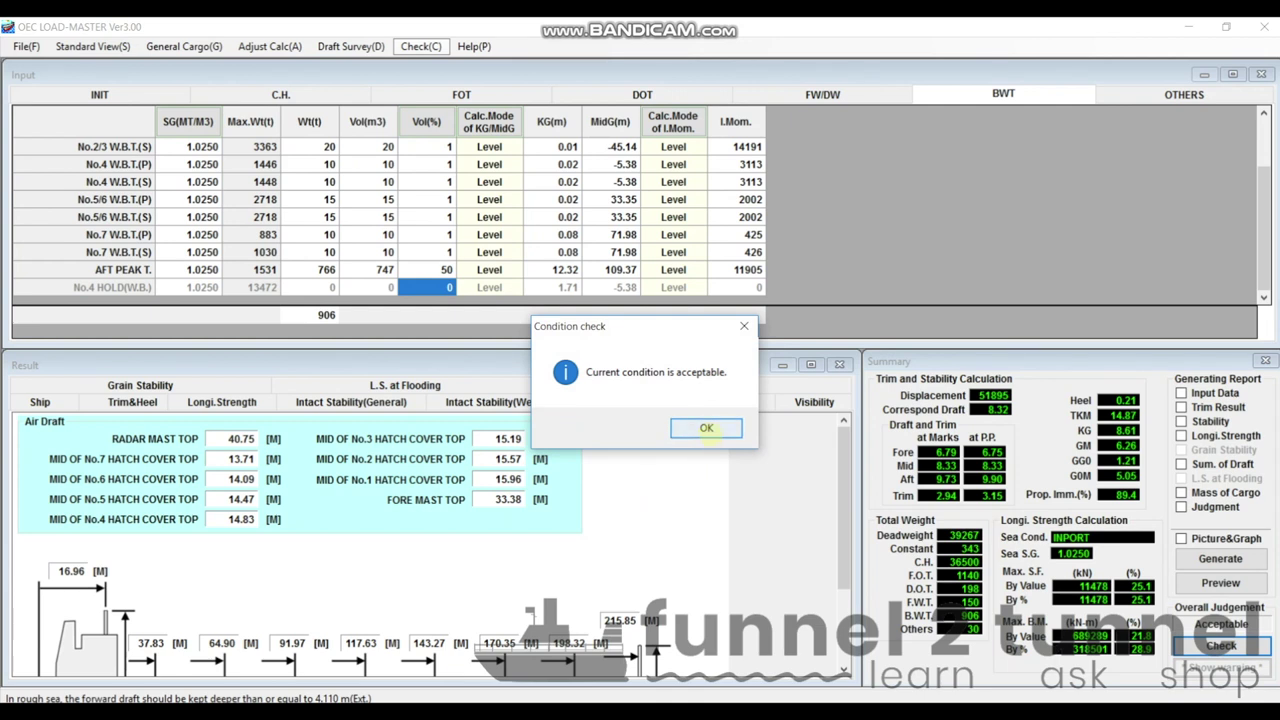
{"action": "left_click", "coordinate": [706, 428]}
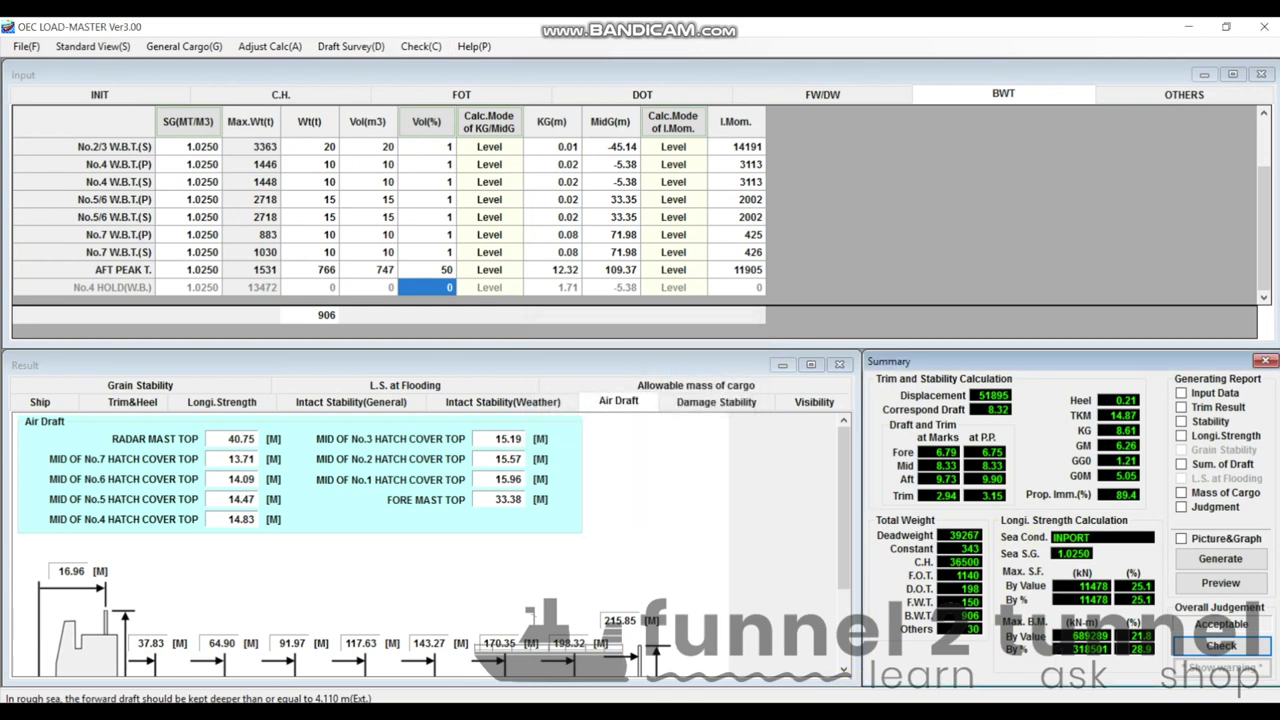
Step: Switch to the Excel loading plan and record pour 7 as hold 7, 5,000 tonnes, with ballast operation "pump out wbt no 7 (p&s) 100% + apk to 50%"
{"action": "key", "text": "alt+Tab"}
{"action": "type", "text": "5000"}
{"action": "key", "text": "Tab"}
{"action": "type", "text": "pump out wbt no 7 (p&s"}
{"action": "type", "text": ") + apk"}
{"action": "key", "text": "BackSpace"}
{"action": "key", "text": "BackSpace"}
{"action": "key", "text": "BackSpace"}
{"action": "key", "text": "BackSpace"}
{"action": "key", "text": "BackSpace"}
{"action": "type", "text": "100% + apk to 50%"}
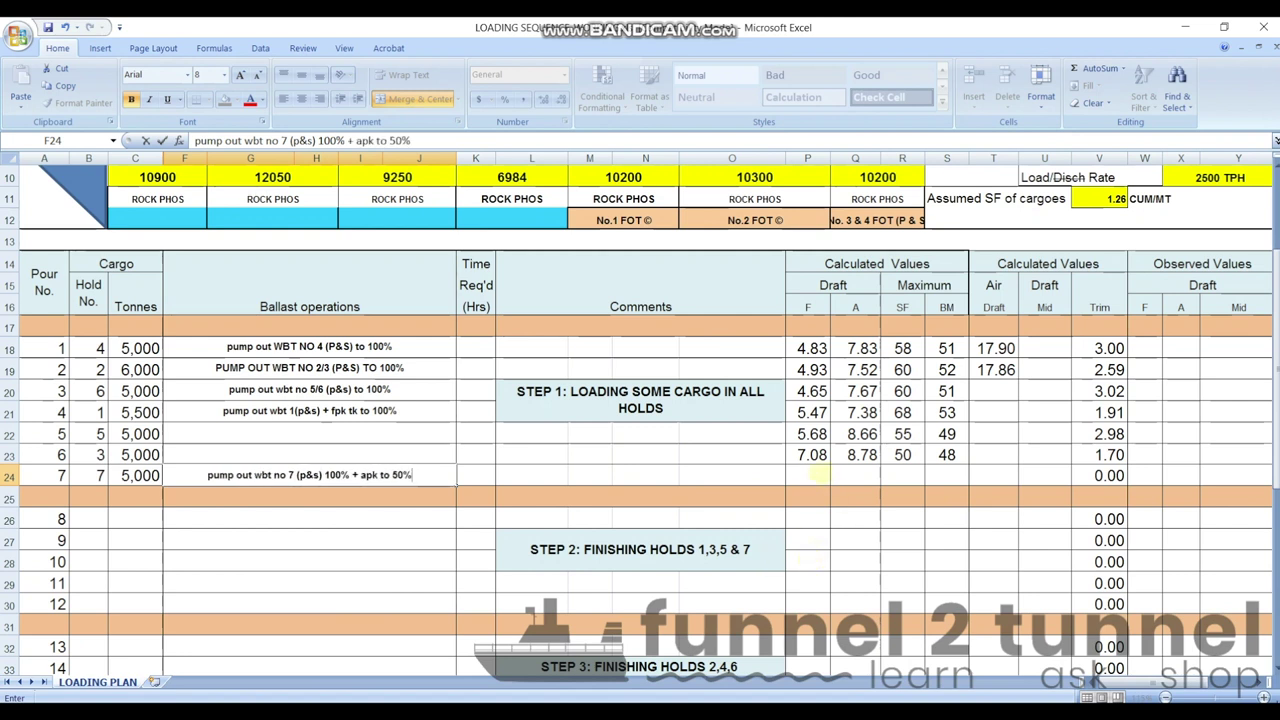
Step: Enter pour 7's calculated values: forward draft 6.79, aft draft 9.73, maximum SF 25 and BM 29
{"action": "left_click", "coordinate": [815, 476]}
{"action": "type", "text": "6."}
{"action": "type", "text": "79"}
{"action": "key", "text": "Tab"}
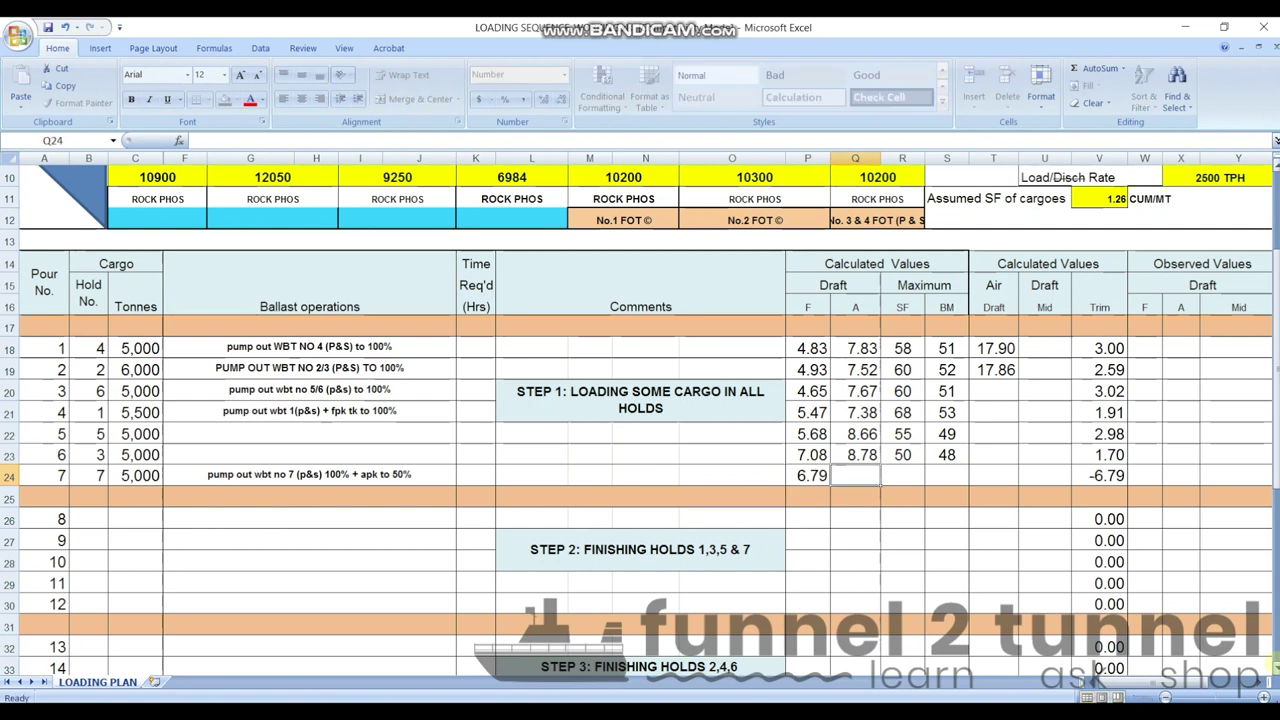
{"action": "type", "text": "9.73"}
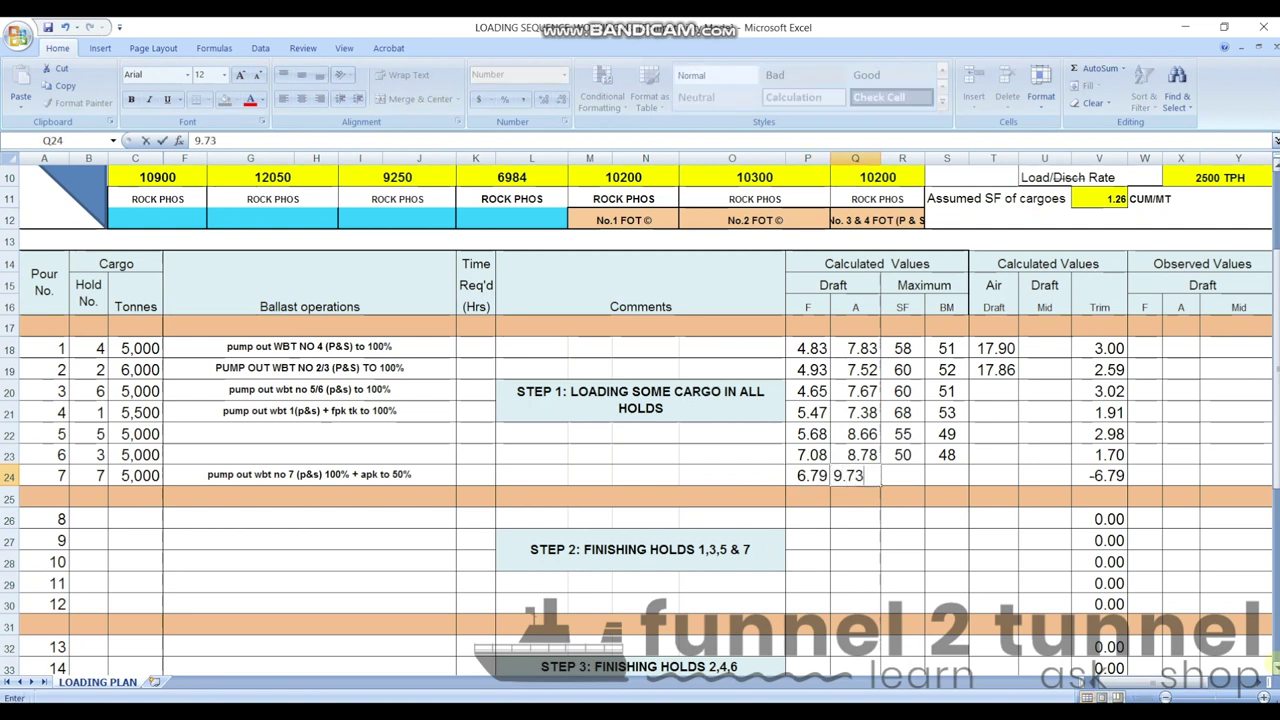
{"action": "key", "text": "Tab"}
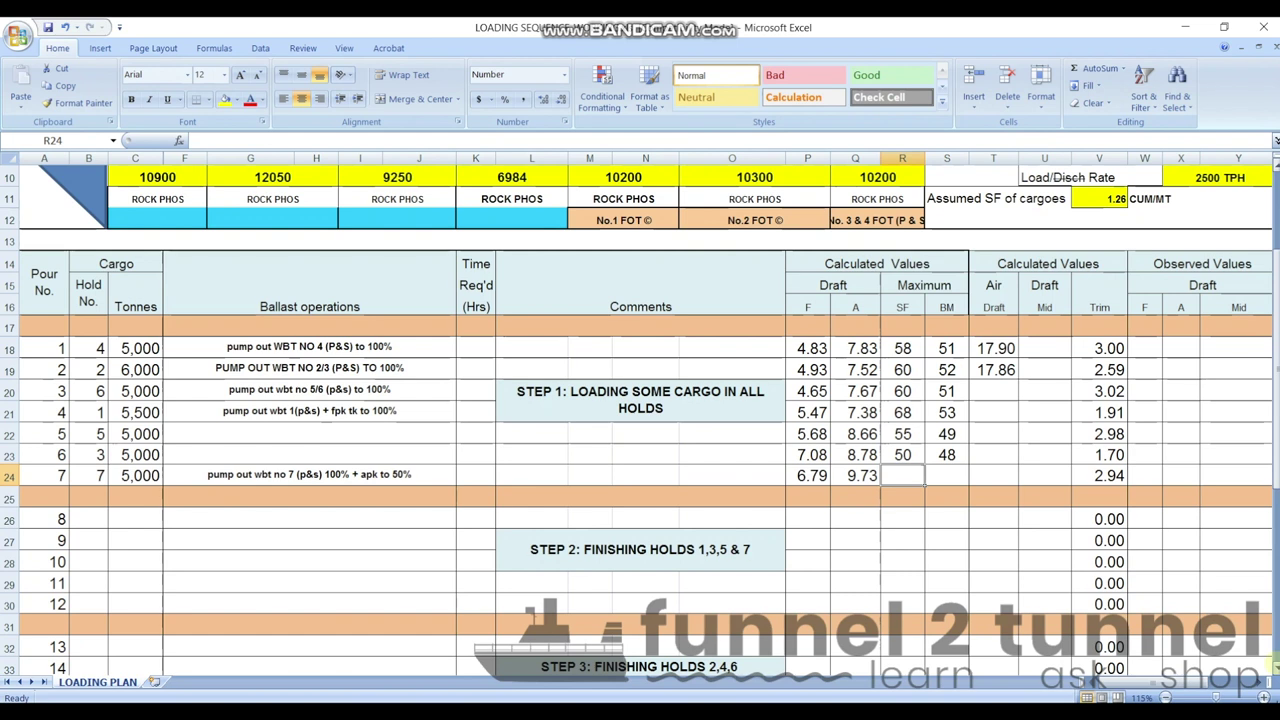
{"action": "type", "text": "25"}
{"action": "key", "text": "Tab"}
{"action": "type", "text": "29"}
{"action": "key", "text": "Return"}
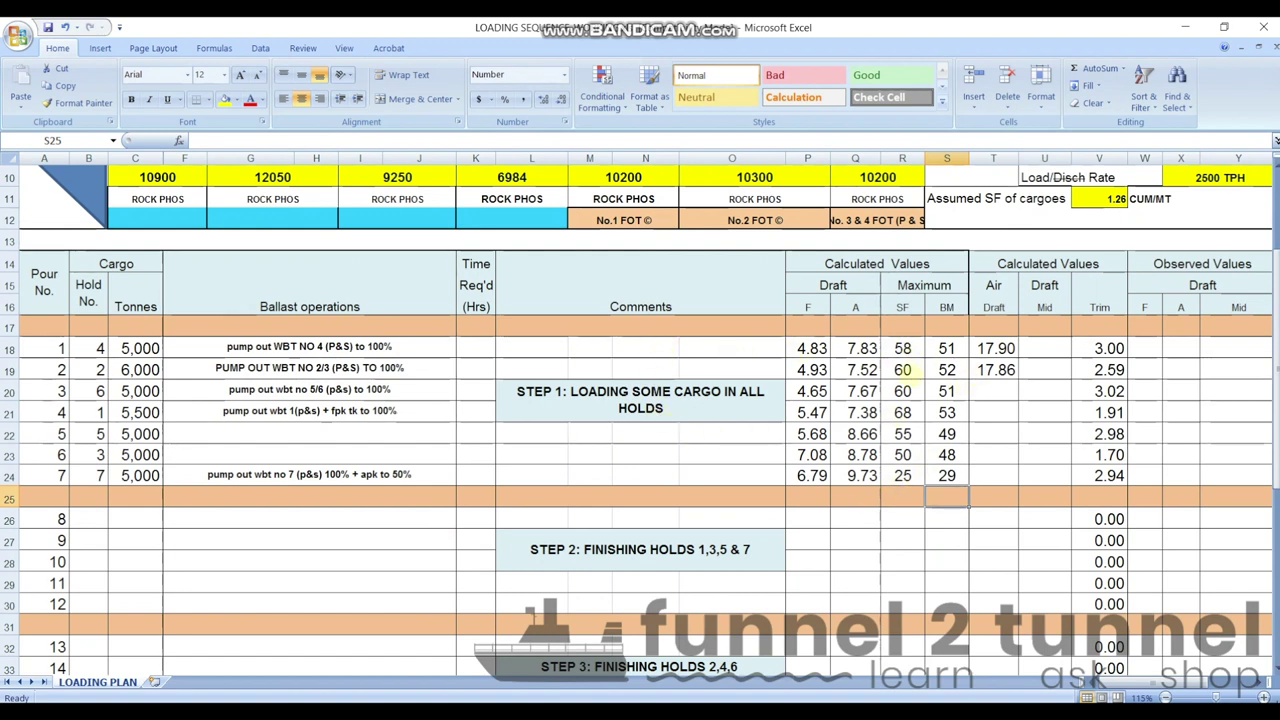
Step: Review the stresses, hold numbers and ballast operations of pours 4 to 7, and the remaining loading steps with the total tonnage
{"action": "left_click", "coordinate": [903, 412]}
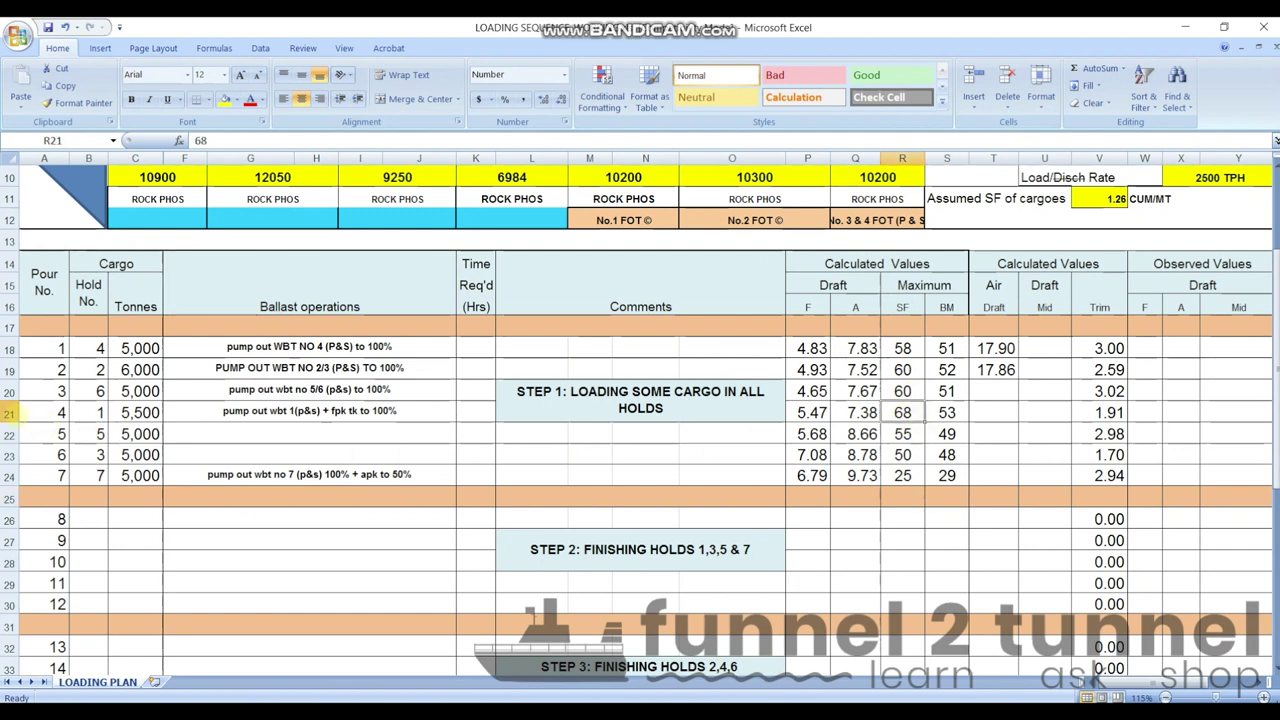
{"action": "left_click", "coordinate": [14, 413]}
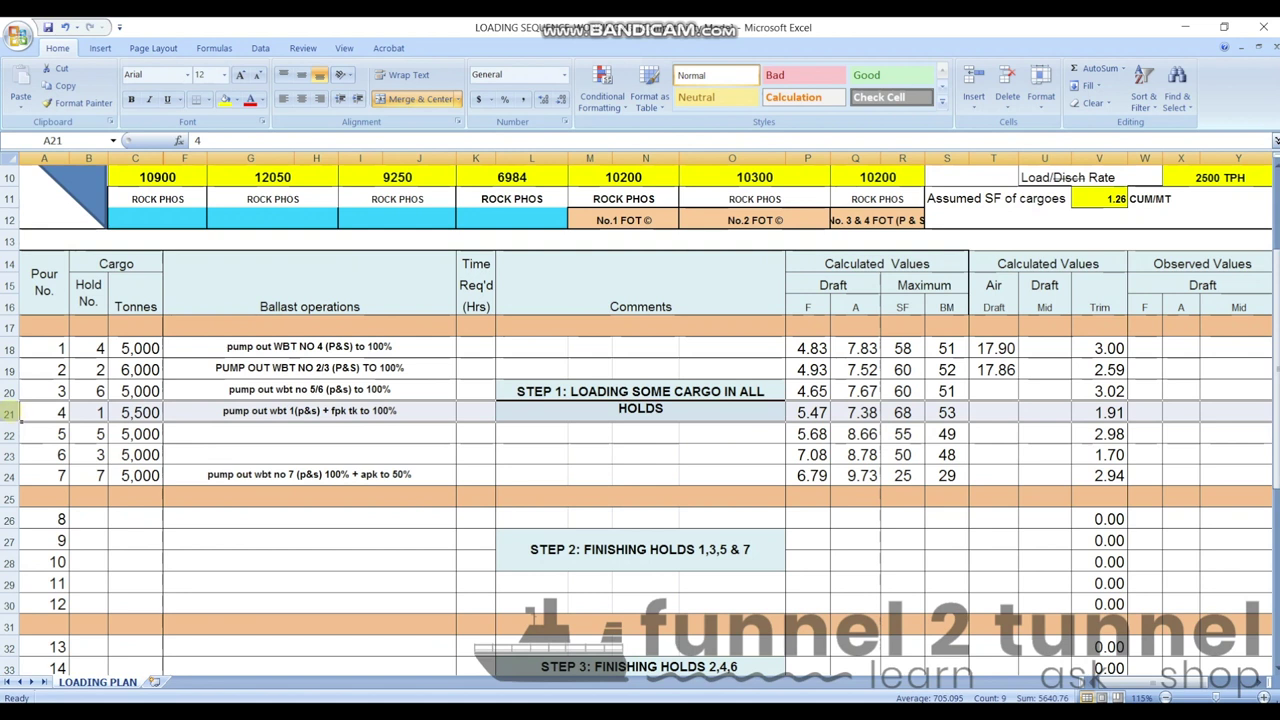
{"action": "left_click", "coordinate": [95, 413]}
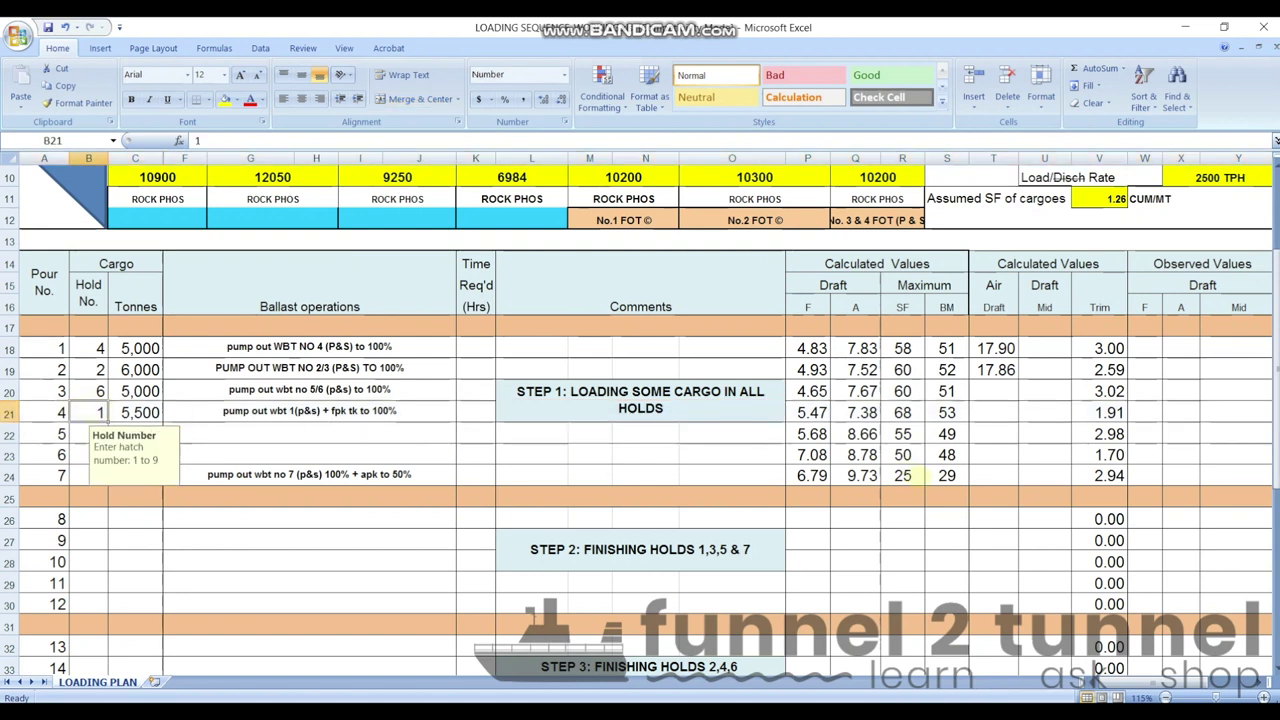
{"action": "key", "text": "Down"}
{"action": "key", "text": "Down"}
{"action": "key", "text": "Down"}
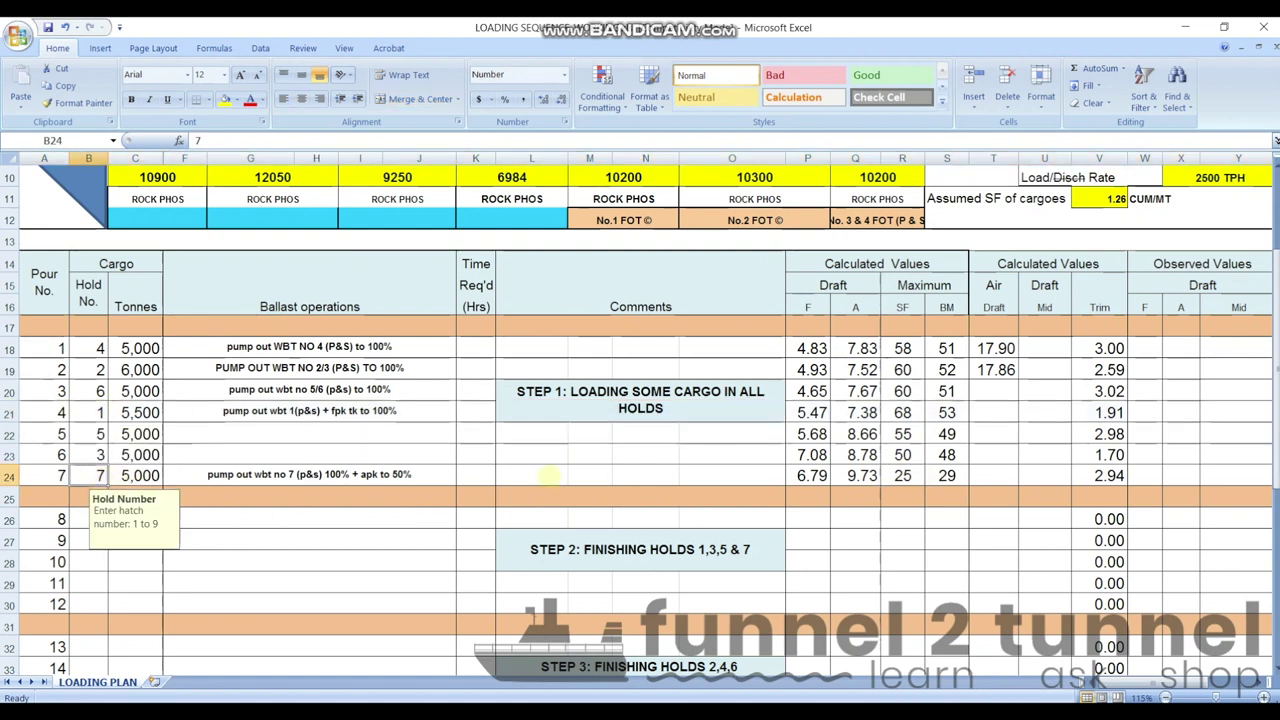
{"action": "left_click", "coordinate": [902, 476]}
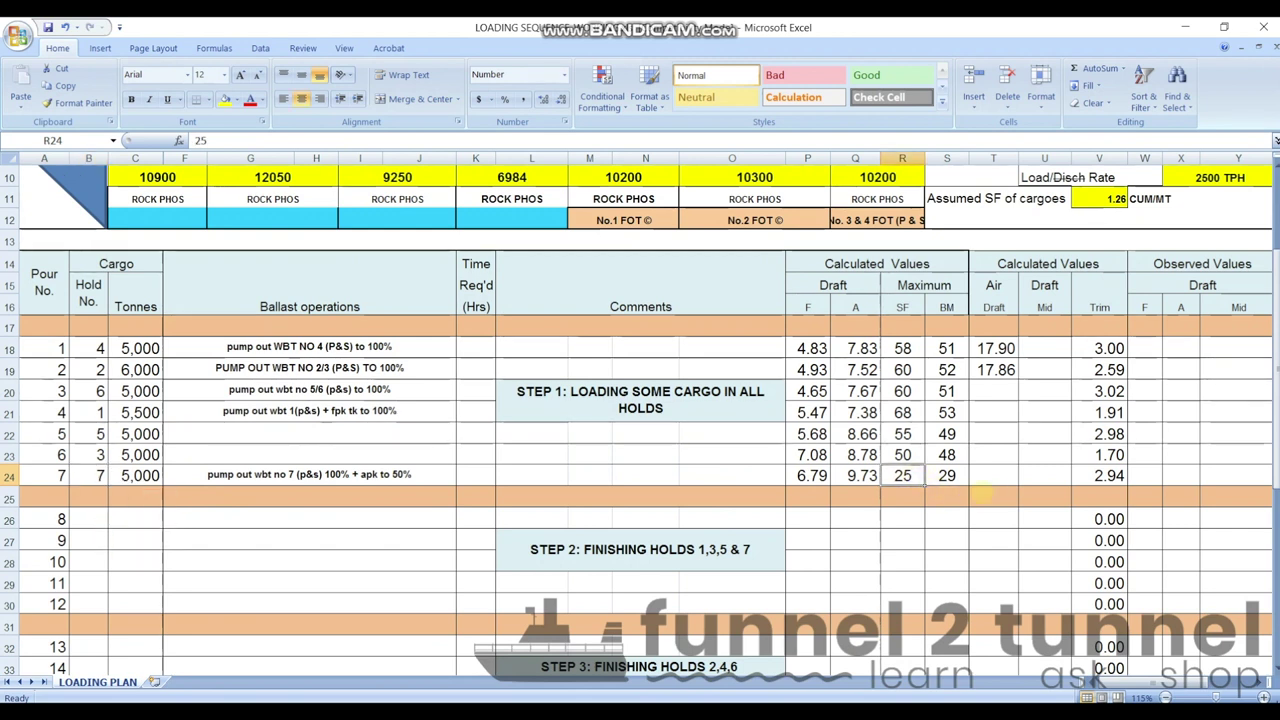
{"action": "key", "text": "Right"}
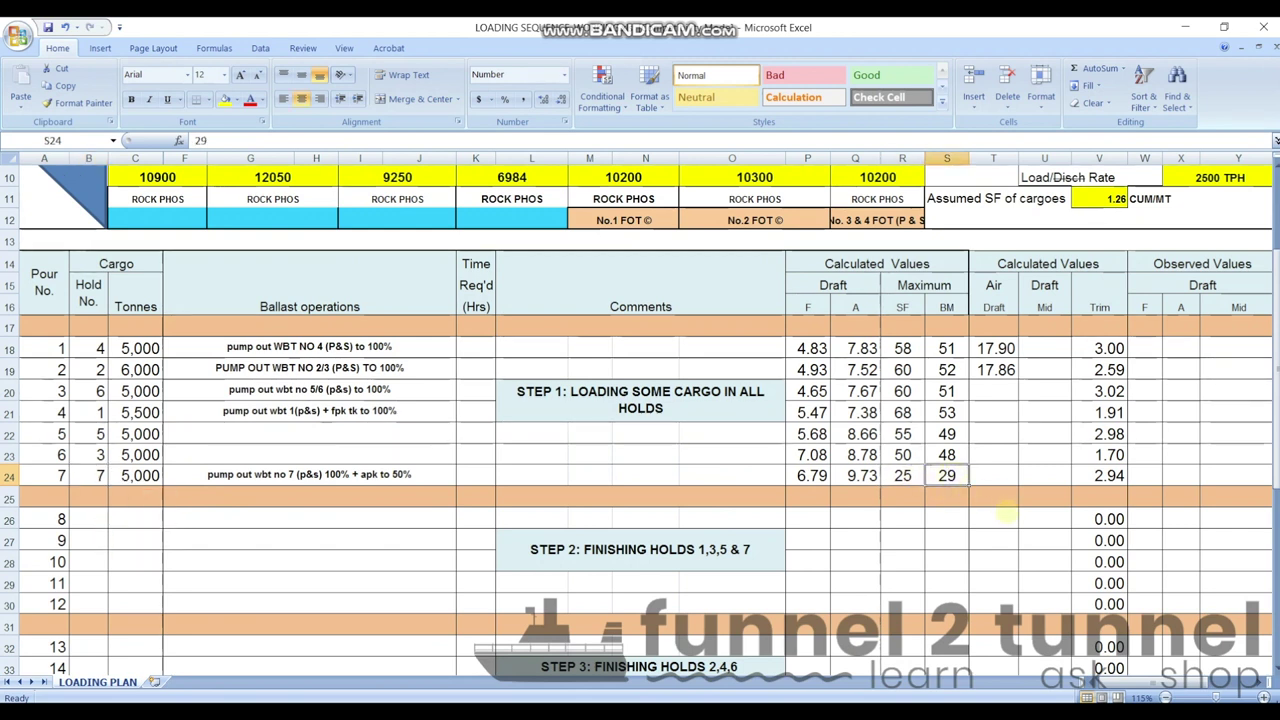
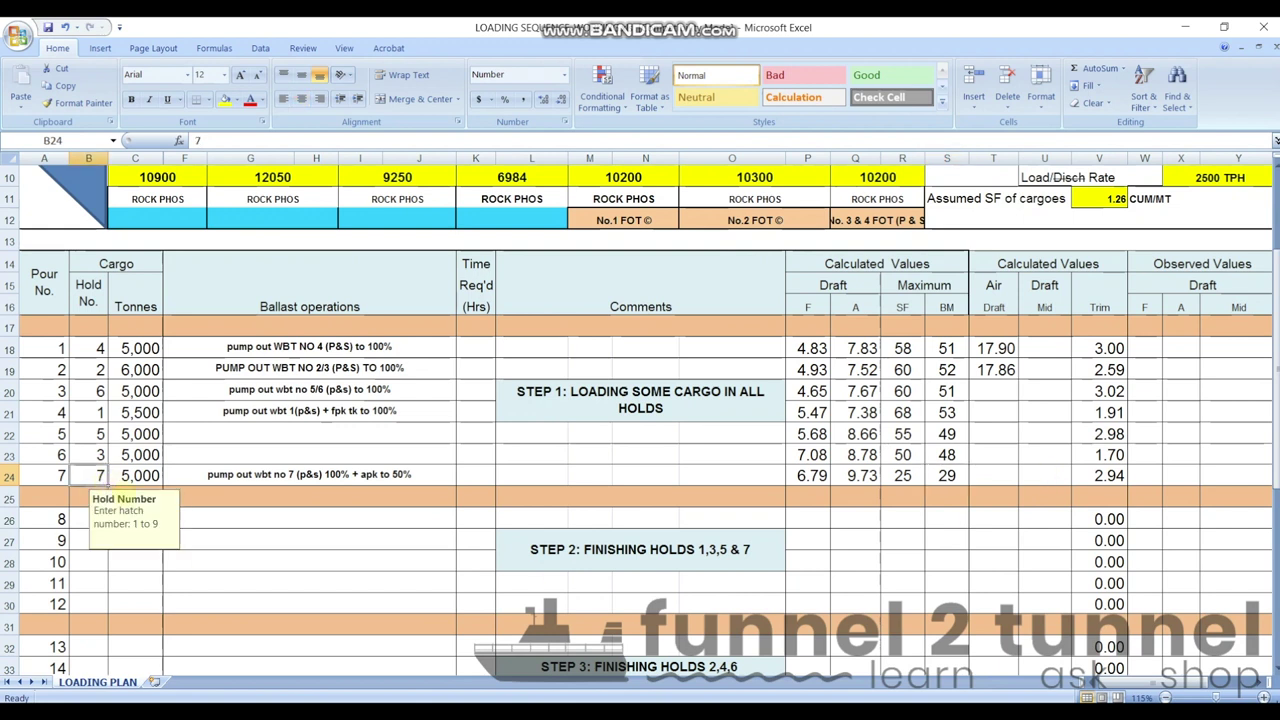
{"action": "left_click", "coordinate": [212, 476]}
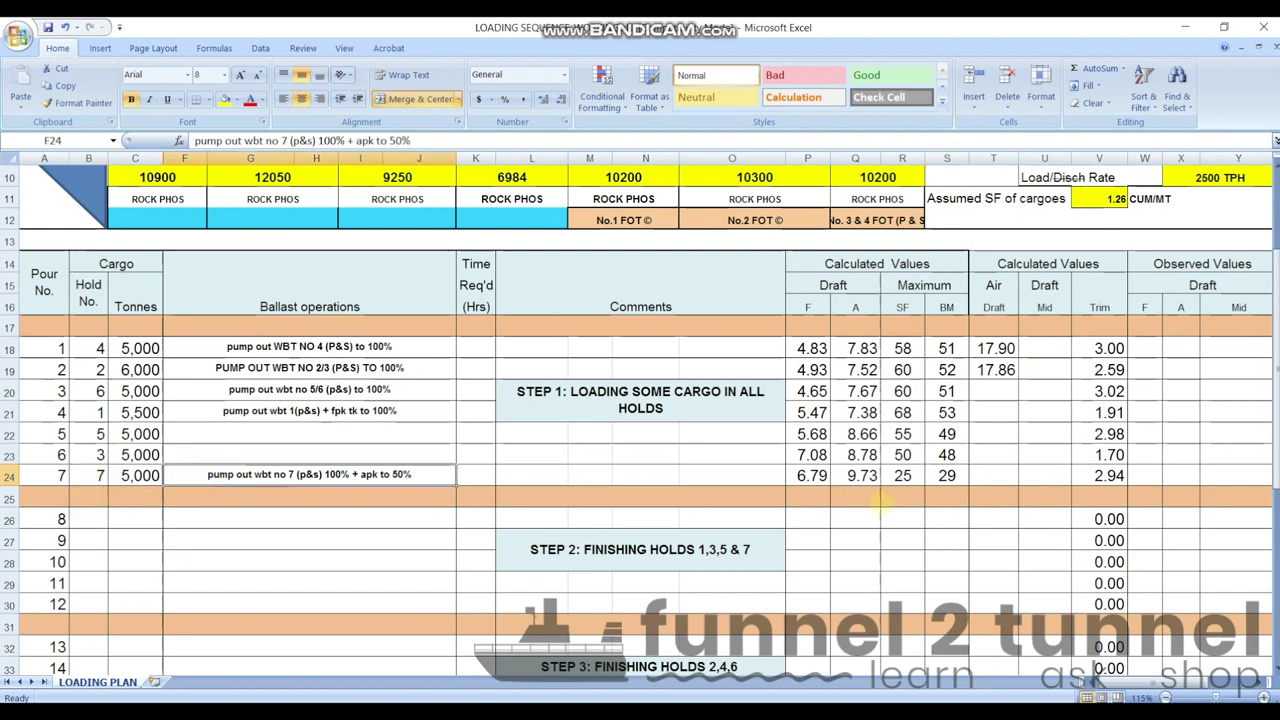
{"action": "left_click", "coordinate": [902, 476]}
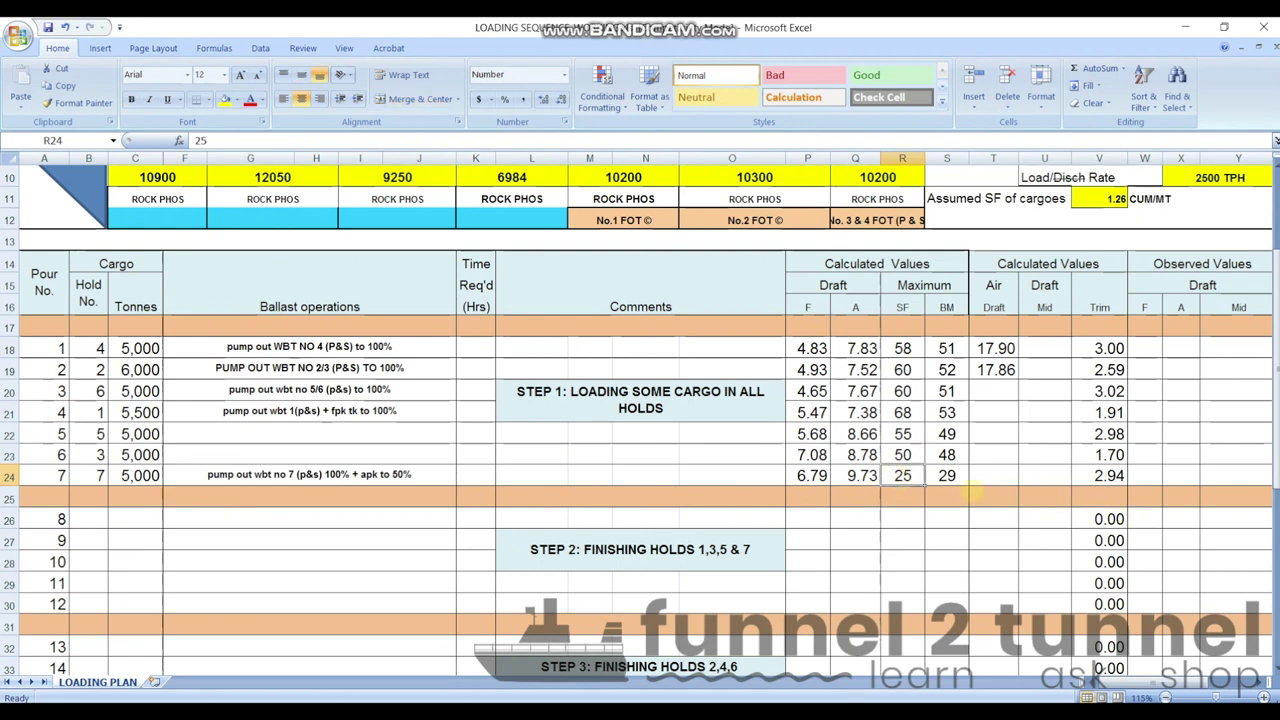
{"action": "left_click", "coordinate": [948, 477]}
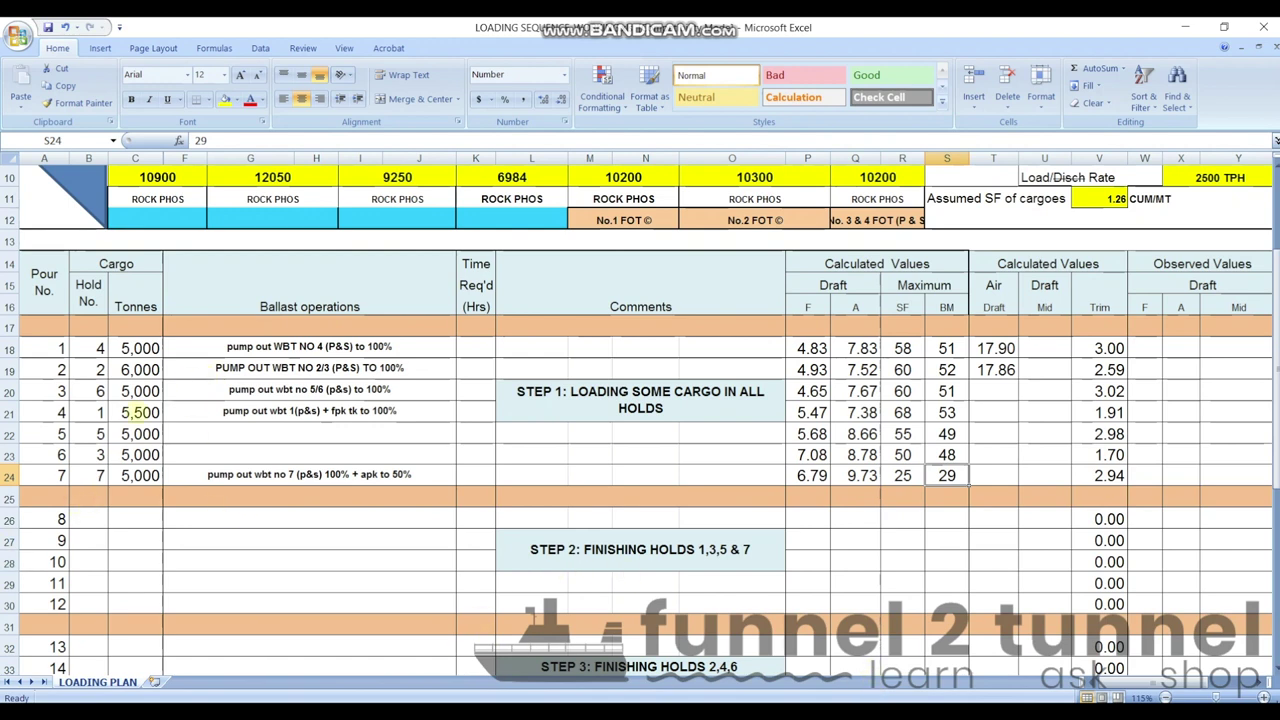
{"action": "left_click", "coordinate": [135, 519]}
{"action": "scroll", "coordinate": [786, 345], "scroll_direction": "down", "scroll_amount": 3}
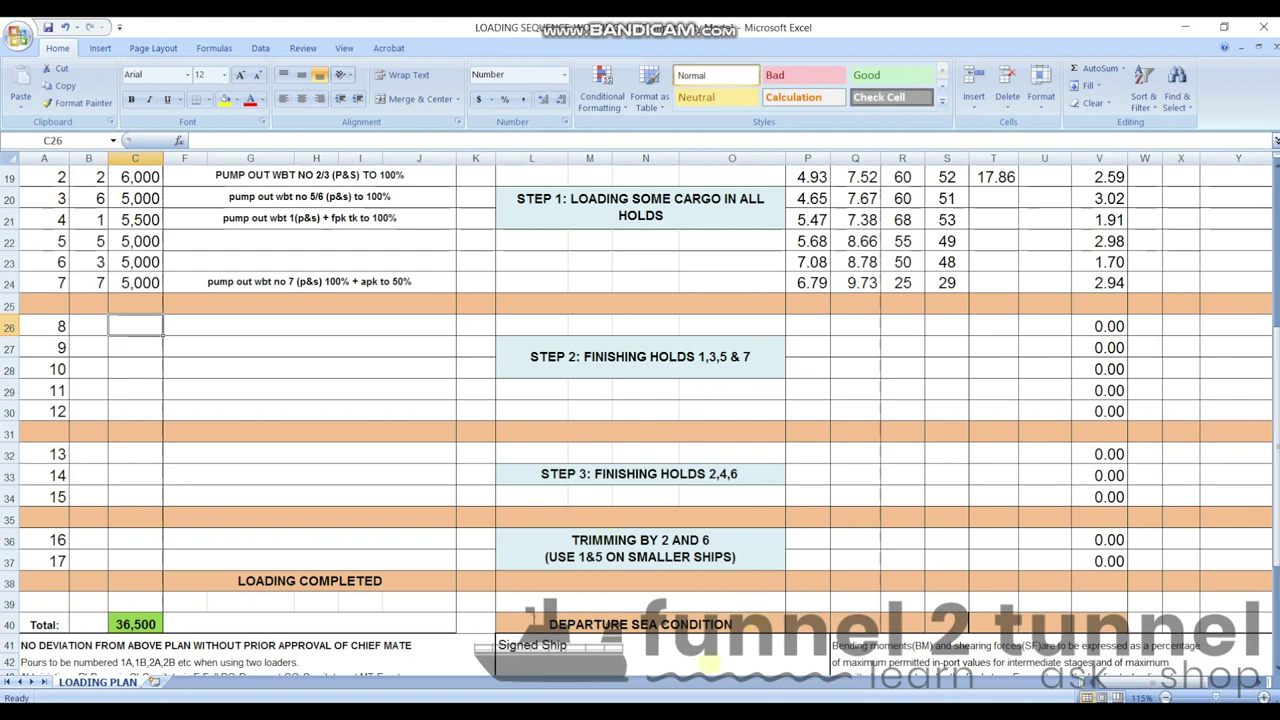
Step: Return to OEC LOAD-MASTER and set the weight of No.1 cargo hold to 8500 t
{"action": "key", "text": "alt+Tab"}
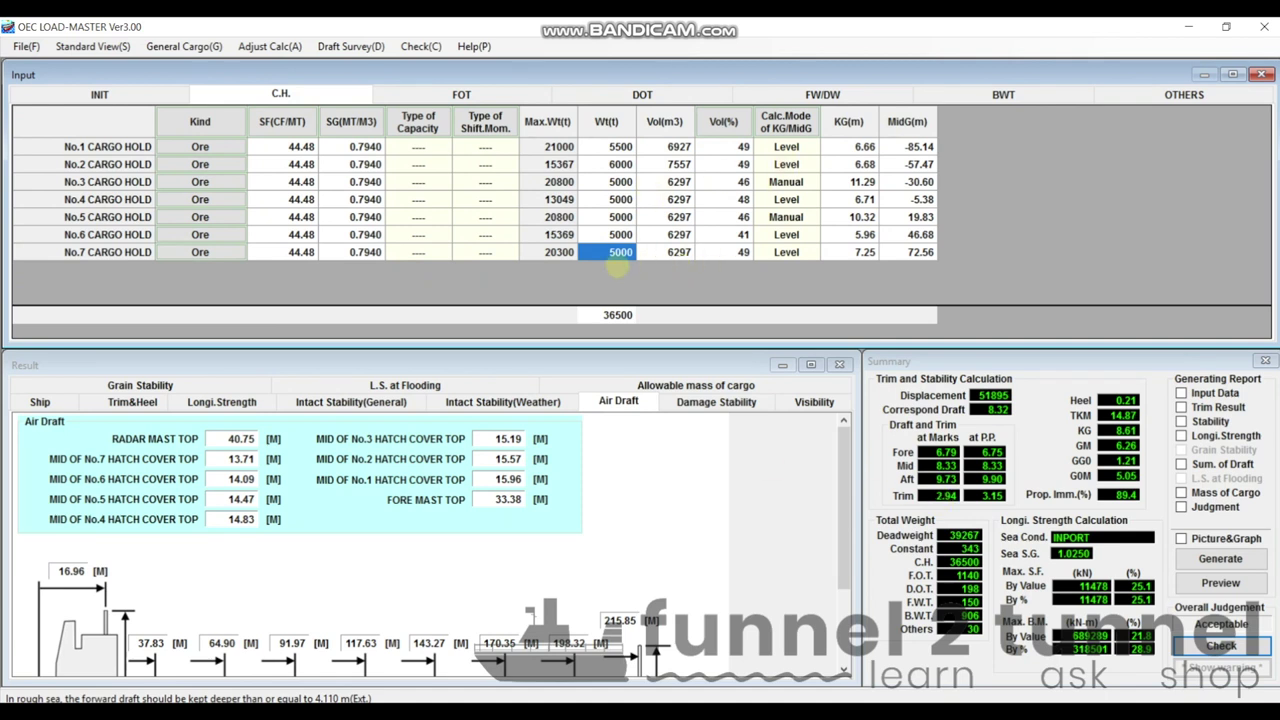
{"action": "left_click", "coordinate": [616, 251]}
{"action": "left_click", "coordinate": [620, 146]}
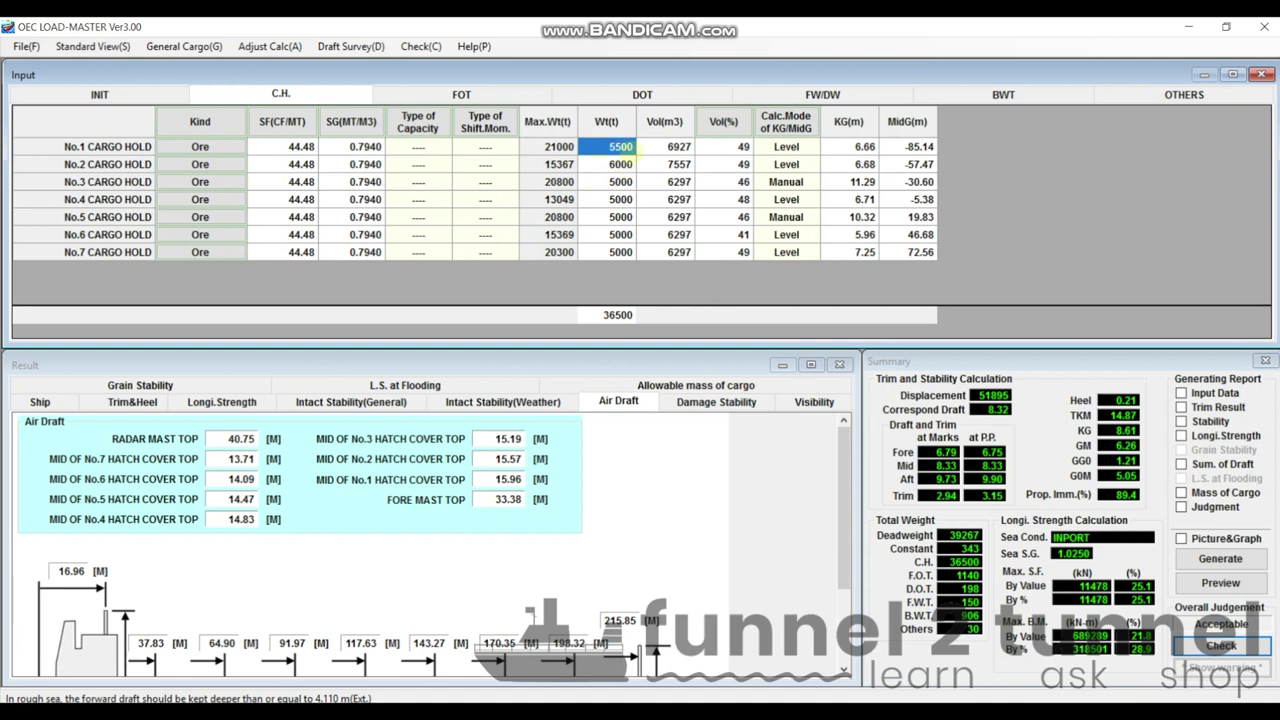
{"action": "double_click", "coordinate": [615, 150]}
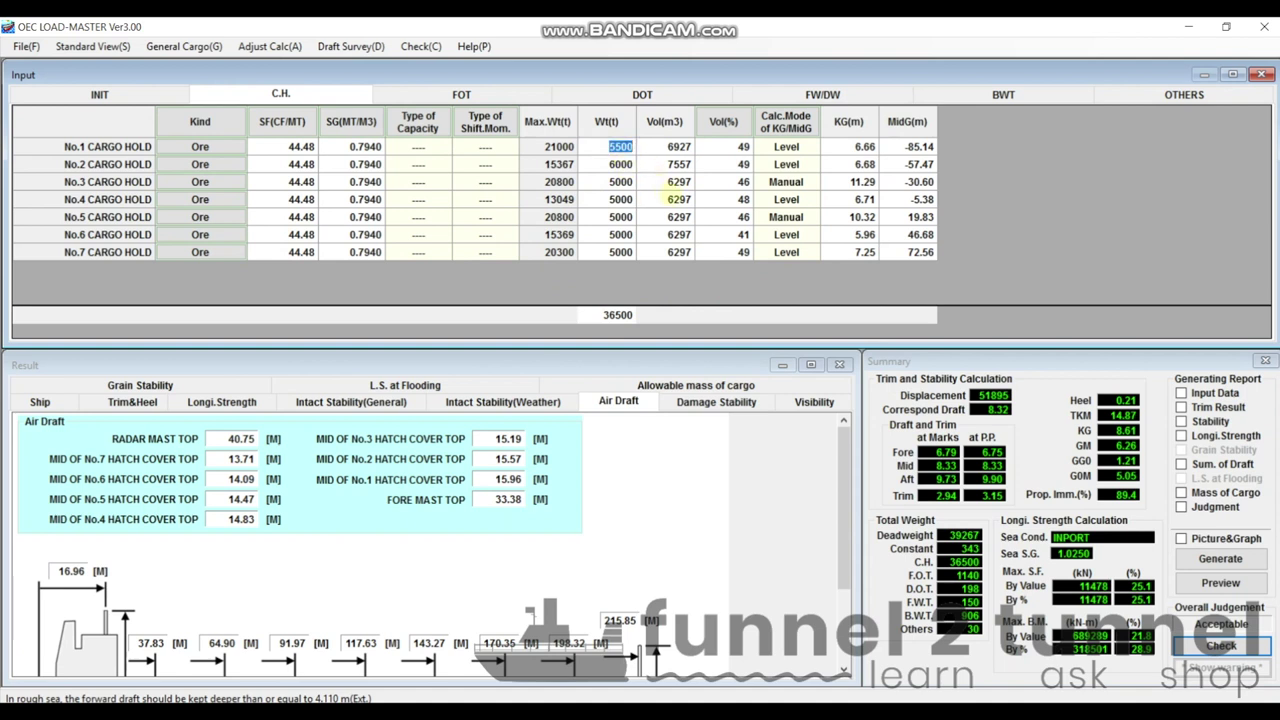
{"action": "type", "text": "8500"}
{"action": "key", "text": "BackSpace"}
{"action": "key", "text": "BackSpace"}
{"action": "key", "text": "BackSpace"}
{"action": "key", "text": "BackSpace"}
{"action": "type", "text": "8500"}
{"action": "key", "text": "Return"}
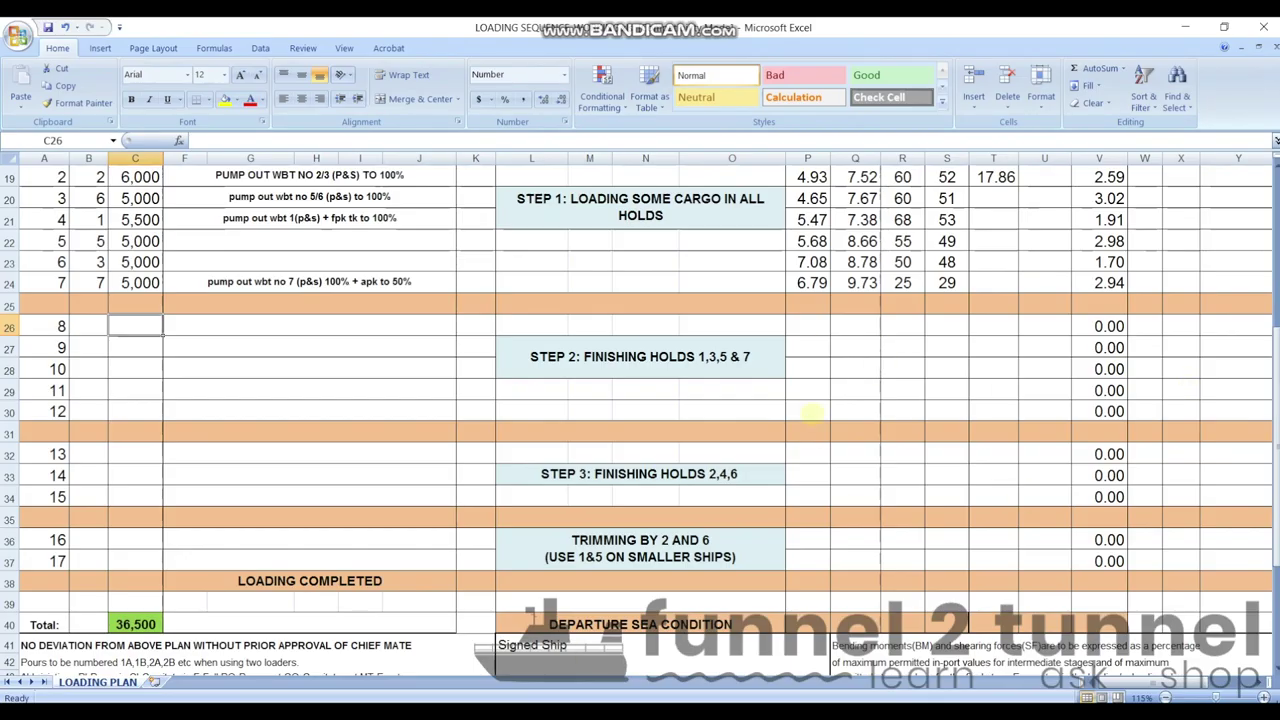
Step: Record pour 8 in the loading plan as hold 1, 3,000 tonnes, with ballast operation "stripping of wbt"
{"action": "left_click", "coordinate": [85, 330]}
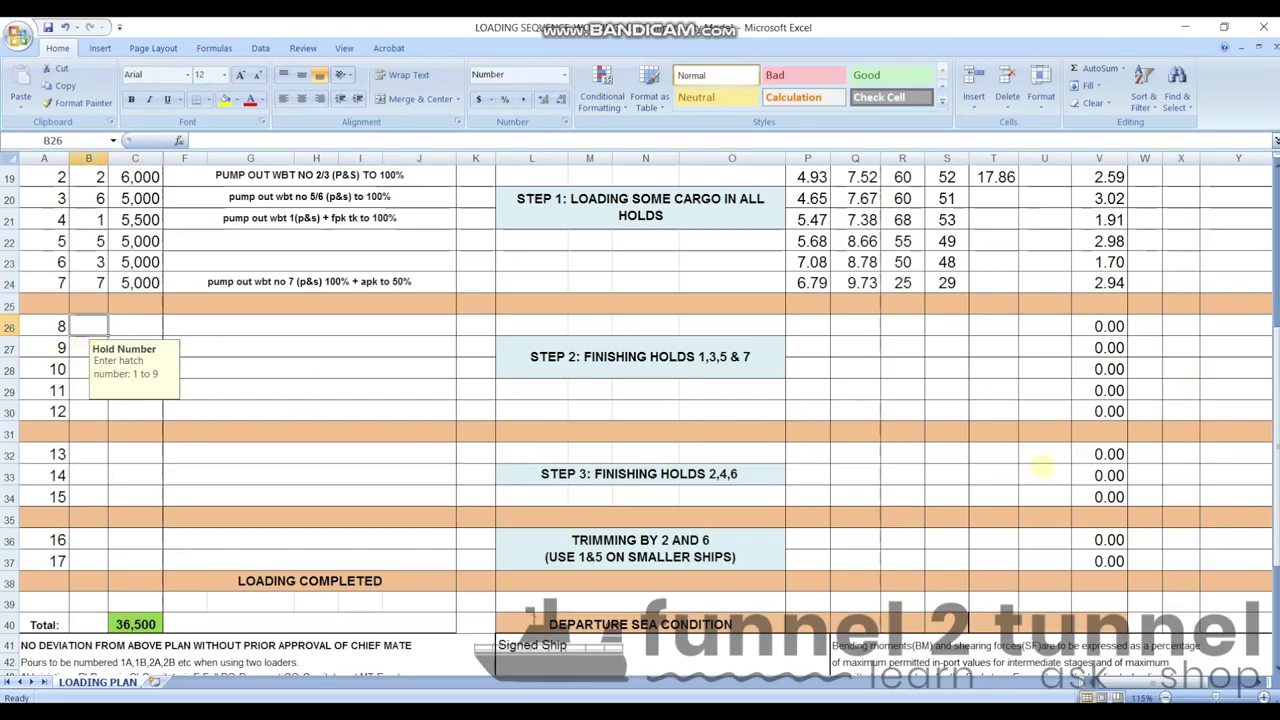
{"action": "type", "text": "1"}
{"action": "key", "text": "Tab"}
{"action": "type", "text": "3000"}
{"action": "key", "text": "Tab"}
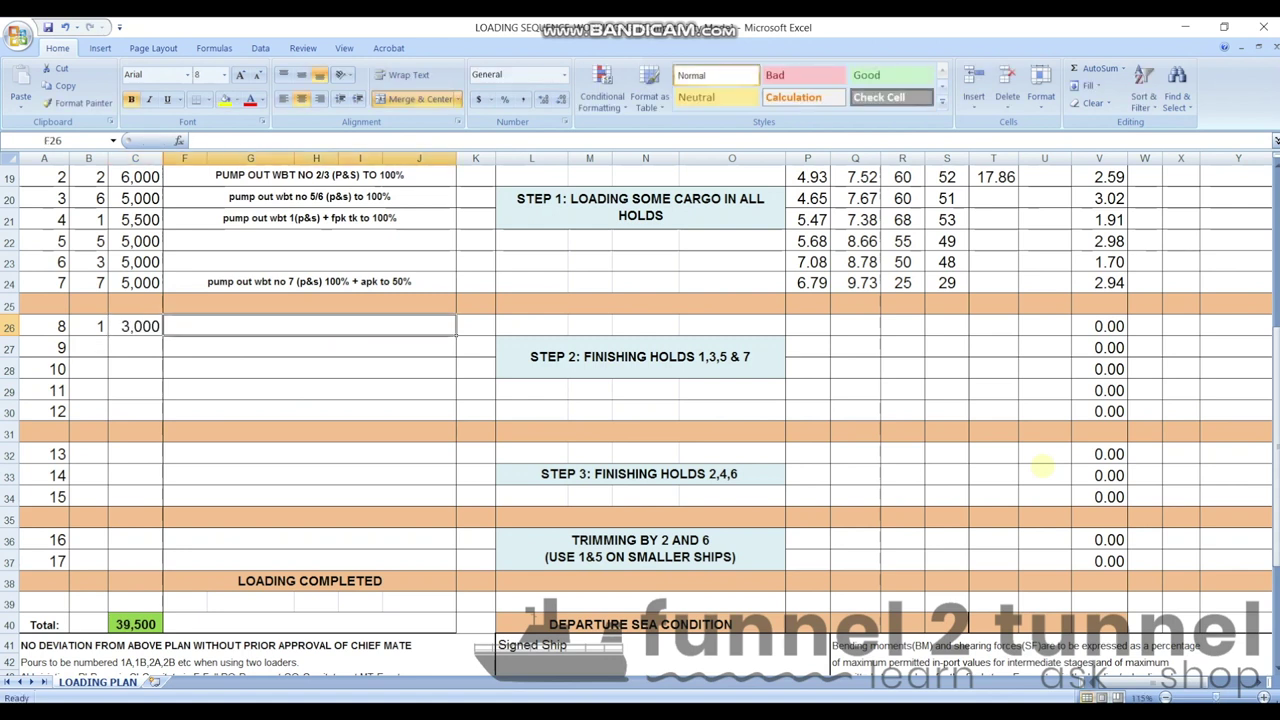
{"action": "type", "text": "stripping of wbt"}
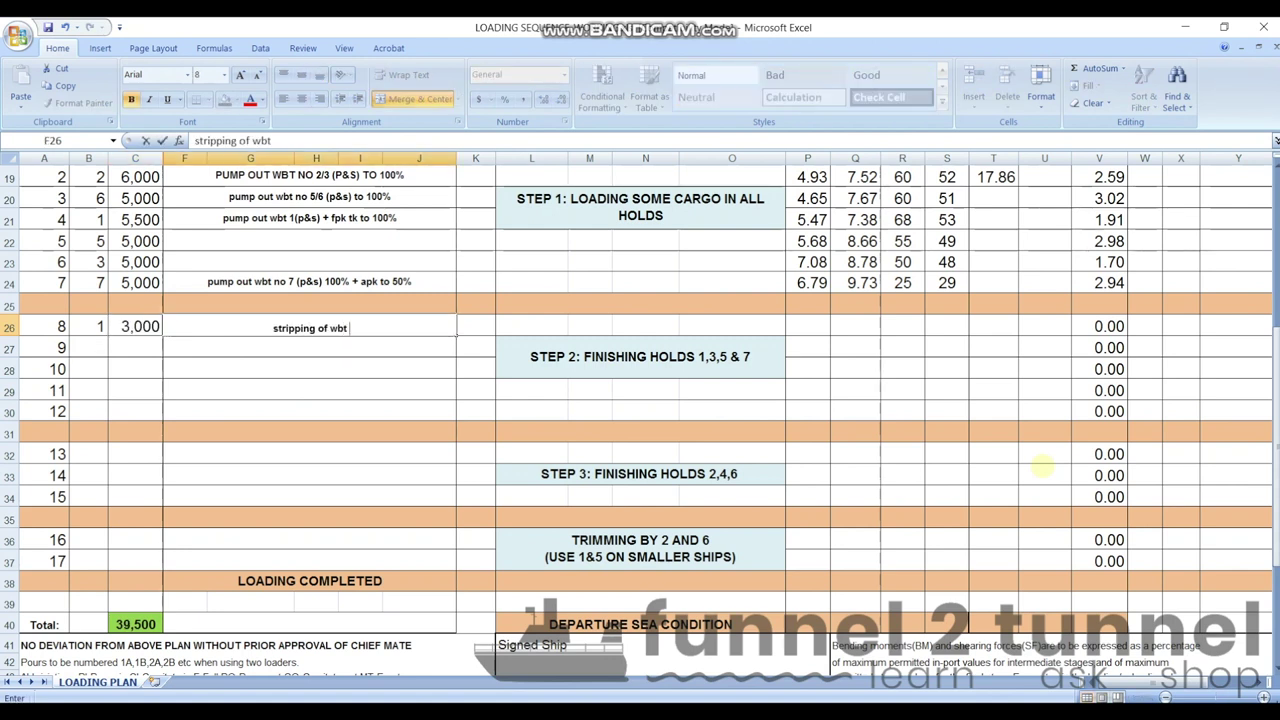
Step: Enter pour 8's calculated values: forward draft 8.37, aft draft 9.11, maximum SF 30 and BM 32
{"action": "left_click", "coordinate": [810, 330]}
{"action": "type", "text": "8.37"}
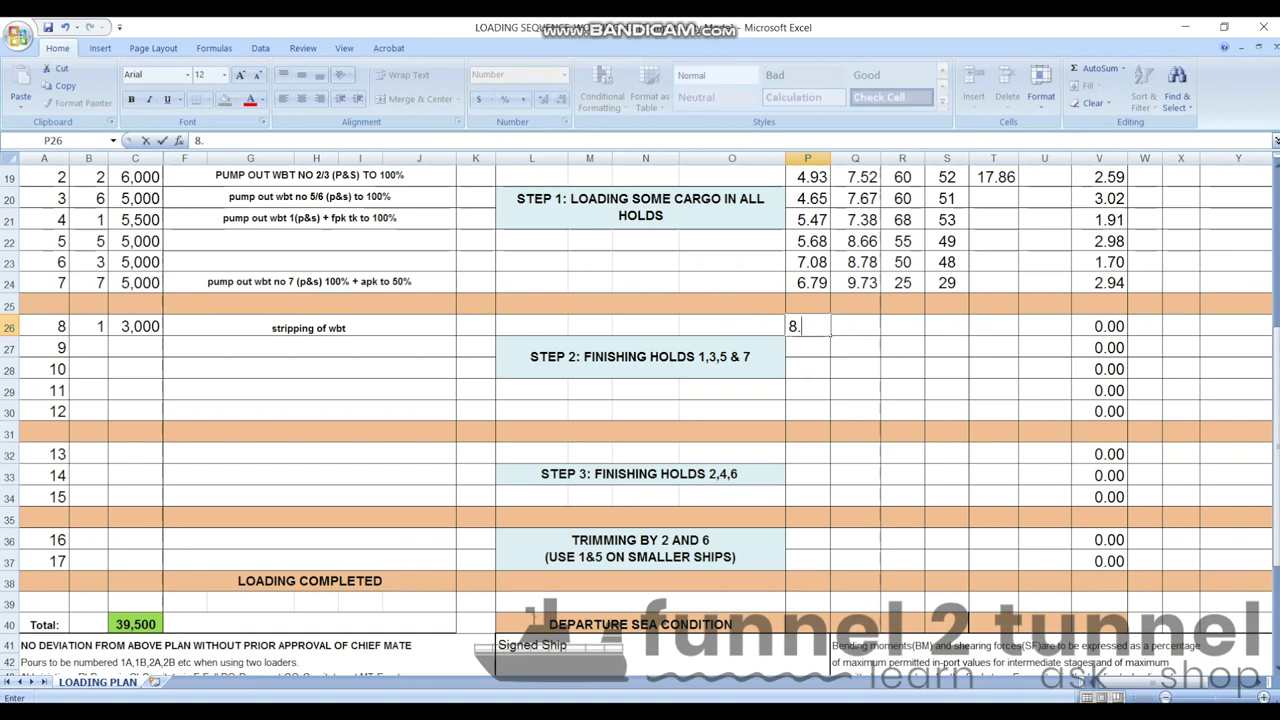
{"action": "key", "text": "Tab"}
{"action": "type", "text": "9.11"}
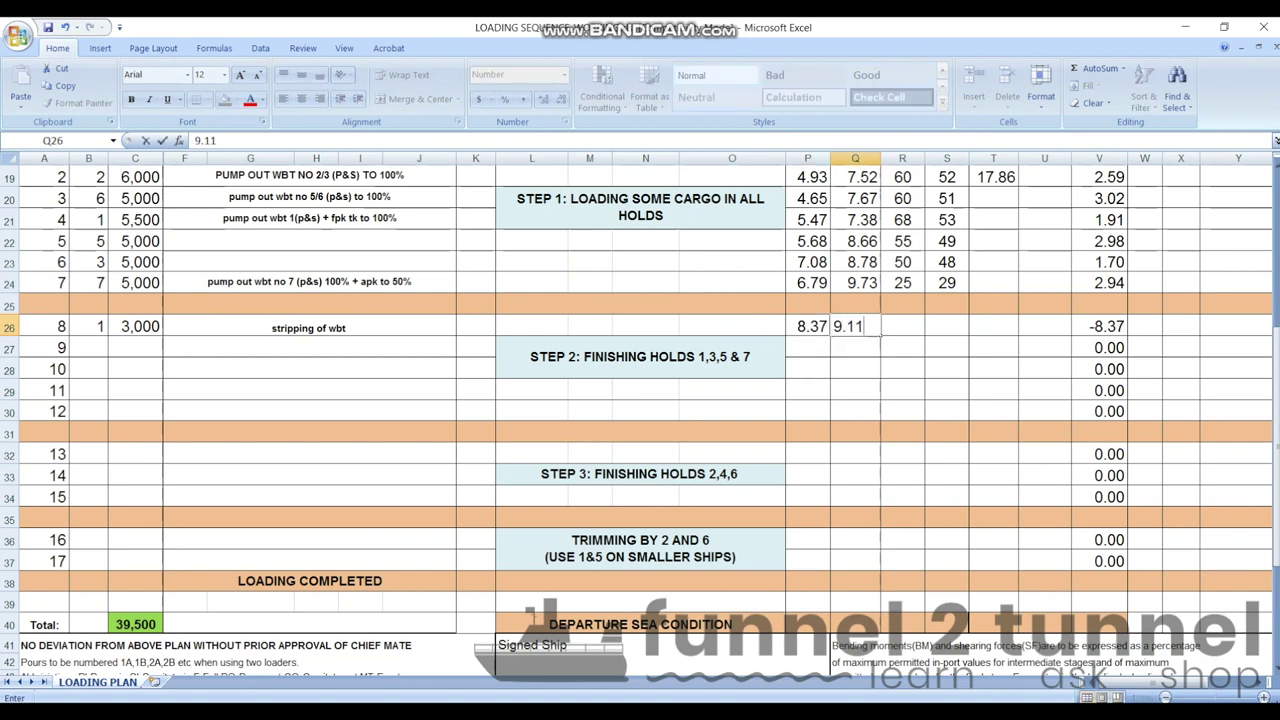
{"action": "key", "text": "Tab"}
{"action": "type", "text": "30"}
{"action": "key", "text": "Tab"}
{"action": "type", "text": "32"}
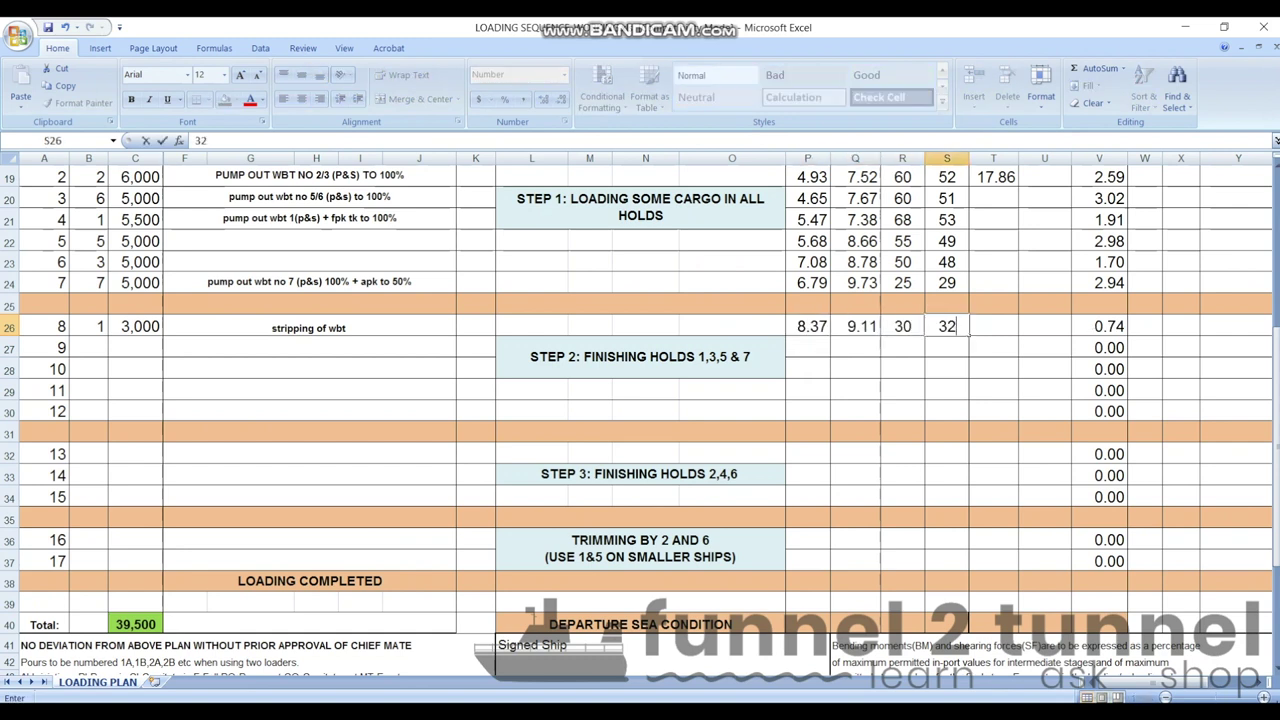
{"action": "key", "text": "Down"}
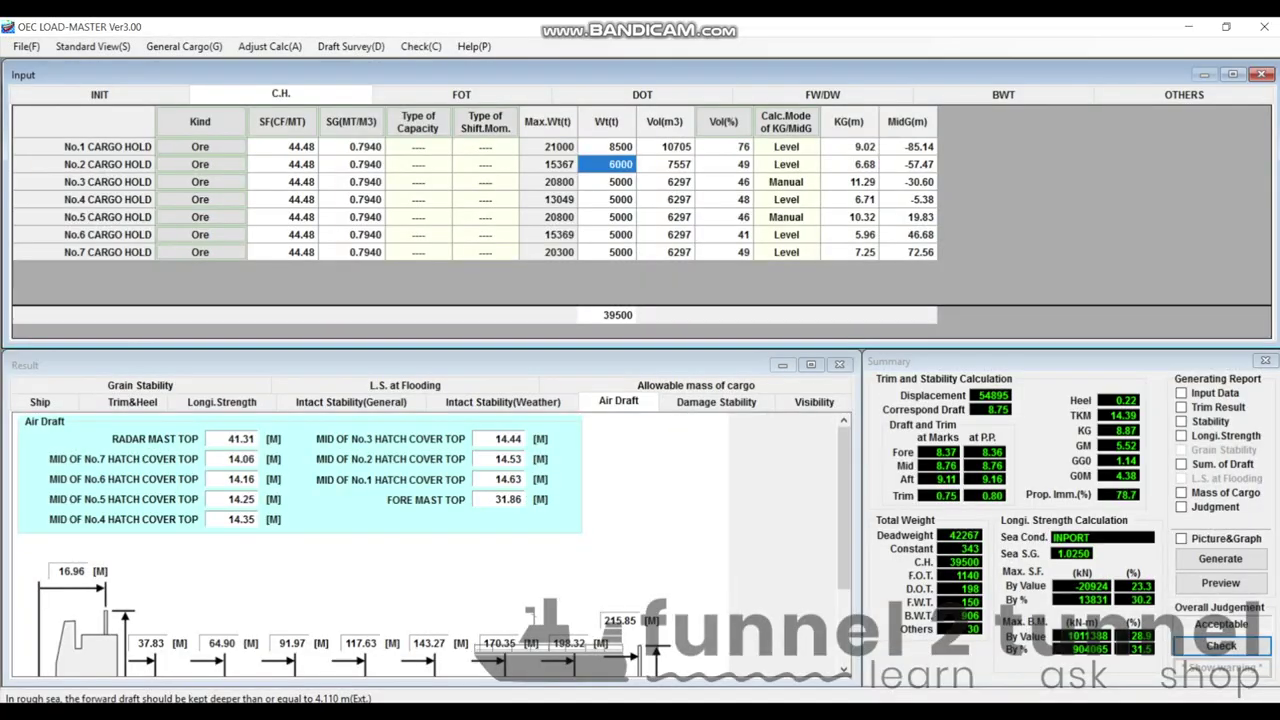
Step: Switch to OEC LOAD-MASTER and set the weight of No.5 cargo hold to 10200 t
{"action": "left_click", "coordinate": [200, 236]}
{"action": "left_click", "coordinate": [620, 217]}
{"action": "key", "text": "F2"}
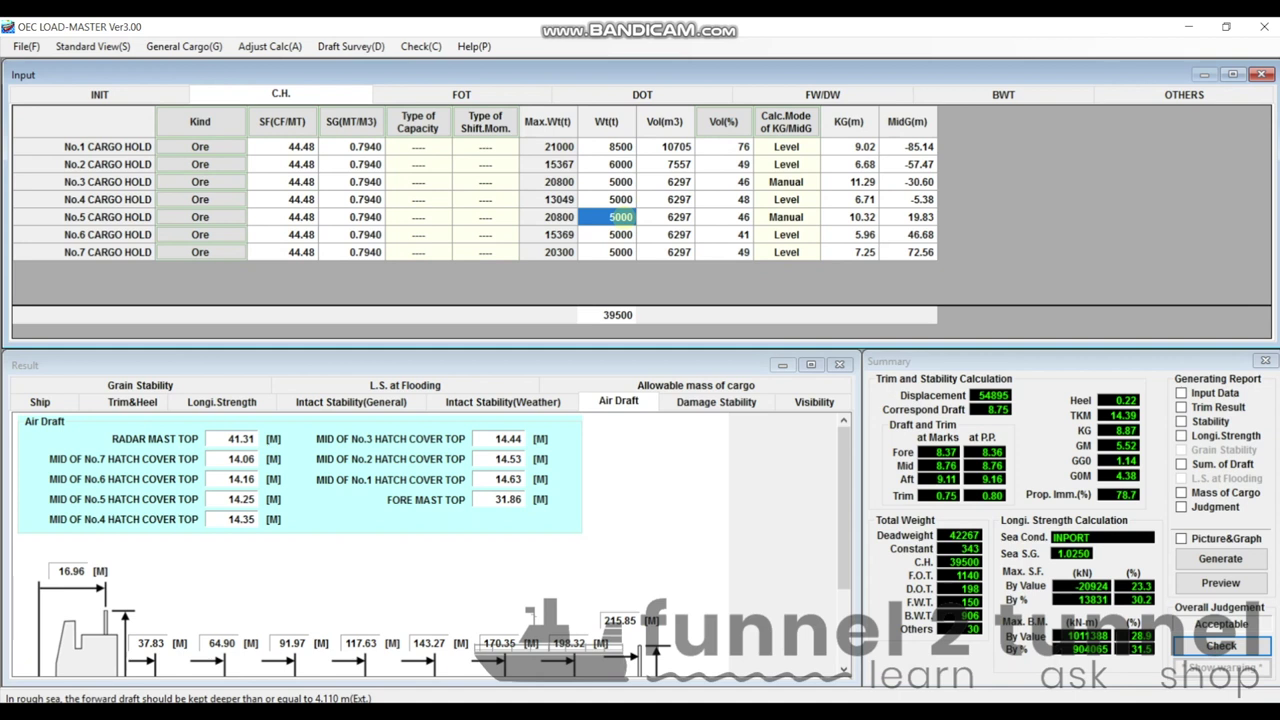
{"action": "key", "text": "F2"}
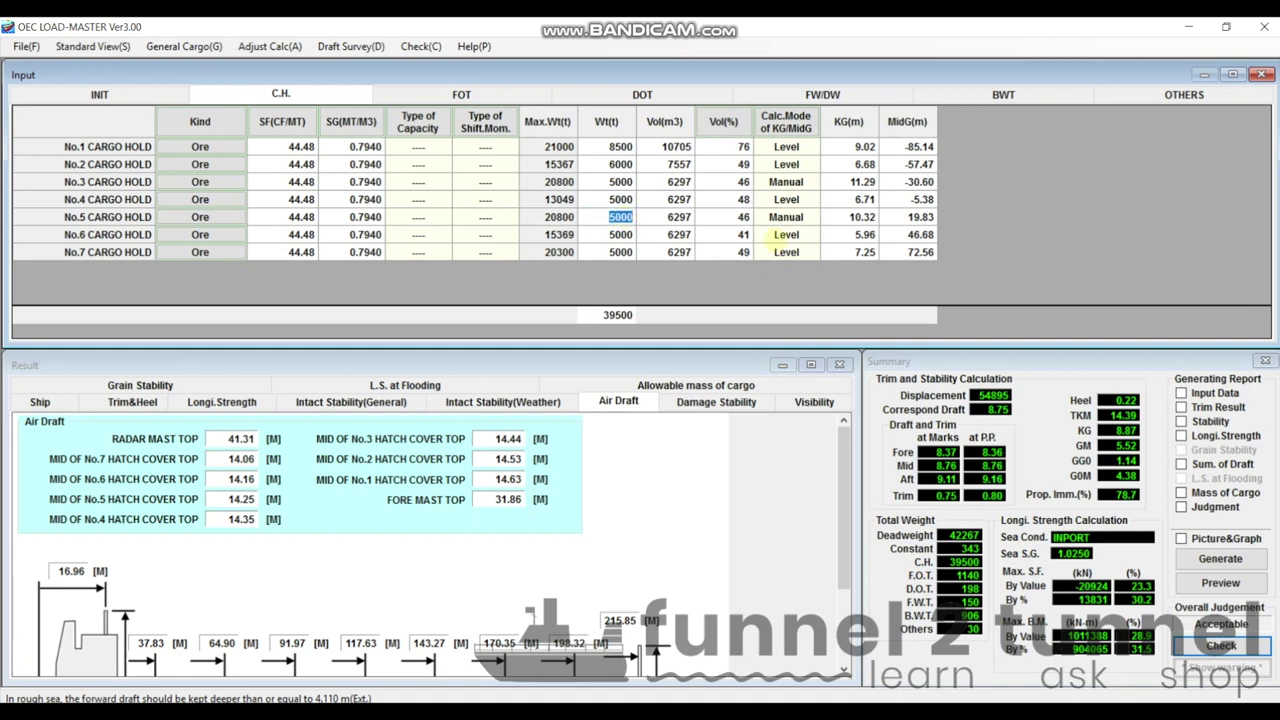
{"action": "type", "text": "10200"}
{"action": "key", "text": "Return"}
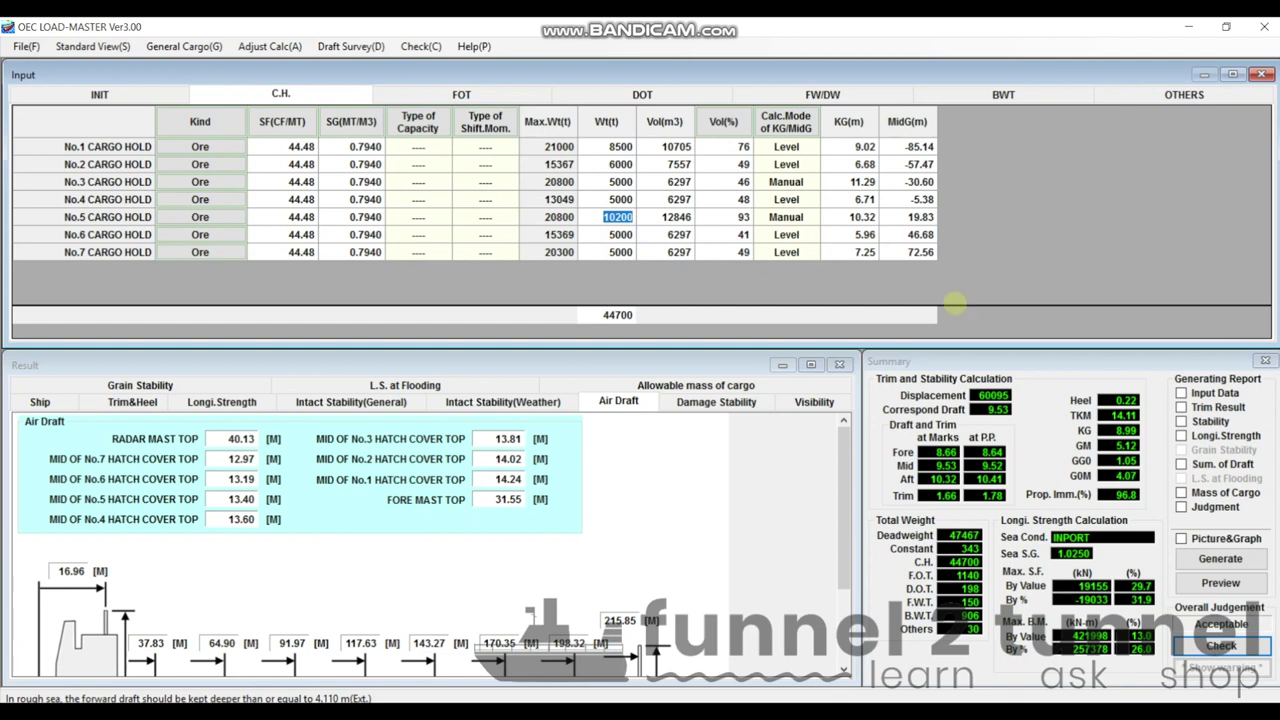
{"action": "left_click", "coordinate": [945, 452]}
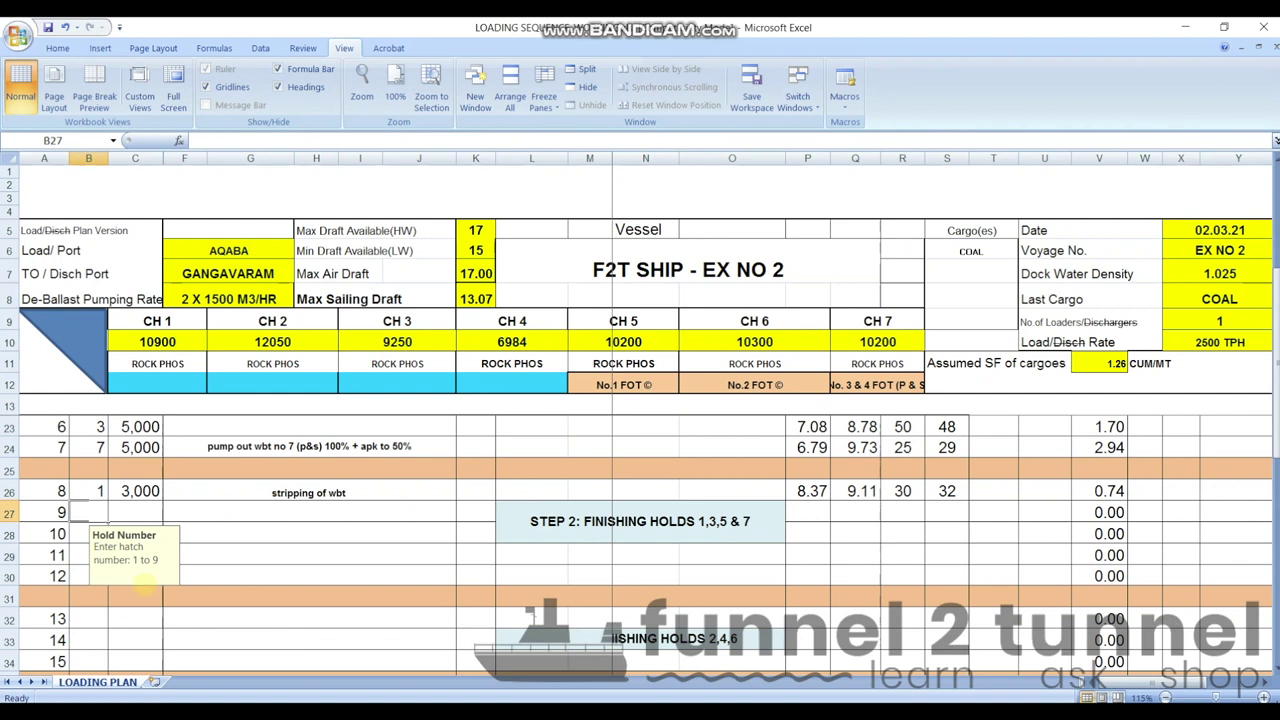
Step: Switch to the Excel loading plan and record pour 9 as hold 5, 5,200 tonnes, with ballast operation "stripping of wbt"
{"action": "type", "text": "5"}
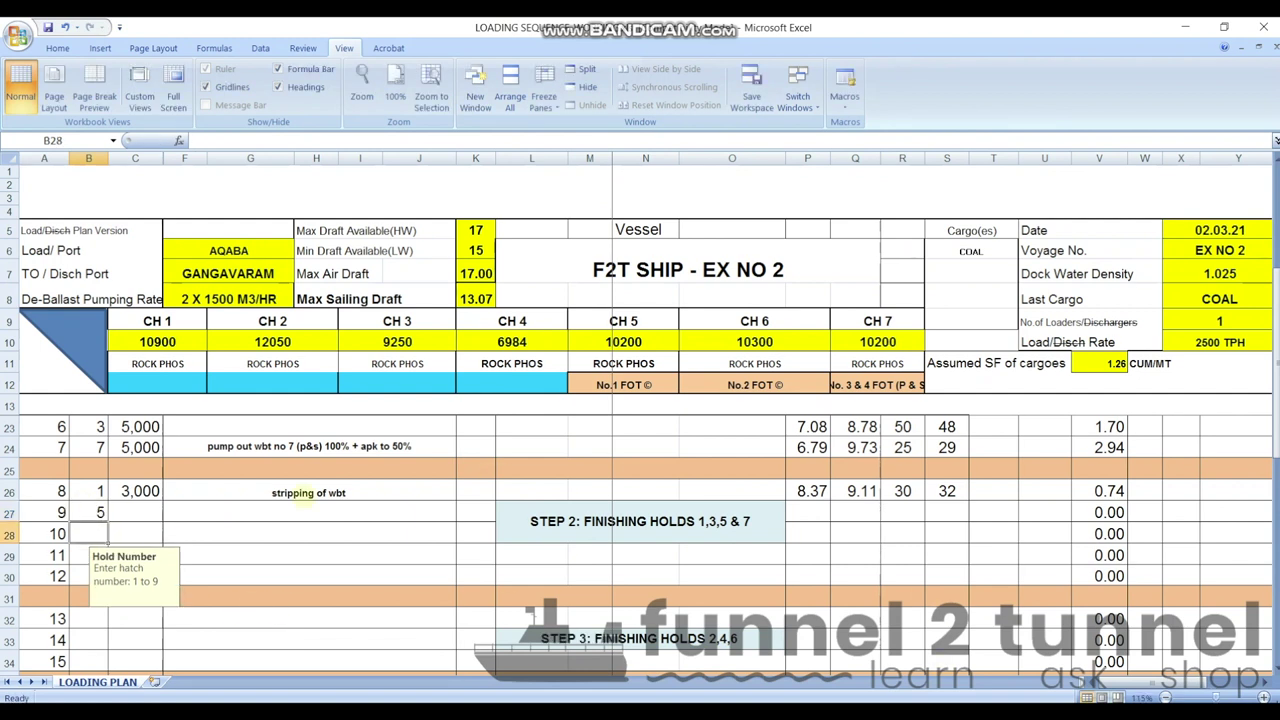
{"action": "key", "text": "Tab"}
{"action": "type", "text": "5,200"}
{"action": "key", "text": "Tab"}
{"action": "type", "text": "stripping of wbt"}
{"action": "key", "text": "Tab"}
{"action": "key", "text": "Tab"}
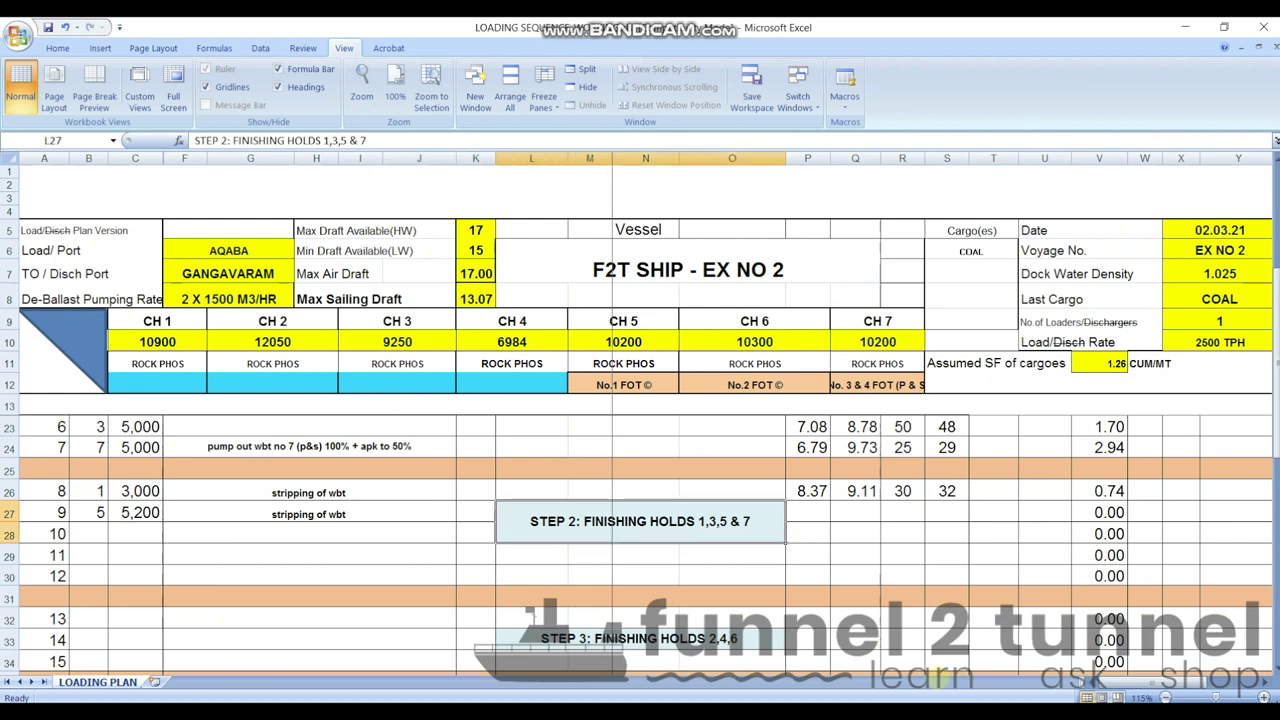
Step: Extend pour 9's ballast operation to read "stripping of wbt / HOLD NO 5 IS COMPLETED"
{"action": "key", "text": "shift+Tab"}
{"action": "key", "text": "shift+Tab"}
{"action": "key", "text": "F2"}
{"action": "type", "text": "/"}
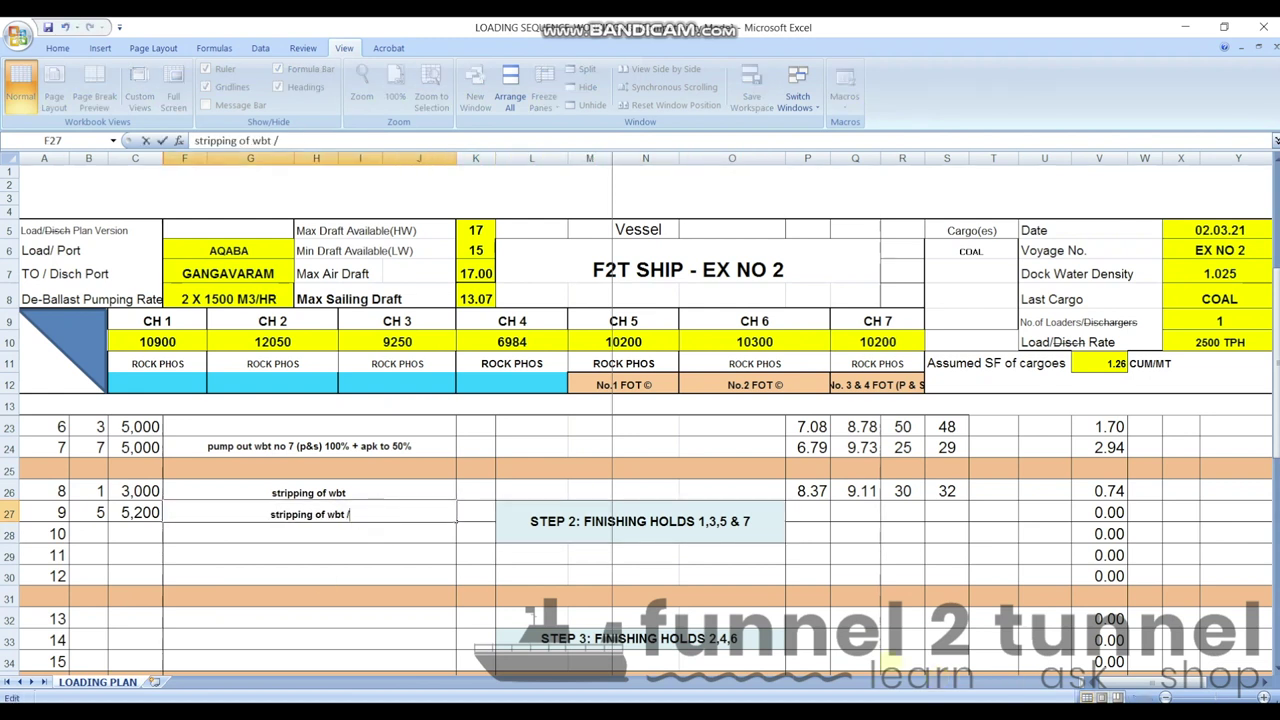
{"action": "type", "text": " HOLD NO 5 "}
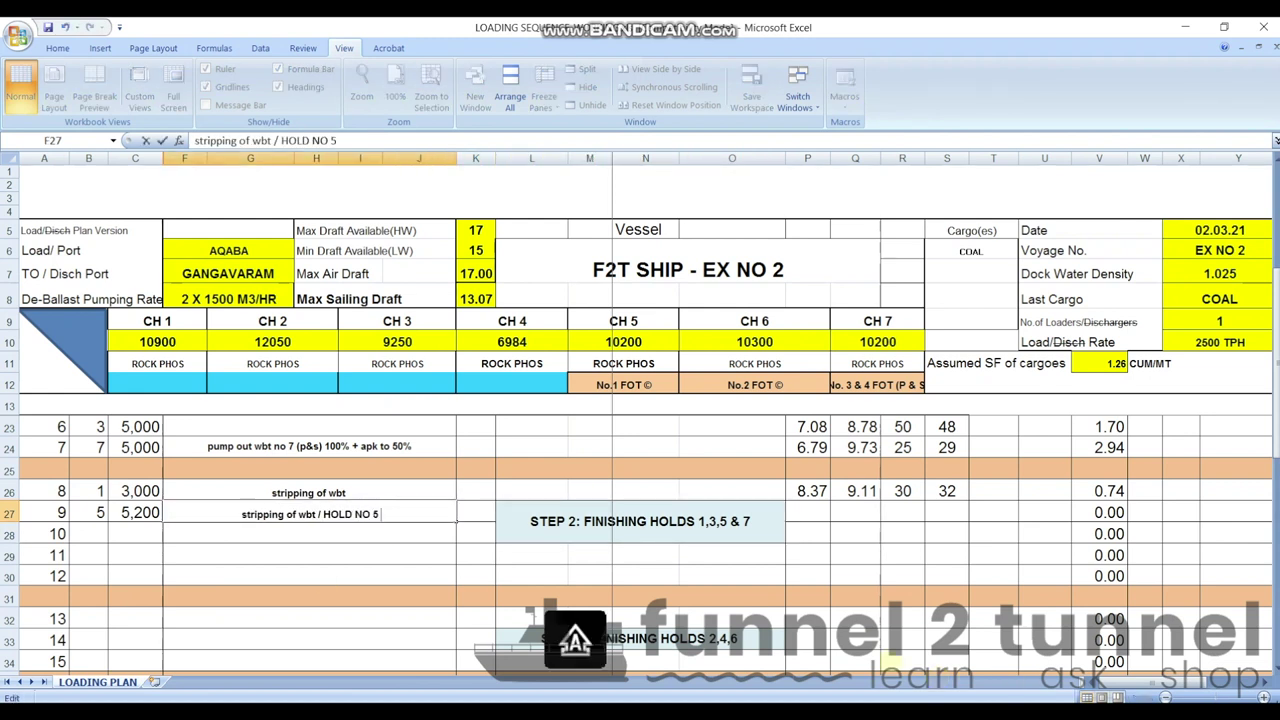
{"action": "type", "text": "IS COMPLETED"}
{"action": "left_click", "coordinate": [318, 557]}
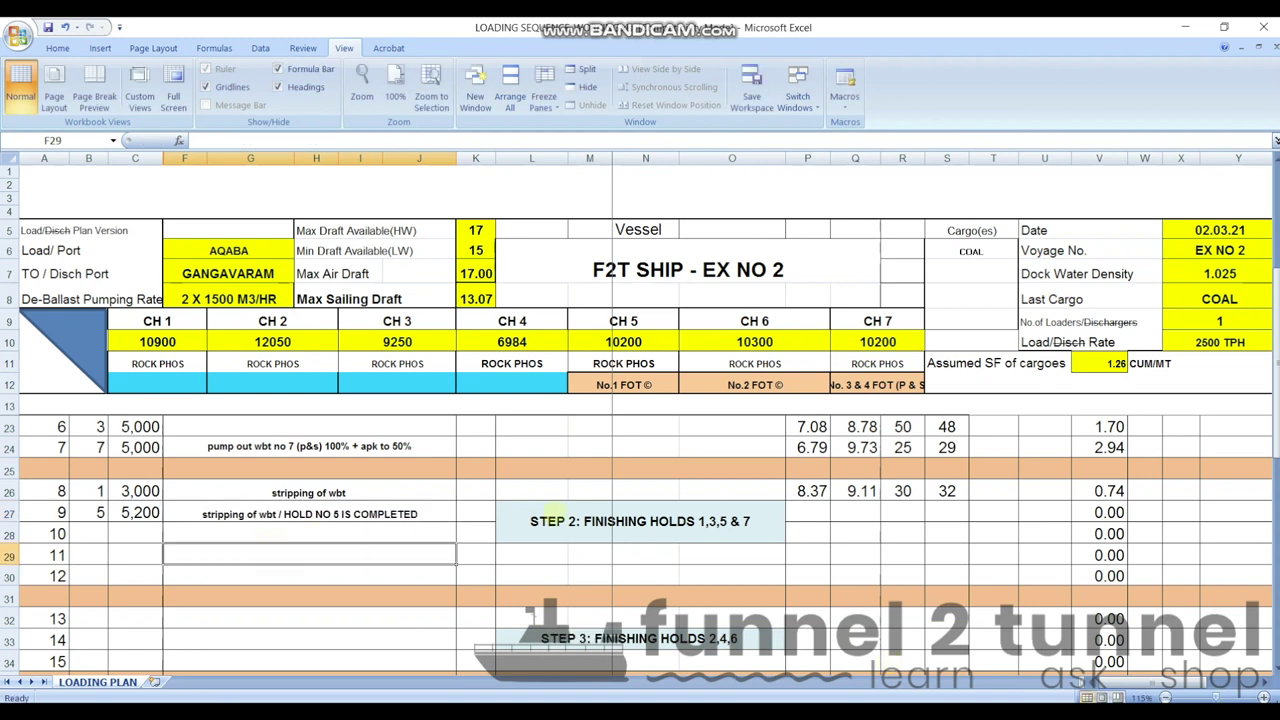
Step: Enter pour 9's calculated values: forward draft 8.66, aft draft 10.32, maximum SF 32 and BM 26
{"action": "key", "text": "Up"}
{"action": "key", "text": "Up"}
{"action": "key", "text": "Tab"}
{"action": "key", "text": "Tab"}
{"action": "key", "text": "shift+Tab"}
{"action": "key", "text": "shift+Tab"}
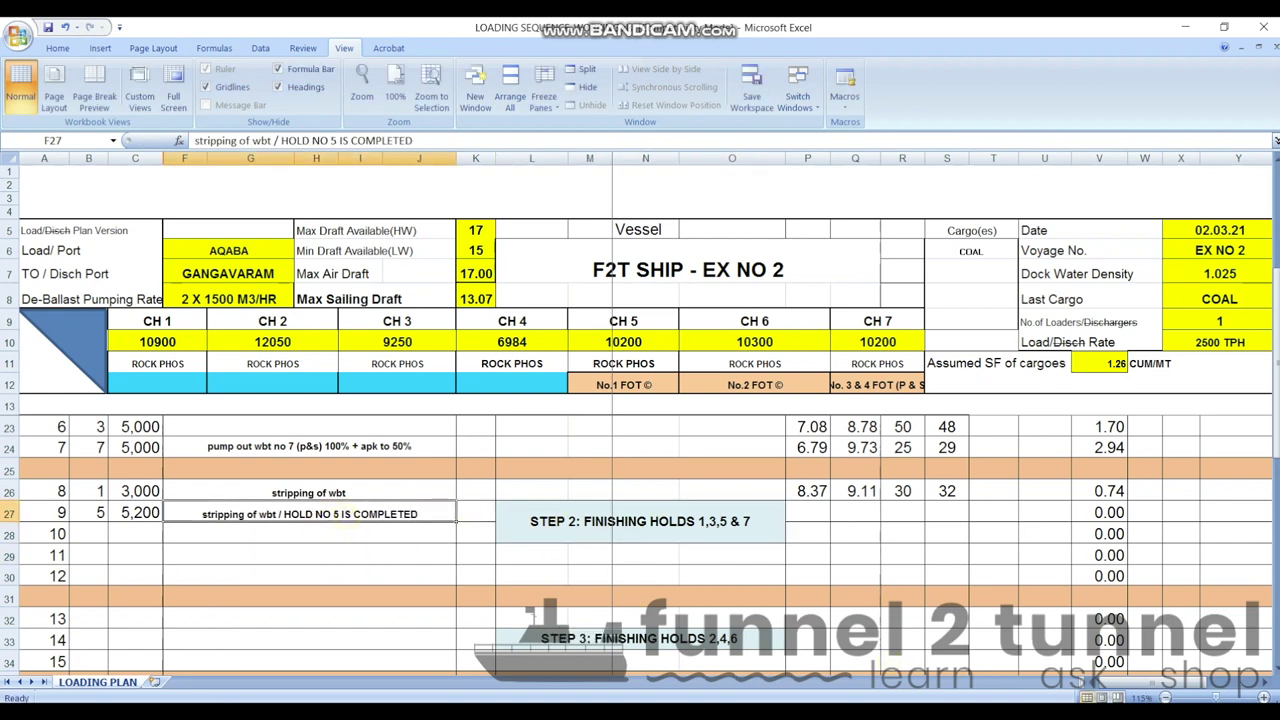
{"action": "key", "text": "Tab"}
{"action": "key", "text": "Tab"}
{"action": "key", "text": "Tab"}
{"action": "type", "text": "8.66"}
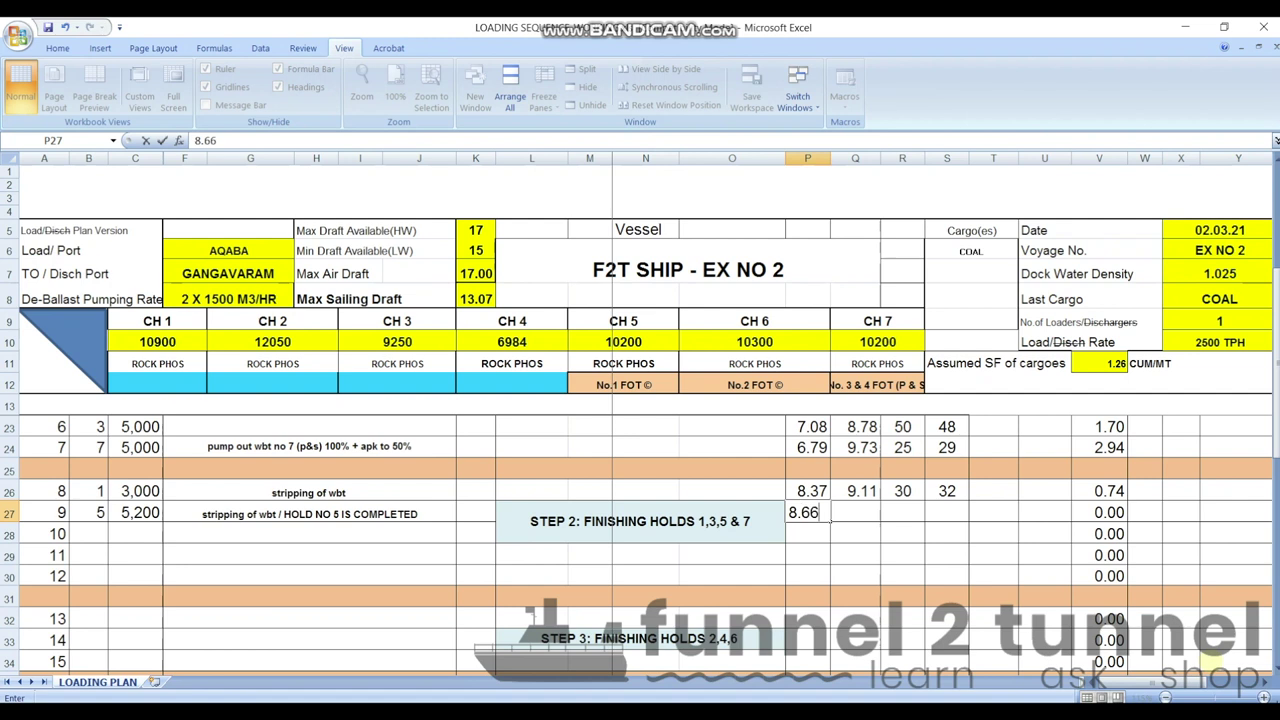
{"action": "key", "text": "Tab"}
{"action": "type", "text": "10.32"}
{"action": "key", "text": "Tab"}
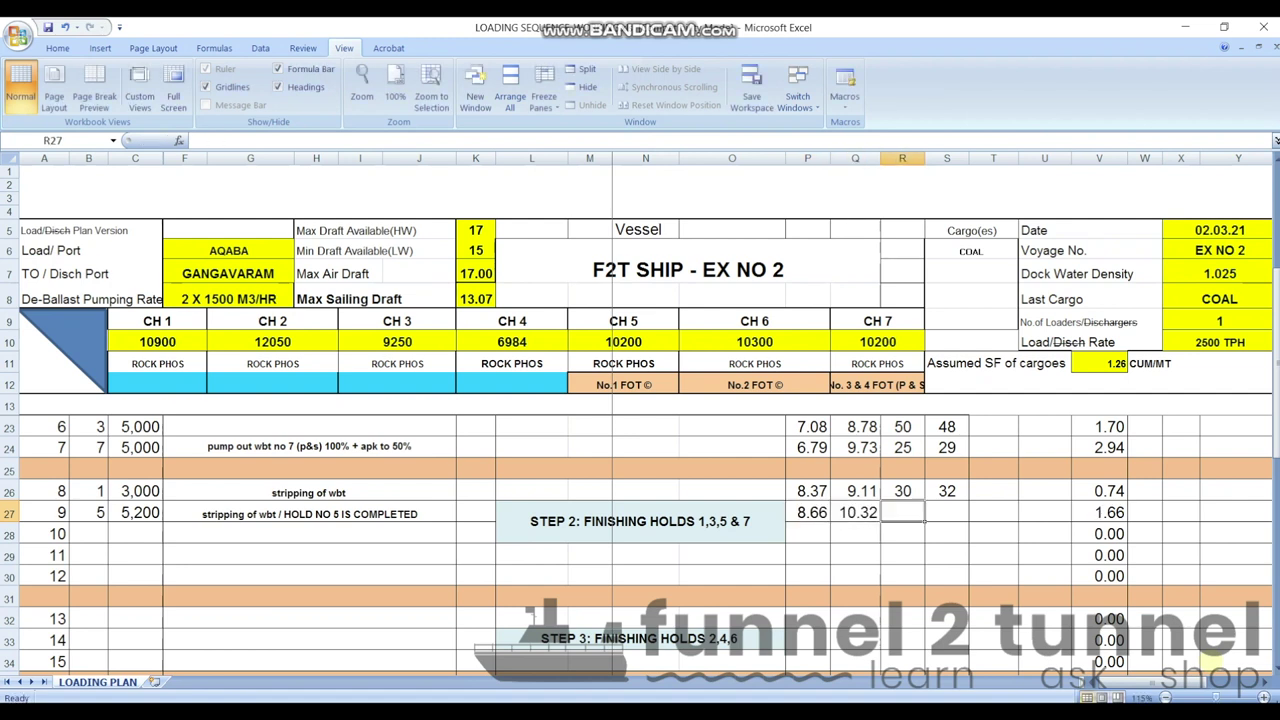
{"action": "type", "text": "32"}
{"action": "key", "text": "Tab"}
{"action": "type", "text": "6"}
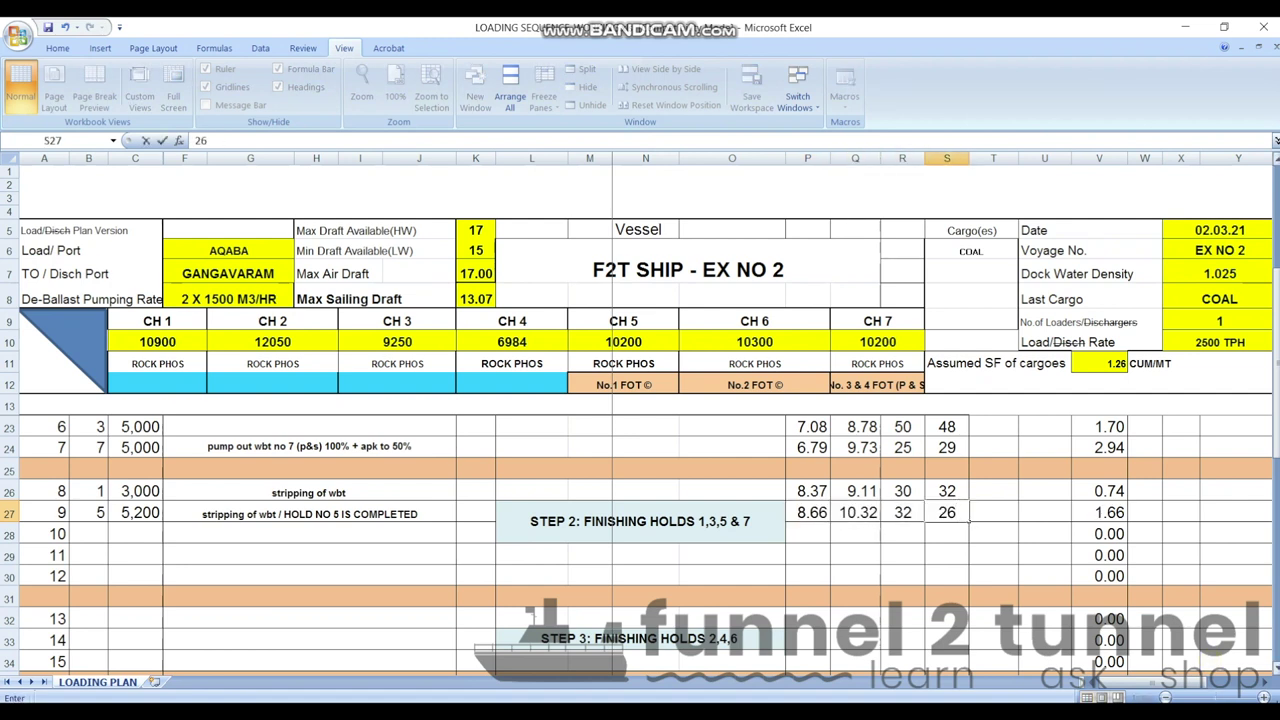
{"action": "key", "text": "Return"}
{"action": "left_click", "coordinate": [88, 534]}
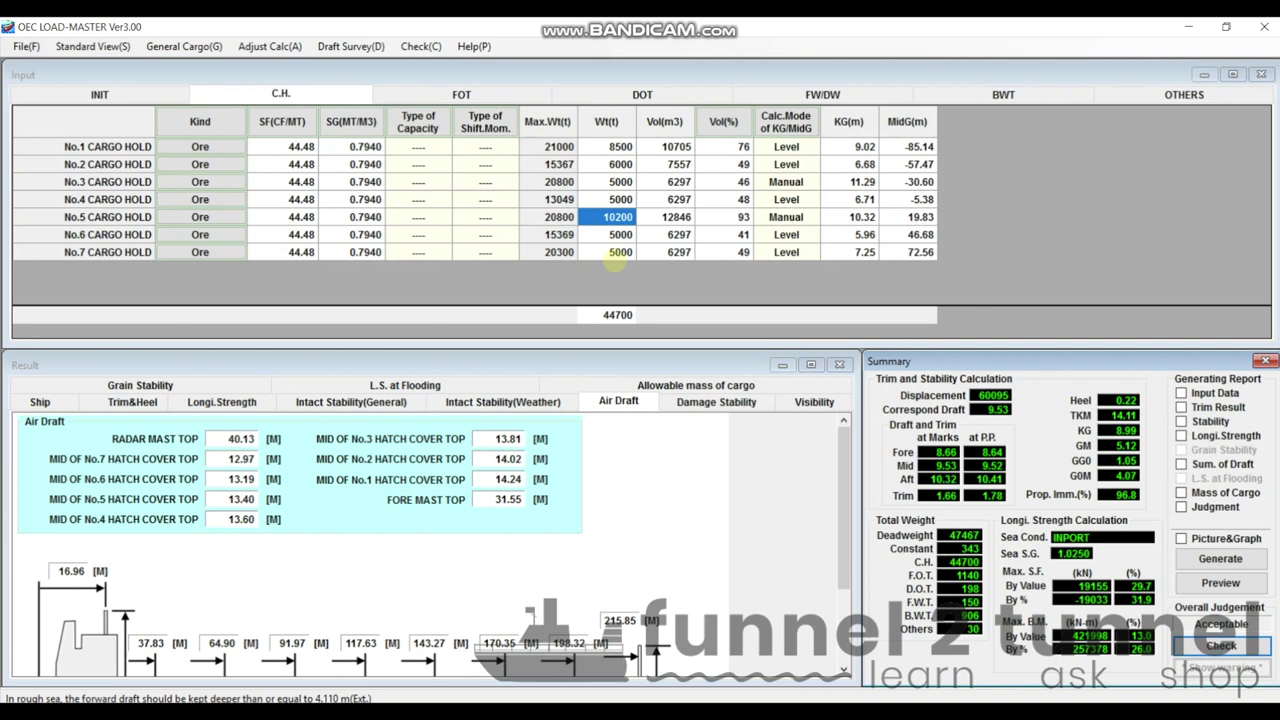
Step: Return to OEC LOAD-MASTER, set the weight of No.3 cargo hold to 9250 t and run the overall judgement check
{"action": "left_click", "coordinate": [620, 182]}
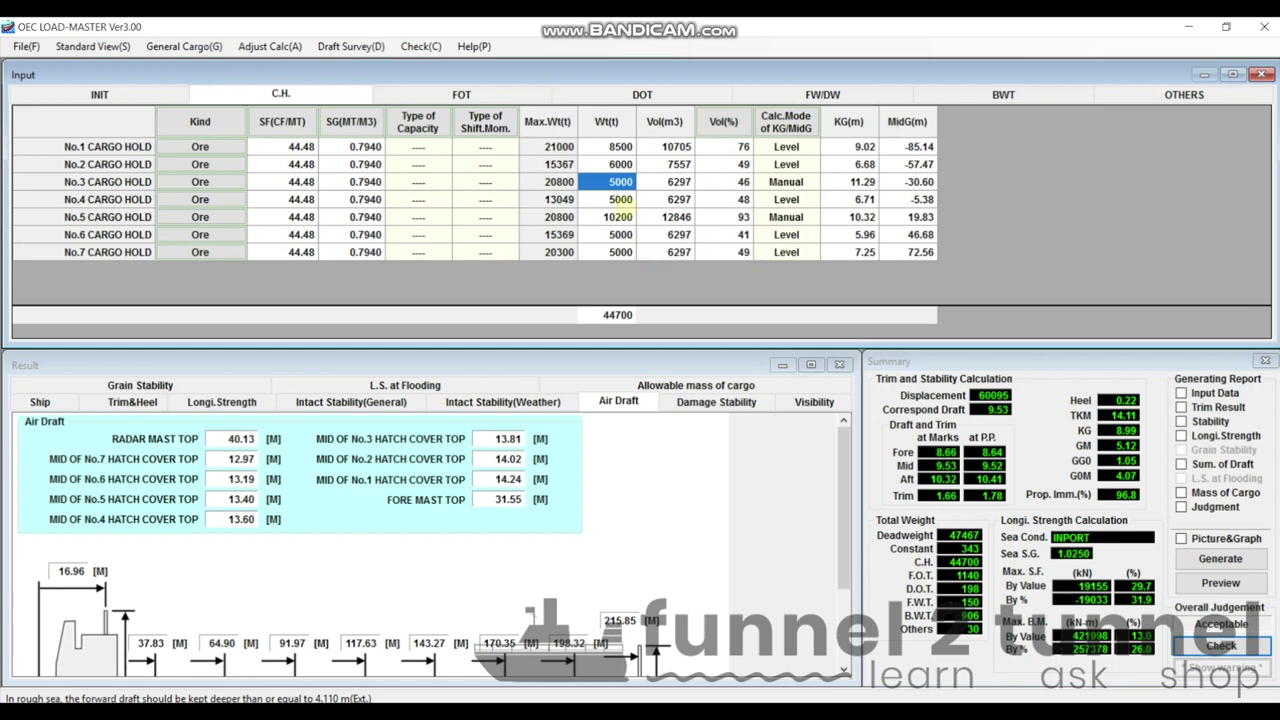
{"action": "double_click", "coordinate": [620, 182]}
{"action": "left_click", "coordinate": [614, 184]}
{"action": "key", "text": "BackSpace"}
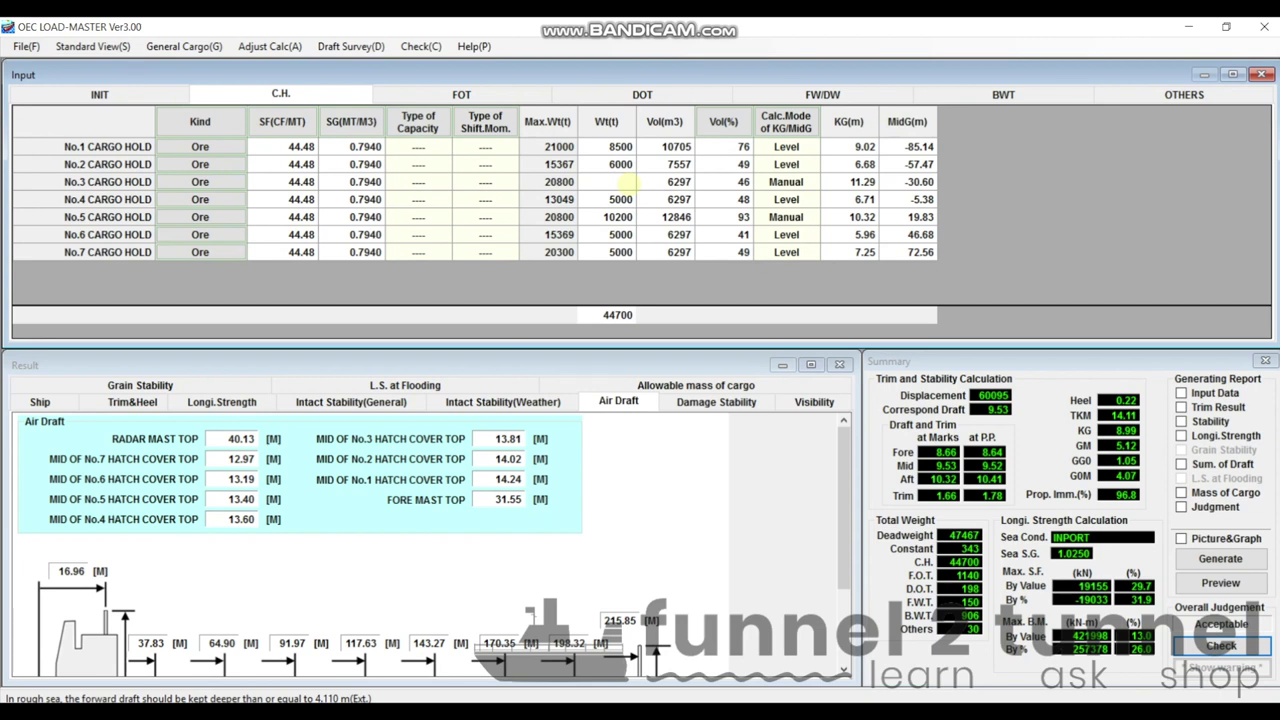
{"action": "type", "text": "9250"}
{"action": "key", "text": "Return"}
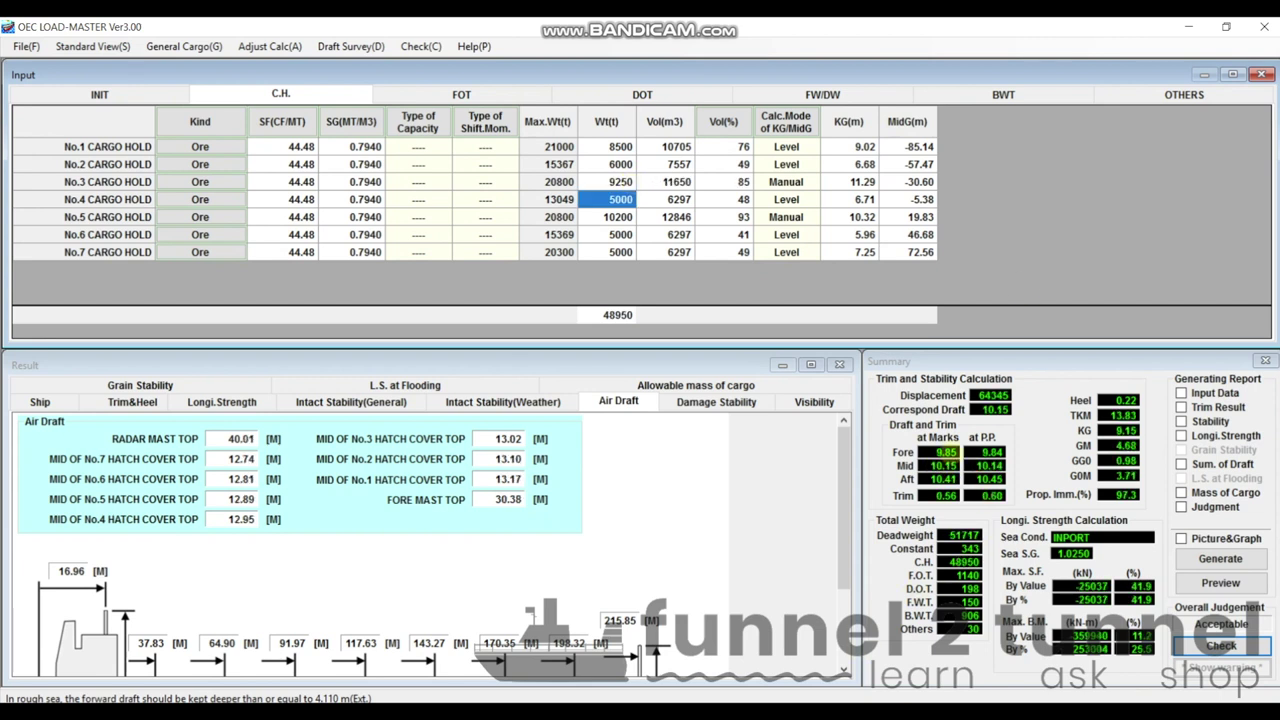
{"action": "left_click", "coordinate": [945, 455]}
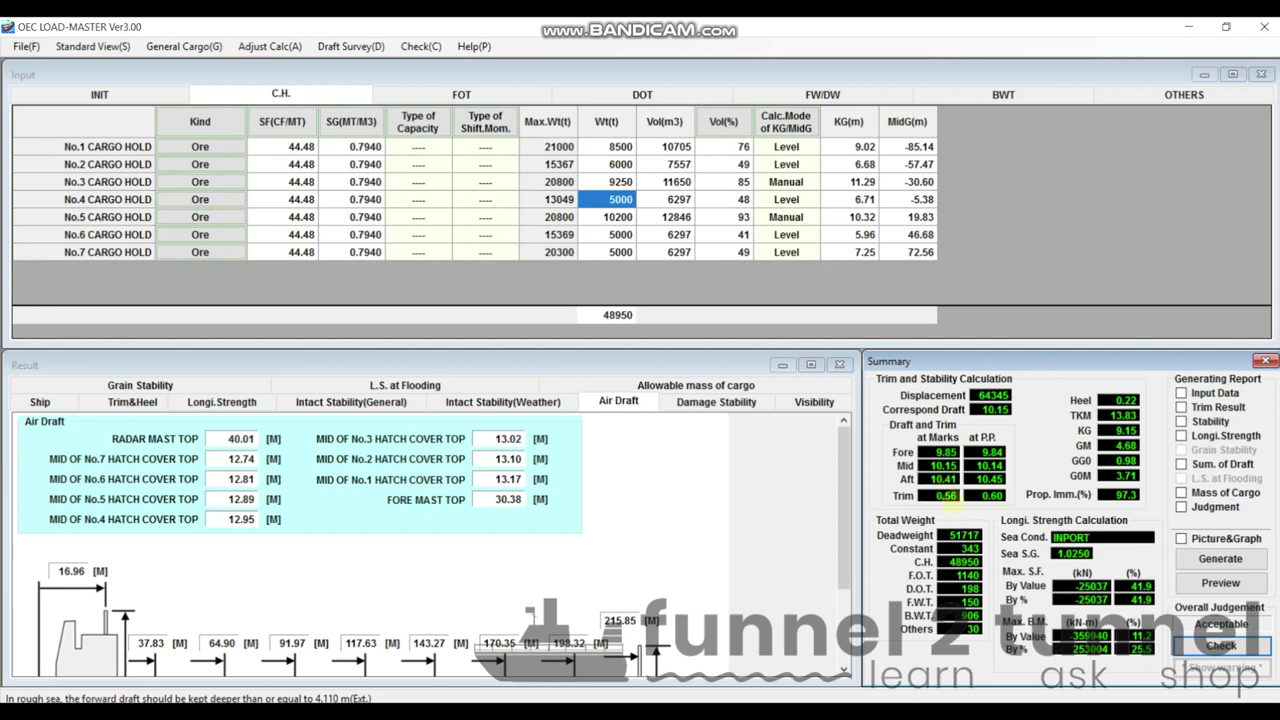
{"action": "left_click", "coordinate": [1221, 645]}
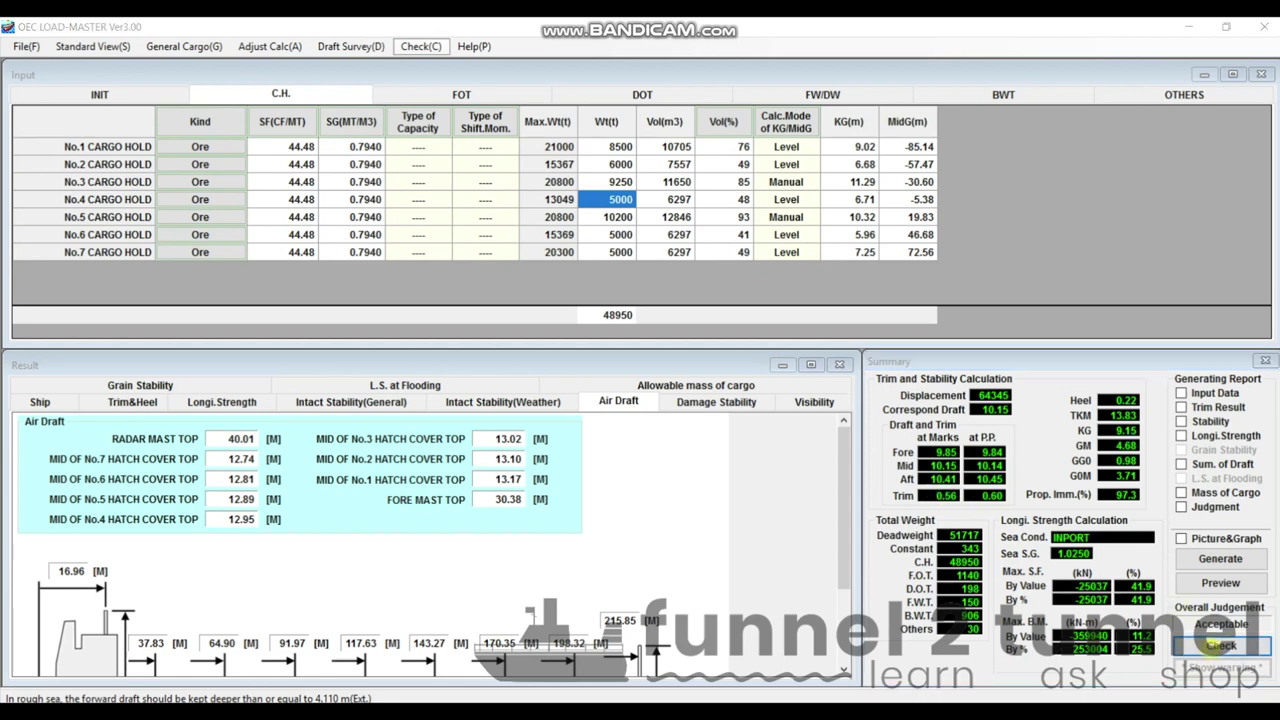
{"action": "left_click", "coordinate": [705, 428]}
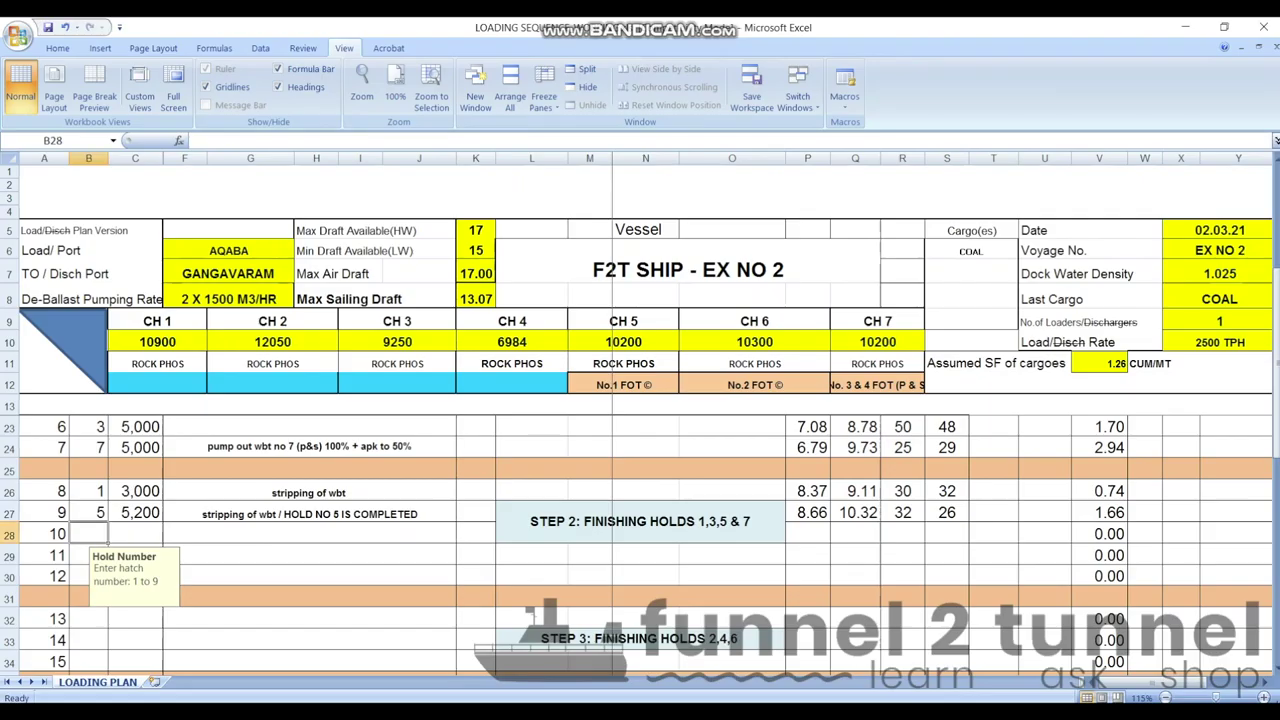
Step: In the Excel loading plan, record pour 10 as hold 3, 4,250 tonnes, with ballast operation "stripping of wbt / hold no 3 is completed"
{"action": "left_click", "coordinate": [287, 490]}
{"action": "left_click", "coordinate": [88, 534]}
{"action": "type", "text": "3"}
{"action": "key", "text": "Tab"}
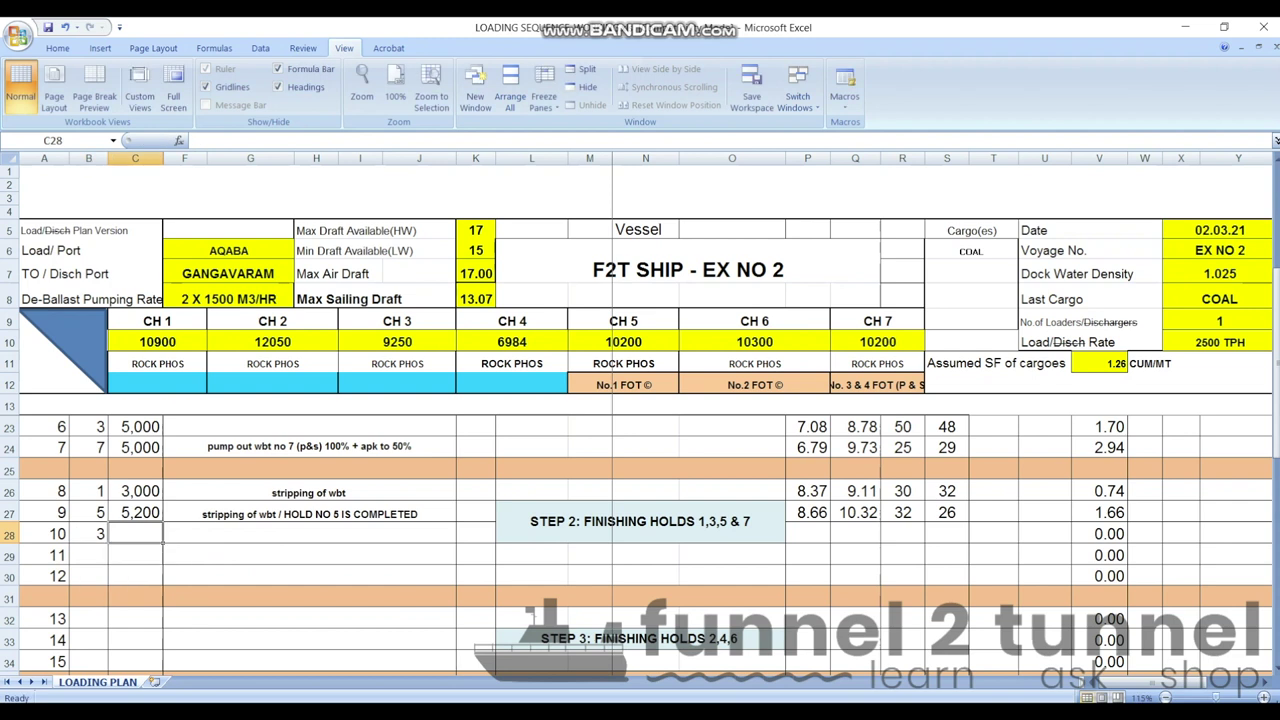
{"action": "type", "text": "4250"}
{"action": "key", "text": "Tab"}
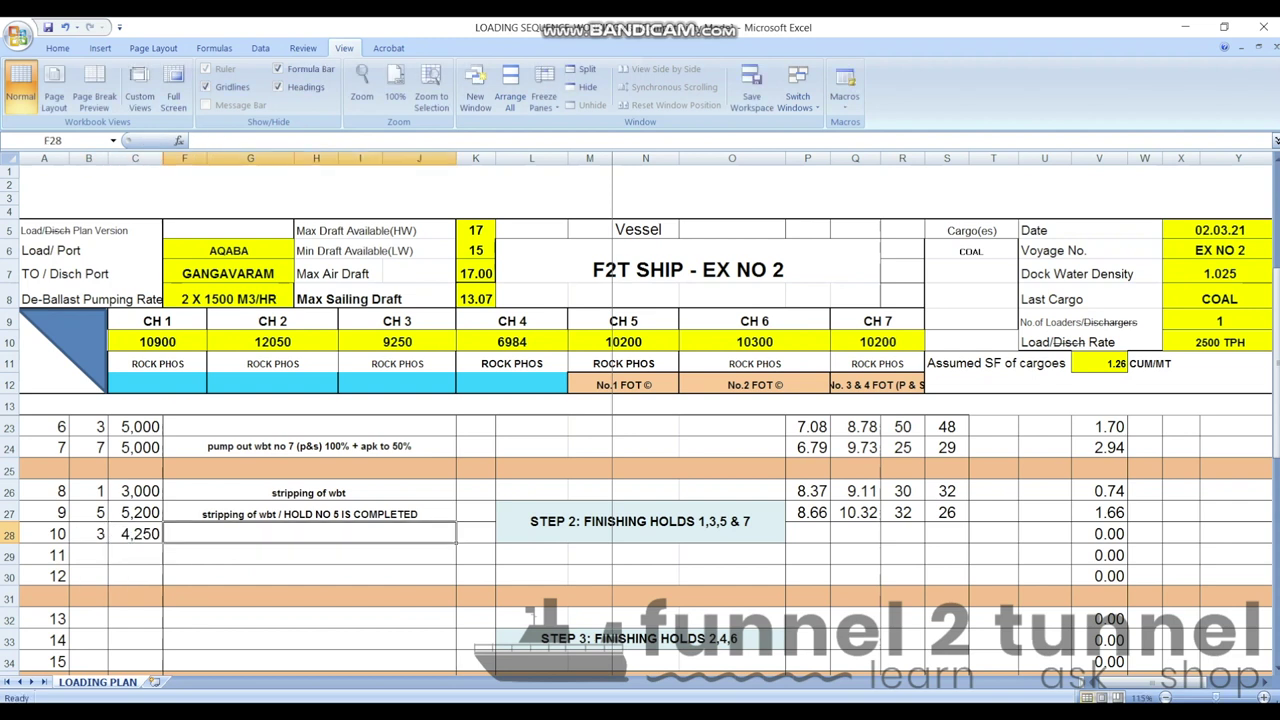
{"action": "type", "text": "Stripping of"}
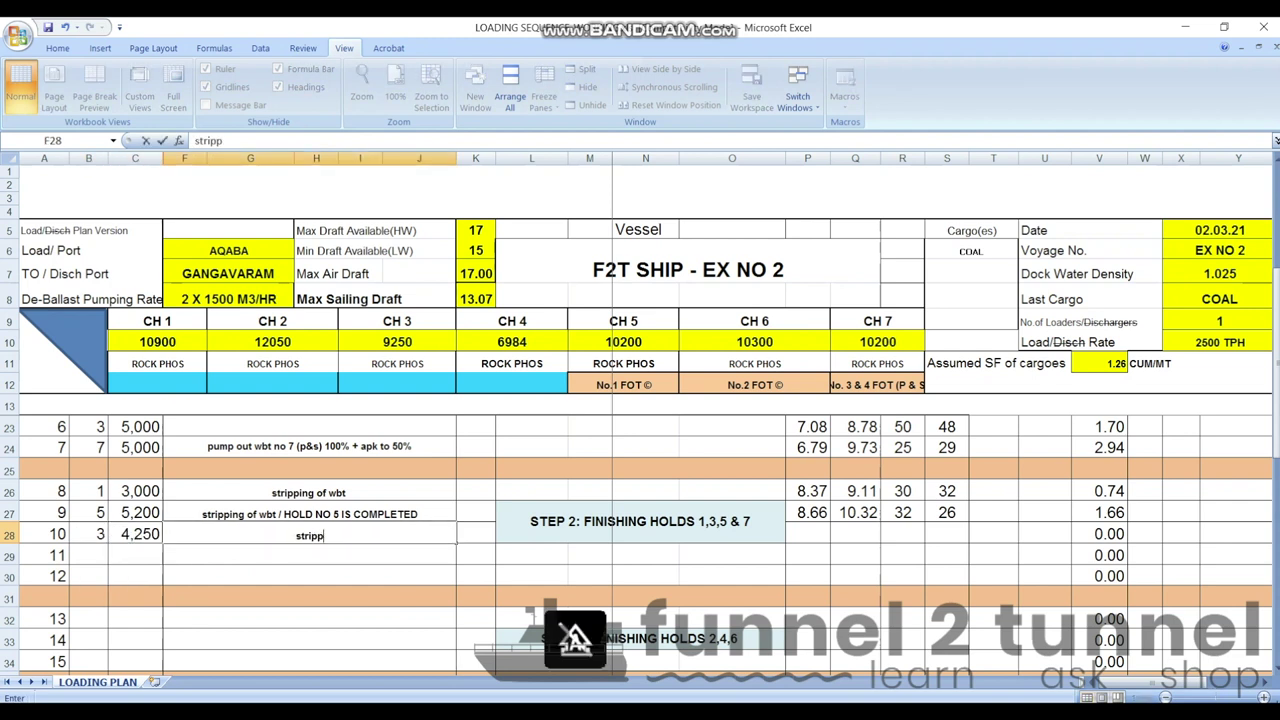
{"action": "type", "text": " wbt / hold no 3 is completed"}
Step: Enter pour 10's calculated values: forward draft 9.85, aft draft 10.46, maximum SF 42 and BM 26
{"action": "left_click", "coordinate": [808, 534]}
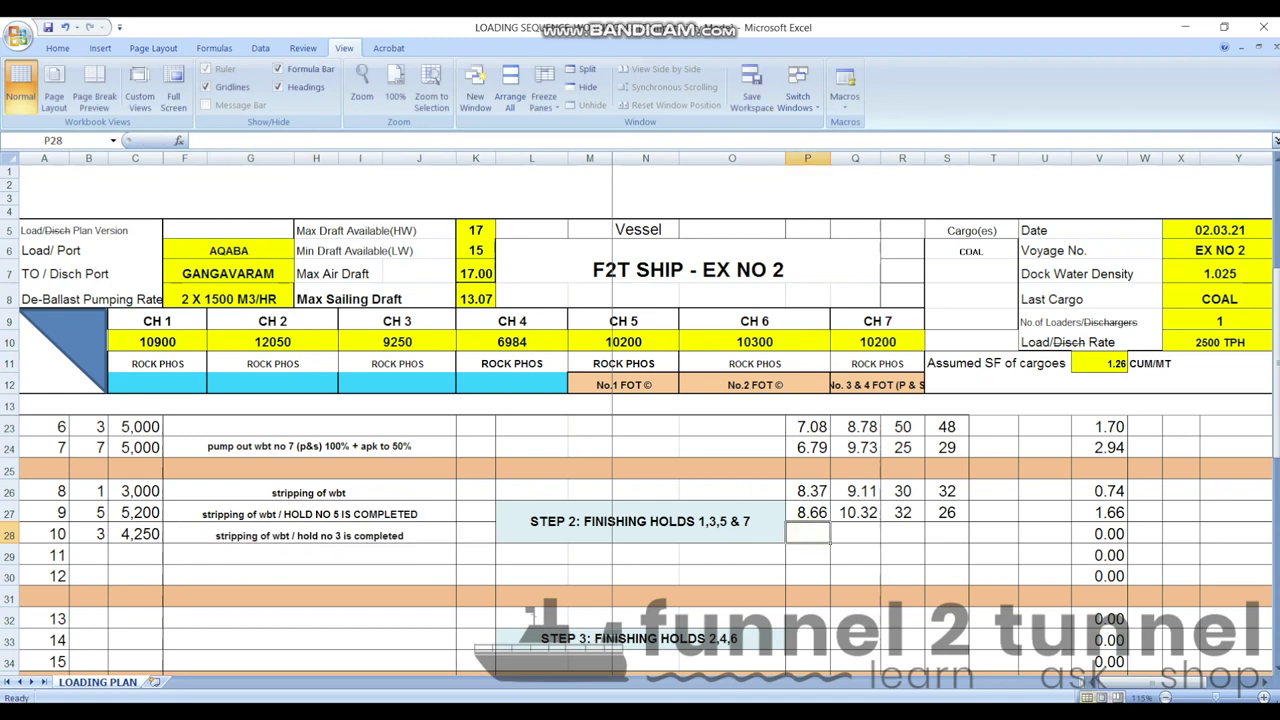
{"action": "type", "text": "9.85"}
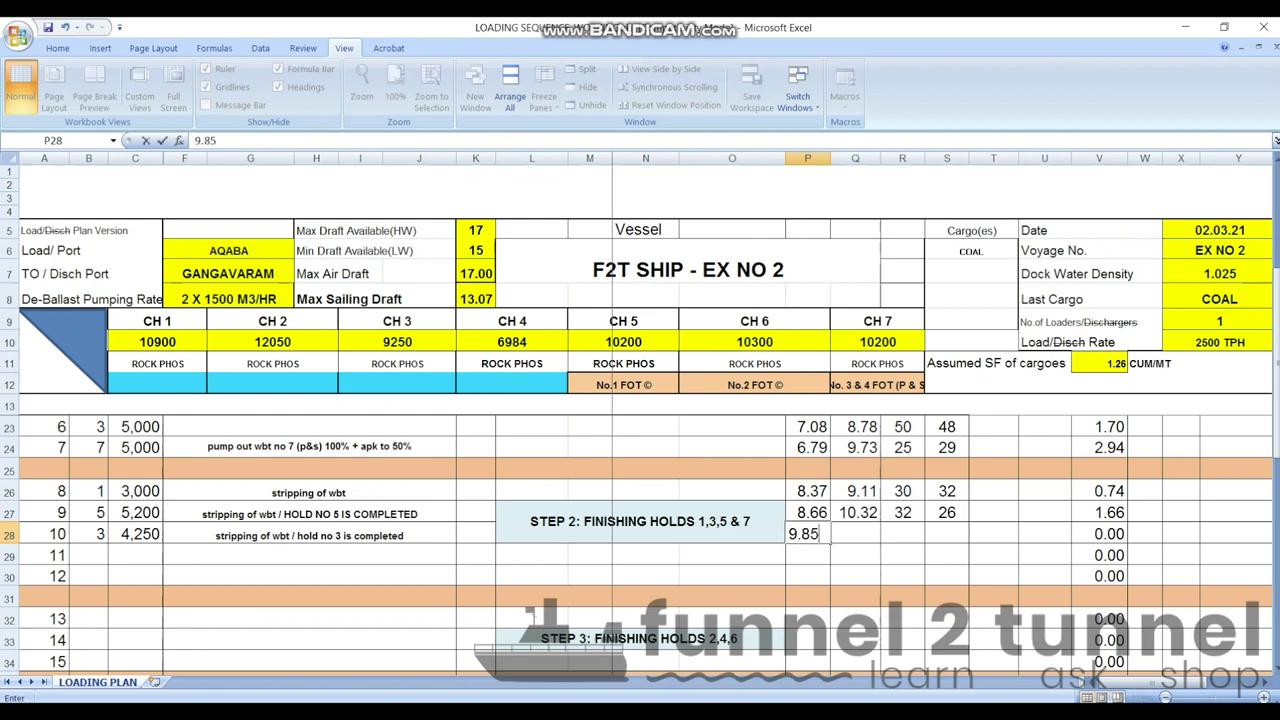
{"action": "key", "text": "Tab"}
{"action": "type", "text": "10.46"}
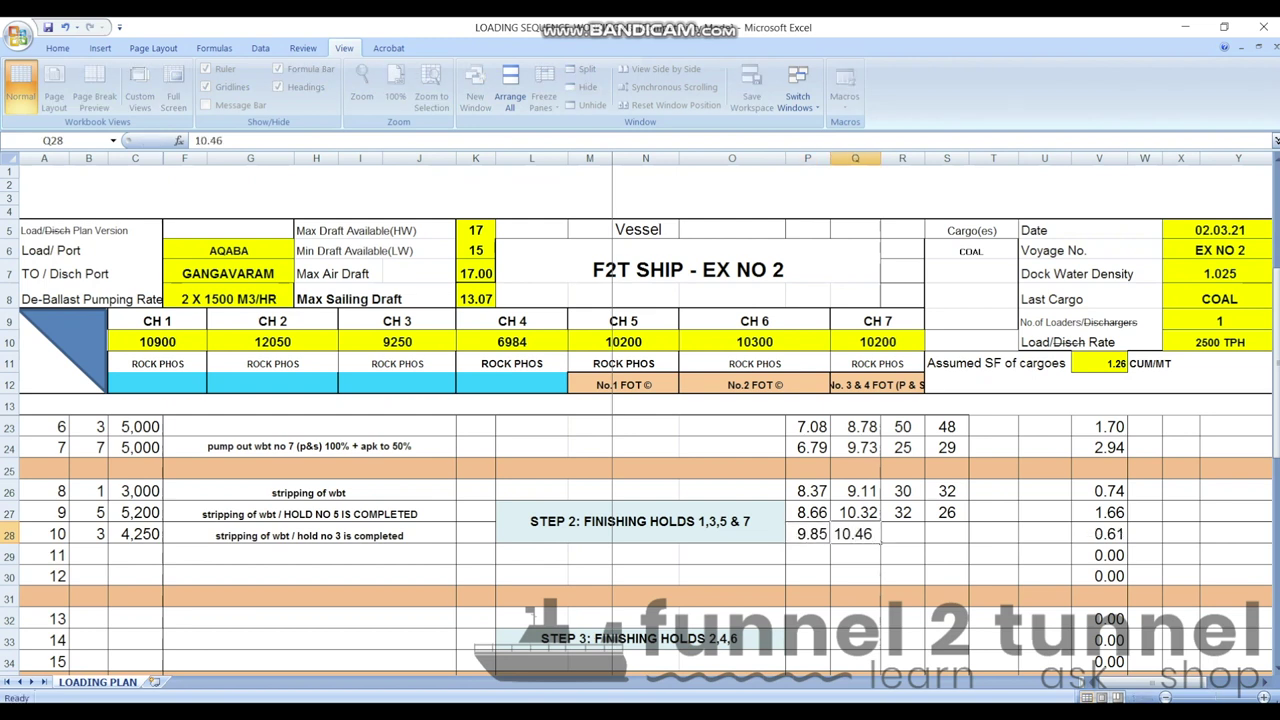
{"action": "key", "text": "Tab"}
{"action": "type", "text": "42"}
{"action": "key", "text": "Tab"}
{"action": "type", "text": "26"}
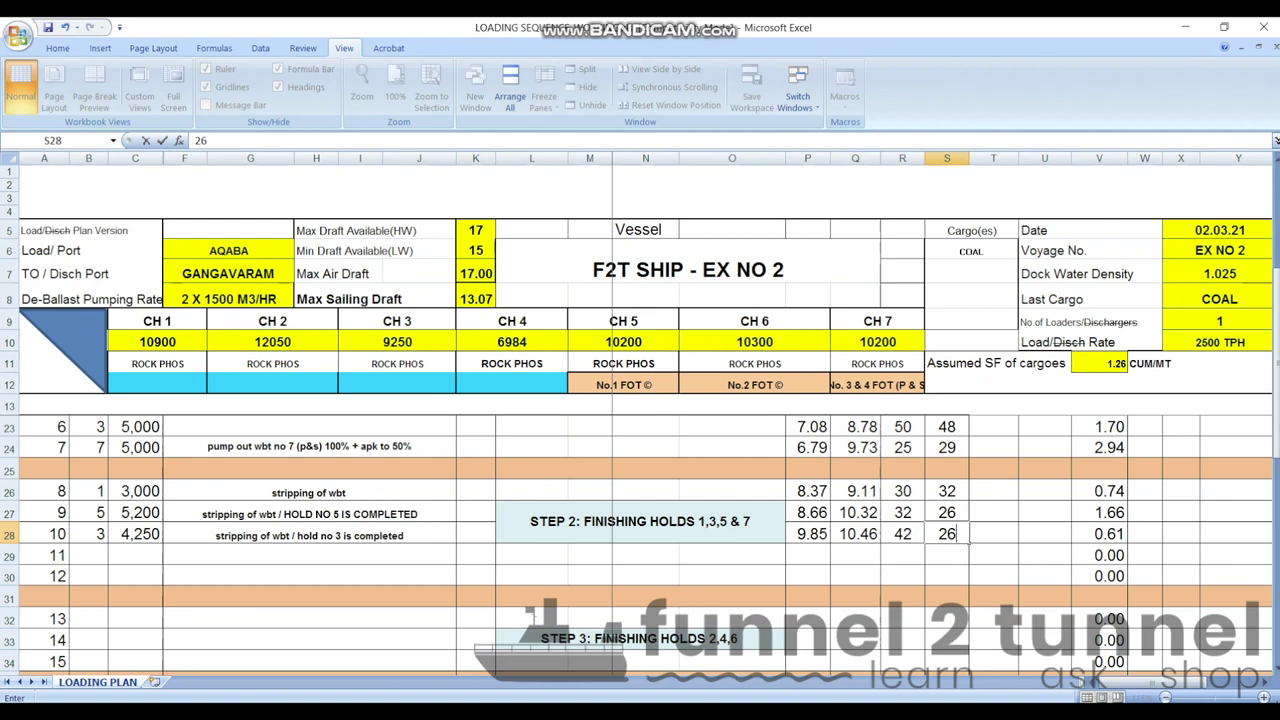
{"action": "key", "text": "Down"}
{"action": "left_click", "coordinate": [88, 555]}
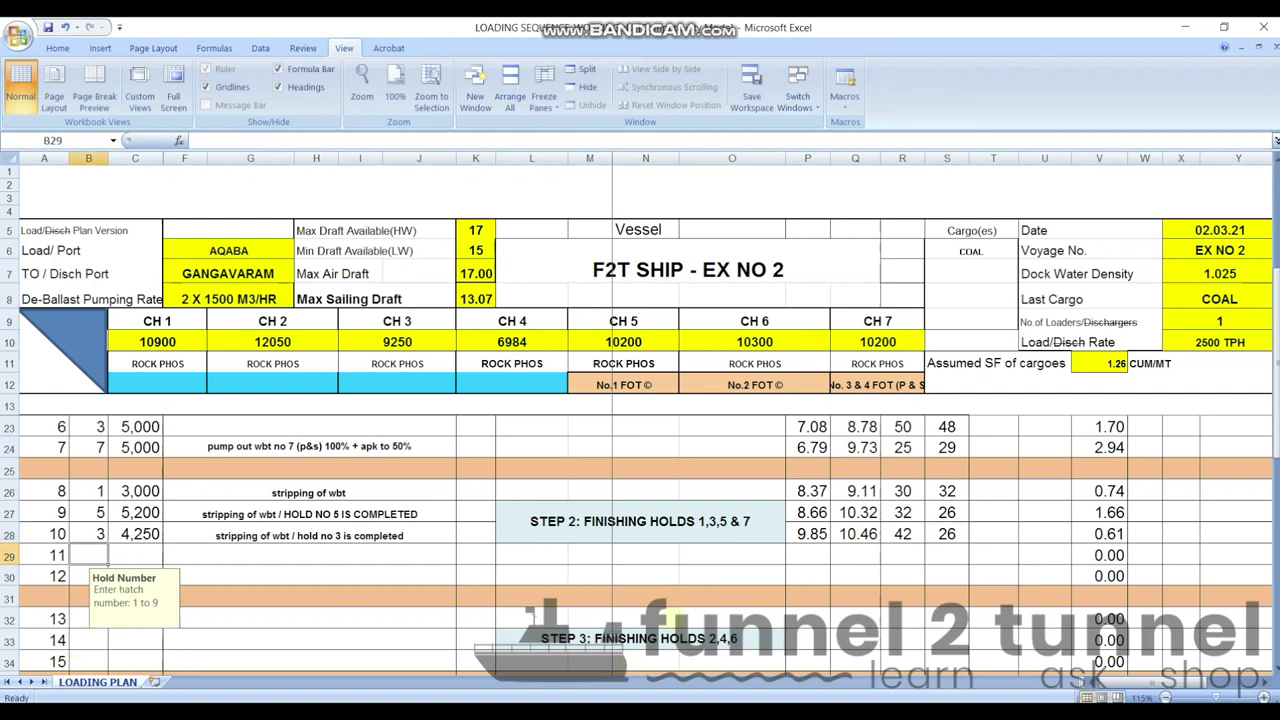
Step: Switch to OEC LOAD-MASTER and set the weight of No.7 cargo hold to 10200 t
{"action": "left_click", "coordinate": [750, 521]}
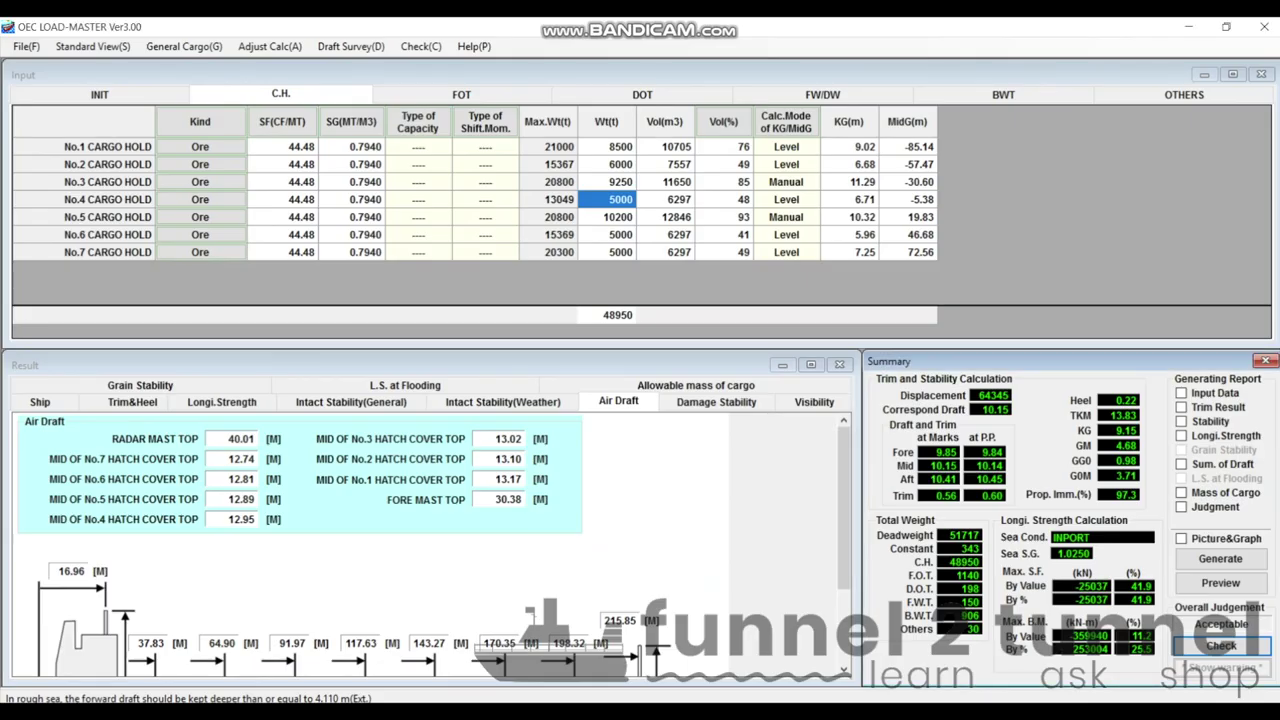
{"action": "left_click", "coordinate": [615, 252]}
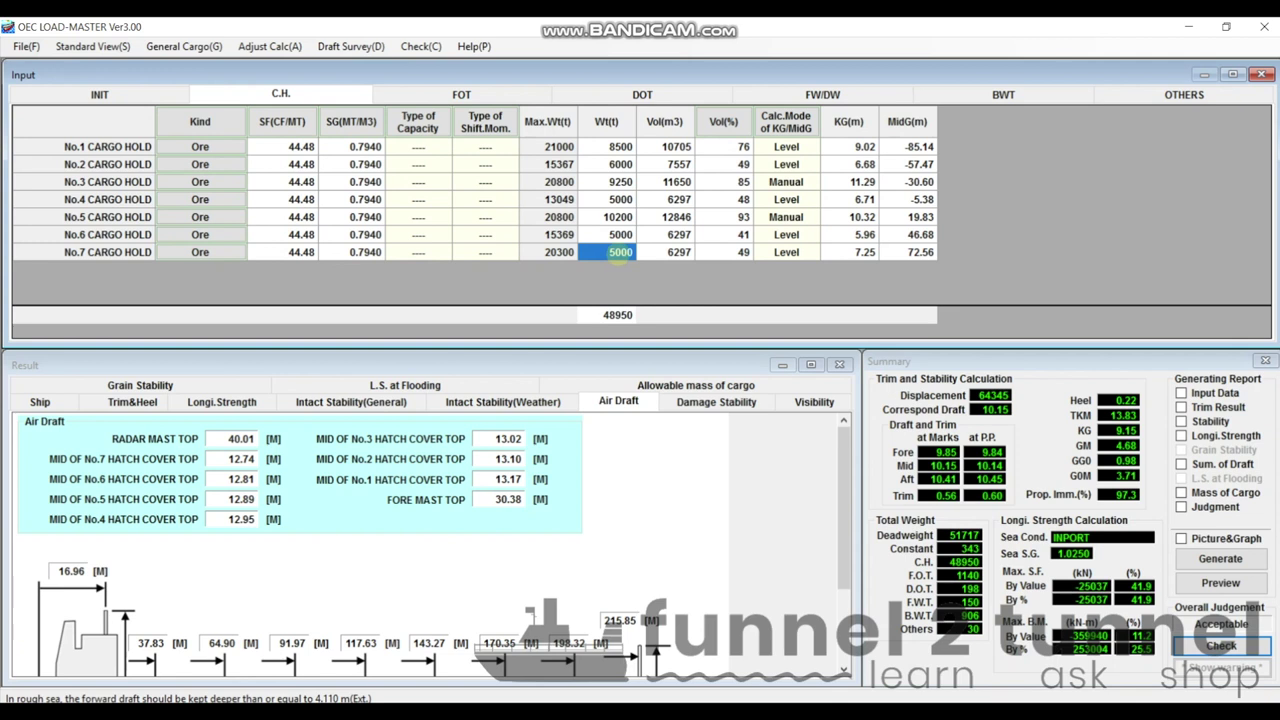
{"action": "double_click", "coordinate": [617, 252]}
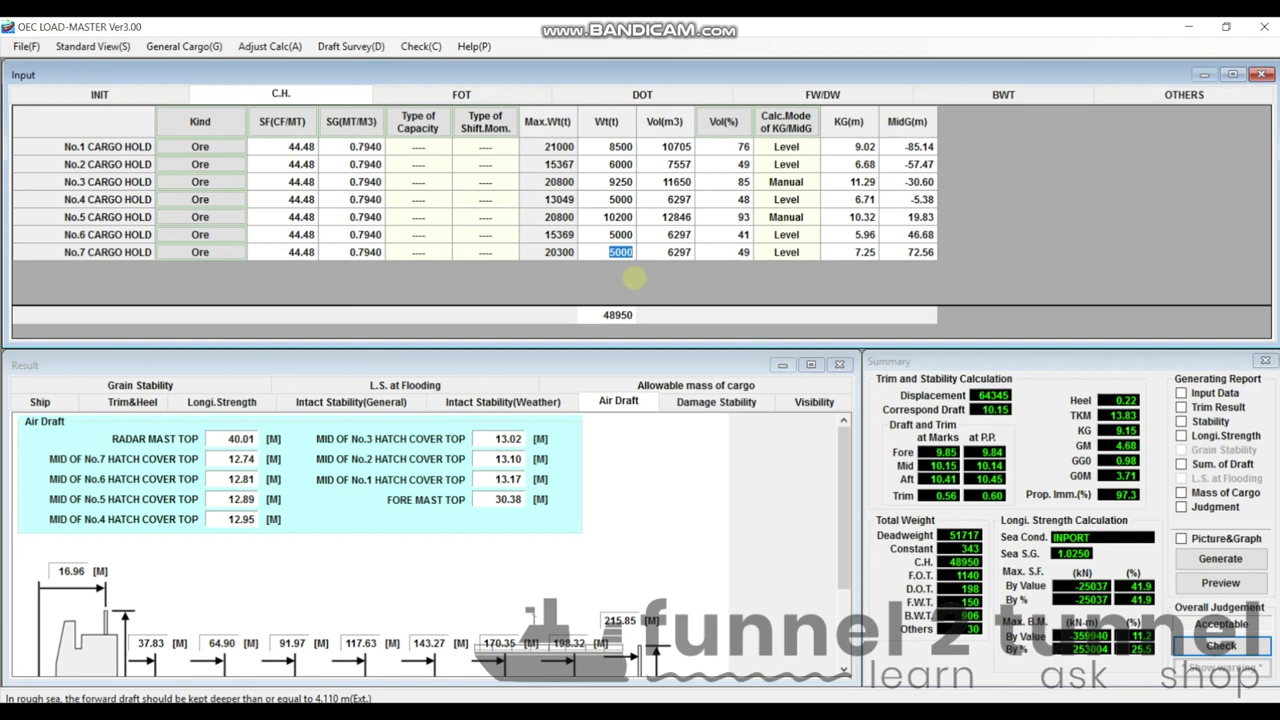
{"action": "left_click", "coordinate": [621, 252]}
{"action": "double_click", "coordinate": [620, 252]}
{"action": "type", "text": "10200"}
{"action": "left_click", "coordinate": [880, 330]}
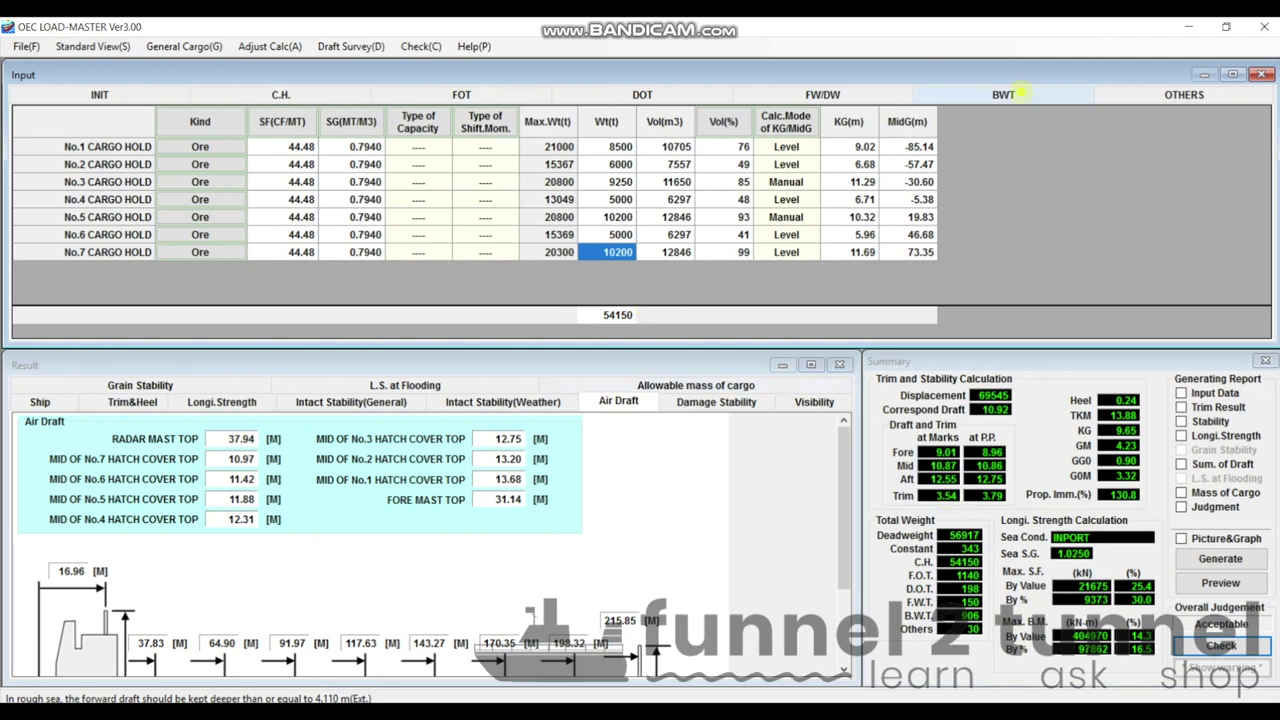
Step: Set the aft peak ballast tank's weight to 10 t and return to the cargo hold data
{"action": "left_click", "coordinate": [1005, 93]}
{"action": "left_click", "coordinate": [446, 269]}
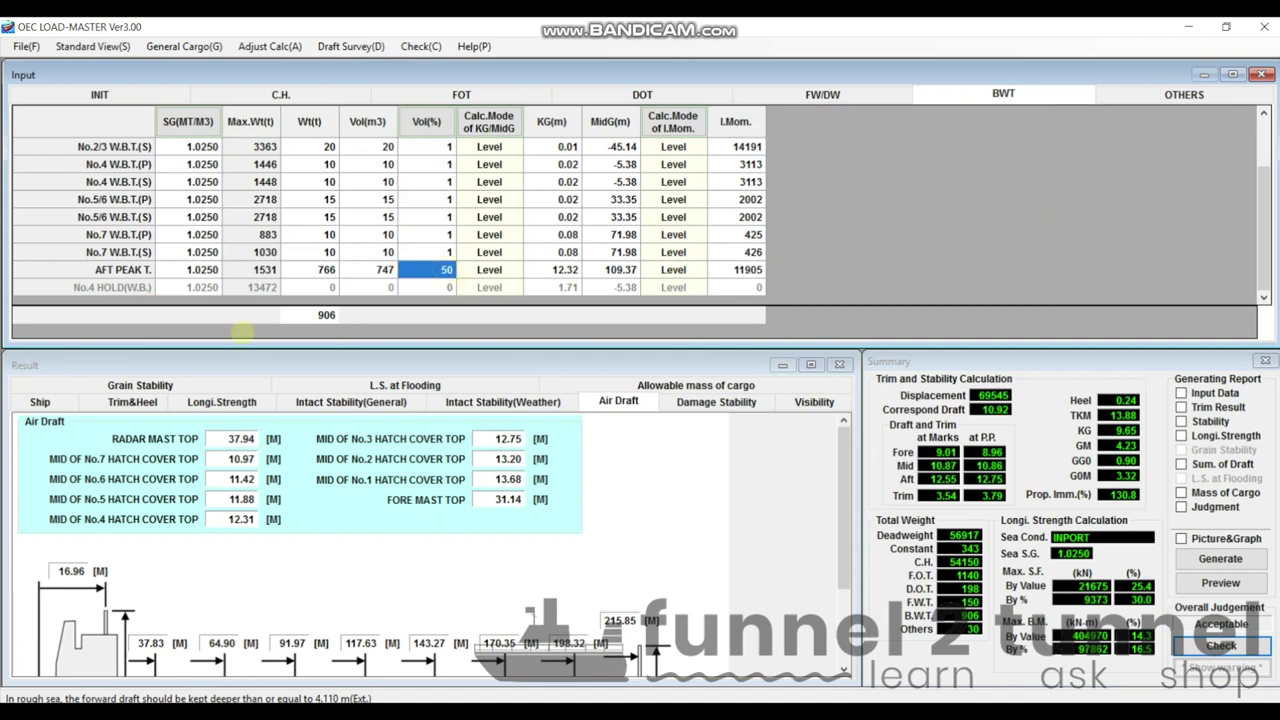
{"action": "left_click", "coordinate": [313, 269]}
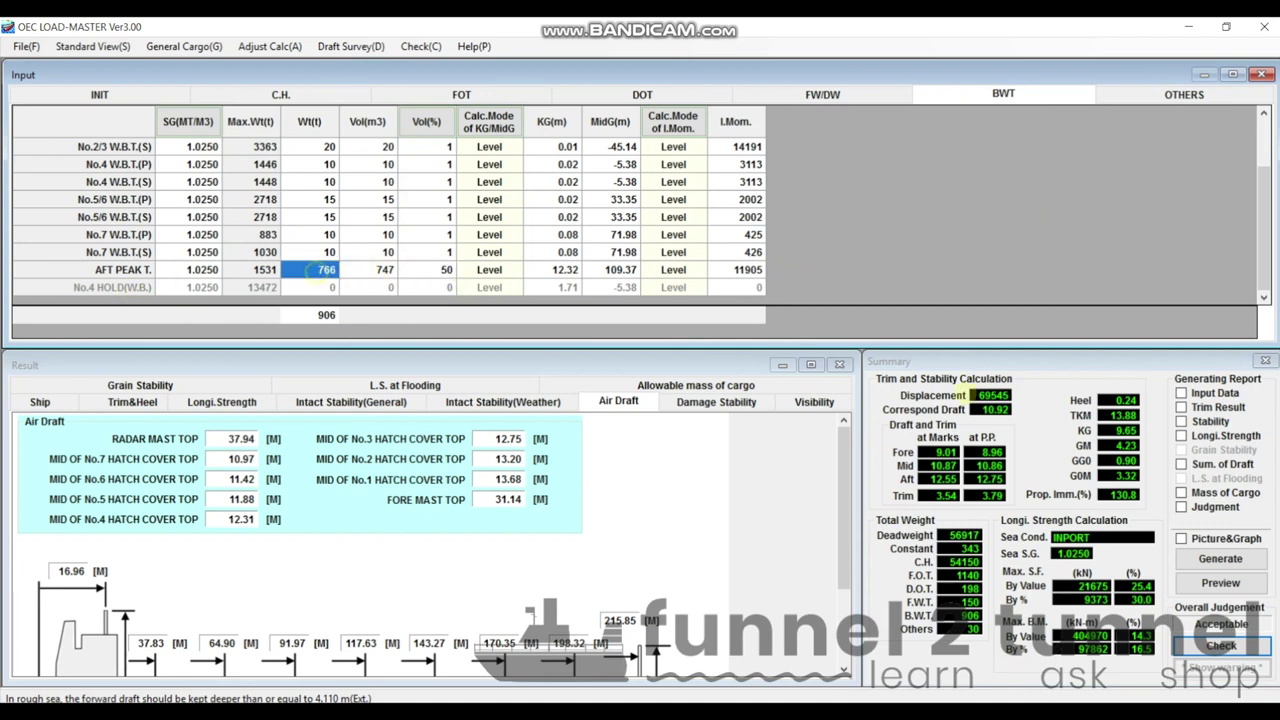
{"action": "type", "text": "10"}
{"action": "key", "text": "BackSpace"}
{"action": "key", "text": "BackSpace"}
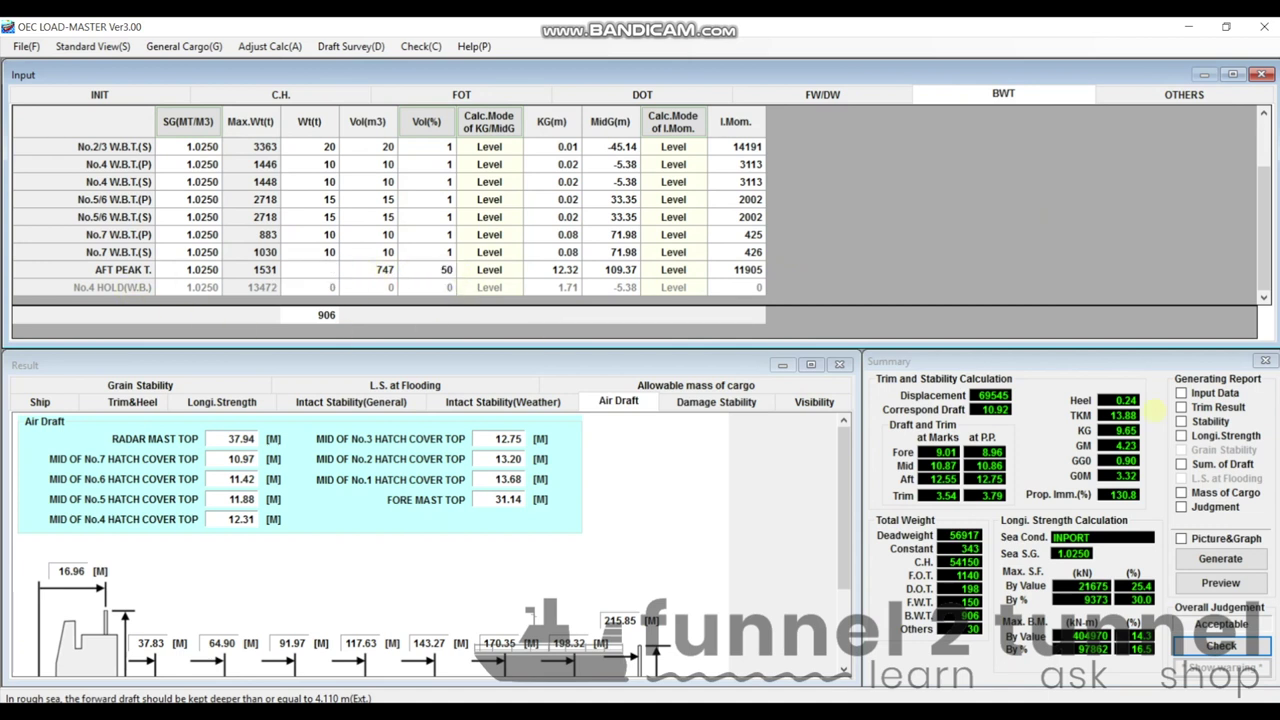
{"action": "type", "text": "10"}
{"action": "key", "text": "Return"}
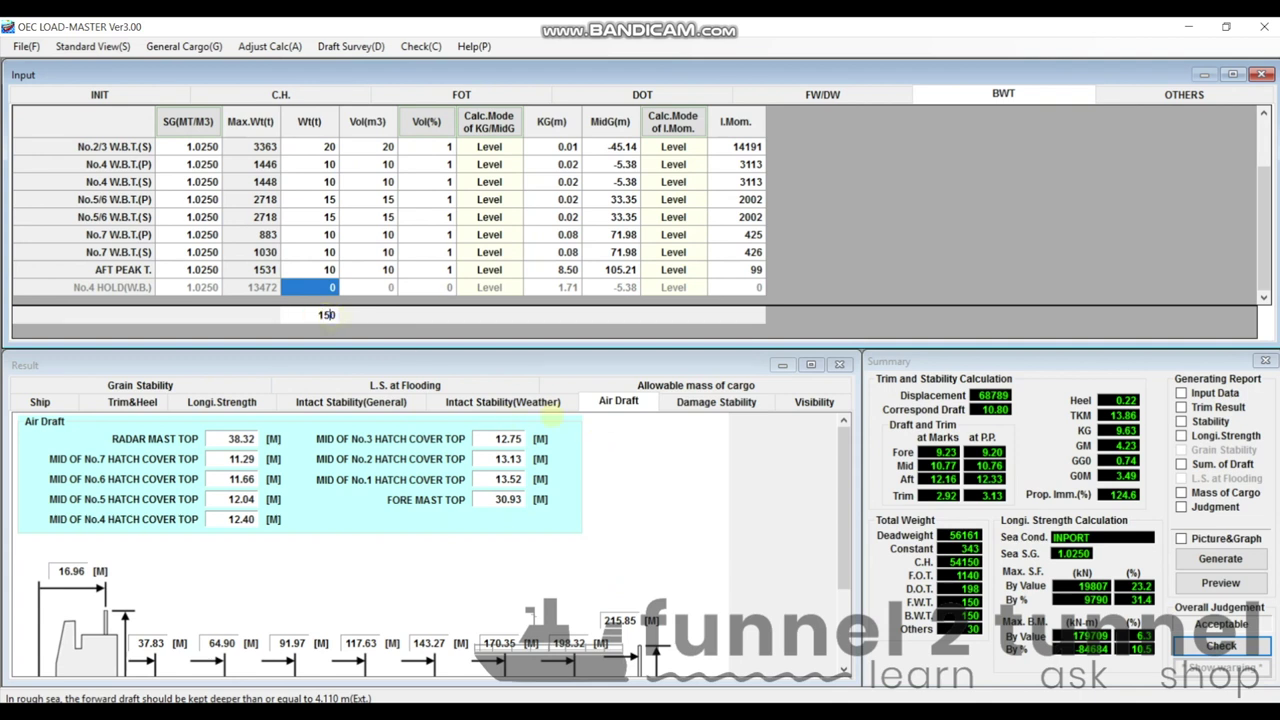
{"action": "left_click", "coordinate": [281, 94]}
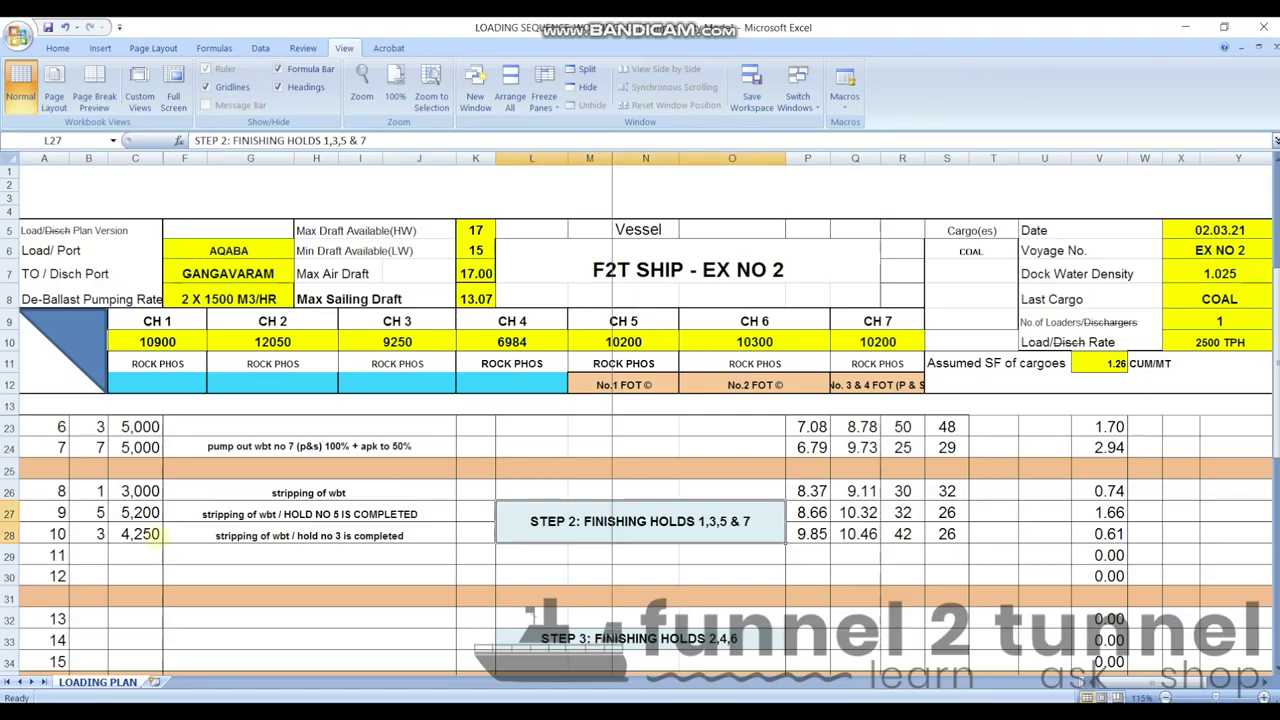
Step: In the Excel loading plan, record pour 11 as hold 7, 5,200 tonnes, with ballast operation "PO APK tank to 100%"
{"action": "left_click", "coordinate": [88, 555]}
{"action": "type", "text": "7"}
{"action": "key", "text": "Tab"}
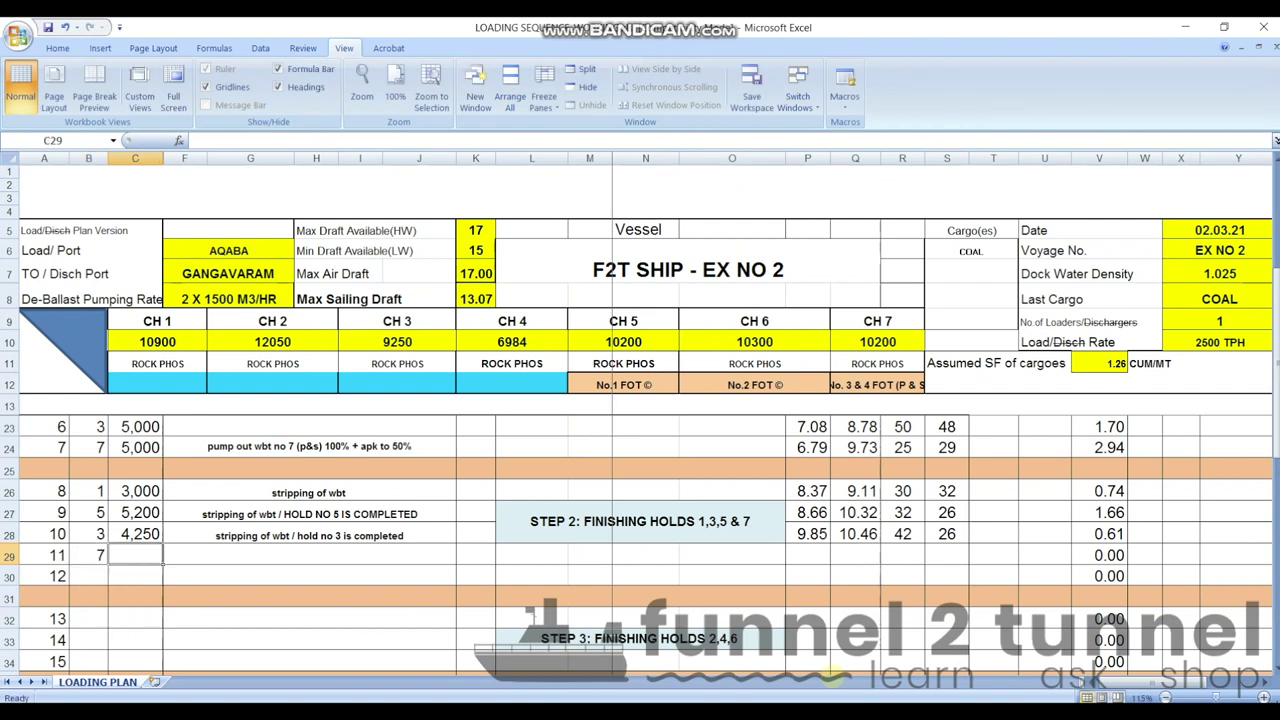
{"action": "type", "text": "5200"}
{"action": "key", "text": "Tab"}
{"action": "type", "text": "str"}
{"action": "key", "text": "BackSpace"}
{"action": "key", "text": "BackSpace"}
{"action": "key", "text": "BackSpace"}
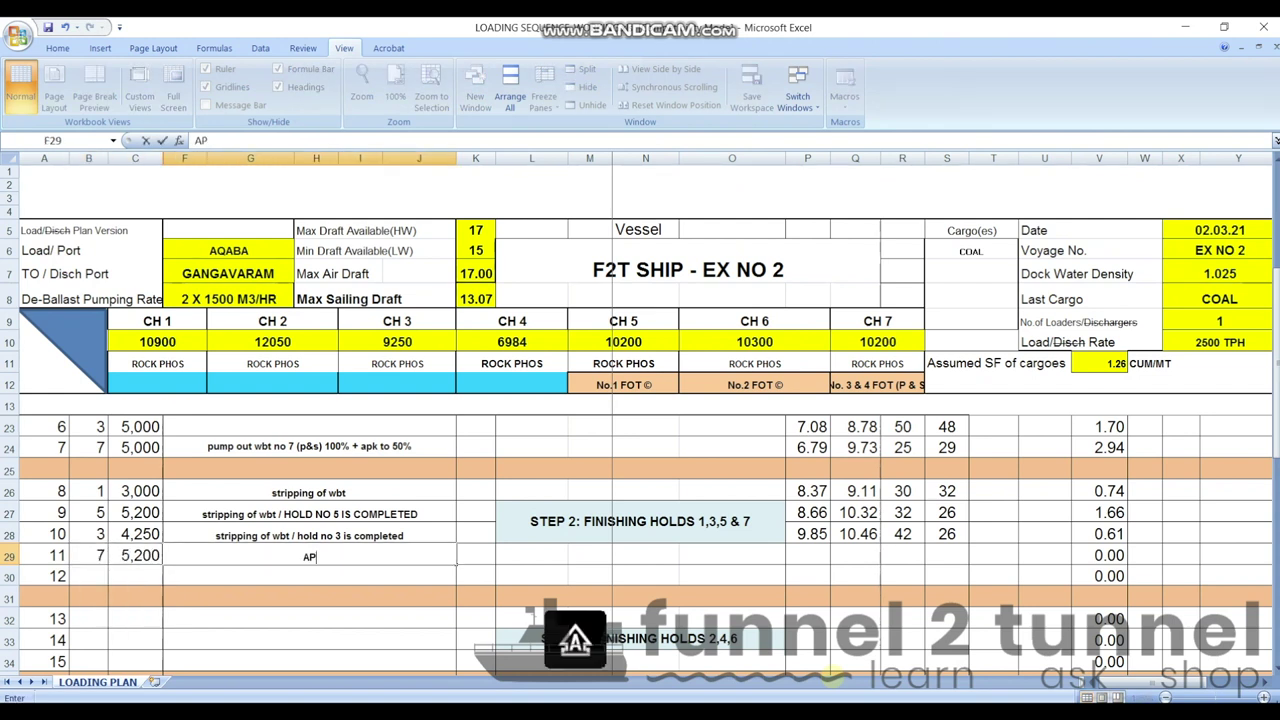
{"action": "type", "text": "PO APK "}
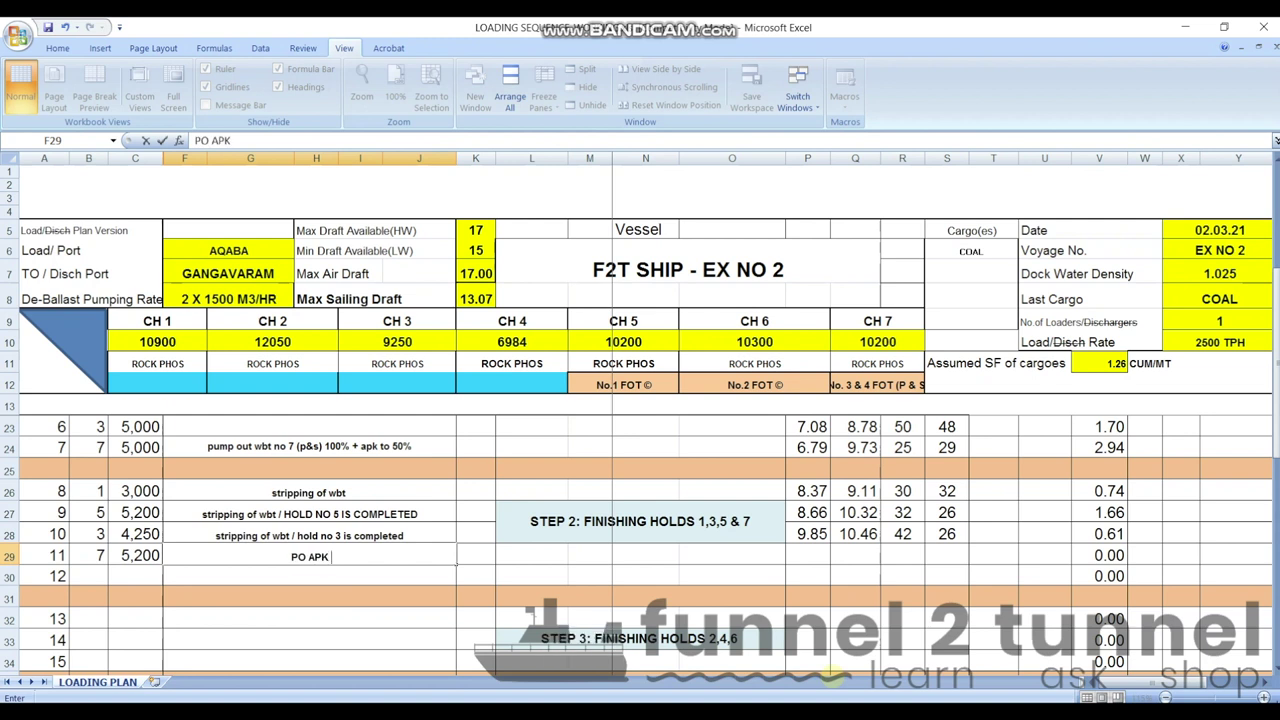
{"action": "type", "text": "tank to 100%"}
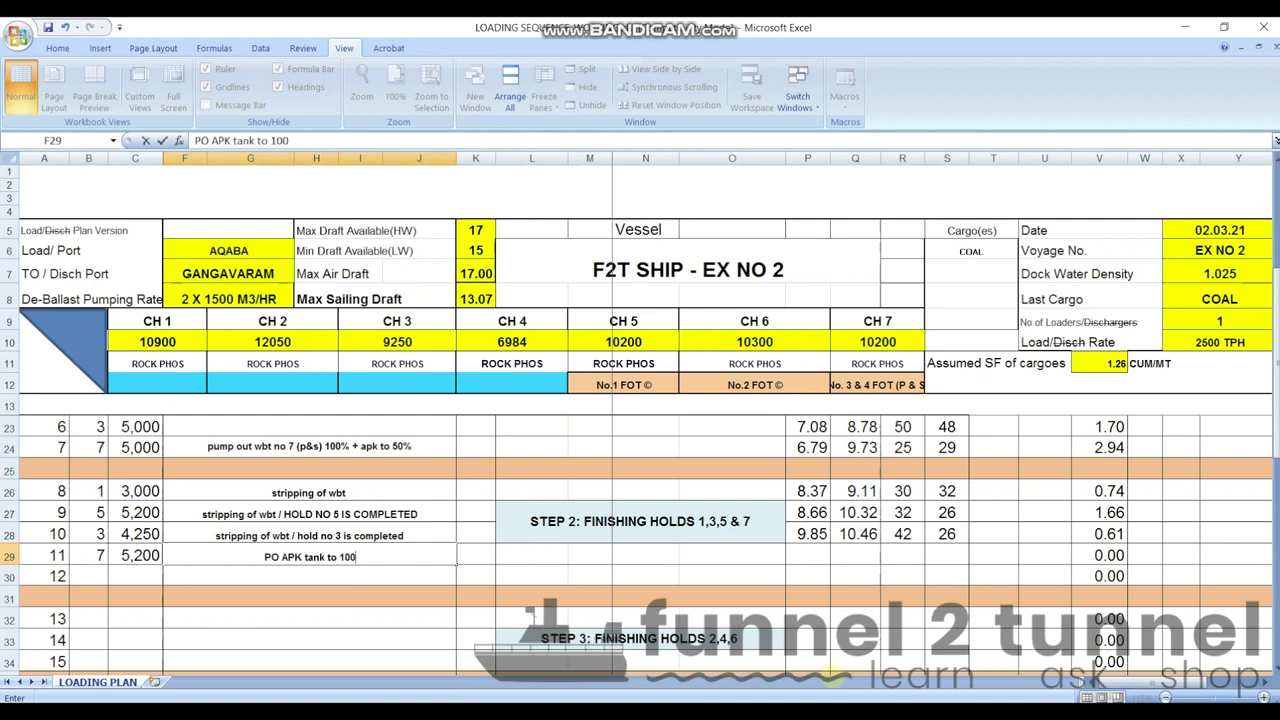
Step: Enter pour 11's forward draft 9.23, aft draft 12.16, maximum SF 31 and BM 11, and append "/ hold no 7 completed" to its ballast note
{"action": "left_click", "coordinate": [808, 555]}
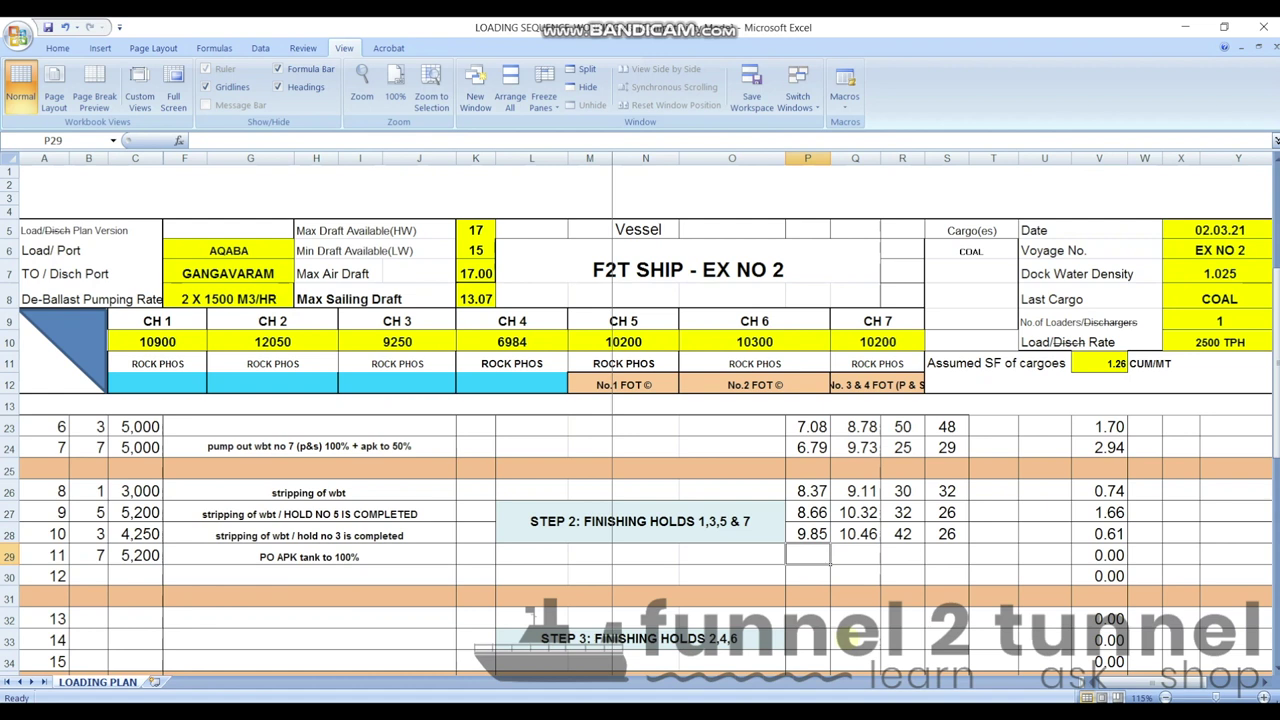
{"action": "type", "text": "9.23"}
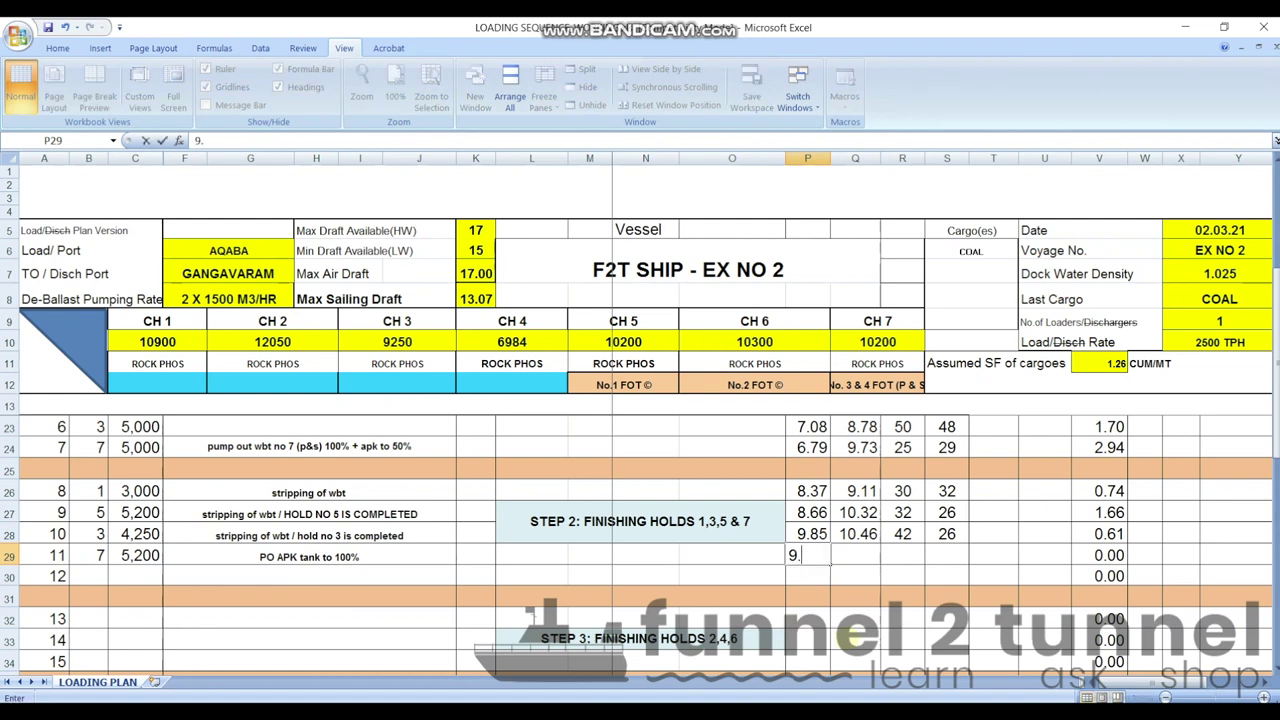
{"action": "key", "text": "Tab"}
{"action": "key", "text": "alt+Tab"}
{"action": "key", "text": "alt+Tab"}
{"action": "type", "text": "12.16"}
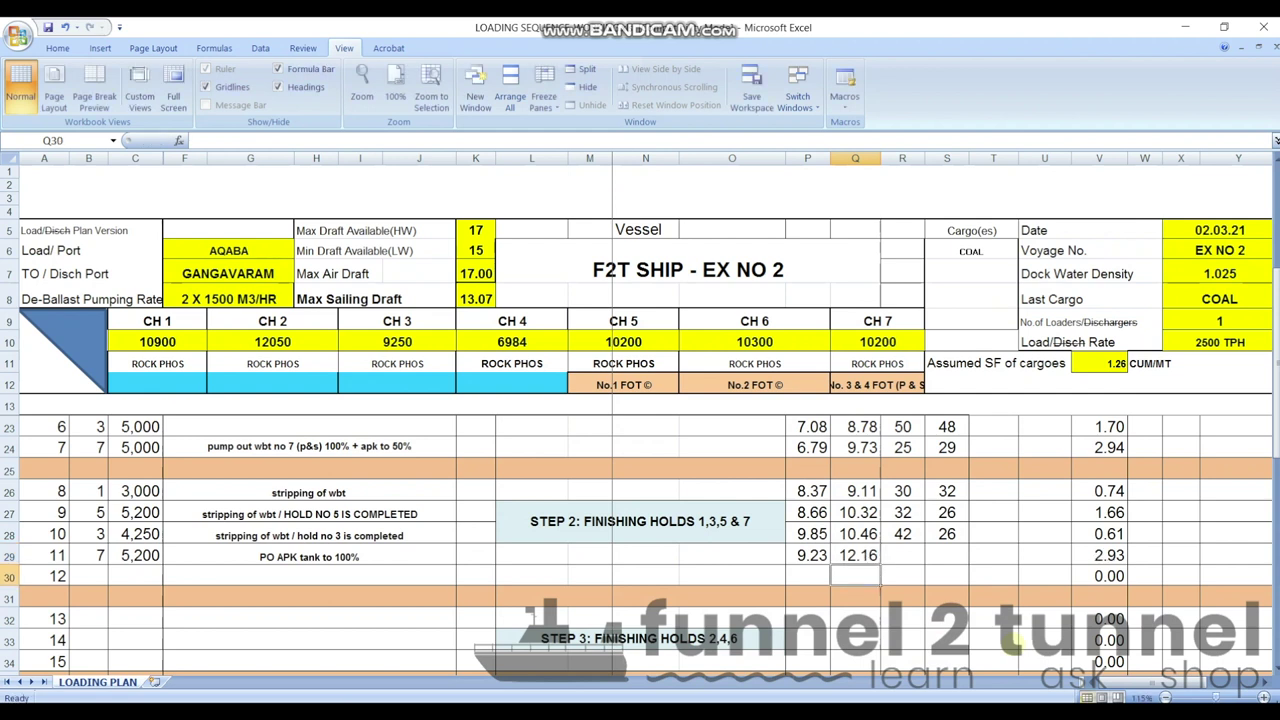
{"action": "key", "text": "Tab"}
{"action": "type", "text": "31"}
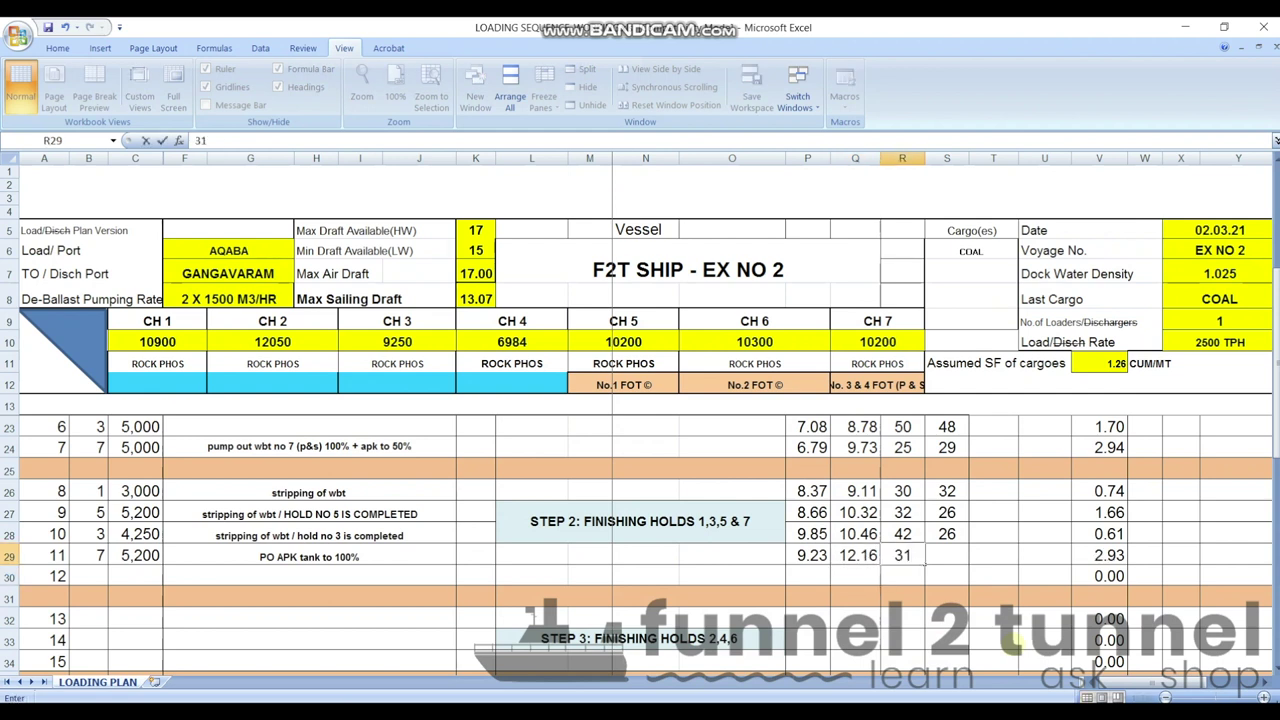
{"action": "key", "text": "Tab"}
{"action": "type", "text": "11"}
{"action": "key", "text": "Return"}
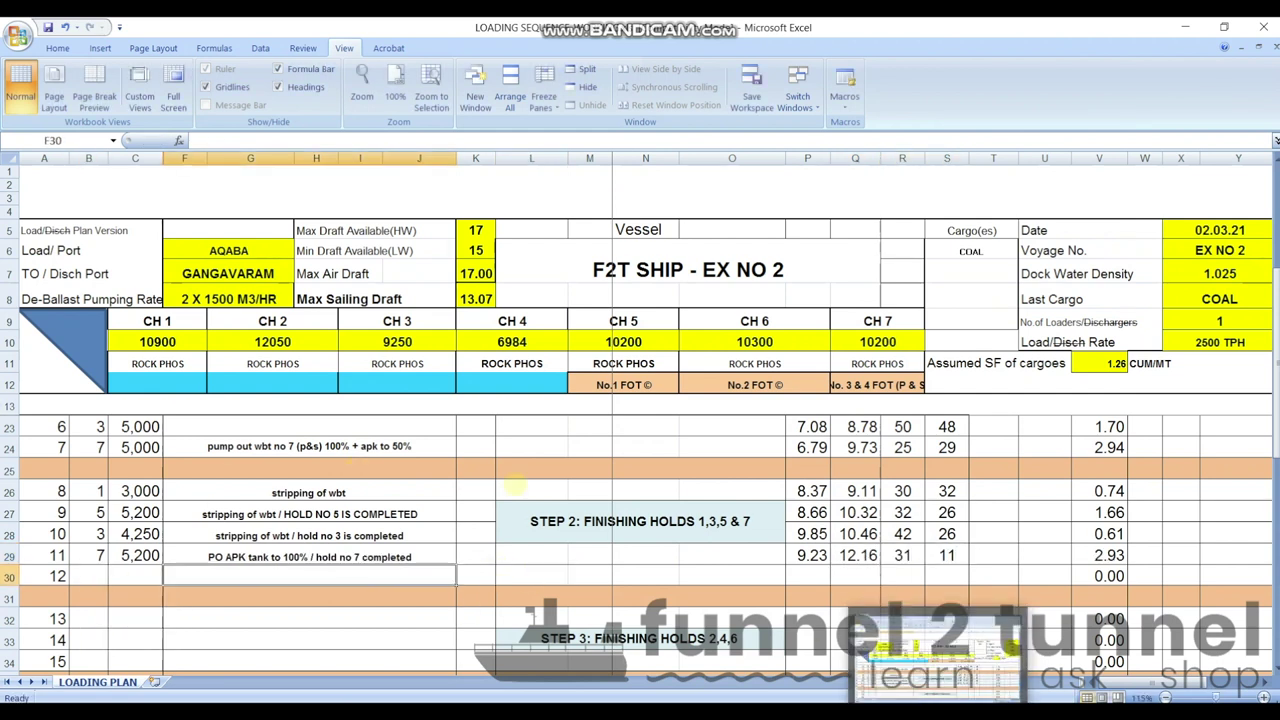
Step: Record pour 12 as hold 1, 2,400 tonnes, with the note "hold no 1 completed"
{"action": "key", "text": "Tab"}
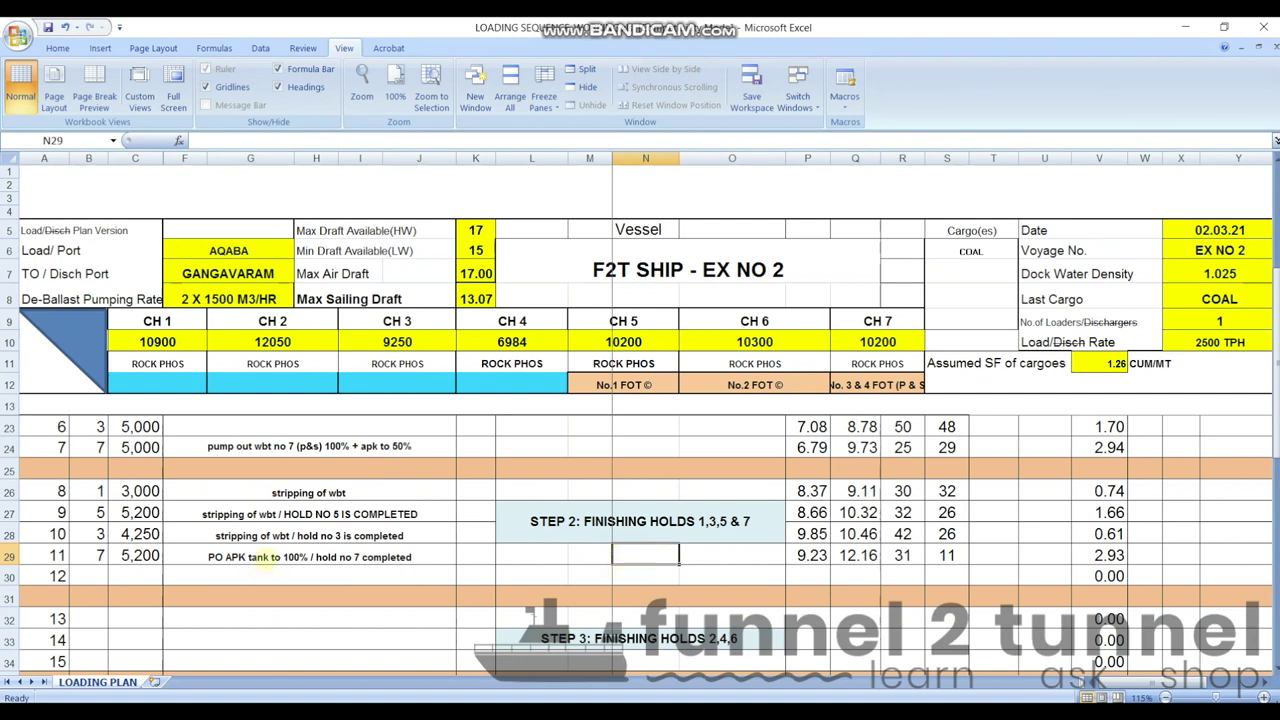
{"action": "left_click", "coordinate": [264, 562]}
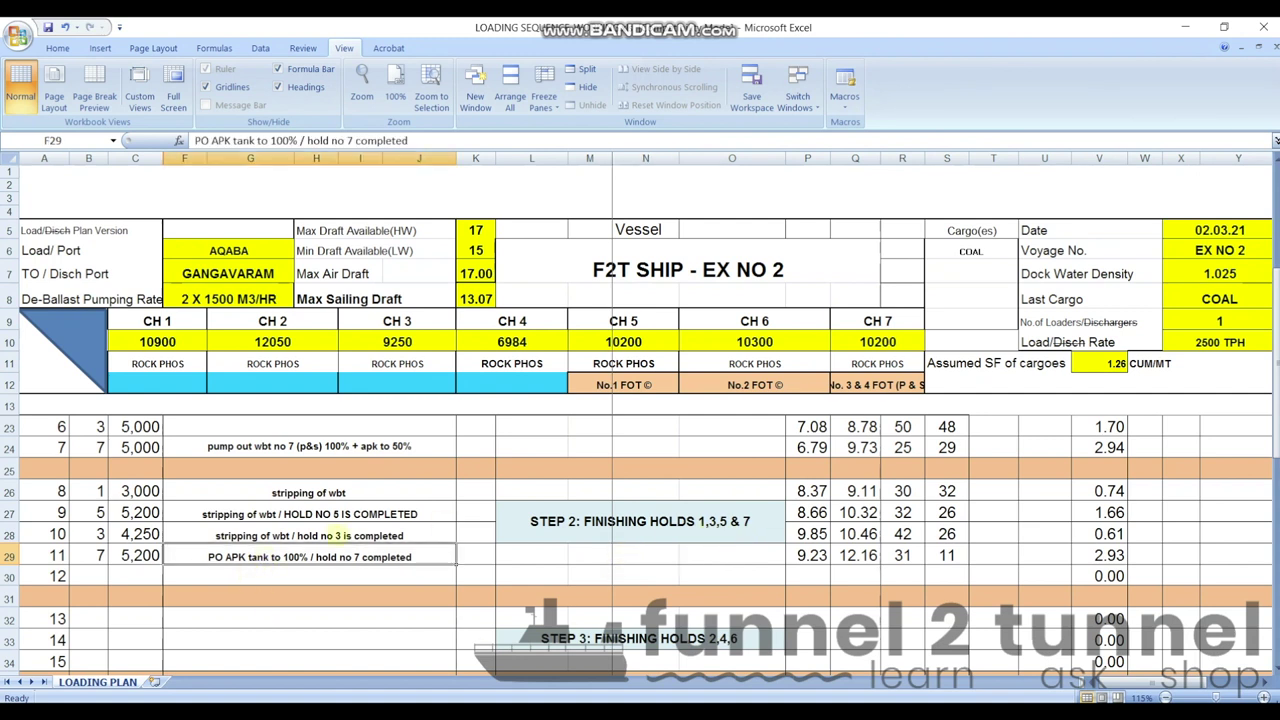
{"action": "left_click", "coordinate": [100, 491]}
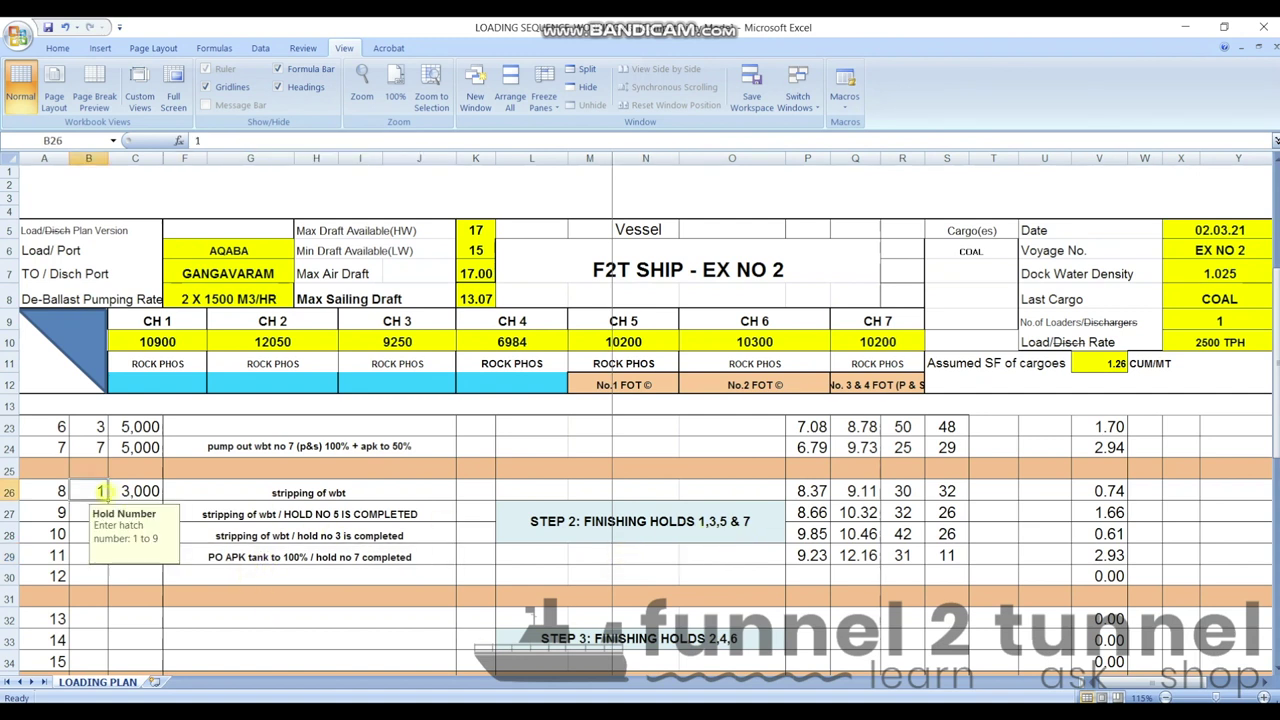
{"action": "left_click", "coordinate": [88, 576]}
{"action": "type", "text": "1"}
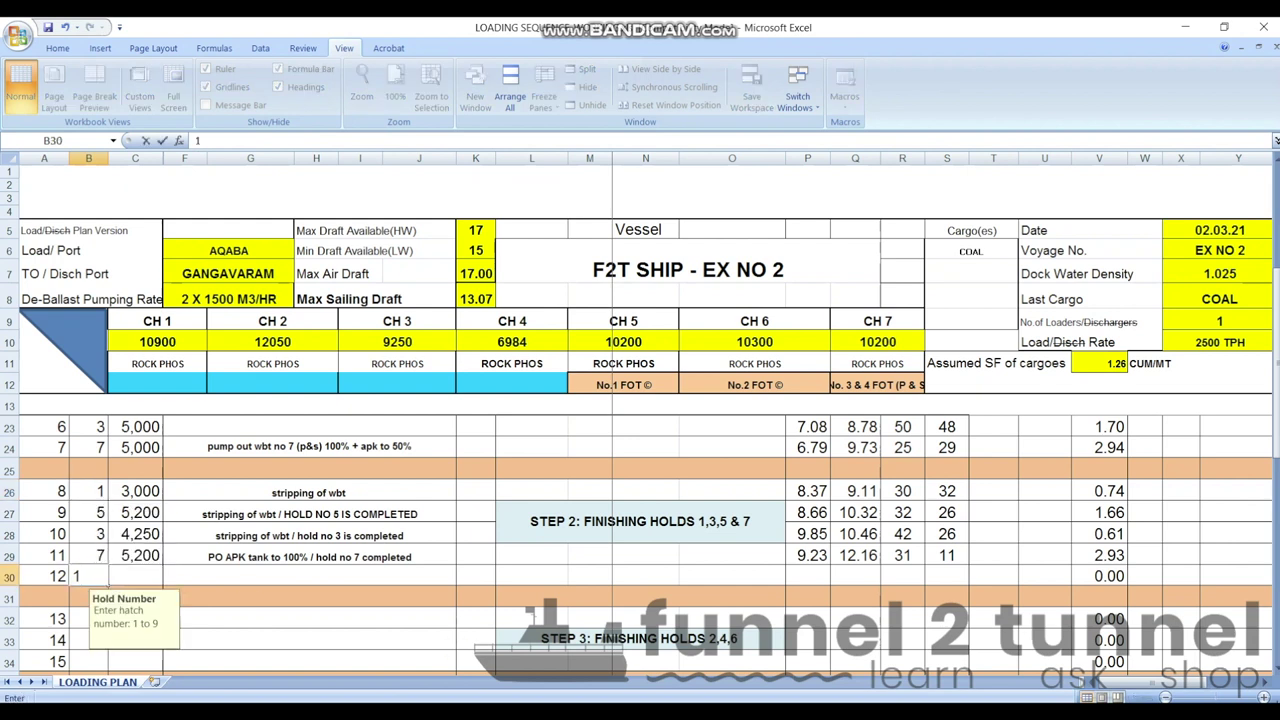
{"action": "left_click", "coordinate": [135, 576]}
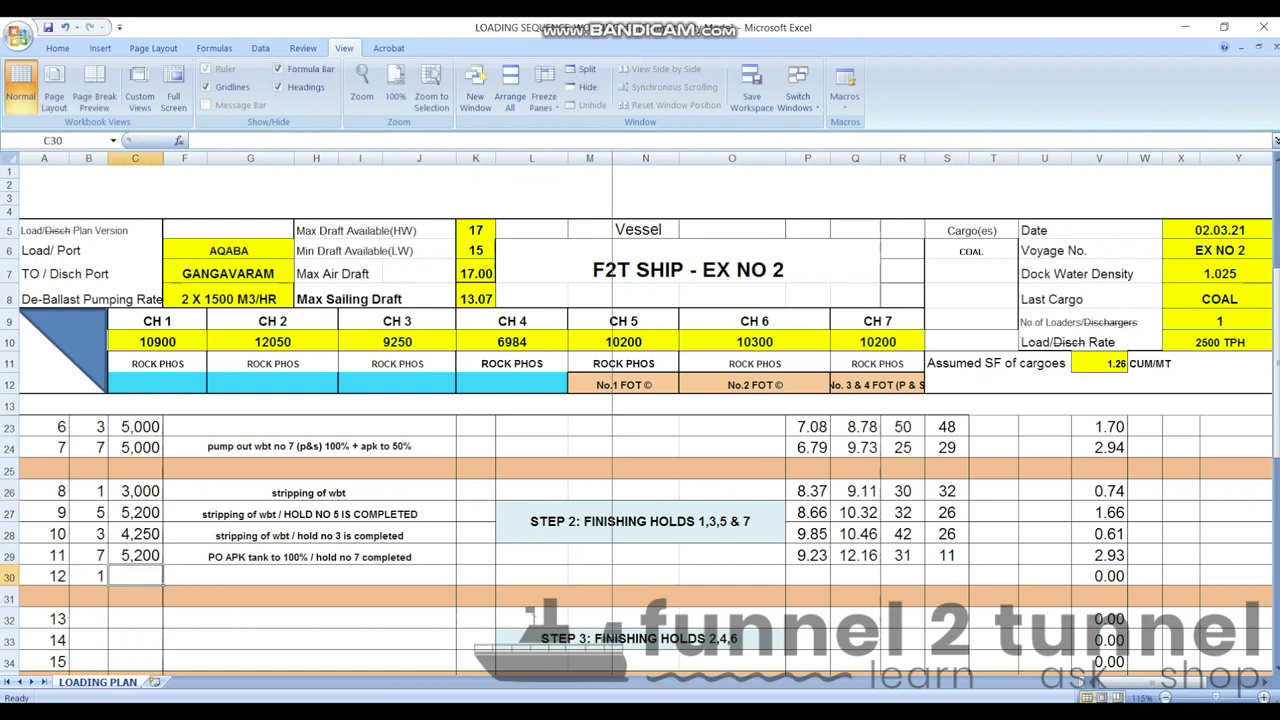
{"action": "type", "text": "2400"}
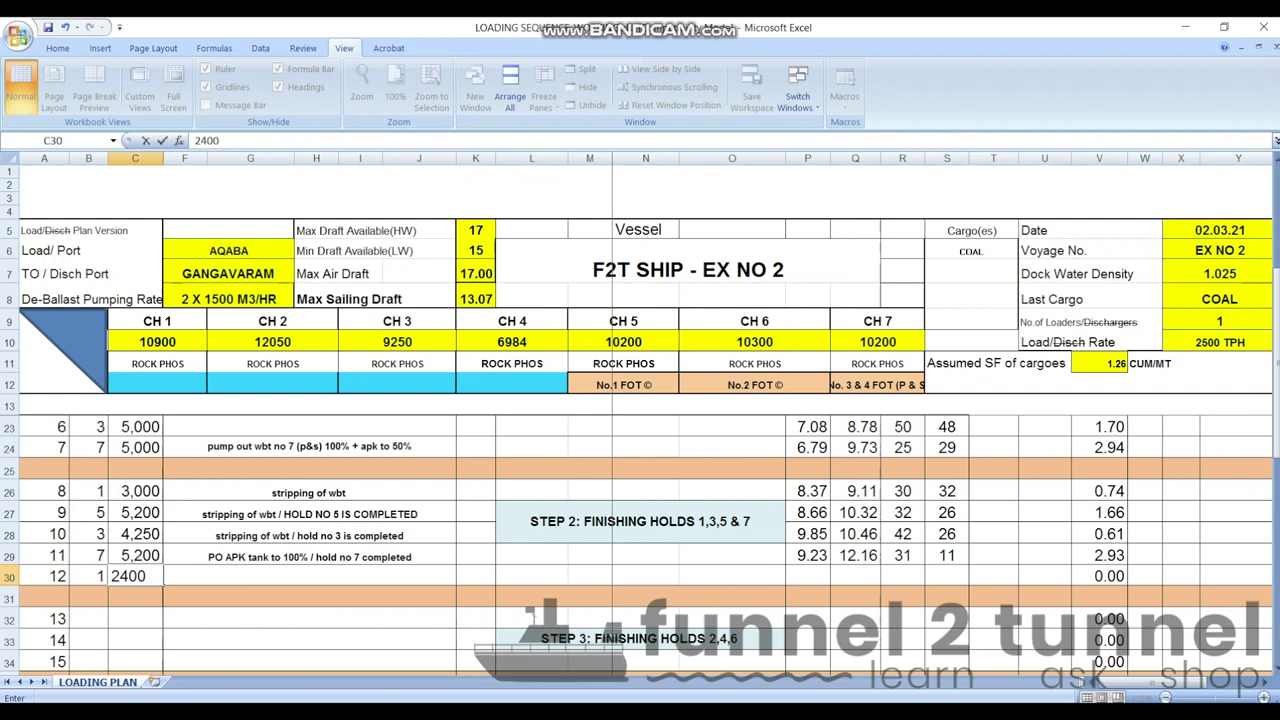
Step: Enter pour 12's calculated values: forward draft 10.47, aft draft 11.73, maximum SF 39 and BM 14
{"action": "left_click", "coordinate": [815, 592]}
{"action": "left_click", "coordinate": [810, 576]}
{"action": "type", "text": "10"}
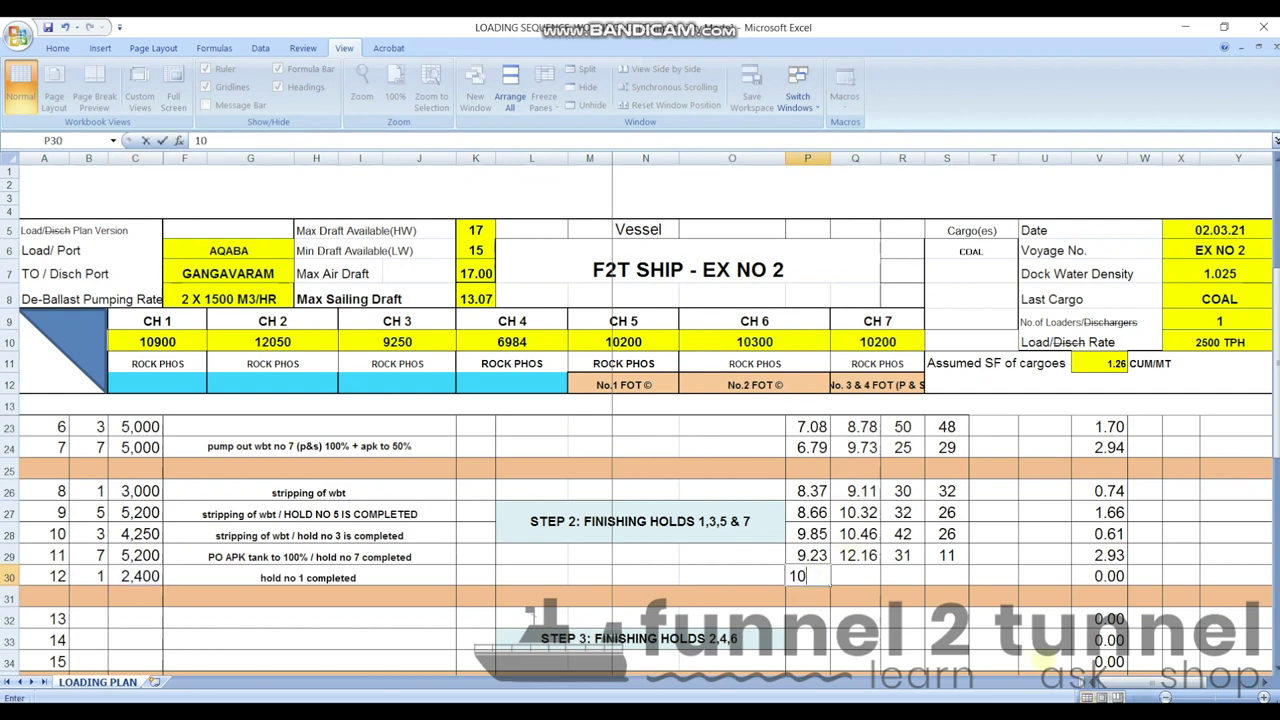
{"action": "type", "text": ".47"}
{"action": "key", "text": "Tab"}
{"action": "type", "text": "11.73"}
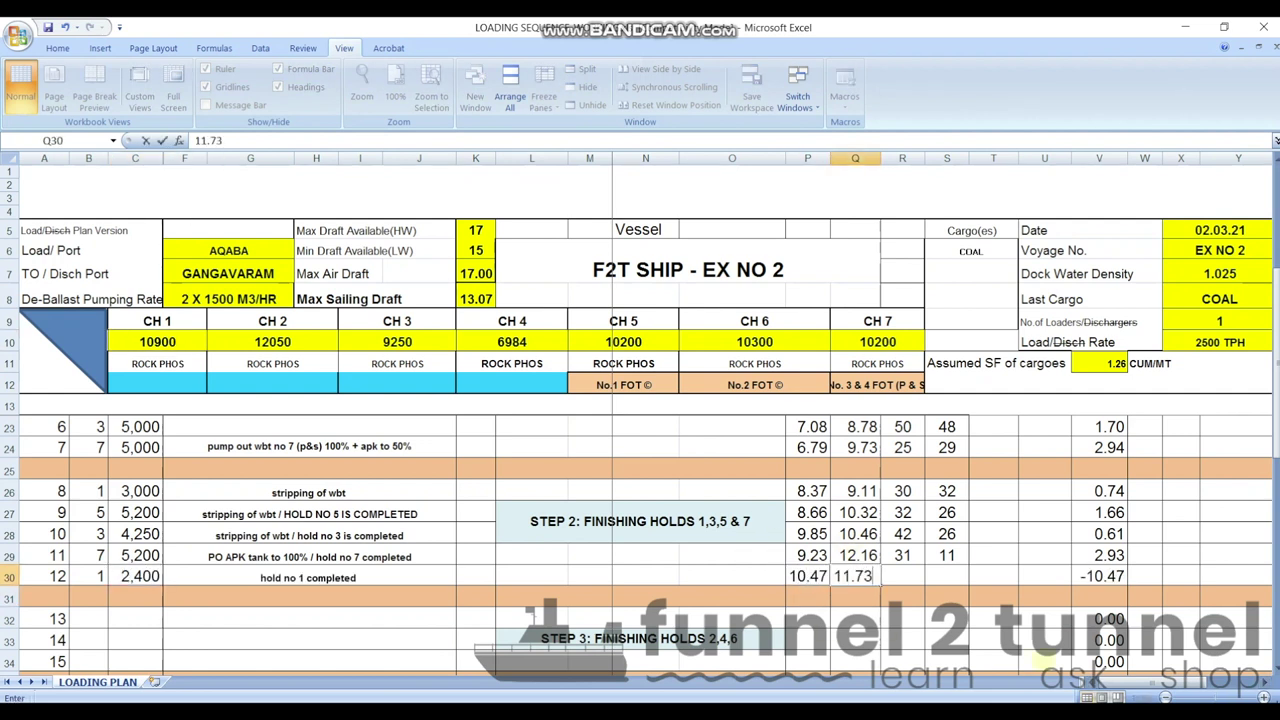
{"action": "key", "text": "Tab"}
{"action": "type", "text": "39"}
{"action": "key", "text": "Tab"}
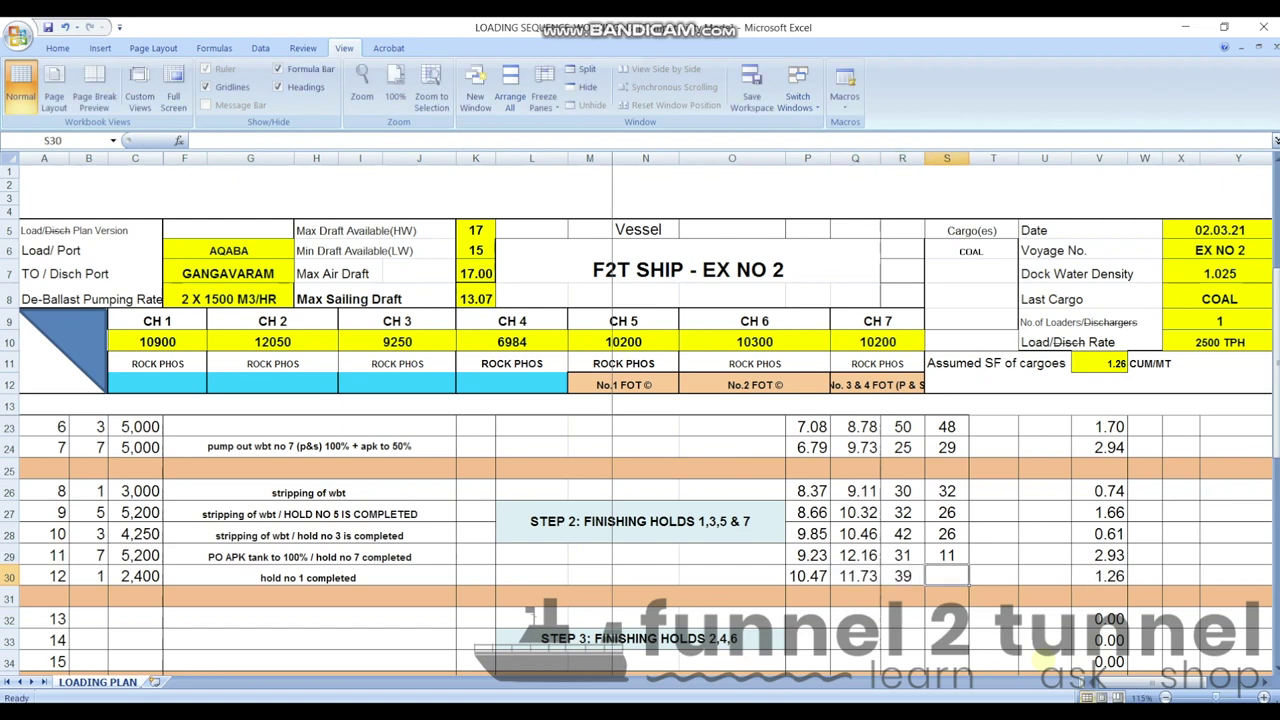
{"action": "type", "text": "14"}
{"action": "key", "text": "Return"}
Step: Review the completed Step 2 pours and the empty Step 3 rows for finishing holds 2, 4 and 6
{"action": "scroll", "coordinate": [640, 540], "scroll_direction": "down", "scroll_amount": 2}
{"action": "left_click", "coordinate": [88, 490]}
{"action": "left_click", "coordinate": [300, 512]}
{"action": "scroll", "coordinate": [870, 563], "scroll_direction": "up", "scroll_amount": 2}
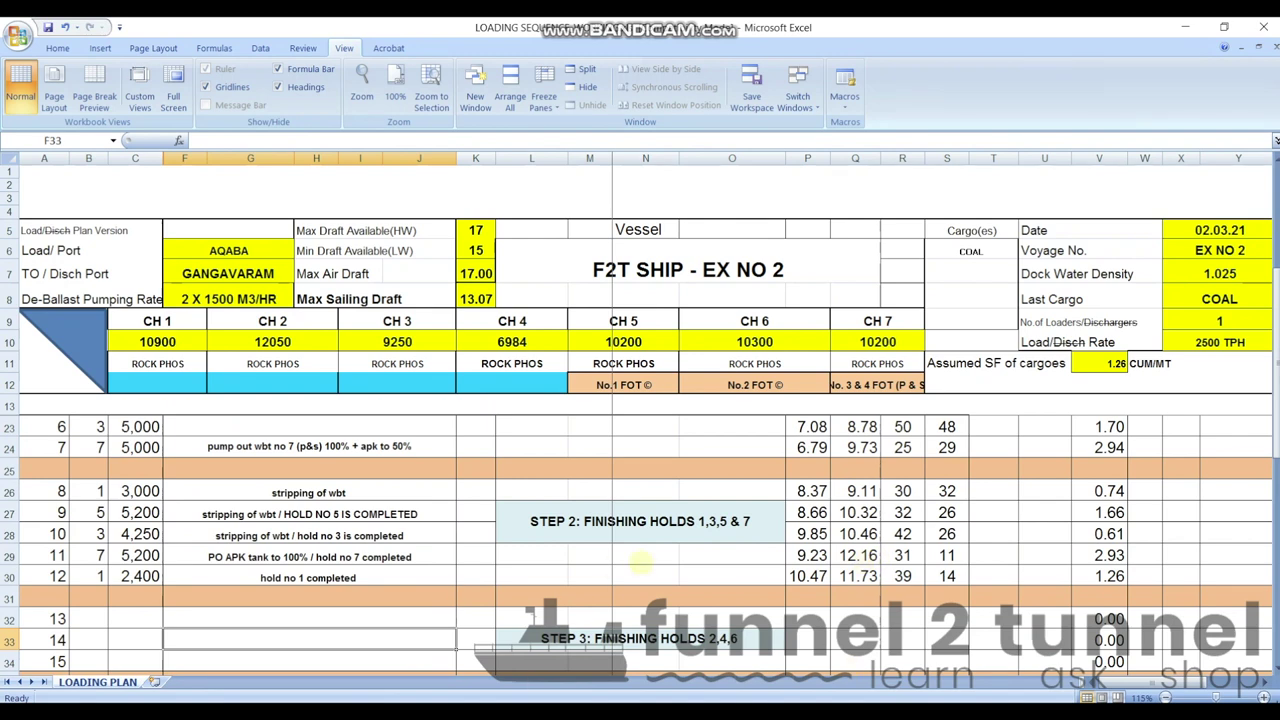
{"action": "scroll", "coordinate": [652, 648], "scroll_direction": "down", "scroll_amount": 1}
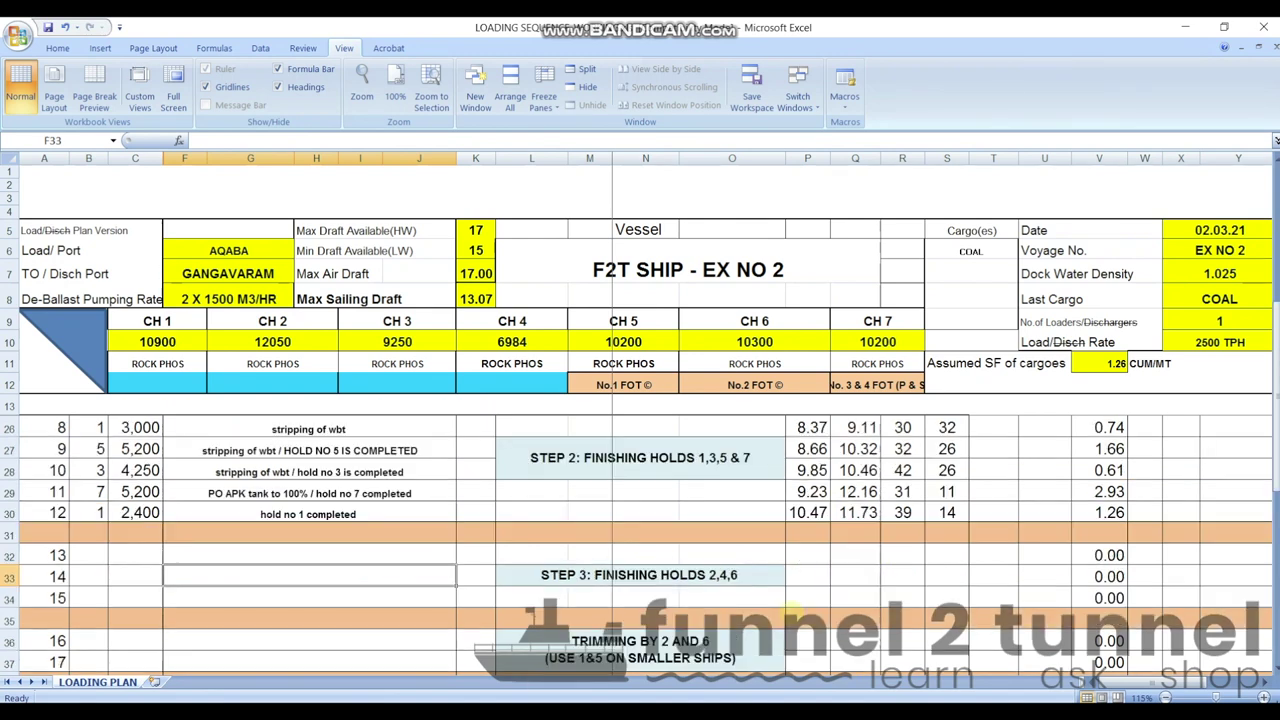
{"action": "scroll", "coordinate": [652, 540], "scroll_direction": "down", "scroll_amount": 1}
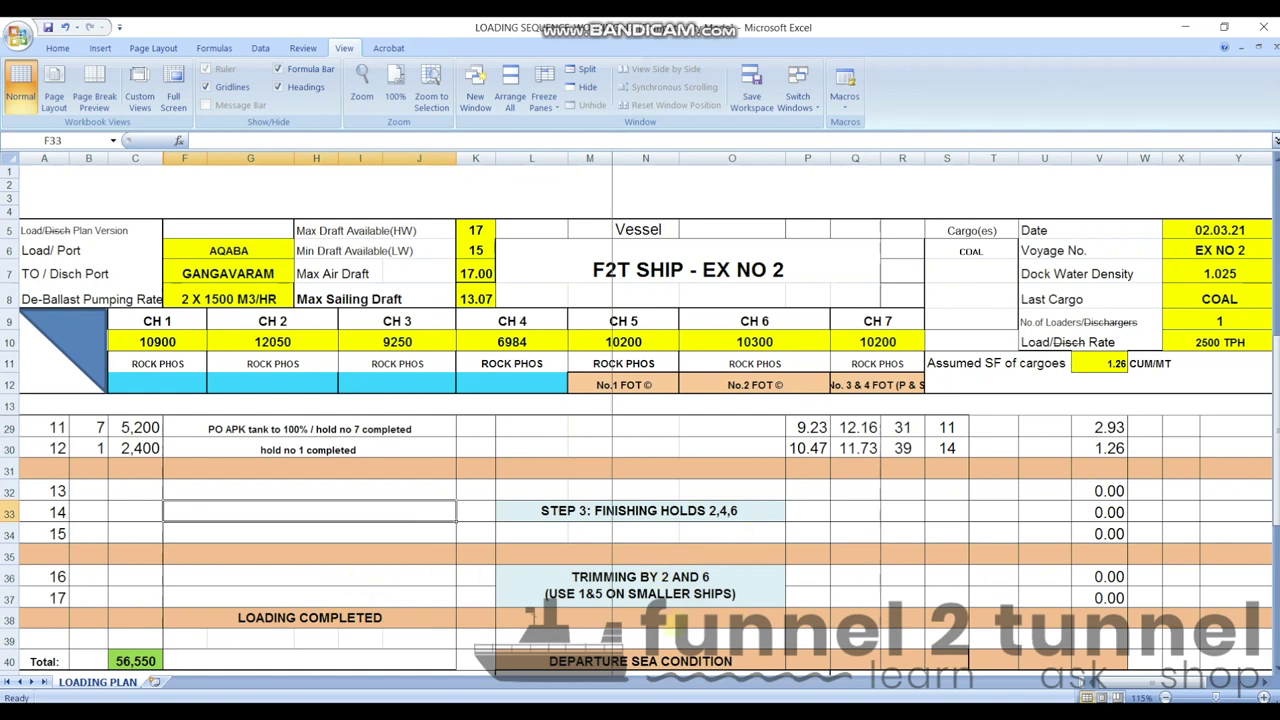
{"action": "left_click", "coordinate": [531, 490]}
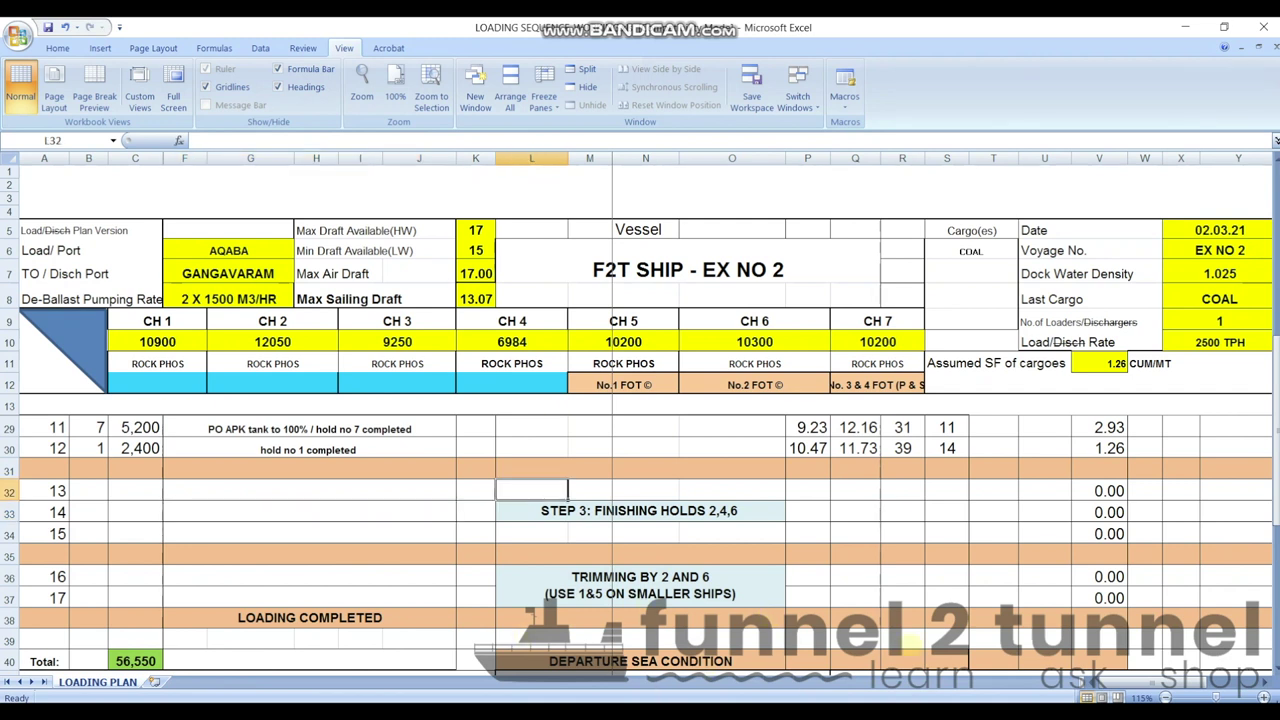
Step: Switch to OEC LOAD-MASTER and set the No.4 cargo hold weight to 6984 tonnes
{"action": "key", "text": "alt+Tab"}
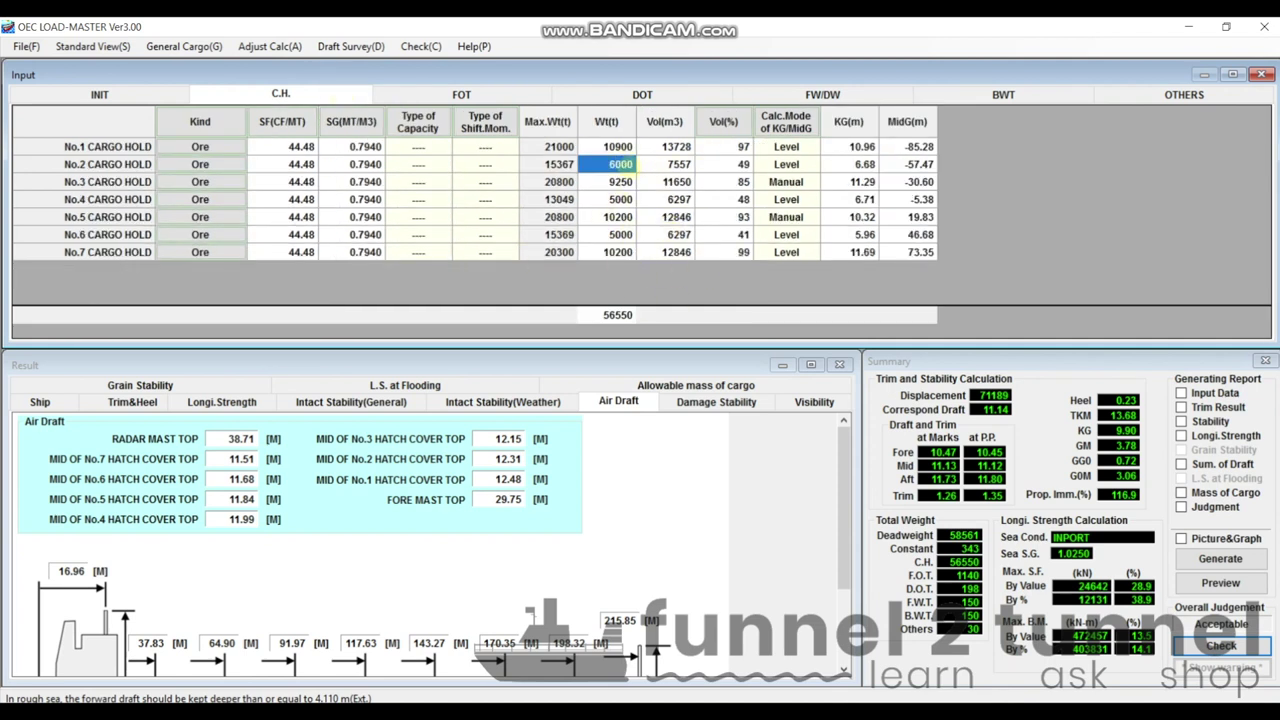
{"action": "left_click", "coordinate": [618, 199]}
{"action": "key", "text": "Up"}
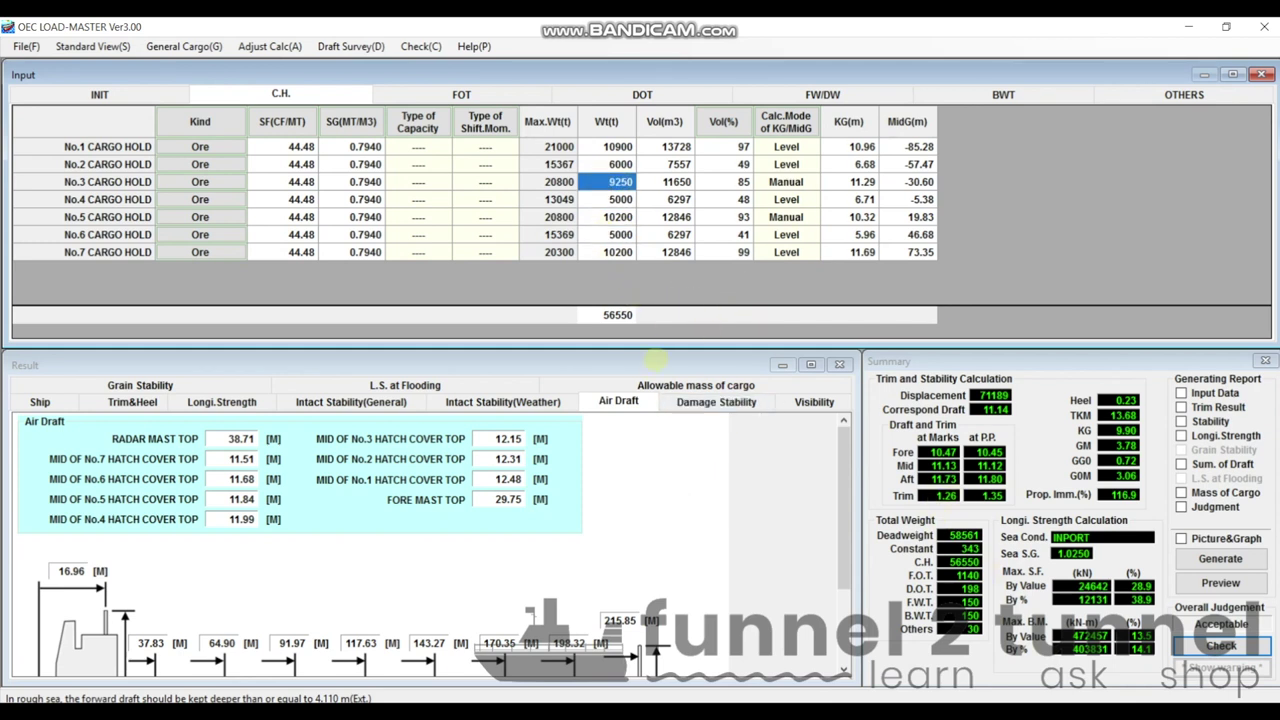
{"action": "left_click", "coordinate": [614, 202]}
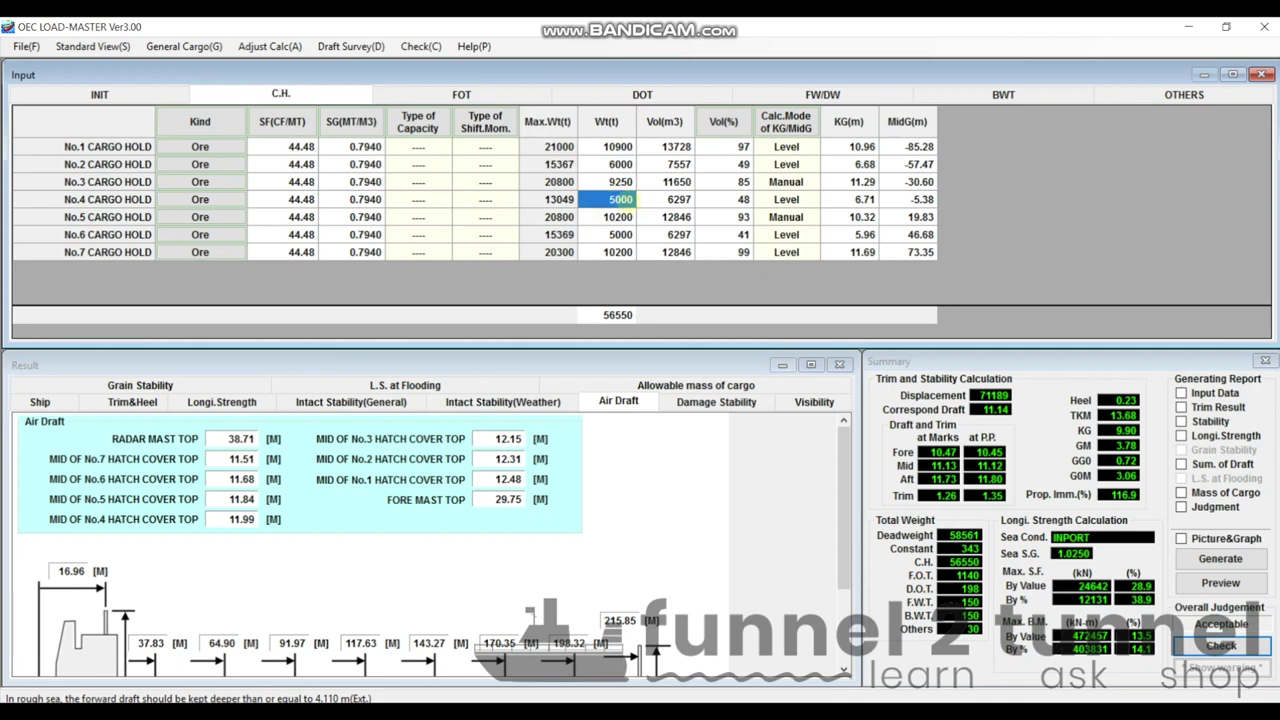
{"action": "double_click", "coordinate": [620, 199]}
{"action": "key", "text": "BackSpace"}
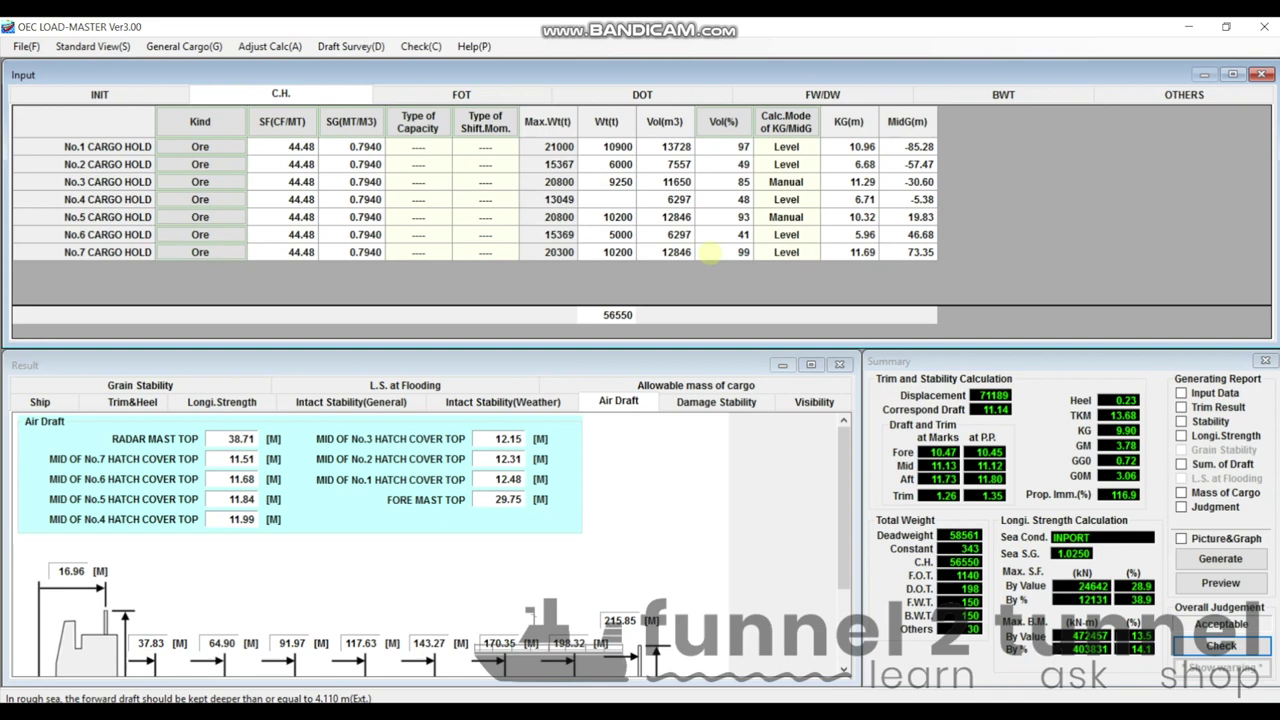
{"action": "type", "text": "6984"}
{"action": "key", "text": "Return"}
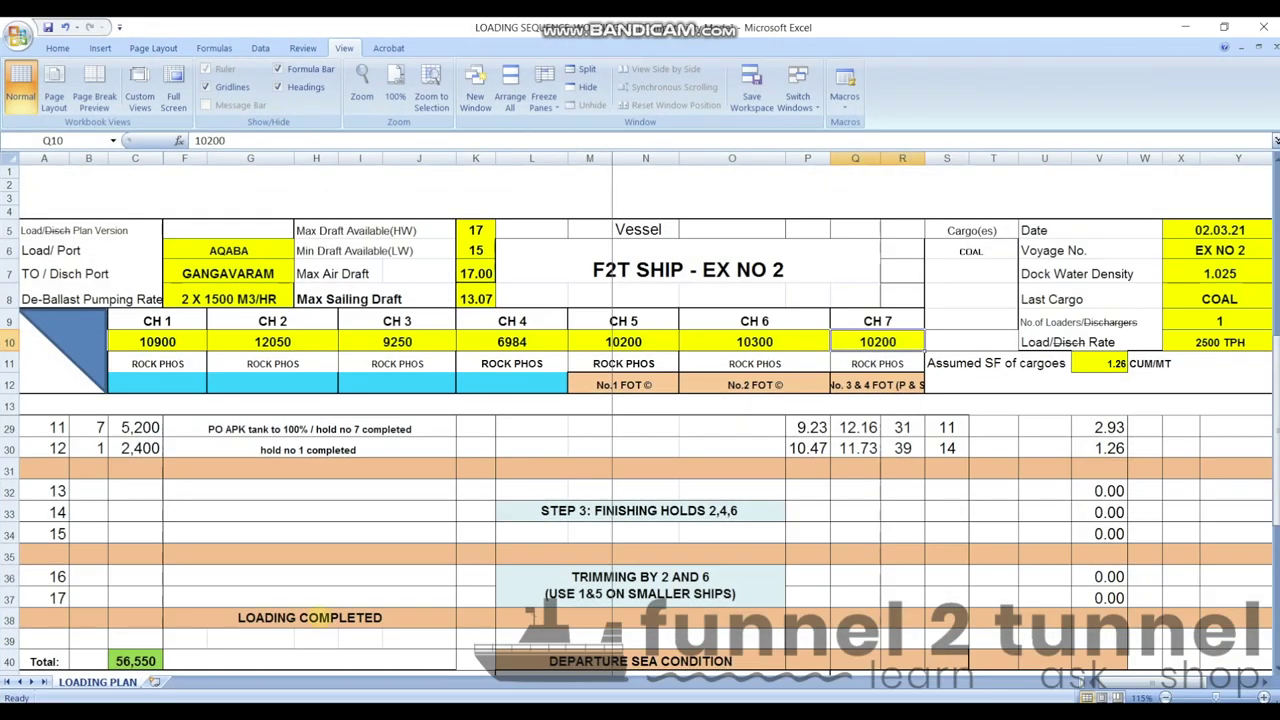
Step: In the Excel loading plan, record pour 13 as hold 4, 1,984 tonnes, with the note "hold no 4 is completed"
{"action": "scroll", "coordinate": [88, 510], "scroll_direction": "down", "scroll_amount": 1}
{"action": "scroll", "coordinate": [88, 510], "scroll_direction": "up", "scroll_amount": 1}
{"action": "left_click", "coordinate": [84, 490]}
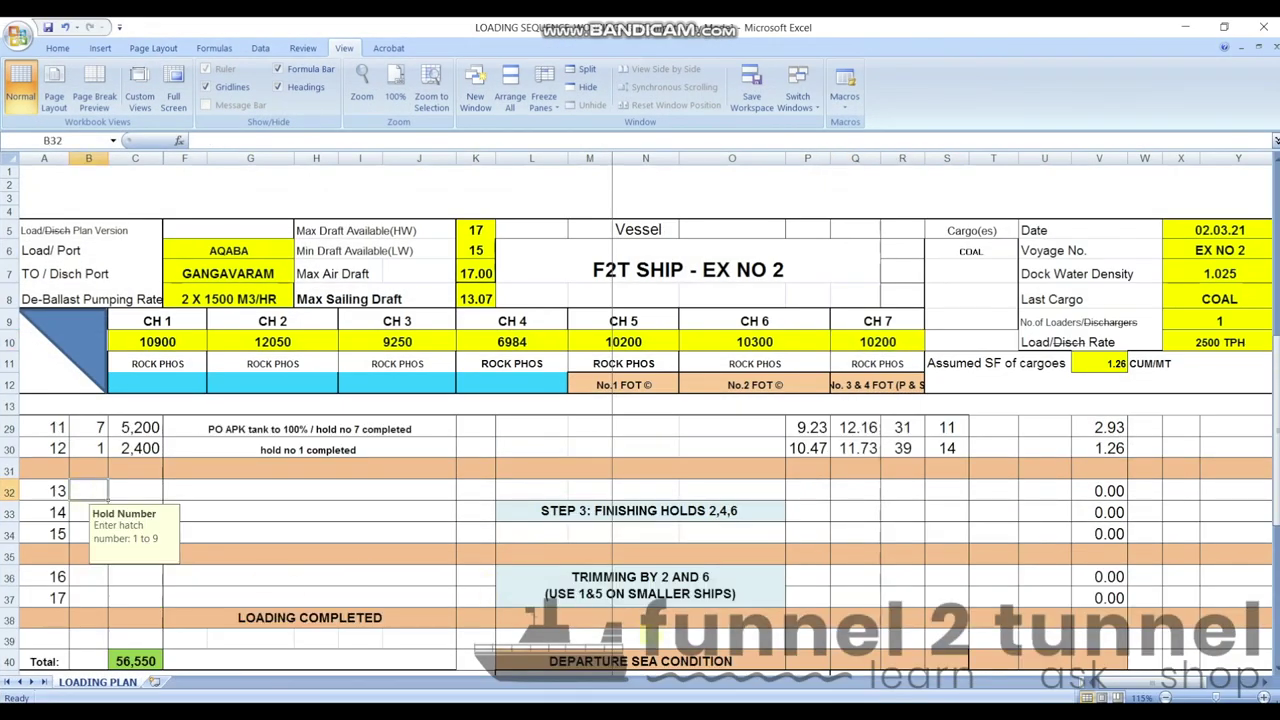
{"action": "type", "text": "4"}
{"action": "key", "text": "Tab"}
{"action": "type", "text": "1984"}
{"action": "key", "text": "Tab"}
{"action": "type", "text": "hold no 4 is completed"}
Step: Enter pour 13's calculated values: forward draft 10.82, aft draft 11.95, maximum SF 41 and BM 14
{"action": "left_click", "coordinate": [807, 490]}
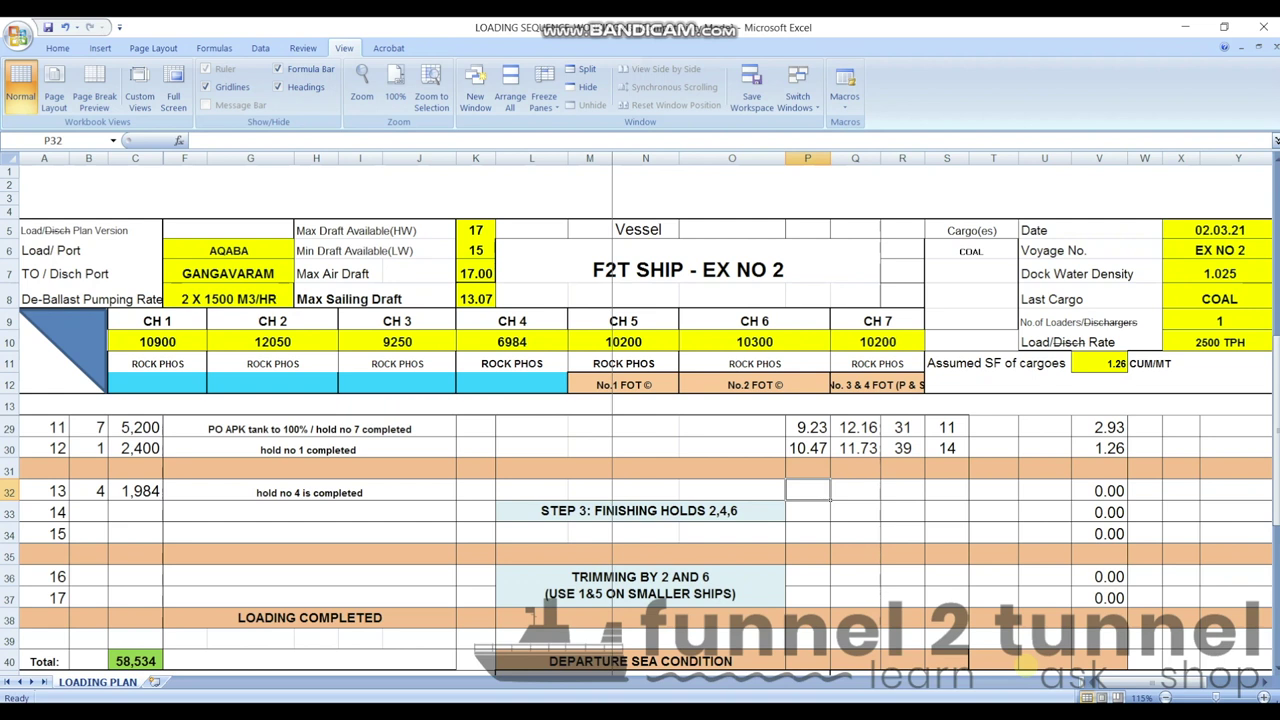
{"action": "type", "text": "10.82"}
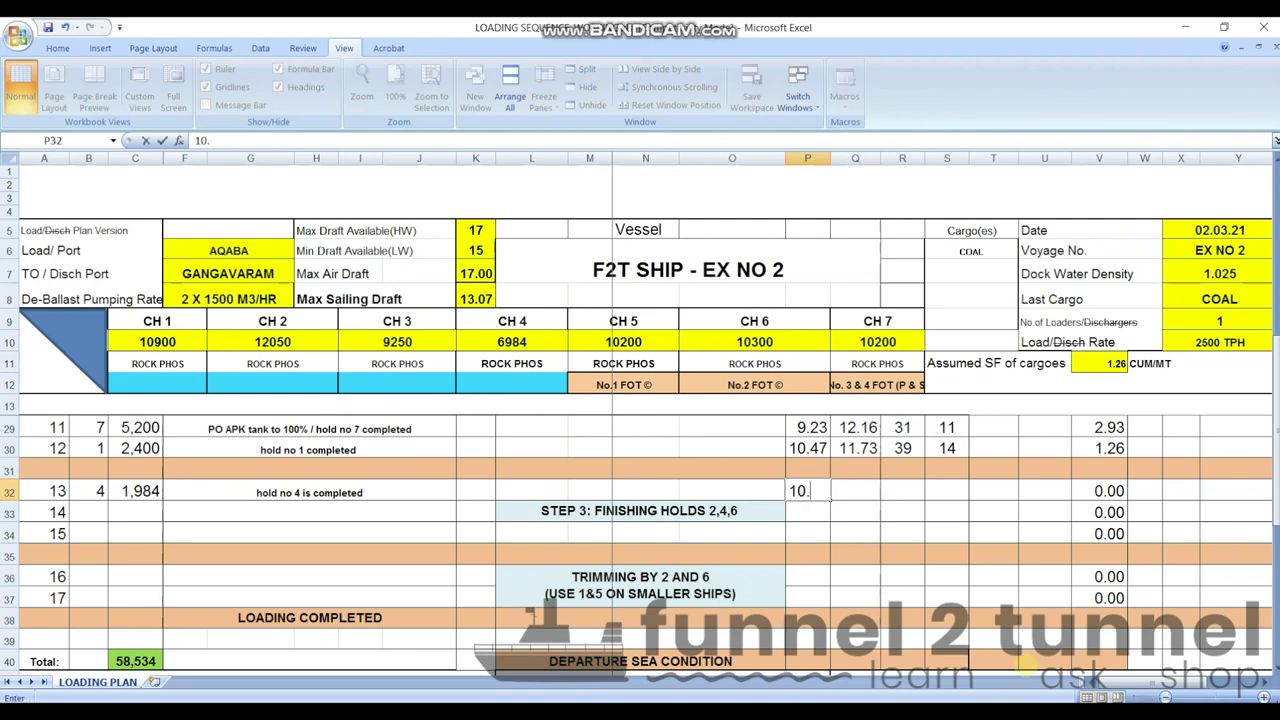
{"action": "key", "text": "Tab"}
{"action": "type", "text": "11.95"}
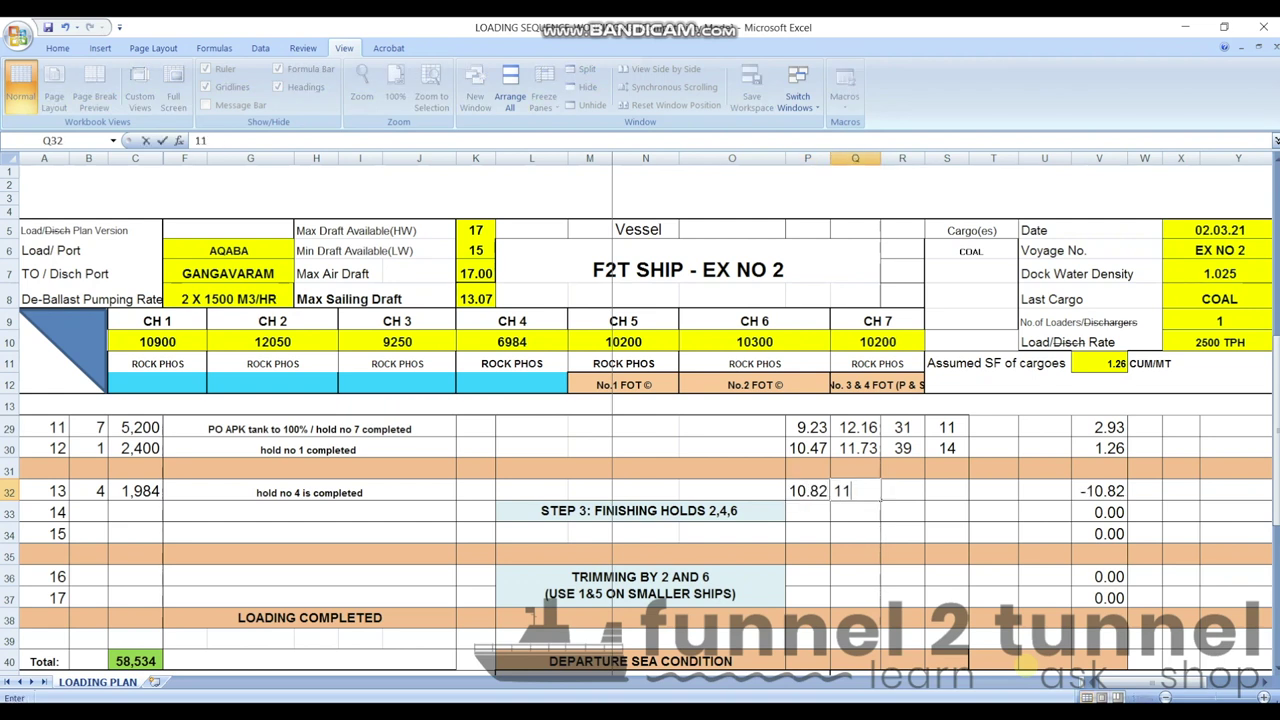
{"action": "key", "text": "Tab"}
{"action": "type", "text": "41"}
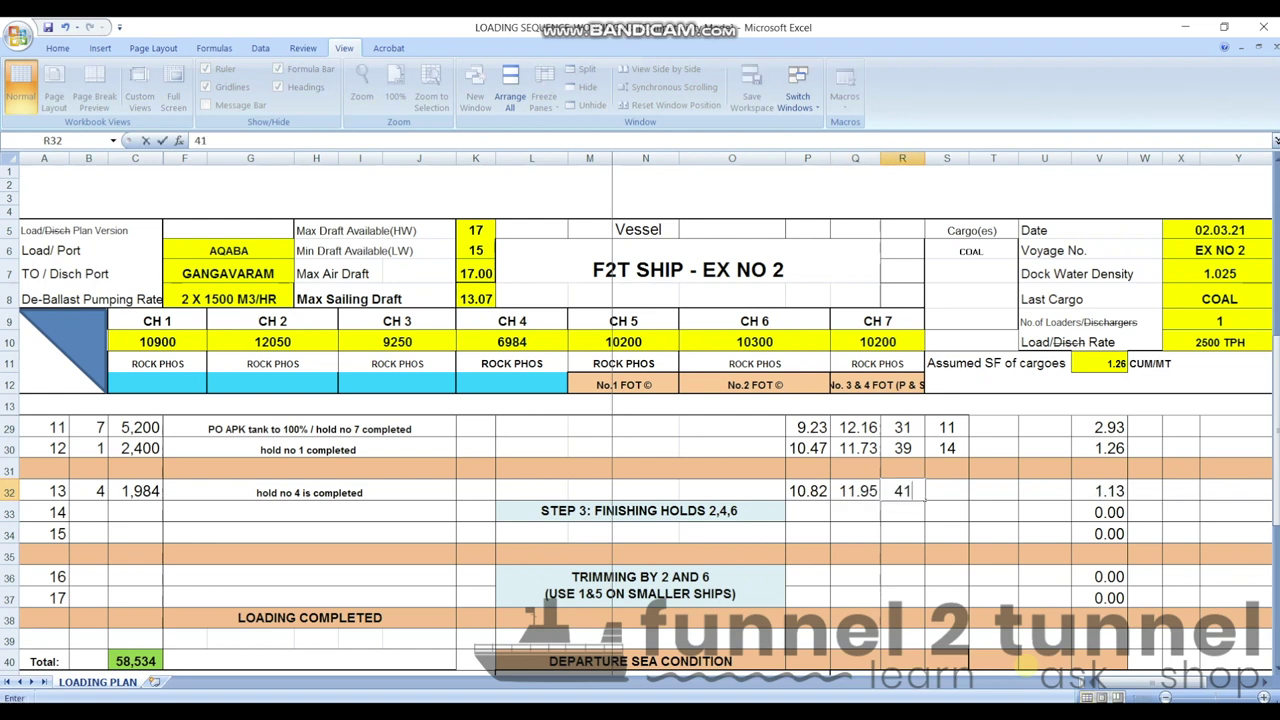
{"action": "key", "text": "Tab"}
{"action": "type", "text": "14"}
{"action": "key", "text": "Down"}
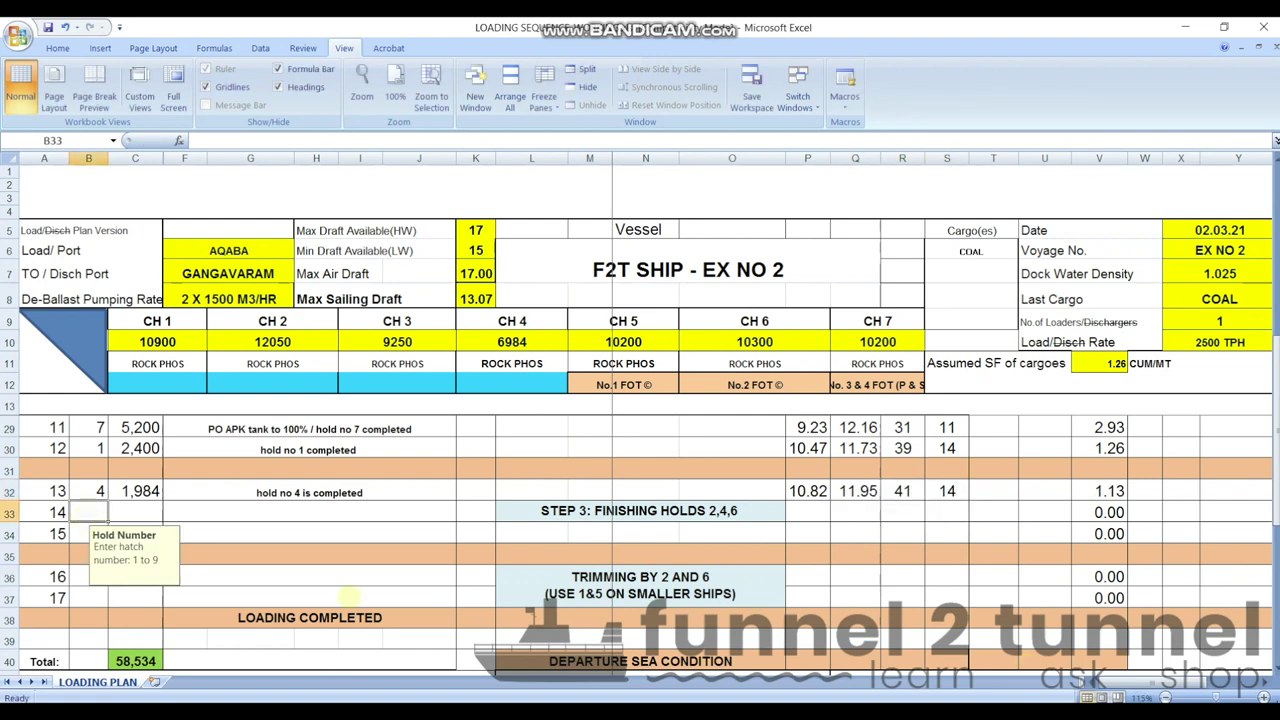
Step: Switch to OEC LOAD-MASTER and check the cargo weights loaded so far in the unfinished holds
{"action": "left_click", "coordinate": [250, 511]}
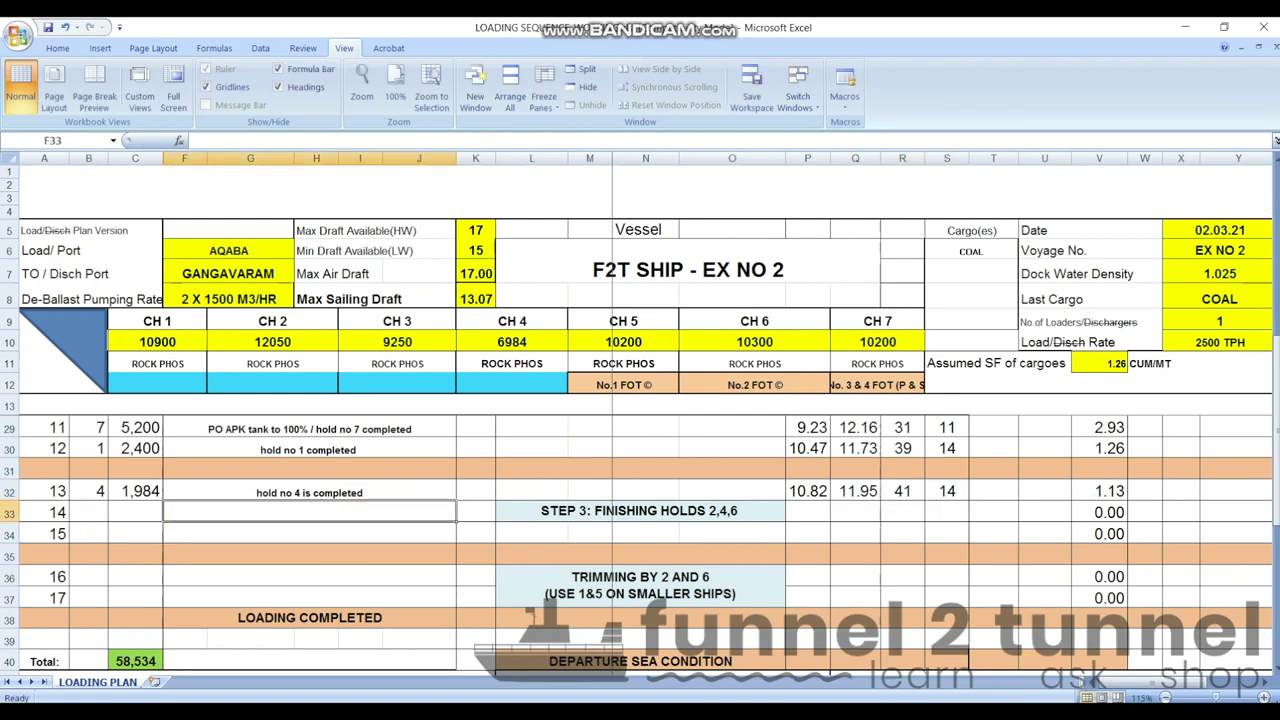
{"action": "key", "text": "alt+Tab"}
{"action": "key", "text": "Up"}
{"action": "key", "text": "Up"}
{"action": "key", "text": "Up"}
{"action": "key", "text": "Up"}
{"action": "key", "text": "Down"}
{"action": "key", "text": "Down"}
{"action": "key", "text": "Down"}
{"action": "key", "text": "Down"}
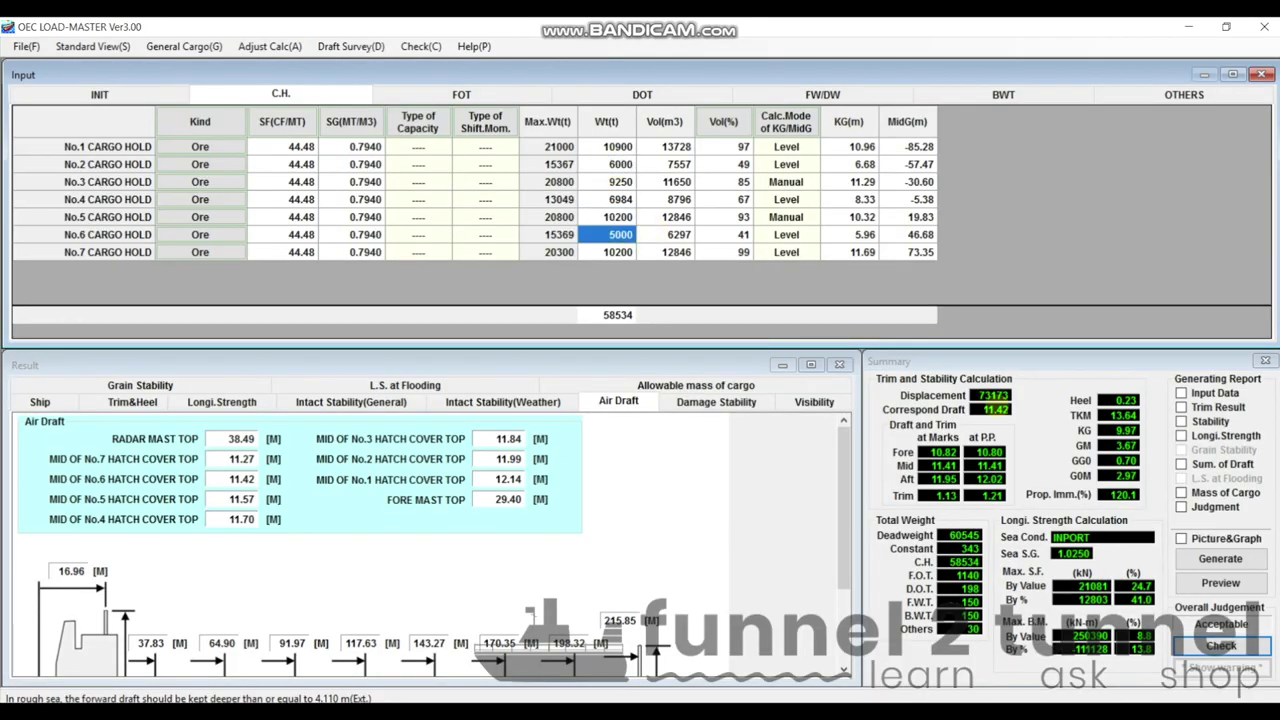
Step: Return to the Excel loading plan and compare the planned cargo totals of holds 2 and 6
{"action": "key", "text": "alt+Tab"}
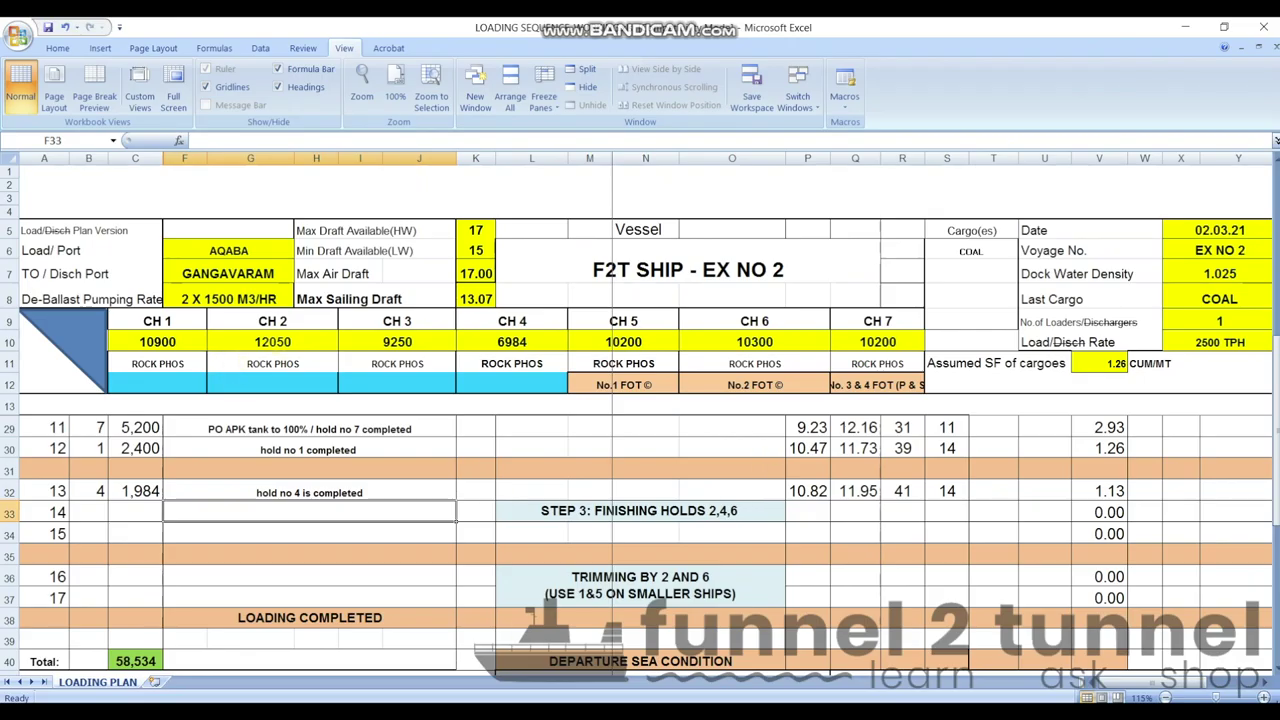
{"action": "left_click", "coordinate": [272, 341]}
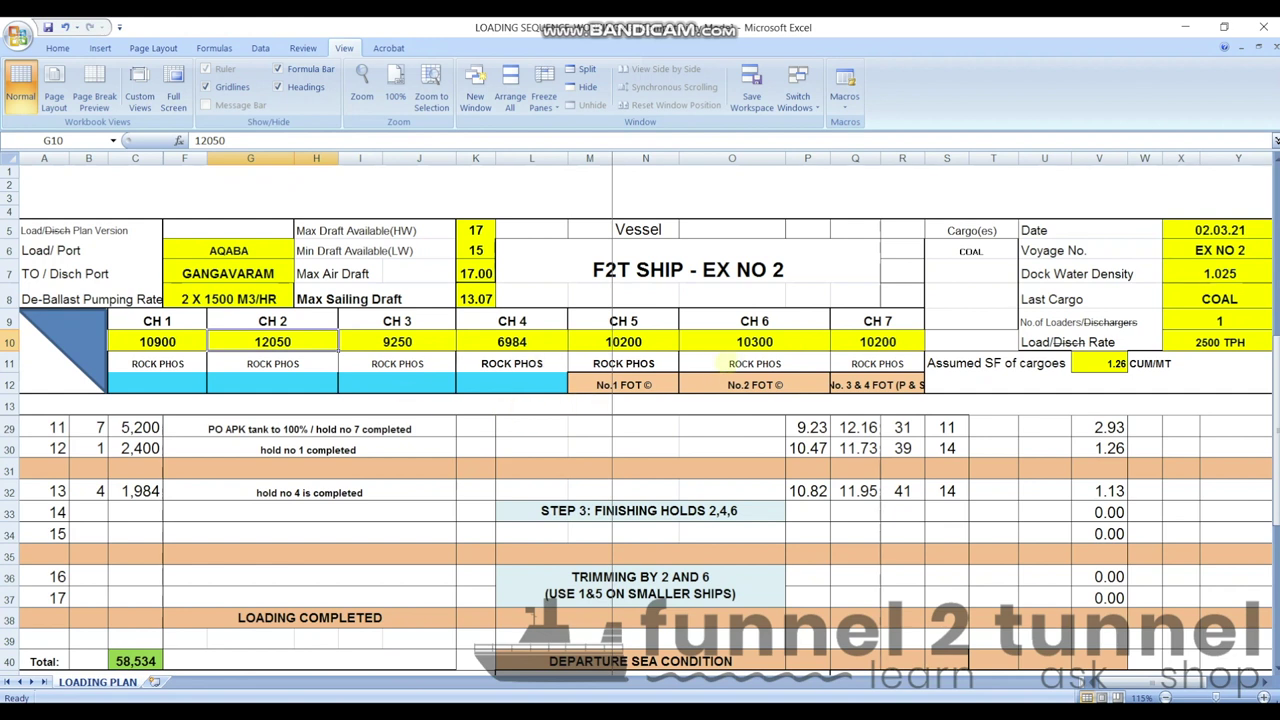
{"action": "left_click", "coordinate": [752, 341]}
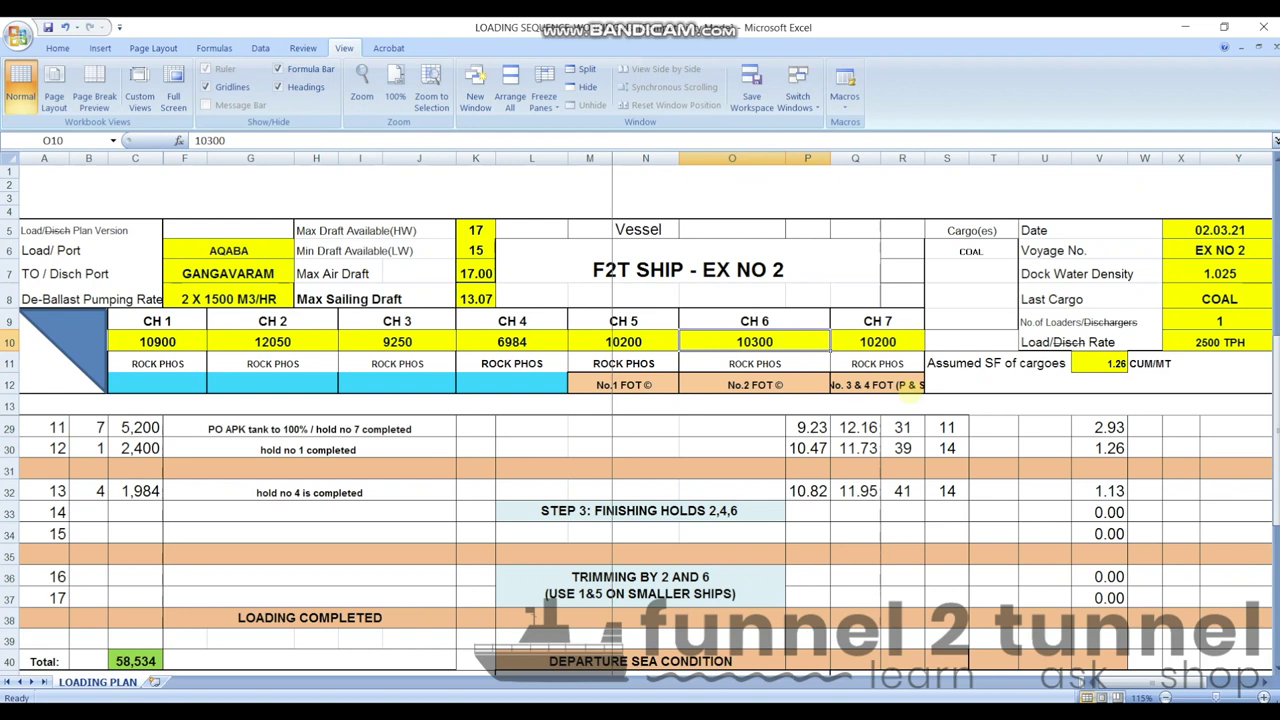
{"action": "left_click", "coordinate": [272, 341]}
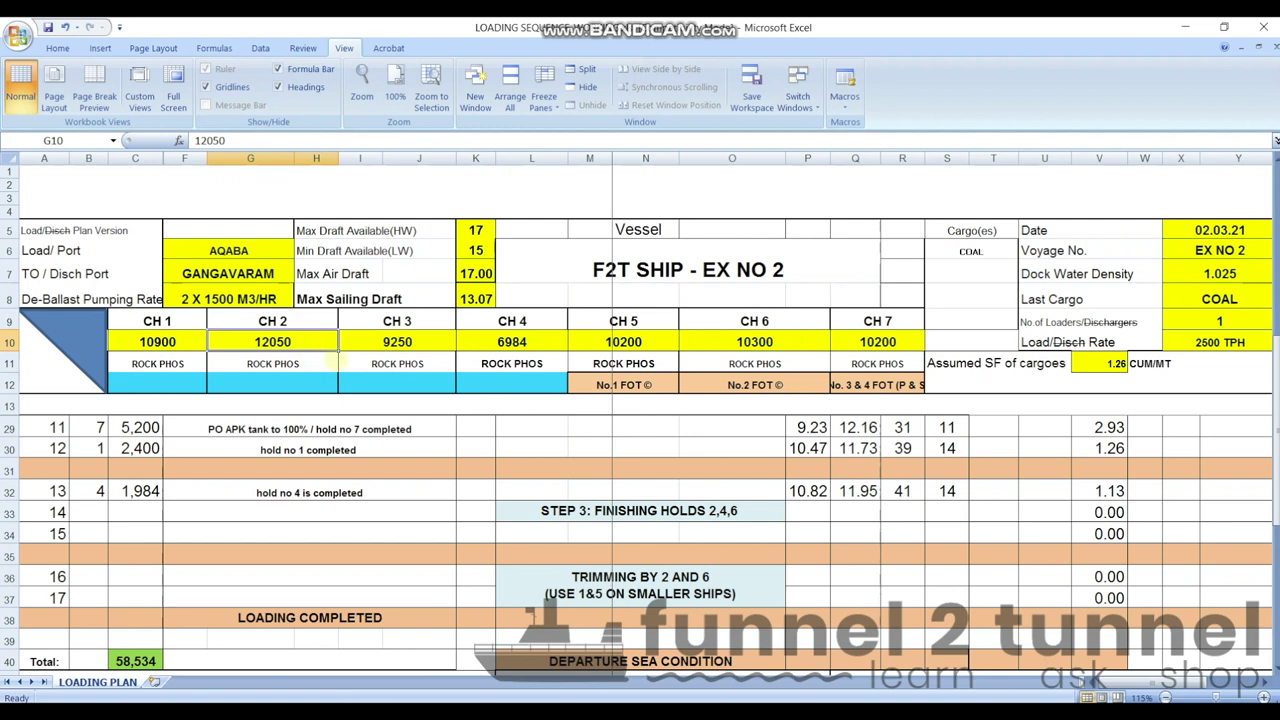
{"action": "left_click", "coordinate": [762, 342]}
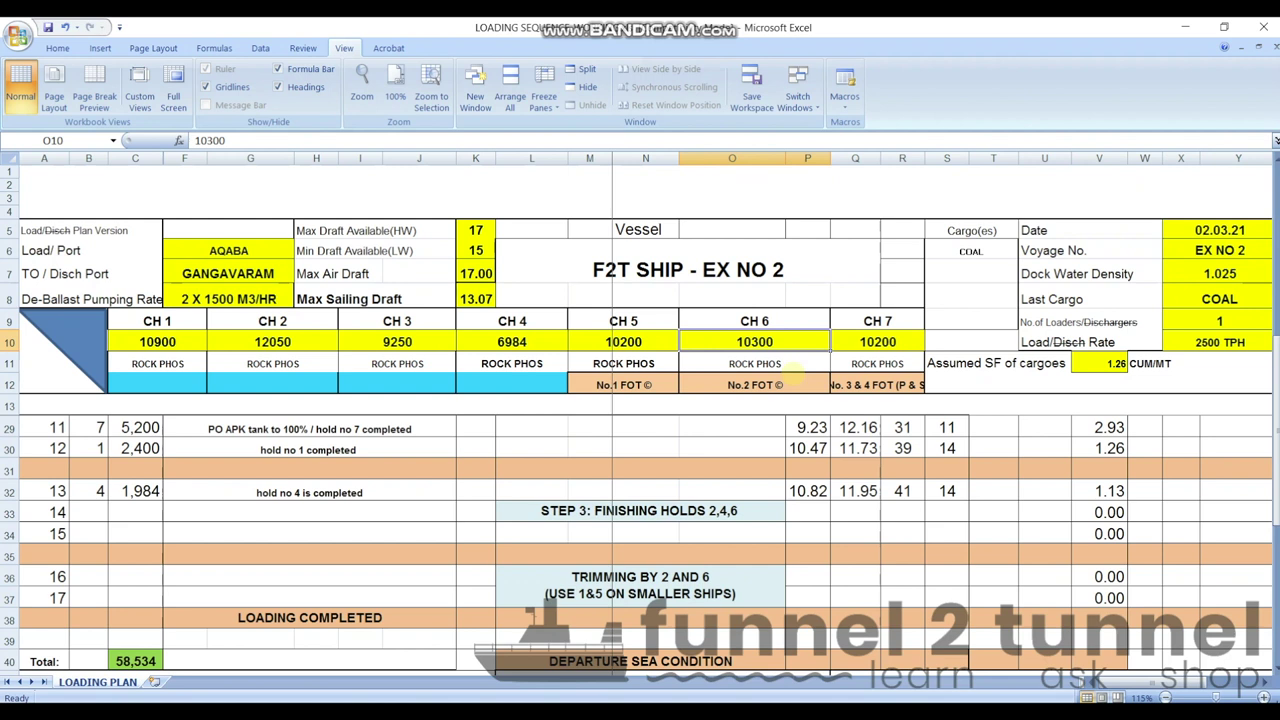
{"action": "left_click", "coordinate": [279, 341]}
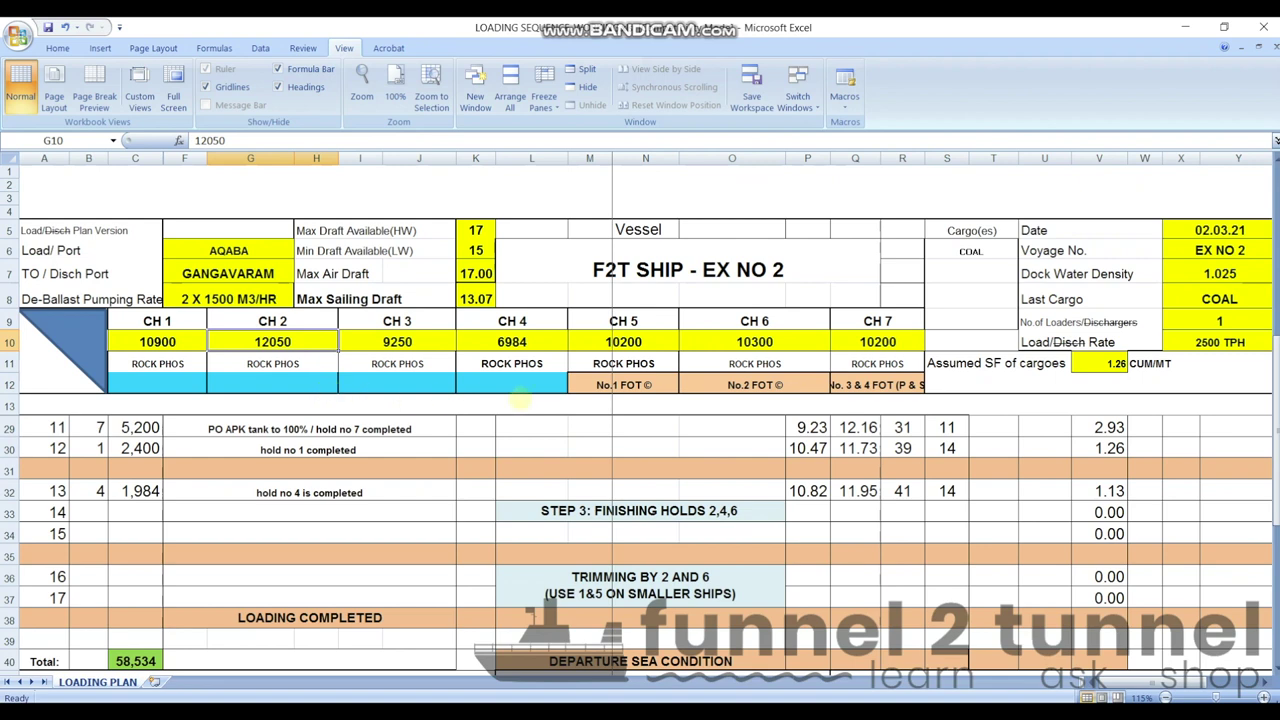
{"action": "left_click", "coordinate": [766, 342]}
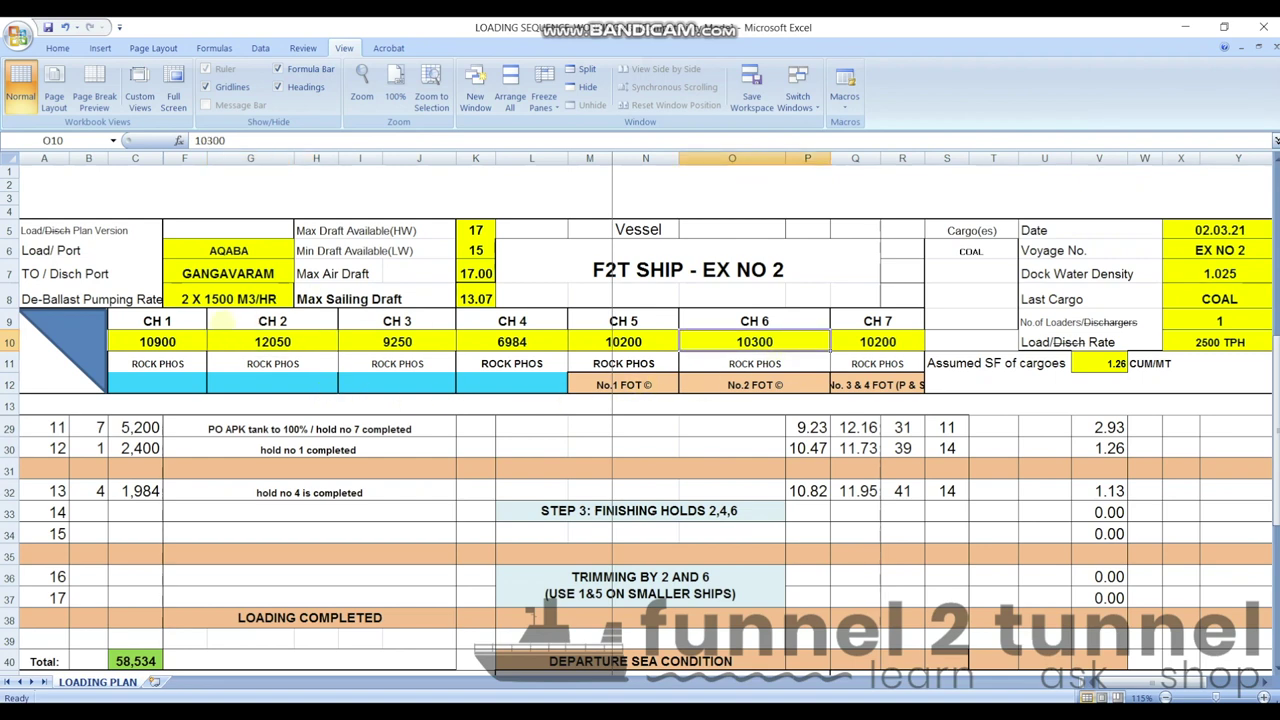
Step: Assign hold 6 to pour 14 and hold 2 to pour 15 in the Step 3 rows
{"action": "scroll", "coordinate": [338, 534], "scroll_direction": "down", "scroll_amount": 3}
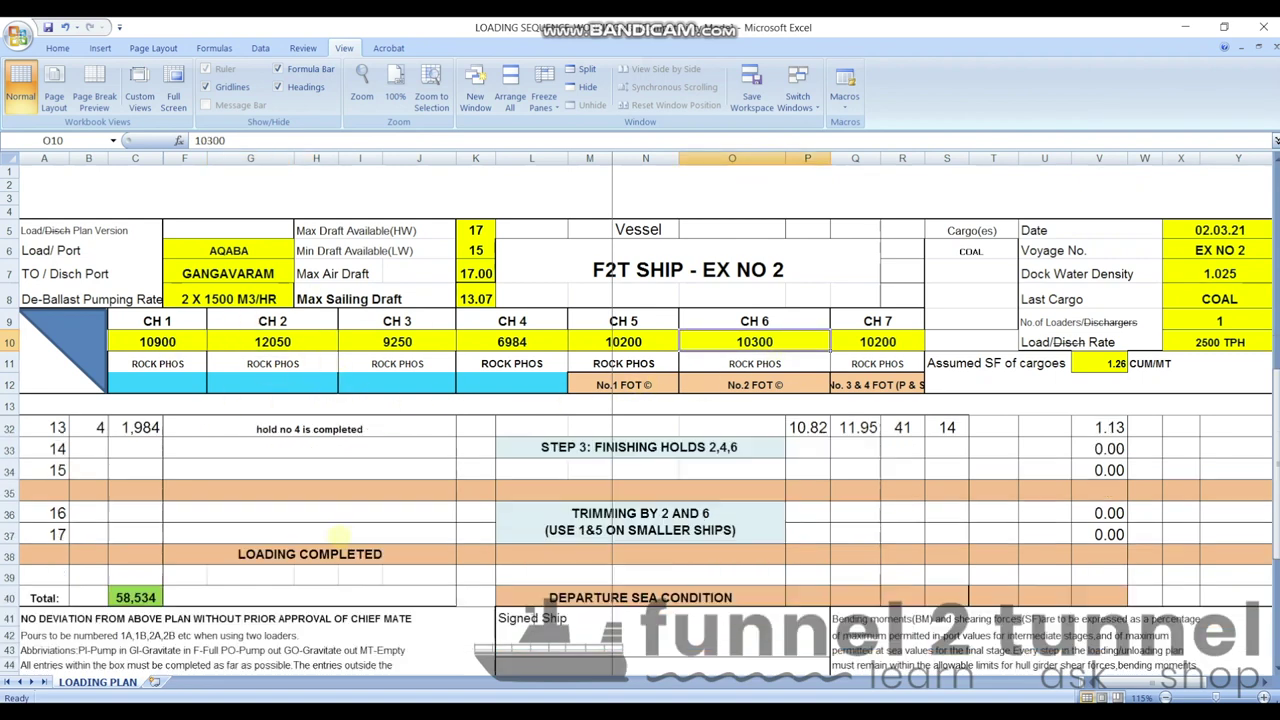
{"action": "scroll", "coordinate": [288, 540], "scroll_direction": "up", "scroll_amount": 1}
{"action": "scroll", "coordinate": [288, 540], "scroll_direction": "up", "scroll_amount": 1}
{"action": "left_click", "coordinate": [100, 512]}
{"action": "type", "text": "2"}
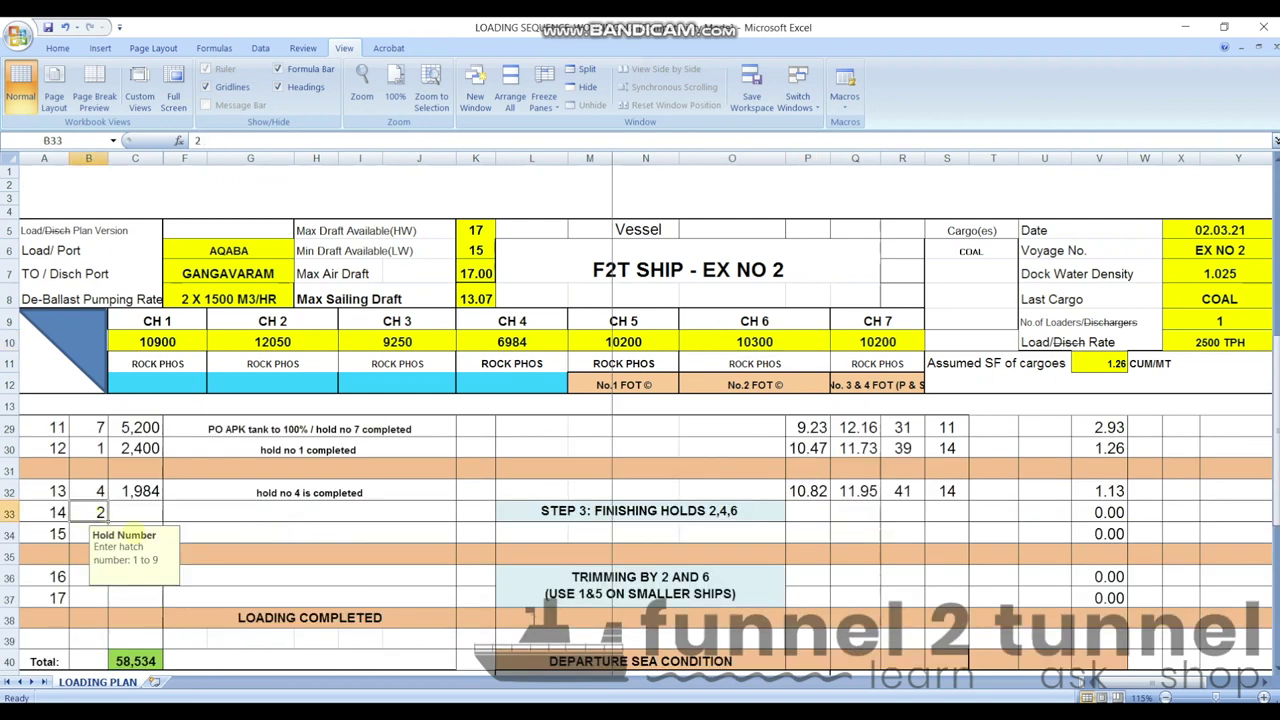
{"action": "key", "text": "BackSpace"}
{"action": "type", "text": "6"}
{"action": "key", "text": "Return"}
{"action": "type", "text": "2"}
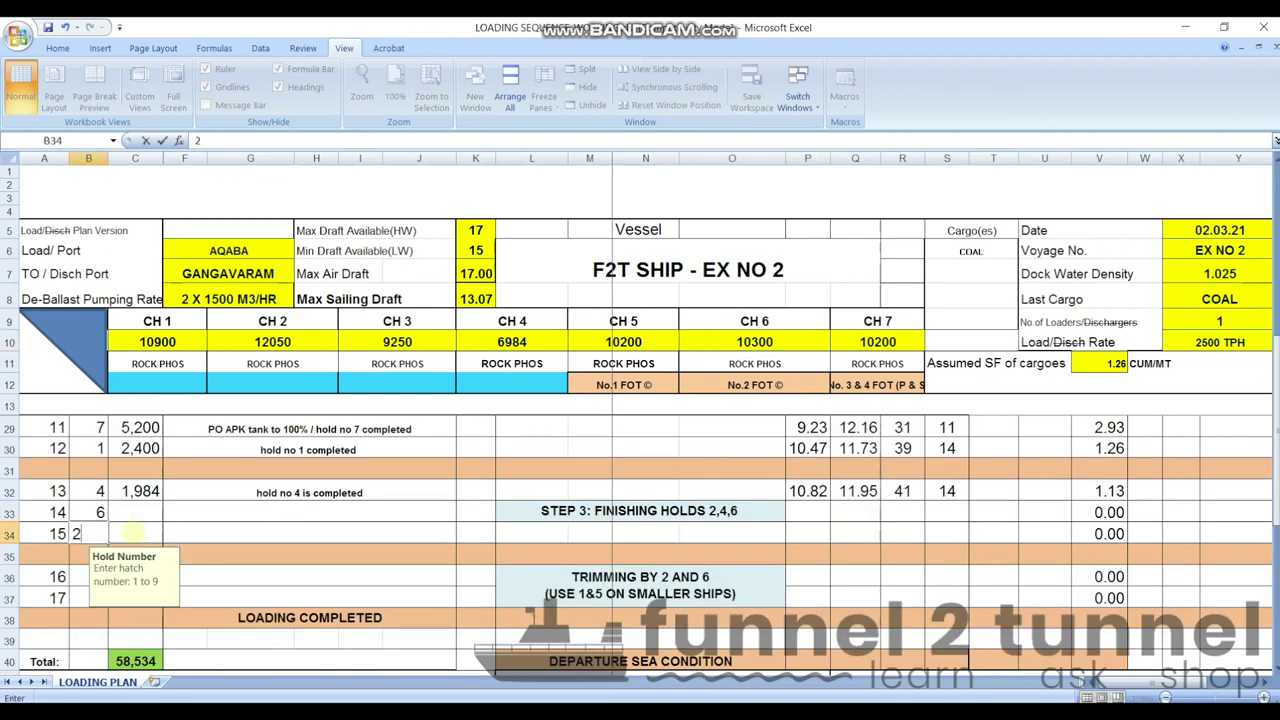
{"action": "key", "text": "Return"}
Step: Check the planned totals of holds 2 and 6, and set the No.6 cargo hold weight in OEC LOAD-MASTER to 9100 tonnes
{"action": "left_click", "coordinate": [133, 533]}
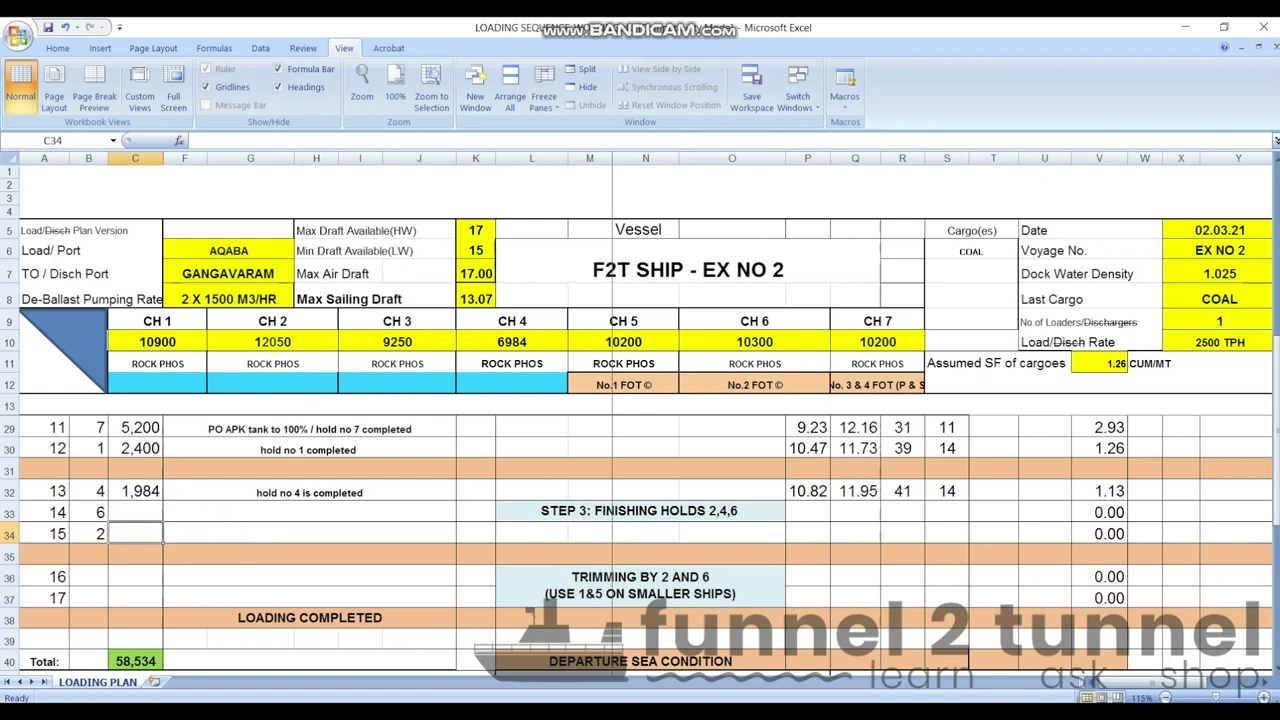
{"action": "left_click", "coordinate": [272, 342]}
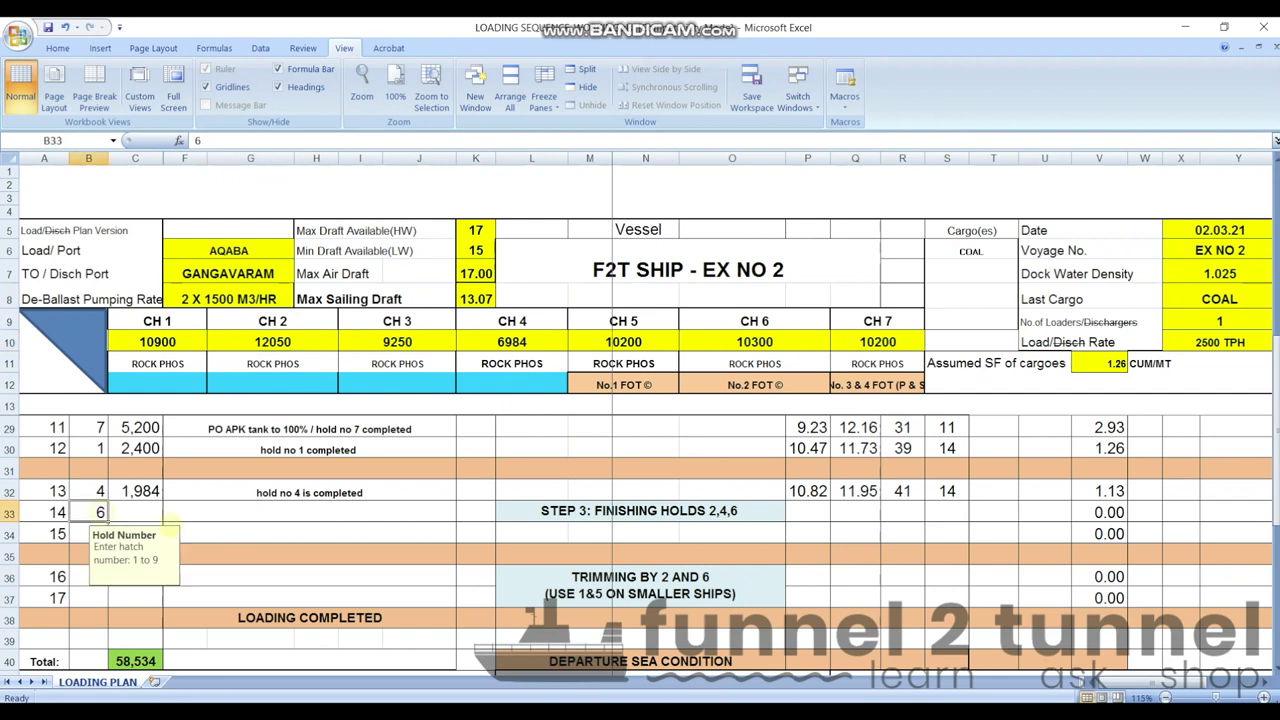
{"action": "left_click", "coordinate": [702, 343]}
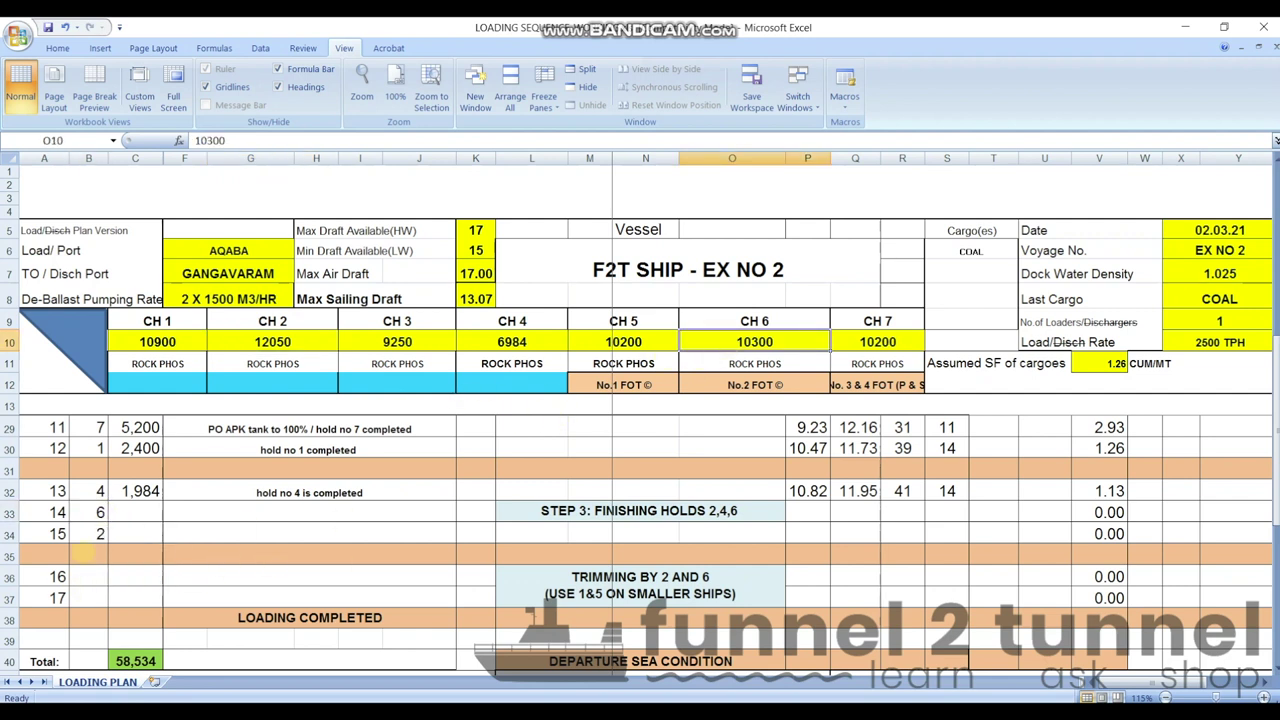
{"action": "left_click", "coordinate": [135, 512]}
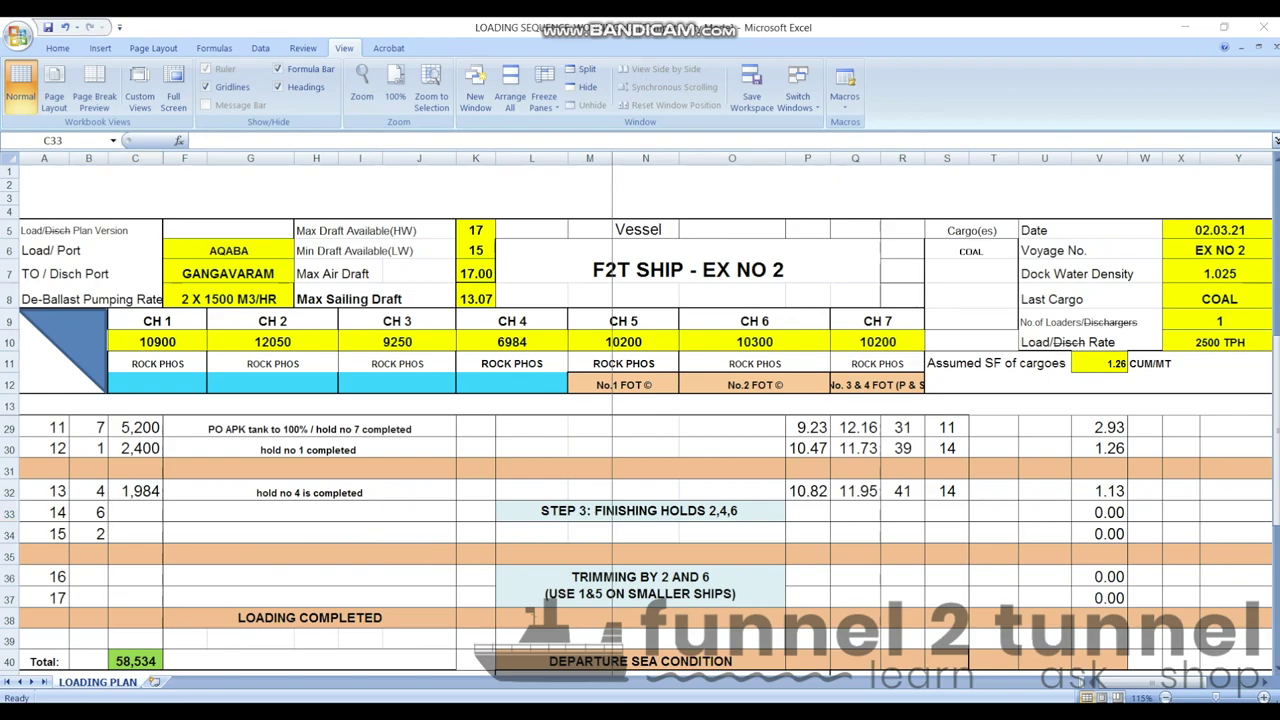
{"action": "key", "text": "alt+Tab"}
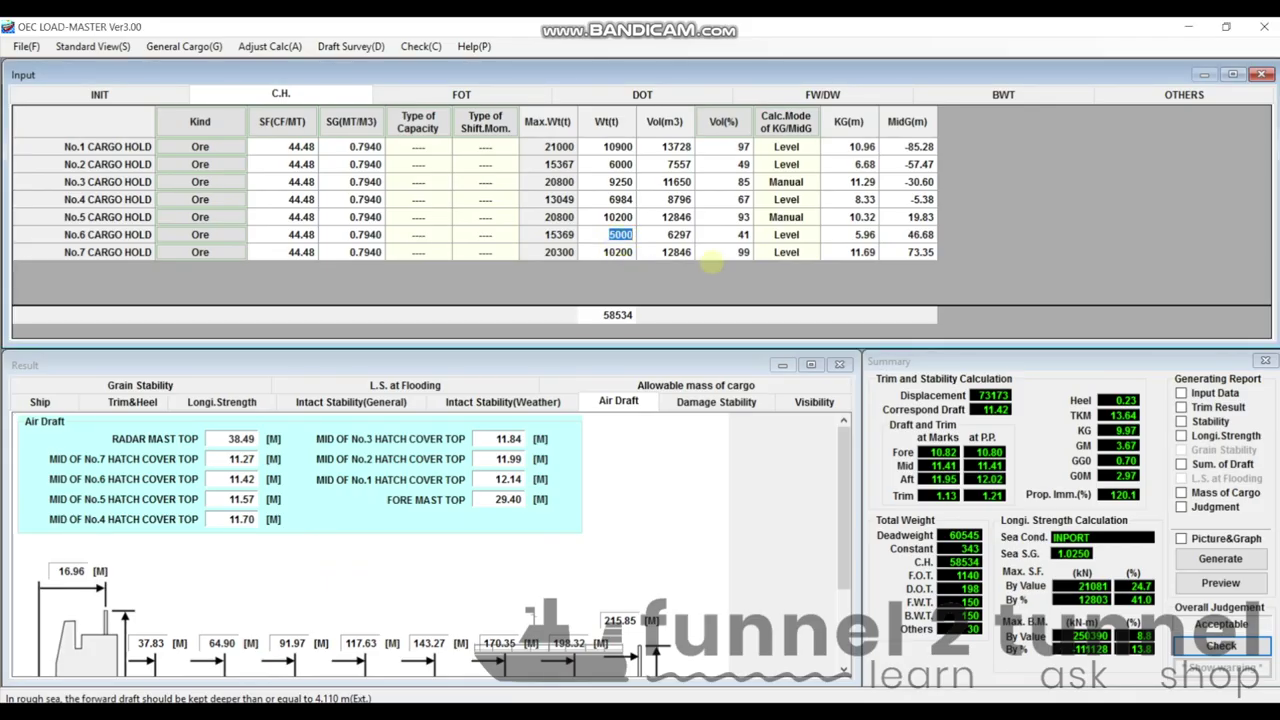
{"action": "type", "text": "9100"}
{"action": "key", "text": "Return"}
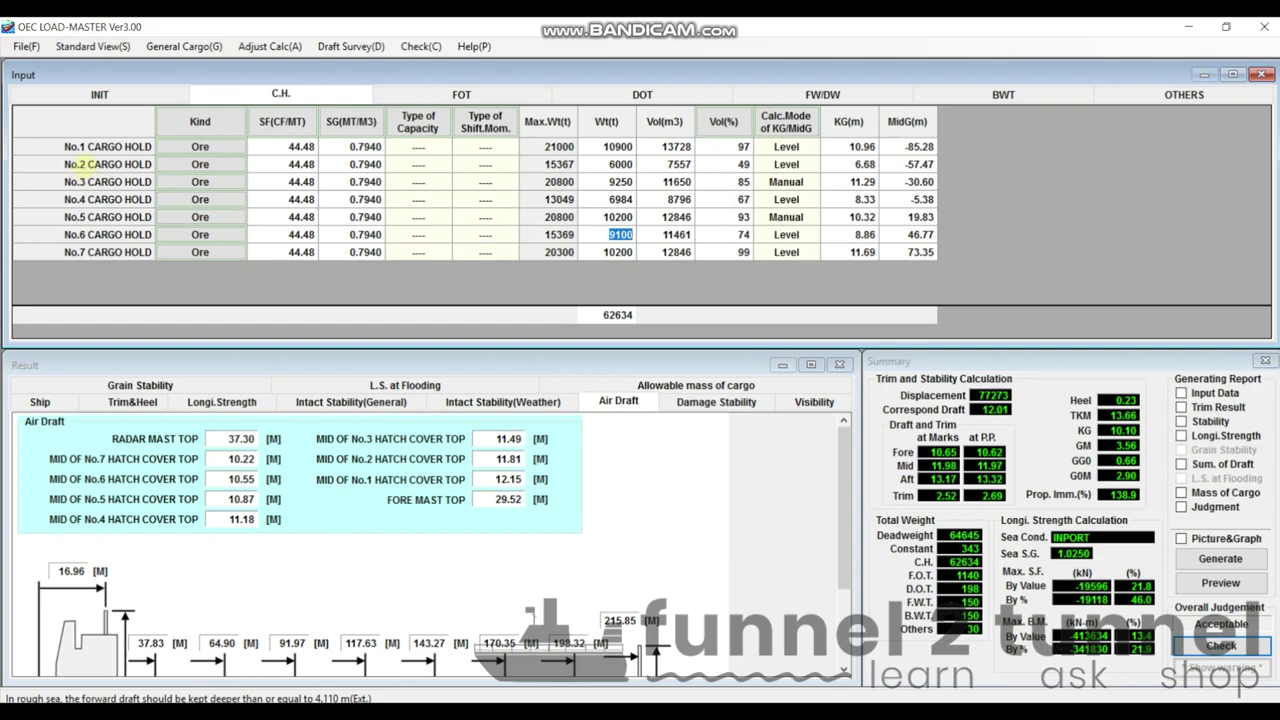
Step: In the Excel loading plan, enter pour 14's 4,100 tonnes, forward draft 10.65, aft draft 13.17, maximum SF 46 and BM 22
{"action": "left_click", "coordinate": [923, 488]}
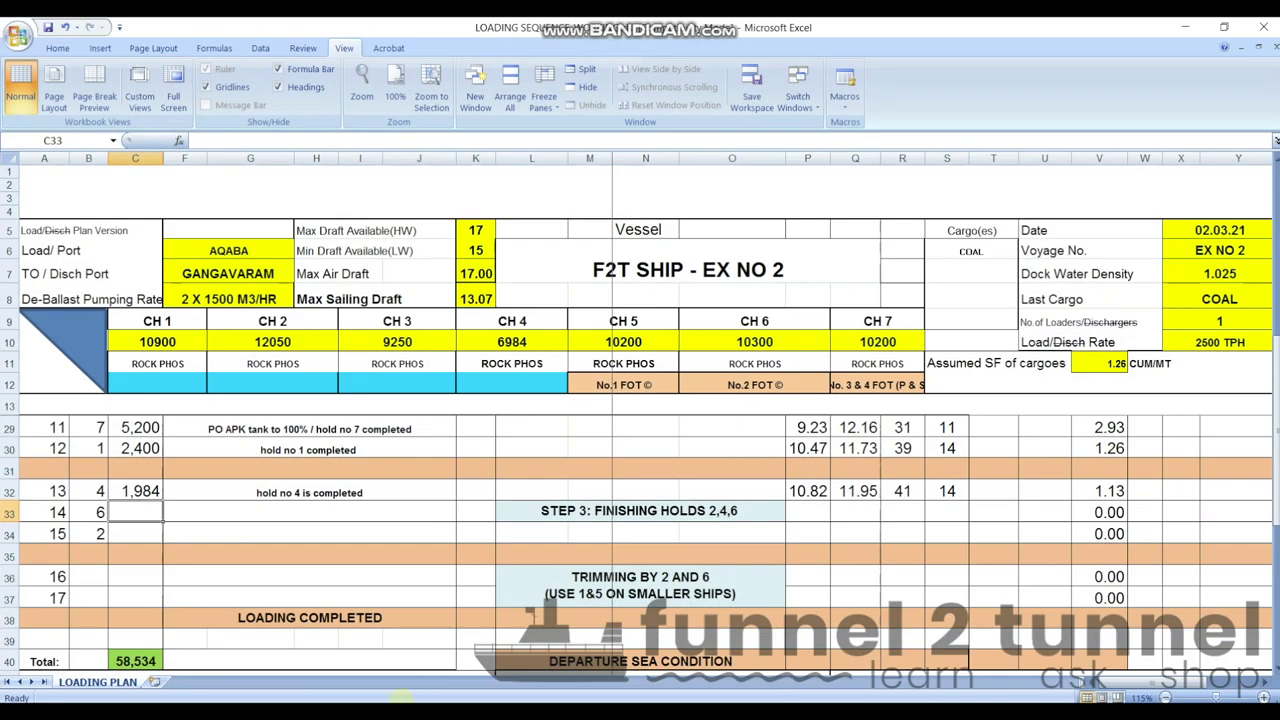
{"action": "type", "text": "4100"}
{"action": "left_click", "coordinate": [808, 512]}
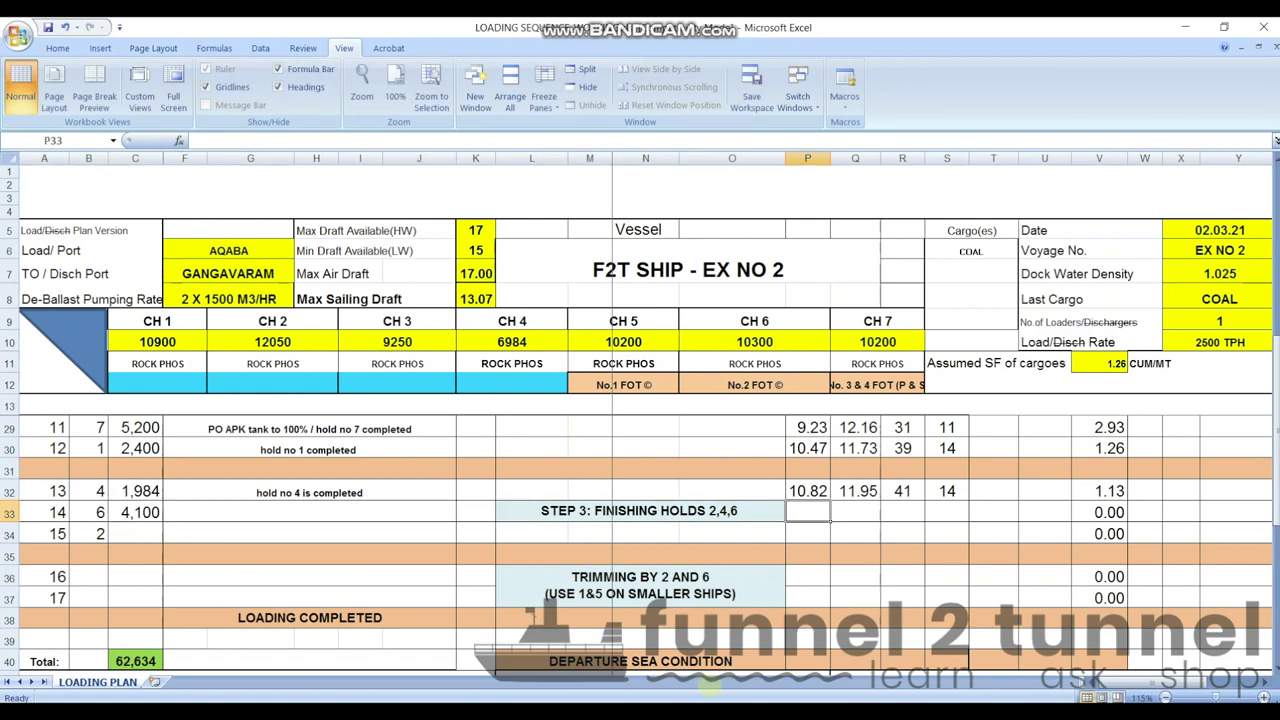
{"action": "type", "text": "10.65"}
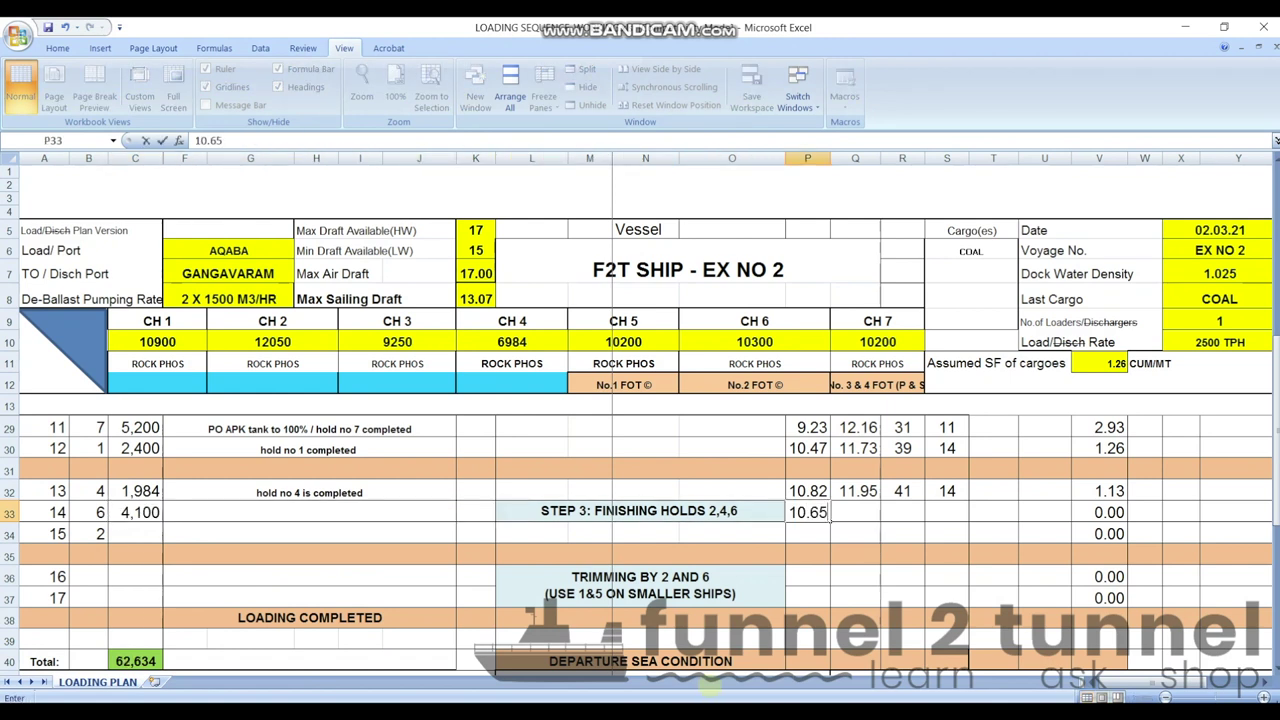
{"action": "key", "text": "Tab"}
{"action": "type", "text": "13.17"}
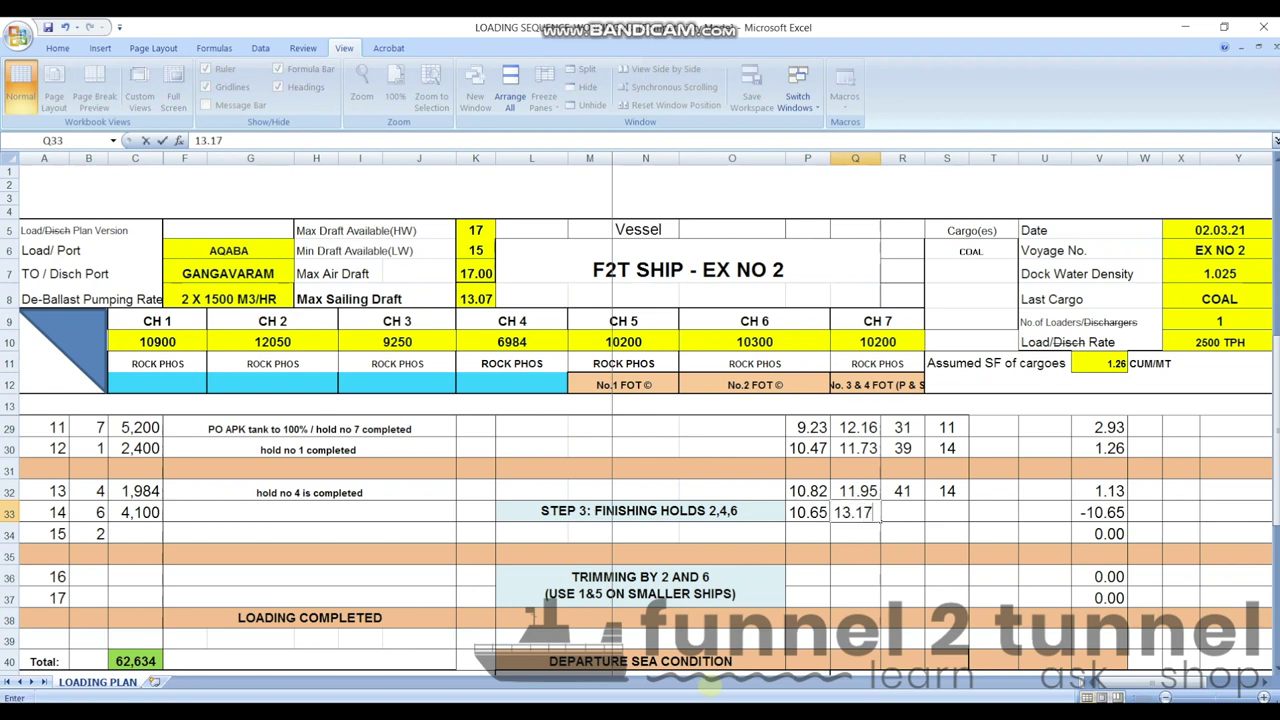
{"action": "key", "text": "Tab"}
{"action": "type", "text": "46"}
{"action": "key", "text": "Tab"}
{"action": "type", "text": "22"}
{"action": "key", "text": "Return"}
{"action": "left_click", "coordinate": [135, 534]}
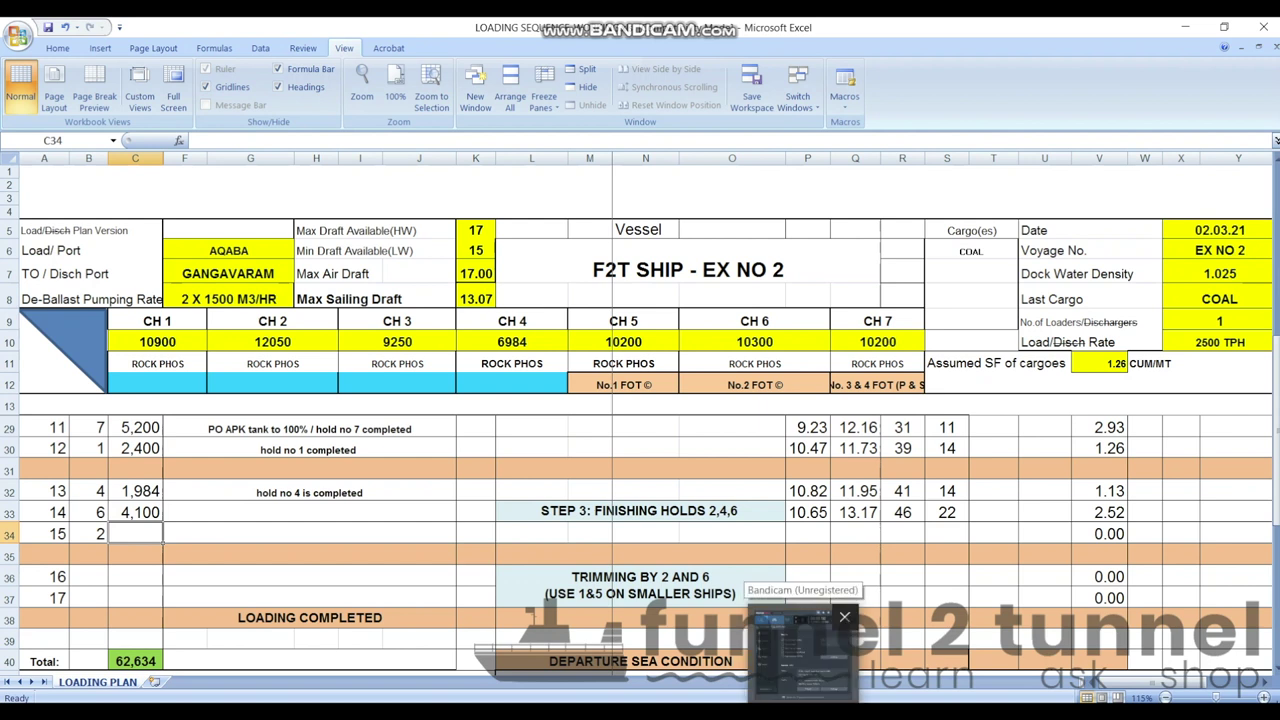
{"action": "left_click", "coordinate": [1048, 535]}
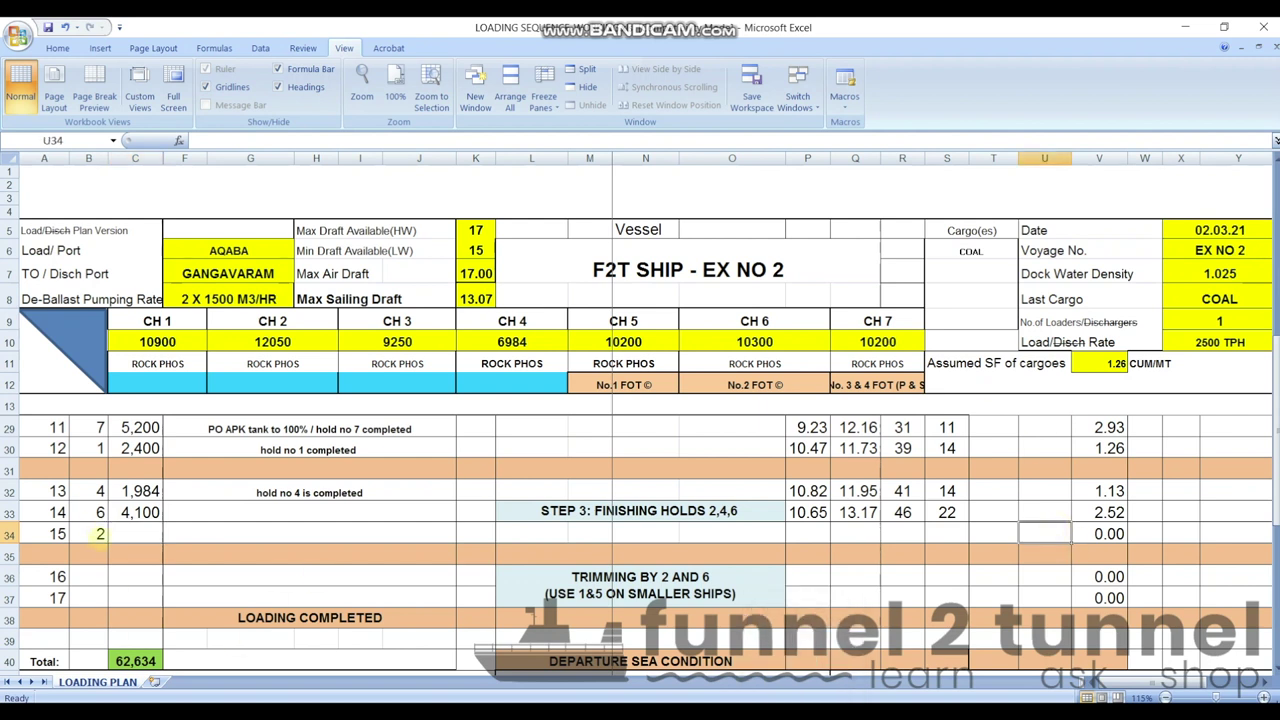
Step: Enter 4,850 tonnes as the cargo for pour 15 into hold 2
{"action": "left_click", "coordinate": [100, 534]}
{"action": "left_click", "coordinate": [138, 534]}
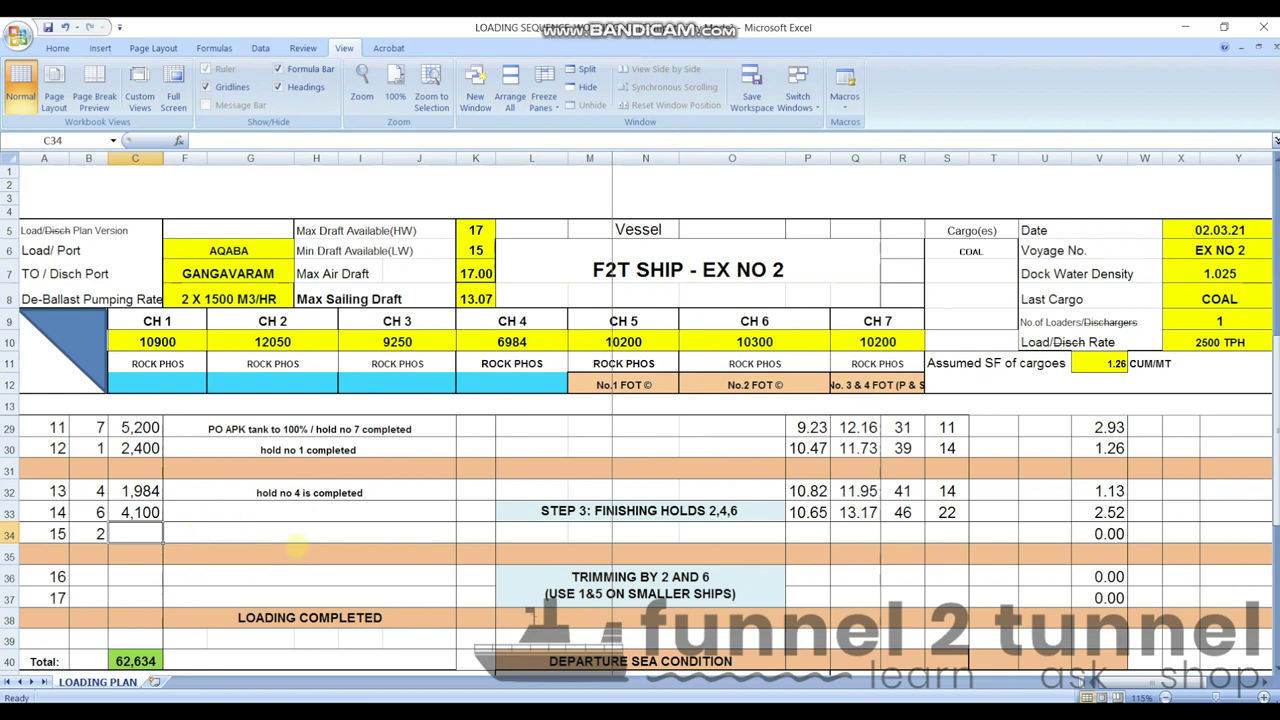
{"action": "type", "text": "4850"}
{"action": "key", "text": "Return"}
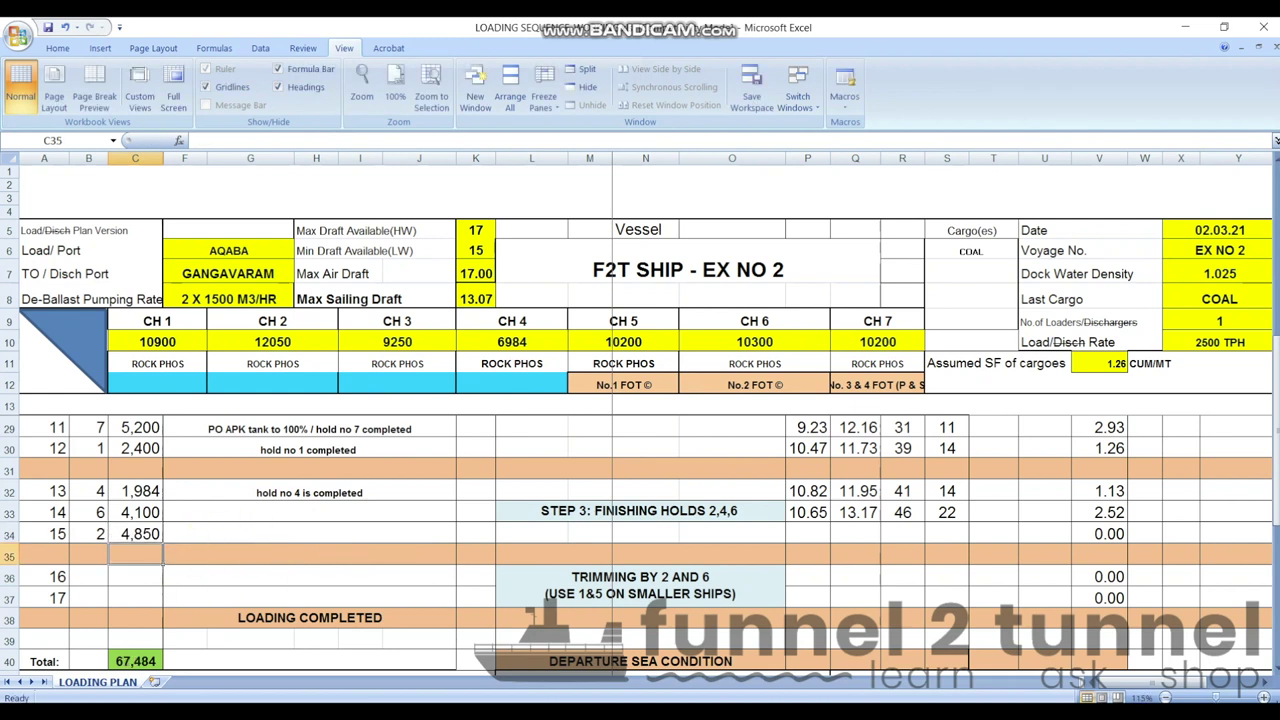
Step: Switch to OEC LOAD-MASTER, set the No.2 cargo hold weight to 10850 tonnes and check the drafts and longitudinal strength
{"action": "key", "text": "alt+Tab"}
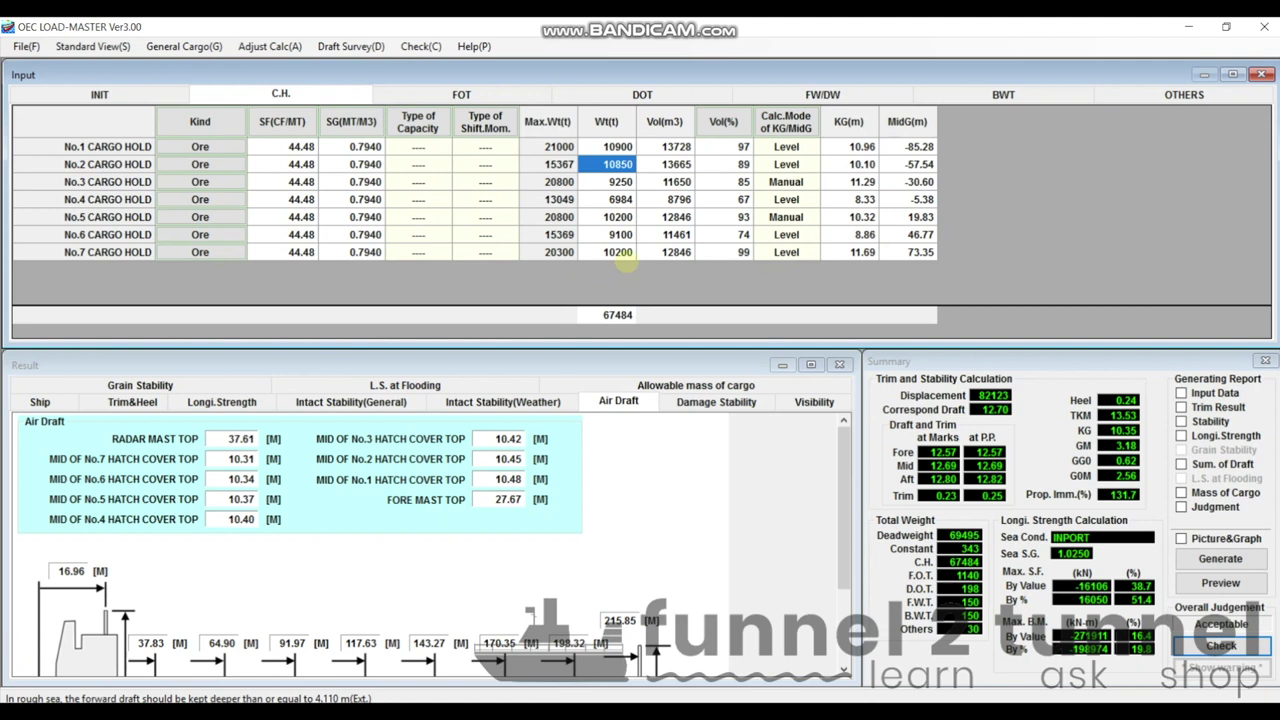
{"action": "left_click", "coordinate": [620, 252]}
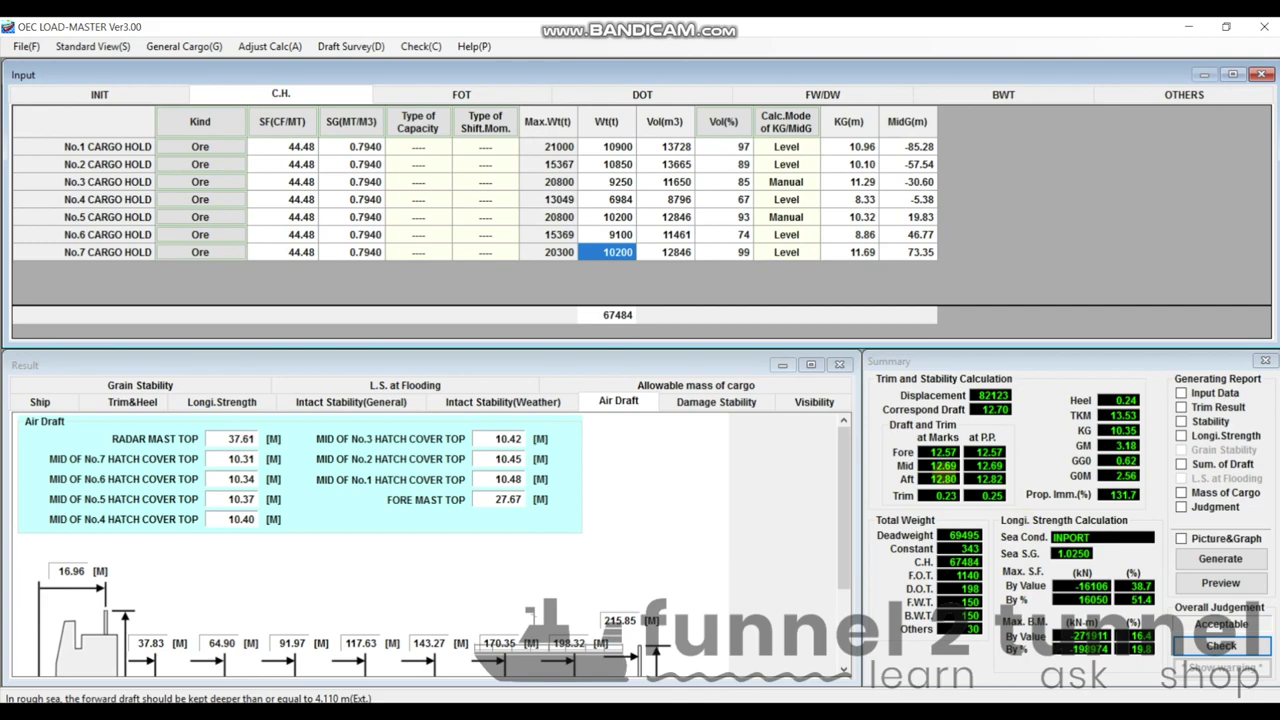
Step: In the Excel loading plan, record pour 15's forward draft 12.57, aft draft 12.80, maximum SF 51 and BM 20, and check its trim
{"action": "key", "text": "alt+Tab"}
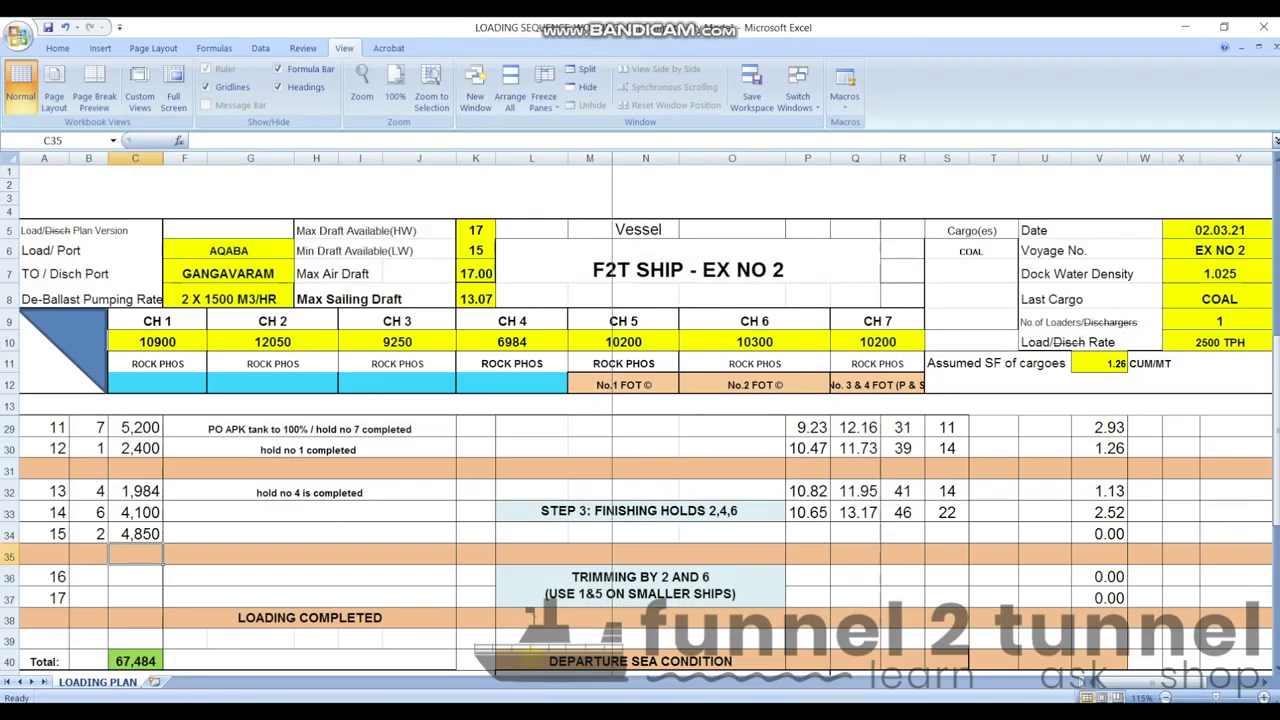
{"action": "type", "text": "12.57"}
{"action": "key", "text": "Tab"}
{"action": "type", "text": "12.80"}
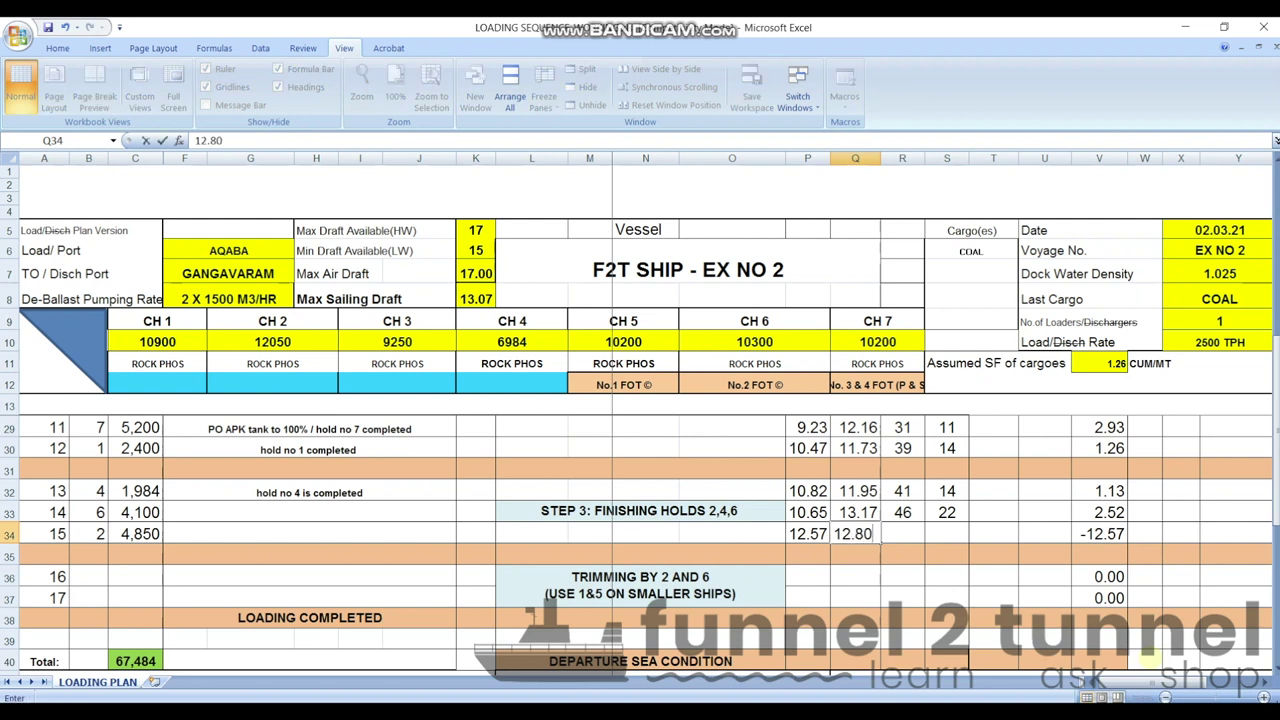
{"action": "key", "text": "Tab"}
{"action": "type", "text": "51"}
{"action": "key", "text": "Tab"}
{"action": "type", "text": "20"}
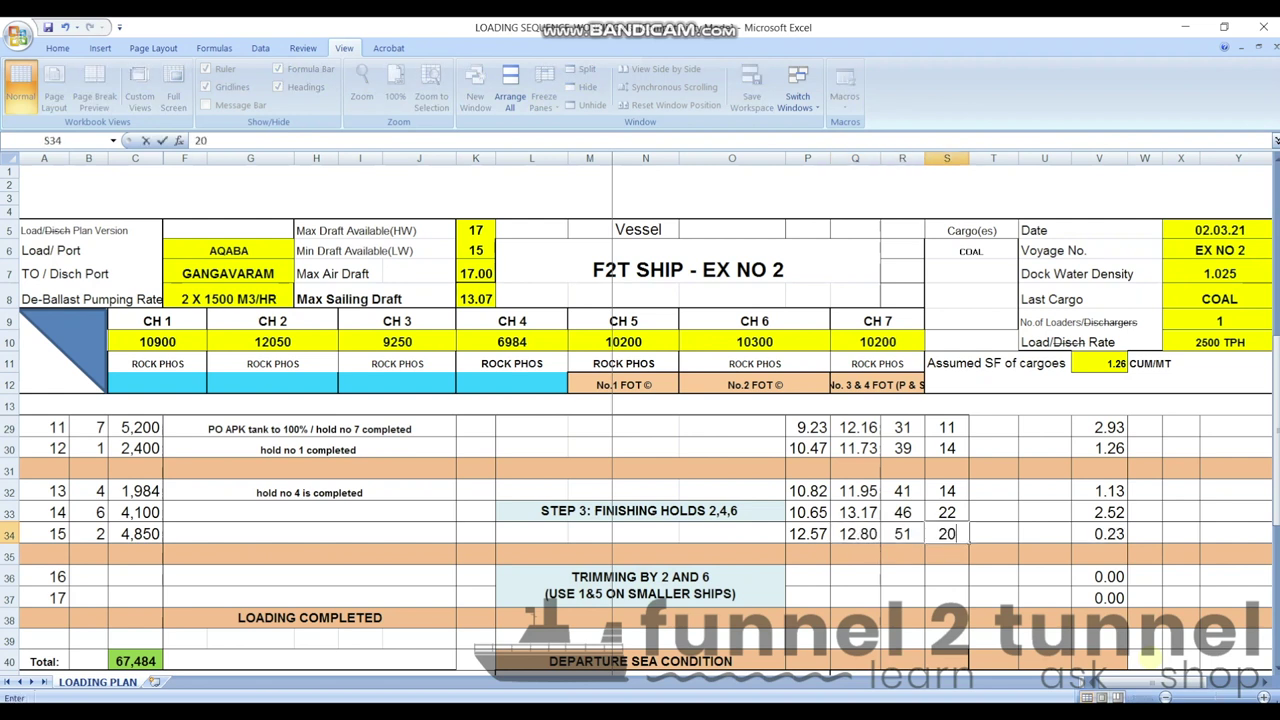
{"action": "key", "text": "Down"}
{"action": "left_click", "coordinate": [1030, 530]}
{"action": "left_click", "coordinate": [1100, 534]}
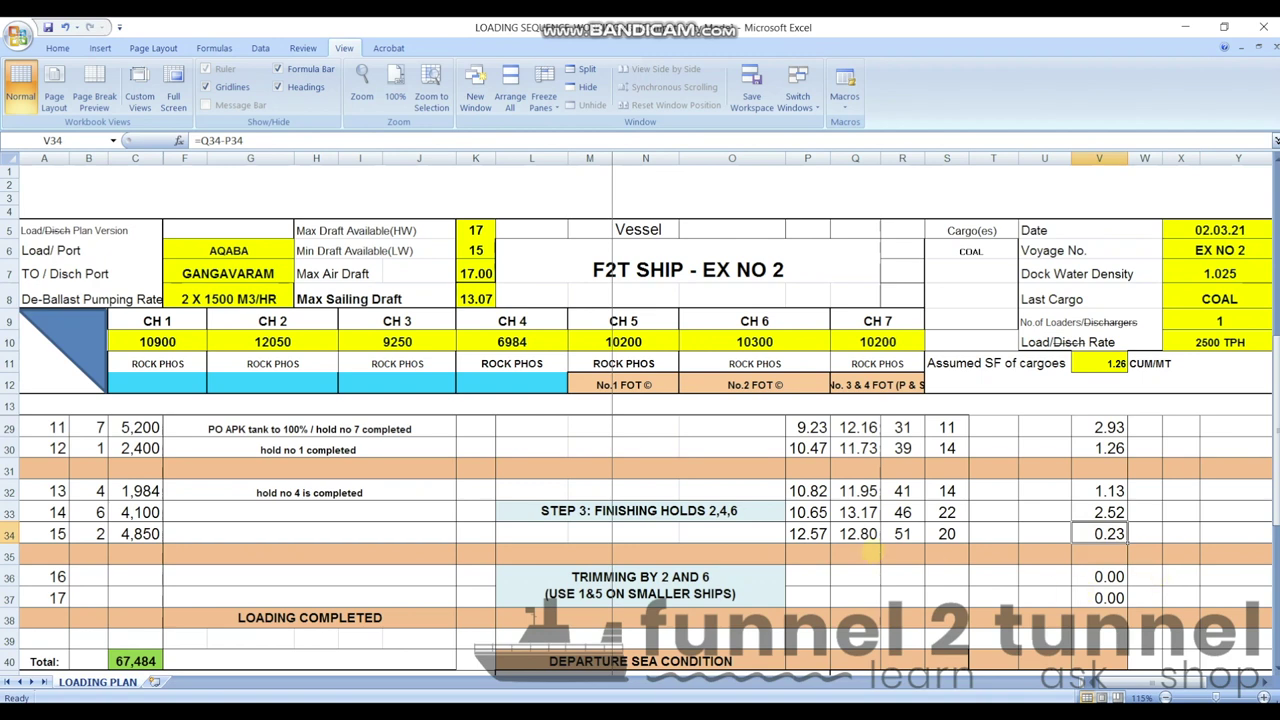
Step: Assign hold 6 to pour 16 and hold 2 to pour 17 in the trimming rows
{"action": "scroll", "coordinate": [88, 527], "scroll_direction": "down", "scroll_amount": 1}
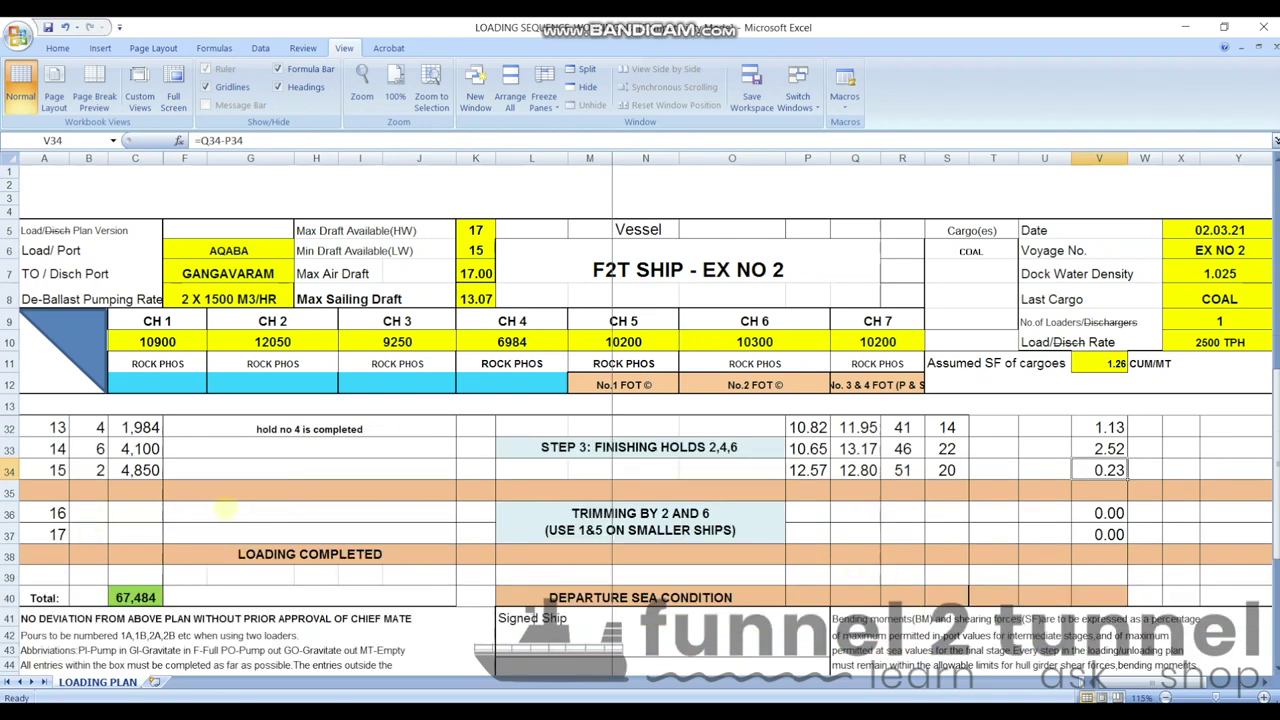
{"action": "left_click", "coordinate": [225, 535]}
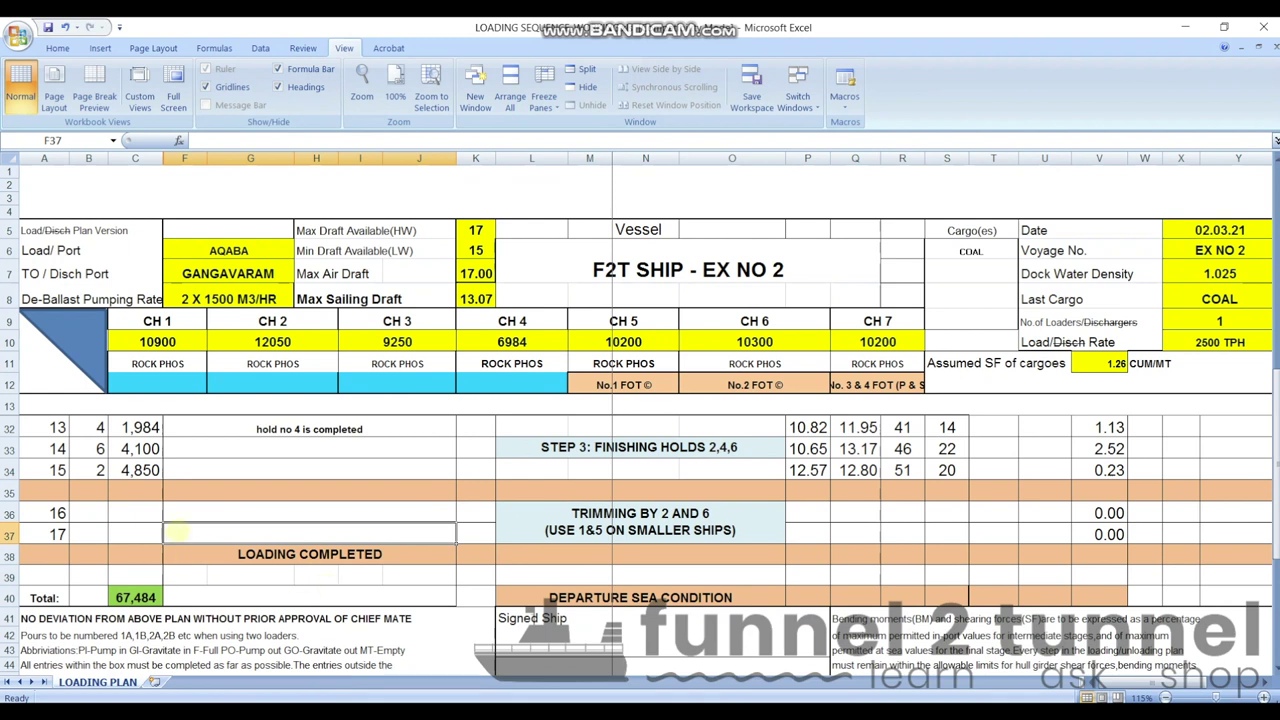
{"action": "left_click", "coordinate": [213, 512]}
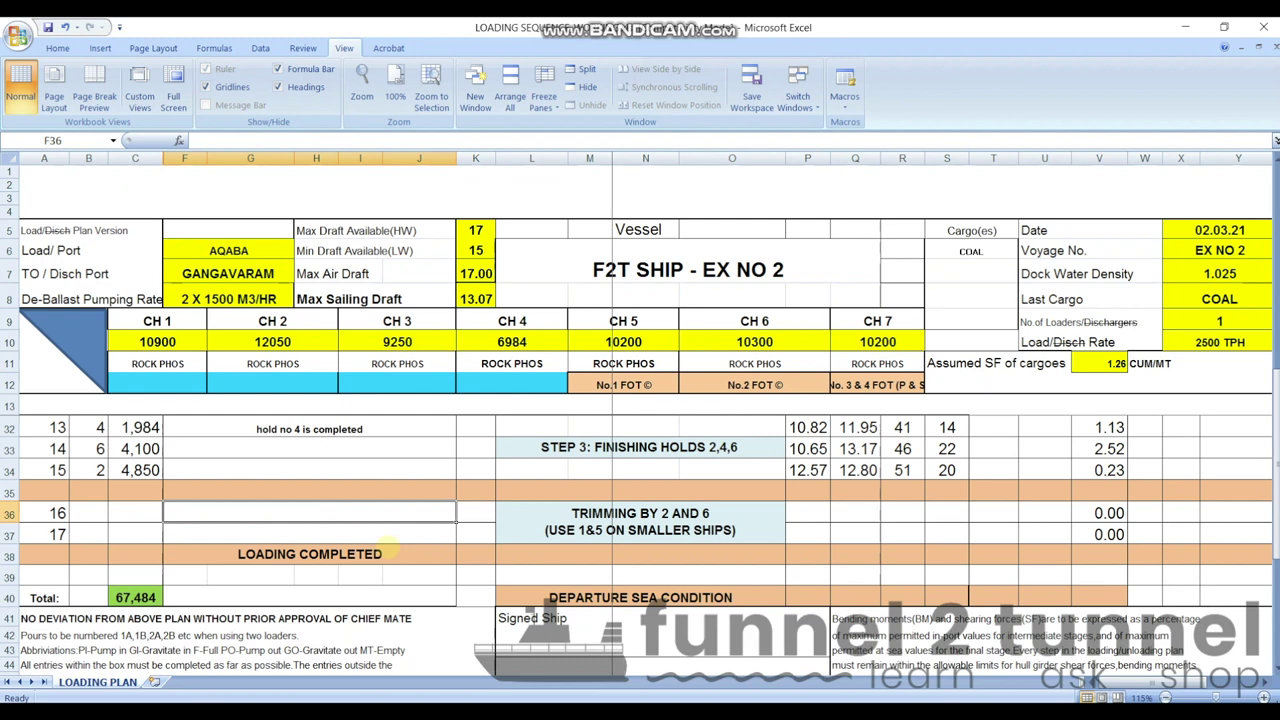
{"action": "left_click", "coordinate": [90, 514]}
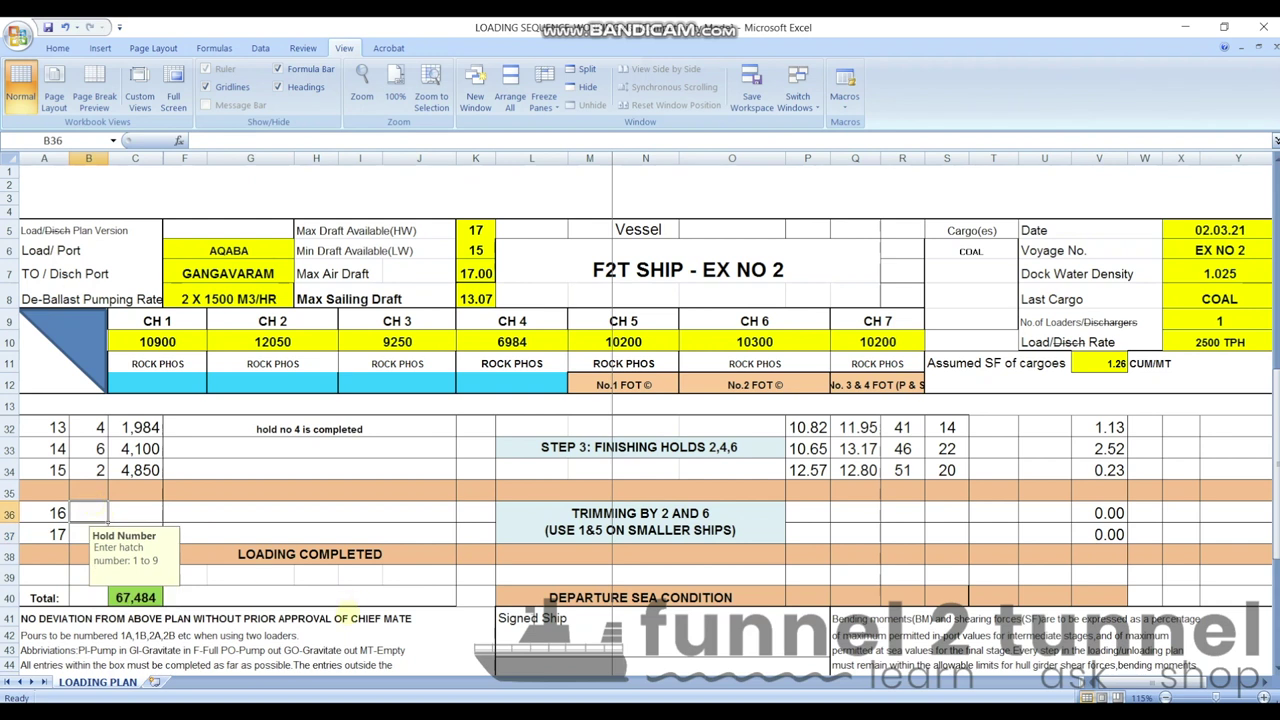
{"action": "type", "text": "6"}
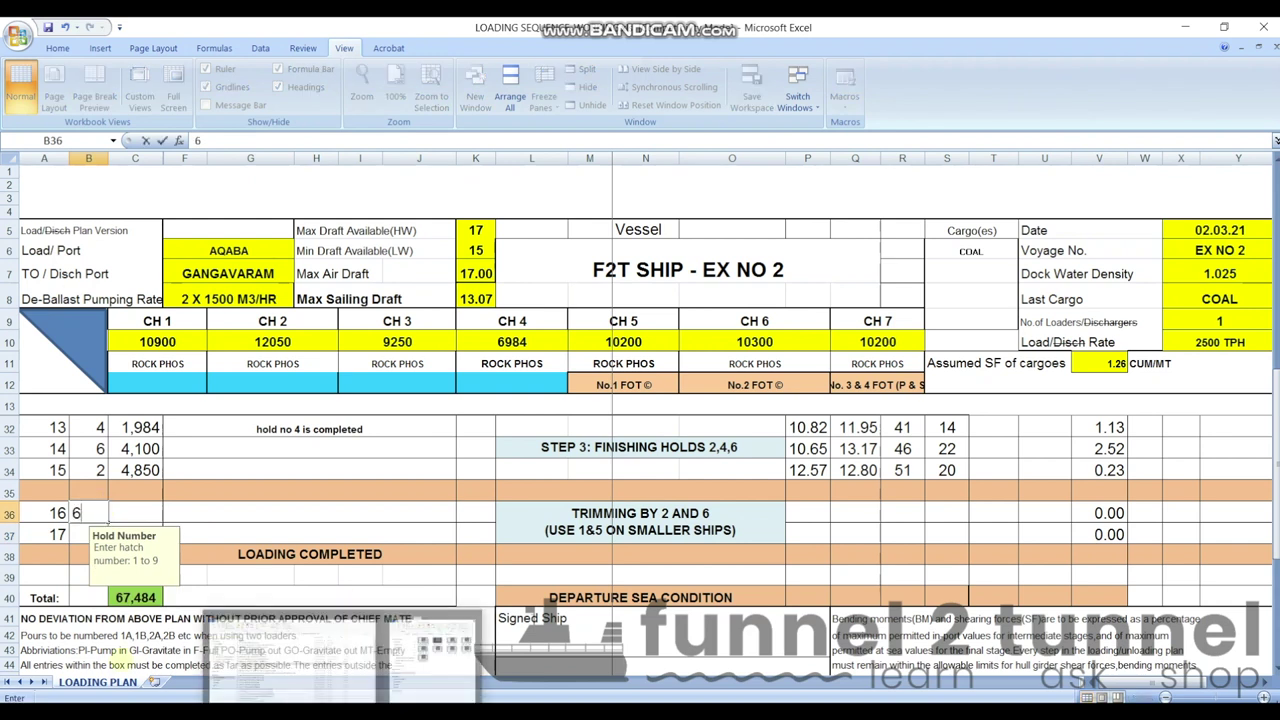
{"action": "key", "text": "Return"}
{"action": "type", "text": "2"}
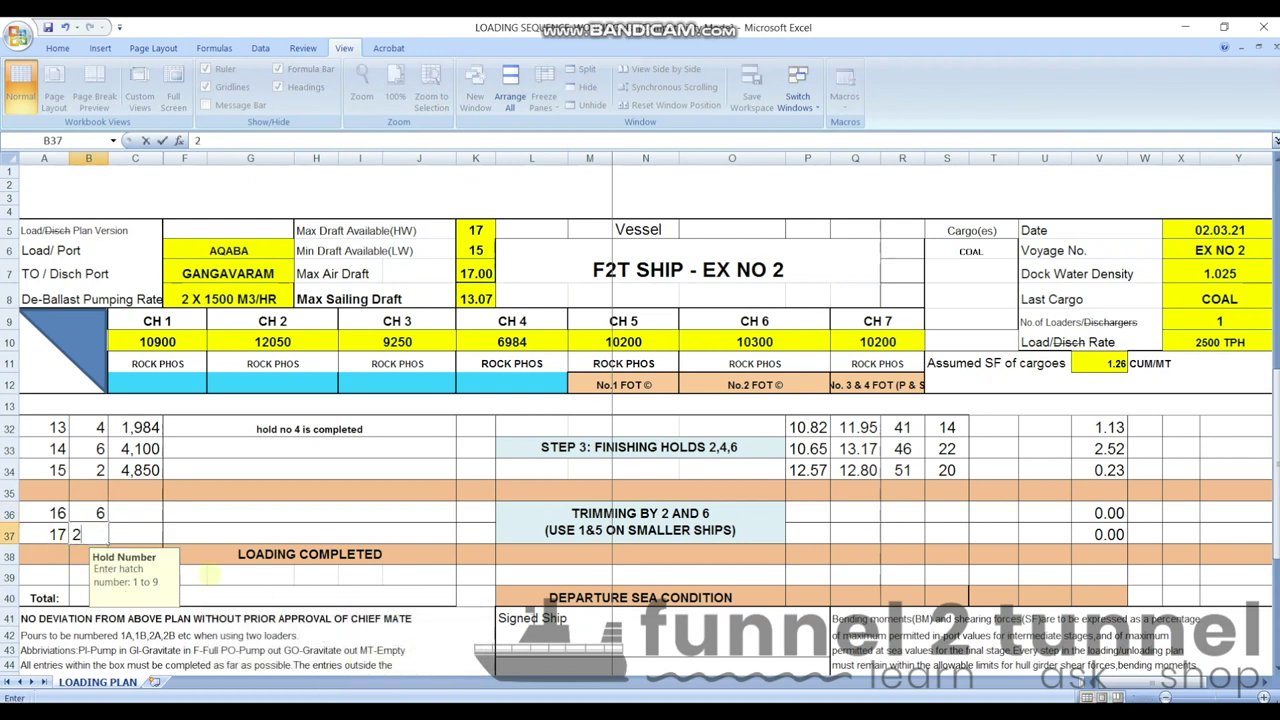
Step: Enter 1,200 tonnes of trimming cargo for each of pours 16 and 17
{"action": "key", "text": "Up"}
{"action": "key", "text": "Right"}
{"action": "type", "text": "1200"}
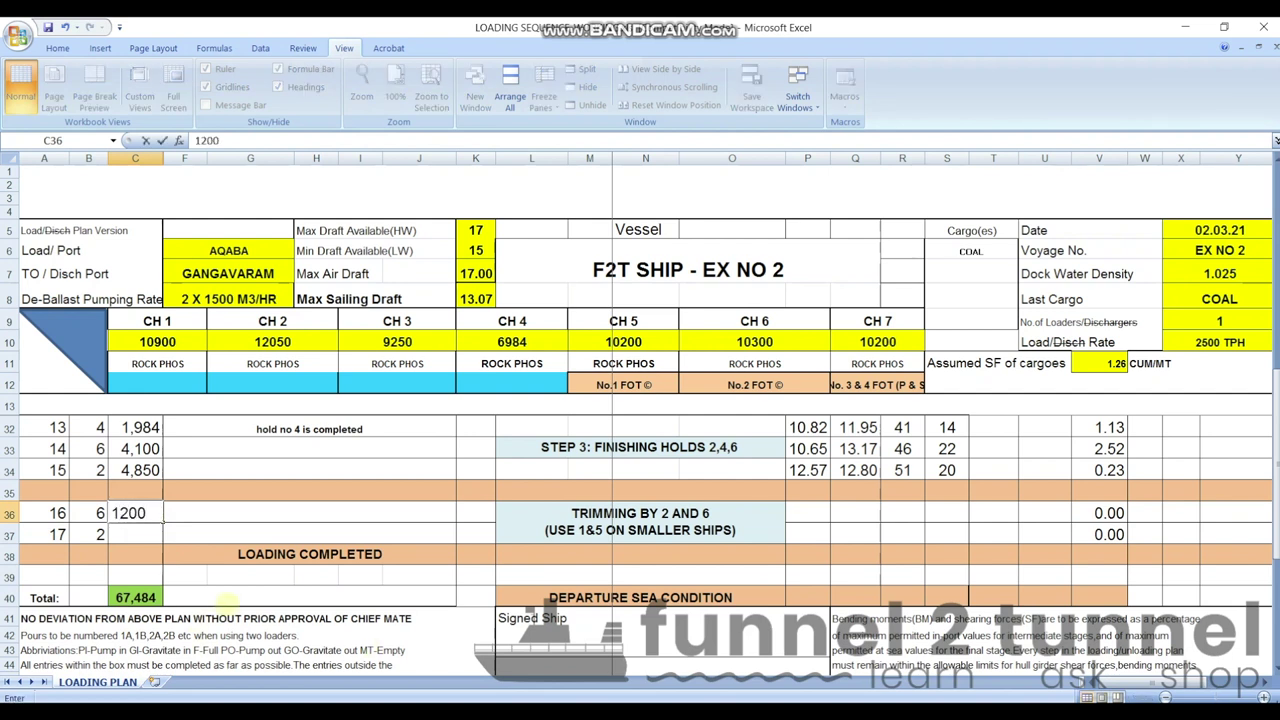
{"action": "key", "text": "Return"}
{"action": "type", "text": "1200"}
{"action": "key", "text": "Return"}
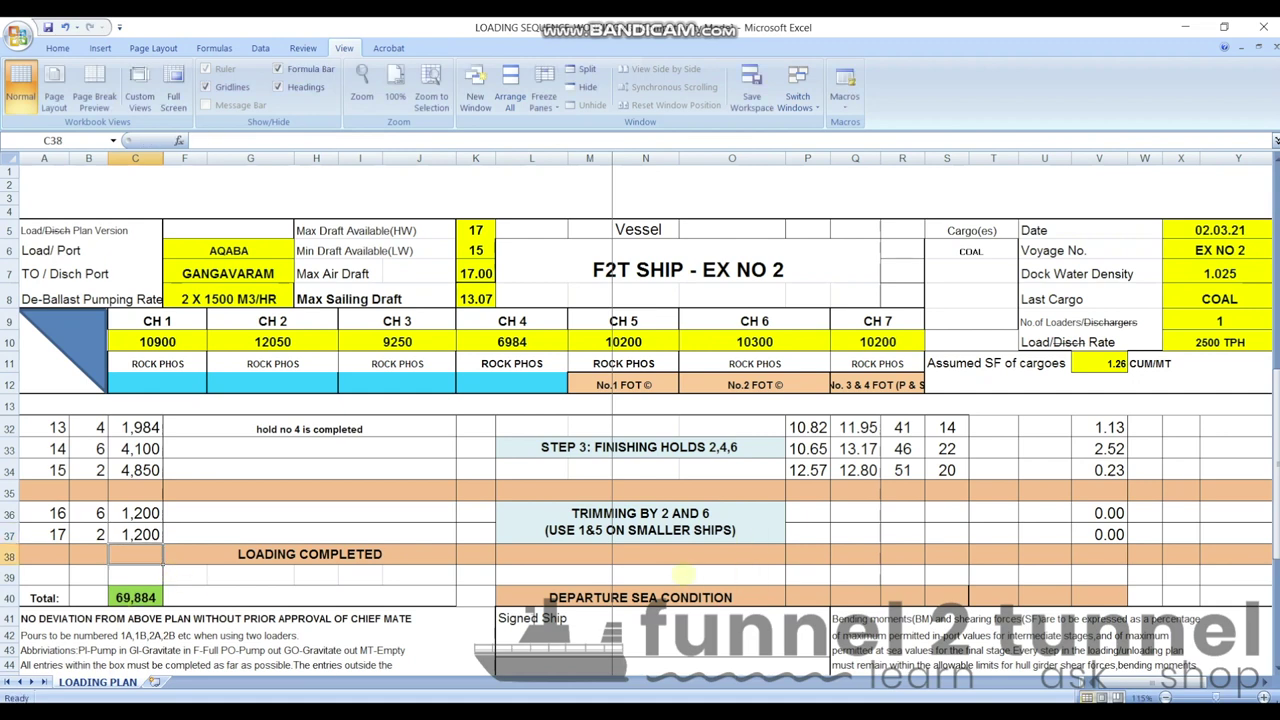
Step: Switch to OEC LOAD-MASTER and set the No.6 cargo hold weight to 10300 tonnes
{"action": "key", "text": "alt+Tab"}
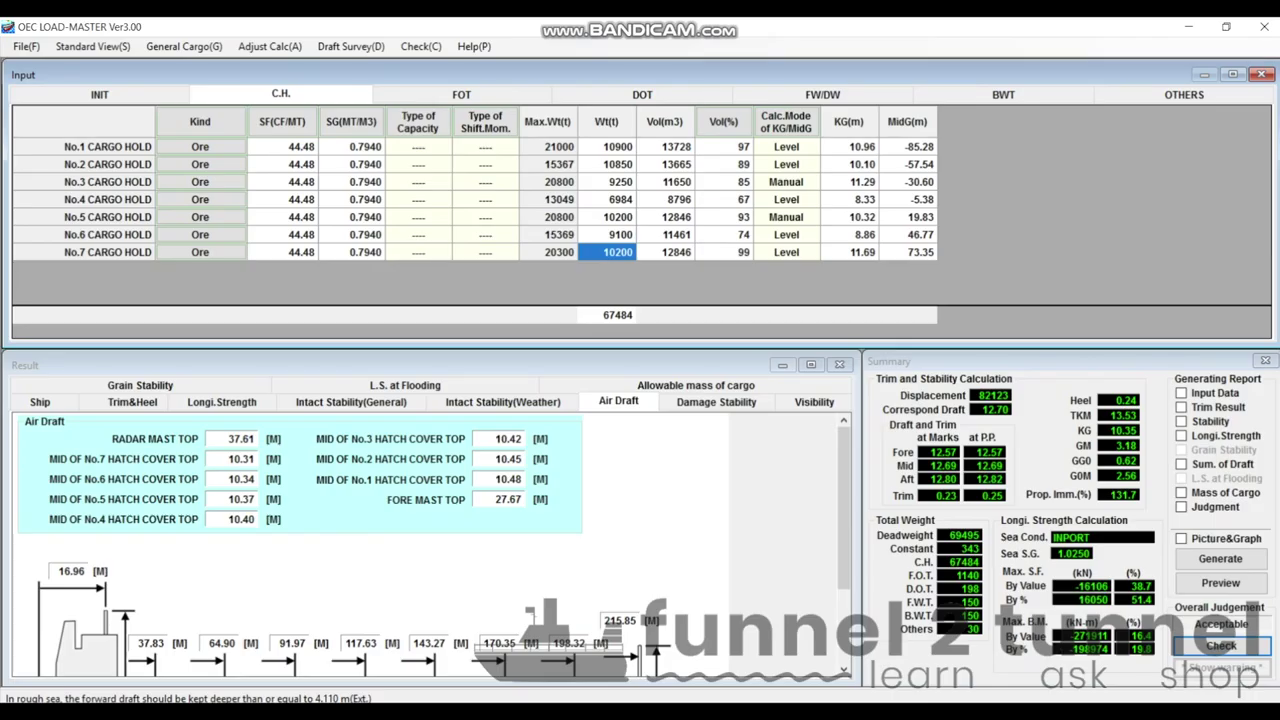
{"action": "type", "text": "10300"}
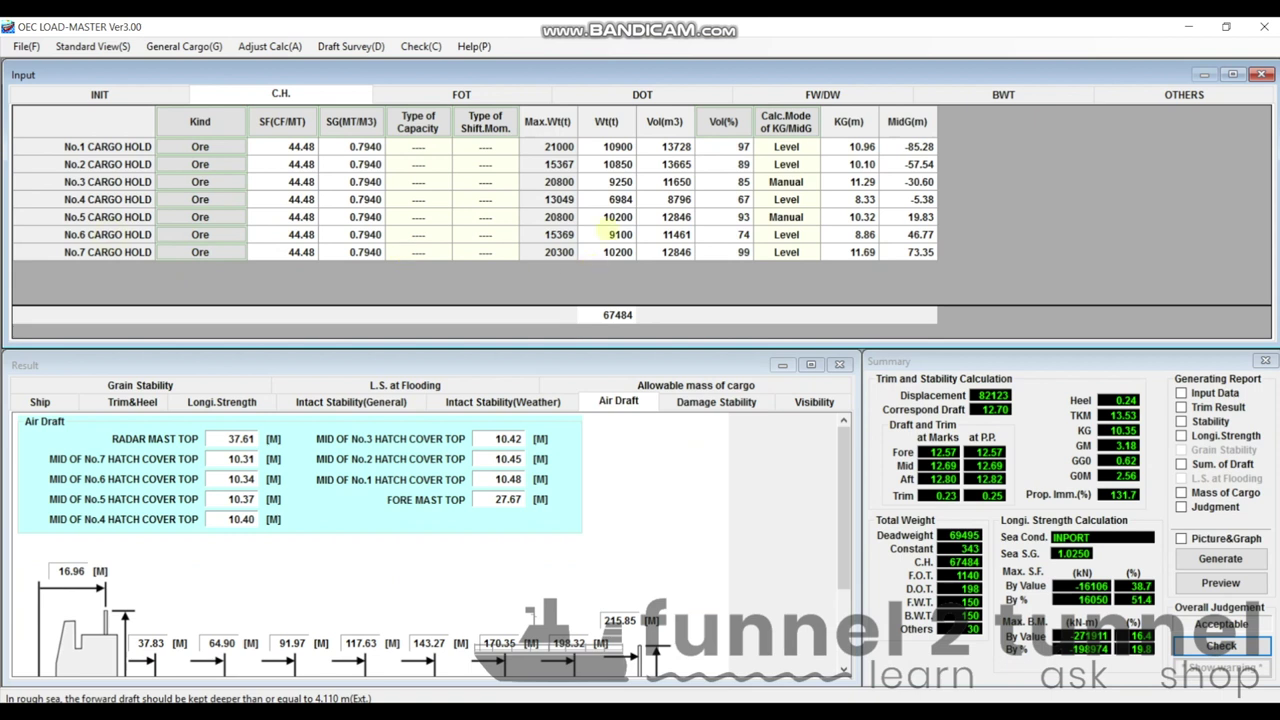
{"action": "key", "text": "Return"}
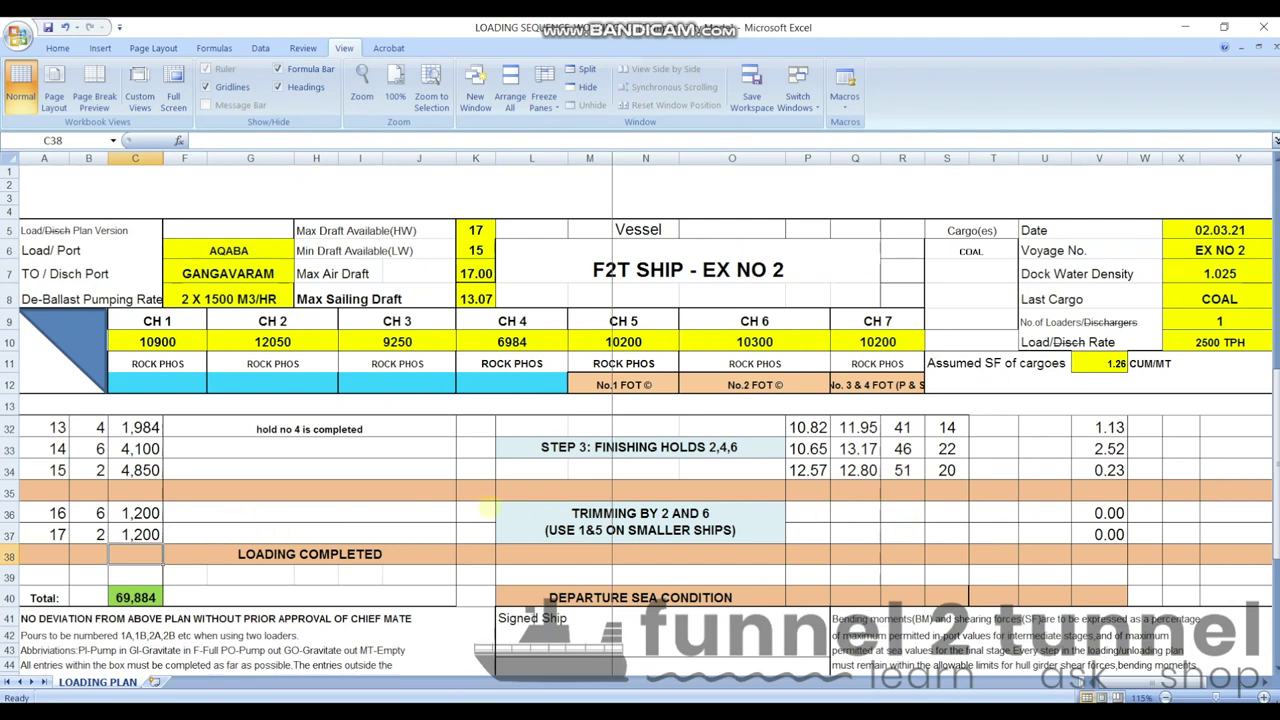
Step: In the Excel loading plan, add the remark "hold no 6 completed" to pour 16
{"action": "left_click", "coordinate": [262, 515]}
{"action": "type", "text": "hold no 6 completed"}
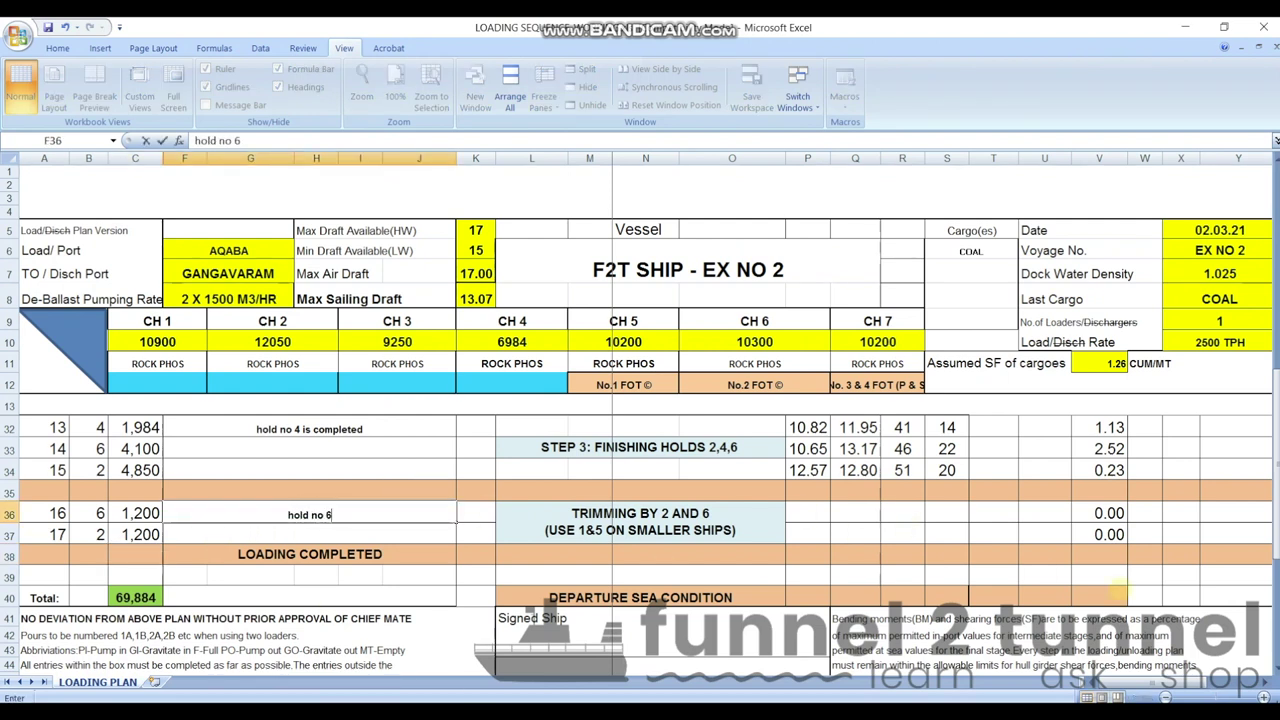
{"action": "key", "text": "Return"}
Step: Record pour 16's forward draft 12.53, aft draft 13.16, maximum SF 51 and BM 21
{"action": "left_click", "coordinate": [808, 516]}
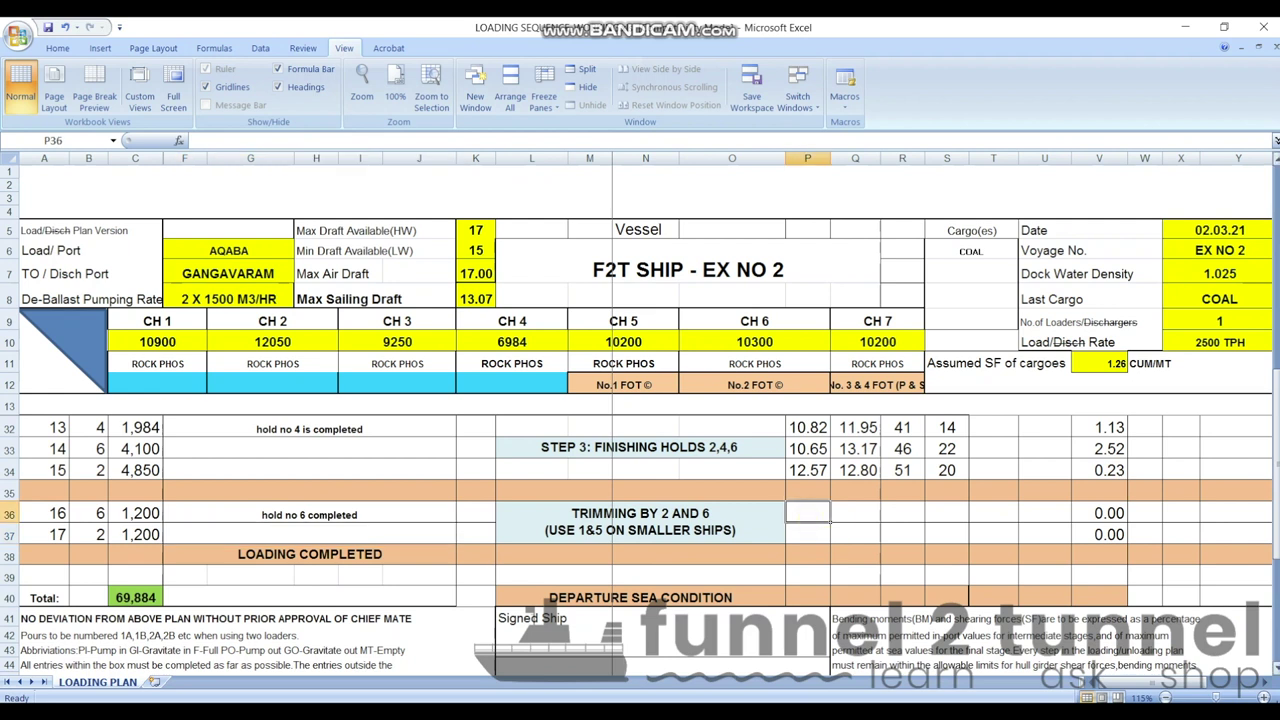
{"action": "type", "text": "12.53"}
{"action": "key", "text": "Tab"}
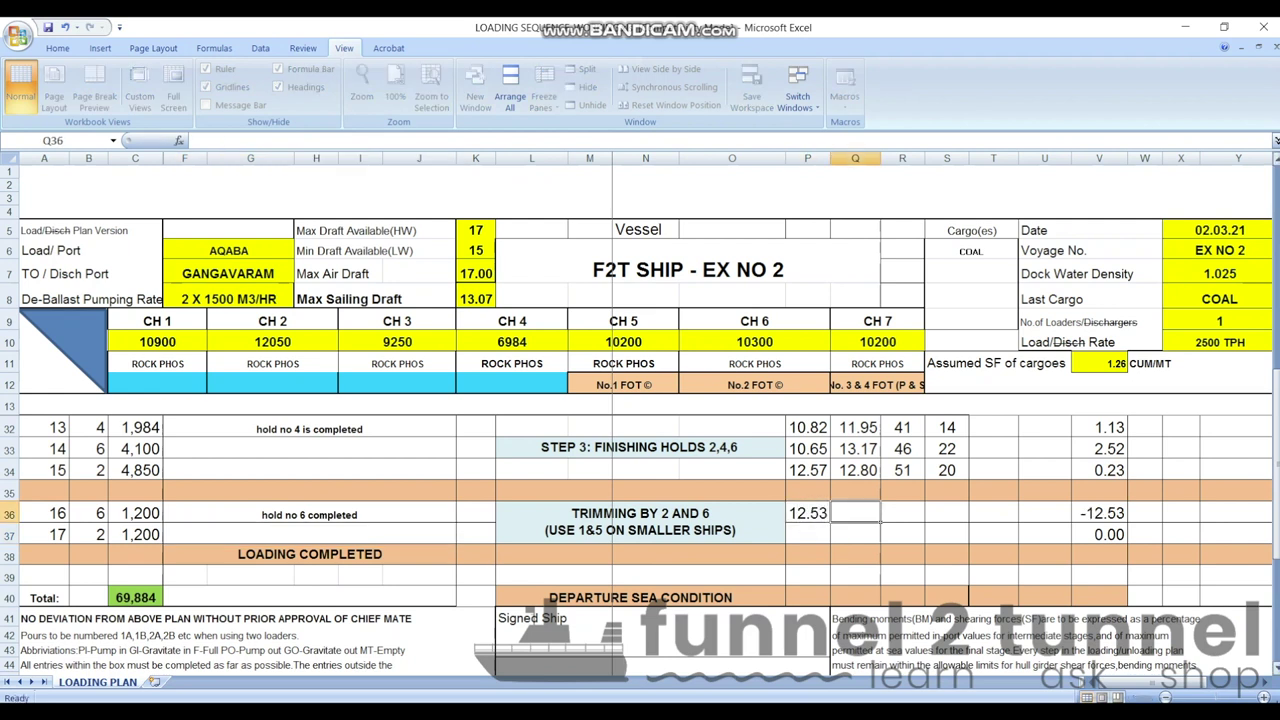
{"action": "type", "text": "13.16"}
{"action": "key", "text": "Tab"}
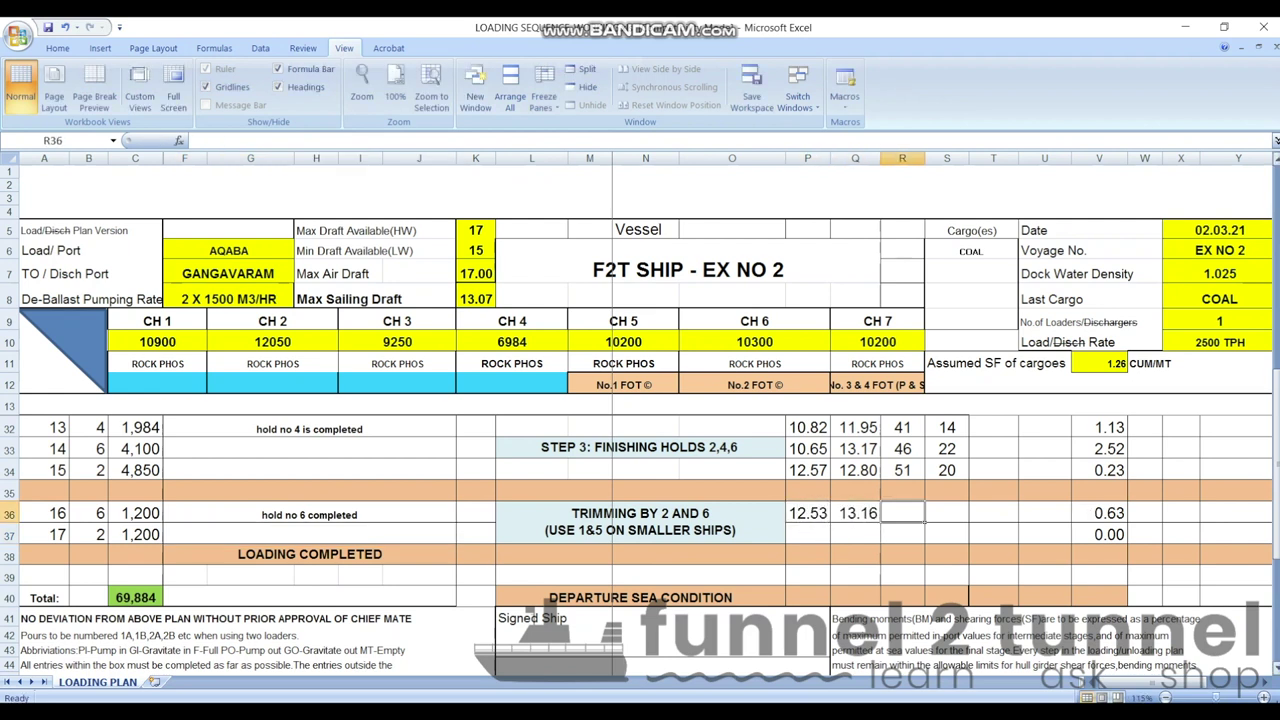
{"action": "type", "text": "51"}
{"action": "key", "text": "Tab"}
{"action": "type", "text": "21"}
{"action": "key", "text": "Tab"}
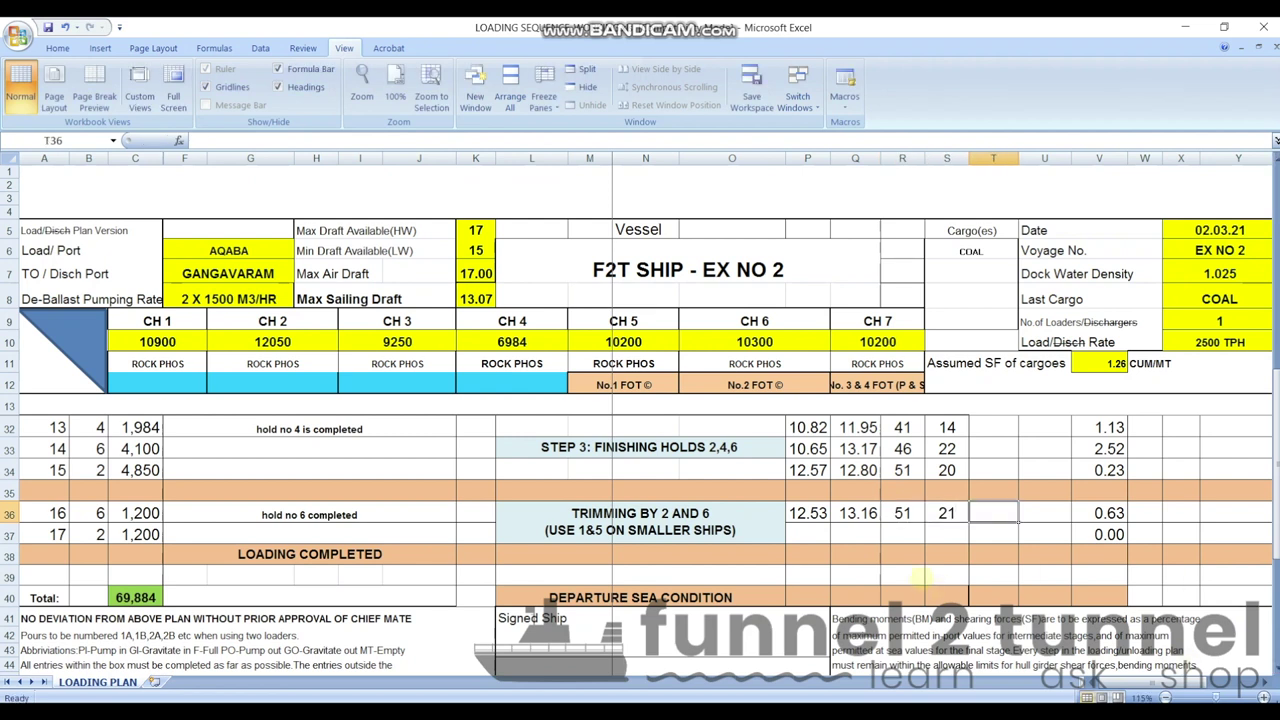
{"action": "key", "text": "Return"}
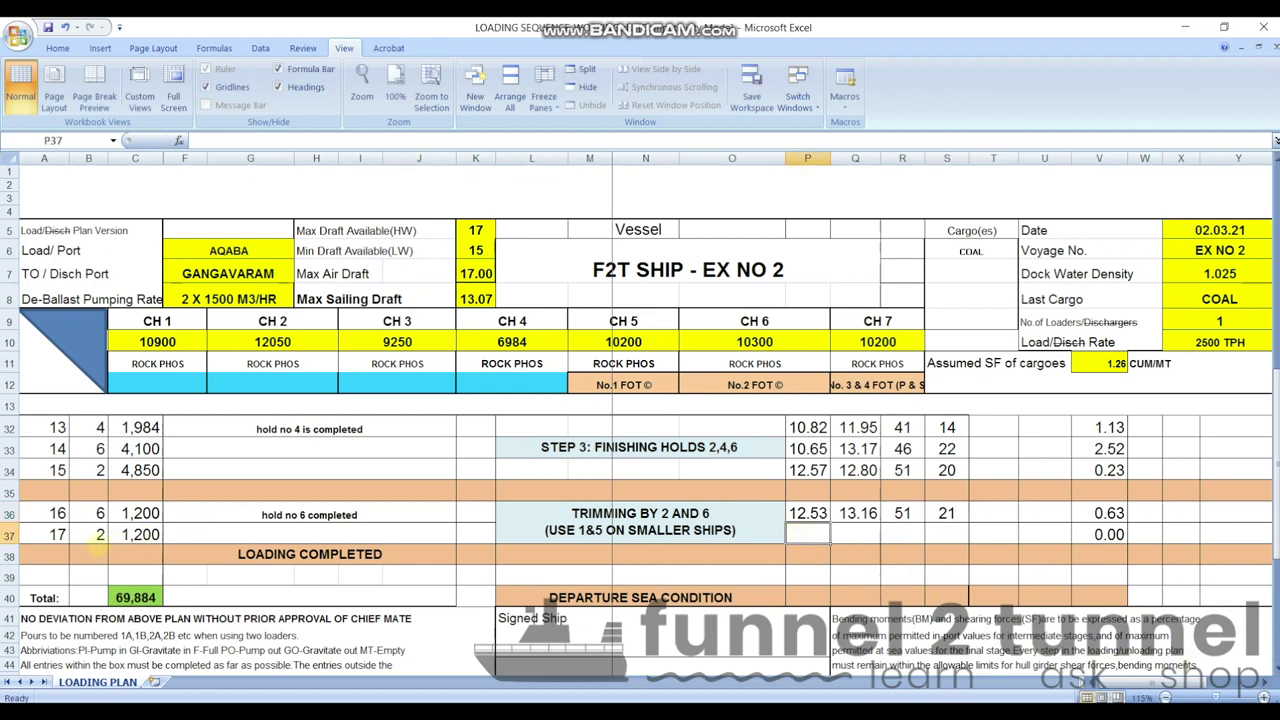
Step: Switch to OEC LOAD-MASTER and set the No.2 cargo hold weight to 12050 tonnes
{"action": "key", "text": "alt+Tab"}
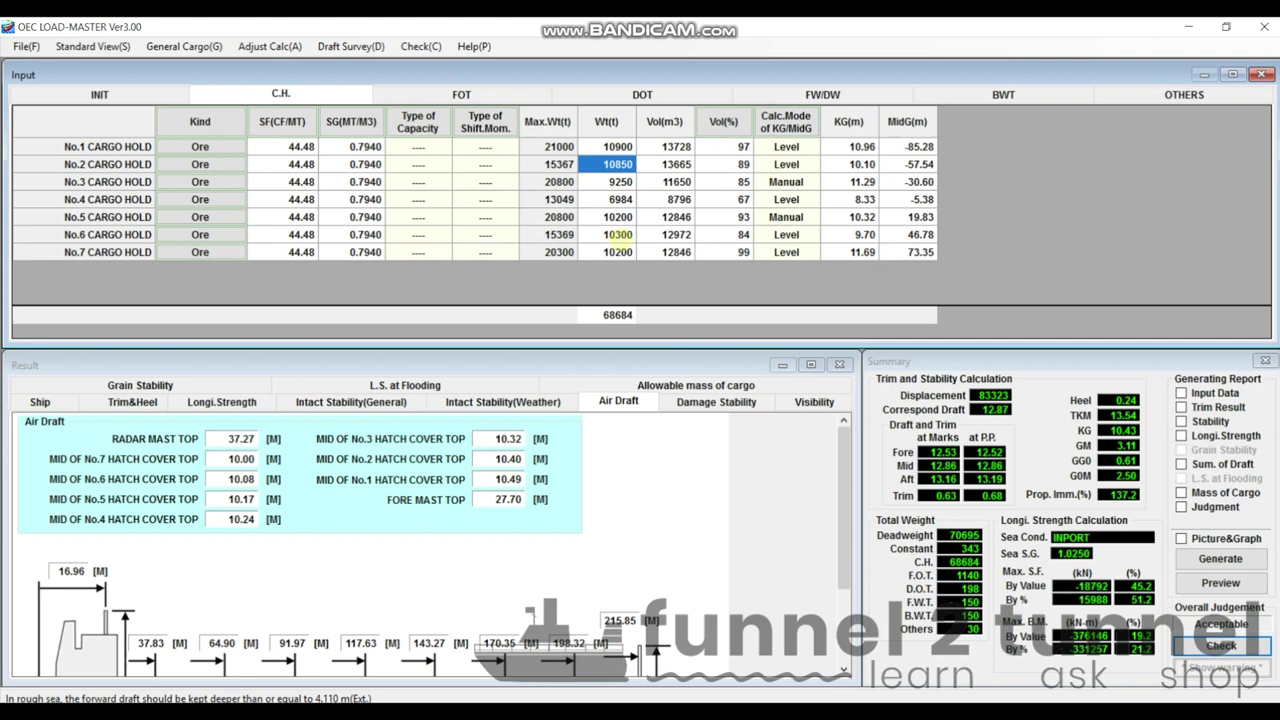
{"action": "type", "text": "12050"}
{"action": "key", "text": "BackSpace"}
{"action": "key", "text": "BackSpace"}
{"action": "key", "text": "BackSpace"}
{"action": "key", "text": "BackSpace"}
{"action": "key", "text": "BackSpace"}
{"action": "type", "text": "12050"}
{"action": "key", "text": "Return"}
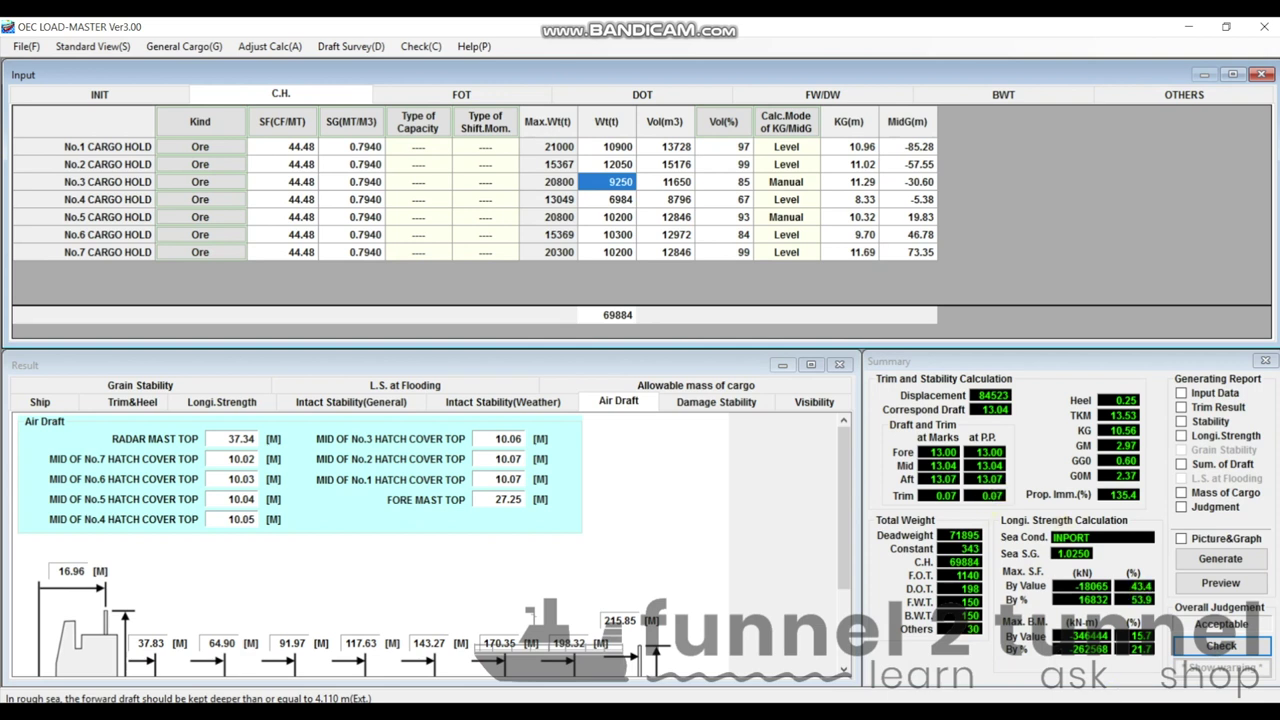
Step: In the Excel loading plan, record pour 17's forward draft 13.00, aft draft 13.07, maximum SF 54 and BM 22
{"action": "key", "text": "alt+Tab"}
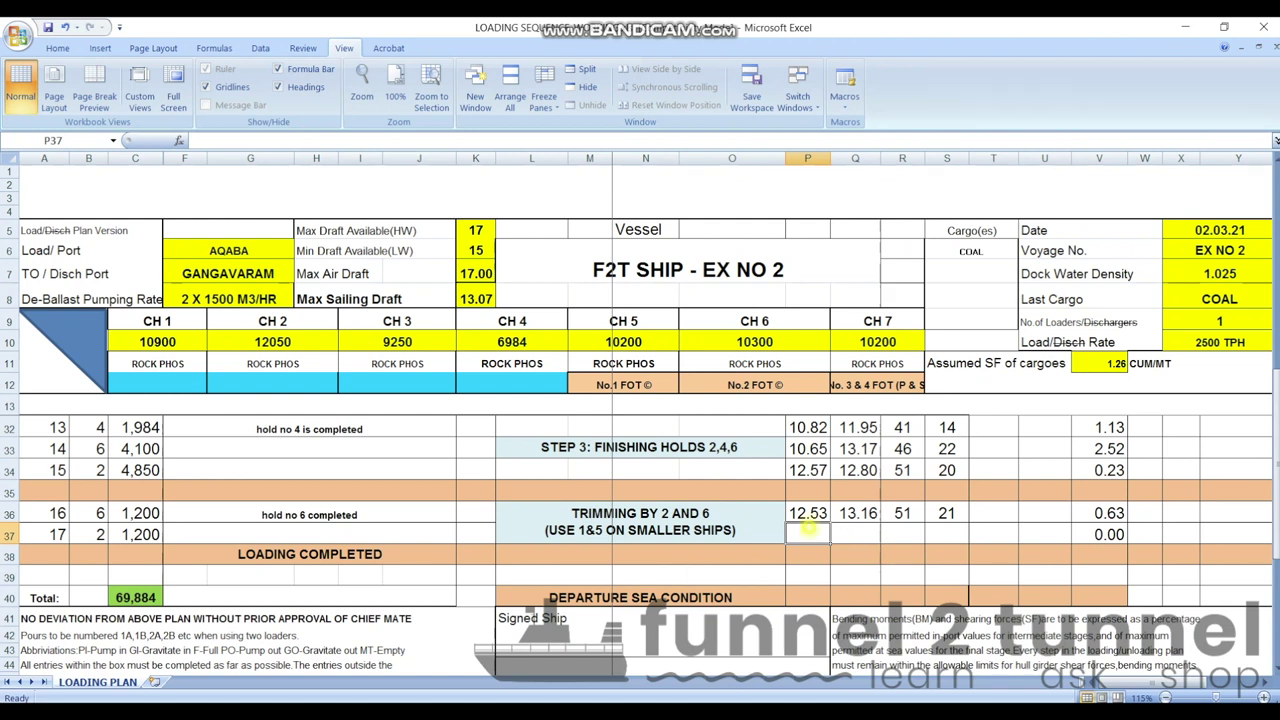
{"action": "type", "text": "13."}
{"action": "key", "text": "Tab"}
{"action": "type", "text": "13.07"}
{"action": "key", "text": "Tab"}
{"action": "type", "text": "54"}
{"action": "key", "text": "Tab"}
{"action": "type", "text": "22"}
{"action": "key", "text": "Tab"}
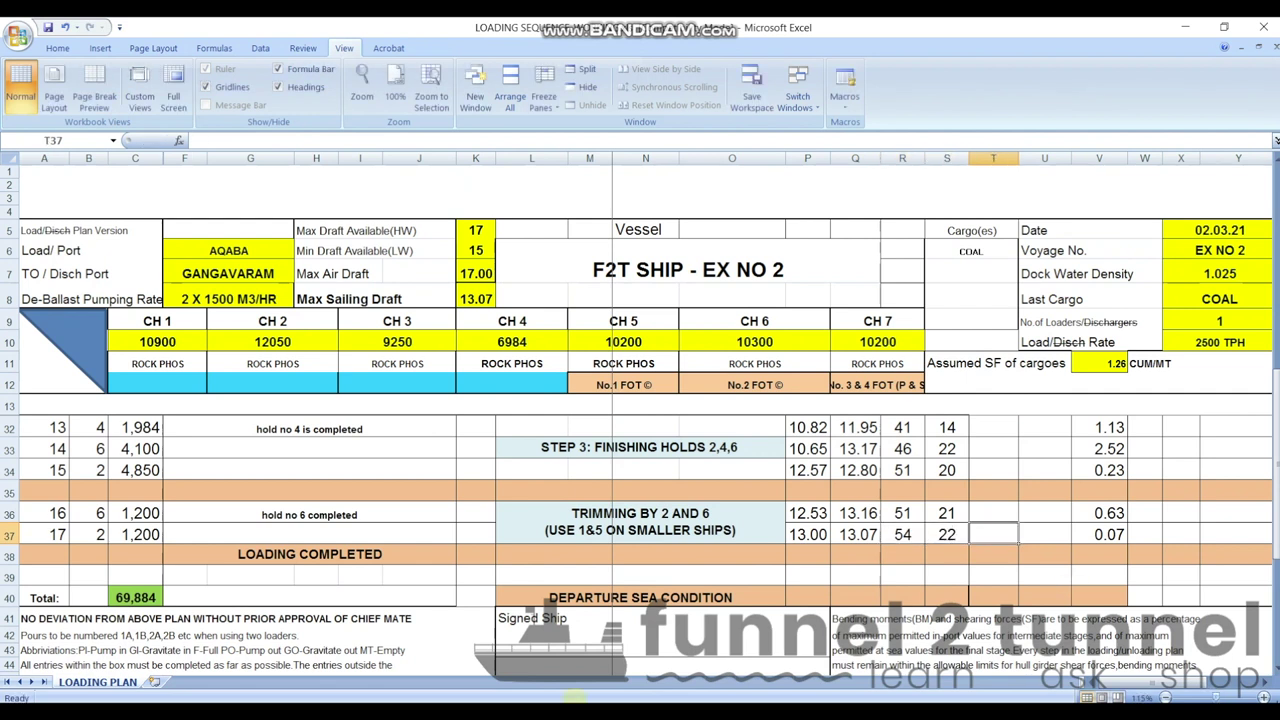
Step: Check the total cargo formula, and enter forward draft 13.00 and aft draft 13.07 for the departure sea condition
{"action": "left_click", "coordinate": [138, 597]}
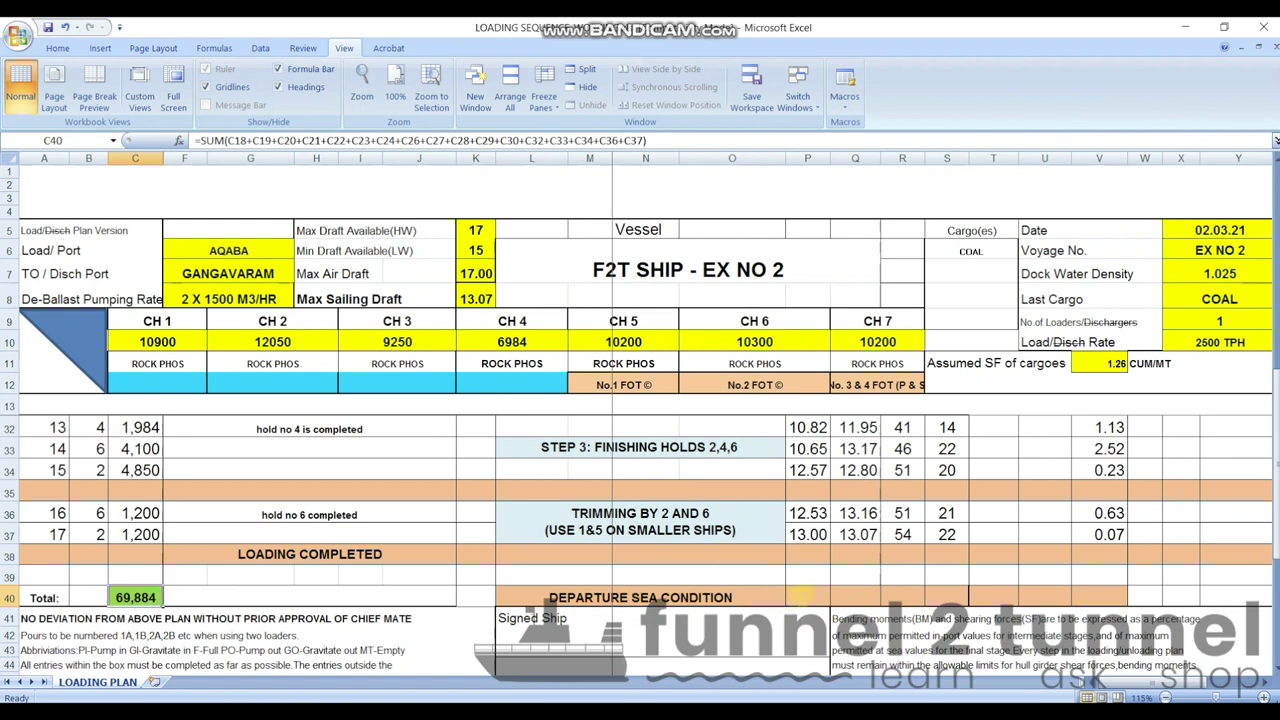
{"action": "left_click", "coordinate": [804, 597]}
{"action": "type", "text": "13.00"}
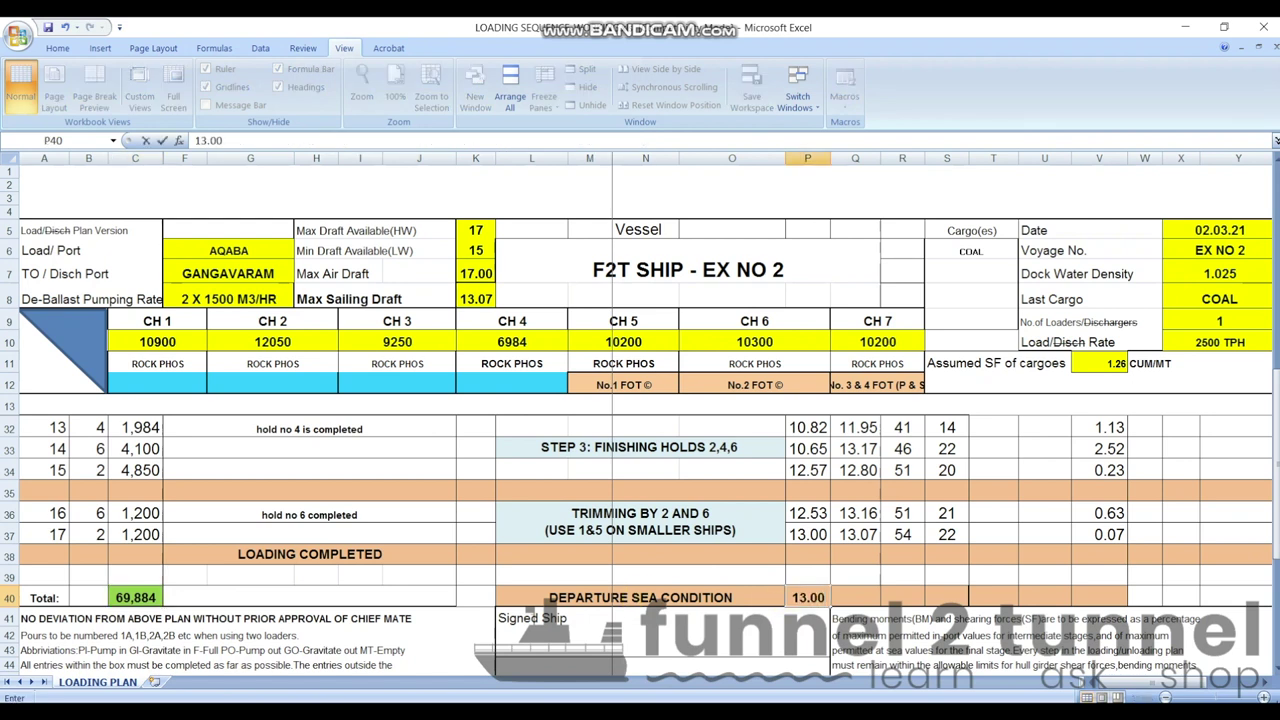
{"action": "key", "text": "Tab"}
{"action": "type", "text": "13.07"}
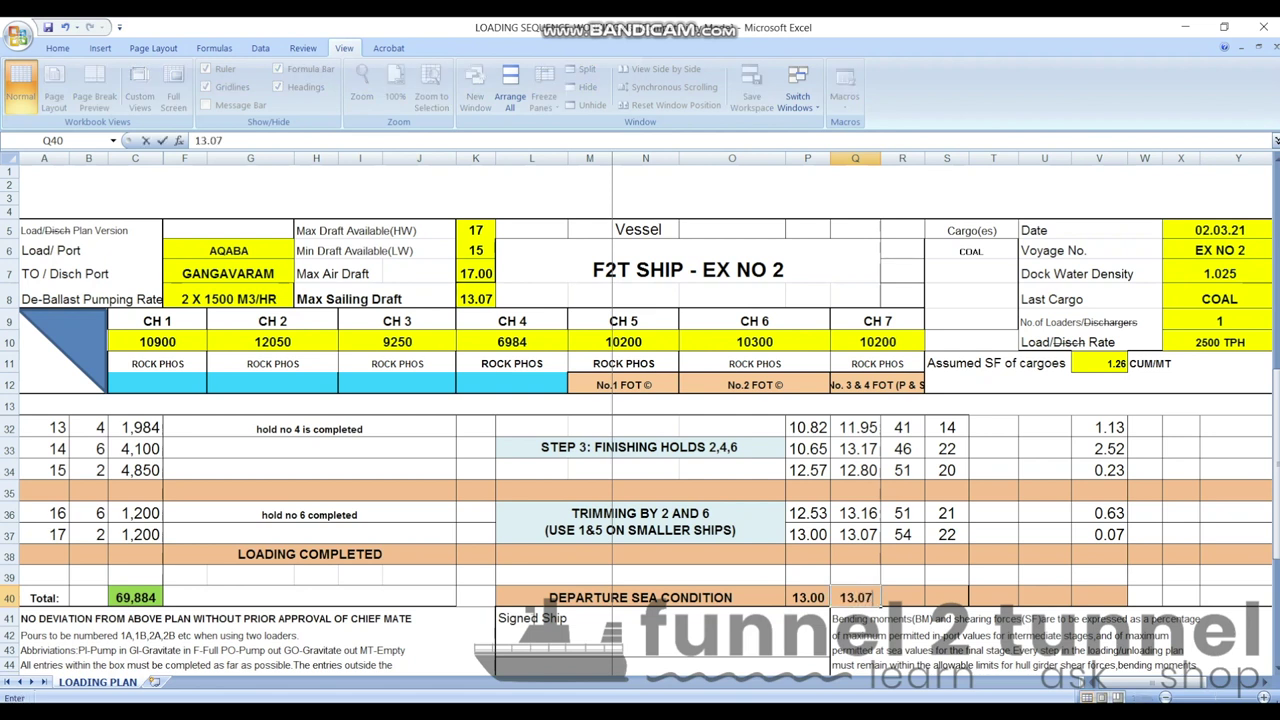
{"action": "key", "text": "Tab"}
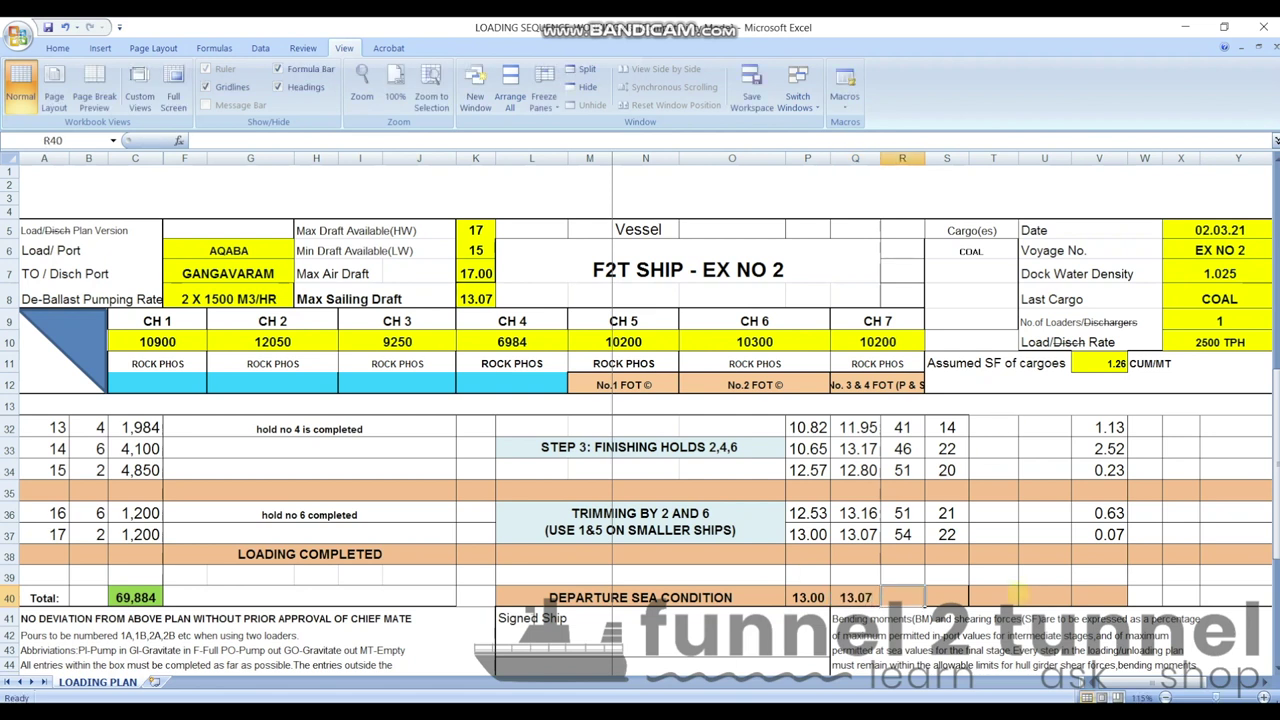
Step: Switch to OEC LOAD-MASTER and change the initial sea condition to OCEAN for the departure calculation
{"action": "key", "text": "alt+Tab"}
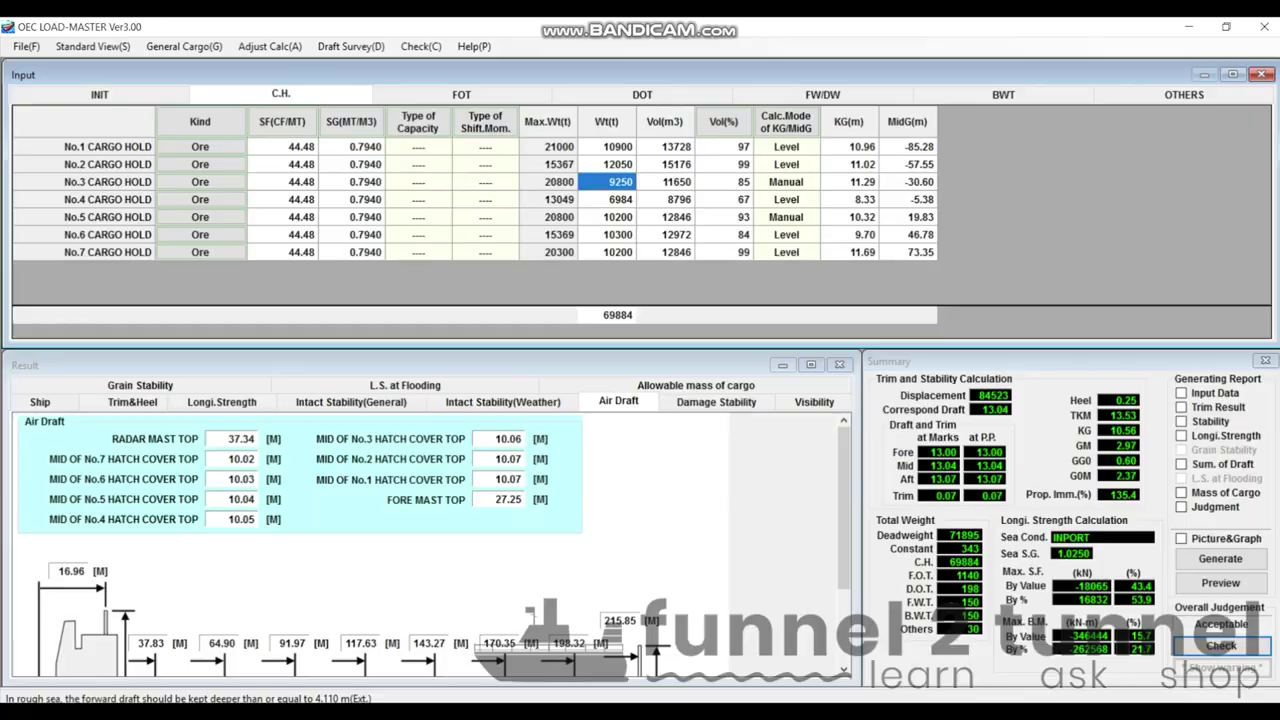
{"action": "left_click", "coordinate": [130, 94]}
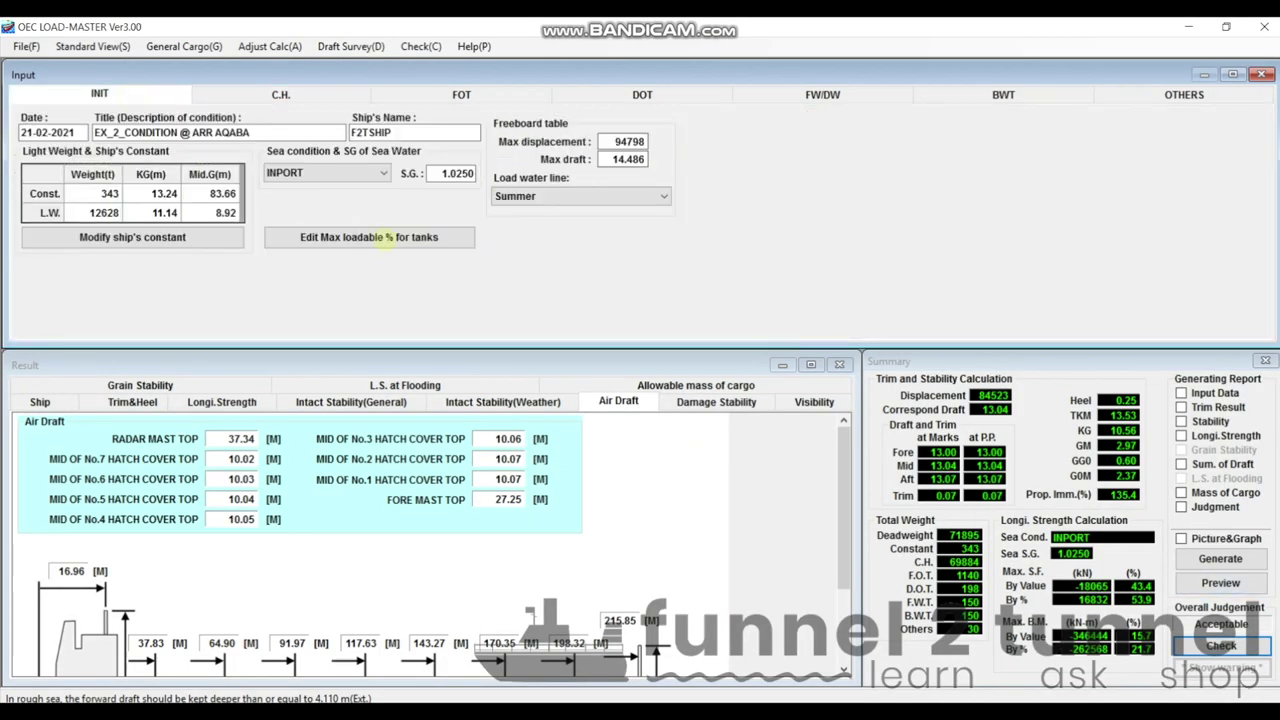
{"action": "left_click", "coordinate": [322, 173]}
{"action": "left_click", "coordinate": [314, 189]}
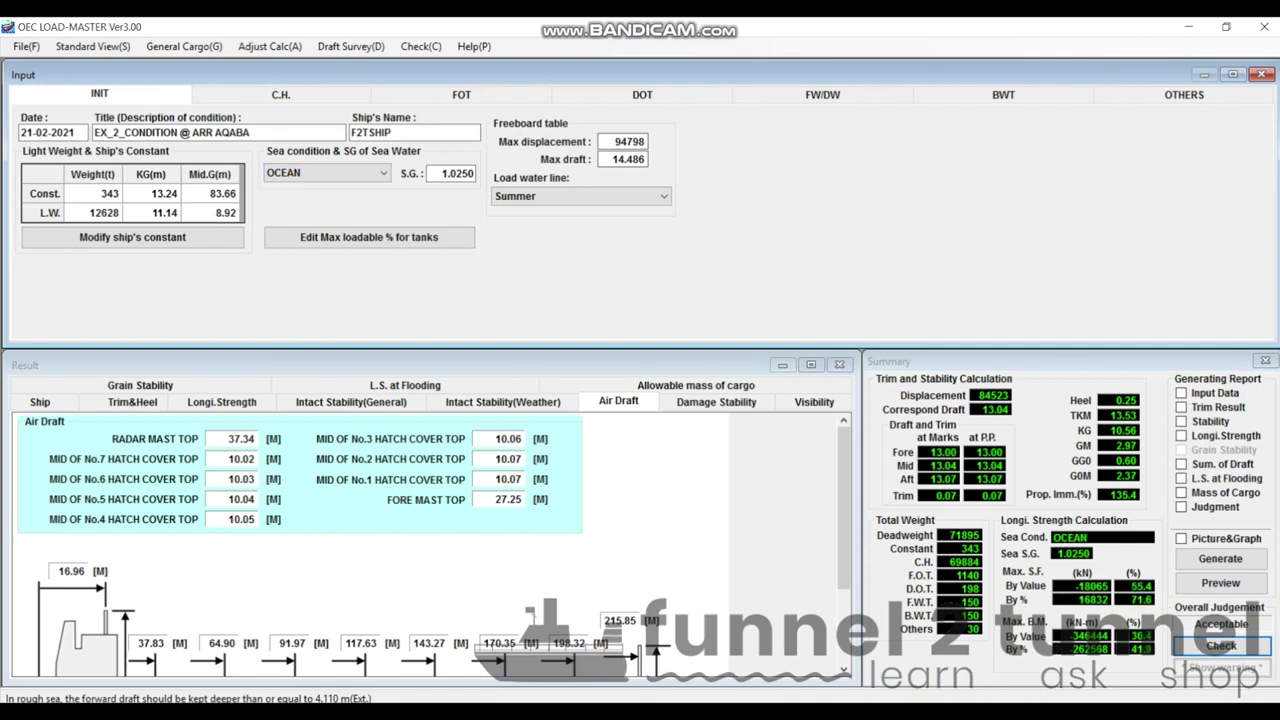
Step: In the Excel loading plan, record the departure sea condition's maximum SF 72, BM 42 and trim 0.07
{"action": "key", "text": "alt+Tab"}
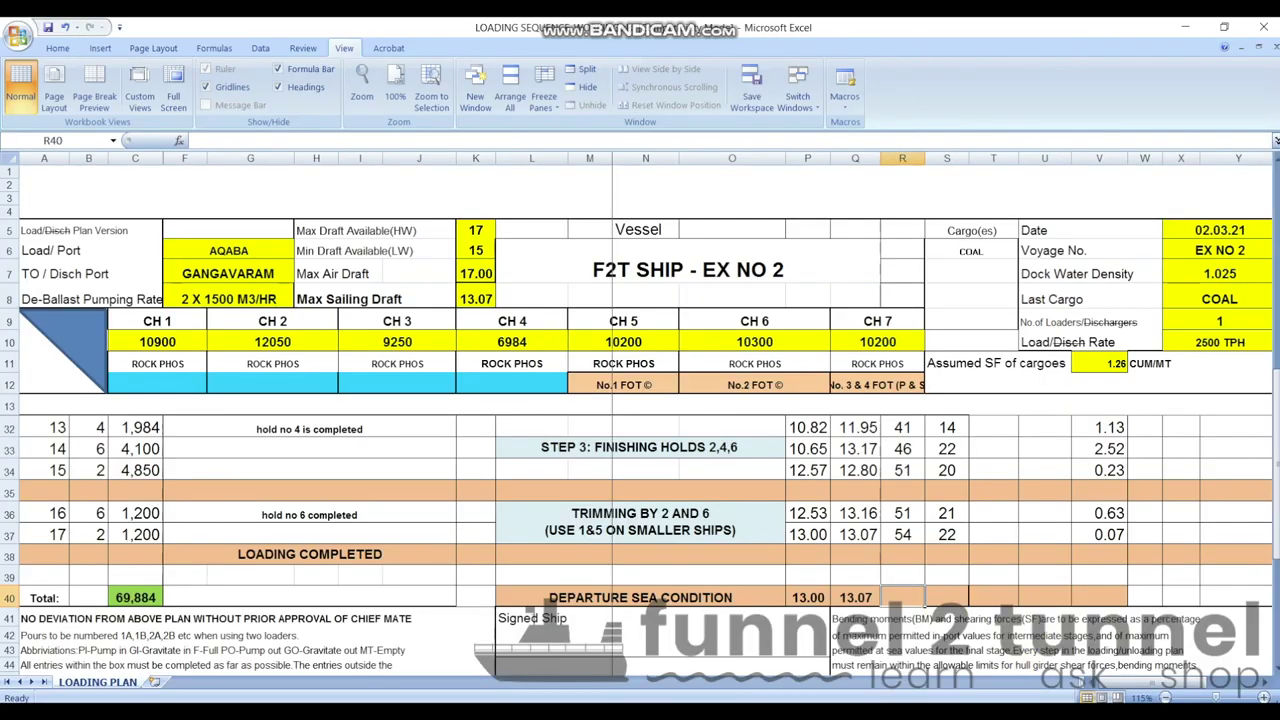
{"action": "type", "text": "72"}
{"action": "key", "text": "Tab"}
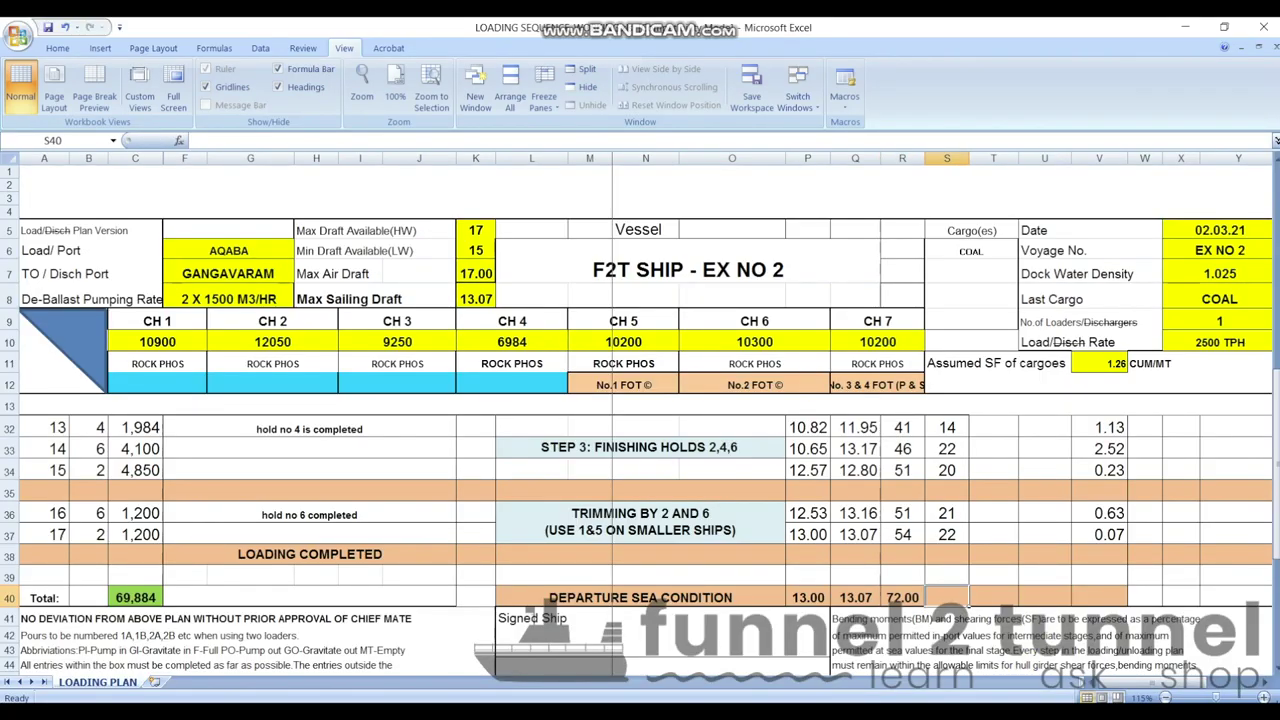
{"action": "type", "text": "42"}
{"action": "key", "text": "Tab"}
{"action": "key", "text": "Tab"}
{"action": "key", "text": "Tab"}
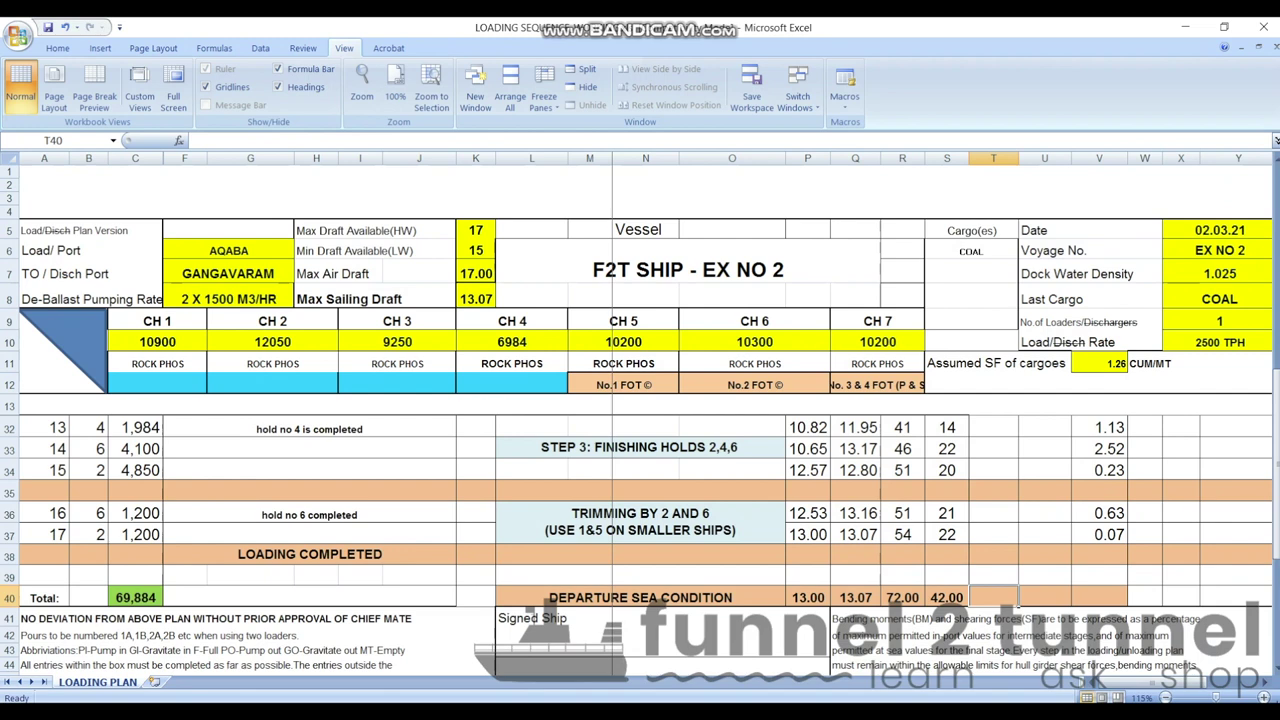
{"action": "type", "text": "0.07"}
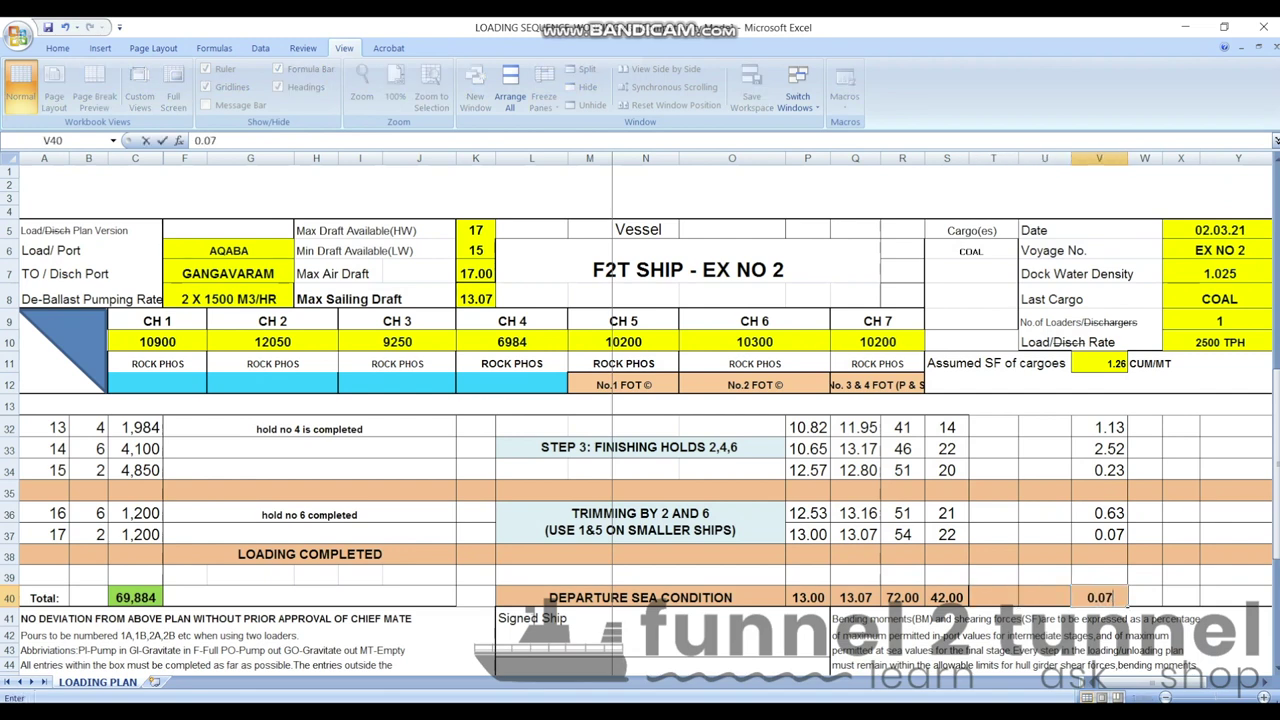
{"action": "key", "text": "Tab"}
Step: Display the loading plan in full screen at a reduced zoom to review the whole sequence
{"action": "scroll", "coordinate": [733, 578], "scroll_direction": "up", "scroll_amount": 6}
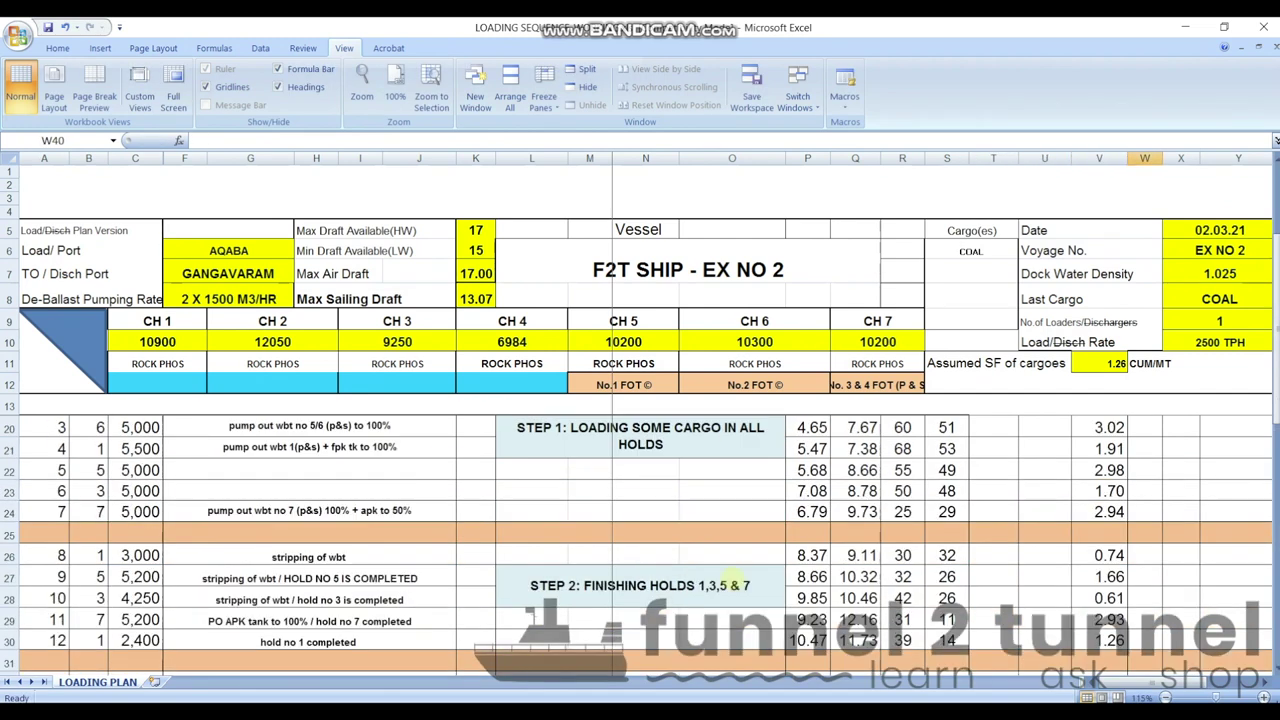
{"action": "scroll", "coordinate": [733, 578], "scroll_direction": "up", "scroll_amount": 3, "text": "ctrl"}
{"action": "scroll", "coordinate": [733, 578], "scroll_direction": "down", "scroll_amount": 7, "text": "ctrl"}
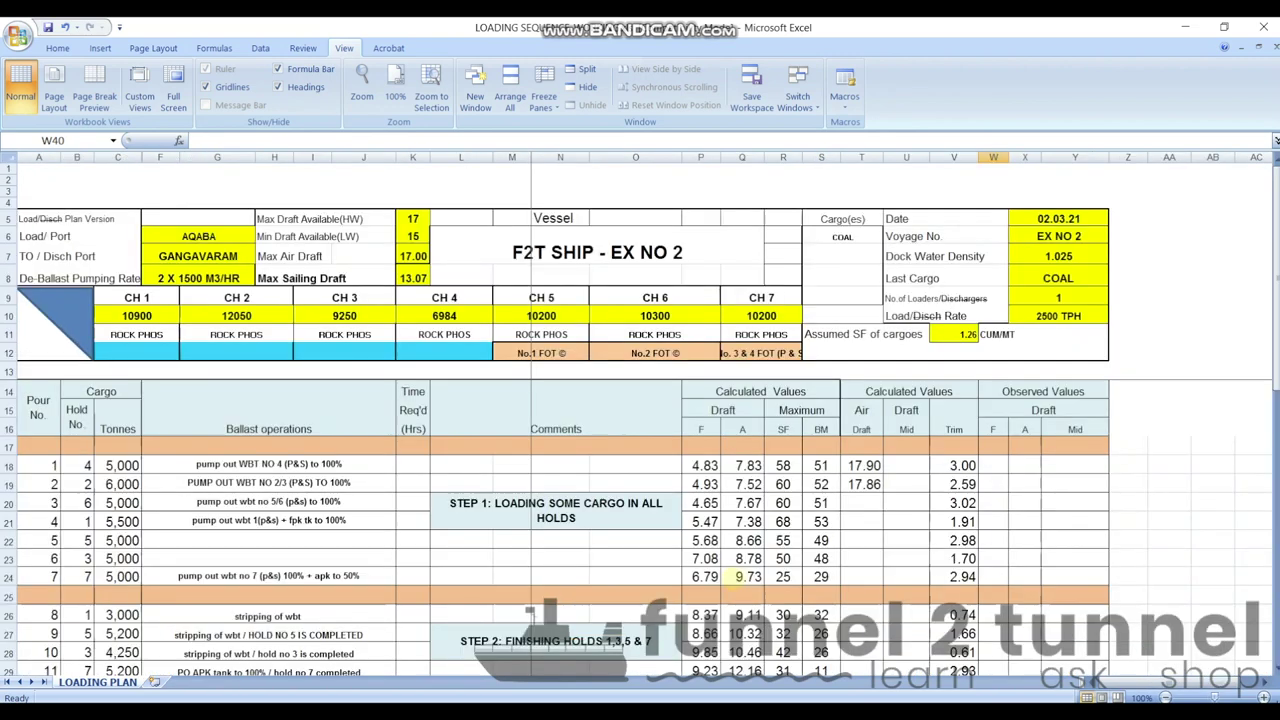
{"action": "key", "text": "alt+w"}
{"action": "key", "text": "e"}
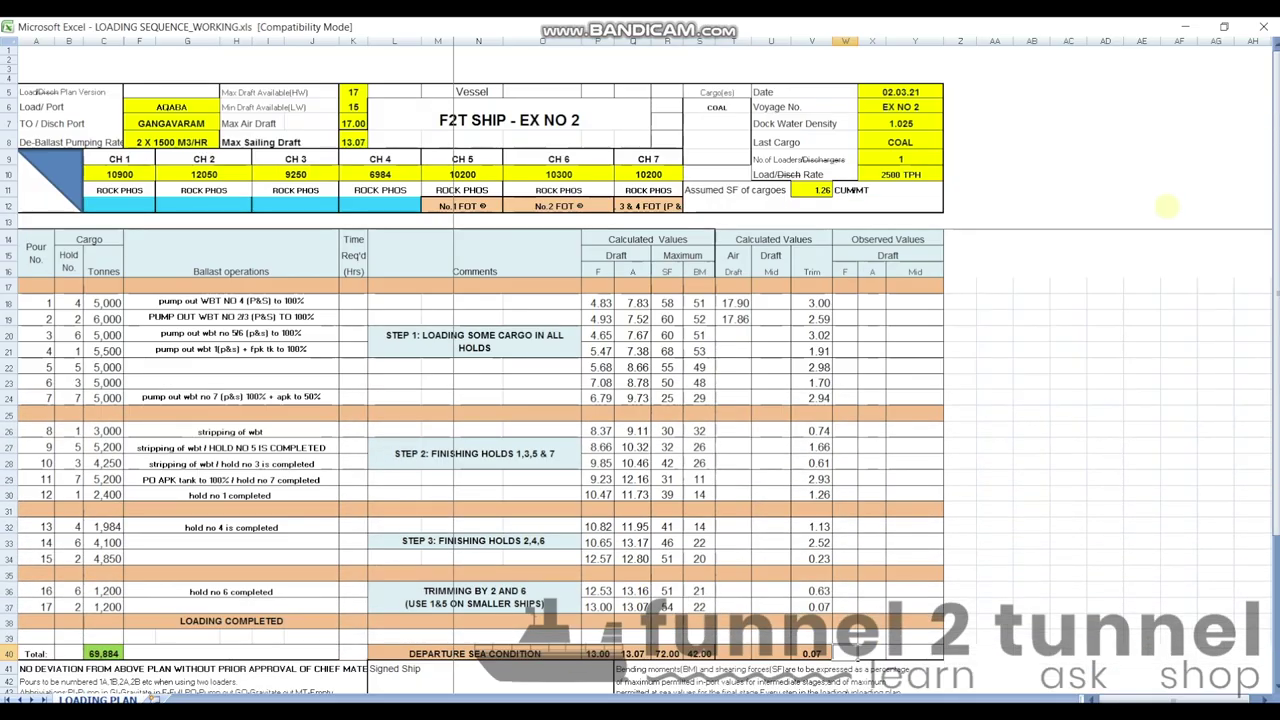